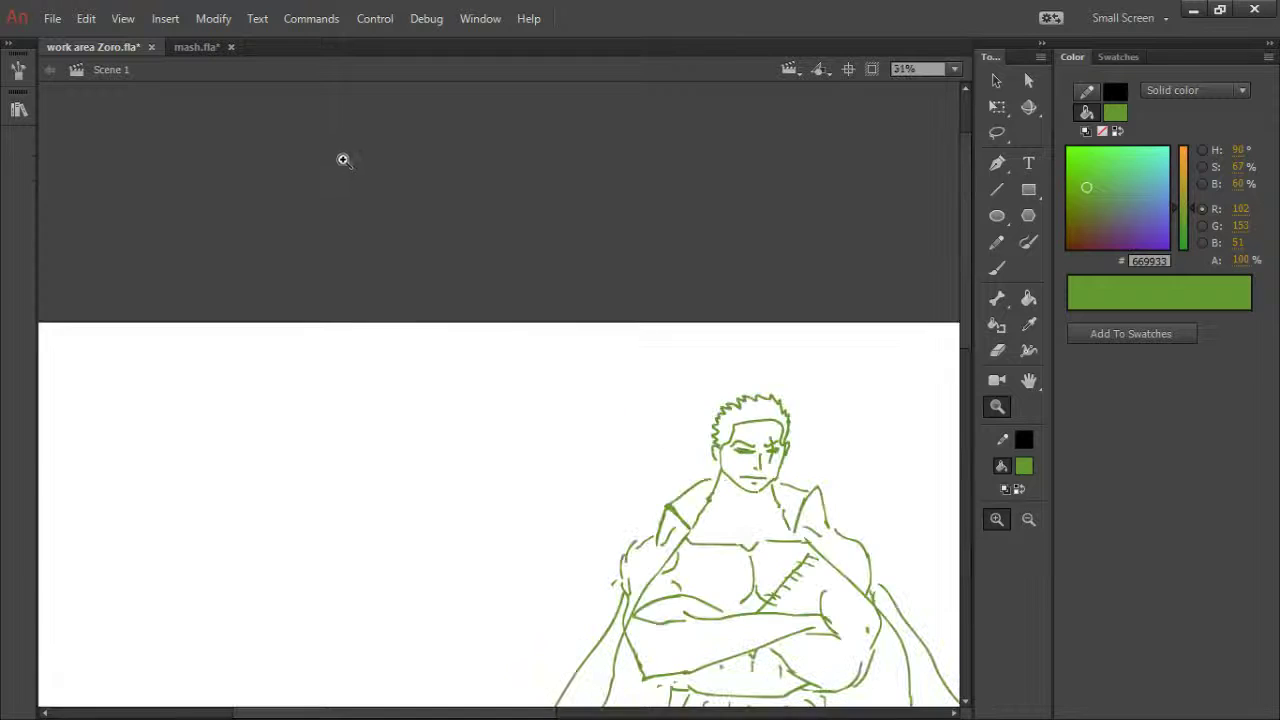
- Set up the Brush tool with red fill FF0000, a round tip and a small brush size
{"action": "key", "text": "h"}
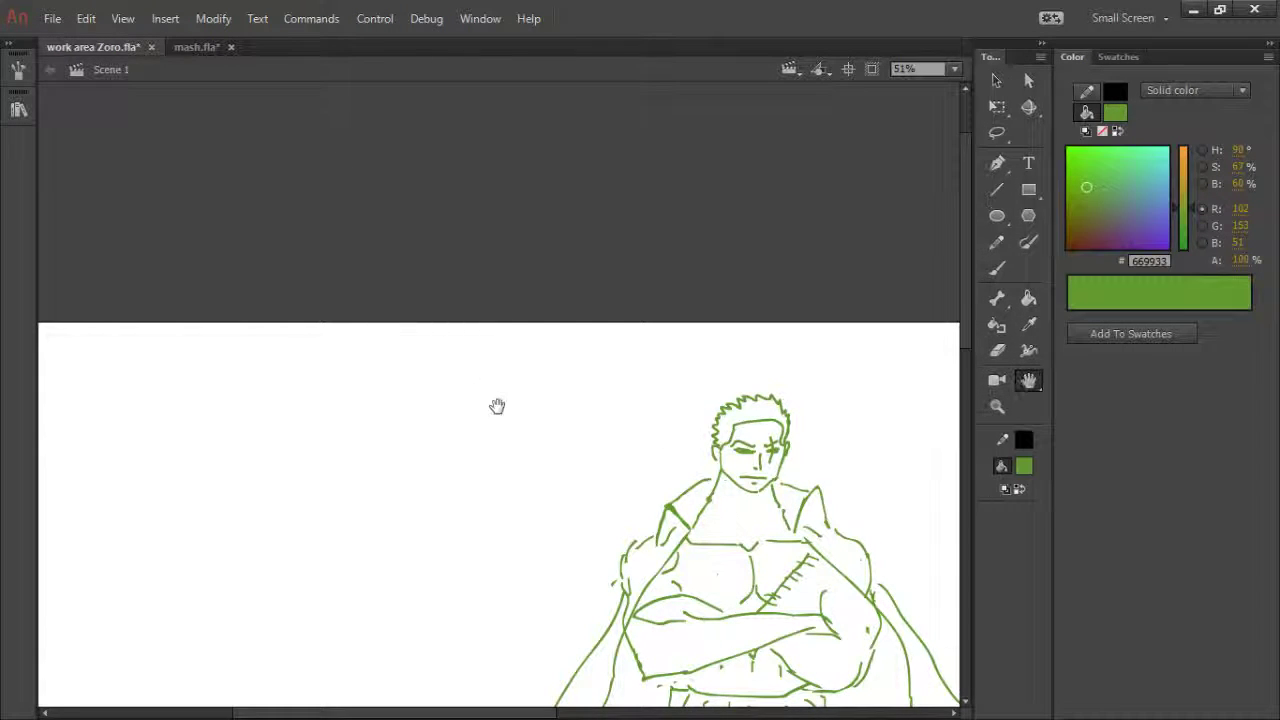
{"action": "left_click_drag", "start_coordinate": [523, 429], "coordinate": [302, 190]}
{"action": "left_click_drag", "start_coordinate": [451, 376], "coordinate": [406, 383]}
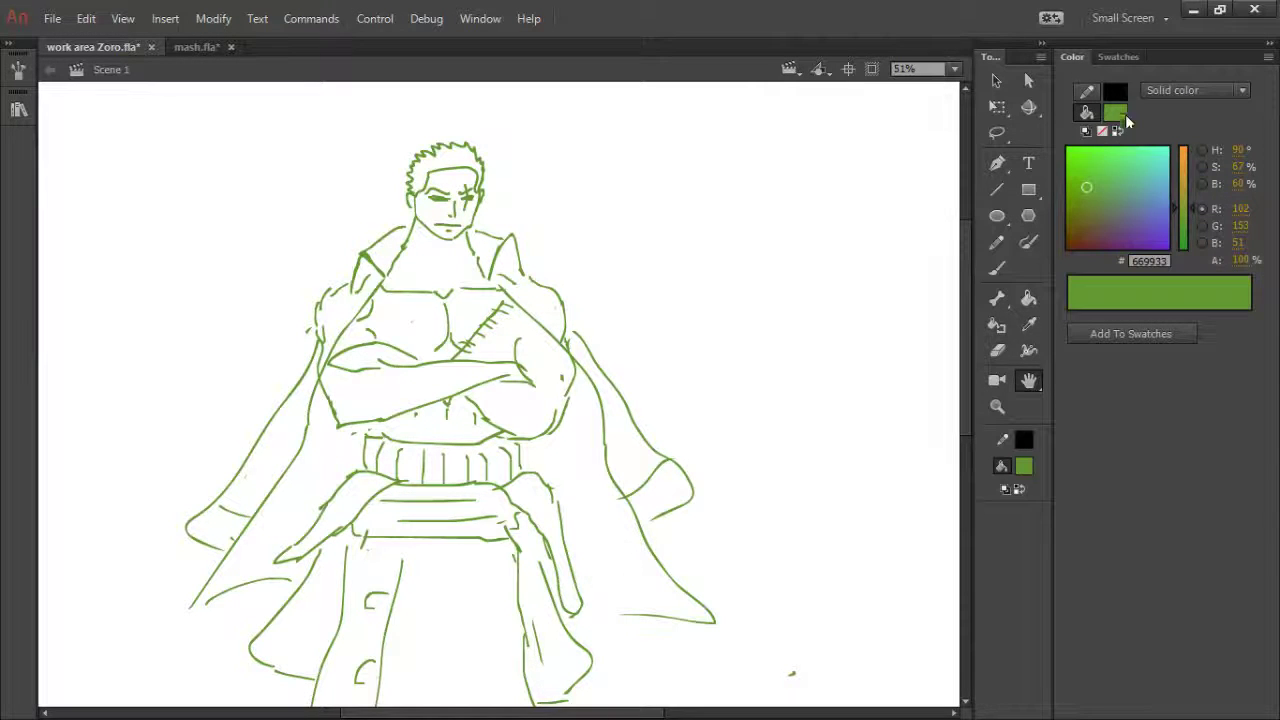
{"action": "left_click", "coordinate": [997, 268]}
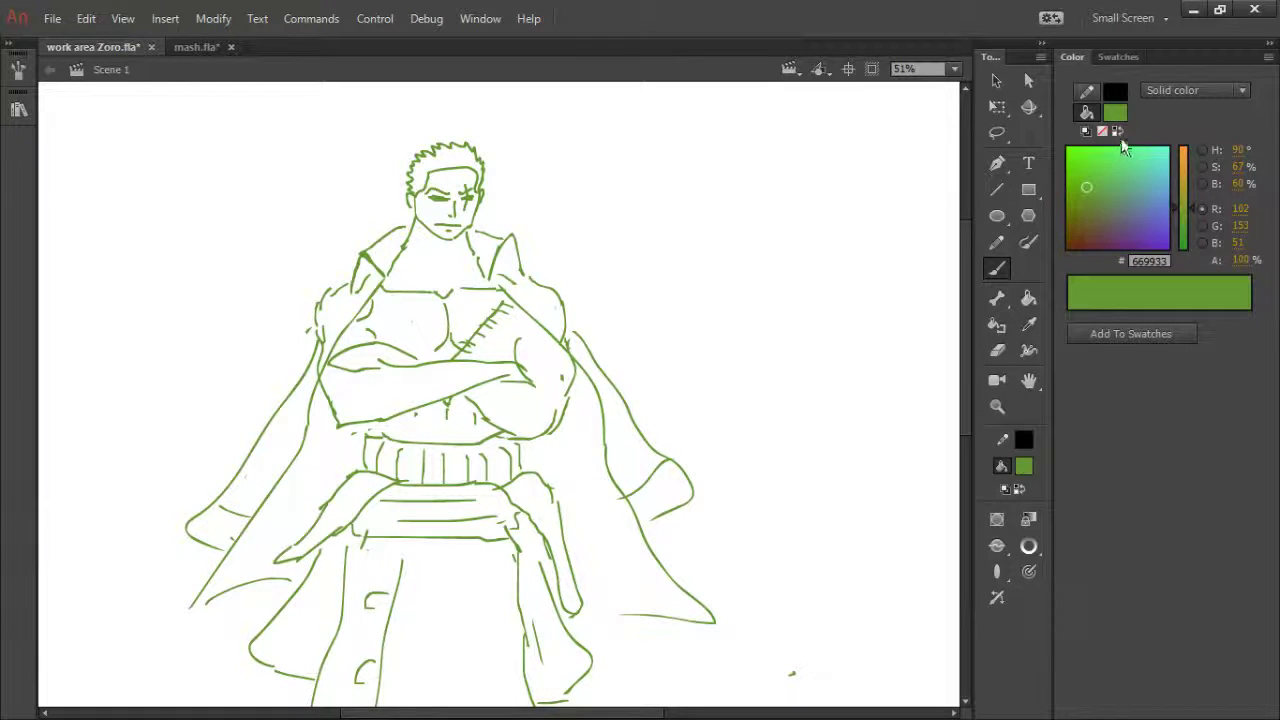
{"action": "left_click", "coordinate": [843, 251]}
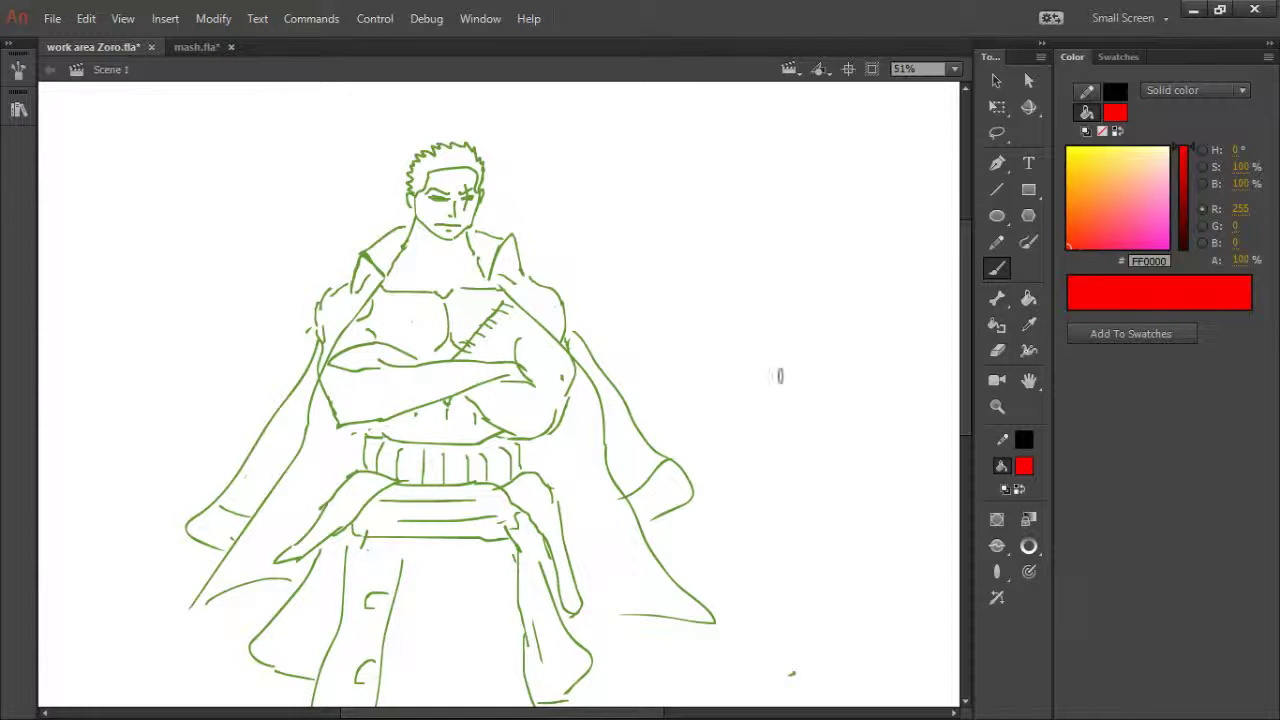
{"action": "left_click", "coordinate": [997, 572]}
{"action": "left_click", "coordinate": [1045, 566]}
{"action": "key", "text": "bracketleft"}
{"action": "left_click_drag", "start_coordinate": [688, 301], "coordinate": [712, 352]}
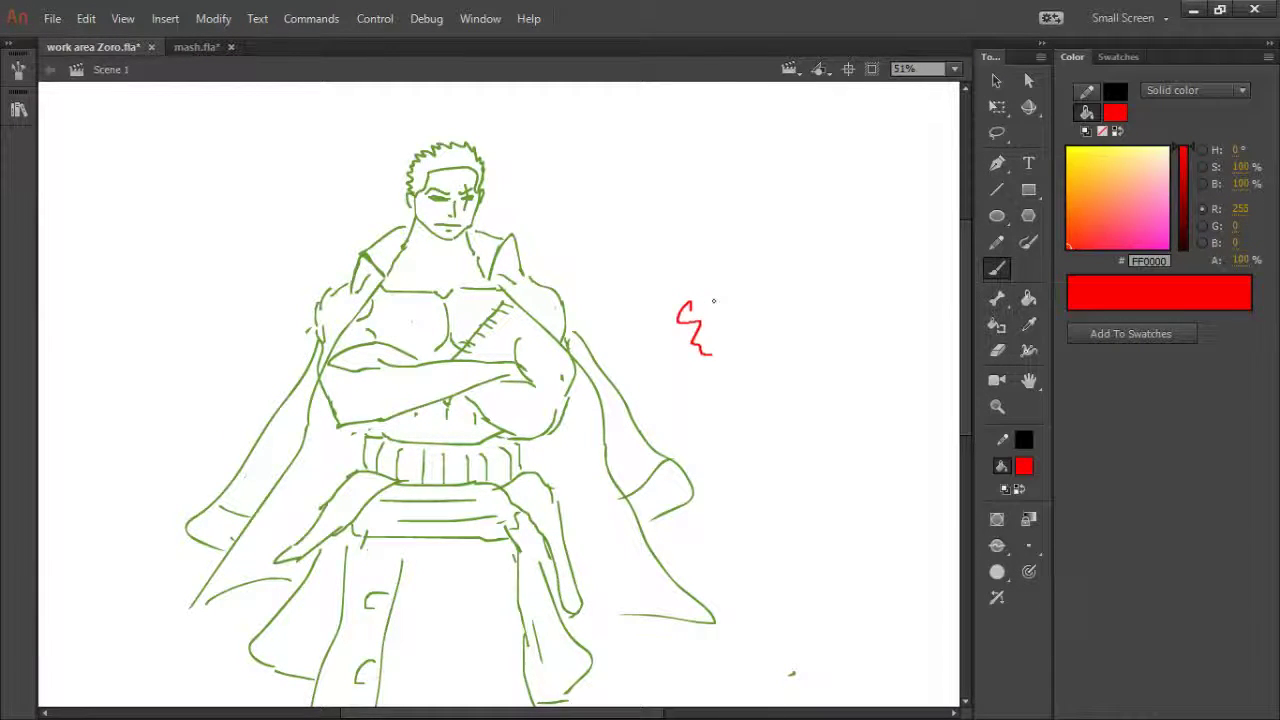
{"action": "key", "text": "ctrl+z"}
- Outline the figure's head, face, ears and both sides of the neck in red over the green sketch
{"action": "mouse_move", "coordinate": [415, 194]}
{"action": "left_mouse_down"}
{"action": "mouse_move", "coordinate": [411, 221]}
{"action": "mouse_move", "coordinate": [445, 241]}
{"action": "mouse_move", "coordinate": [471, 228]}
{"action": "mouse_move", "coordinate": [464, 184]}
{"action": "mouse_move", "coordinate": [476, 196]}
{"action": "mouse_move", "coordinate": [411, 182]}
{"action": "mouse_move", "coordinate": [423, 153]}
{"action": "mouse_move", "coordinate": [474, 146]}
{"action": "mouse_move", "coordinate": [488, 165]}
{"action": "mouse_move", "coordinate": [480, 204]}
{"action": "left_mouse_up"}
{"action": "mouse_move", "coordinate": [404, 190]}
{"action": "left_mouse_down"}
{"action": "mouse_move", "coordinate": [481, 200]}
{"action": "mouse_move", "coordinate": [483, 212]}
{"action": "mouse_move", "coordinate": [411, 228]}
{"action": "mouse_move", "coordinate": [390, 266]}
{"action": "left_mouse_up"}
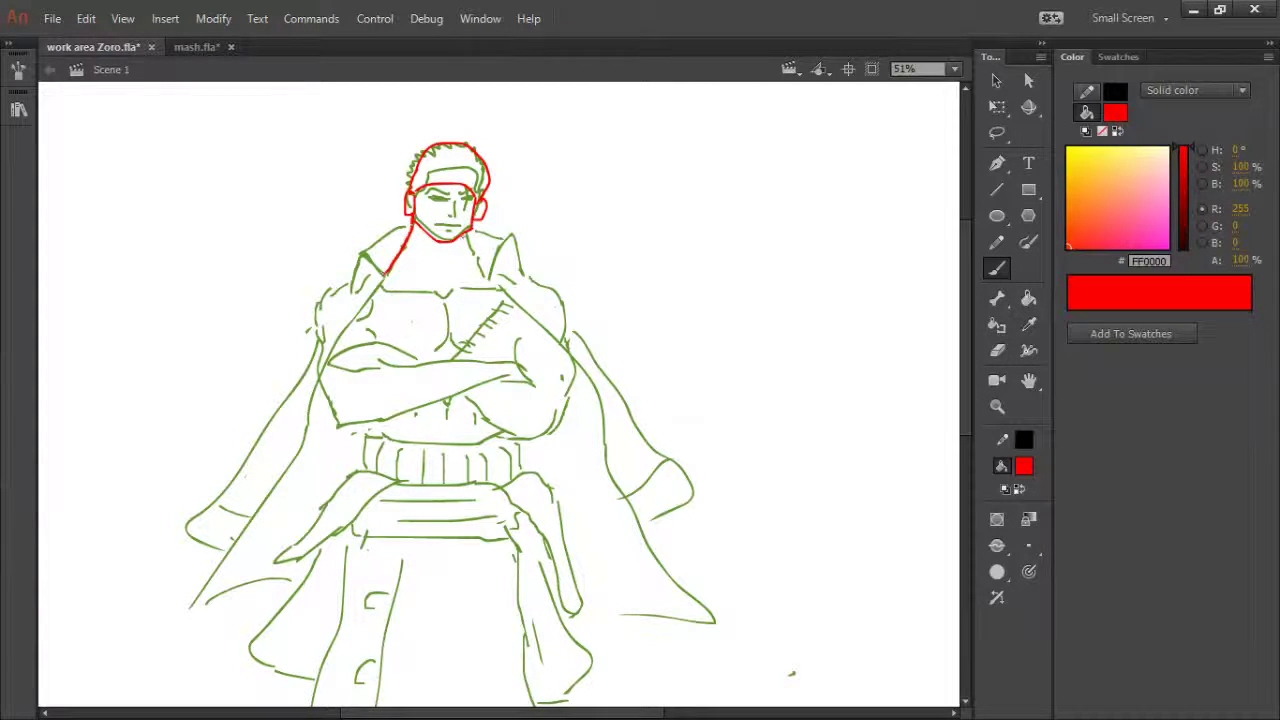
{"action": "left_click_drag", "start_coordinate": [468, 230], "coordinate": [492, 282]}
{"action": "key", "text": "ctrl+z"}
{"action": "left_click_drag", "start_coordinate": [470, 232], "coordinate": [485, 272]}
- Draw the wavy fur collar in red around both sides of the neck, with its inner folds
{"action": "mouse_move", "coordinate": [349, 244]}
{"action": "left_mouse_down"}
{"action": "mouse_move", "coordinate": [355, 292]}
{"action": "mouse_move", "coordinate": [349, 244]}
{"action": "mouse_move", "coordinate": [403, 210]}
{"action": "left_mouse_up"}
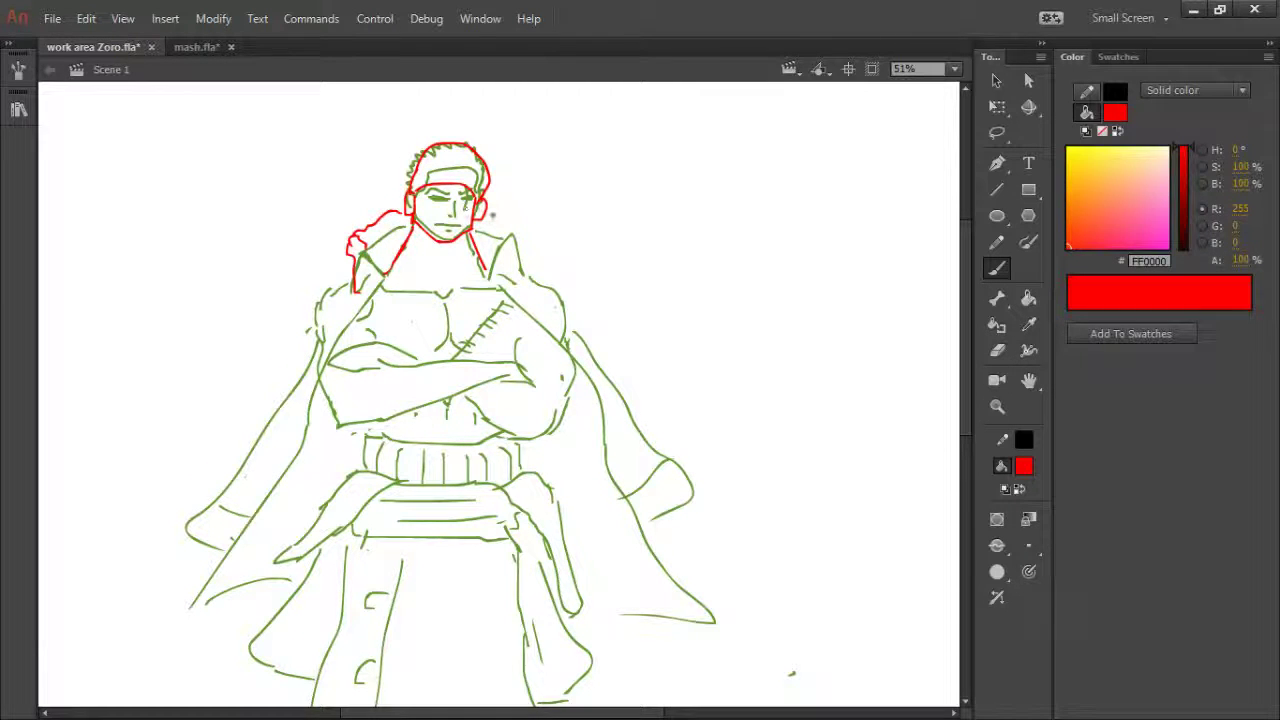
{"action": "left_click_drag", "start_coordinate": [491, 213], "coordinate": [533, 226]}
{"action": "left_click_drag", "start_coordinate": [398, 213], "coordinate": [407, 213]}
{"action": "left_click_drag", "start_coordinate": [530, 232], "coordinate": [506, 285]}
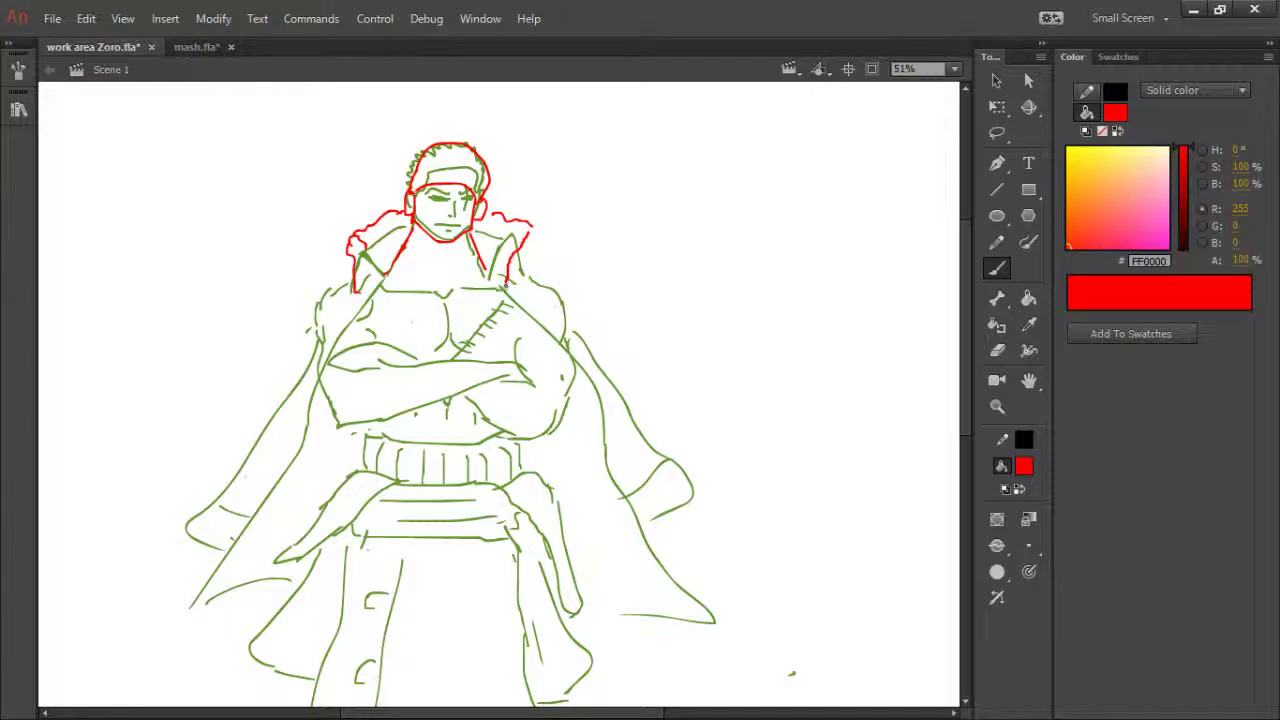
{"action": "mouse_move", "coordinate": [531, 233]}
{"action": "left_mouse_down"}
{"action": "mouse_move", "coordinate": [539, 265]}
{"action": "mouse_move", "coordinate": [525, 297]}
{"action": "left_mouse_up"}
{"action": "mouse_move", "coordinate": [356, 236]}
{"action": "left_mouse_down"}
{"action": "mouse_move", "coordinate": [375, 314]}
{"action": "mouse_move", "coordinate": [377, 288]}
{"action": "left_mouse_up"}
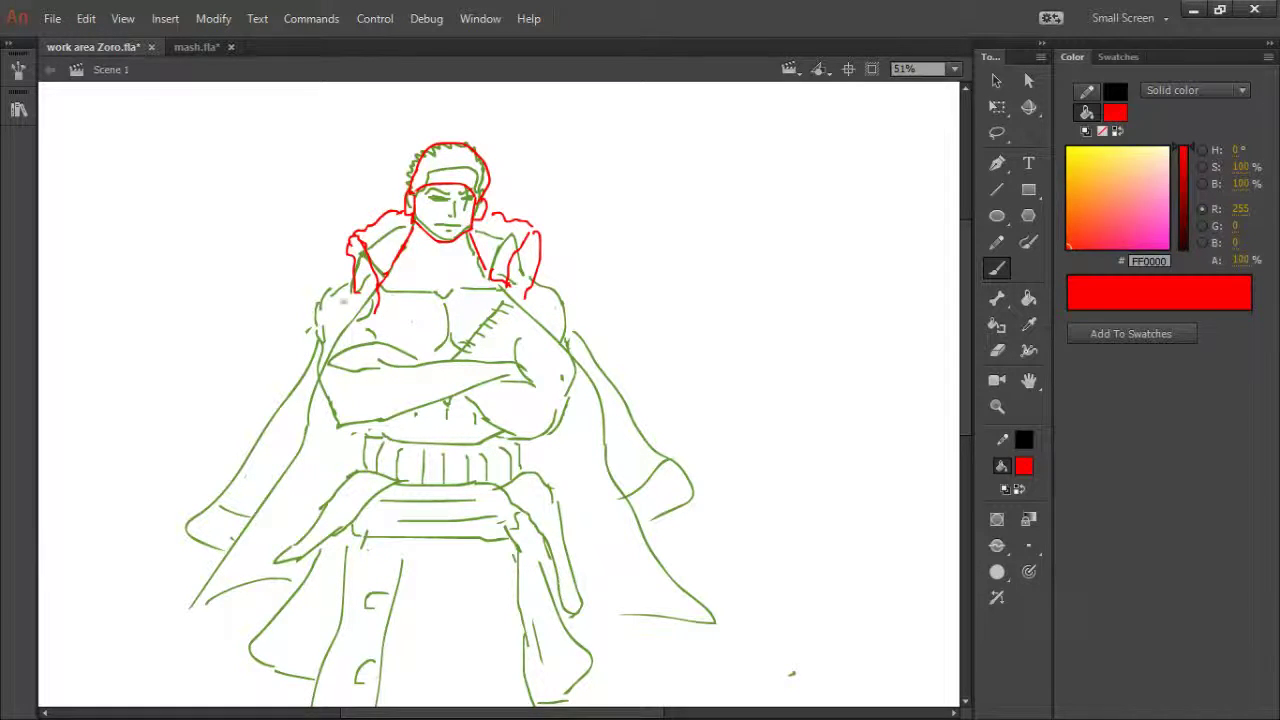
- Draw the rounded coat shoulders in red on both sides of the collar
{"action": "mouse_move", "coordinate": [352, 268]}
{"action": "left_mouse_down"}
{"action": "mouse_move", "coordinate": [310, 290]}
{"action": "mouse_move", "coordinate": [306, 326]}
{"action": "left_mouse_up"}
{"action": "key", "text": "ctrl+z"}
{"action": "mouse_move", "coordinate": [353, 269]}
{"action": "left_mouse_down"}
{"action": "mouse_move", "coordinate": [320, 288]}
{"action": "mouse_move", "coordinate": [308, 342]}
{"action": "left_mouse_up"}
{"action": "mouse_move", "coordinate": [532, 274]}
{"action": "left_mouse_down"}
{"action": "mouse_move", "coordinate": [557, 288]}
{"action": "mouse_move", "coordinate": [577, 340]}
{"action": "left_mouse_up"}
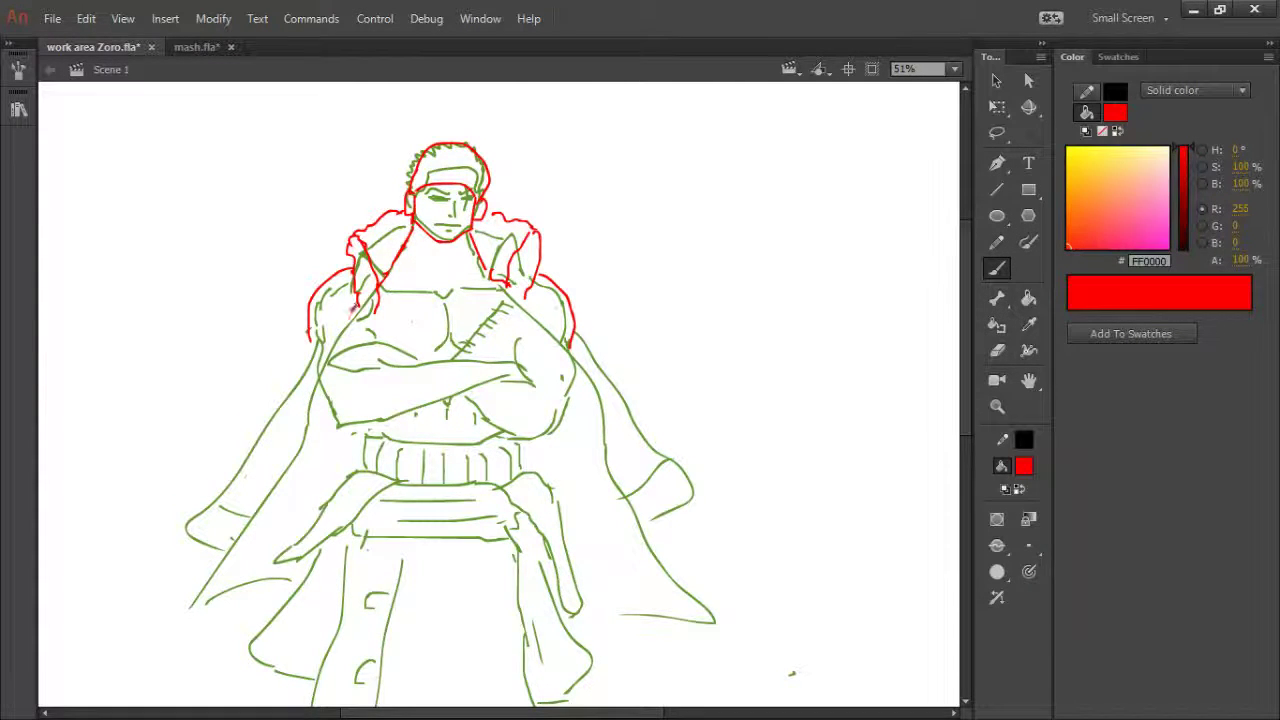
- Draw the lower ends of the collar and the coat's two front edges from the chest to the hips
{"action": "mouse_move", "coordinate": [354, 308]}
{"action": "left_mouse_down"}
{"action": "mouse_move", "coordinate": [341, 346]}
{"action": "mouse_move", "coordinate": [373, 308]}
{"action": "mouse_move", "coordinate": [369, 369]}
{"action": "left_mouse_up"}
{"action": "key", "text": "ctrl+z"}
{"action": "mouse_move", "coordinate": [378, 320]}
{"action": "left_mouse_down"}
{"action": "mouse_move", "coordinate": [355, 432]}
{"action": "mouse_move", "coordinate": [324, 497]}
{"action": "left_mouse_up"}
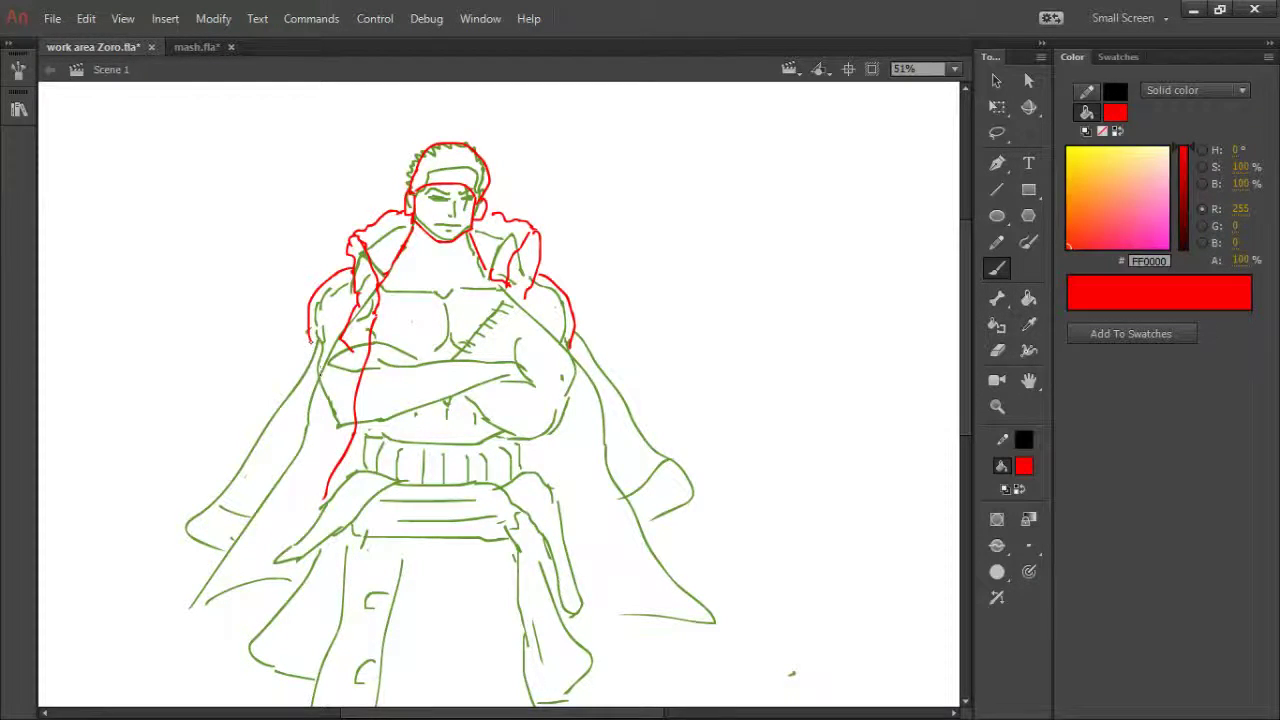
{"action": "left_click_drag", "start_coordinate": [300, 402], "coordinate": [298, 415]}
{"action": "left_click_drag", "start_coordinate": [352, 352], "coordinate": [350, 383]}
{"action": "mouse_move", "coordinate": [526, 292]}
{"action": "left_mouse_down"}
{"action": "mouse_move", "coordinate": [536, 340]}
{"action": "mouse_move", "coordinate": [526, 347]}
{"action": "mouse_move", "coordinate": [508, 308]}
{"action": "mouse_move", "coordinate": [514, 352]}
{"action": "mouse_move", "coordinate": [567, 532]}
{"action": "left_mouse_up"}
{"action": "key", "text": "ctrl+z"}
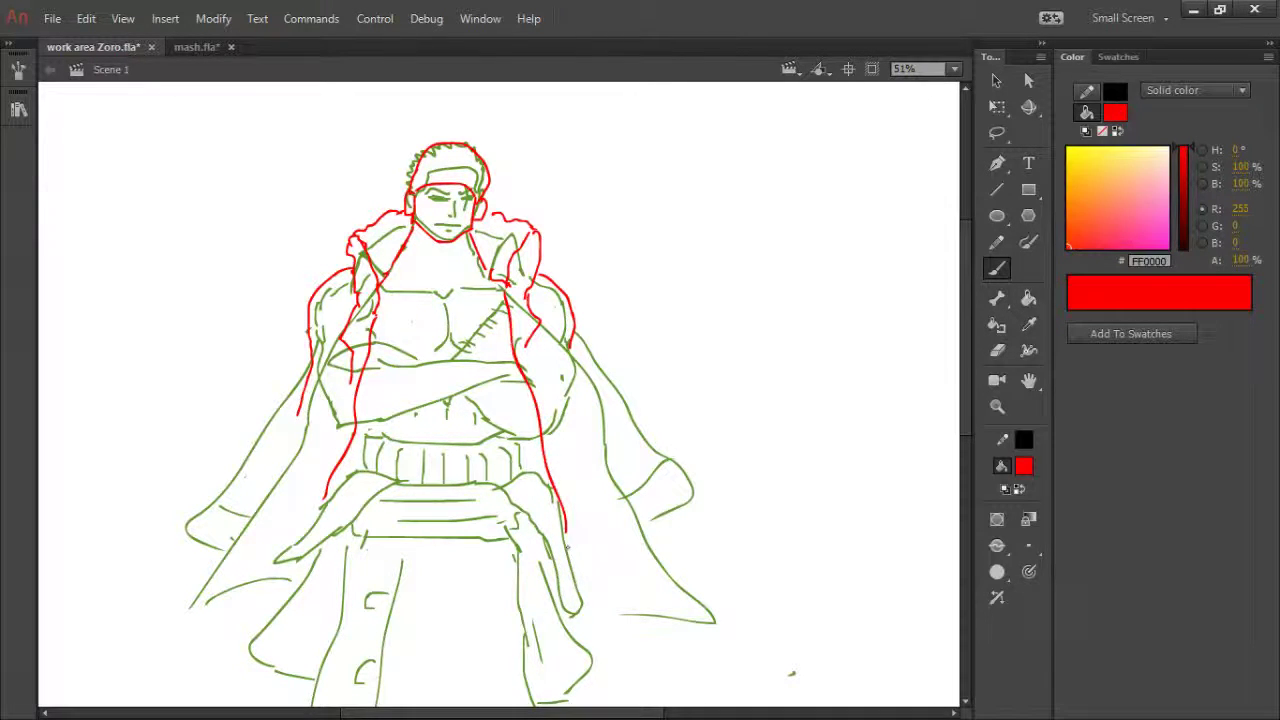
- Extend the coat's left front edge in one long red line from the waist to below the skirt
{"action": "key", "text": "h"}
{"action": "mouse_move", "coordinate": [484, 505]}
{"action": "left_mouse_down"}
{"action": "mouse_move", "coordinate": [521, 355]}
{"action": "mouse_move", "coordinate": [502, 335]}
{"action": "left_mouse_up"}
{"action": "key", "text": "b"}
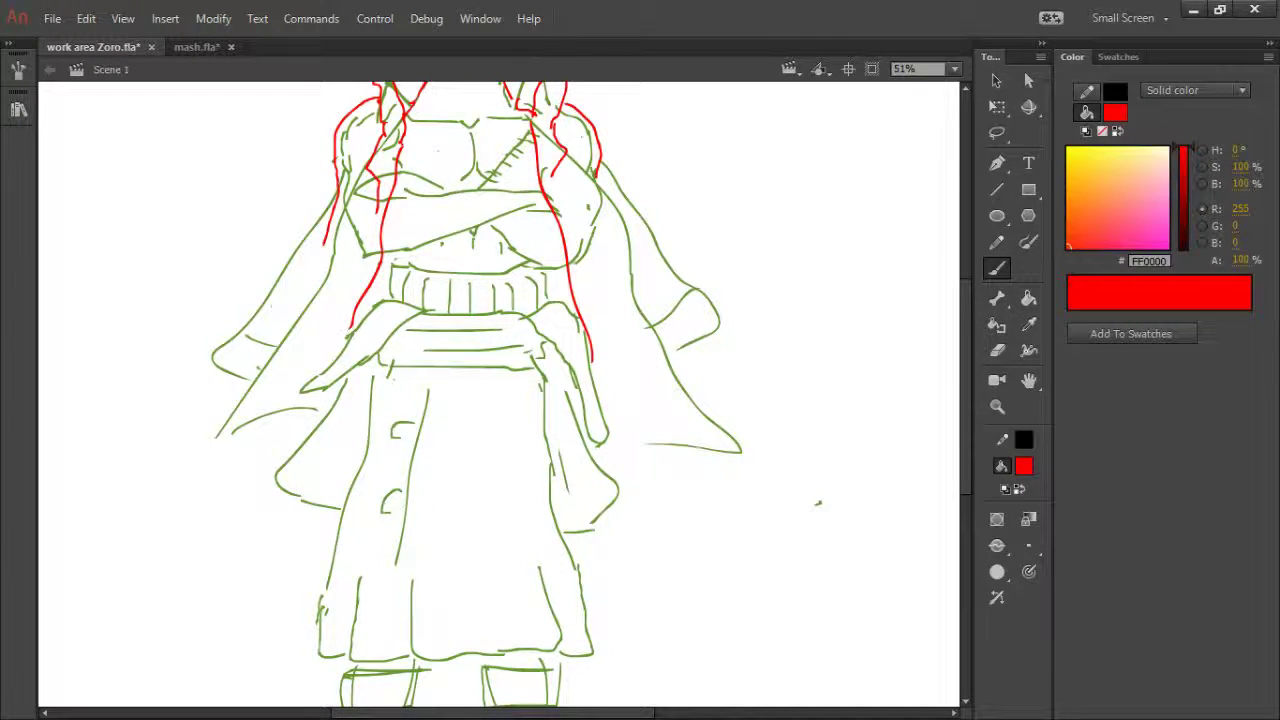
{"action": "mouse_move", "coordinate": [352, 320]}
{"action": "left_mouse_down"}
{"action": "mouse_move", "coordinate": [353, 412]}
{"action": "mouse_move", "coordinate": [306, 543]}
{"action": "mouse_move", "coordinate": [302, 646]}
{"action": "left_mouse_up"}
{"action": "key", "text": "ctrl+z"}
{"action": "mouse_move", "coordinate": [350, 326]}
{"action": "left_mouse_down"}
{"action": "mouse_move", "coordinate": [293, 558]}
{"action": "mouse_move", "coordinate": [284, 700]}
{"action": "left_mouse_up"}
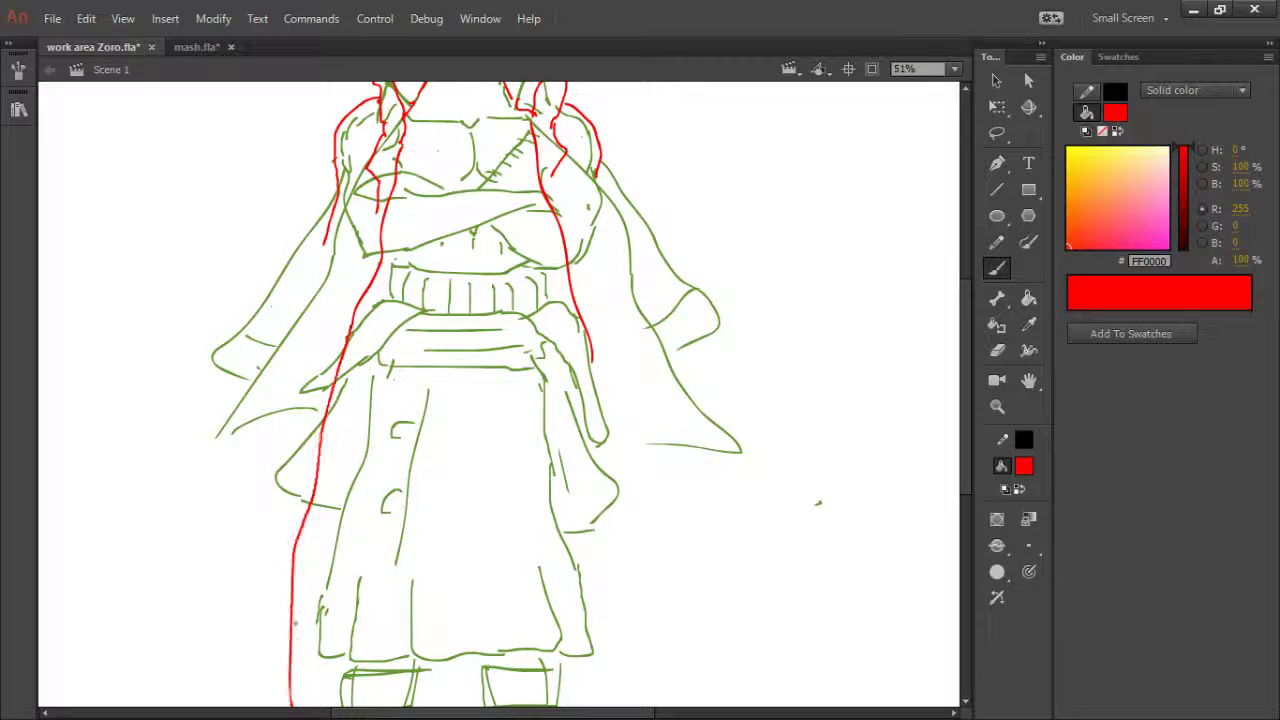
- Try to extend the coat's outer edge downward from beneath the left shoulder
{"action": "key", "text": "h"}
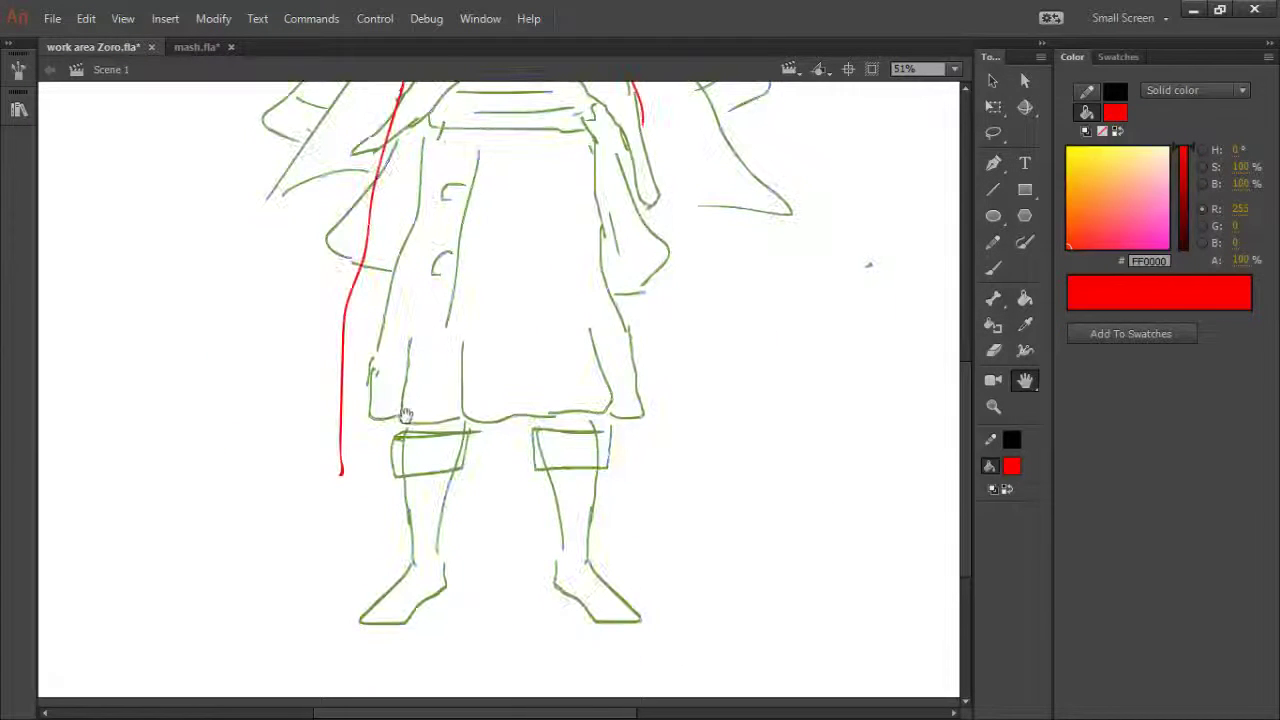
{"action": "left_click_drag", "start_coordinate": [446, 380], "coordinate": [397, 480]}
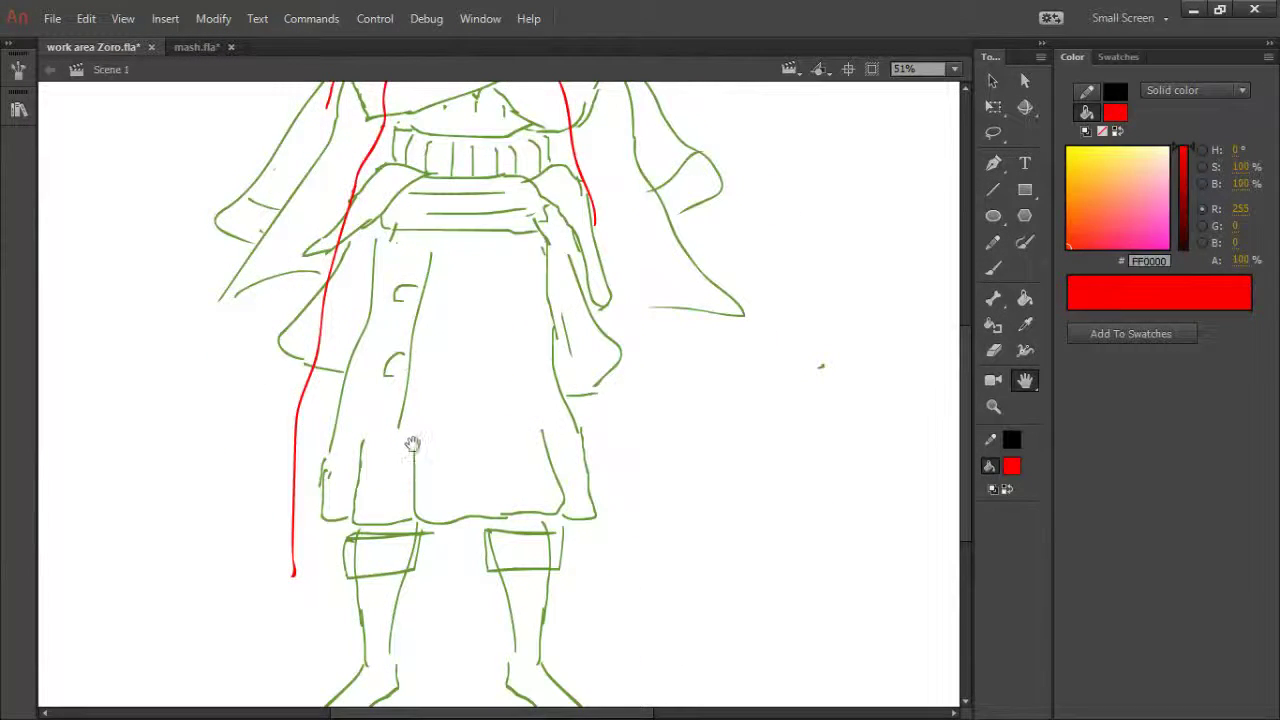
{"action": "left_click_drag", "start_coordinate": [443, 392], "coordinate": [437, 457]}
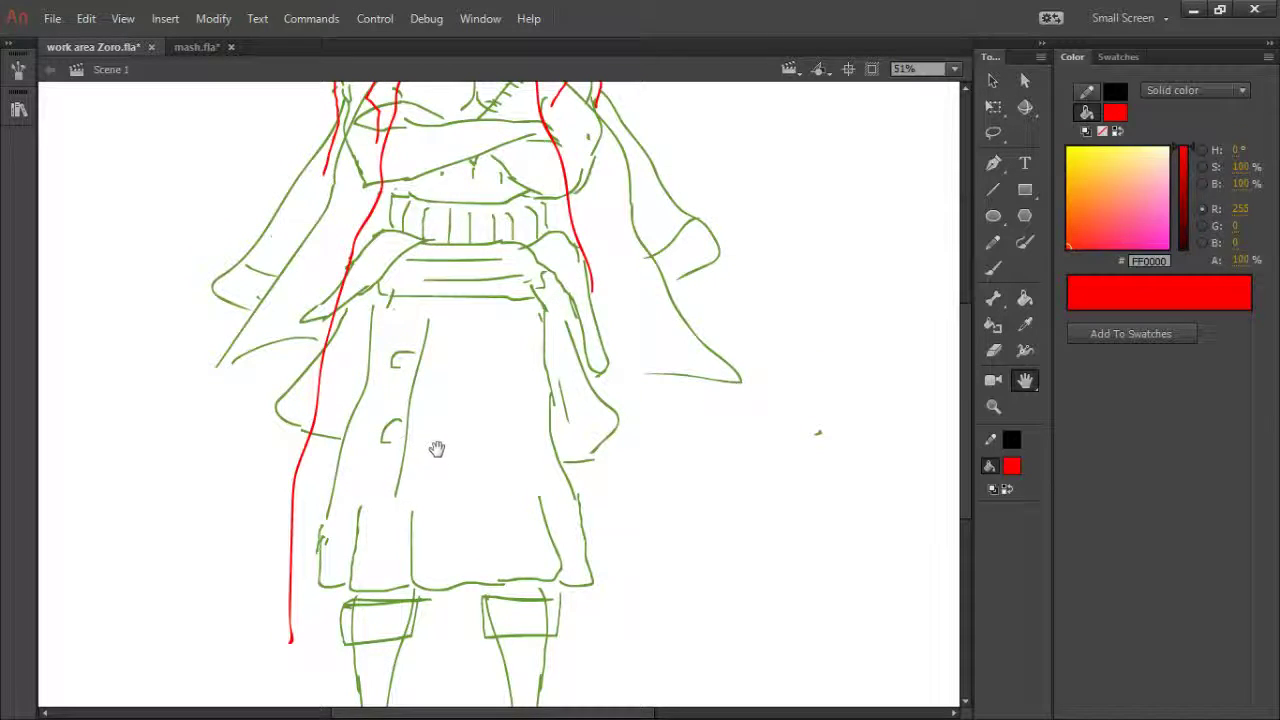
{"action": "left_click_drag", "start_coordinate": [457, 409], "coordinate": [473, 456]}
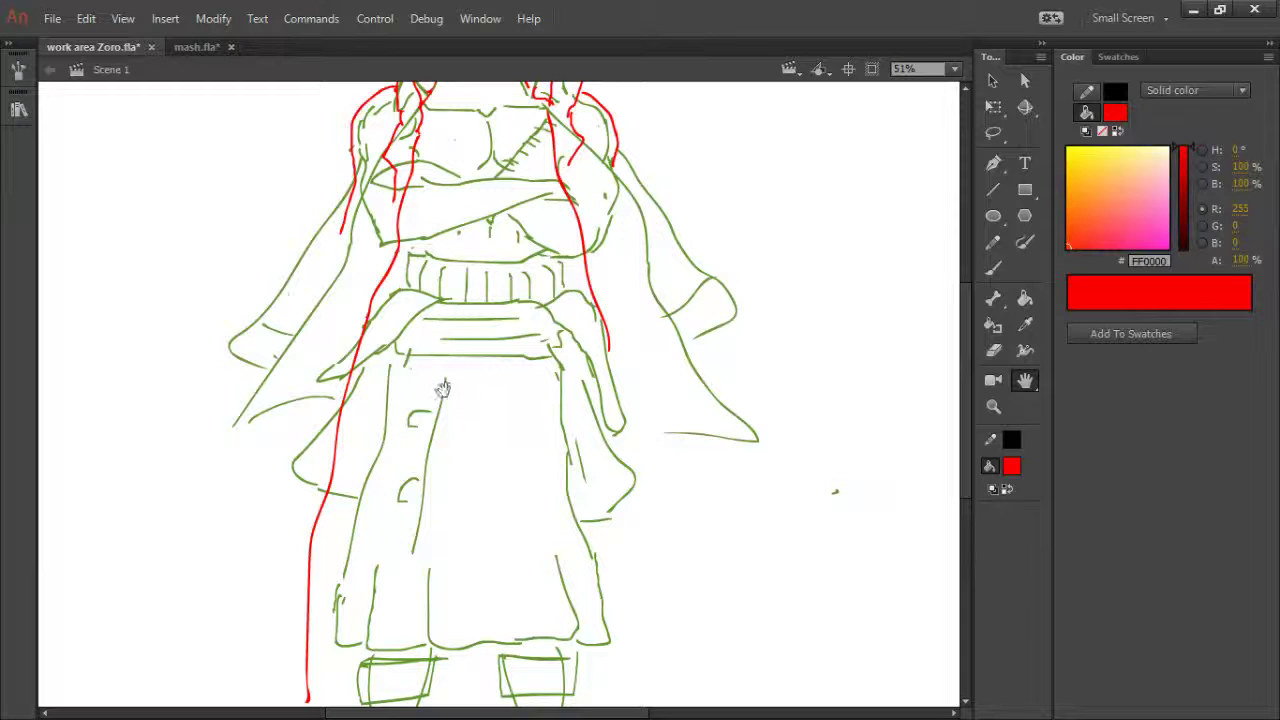
{"action": "key", "text": "b"}
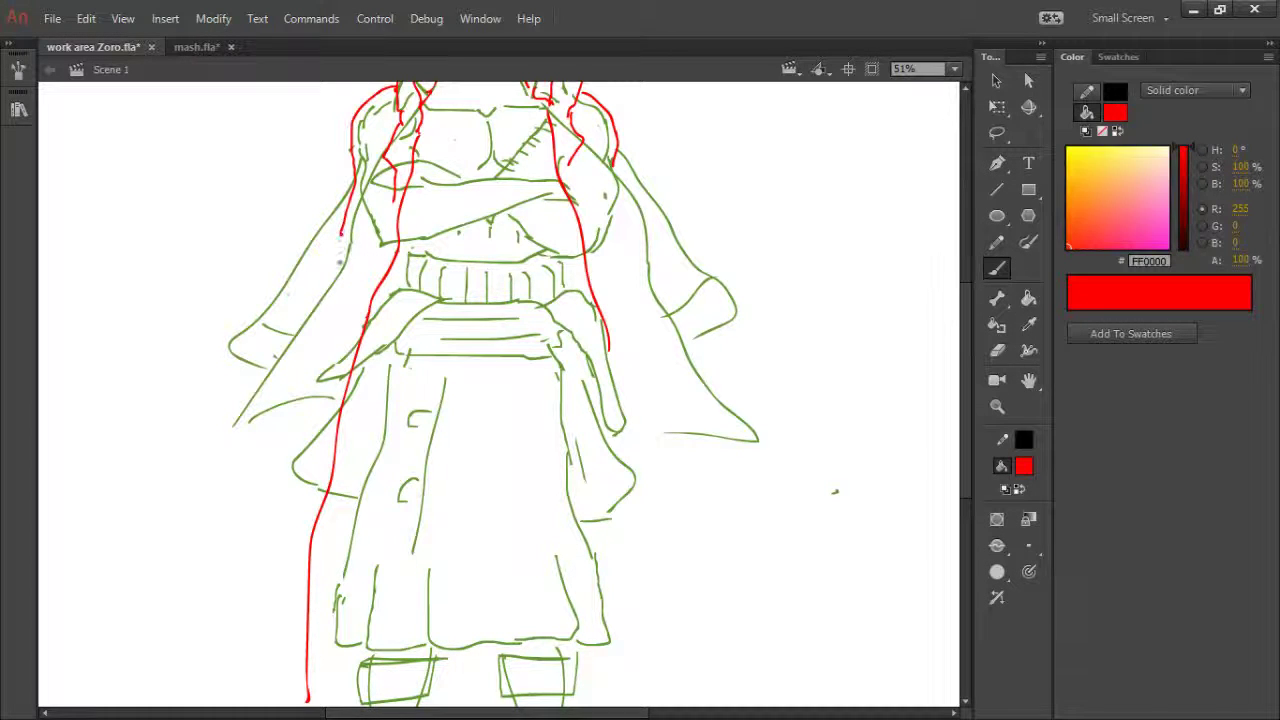
{"action": "mouse_move", "coordinate": [345, 232]}
{"action": "left_mouse_down"}
{"action": "mouse_move", "coordinate": [343, 308]}
{"action": "mouse_move", "coordinate": [299, 394]}
{"action": "left_mouse_up"}
{"action": "key", "text": "ctrl+z"}
- Erase the lower end of the coat's left outer line and the figure's head
{"action": "key", "text": "e"}
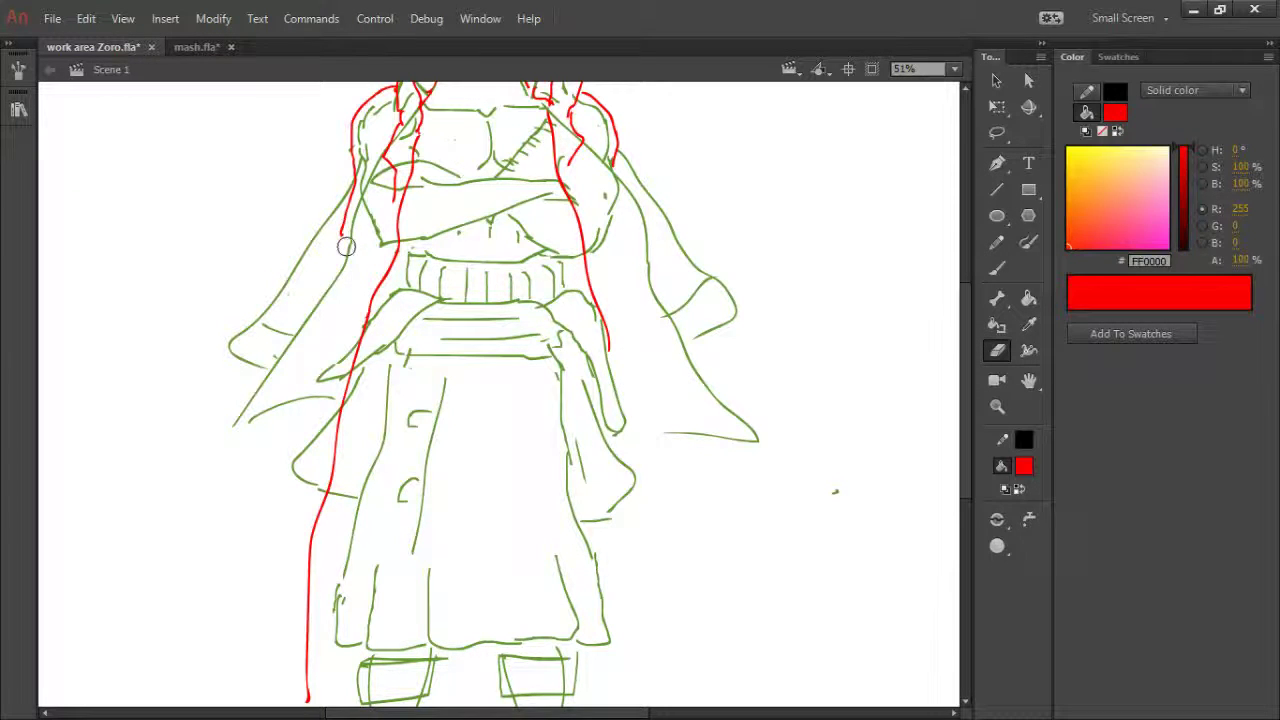
{"action": "left_click_drag", "start_coordinate": [346, 246], "coordinate": [344, 196]}
{"action": "key", "text": "ctrl+minus"}
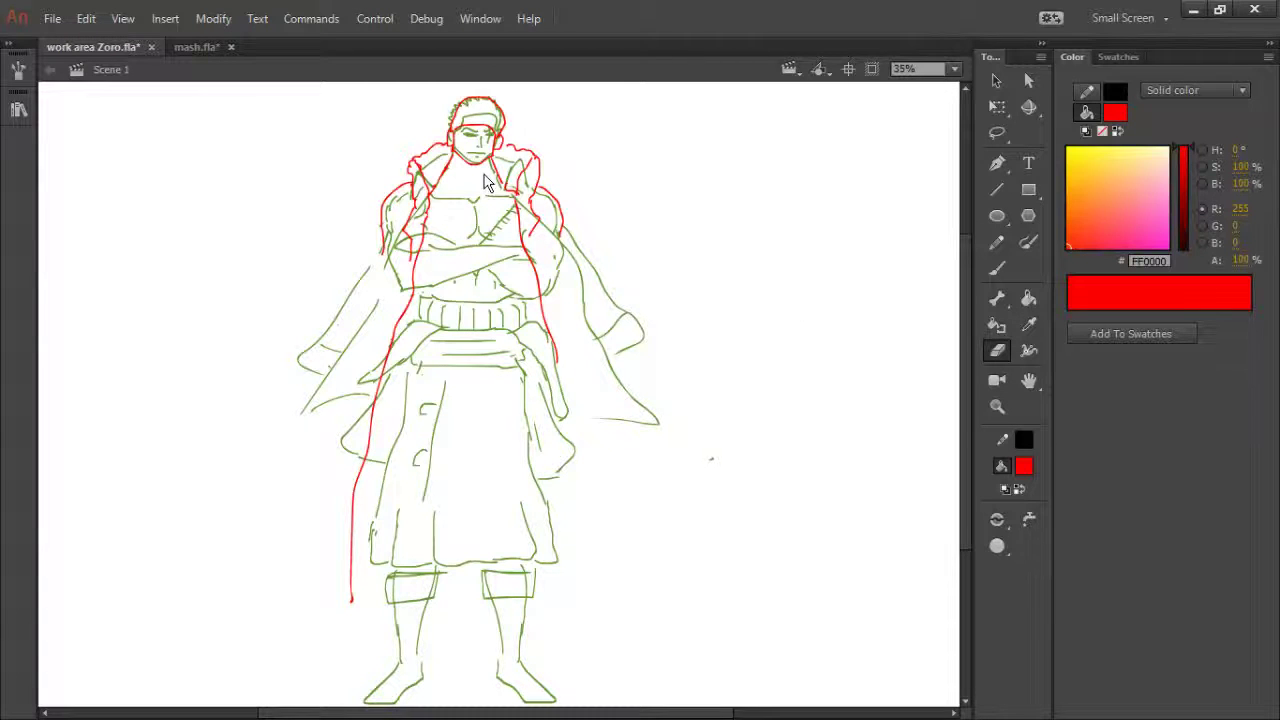
{"action": "mouse_move", "coordinate": [460, 122]}
{"action": "left_mouse_down"}
{"action": "mouse_move", "coordinate": [458, 110]}
{"action": "mouse_move", "coordinate": [491, 106]}
{"action": "mouse_move", "coordinate": [500, 114]}
{"action": "mouse_move", "coordinate": [484, 128]}
{"action": "mouse_move", "coordinate": [497, 128]}
{"action": "left_mouse_up"}
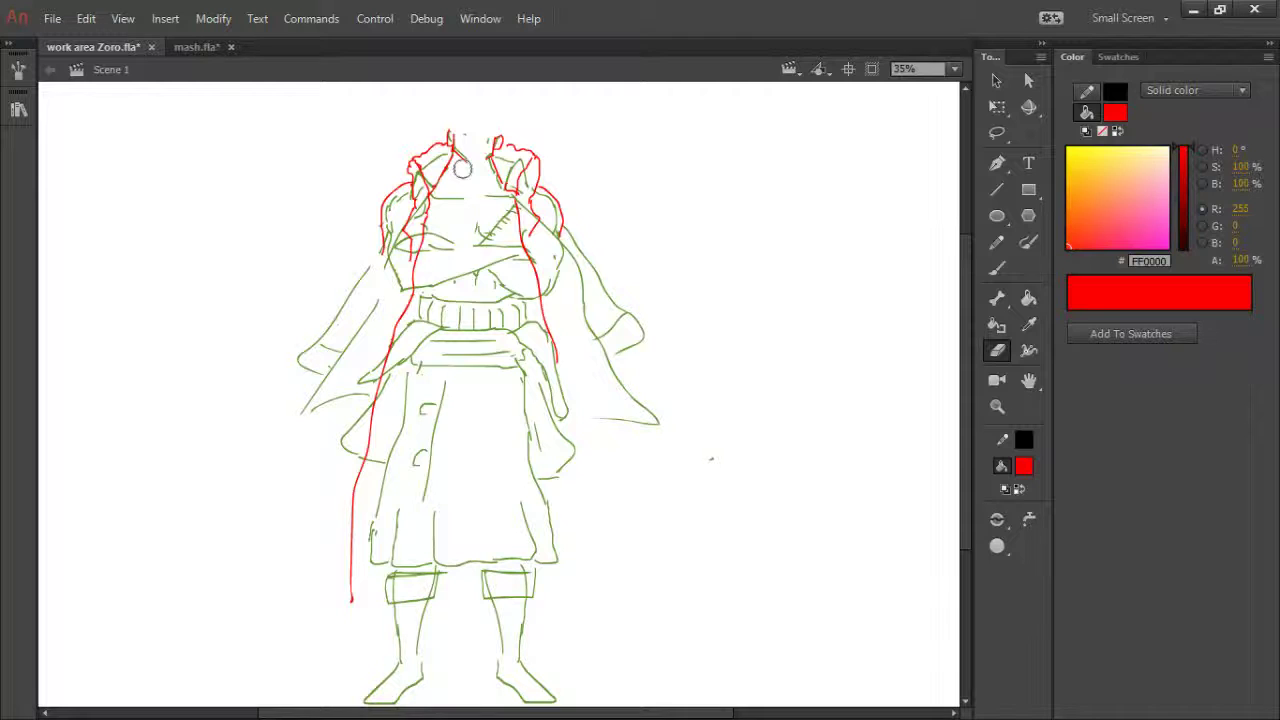
- Undo the erasures on the head and left coat line, redoing the red strokes that were stepped back too far
{"action": "key", "text": "ctrl+z"}
{"action": "key", "text": "ctrl+z"}
{"action": "key", "text": "ctrl+z"}
{"action": "key", "text": "ctrl+z"}
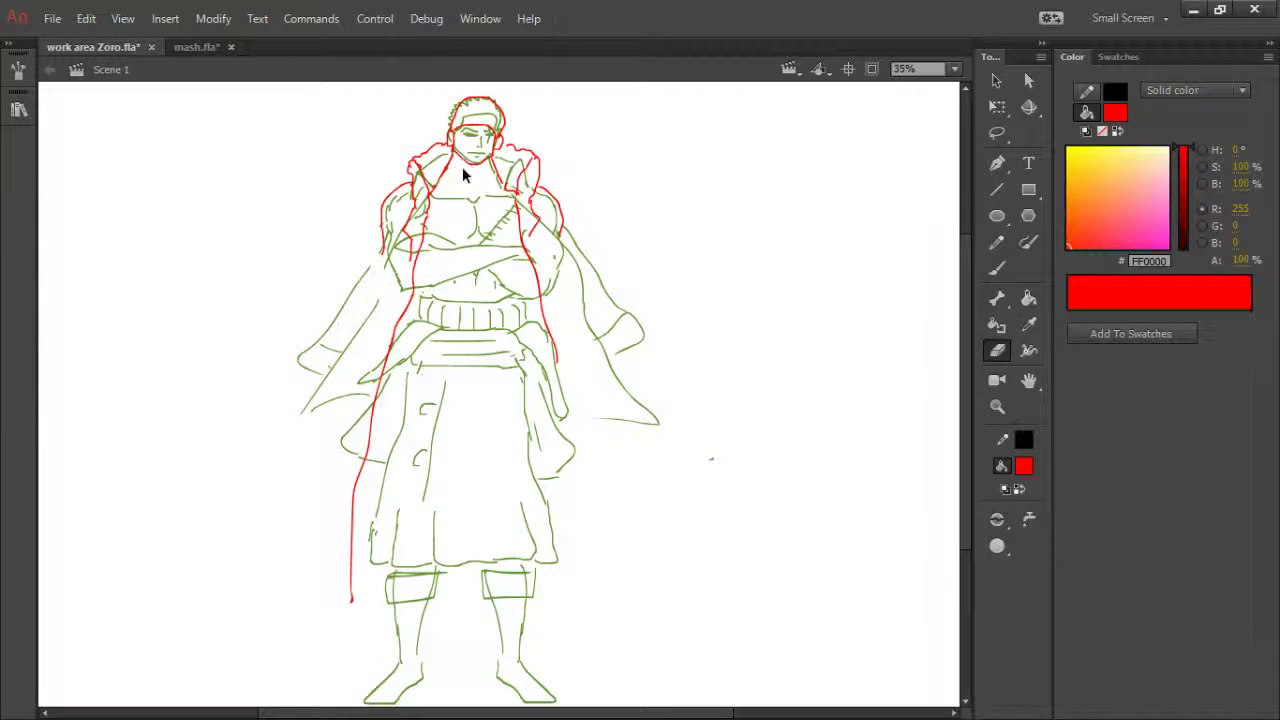
{"action": "key", "text": "ctrl+z"}
{"action": "key", "text": "ctrl+z"}
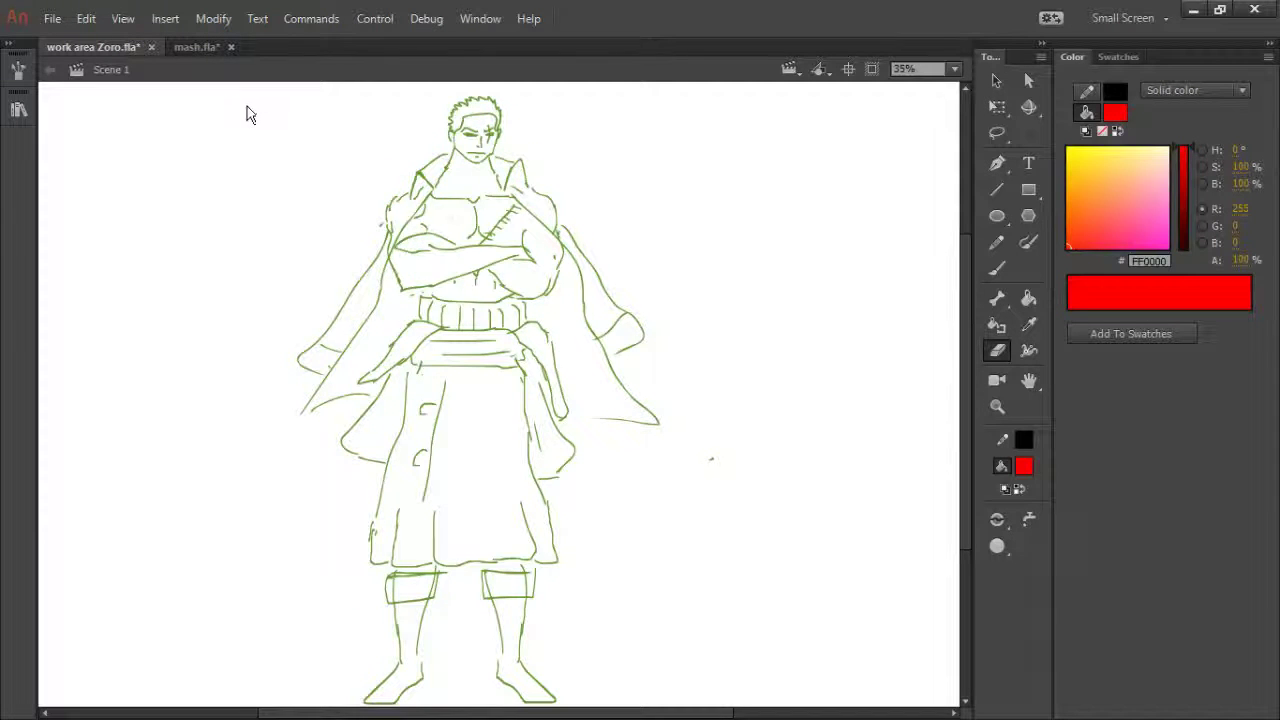
{"action": "key", "text": "ctrl+z"}
{"action": "key", "text": "ctrl+y"}
{"action": "key", "text": "ctrl+y"}
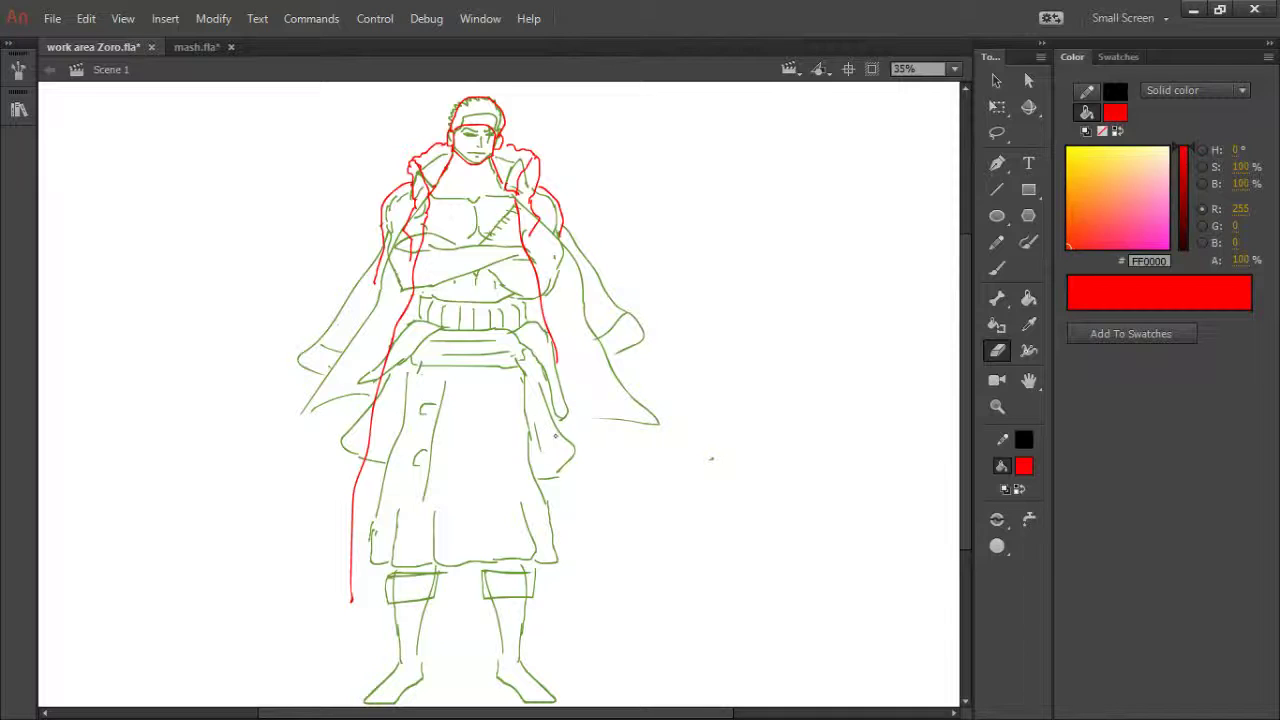
- Draw the coat's left outer edge down to the shins and close that panel with a pointed hem
{"action": "key", "text": "b"}
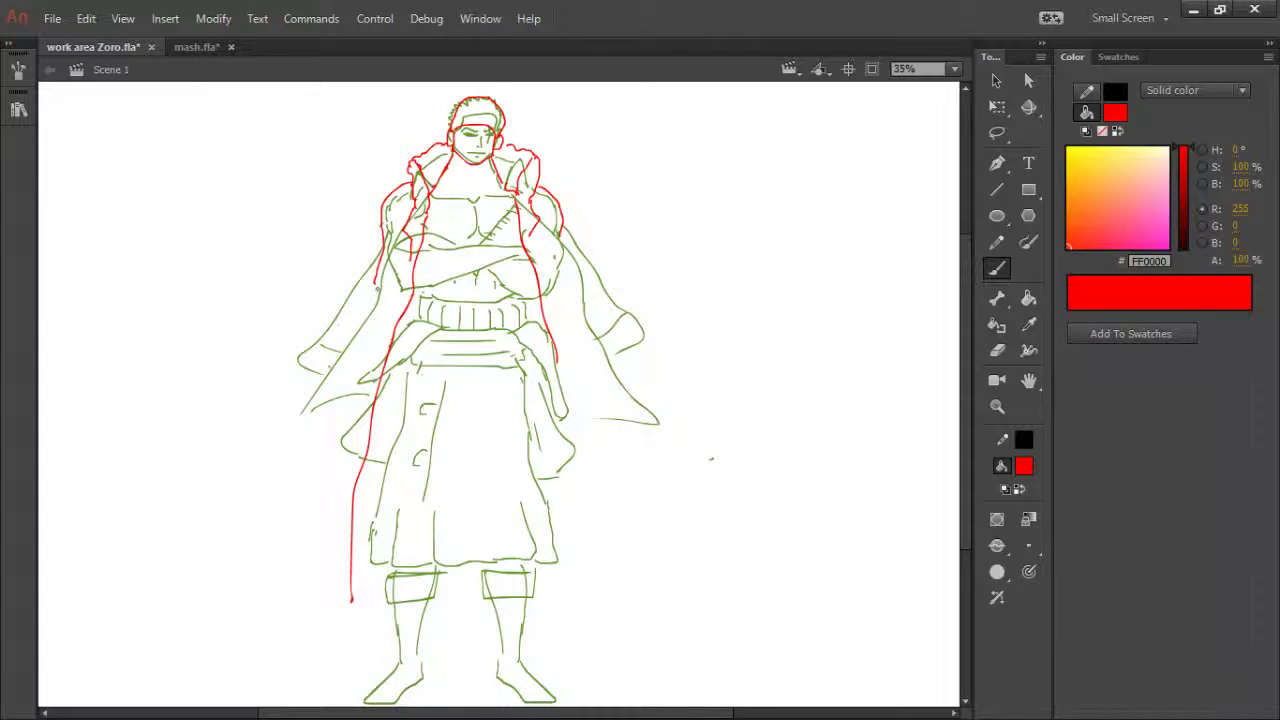
{"action": "left_click_drag", "start_coordinate": [376, 281], "coordinate": [344, 406]}
{"action": "left_click_drag", "start_coordinate": [343, 409], "coordinate": [300, 580]}
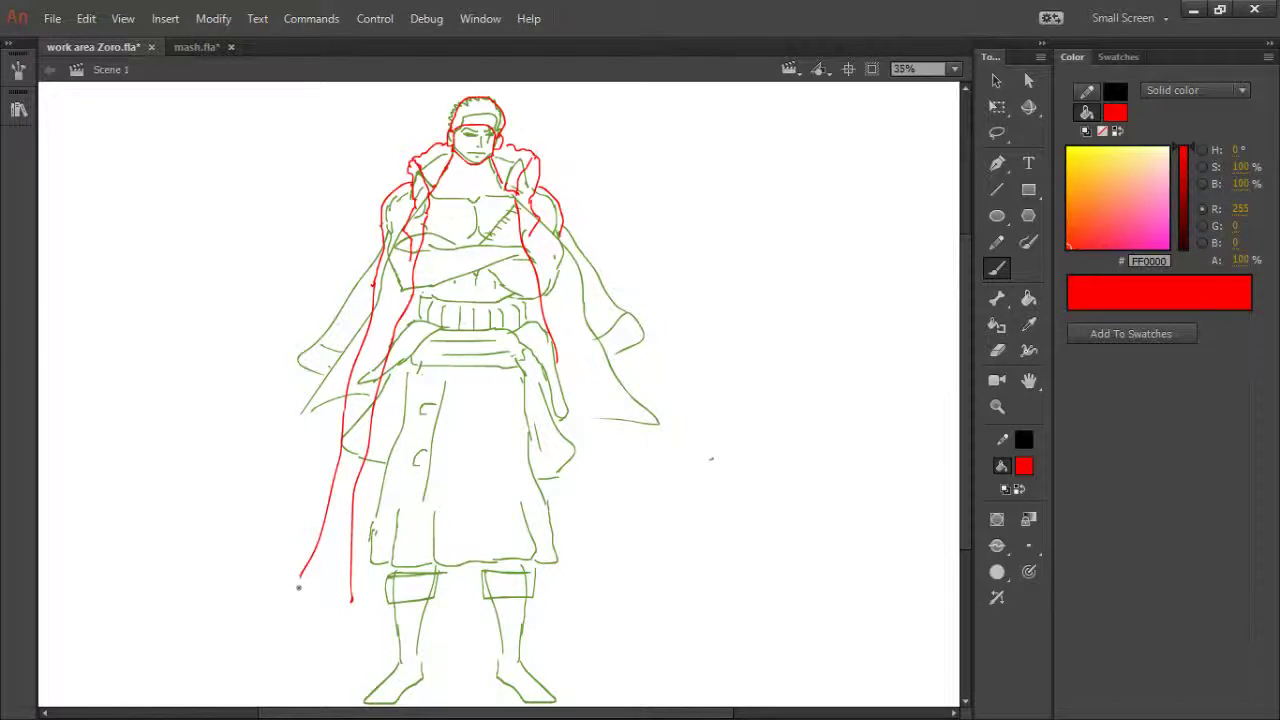
{"action": "left_click_drag", "start_coordinate": [352, 602], "coordinate": [354, 647]}
{"action": "mouse_move", "coordinate": [302, 576]}
{"action": "left_mouse_down"}
{"action": "mouse_move", "coordinate": [306, 610]}
{"action": "mouse_move", "coordinate": [356, 649]}
{"action": "left_mouse_up"}
- Draw the coat's right panel down to a pointed hem and add the back hem line behind the legs
{"action": "mouse_move", "coordinate": [556, 358]}
{"action": "left_mouse_down"}
{"action": "mouse_move", "coordinate": [573, 438]}
{"action": "mouse_move", "coordinate": [566, 645]}
{"action": "left_mouse_up"}
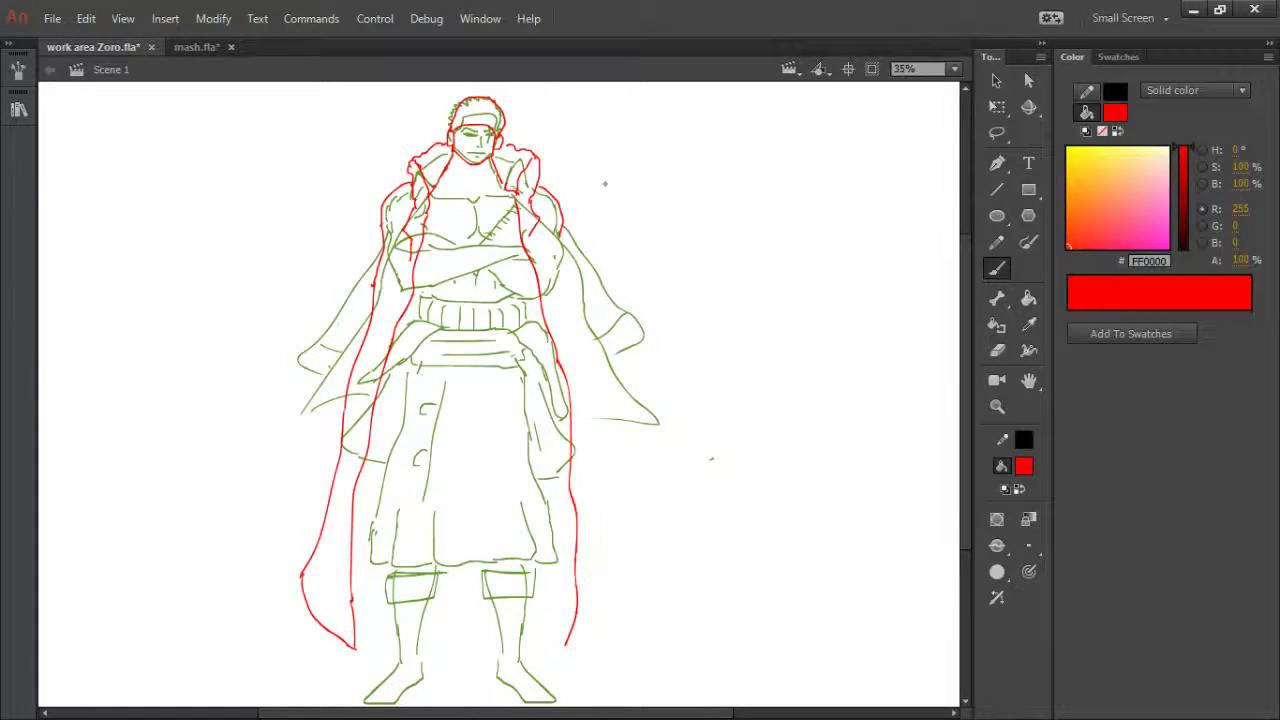
{"action": "left_click_drag", "start_coordinate": [562, 236], "coordinate": [597, 430]}
{"action": "left_click_drag", "start_coordinate": [600, 430], "coordinate": [617, 574]}
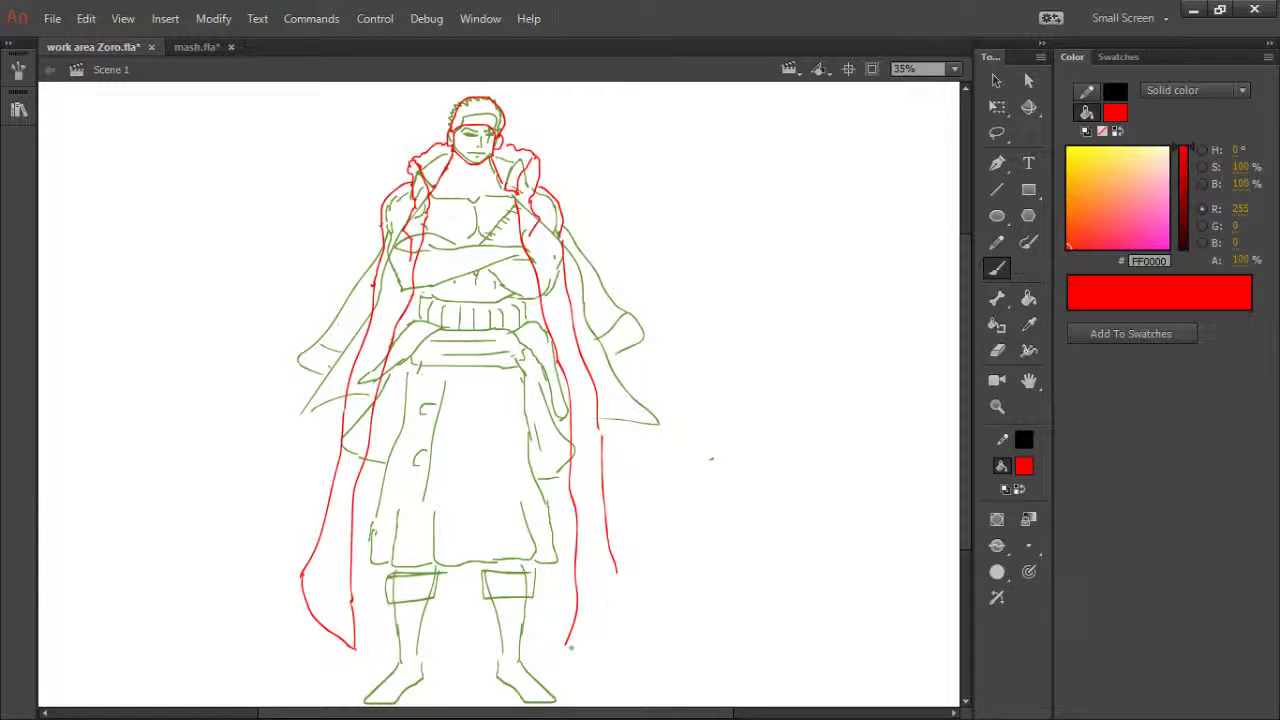
{"action": "left_click_drag", "start_coordinate": [563, 650], "coordinate": [617, 568]}
{"action": "mouse_move", "coordinate": [351, 601]}
{"action": "left_mouse_down"}
{"action": "mouse_move", "coordinate": [354, 584]}
{"action": "mouse_move", "coordinate": [476, 578]}
{"action": "mouse_move", "coordinate": [572, 600]}
{"action": "left_mouse_up"}
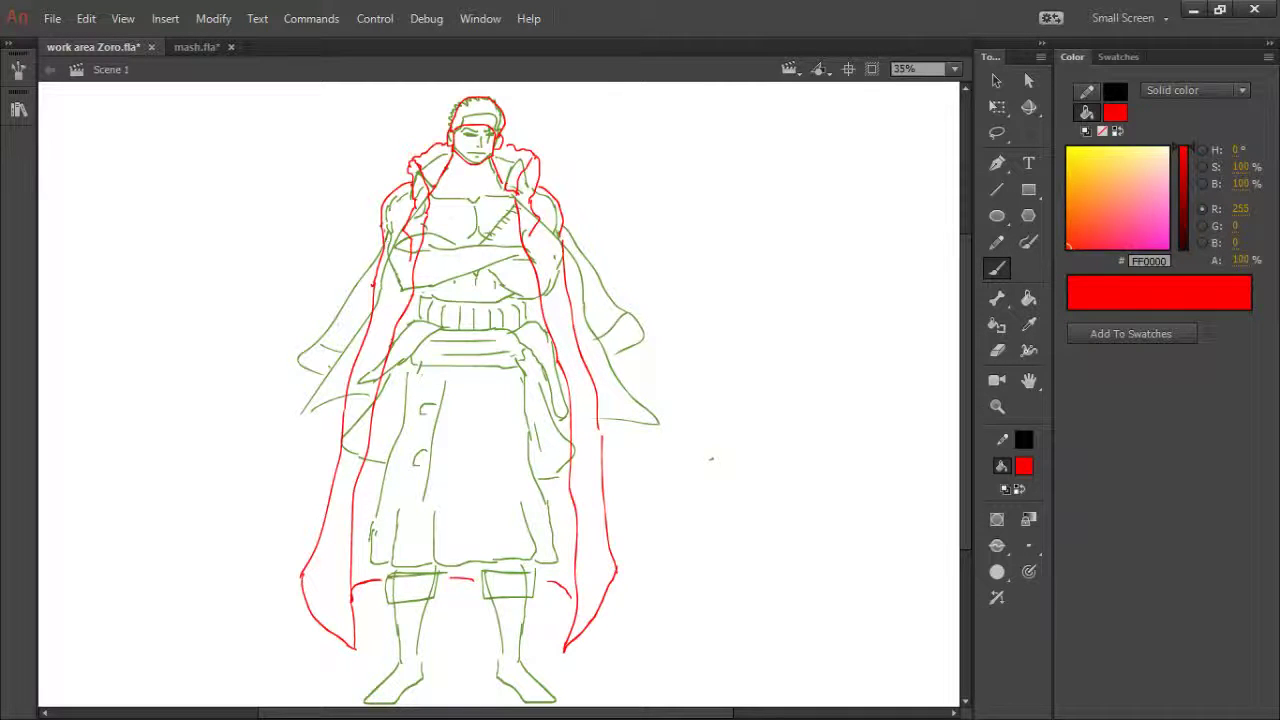
- Try to draw a hanging left sleeve with a rounded cuff from the shoulder
{"action": "mouse_move", "coordinate": [384, 232]}
{"action": "left_mouse_down"}
{"action": "mouse_move", "coordinate": [279, 364]}
{"action": "mouse_move", "coordinate": [273, 392]}
{"action": "mouse_move", "coordinate": [287, 408]}
{"action": "mouse_move", "coordinate": [309, 403]}
{"action": "left_mouse_up"}
{"action": "left_click_drag", "start_coordinate": [297, 358], "coordinate": [317, 400]}
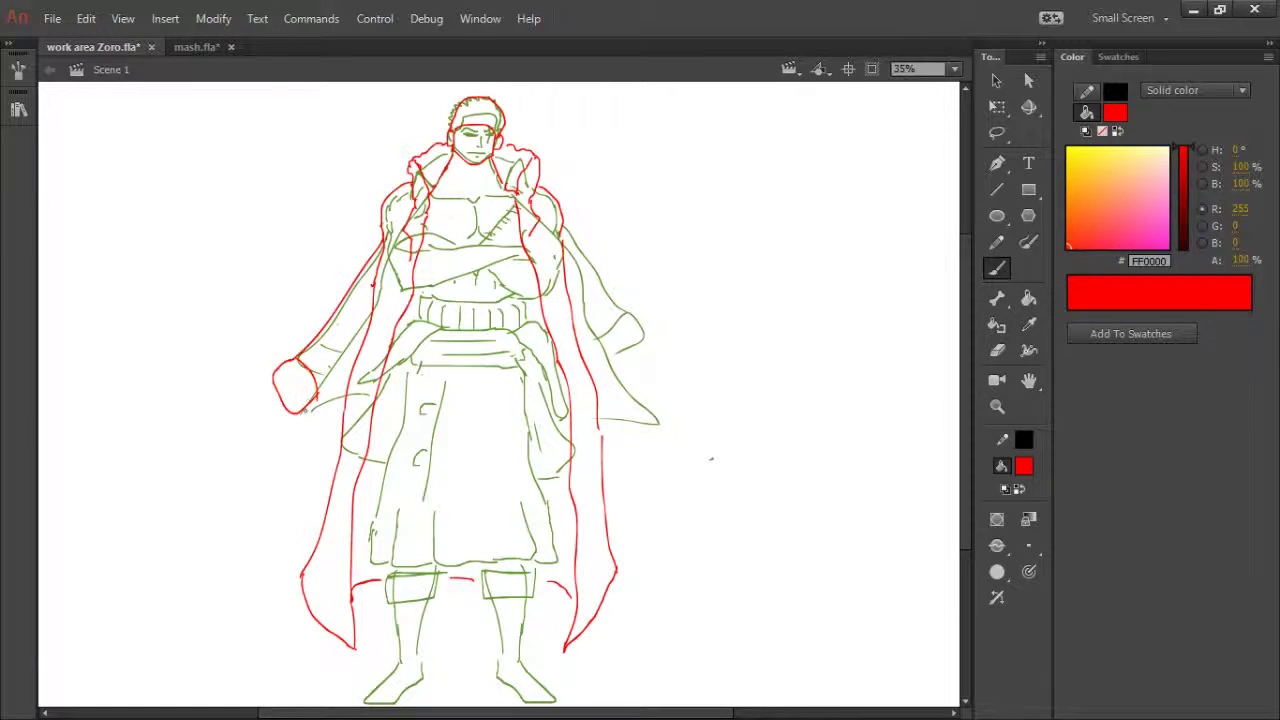
{"action": "key", "text": "ctrl+z"}
{"action": "left_click_drag", "start_coordinate": [298, 361], "coordinate": [323, 392]}
{"action": "key", "text": "ctrl+z"}
{"action": "left_click_drag", "start_coordinate": [290, 359], "coordinate": [318, 389]}
{"action": "key", "text": "ctrl+z"}
{"action": "key", "text": "ctrl+z"}
{"action": "key", "text": "ctrl+z"}
{"action": "key", "text": "ctrl+z"}
{"action": "key", "text": "ctrl+z"}
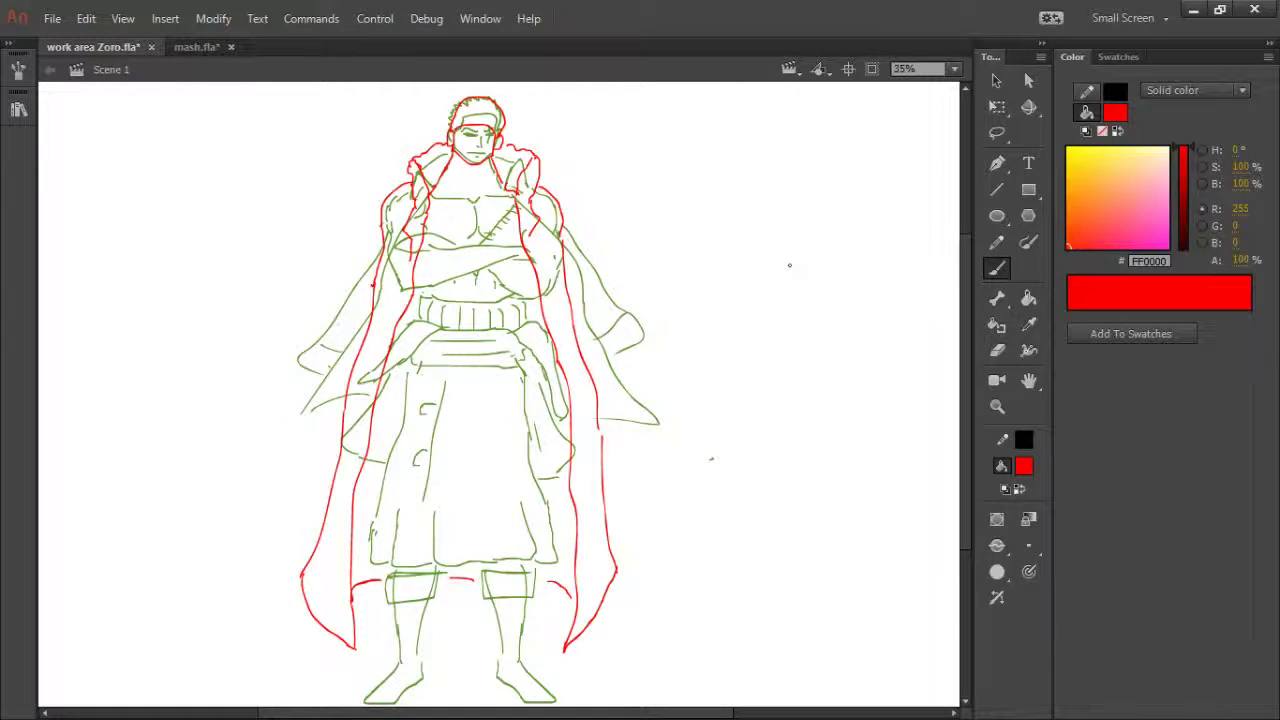
{"action": "key", "text": "ctrl+y"}
{"action": "key", "text": "ctrl+z"}
- Draw a loose, wide empty sleeve hanging from each shoulder outside the coat panels
{"action": "mouse_move", "coordinate": [384, 237]}
{"action": "left_mouse_down"}
{"action": "mouse_move", "coordinate": [290, 419]}
{"action": "mouse_move", "coordinate": [310, 450]}
{"action": "mouse_move", "coordinate": [337, 457]}
{"action": "left_mouse_up"}
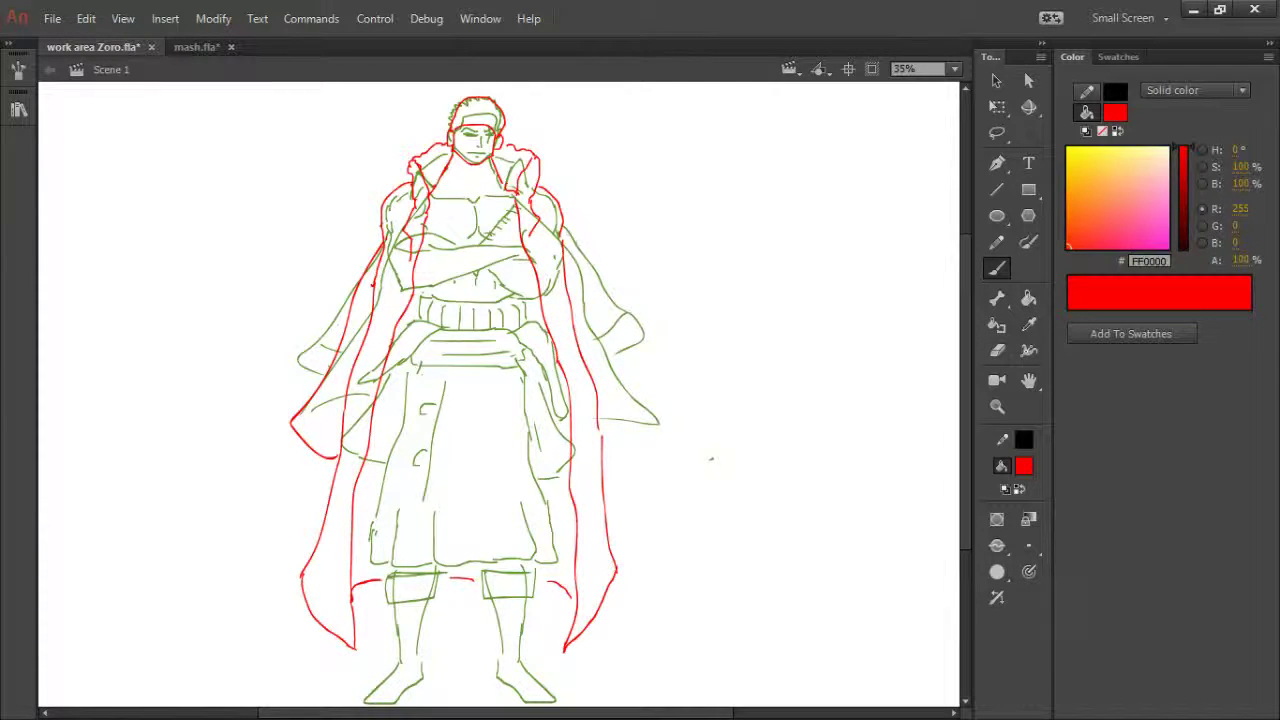
{"action": "mouse_move", "coordinate": [564, 230]}
{"action": "left_mouse_down"}
{"action": "mouse_move", "coordinate": [620, 405]}
{"action": "mouse_move", "coordinate": [650, 432]}
{"action": "mouse_move", "coordinate": [609, 474]}
{"action": "left_mouse_up"}
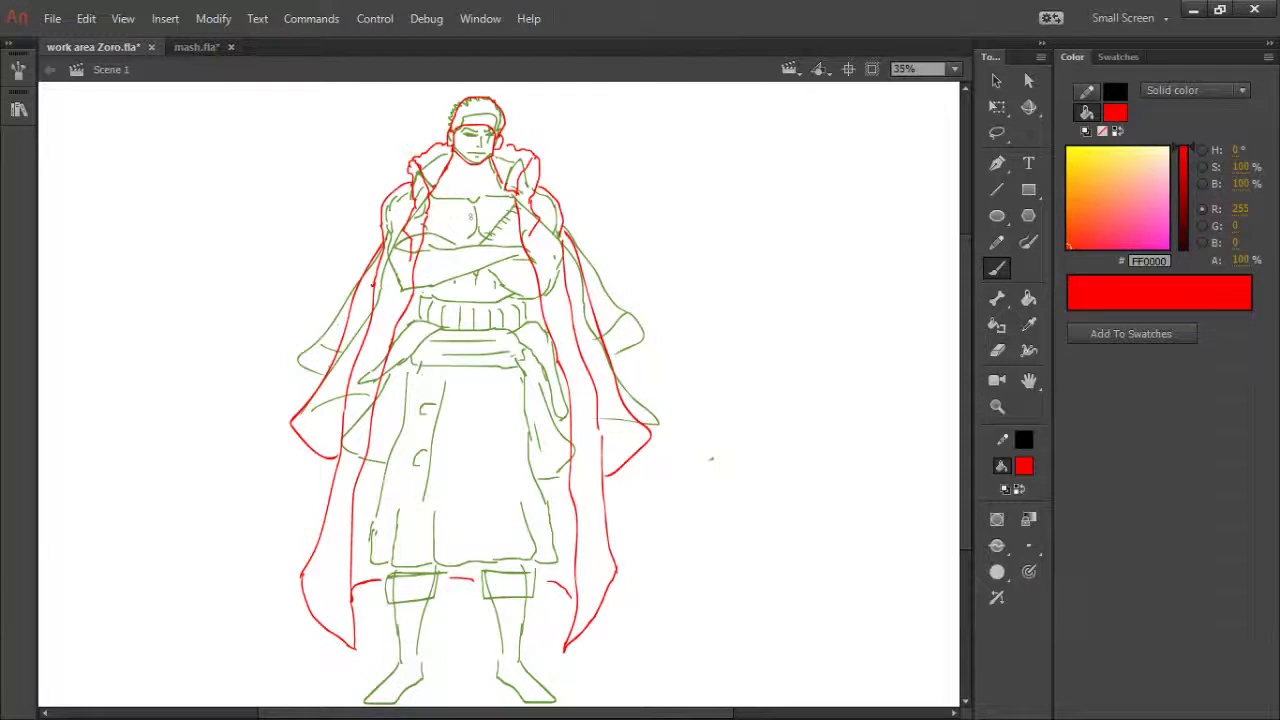
- Erase the red outline around the character's hair above the headband, leaving the green hair sketch intact
{"action": "key", "text": "e"}
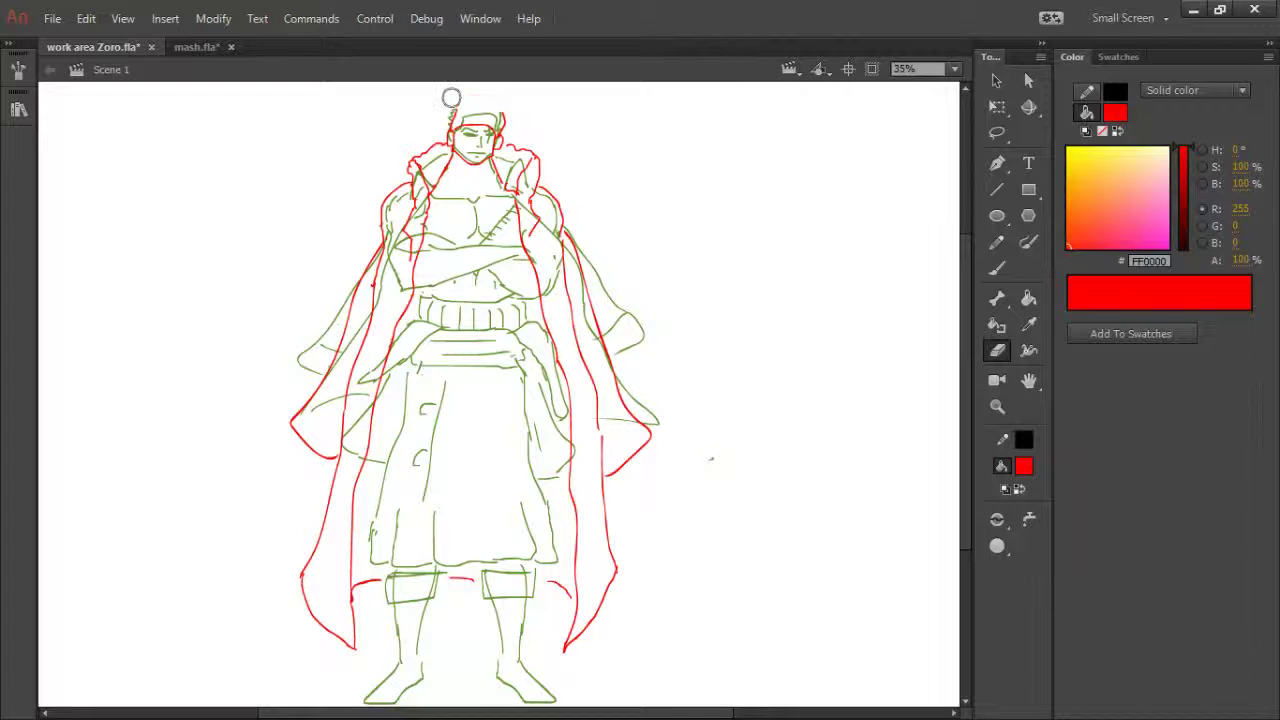
{"action": "mouse_move", "coordinate": [451, 99]}
{"action": "left_mouse_down"}
{"action": "mouse_move", "coordinate": [492, 105]}
{"action": "mouse_move", "coordinate": [452, 112]}
{"action": "mouse_move", "coordinate": [497, 110]}
{"action": "left_mouse_up"}
{"action": "key", "text": "ctrl+z"}
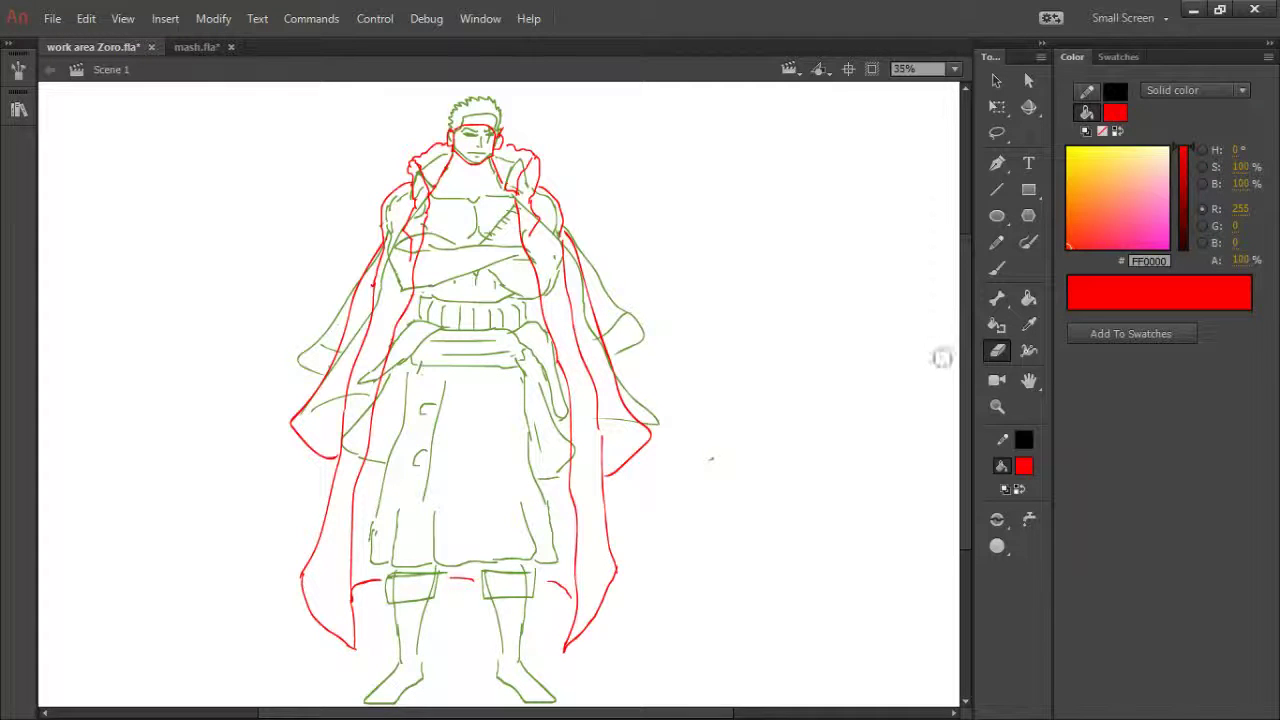
- Trace the crossed forearms, the sides of the waist, the neck and the chest muscles with red brush lines
{"action": "left_click", "coordinate": [997, 268]}
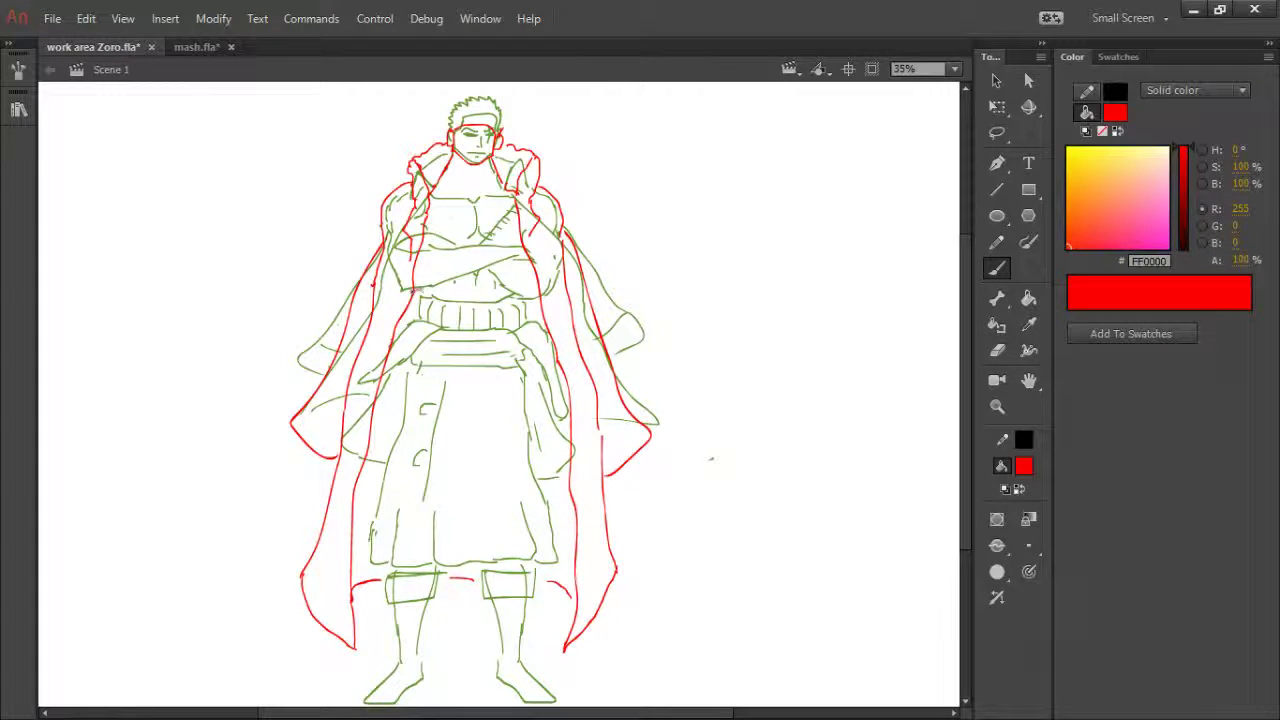
{"action": "left_click_drag", "start_coordinate": [426, 287], "coordinate": [528, 255]}
{"action": "left_click_drag", "start_coordinate": [423, 244], "coordinate": [525, 247]}
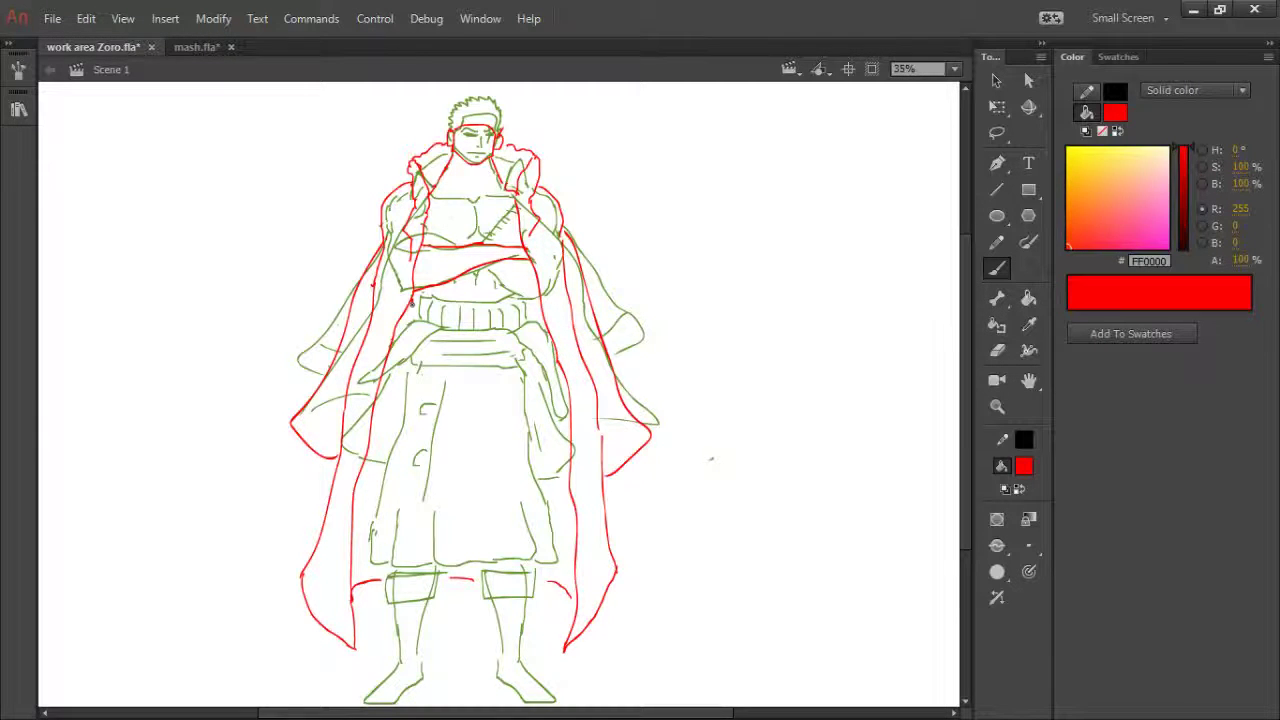
{"action": "left_click_drag", "start_coordinate": [529, 301], "coordinate": [527, 323]}
{"action": "mouse_move", "coordinate": [412, 289]}
{"action": "left_mouse_down"}
{"action": "mouse_move", "coordinate": [480, 303]}
{"action": "mouse_move", "coordinate": [523, 295]}
{"action": "mouse_move", "coordinate": [495, 273]}
{"action": "left_mouse_up"}
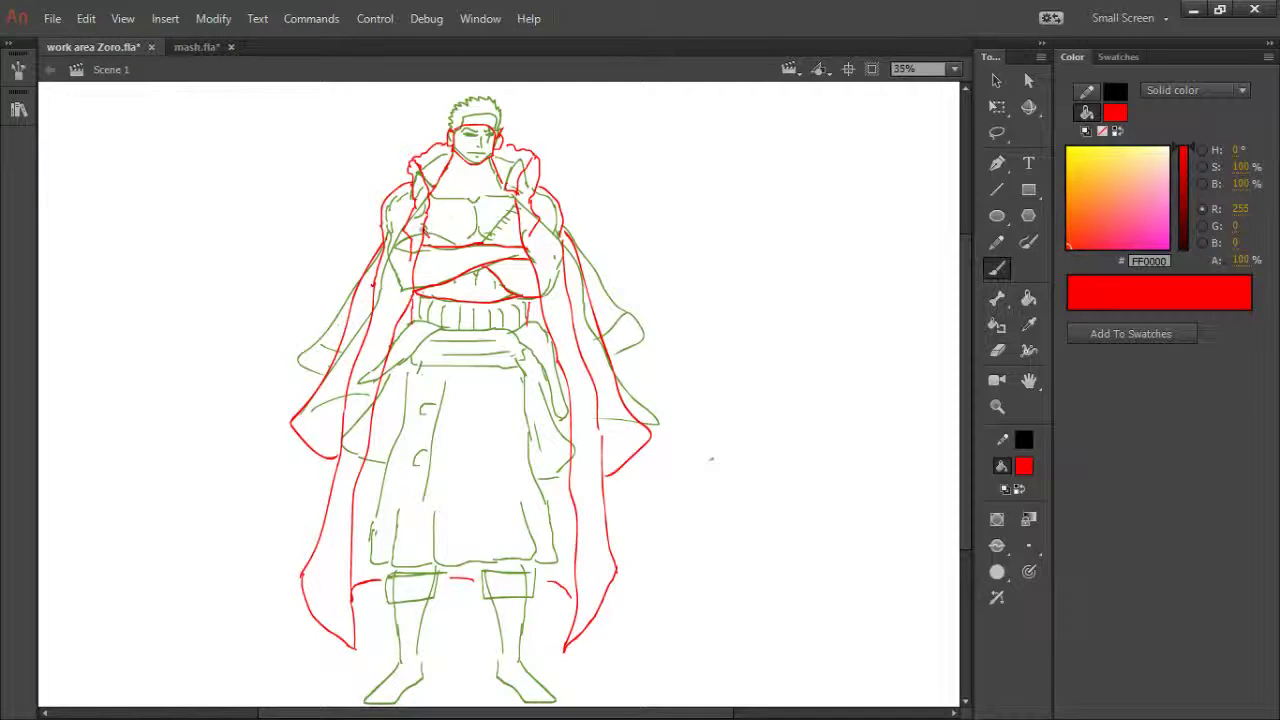
{"action": "left_click_drag", "start_coordinate": [424, 228], "coordinate": [428, 240]}
{"action": "key", "text": "ctrl+z"}
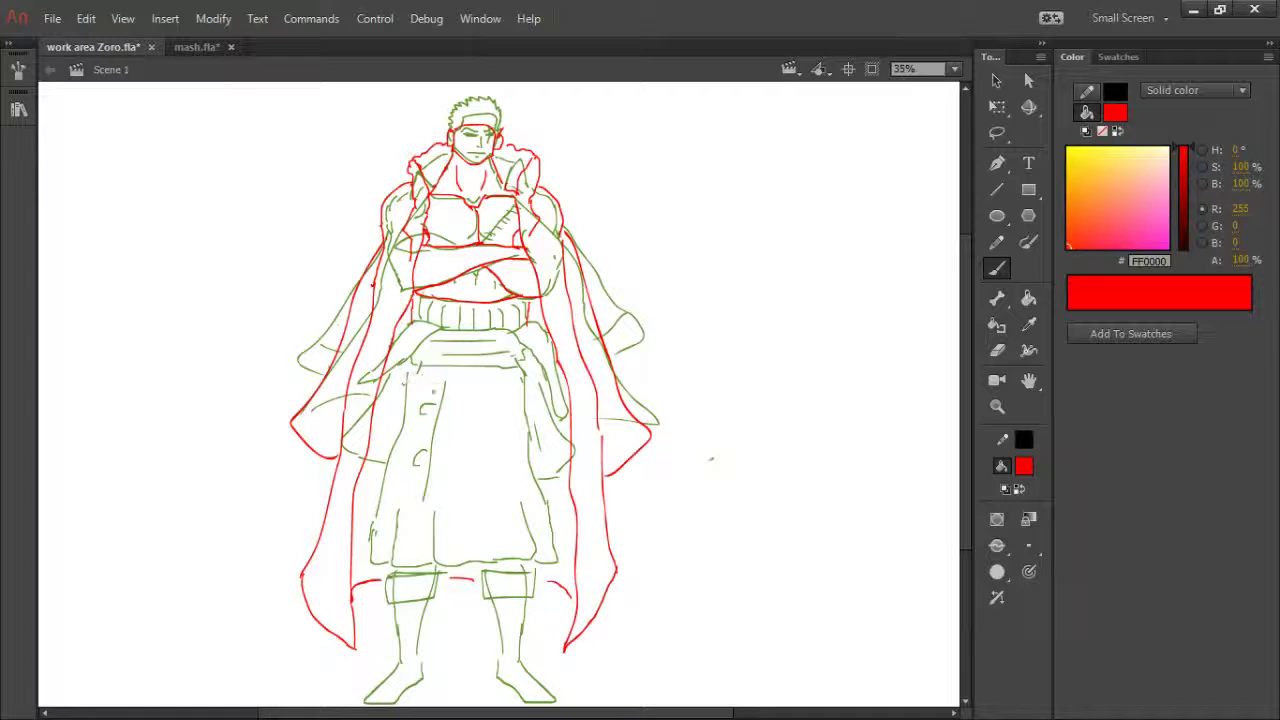
- Draw the wrapped sash around the waist with overlapping diagonal folds and a lower edge above the robe
{"action": "left_click_drag", "start_coordinate": [406, 373], "coordinate": [522, 337]}
{"action": "mouse_move", "coordinate": [522, 330]}
{"action": "left_mouse_down"}
{"action": "mouse_move", "coordinate": [489, 326]}
{"action": "mouse_move", "coordinate": [416, 356]}
{"action": "mouse_move", "coordinate": [473, 329]}
{"action": "mouse_move", "coordinate": [494, 364]}
{"action": "left_mouse_up"}
{"action": "key", "text": "ctrl+z"}
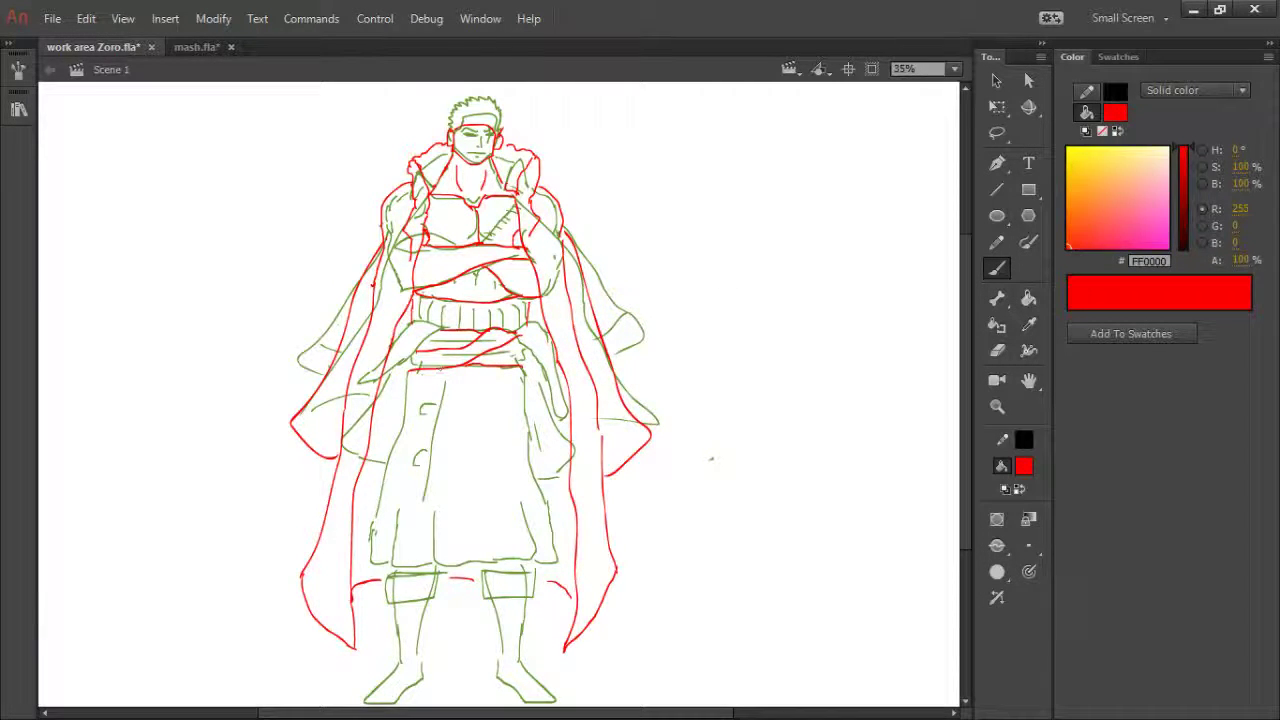
- Draw the loose cloth hanging from the sash over both hips, with small ragged ends beside the robe
{"action": "mouse_move", "coordinate": [434, 334]}
{"action": "left_mouse_down"}
{"action": "mouse_move", "coordinate": [411, 368]}
{"action": "mouse_move", "coordinate": [396, 442]}
{"action": "mouse_move", "coordinate": [363, 464]}
{"action": "left_mouse_up"}
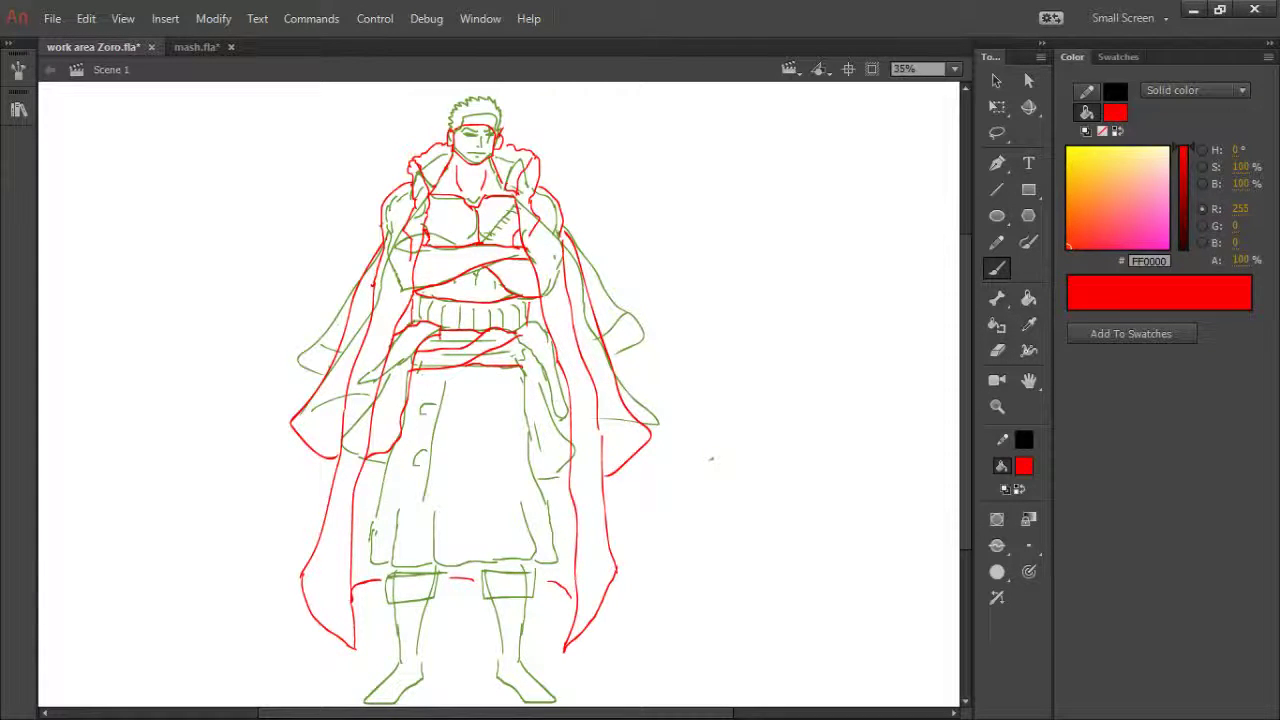
{"action": "mouse_move", "coordinate": [518, 332]}
{"action": "left_mouse_down"}
{"action": "mouse_move", "coordinate": [536, 322]}
{"action": "mouse_move", "coordinate": [518, 362]}
{"action": "mouse_move", "coordinate": [516, 440]}
{"action": "mouse_move", "coordinate": [552, 488]}
{"action": "left_mouse_up"}
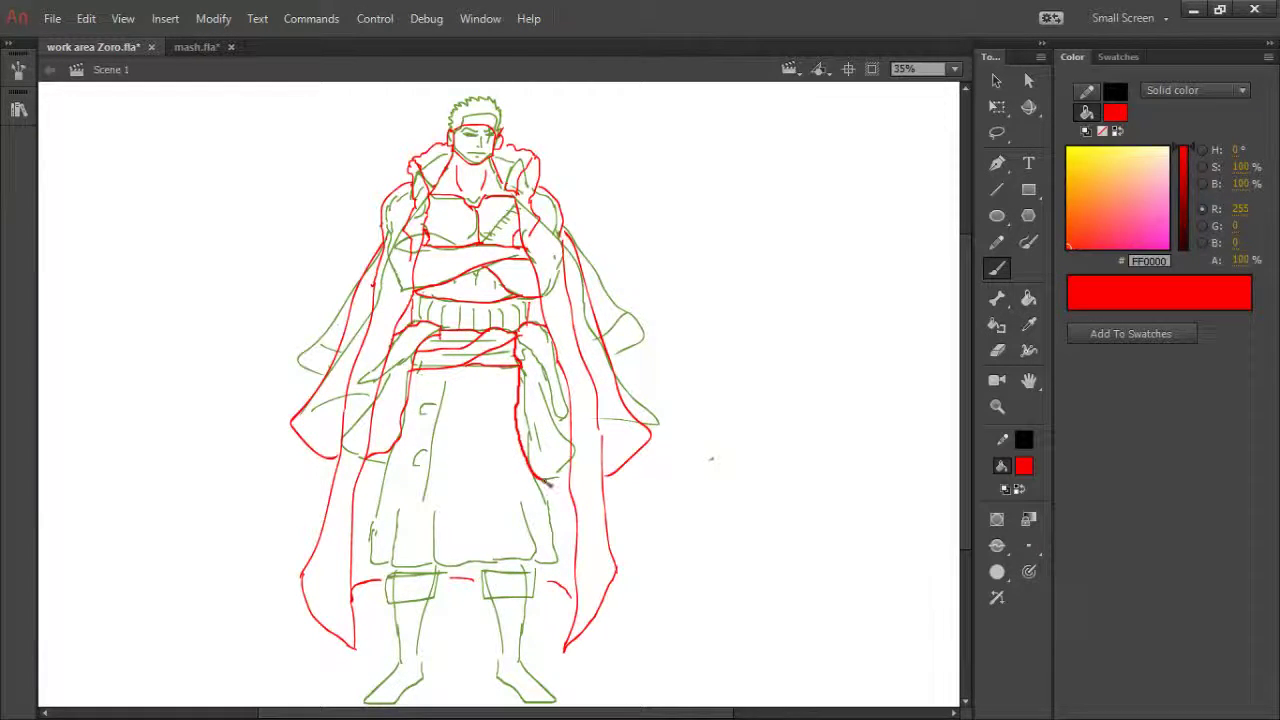
{"action": "key", "text": "ctrl+z"}
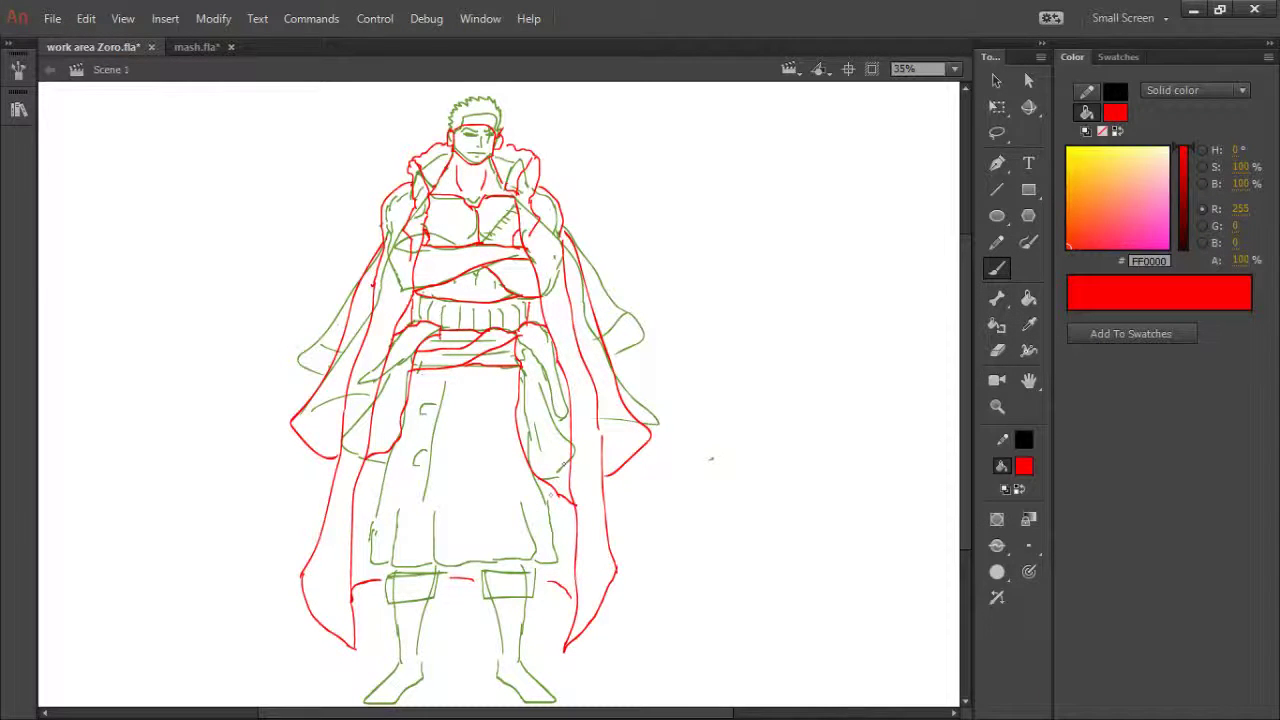
{"action": "left_click_drag", "start_coordinate": [549, 489], "coordinate": [560, 504]}
{"action": "left_click_drag", "start_coordinate": [377, 452], "coordinate": [365, 497]}
- Outline the lower robe down to the knees, adding its hem and the short vertical folds above it
{"action": "mouse_move", "coordinate": [391, 455]}
{"action": "left_mouse_down"}
{"action": "mouse_move", "coordinate": [371, 564]}
{"action": "mouse_move", "coordinate": [398, 566]}
{"action": "left_mouse_up"}
{"action": "mouse_move", "coordinate": [402, 513]}
{"action": "left_mouse_down"}
{"action": "mouse_move", "coordinate": [400, 563]}
{"action": "mouse_move", "coordinate": [425, 574]}
{"action": "left_mouse_up"}
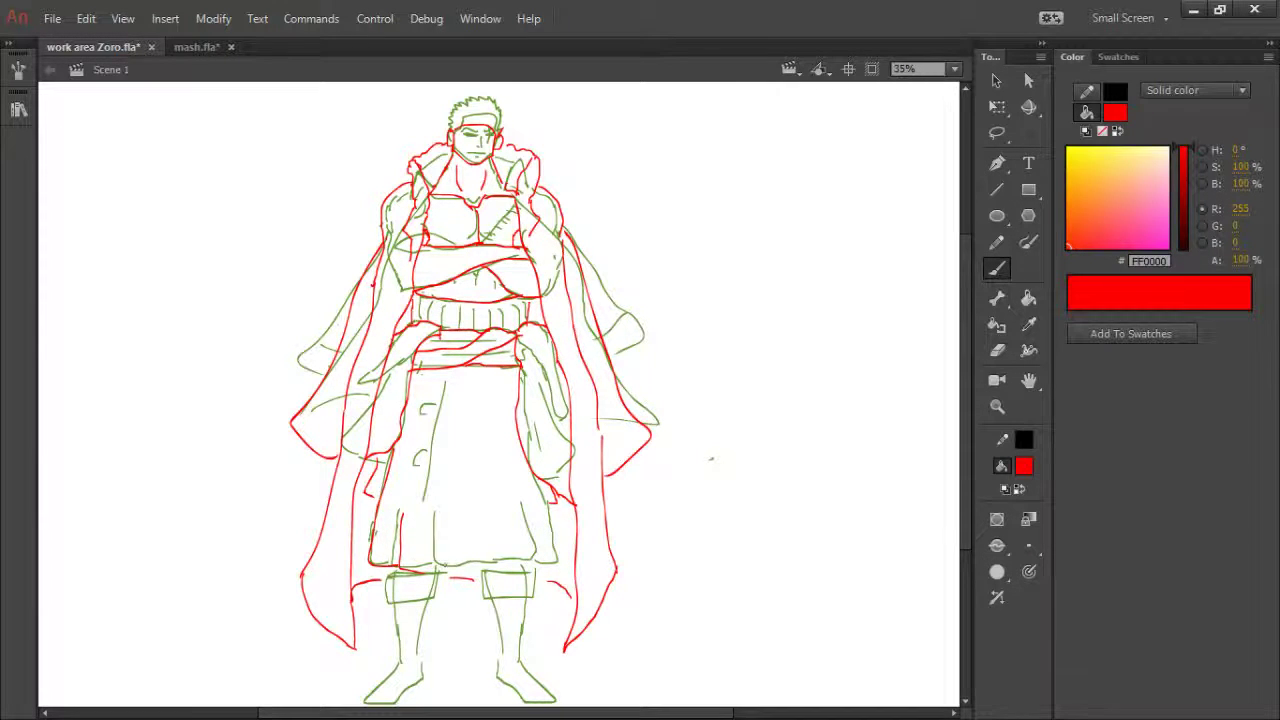
{"action": "mouse_move", "coordinate": [434, 513]}
{"action": "left_mouse_down"}
{"action": "mouse_move", "coordinate": [430, 564]}
{"action": "mouse_move", "coordinate": [474, 546]}
{"action": "mouse_move", "coordinate": [433, 565]}
{"action": "left_mouse_up"}
{"action": "mouse_move", "coordinate": [466, 514]}
{"action": "left_mouse_down"}
{"action": "mouse_move", "coordinate": [473, 569]}
{"action": "mouse_move", "coordinate": [518, 555]}
{"action": "mouse_move", "coordinate": [528, 515]}
{"action": "mouse_move", "coordinate": [536, 559]}
{"action": "mouse_move", "coordinate": [553, 560]}
{"action": "mouse_move", "coordinate": [529, 465]}
{"action": "left_mouse_up"}
{"action": "key", "text": "ctrl+z"}
{"action": "key", "text": "ctrl+z"}
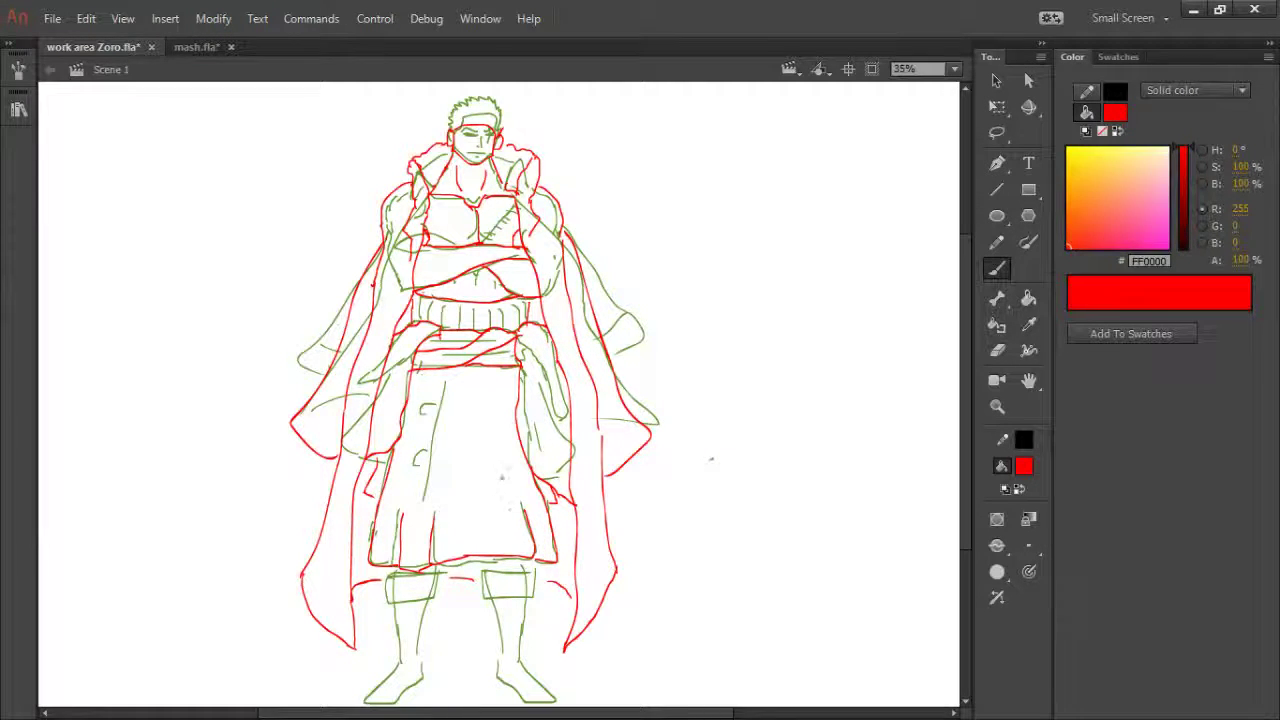
- Draw the robe's slanted front opening line with two small fastening loops beside it
{"action": "left_click_drag", "start_coordinate": [445, 384], "coordinate": [422, 496]}
{"action": "key", "text": "ctrl+z"}
{"action": "mouse_move", "coordinate": [436, 407]}
{"action": "left_mouse_down"}
{"action": "mouse_move", "coordinate": [421, 416]}
{"action": "mouse_move", "coordinate": [426, 468]}
{"action": "left_mouse_up"}
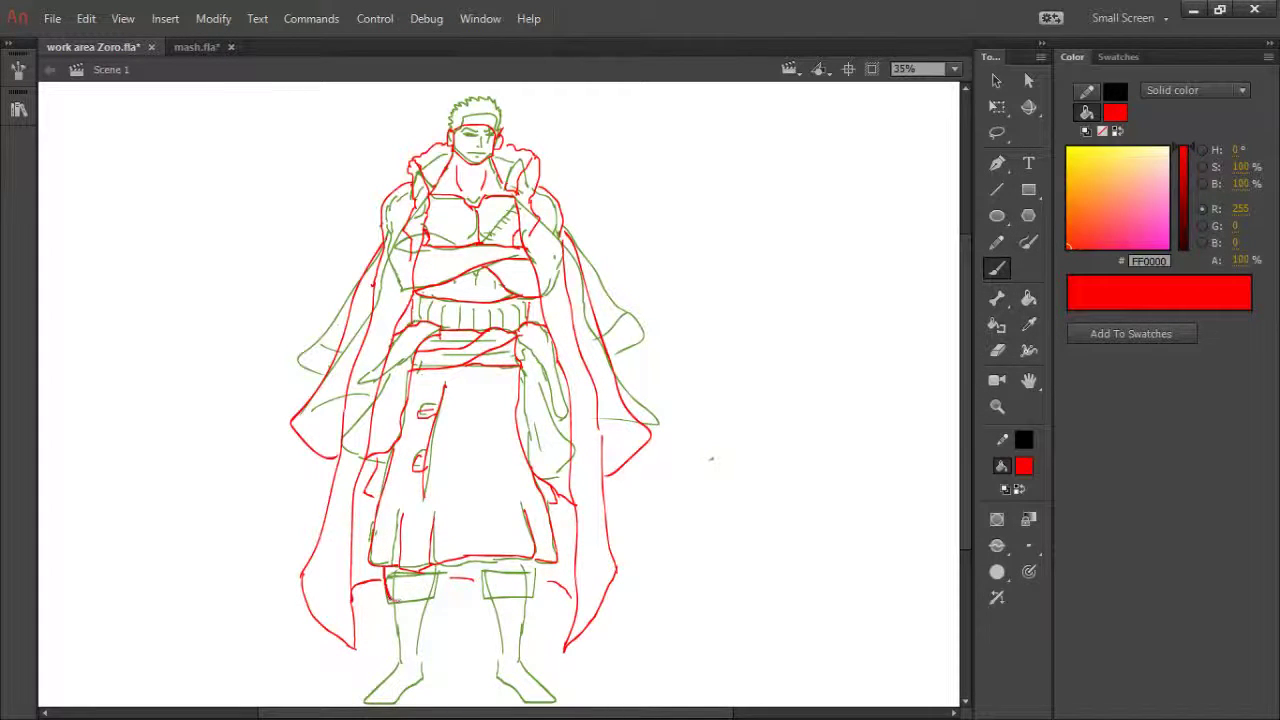
- Draw the rolled trouser cuffs below the robe on both legs and the shin lines of the left leg
{"action": "mouse_move", "coordinate": [390, 598]}
{"action": "left_mouse_down"}
{"action": "mouse_move", "coordinate": [440, 602]}
{"action": "mouse_move", "coordinate": [444, 567]}
{"action": "mouse_move", "coordinate": [476, 574]}
{"action": "mouse_move", "coordinate": [478, 596]}
{"action": "mouse_move", "coordinate": [534, 598]}
{"action": "mouse_move", "coordinate": [538, 562]}
{"action": "left_mouse_up"}
{"action": "left_click_drag", "start_coordinate": [396, 602], "coordinate": [405, 661]}
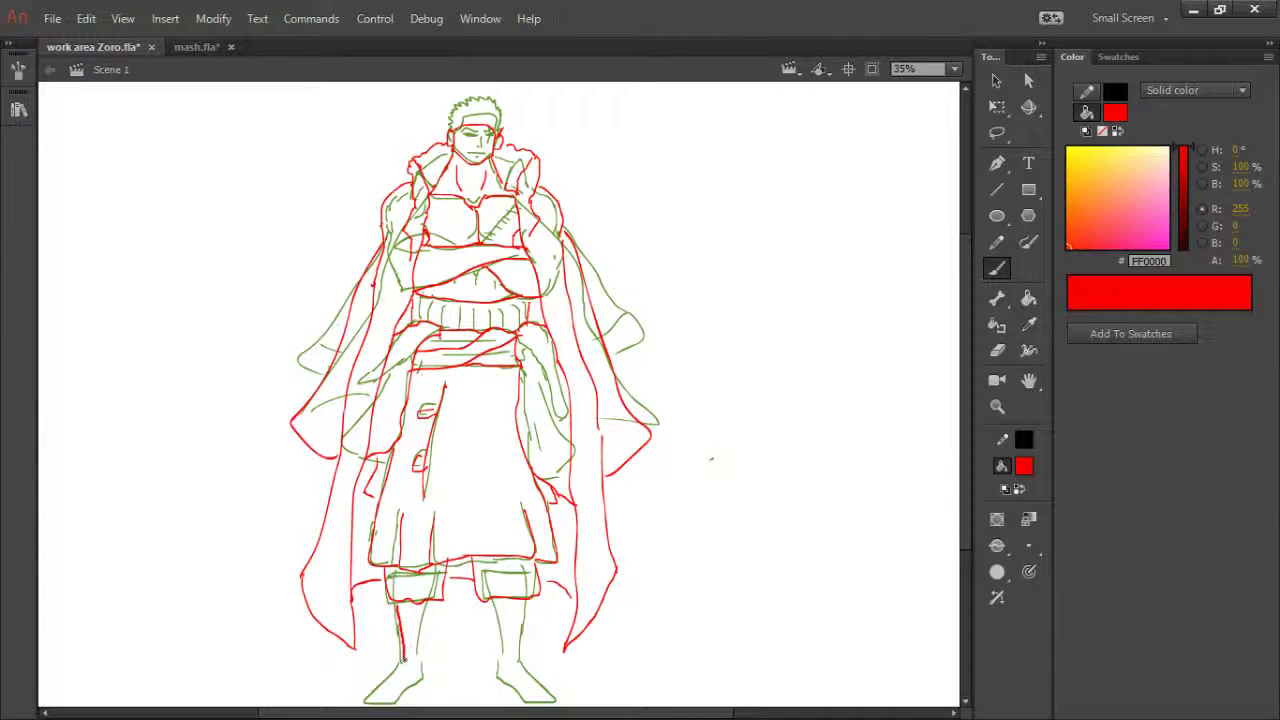
{"action": "key", "text": "ctrl+z"}
{"action": "mouse_move", "coordinate": [428, 602]}
{"action": "left_mouse_down"}
{"action": "mouse_move", "coordinate": [424, 666]}
{"action": "mouse_move", "coordinate": [428, 531]}
{"action": "left_mouse_up"}
{"action": "key", "text": "ctrl+z"}
{"action": "key", "text": "space"}
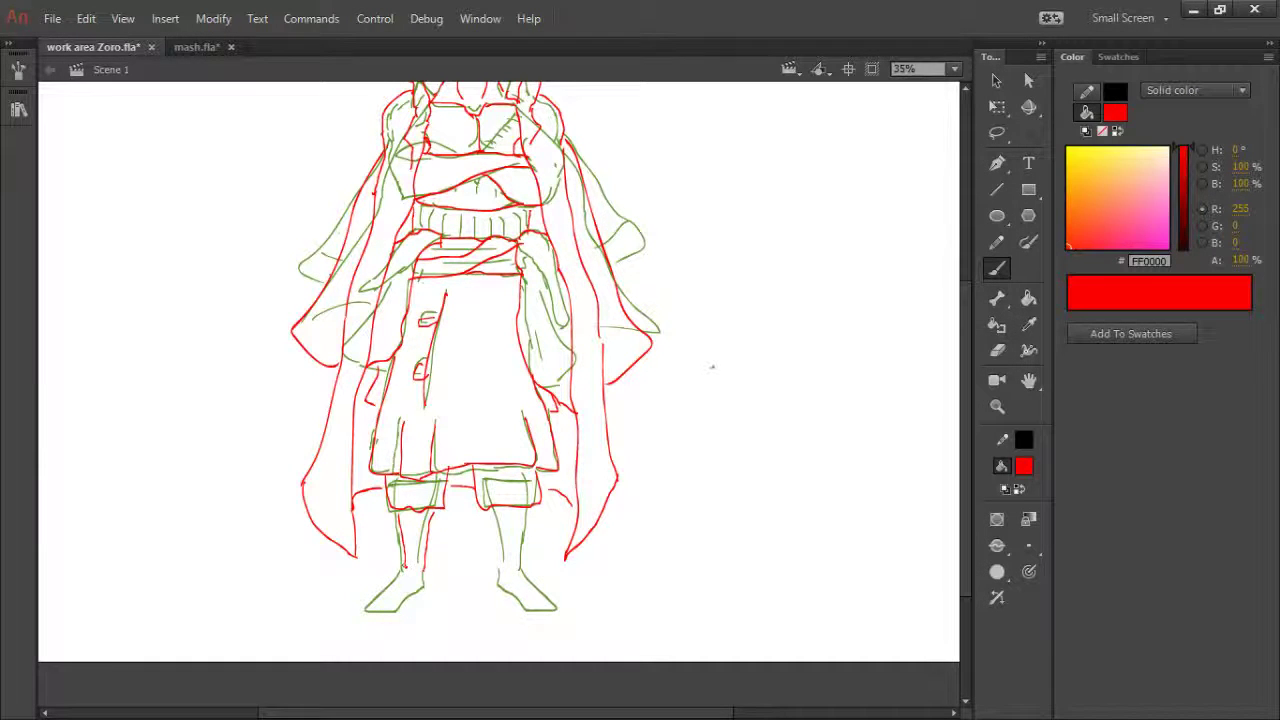
- Draw the left foot, followed by the right shin and its outward-pointing foot, in red
{"action": "mouse_move", "coordinate": [404, 567]}
{"action": "left_mouse_down"}
{"action": "mouse_move", "coordinate": [362, 616]}
{"action": "mouse_move", "coordinate": [398, 613]}
{"action": "mouse_move", "coordinate": [424, 590]}
{"action": "mouse_move", "coordinate": [423, 556]}
{"action": "left_mouse_up"}
{"action": "left_click_drag", "start_coordinate": [489, 509], "coordinate": [503, 565]}
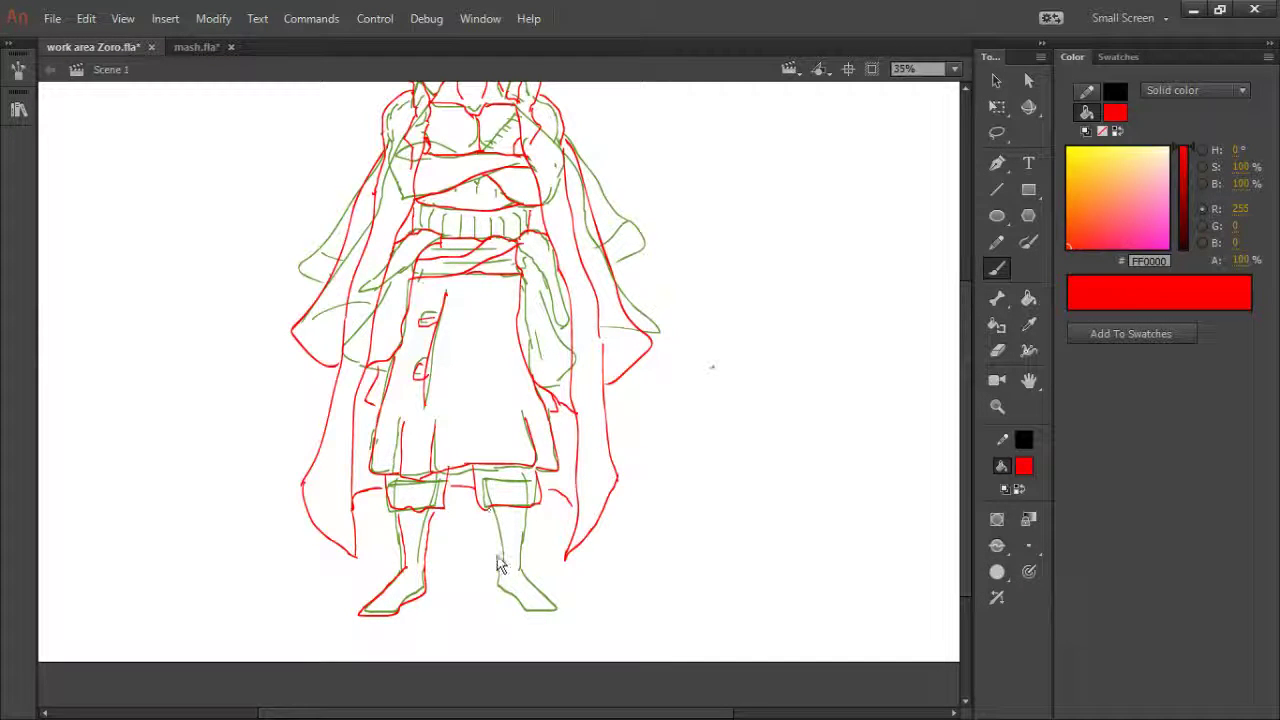
{"action": "key", "text": "ctrl+z"}
{"action": "mouse_move", "coordinate": [490, 509]}
{"action": "left_mouse_down"}
{"action": "mouse_move", "coordinate": [509, 546]}
{"action": "mouse_move", "coordinate": [527, 512]}
{"action": "mouse_move", "coordinate": [511, 566]}
{"action": "mouse_move", "coordinate": [571, 609]}
{"action": "mouse_move", "coordinate": [534, 619]}
{"action": "mouse_move", "coordinate": [509, 584]}
{"action": "mouse_move", "coordinate": [534, 610]}
{"action": "mouse_move", "coordinate": [561, 610]}
{"action": "mouse_move", "coordinate": [527, 615]}
{"action": "mouse_move", "coordinate": [493, 585]}
{"action": "mouse_move", "coordinate": [502, 545]}
{"action": "left_mouse_up"}
{"action": "key", "text": "ctrl+z"}
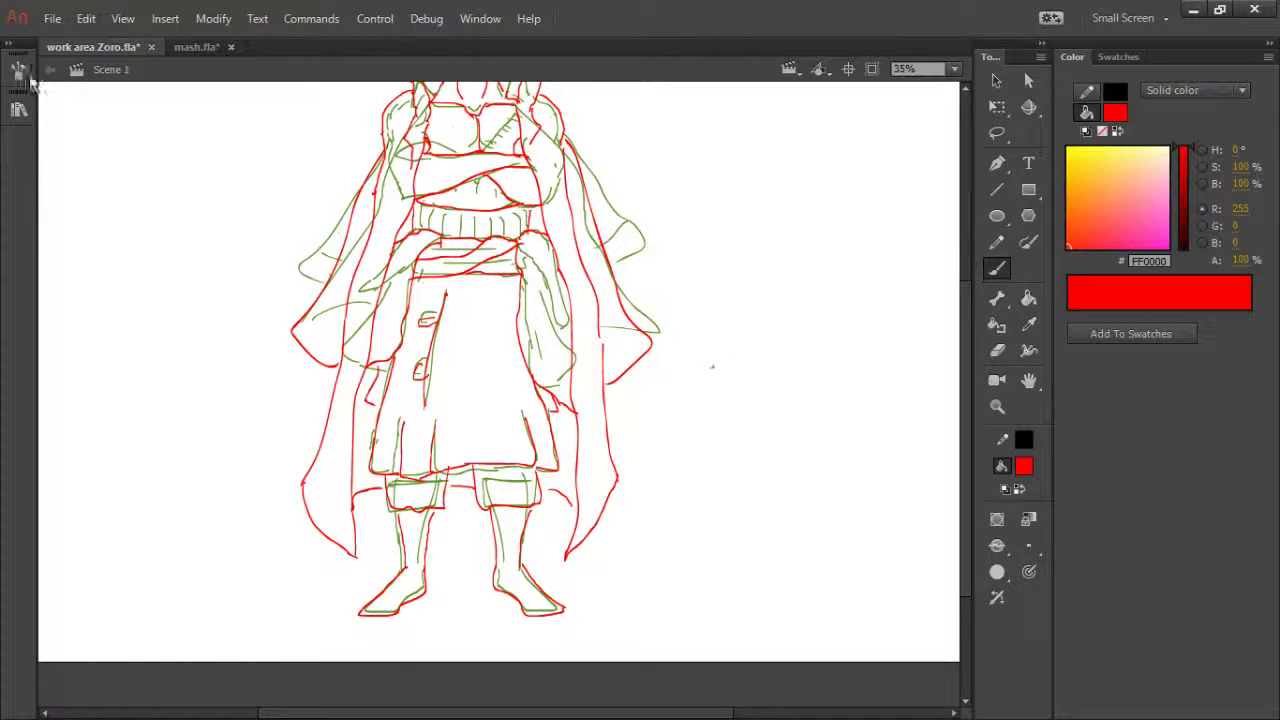
- Hide the green reference sketch so that only the red redesign is displayed
{"action": "left_click", "coordinate": [246, 129]}
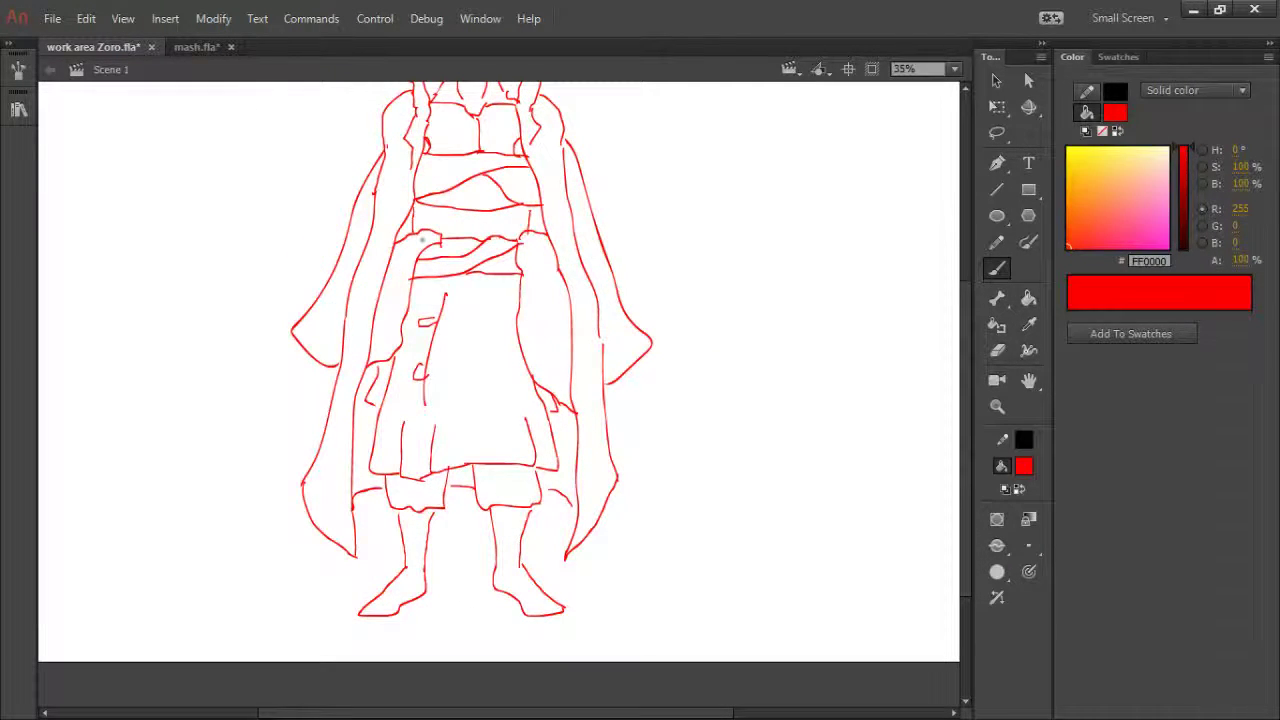
{"action": "key", "text": "space"}
{"action": "mouse_move", "coordinate": [674, 429]}
{"action": "left_mouse_down"}
{"action": "mouse_move", "coordinate": [671, 511]}
{"action": "mouse_move", "coordinate": [669, 496]}
{"action": "left_mouse_up"}
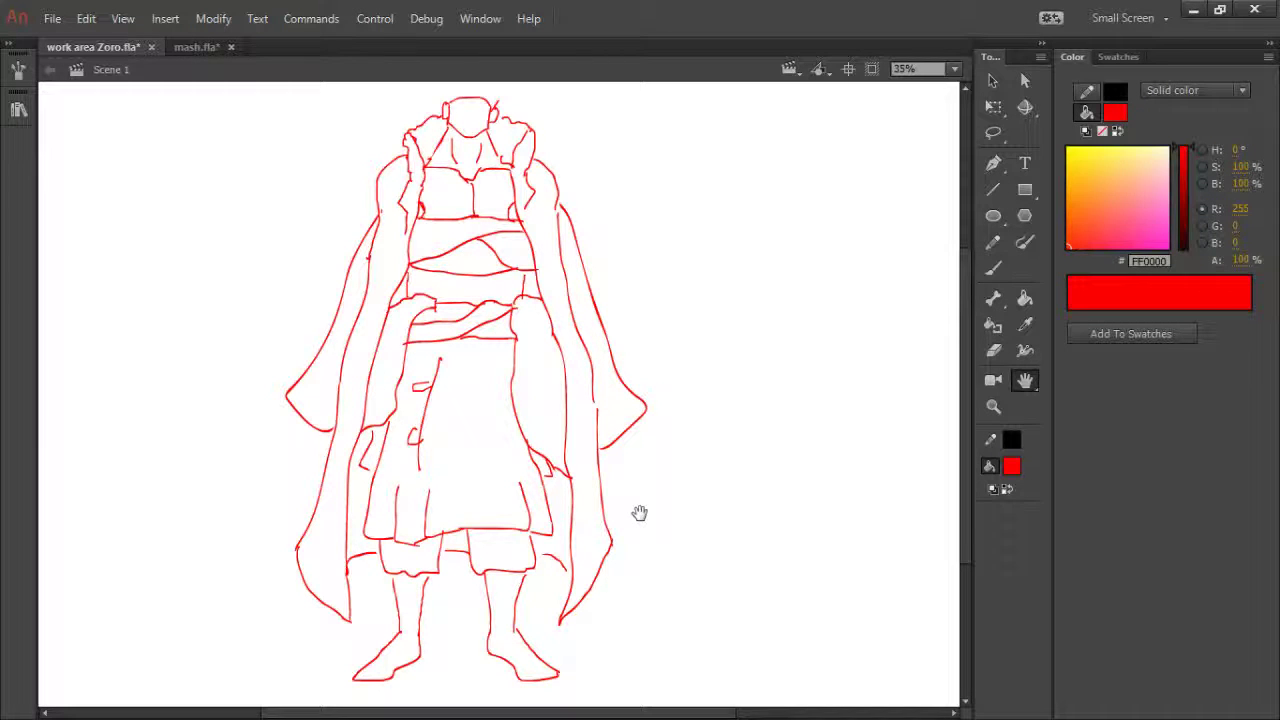
- Select the whole red drawing and scale it down proportionally about its center with Free Transform
{"action": "key", "text": "ctrl+a"}
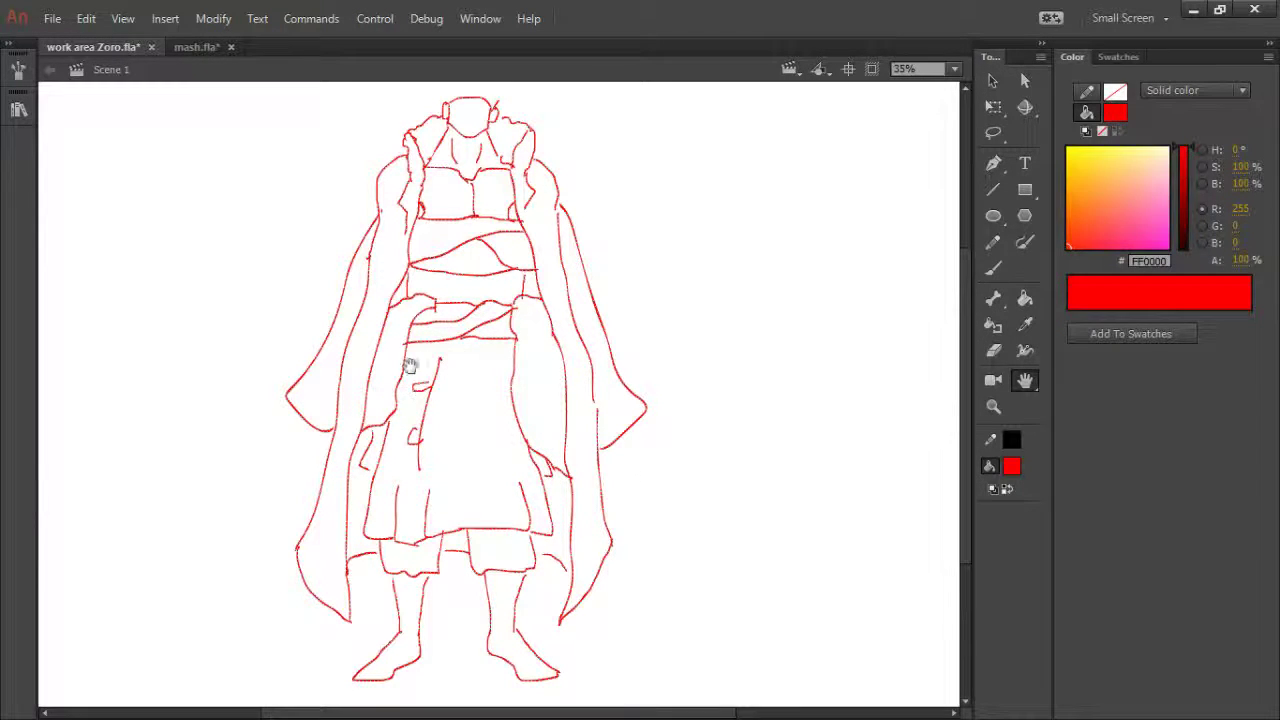
{"action": "key", "text": "ctrl+a"}
{"action": "key", "text": "q"}
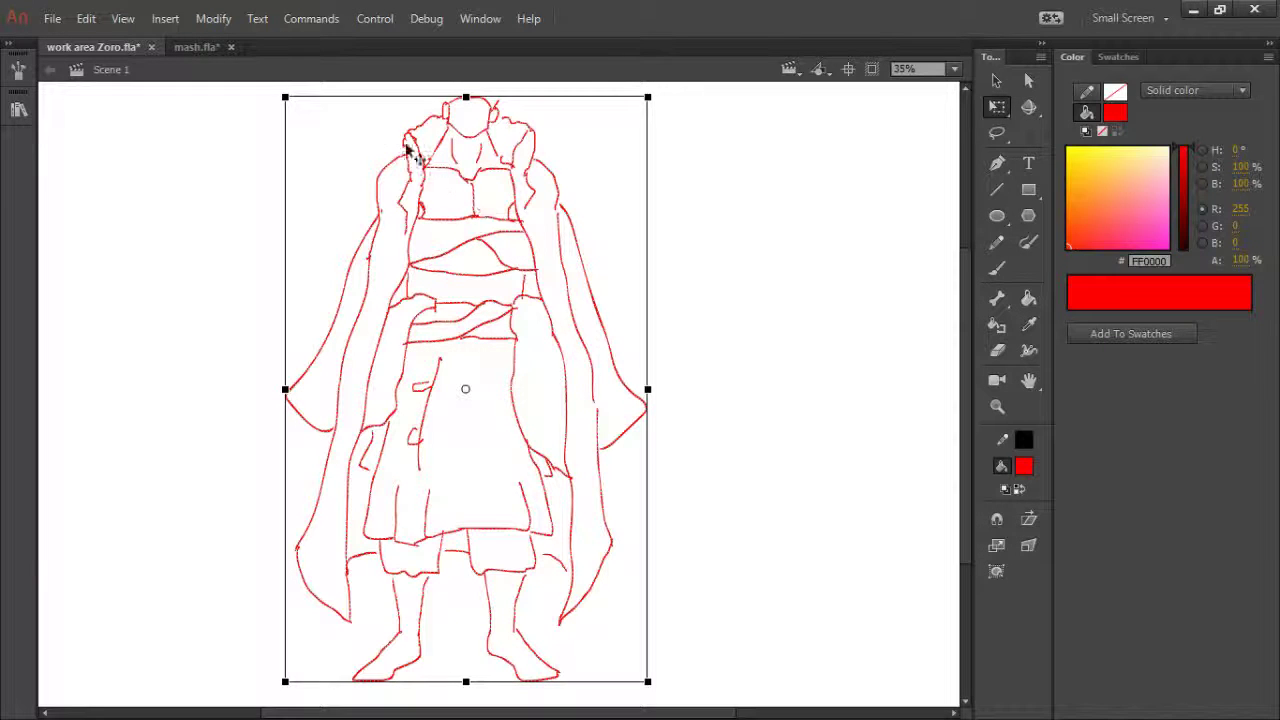
{"action": "mouse_move", "coordinate": [284, 95]}
{"action": "left_mouse_down"}
{"action": "mouse_move", "coordinate": [311, 106]}
{"action": "mouse_move", "coordinate": [320, 126]}
{"action": "mouse_move", "coordinate": [291, 123]}
{"action": "mouse_move", "coordinate": [314, 131]}
{"action": "left_mouse_up"}
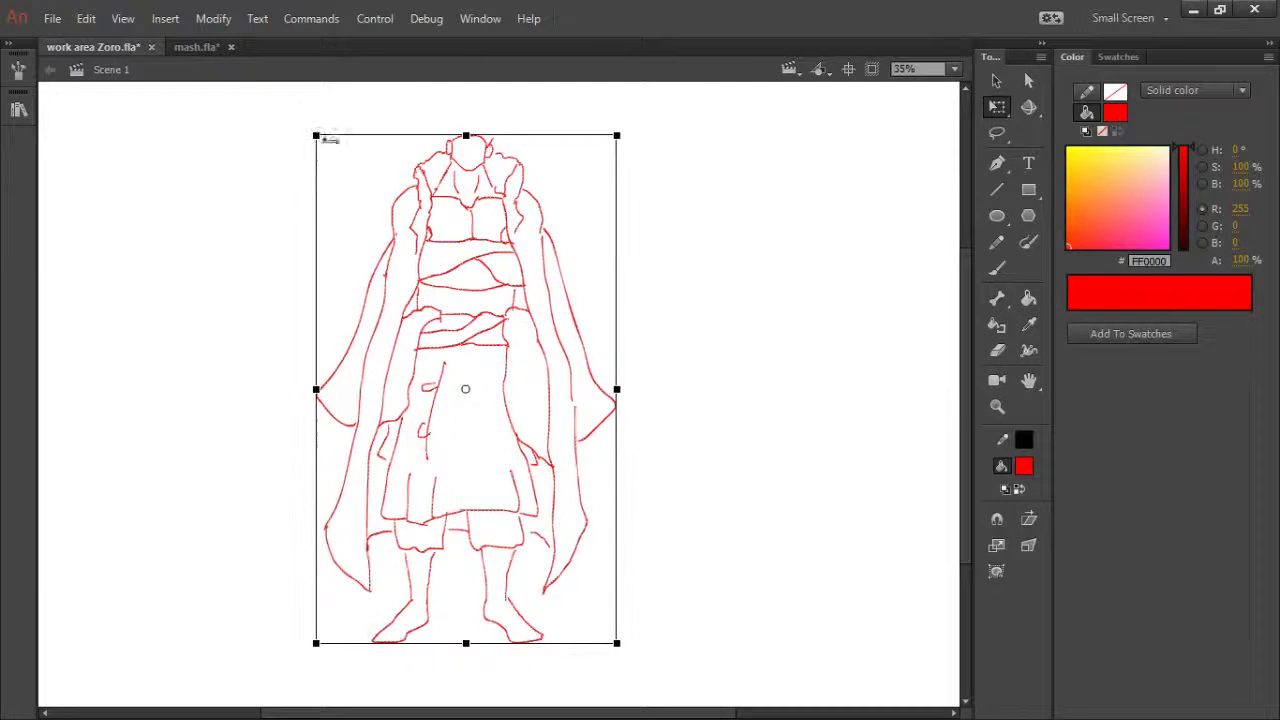
{"action": "left_click", "coordinate": [888, 345]}
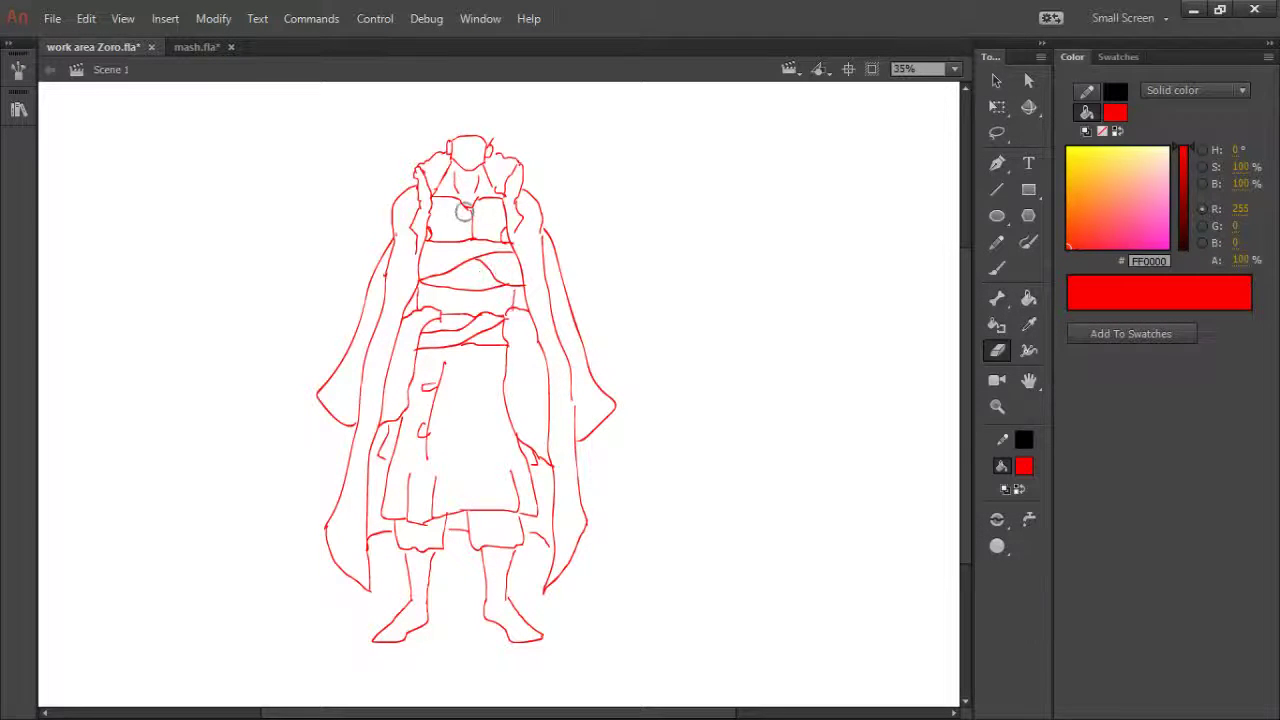
- Erase the inner fold lines of the fur collar and the small curved marks at both sides of the chest
{"action": "key", "text": "z"}
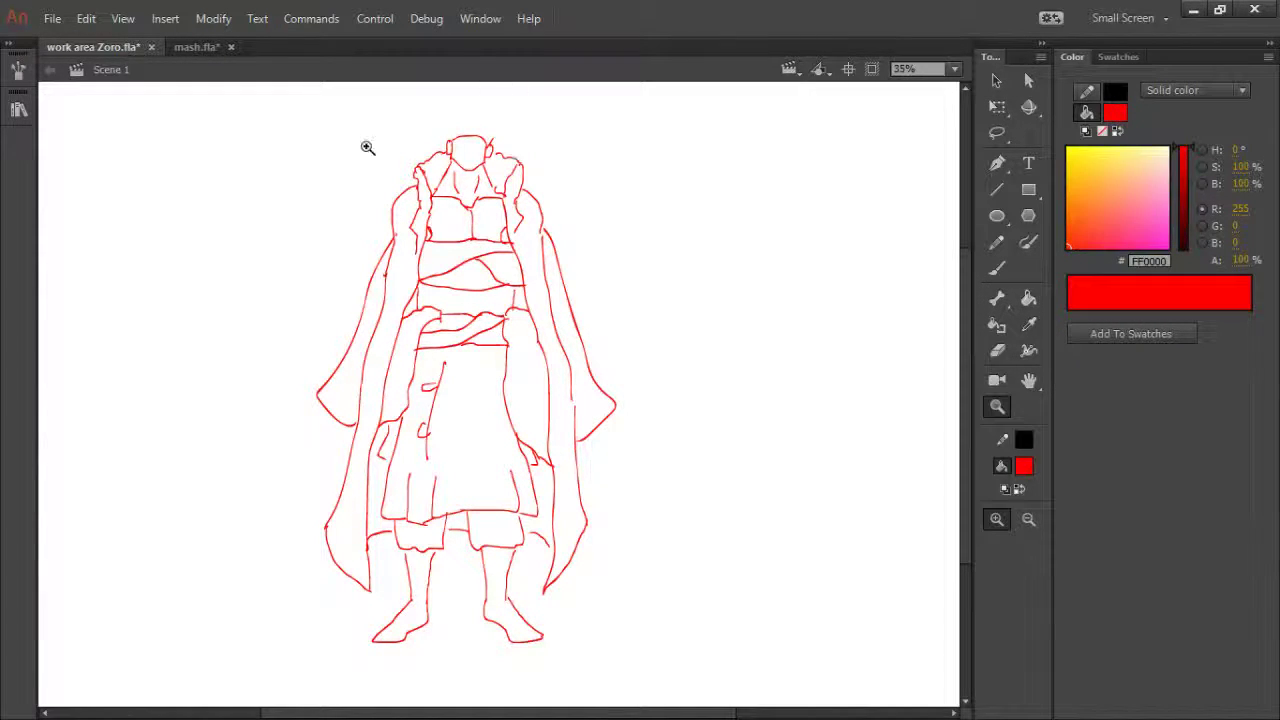
{"action": "left_click_drag", "start_coordinate": [290, 115], "coordinate": [628, 365]}
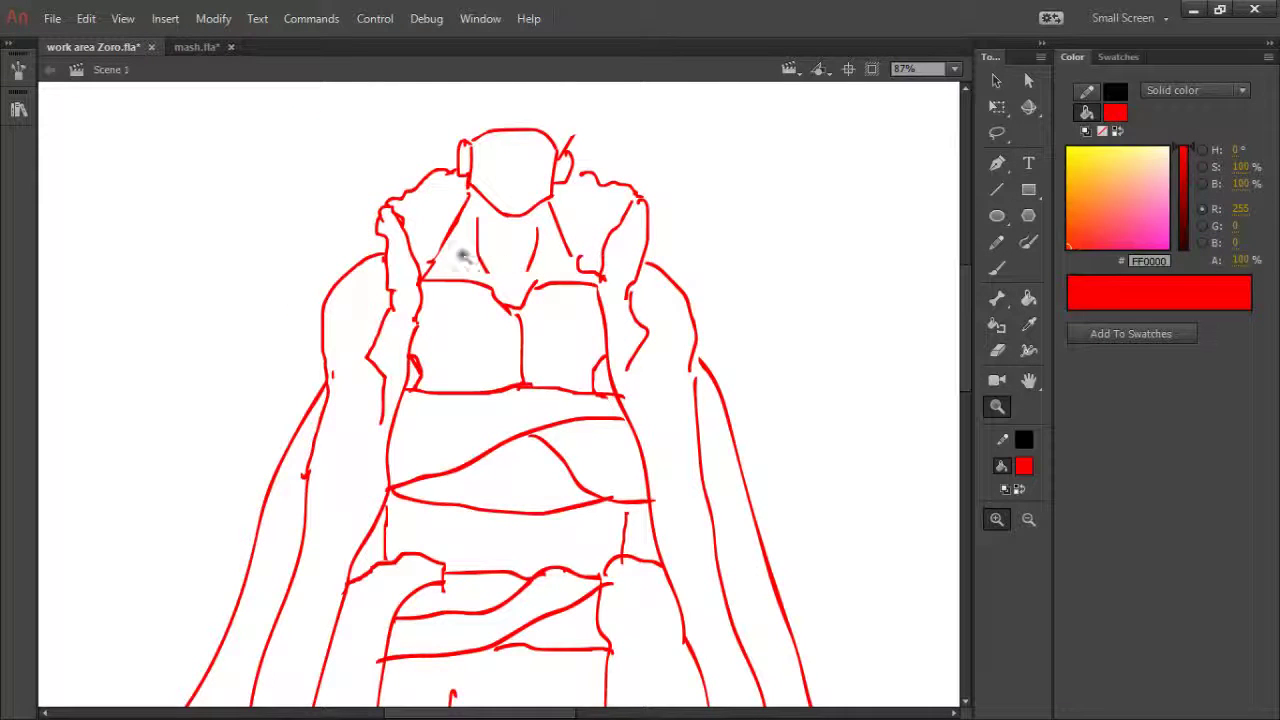
{"action": "key", "text": "e"}
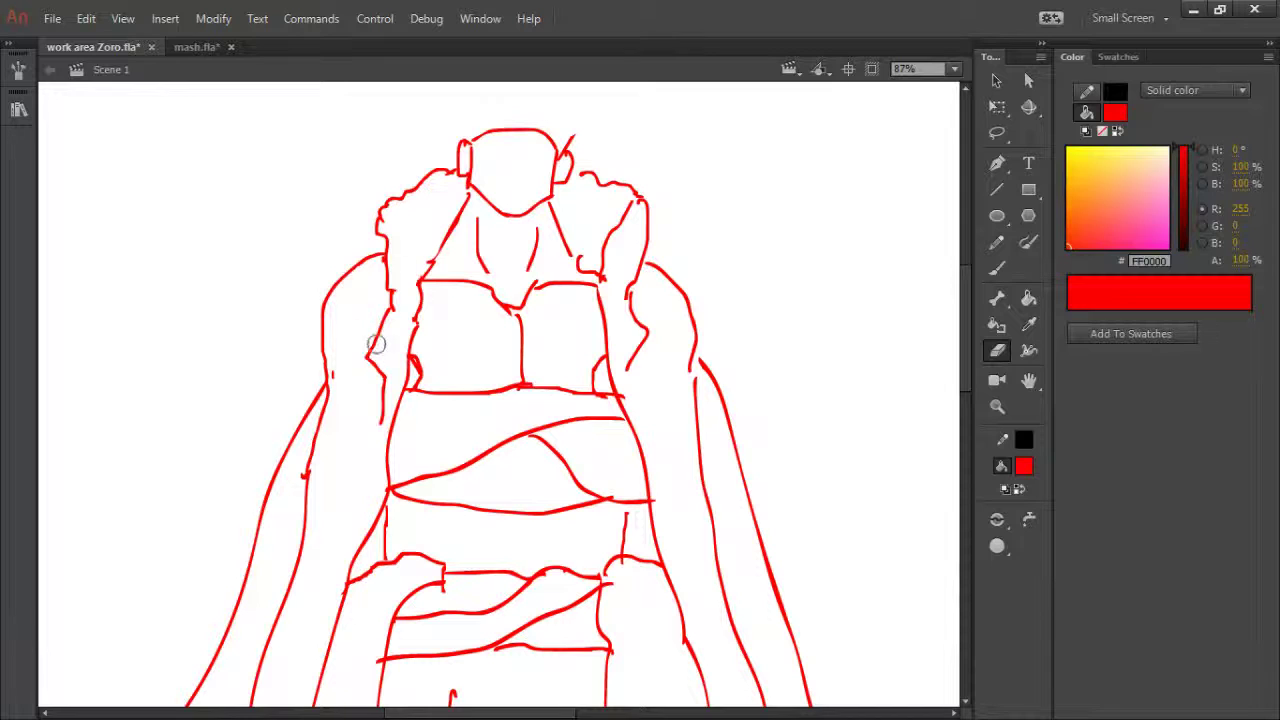
{"action": "mouse_move", "coordinate": [630, 204]}
{"action": "left_mouse_down"}
{"action": "mouse_move", "coordinate": [605, 252]}
{"action": "mouse_move", "coordinate": [605, 292]}
{"action": "left_mouse_up"}
{"action": "left_click_drag", "start_coordinate": [432, 355], "coordinate": [417, 371]}
{"action": "left_click_drag", "start_coordinate": [592, 364], "coordinate": [589, 376]}
- Erase the notch between the chest muscles and redraw it as two smooth curves meeting the center line
{"action": "mouse_move", "coordinate": [529, 322]}
{"action": "left_mouse_down"}
{"action": "mouse_move", "coordinate": [496, 305]}
{"action": "mouse_move", "coordinate": [529, 290]}
{"action": "left_mouse_up"}
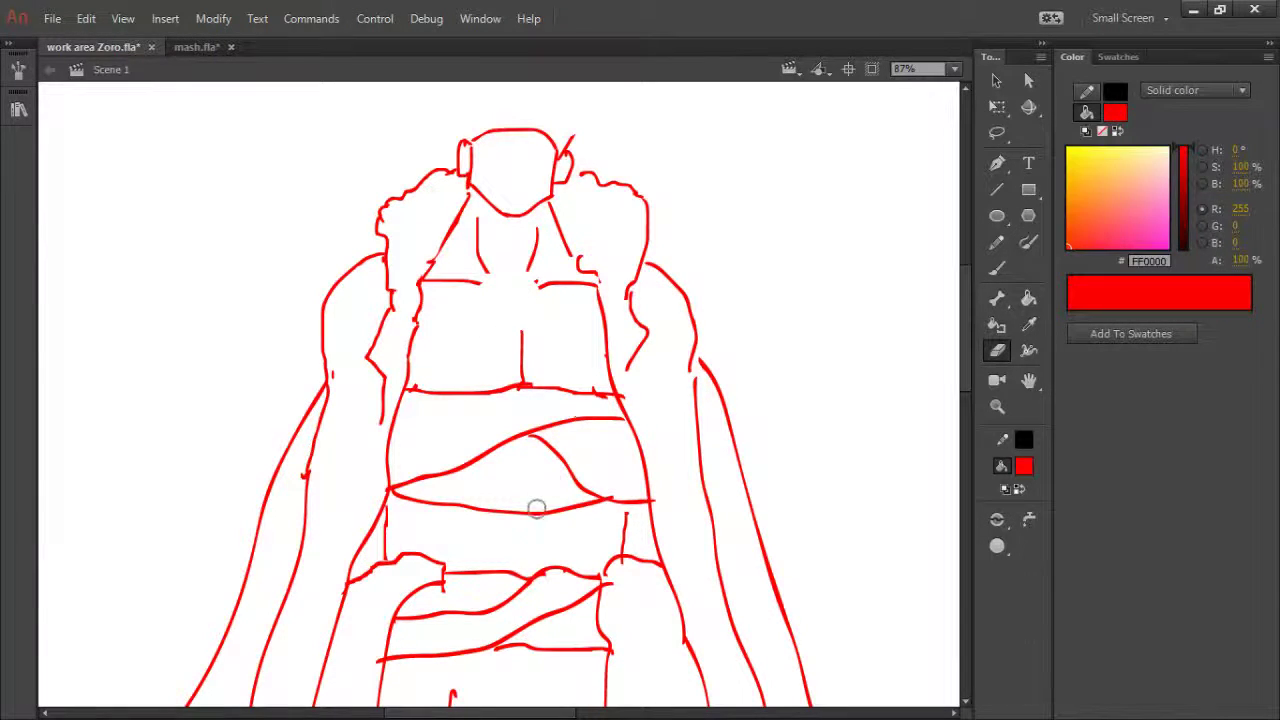
{"action": "key", "text": "b"}
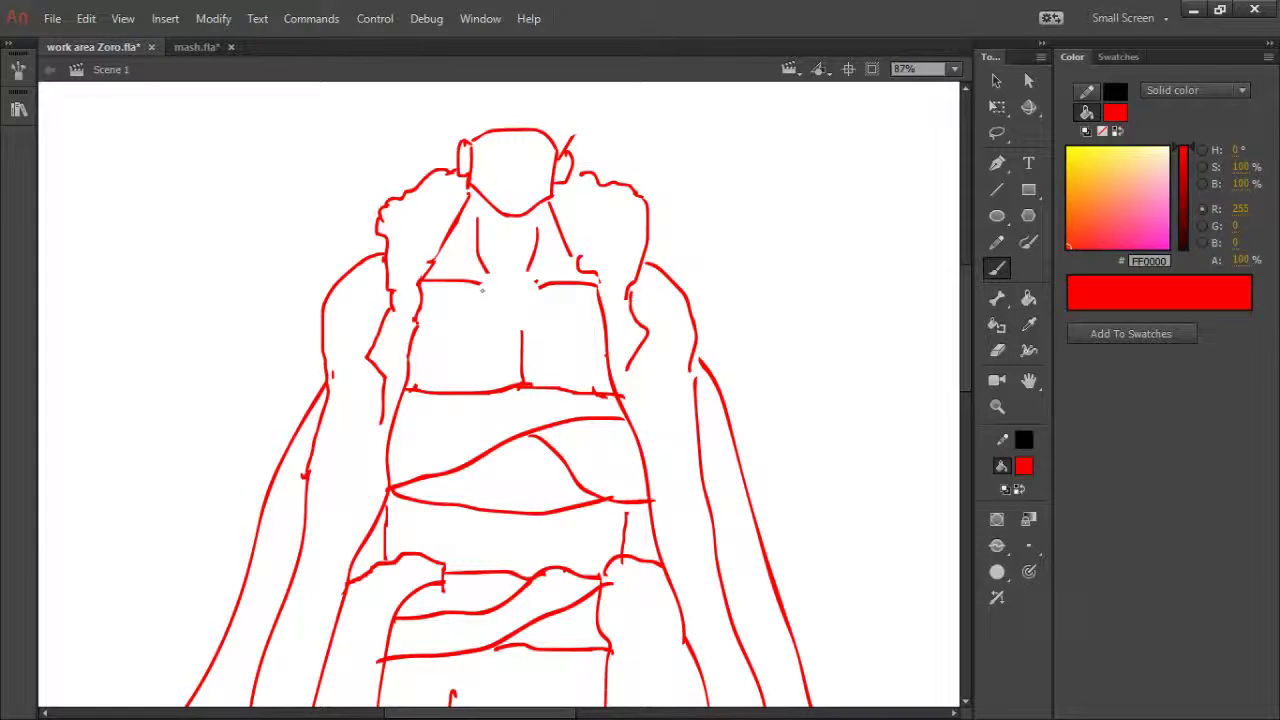
{"action": "mouse_move", "coordinate": [479, 286]}
{"action": "left_mouse_down"}
{"action": "mouse_move", "coordinate": [515, 307]}
{"action": "mouse_move", "coordinate": [539, 291]}
{"action": "mouse_move", "coordinate": [517, 310]}
{"action": "mouse_move", "coordinate": [521, 350]}
{"action": "left_mouse_up"}
- Erase the smooth shoulder tops and redraw them as higher, bumpy fur edges joining the collar on both sides
{"action": "key", "text": "e"}
{"action": "mouse_move", "coordinate": [372, 255]}
{"action": "left_mouse_down"}
{"action": "mouse_move", "coordinate": [351, 263]}
{"action": "mouse_move", "coordinate": [369, 254]}
{"action": "left_mouse_up"}
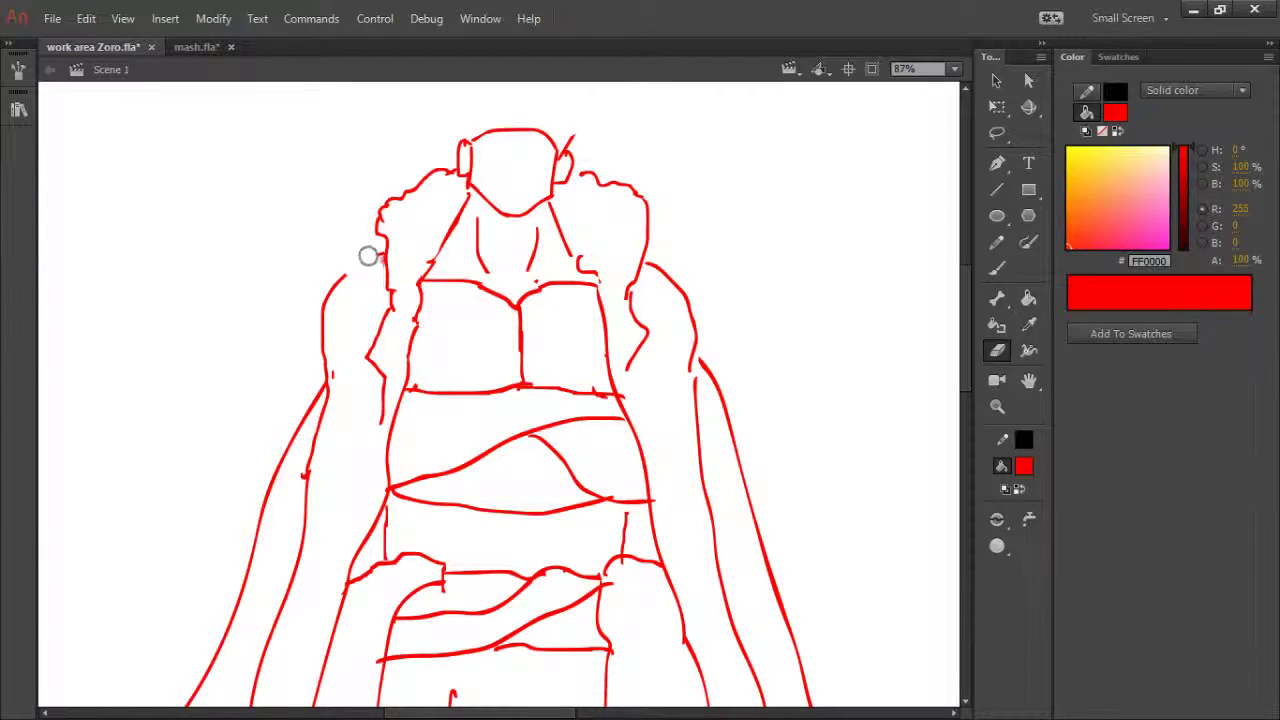
{"action": "mouse_move", "coordinate": [643, 271]}
{"action": "left_mouse_down"}
{"action": "mouse_move", "coordinate": [663, 274]}
{"action": "mouse_move", "coordinate": [655, 264]}
{"action": "mouse_move", "coordinate": [666, 289]}
{"action": "left_mouse_up"}
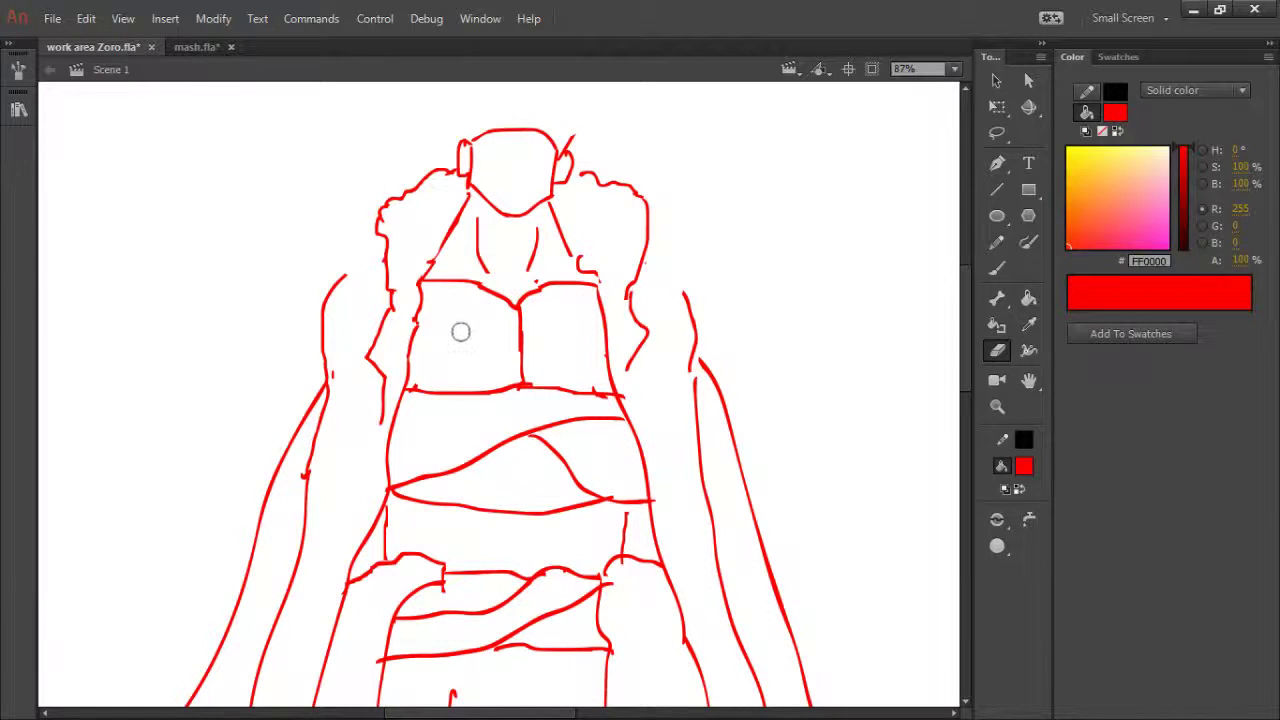
{"action": "key", "text": "b"}
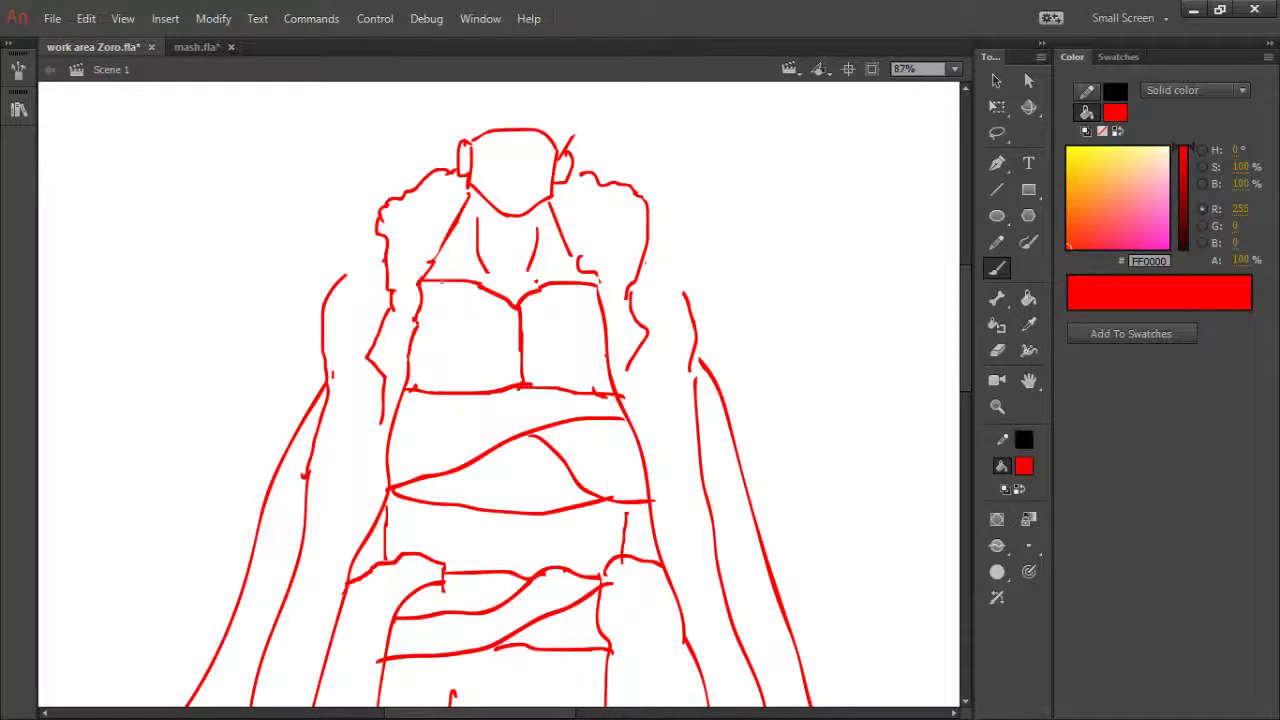
{"action": "key", "text": "ctrl+z"}
{"action": "key", "text": "ctrl+y"}
{"action": "left_click_drag", "start_coordinate": [380, 238], "coordinate": [330, 295]}
{"action": "left_click_drag", "start_coordinate": [648, 230], "coordinate": [687, 295]}
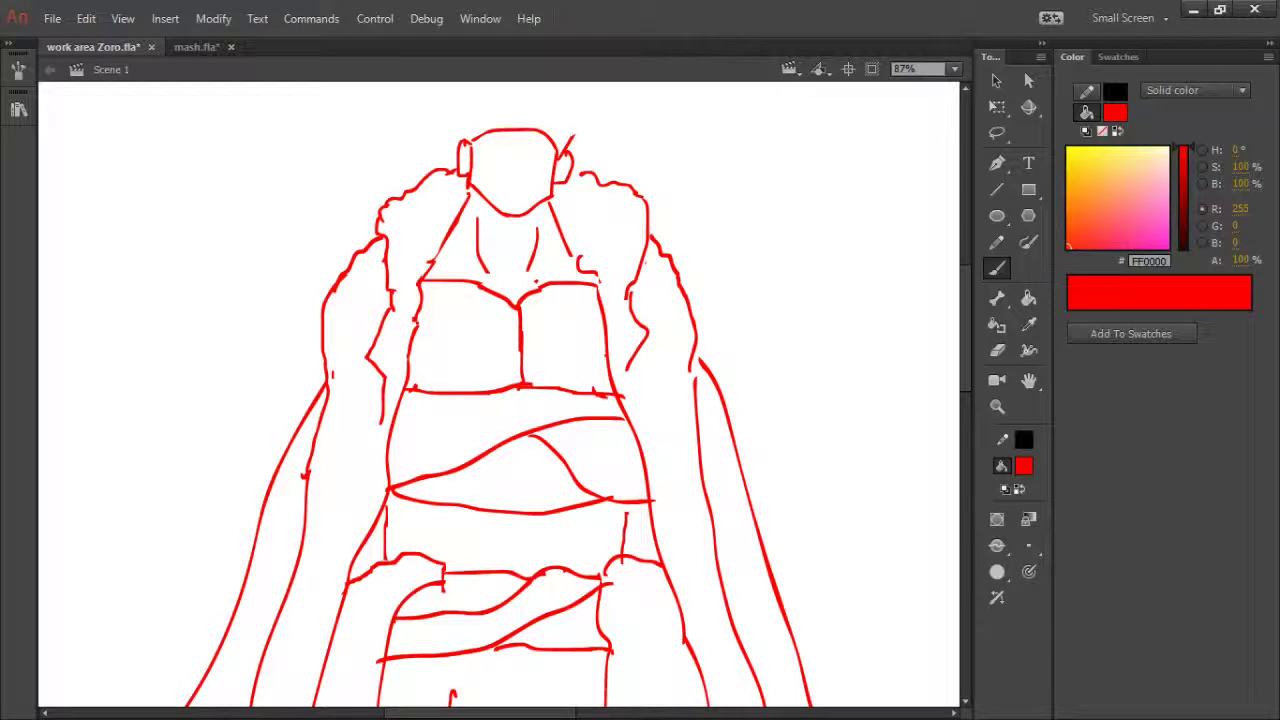
- Erase the smooth outer edges of the upper sleeves and redraw them as wider, bumpy fur outlines on both sides
{"action": "key", "text": "e"}
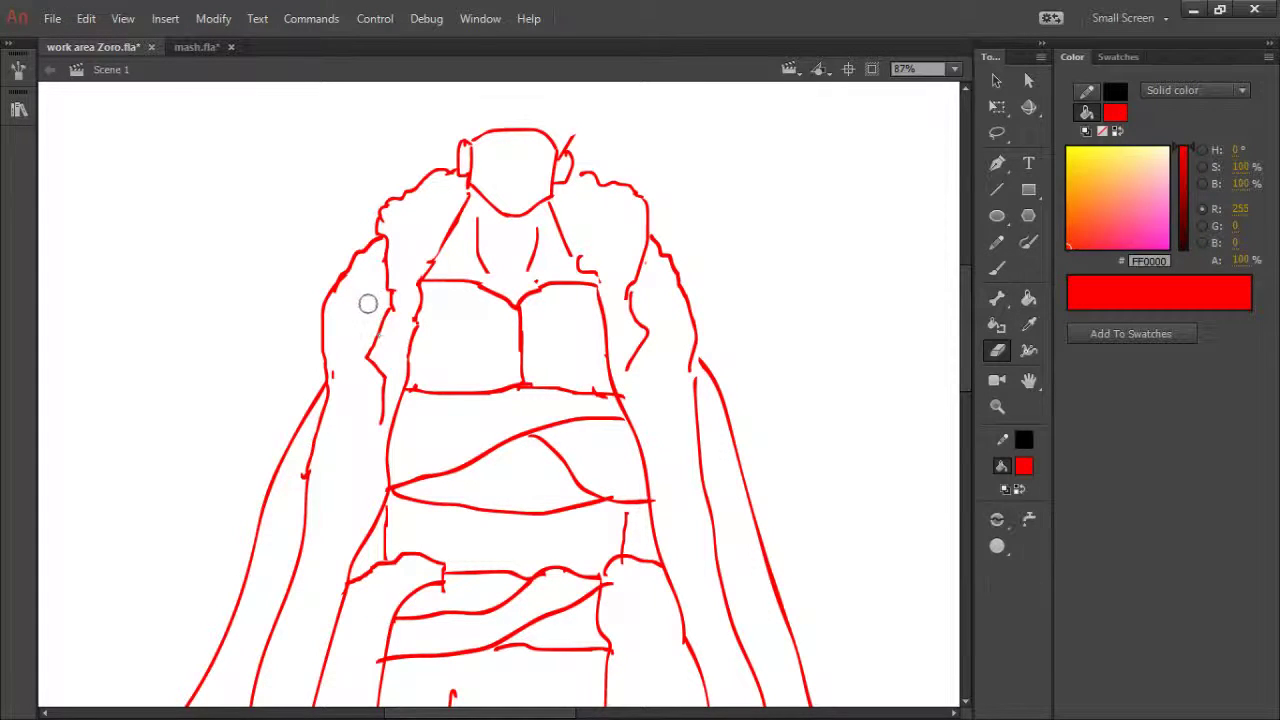
{"action": "mouse_move", "coordinate": [345, 288]}
{"action": "left_mouse_down"}
{"action": "mouse_move", "coordinate": [329, 291]}
{"action": "mouse_move", "coordinate": [330, 372]}
{"action": "left_mouse_up"}
{"action": "mouse_move", "coordinate": [688, 287]}
{"action": "left_mouse_down"}
{"action": "mouse_move", "coordinate": [674, 289]}
{"action": "mouse_move", "coordinate": [689, 360]}
{"action": "mouse_move", "coordinate": [705, 358]}
{"action": "left_mouse_up"}
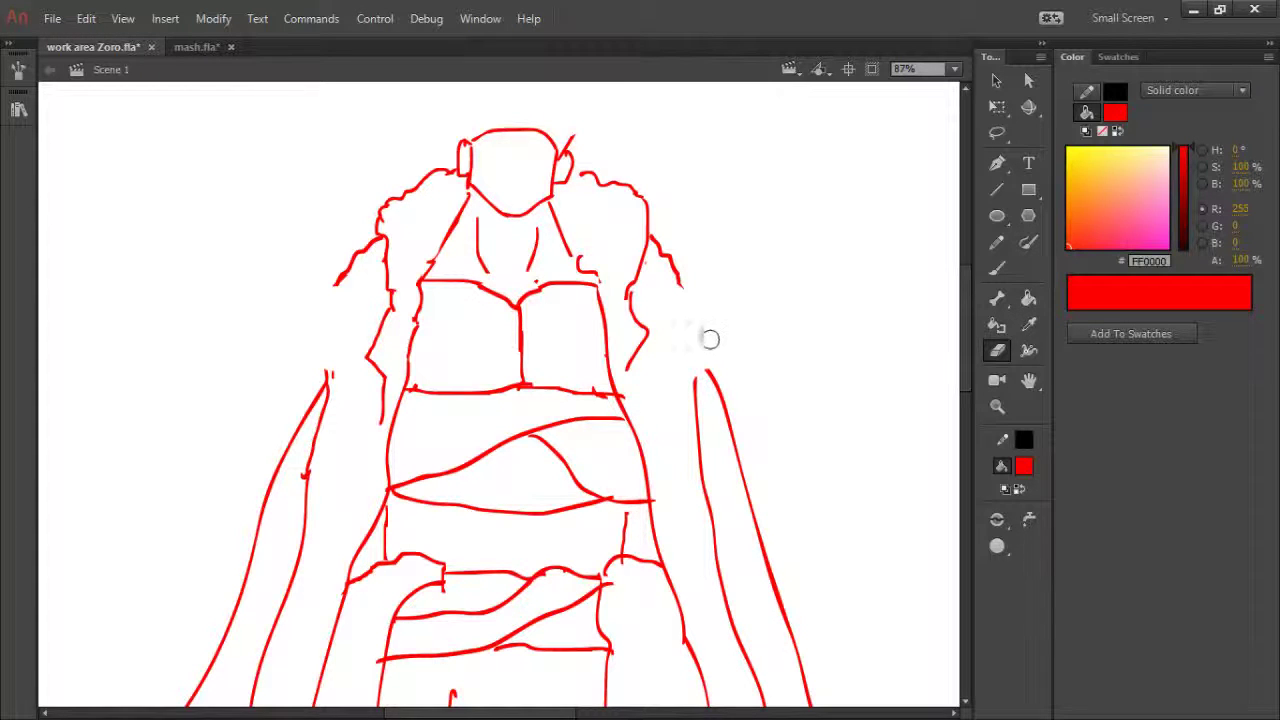
{"action": "key", "text": "b"}
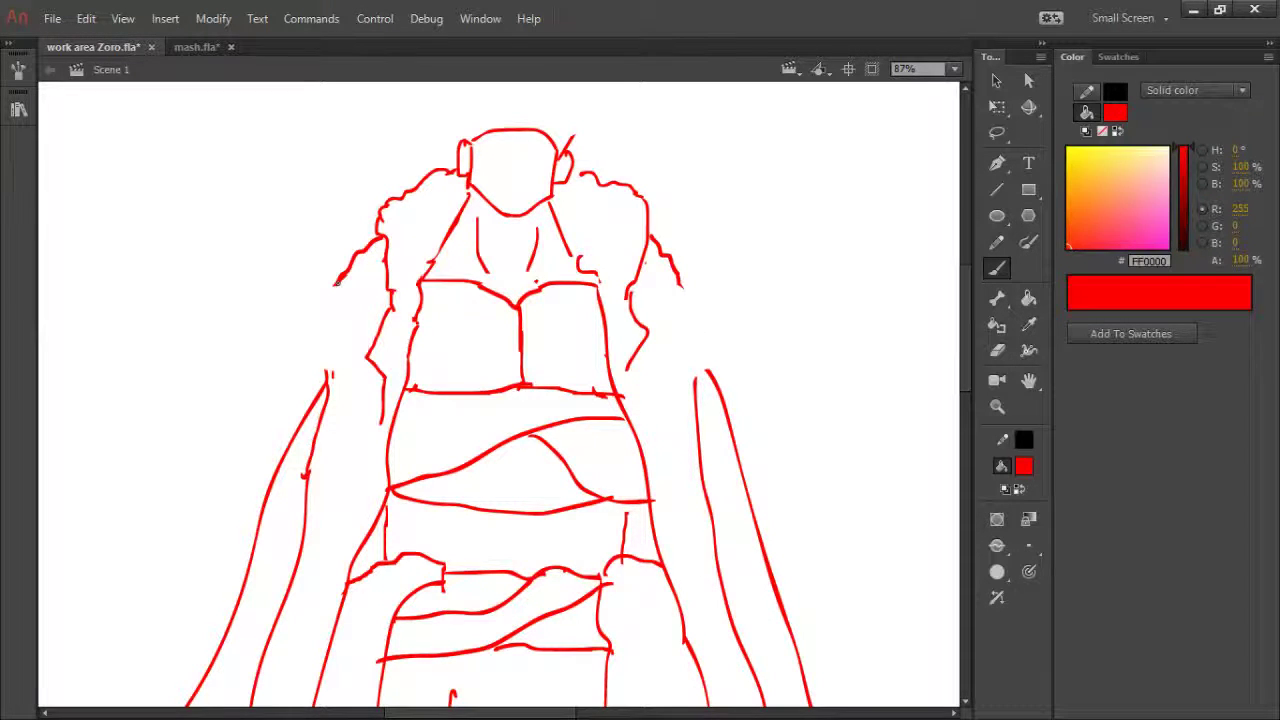
{"action": "mouse_move", "coordinate": [336, 282]}
{"action": "left_mouse_down"}
{"action": "mouse_move", "coordinate": [314, 328]}
{"action": "mouse_move", "coordinate": [327, 378]}
{"action": "left_mouse_up"}
{"action": "left_click_drag", "start_coordinate": [680, 288], "coordinate": [717, 308]}
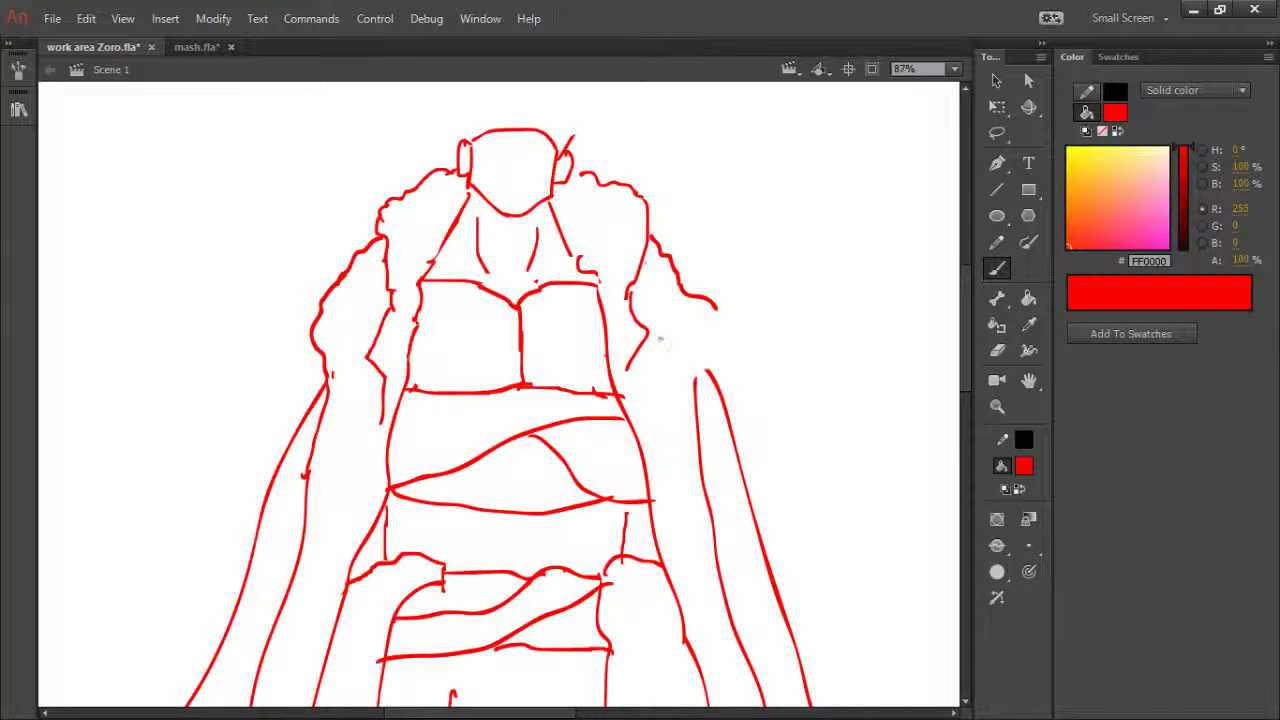
{"action": "key", "text": "e"}
{"action": "mouse_move", "coordinate": [714, 310]}
{"action": "left_mouse_down"}
{"action": "mouse_move", "coordinate": [685, 284]}
{"action": "mouse_move", "coordinate": [716, 310]}
{"action": "mouse_move", "coordinate": [681, 283]}
{"action": "mouse_move", "coordinate": [699, 317]}
{"action": "mouse_move", "coordinate": [685, 321]}
{"action": "mouse_move", "coordinate": [676, 267]}
{"action": "mouse_move", "coordinate": [714, 305]}
{"action": "mouse_move", "coordinate": [697, 376]}
{"action": "left_mouse_up"}
{"action": "key", "text": "b"}
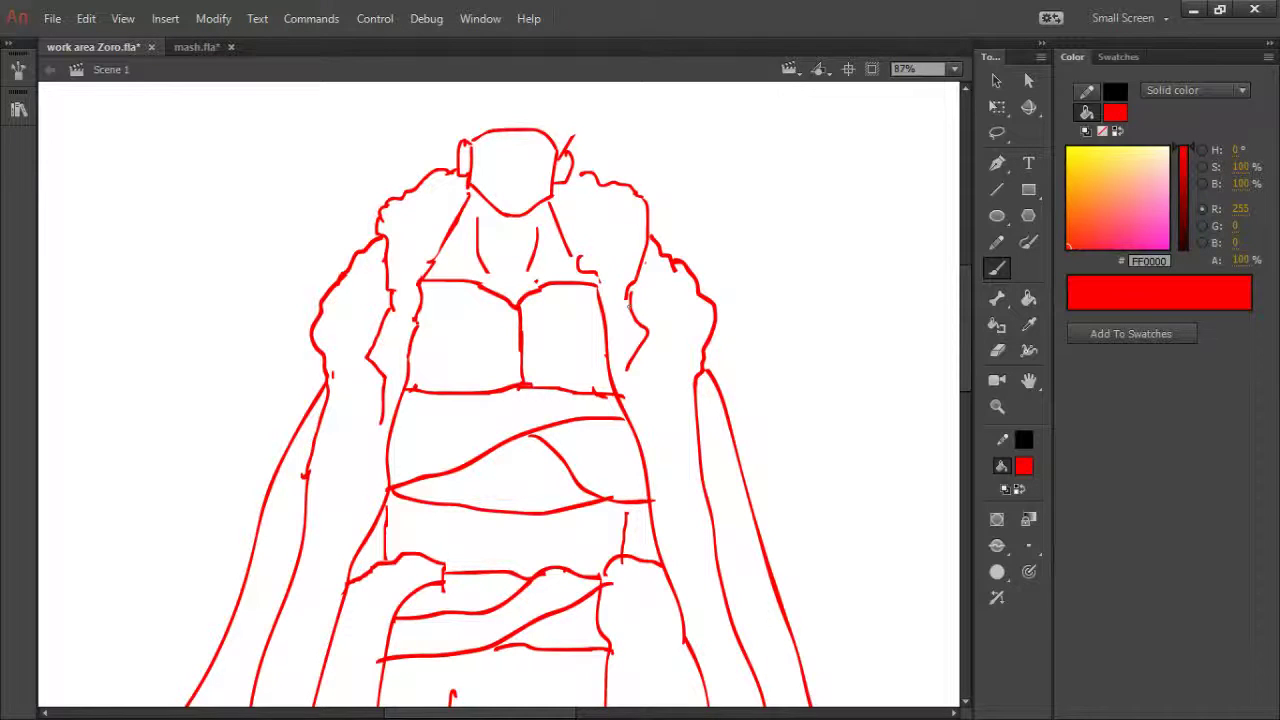
- Erase the sleeve tops just below the shoulder fur and redraw the wavy fur edge farther down on both sides
{"action": "key", "text": "ctrl+2"}
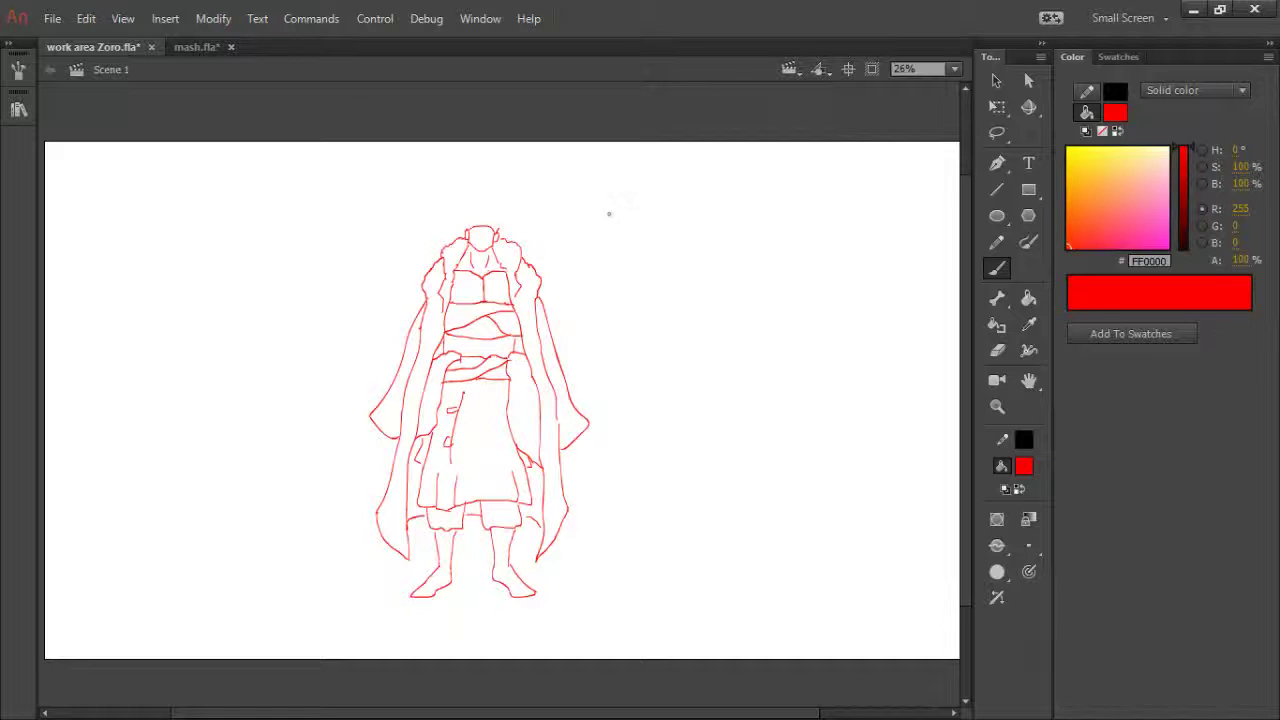
{"action": "key", "text": "z"}
{"action": "left_click_drag", "start_coordinate": [400, 194], "coordinate": [580, 365]}
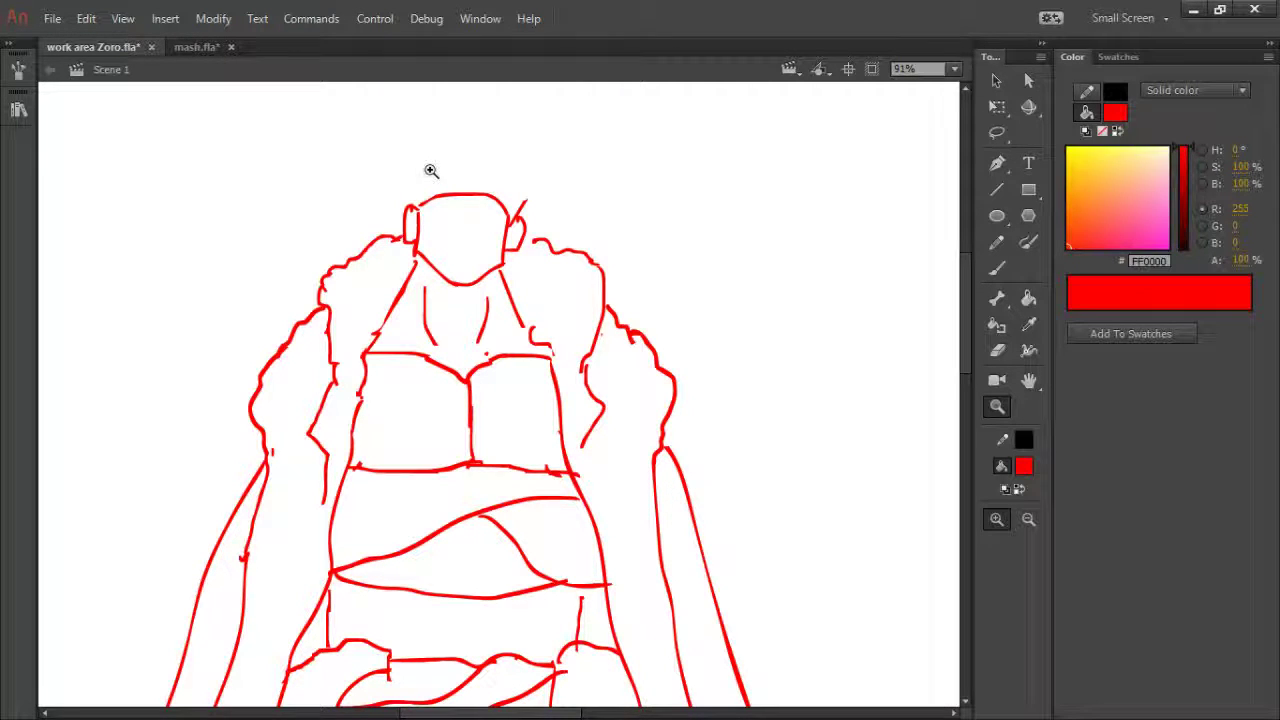
{"action": "key", "text": "b"}
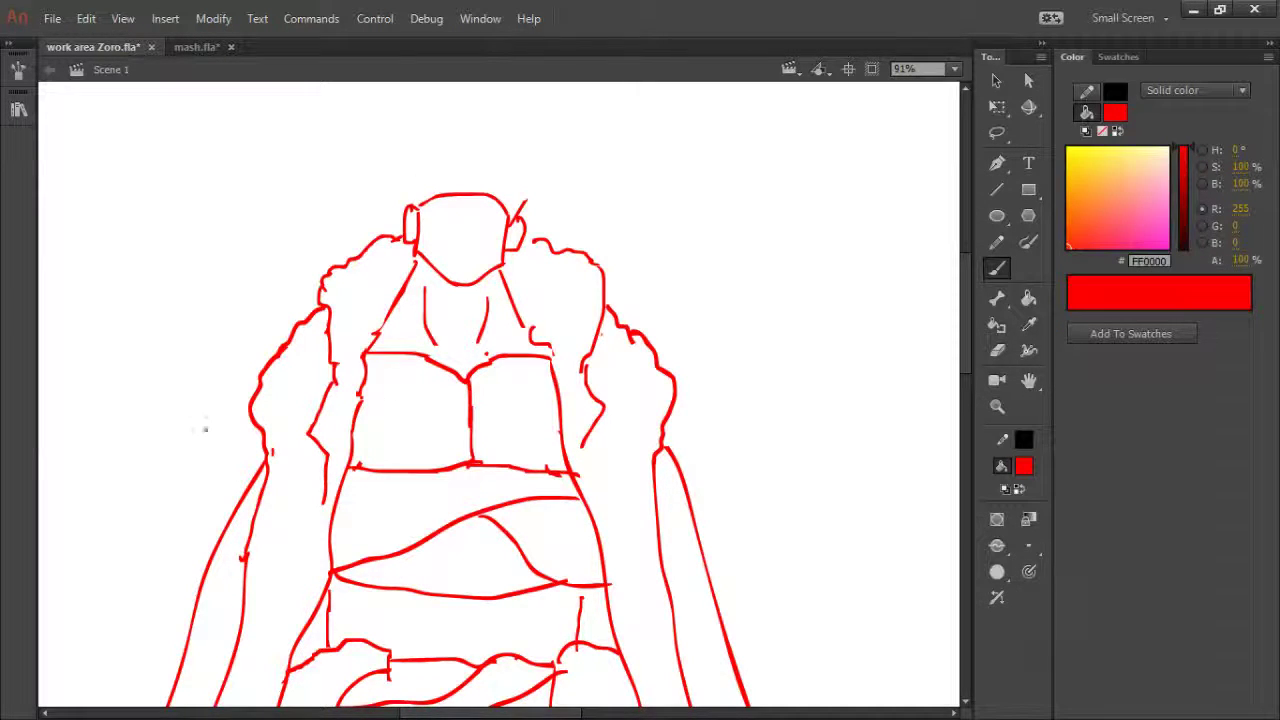
{"action": "key", "text": "e"}
{"action": "mouse_move", "coordinate": [255, 428]}
{"action": "left_mouse_down"}
{"action": "mouse_move", "coordinate": [266, 486]}
{"action": "mouse_move", "coordinate": [235, 540]}
{"action": "left_mouse_up"}
{"action": "key", "text": "b"}
{"action": "left_click_drag", "start_coordinate": [251, 428], "coordinate": [260, 540]}
{"action": "key", "text": "e"}
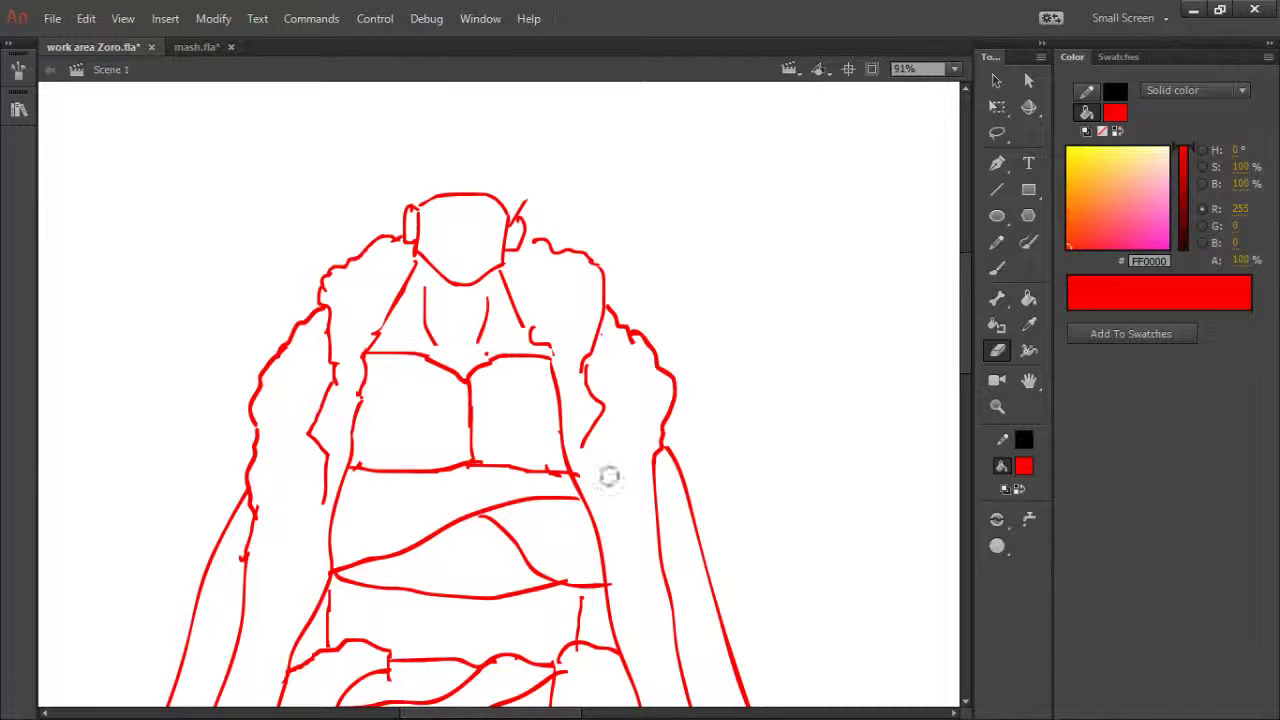
{"action": "mouse_move", "coordinate": [656, 462]}
{"action": "left_mouse_down"}
{"action": "mouse_move", "coordinate": [669, 443]}
{"action": "mouse_move", "coordinate": [669, 477]}
{"action": "mouse_move", "coordinate": [647, 500]}
{"action": "mouse_move", "coordinate": [678, 489]}
{"action": "mouse_move", "coordinate": [659, 489]}
{"action": "left_mouse_up"}
{"action": "key", "text": "b"}
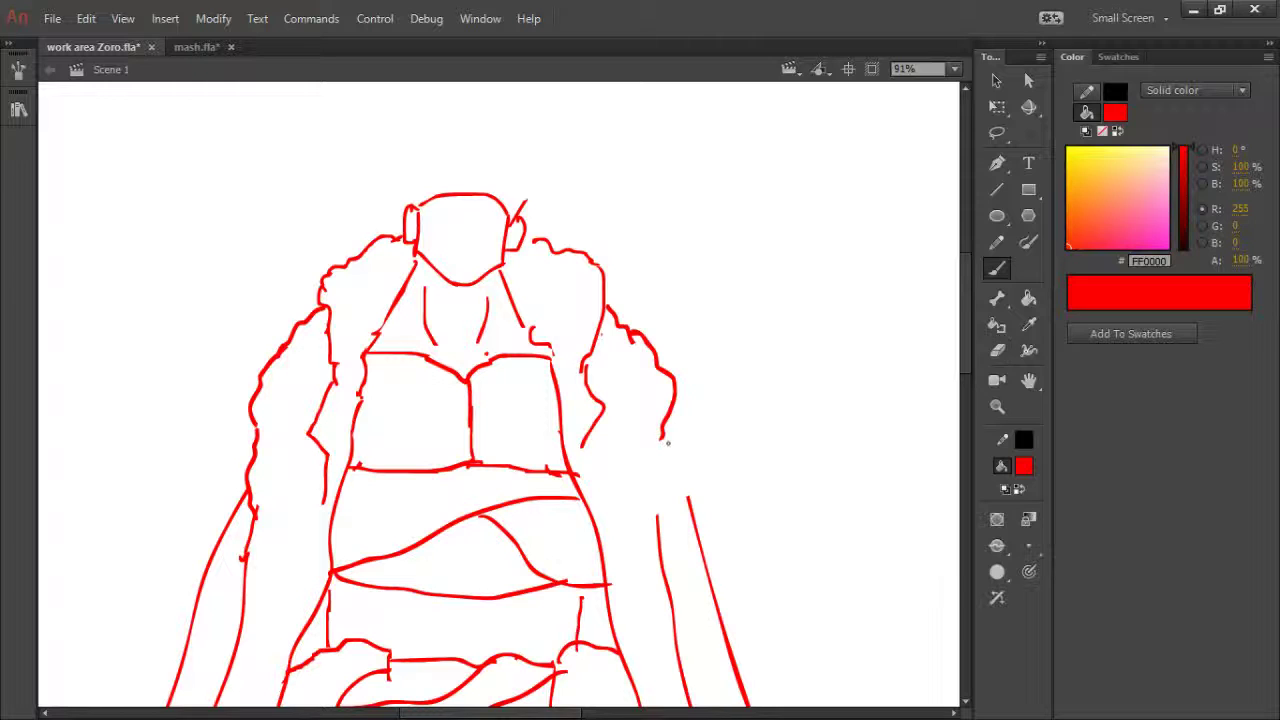
{"action": "mouse_move", "coordinate": [662, 431]}
{"action": "left_mouse_down"}
{"action": "mouse_move", "coordinate": [670, 492]}
{"action": "mouse_move", "coordinate": [655, 535]}
{"action": "mouse_move", "coordinate": [685, 483]}
{"action": "mouse_move", "coordinate": [675, 470]}
{"action": "left_mouse_up"}
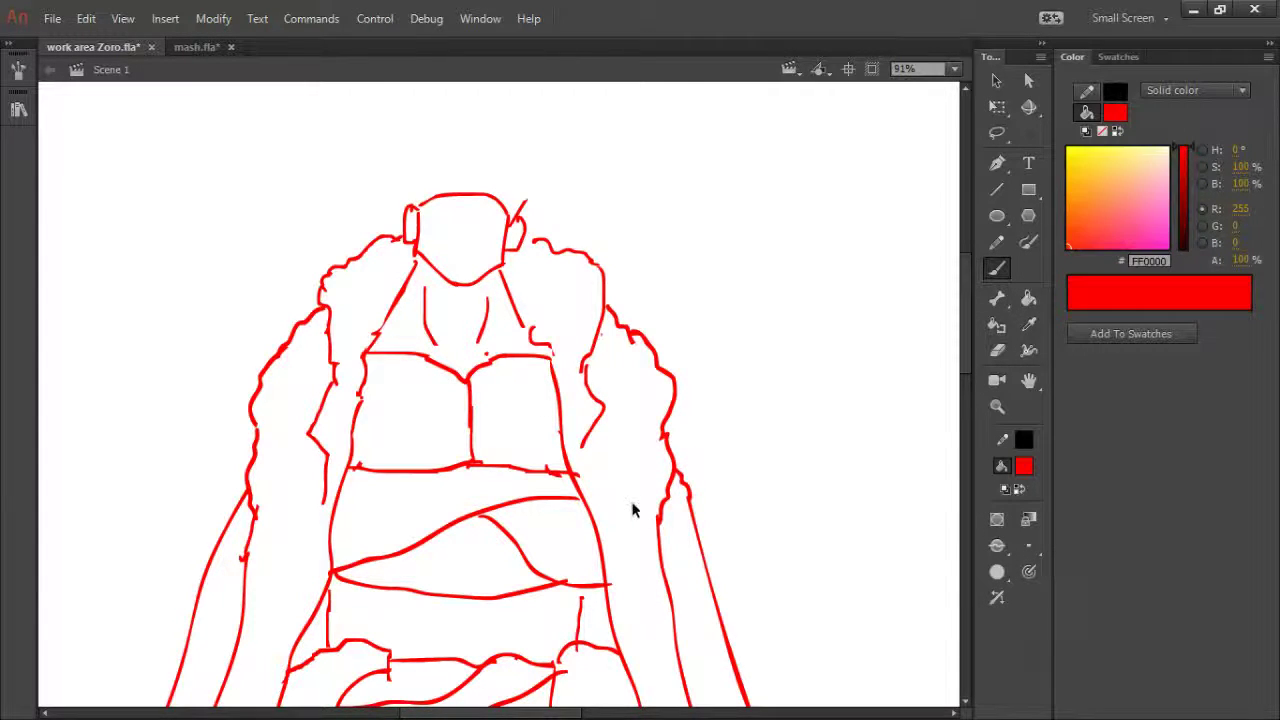
- Add short vertical fold lines to the waistband, and erase and redraw the sole of the foot on the figure's right-hand side
{"action": "key", "text": "ctrl+2"}
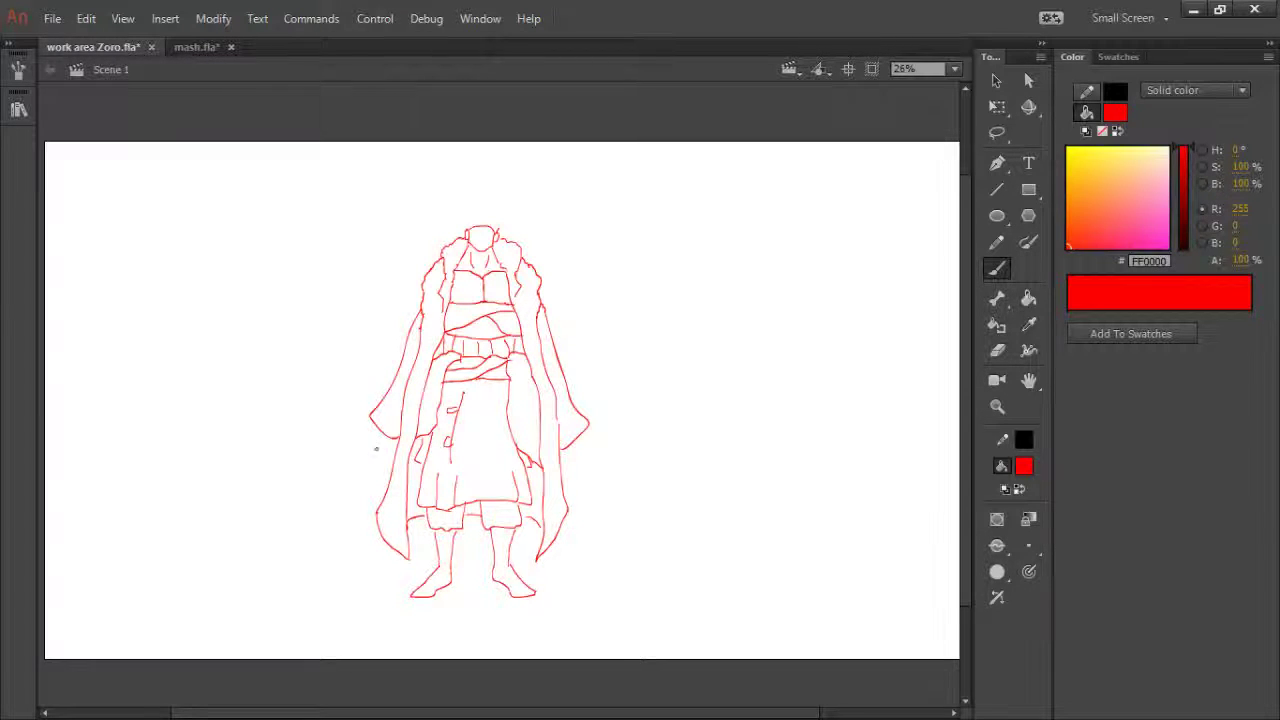
{"action": "key", "text": "e"}
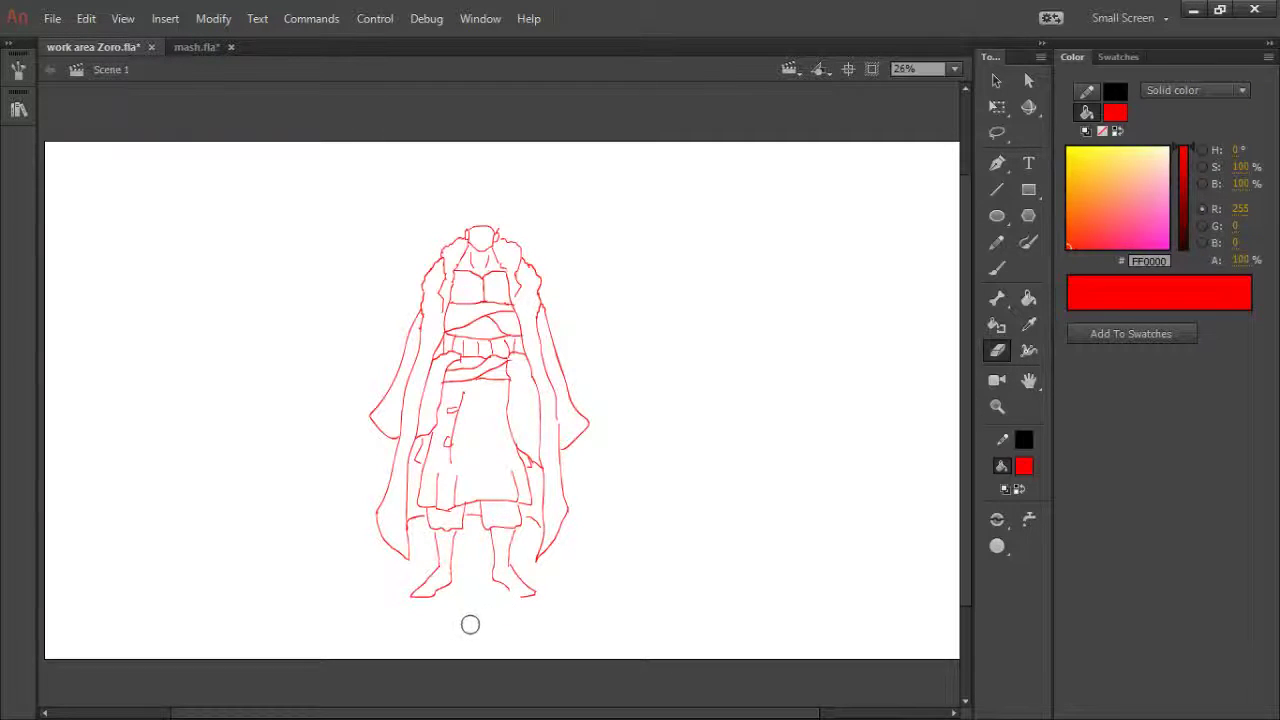
{"action": "key", "text": "b"}
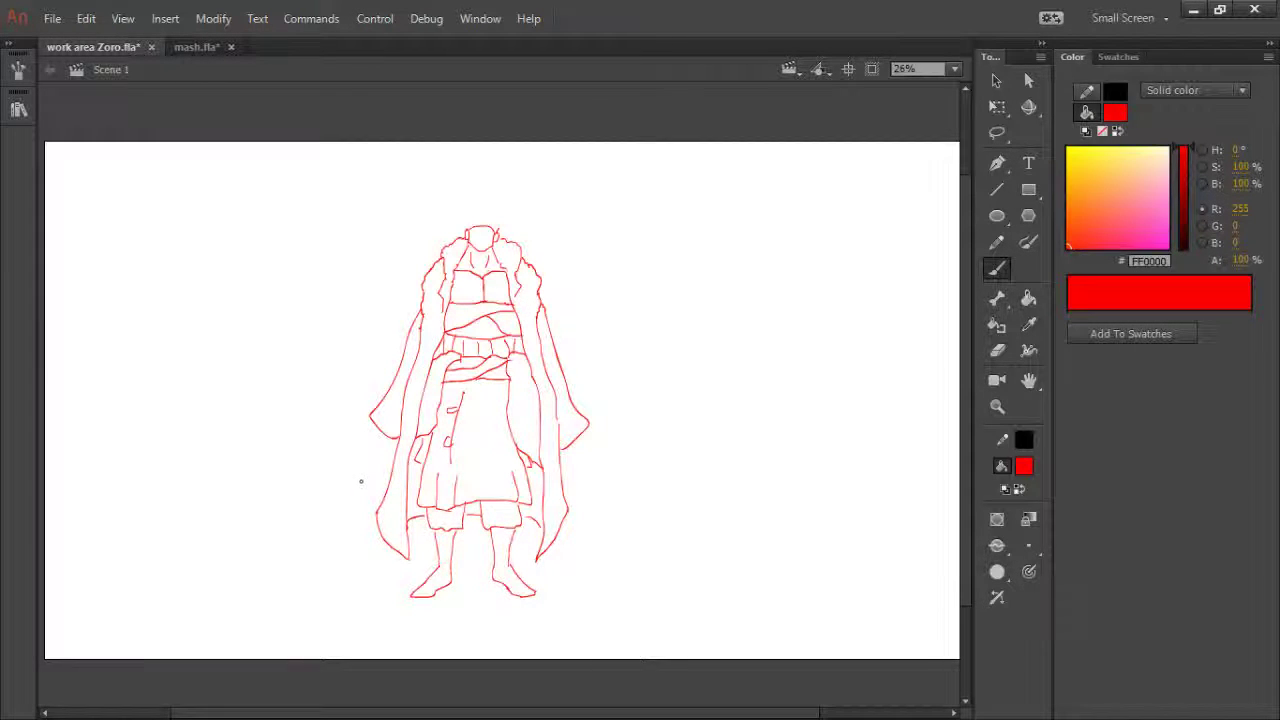
- Select the whole drawing, stretch it vertically about its center with Free Transform to make the figure taller, and deselect it
{"action": "key", "text": "ctrl+a"}
{"action": "key", "text": "q"}
{"action": "left_click", "coordinate": [493, 350]}
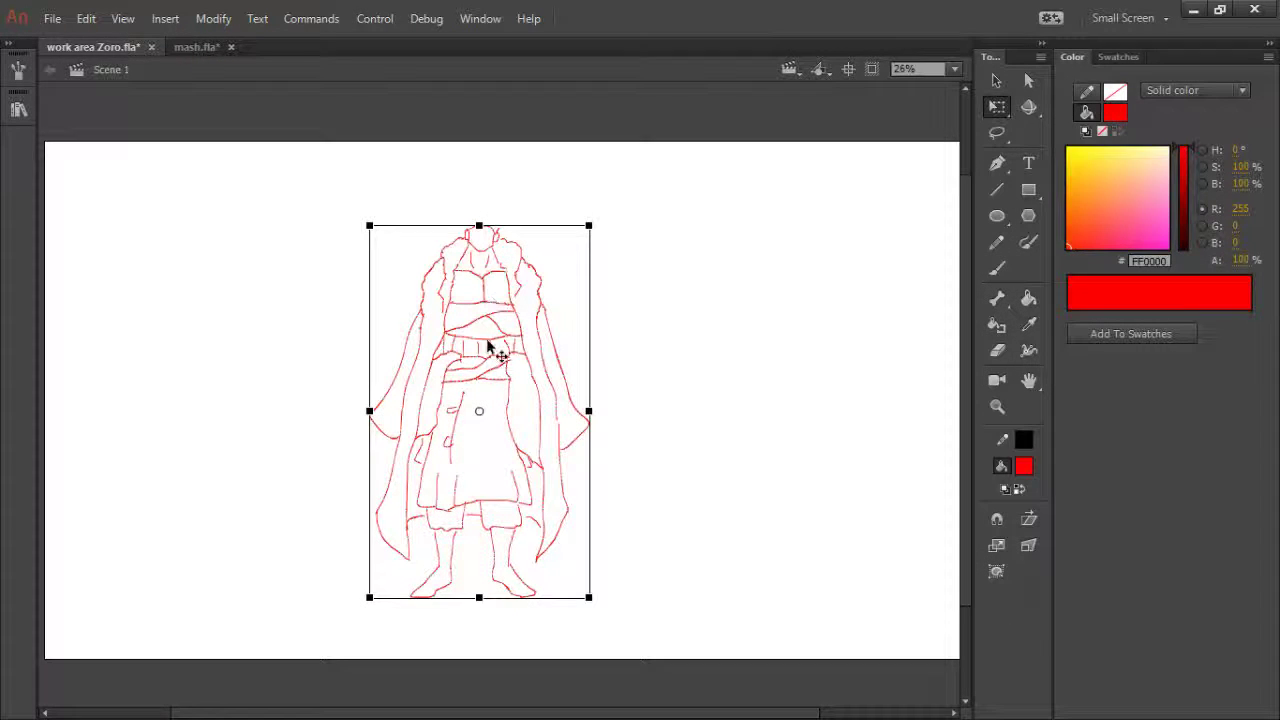
{"action": "left_click_drag", "start_coordinate": [480, 226], "coordinate": [487, 199]}
{"action": "left_click", "coordinate": [640, 300]}
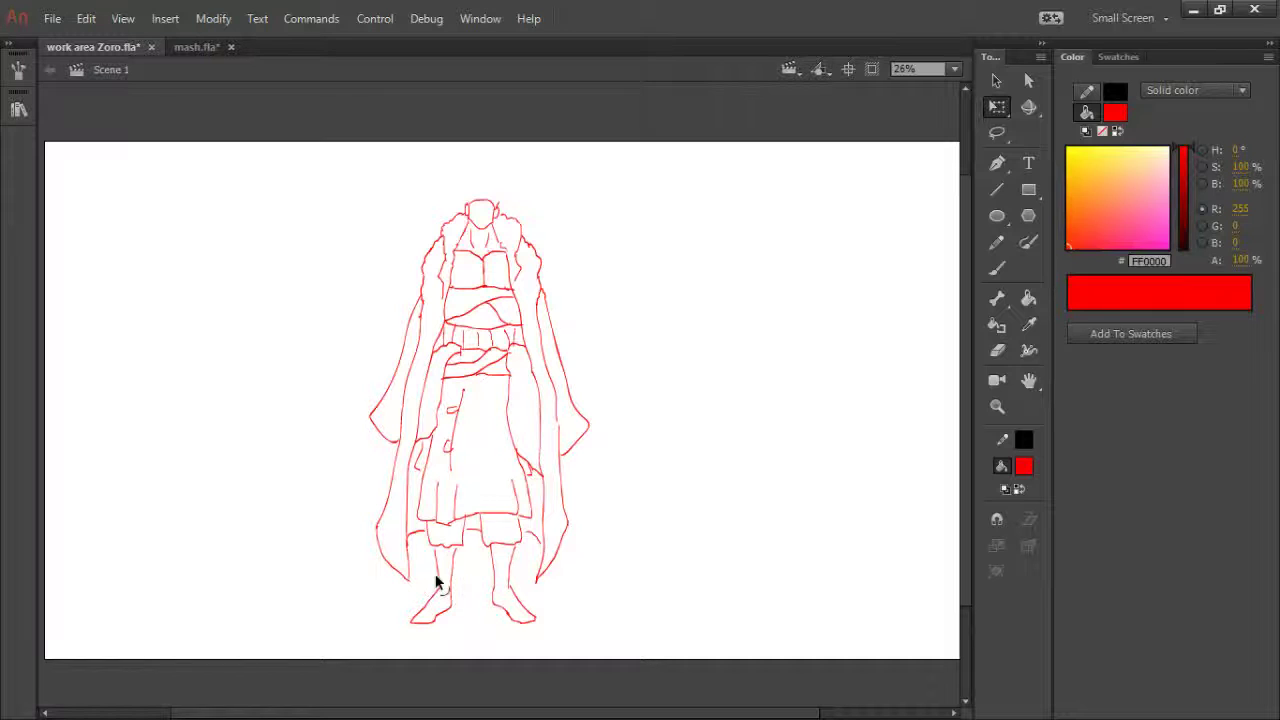
- Erase the trouser cuffs below the skirt and redraw them as shorter cuffs just under the hem
{"action": "key", "text": "e"}
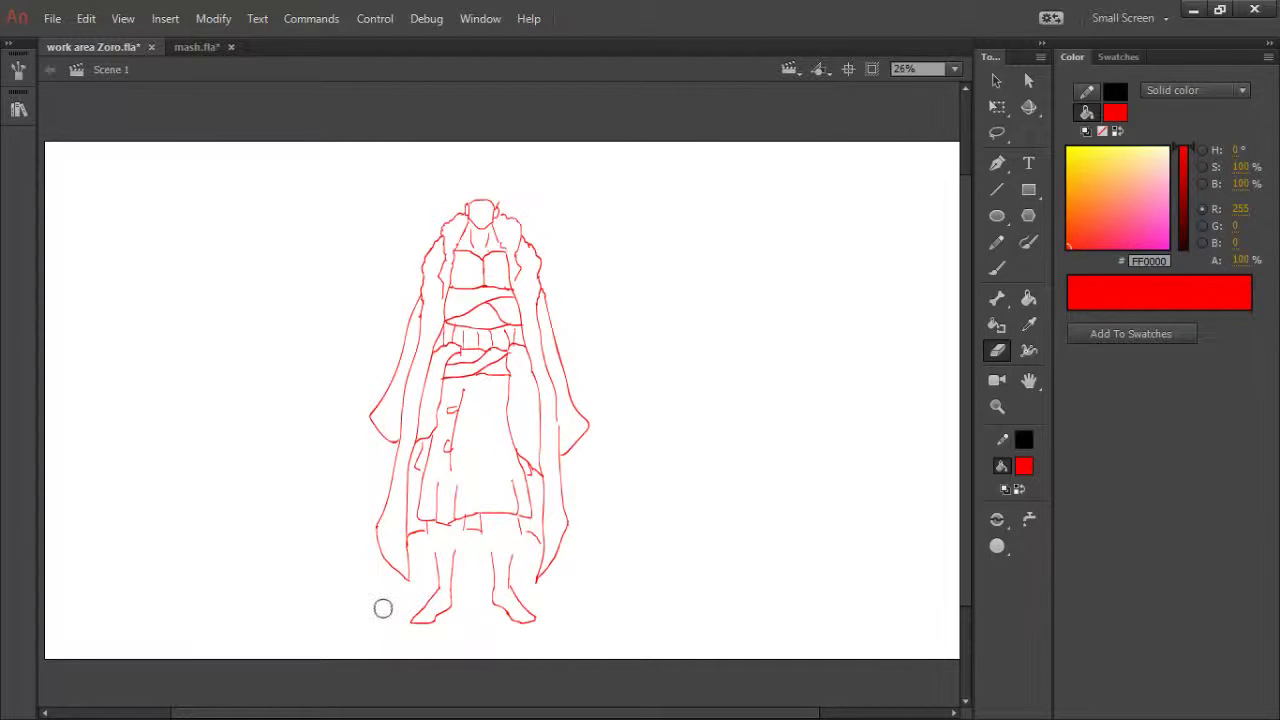
{"action": "key", "text": "b"}
{"action": "left_click_drag", "start_coordinate": [414, 540], "coordinate": [520, 530]}
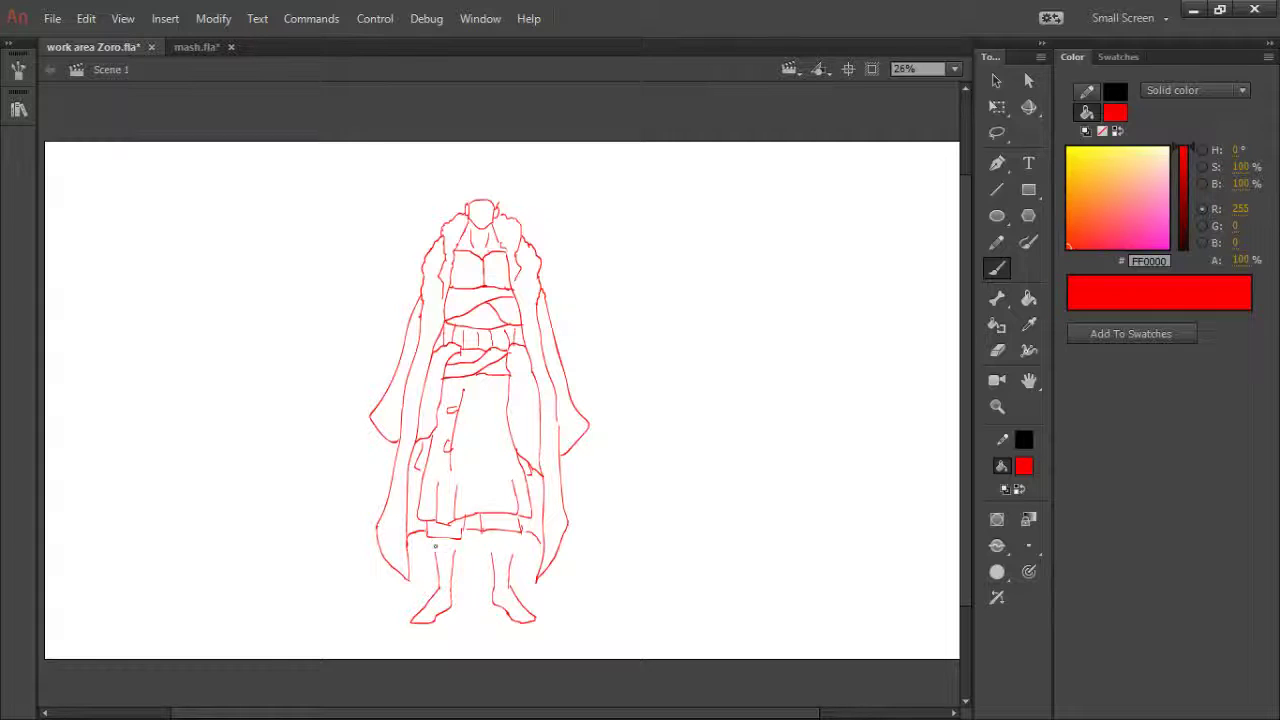
- Extend the calf lines of both legs up to the trouser cuffs, undoing the misplaced strokes
{"action": "left_click_drag", "start_coordinate": [433, 539], "coordinate": [438, 557]}
{"action": "key", "text": "ctrl+z"}
{"action": "mouse_move", "coordinate": [486, 531]}
{"action": "left_mouse_down"}
{"action": "mouse_move", "coordinate": [493, 556]}
{"action": "mouse_move", "coordinate": [514, 550]}
{"action": "mouse_move", "coordinate": [511, 566]}
{"action": "mouse_move", "coordinate": [512, 537]}
{"action": "mouse_move", "coordinate": [510, 567]}
{"action": "left_mouse_up"}
{"action": "key", "text": "ctrl+z"}
{"action": "key", "text": "ctrl+z"}
{"action": "key", "text": "ctrl+z"}
{"action": "key", "text": "ctrl+z"}
{"action": "key", "text": "ctrl+z"}
{"action": "key", "text": "e"}
{"action": "key", "text": "b"}
{"action": "left_click_drag", "start_coordinate": [515, 532], "coordinate": [508, 590]}
{"action": "key", "text": "ctrl+z"}
- Erase the pointed lower corners of the long coat and redraw them as rounded, slightly ragged ends on both sides
{"action": "key", "text": "e"}
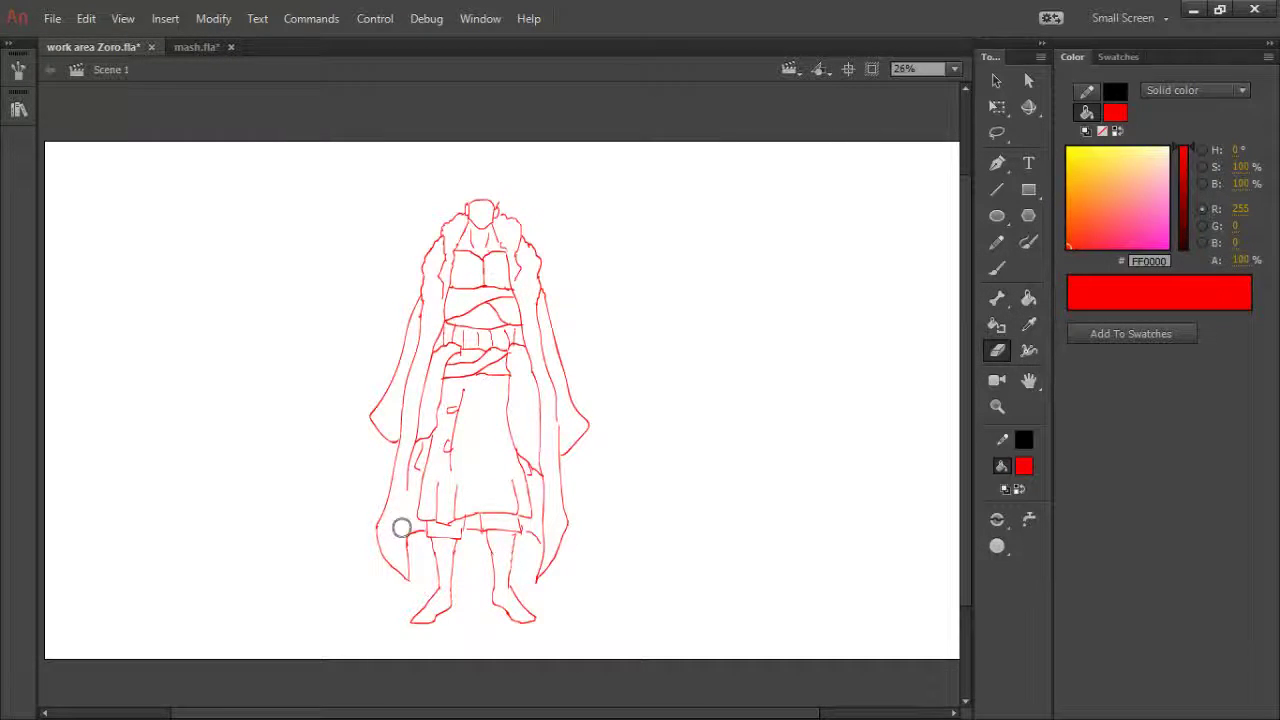
{"action": "left_click_drag", "start_coordinate": [404, 554], "coordinate": [420, 577]}
{"action": "key", "text": "b"}
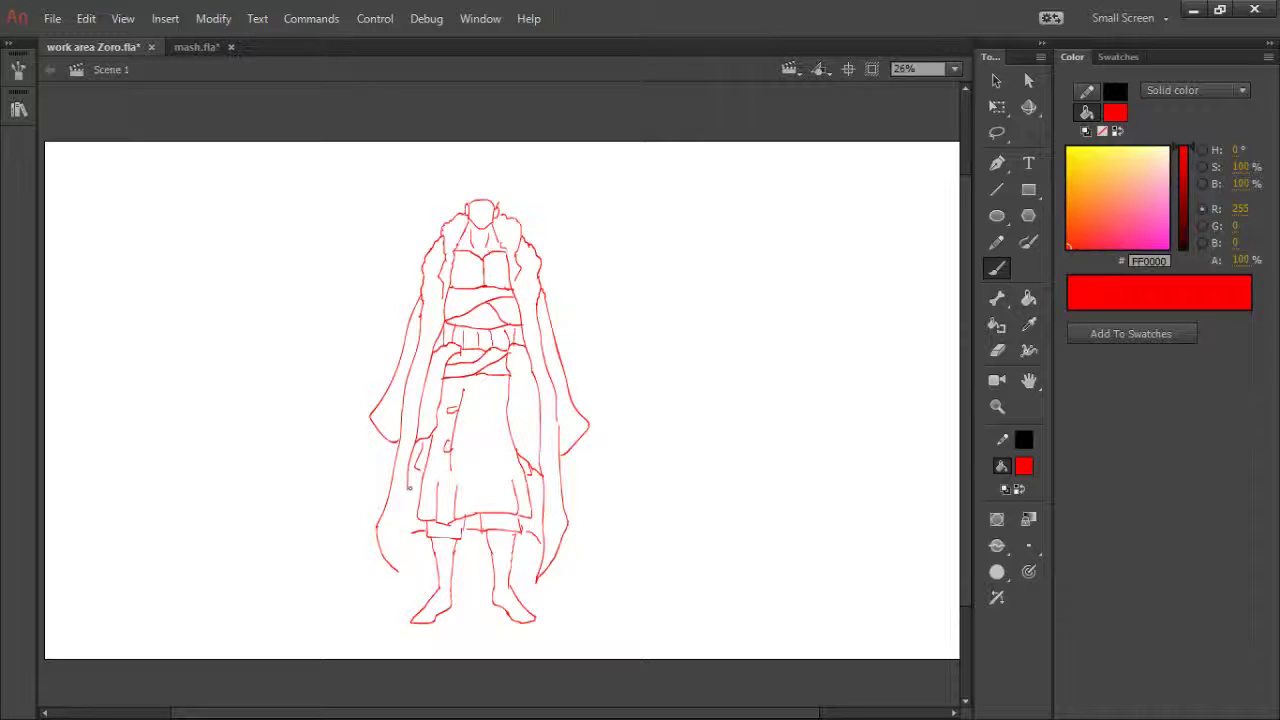
{"action": "mouse_move", "coordinate": [408, 514]}
{"action": "left_mouse_down"}
{"action": "mouse_move", "coordinate": [413, 562]}
{"action": "mouse_move", "coordinate": [400, 572]}
{"action": "left_mouse_up"}
{"action": "key", "text": "e"}
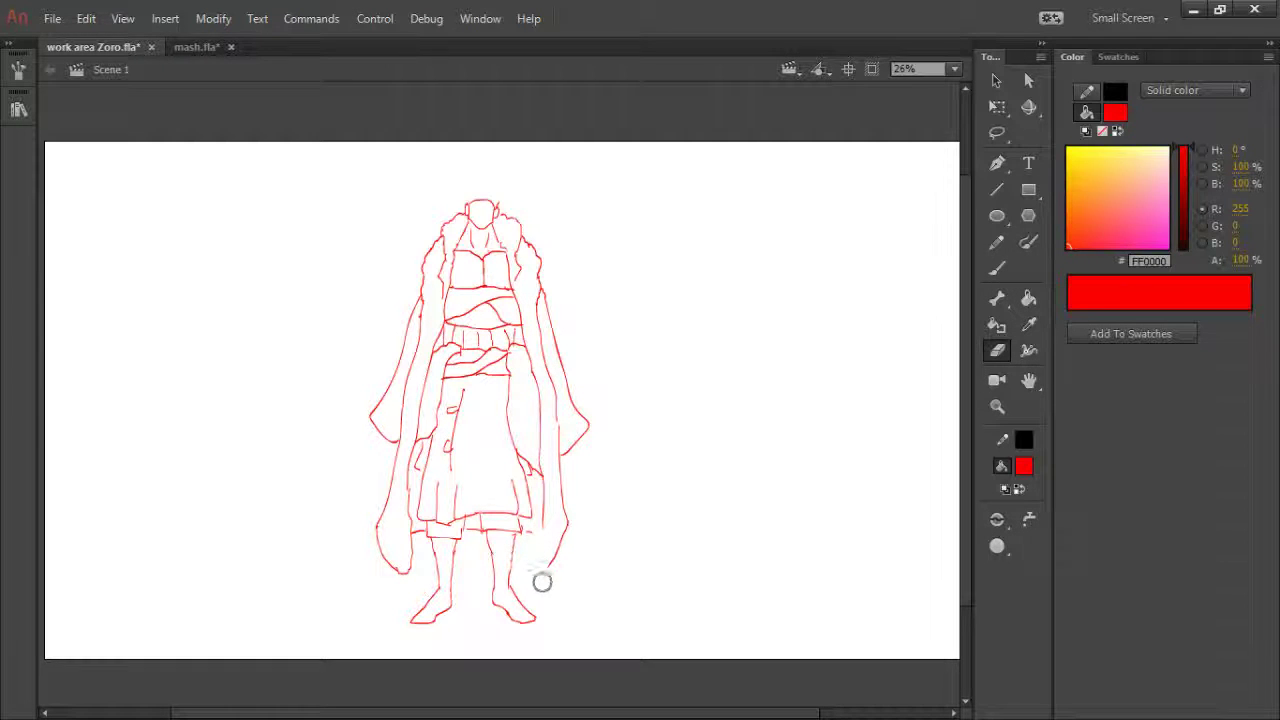
{"action": "key", "text": "b"}
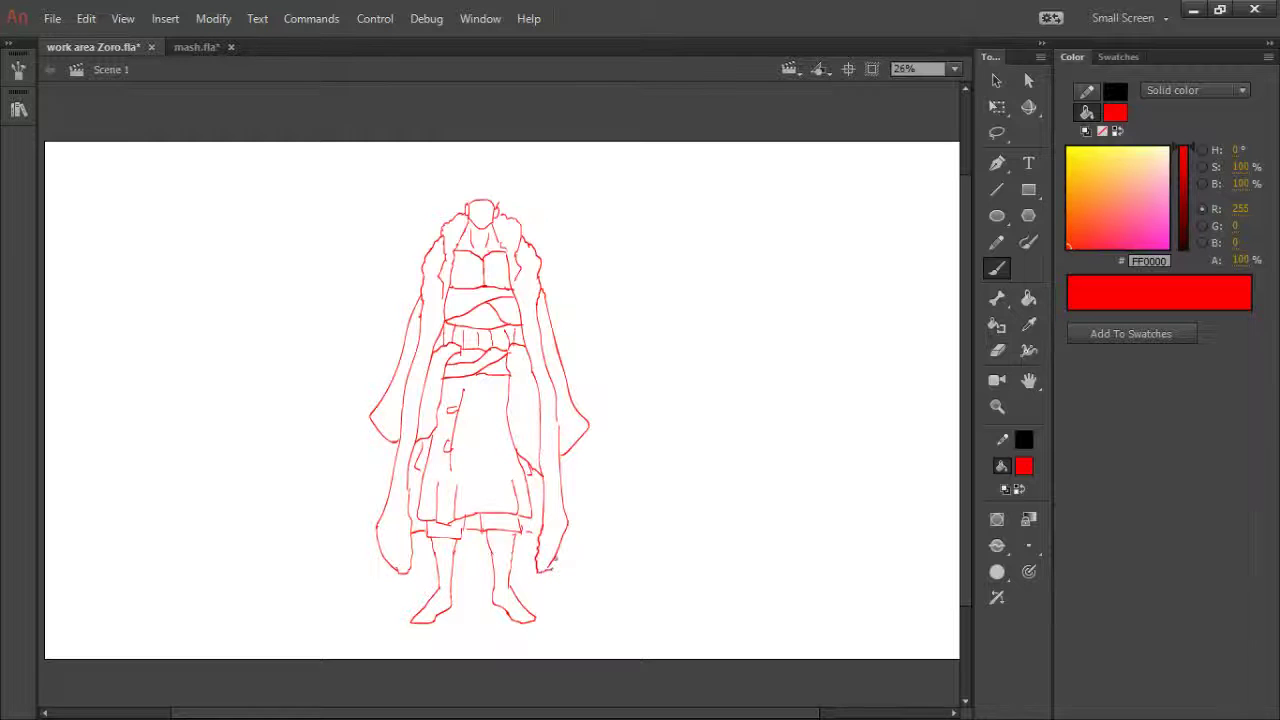
{"action": "key", "text": "e"}
{"action": "left_click_drag", "start_coordinate": [543, 571], "coordinate": [561, 546]}
{"action": "key", "text": "b"}
- Erase the flared ends of both hanging sleeves and redraw them shorter and narrower
{"action": "key", "text": "e"}
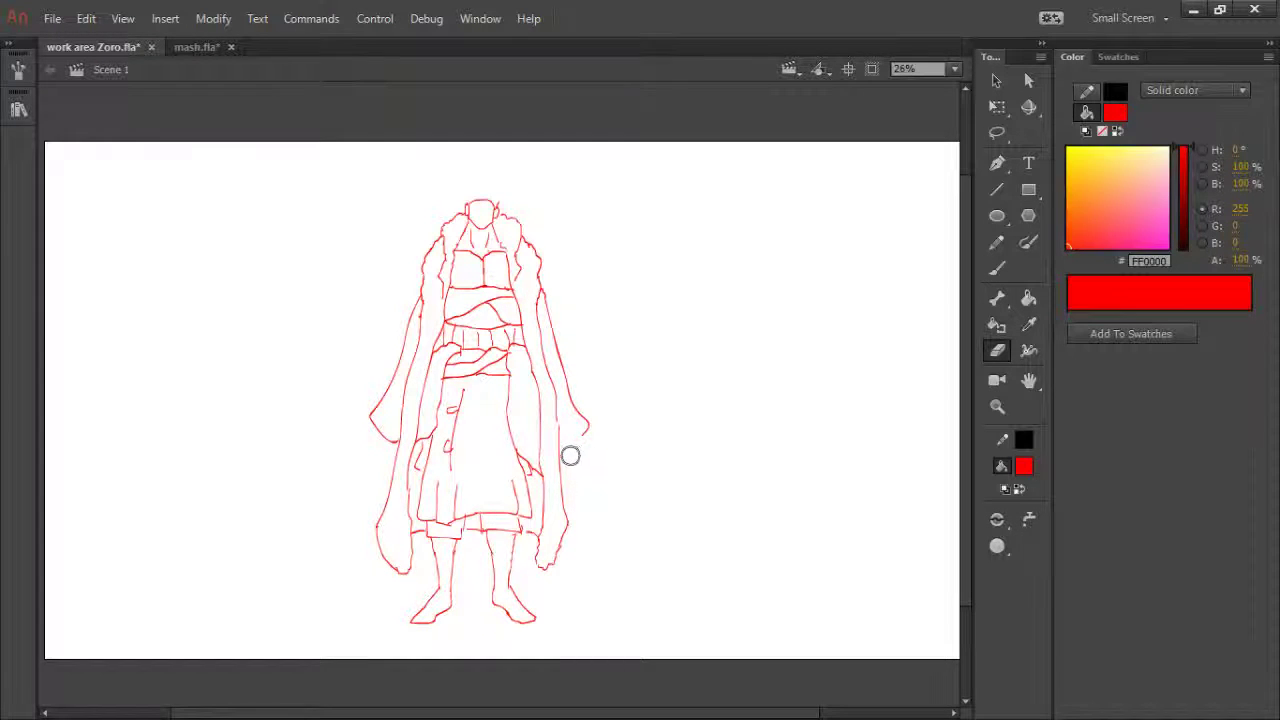
{"action": "mouse_move", "coordinate": [569, 451]}
{"action": "left_mouse_down"}
{"action": "mouse_move", "coordinate": [574, 396]}
{"action": "mouse_move", "coordinate": [591, 443]}
{"action": "left_mouse_up"}
{"action": "mouse_move", "coordinate": [372, 428]}
{"action": "left_mouse_down"}
{"action": "mouse_move", "coordinate": [386, 443]}
{"action": "mouse_move", "coordinate": [385, 392]}
{"action": "left_mouse_up"}
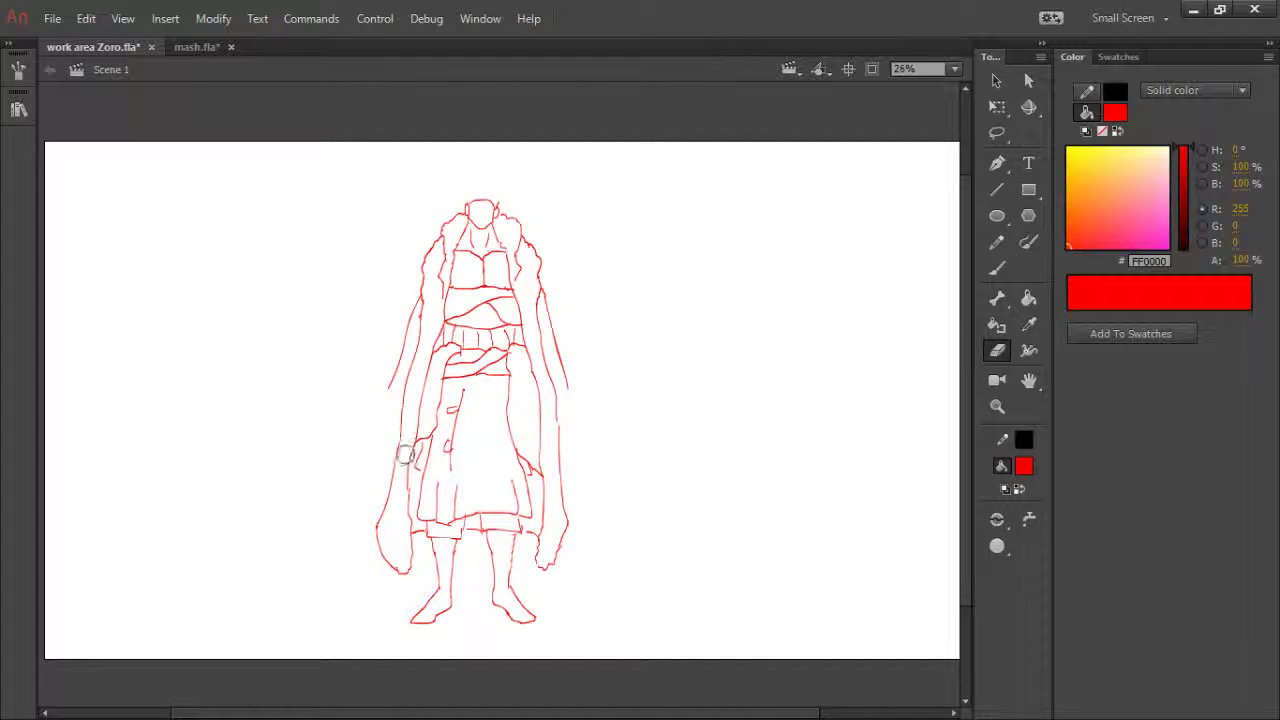
{"action": "key", "text": "b"}
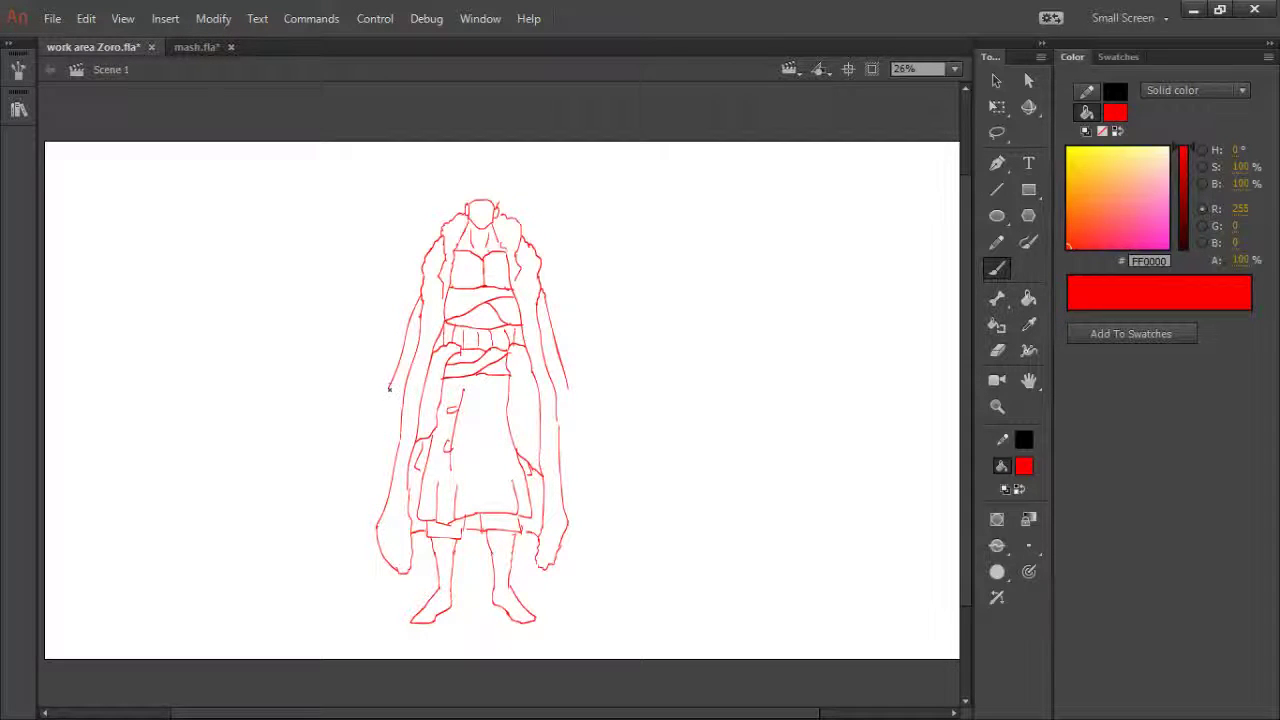
{"action": "left_click_drag", "start_coordinate": [391, 388], "coordinate": [384, 412]}
{"action": "left_click_drag", "start_coordinate": [570, 393], "coordinate": [559, 406]}
- Erase the hip details and skirt sides, then draw curved lines from the sash to the coat and new skirt sides down to the hem
{"action": "left_click_drag", "start_coordinate": [435, 479], "coordinate": [433, 490]}
{"action": "key", "text": "e"}
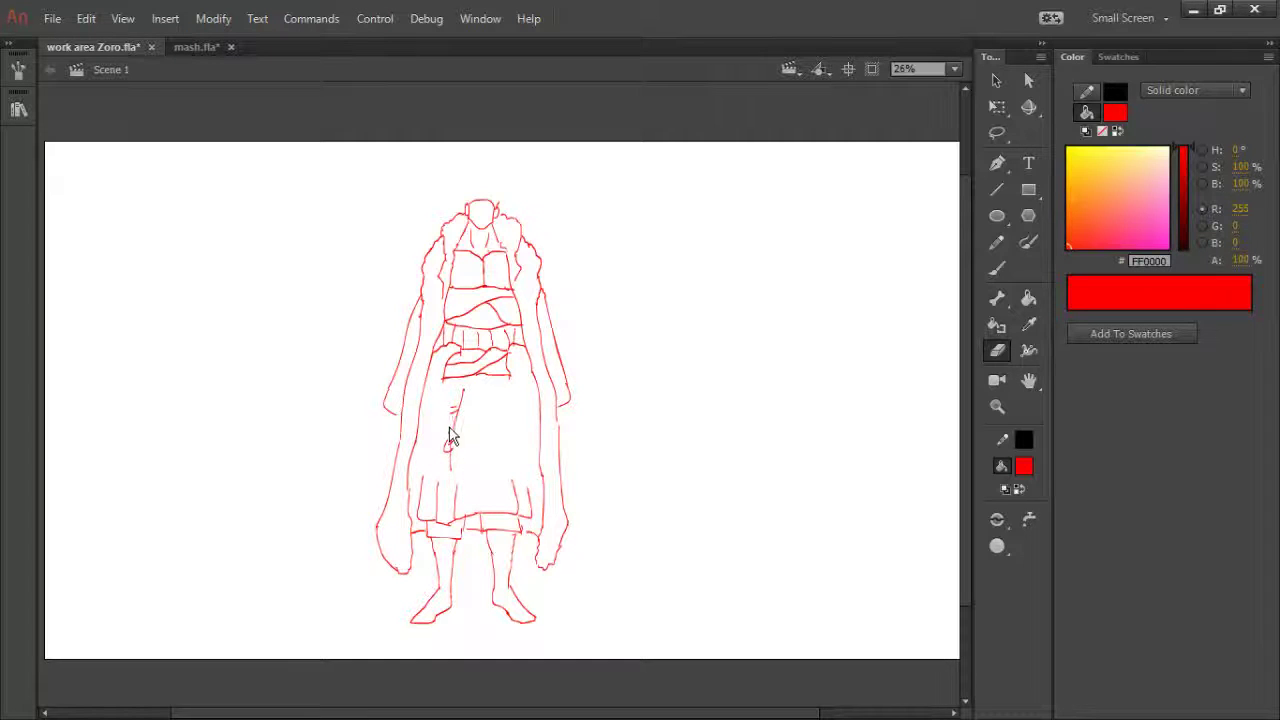
{"action": "key", "text": "b"}
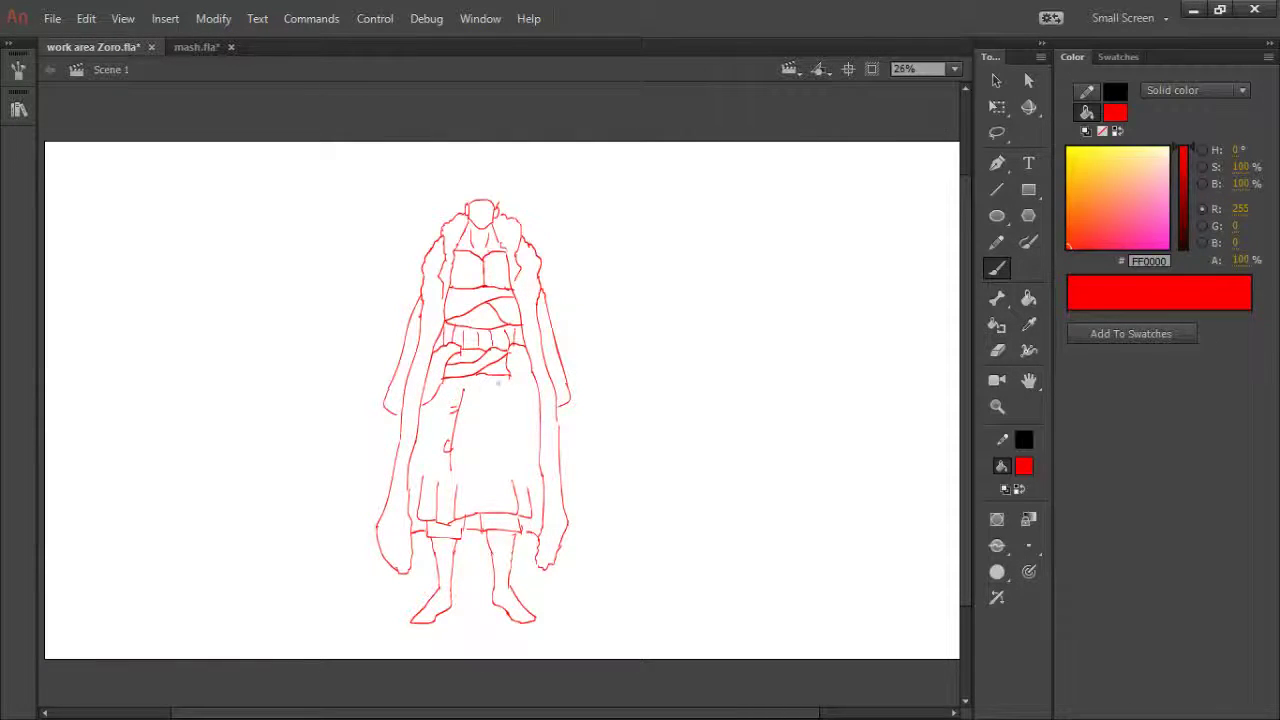
{"action": "left_click_drag", "start_coordinate": [511, 378], "coordinate": [521, 408]}
{"action": "left_click_drag", "start_coordinate": [431, 403], "coordinate": [421, 487]}
{"action": "left_click_drag", "start_coordinate": [516, 396], "coordinate": [523, 516]}
- Erase parts of the foot on the figure's left-hand side and redraw its outline
{"action": "key", "text": "e"}
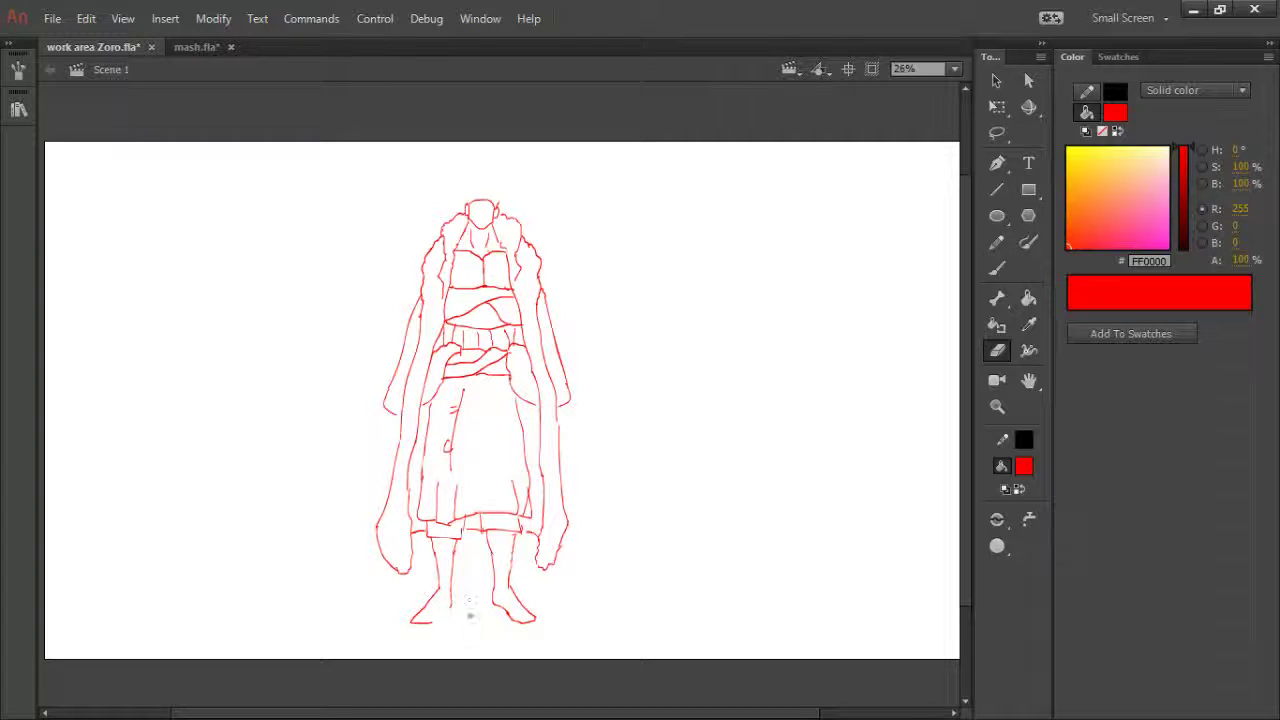
{"action": "key", "text": "b"}
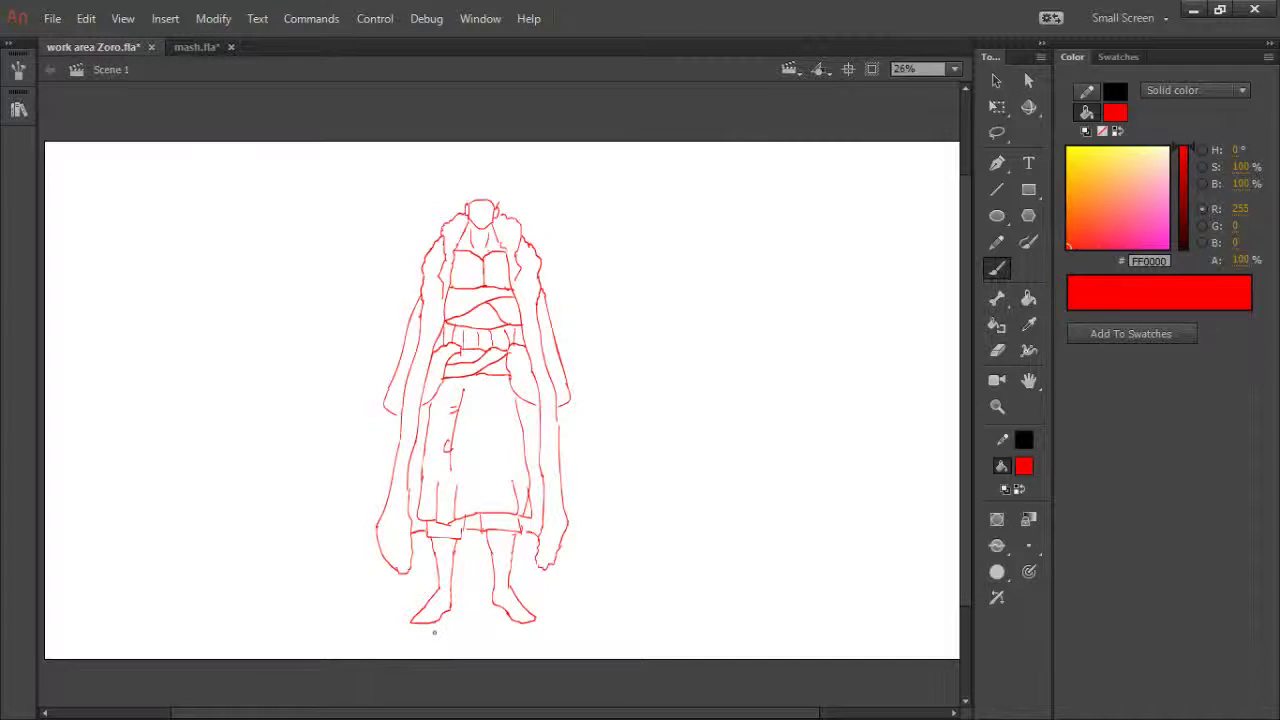
{"action": "key", "text": "e"}
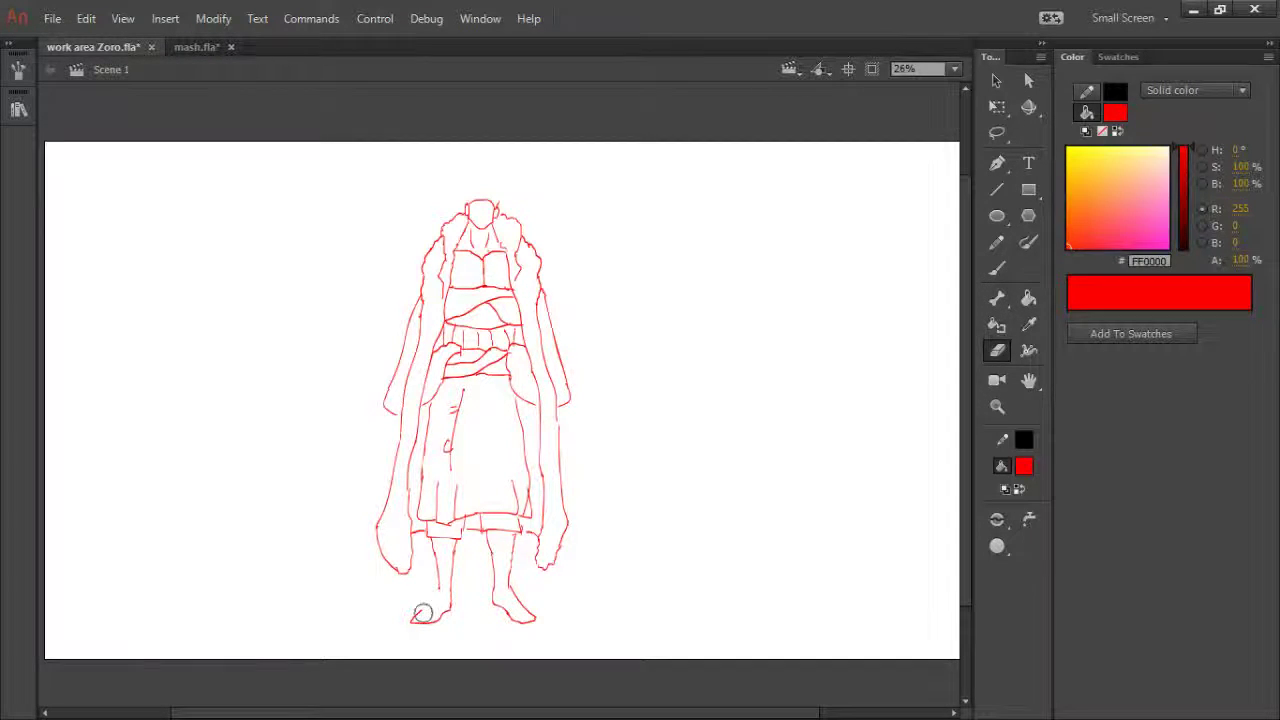
{"action": "key", "text": "b"}
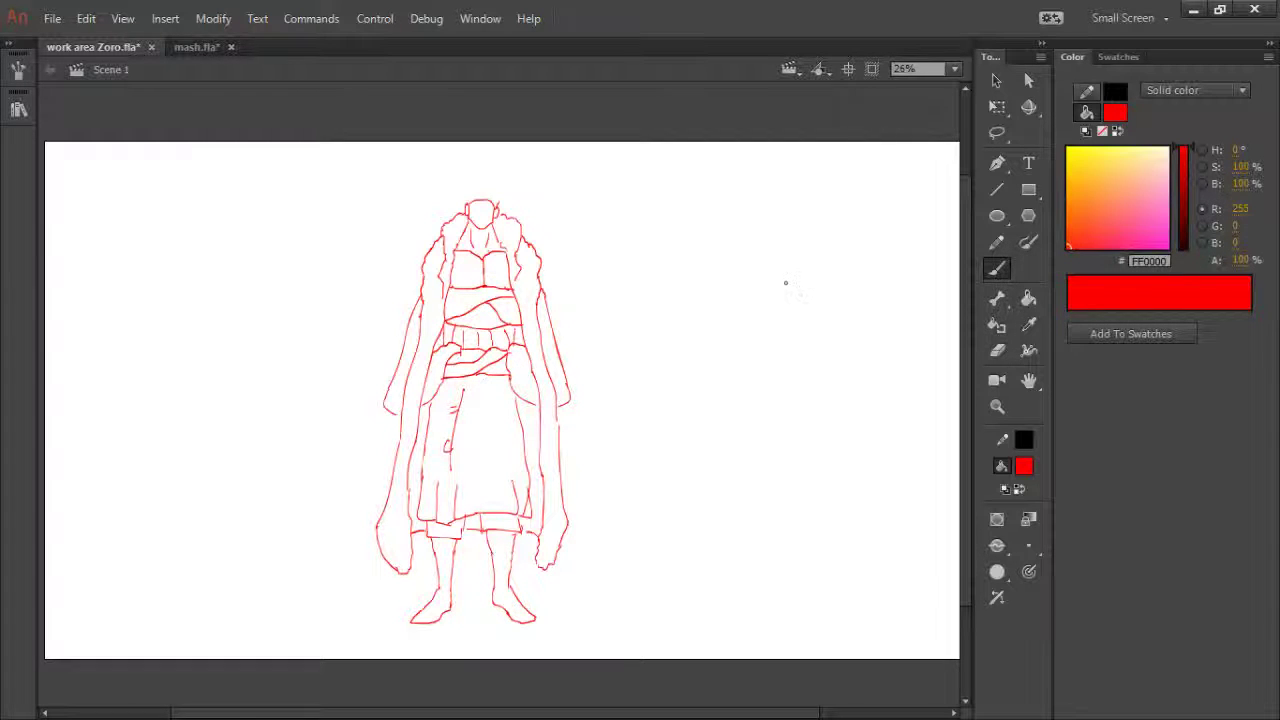
- Sketch a large angular outline in the empty area beside the figure, with a slanted top and a long side, undoing the misplaced strokes
{"action": "left_click_drag", "start_coordinate": [777, 293], "coordinate": [851, 266]}
{"action": "left_click_drag", "start_coordinate": [776, 292], "coordinate": [760, 396]}
{"action": "key", "text": "ctrl+z"}
{"action": "left_click_drag", "start_coordinate": [770, 310], "coordinate": [781, 375]}
{"action": "left_click_drag", "start_coordinate": [699, 458], "coordinate": [795, 469]}
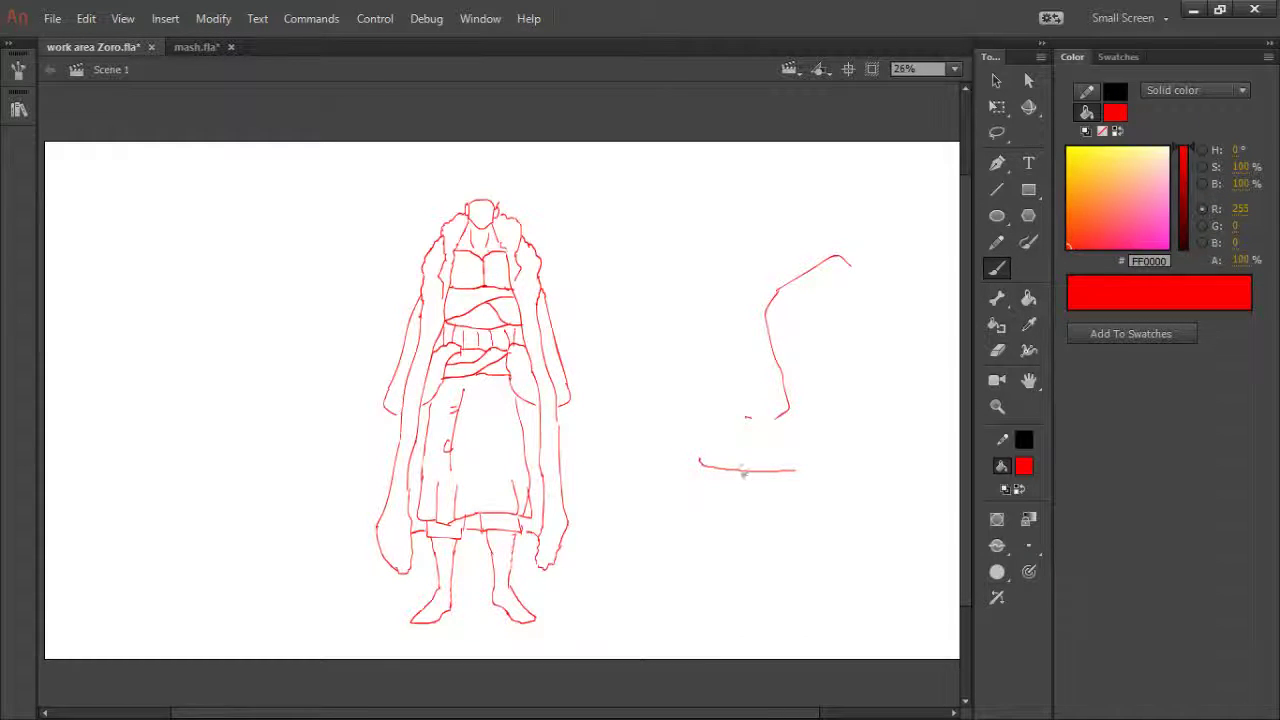
{"action": "key", "text": "ctrl+z"}
- Select the angular brow-and-nose outline beside the figure and scale it down to a smaller size
{"action": "key", "text": "l"}
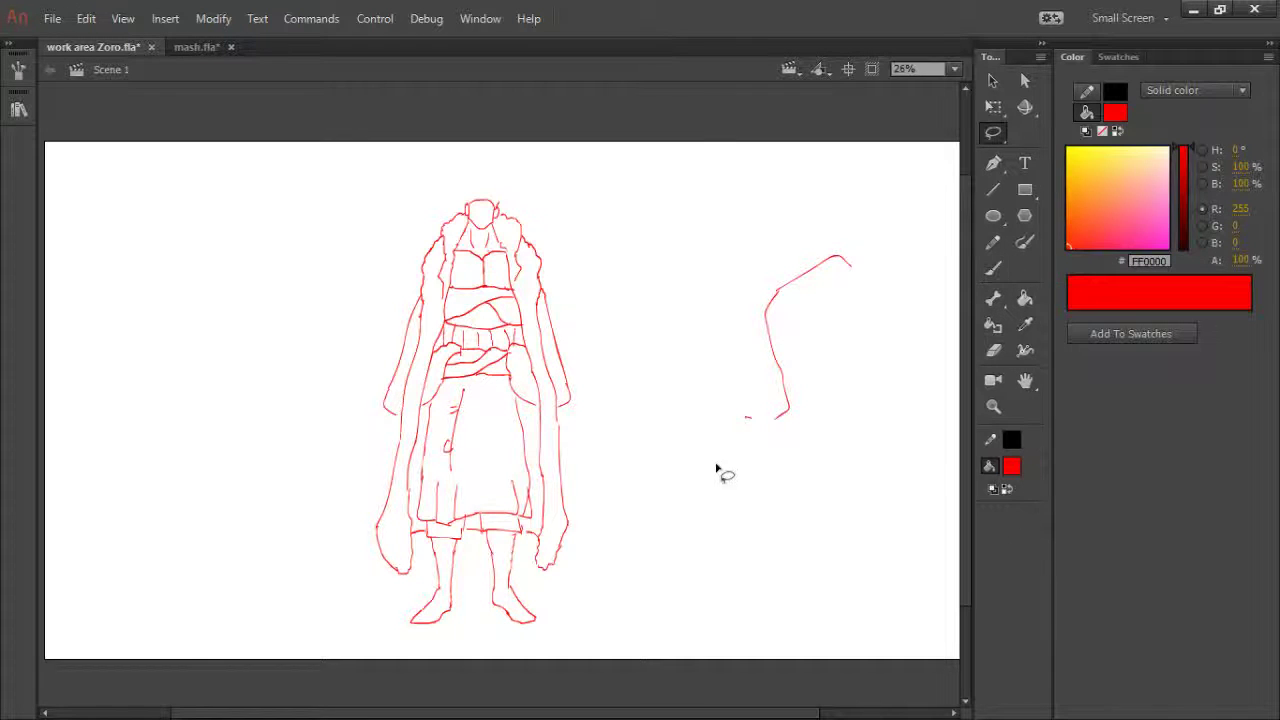
{"action": "mouse_move", "coordinate": [633, 272]}
{"action": "left_mouse_down"}
{"action": "mouse_move", "coordinate": [849, 511]}
{"action": "mouse_move", "coordinate": [780, 250]}
{"action": "mouse_move", "coordinate": [651, 417]}
{"action": "left_mouse_up"}
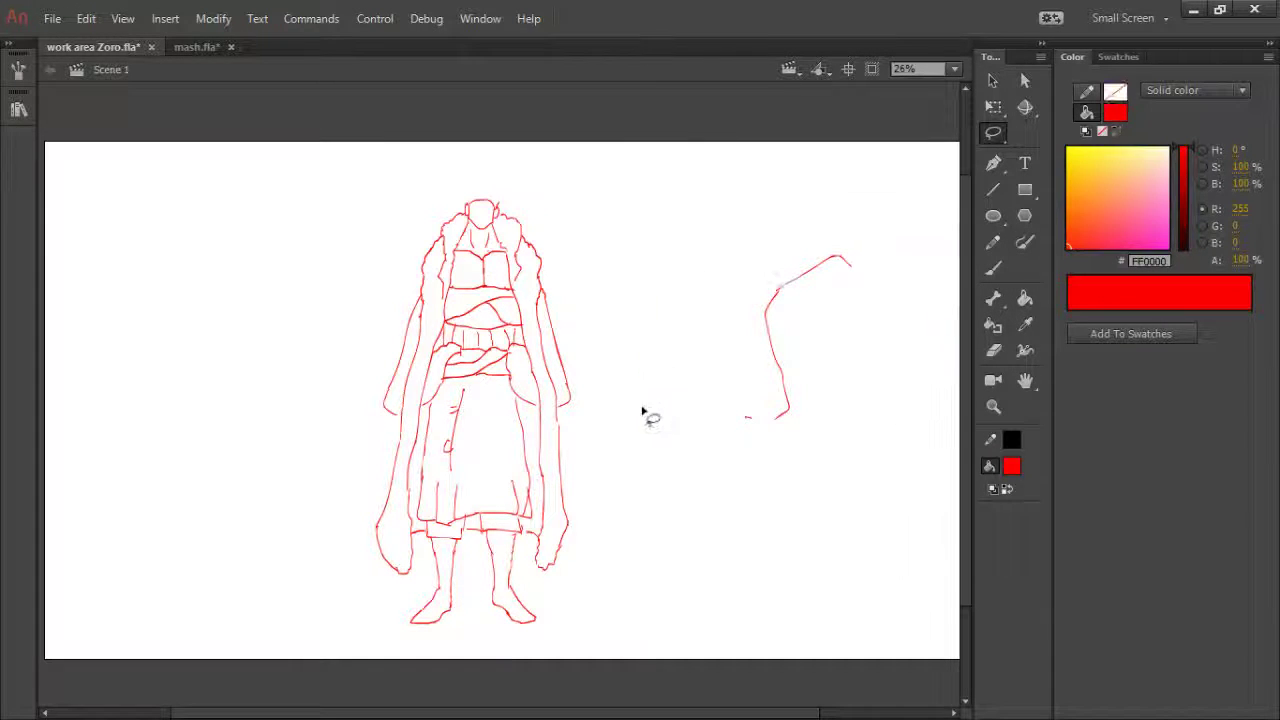
{"action": "key", "text": "q"}
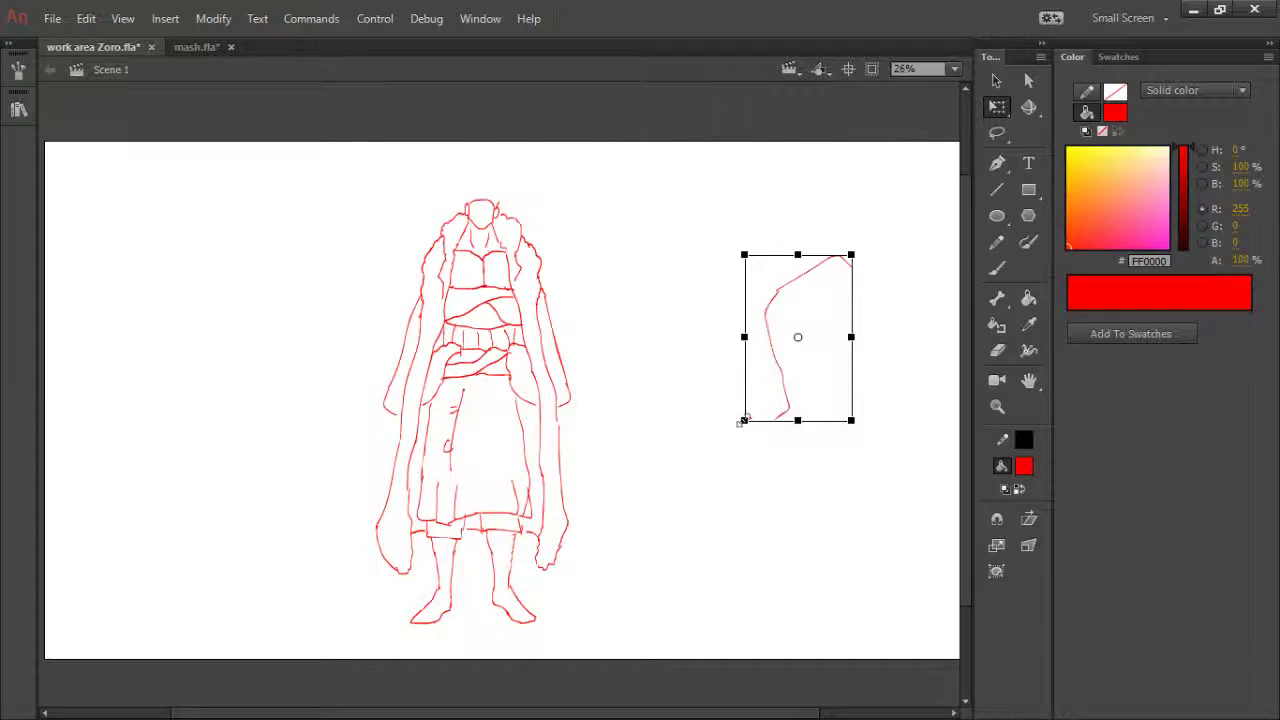
{"action": "left_click_drag", "start_coordinate": [743, 421], "coordinate": [767, 383]}
{"action": "left_click", "coordinate": [740, 431]}
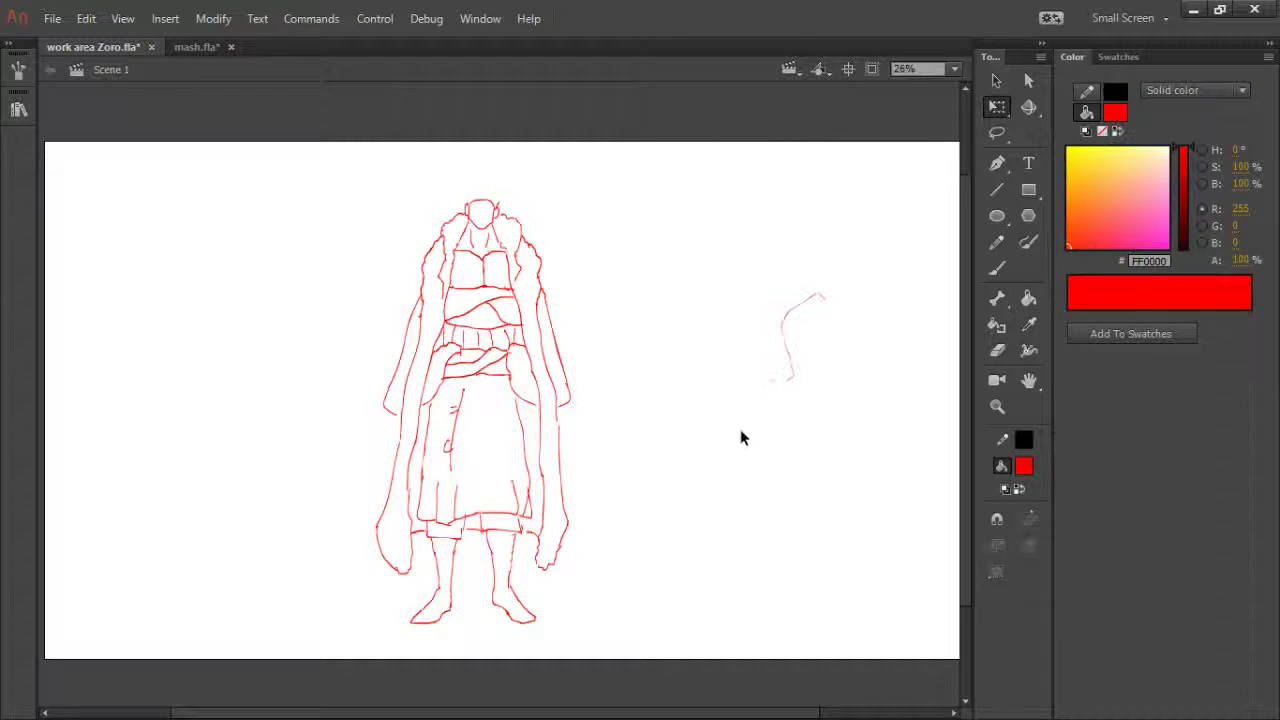
- Draw the mouth line, a short lower-lip line, the flat chin and a long jaw side below the nose outline
{"action": "key", "text": "z"}
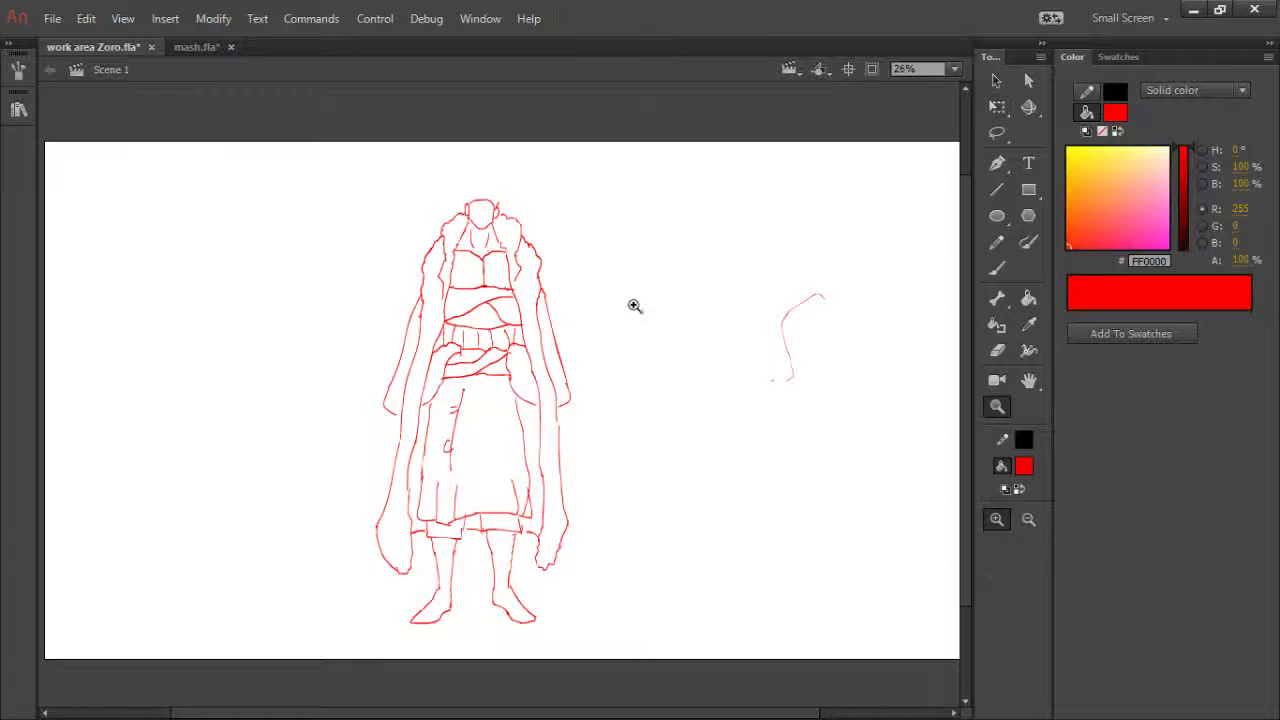
{"action": "left_click_drag", "start_coordinate": [609, 234], "coordinate": [949, 531]}
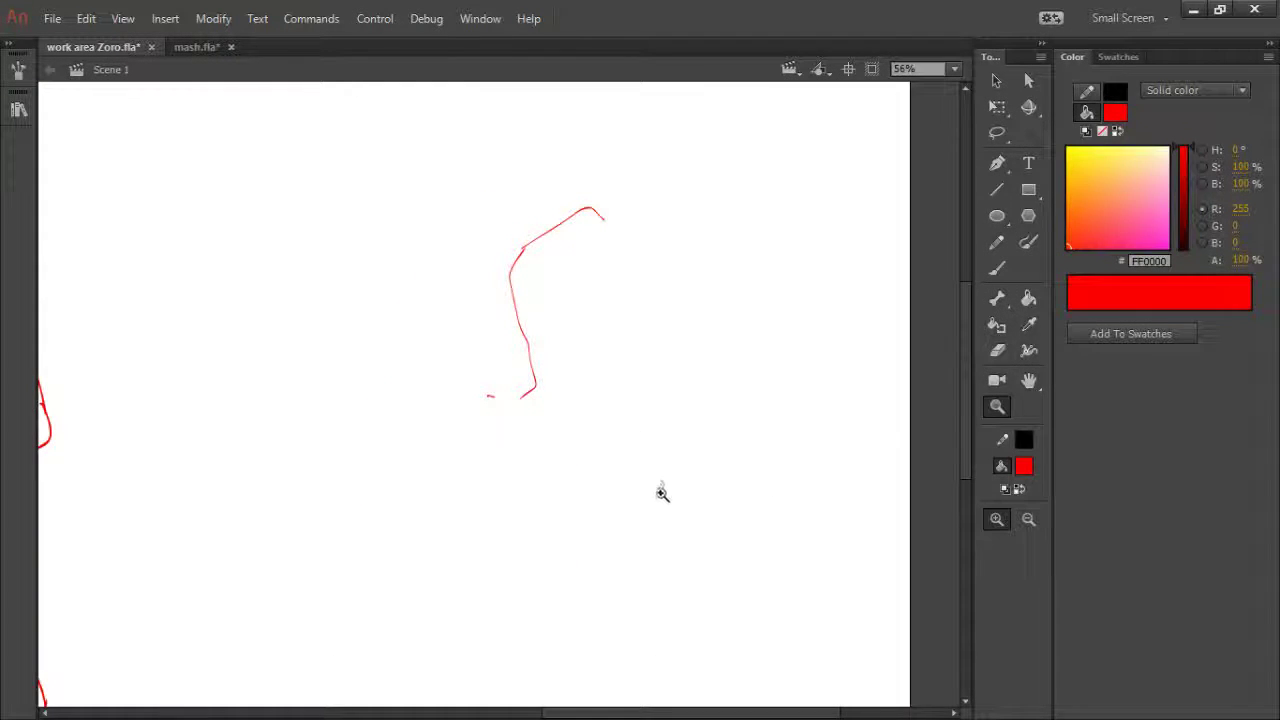
{"action": "left_click", "coordinate": [997, 270]}
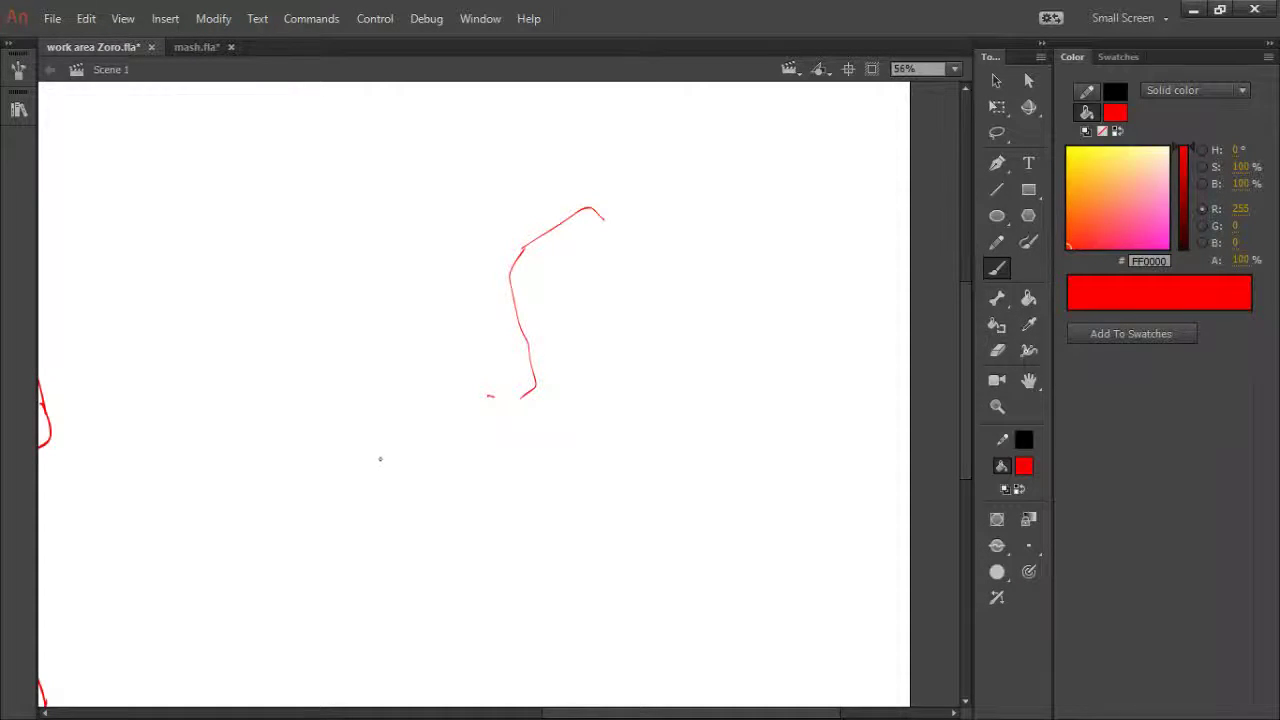
{"action": "left_click_drag", "start_coordinate": [388, 456], "coordinate": [562, 457]}
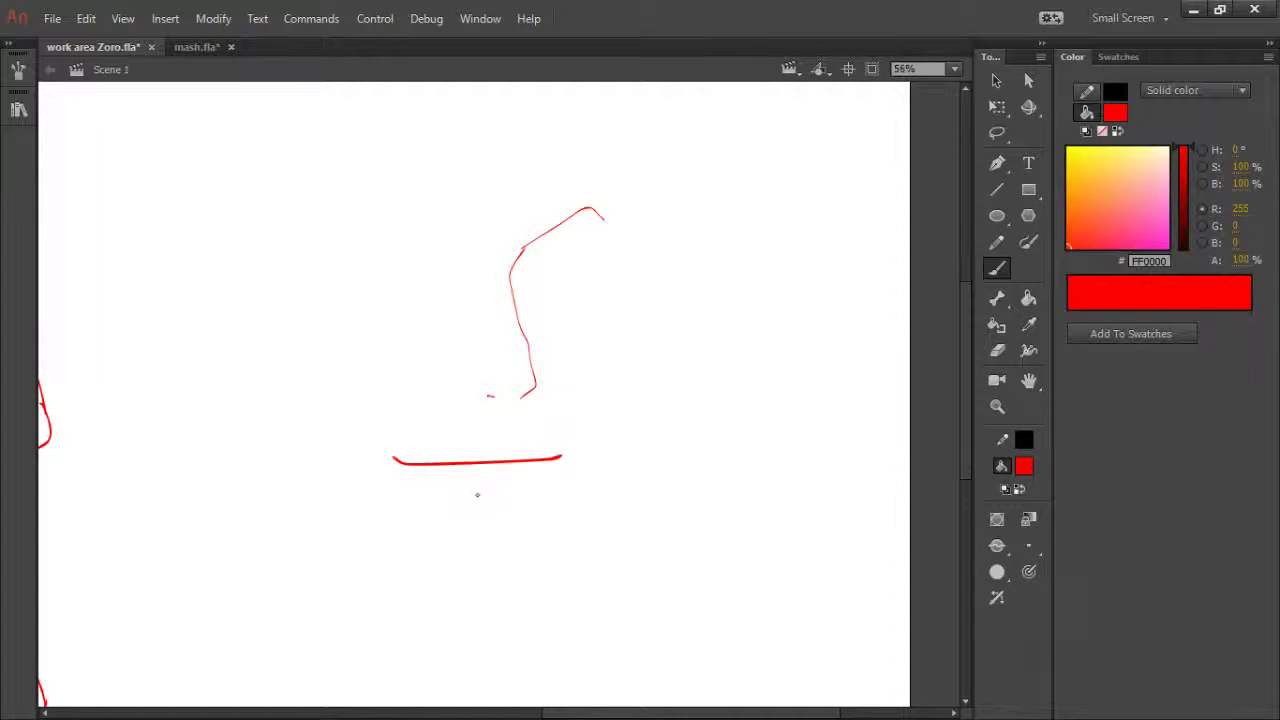
{"action": "left_click_drag", "start_coordinate": [449, 503], "coordinate": [532, 496]}
{"action": "left_click_drag", "start_coordinate": [438, 592], "coordinate": [569, 589]}
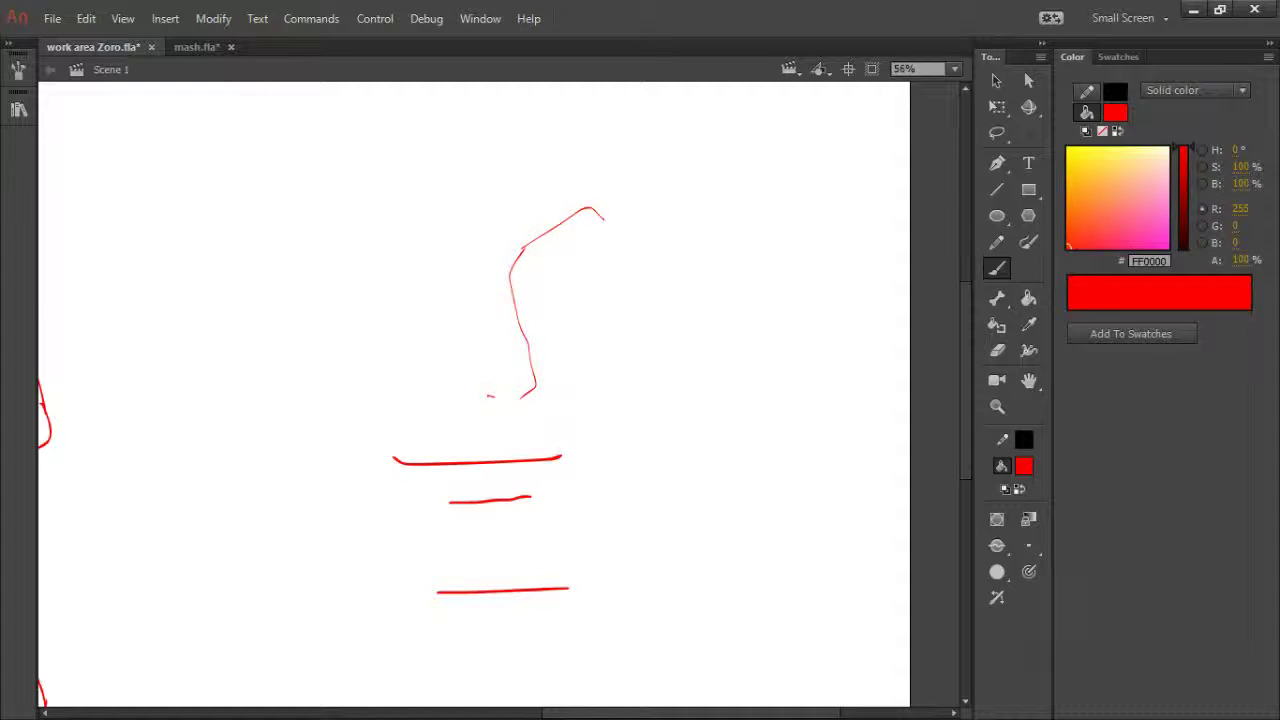
{"action": "mouse_move", "coordinate": [642, 372]}
{"action": "left_mouse_down"}
{"action": "mouse_move", "coordinate": [598, 540]}
{"action": "mouse_move", "coordinate": [570, 588]}
{"action": "left_mouse_up"}
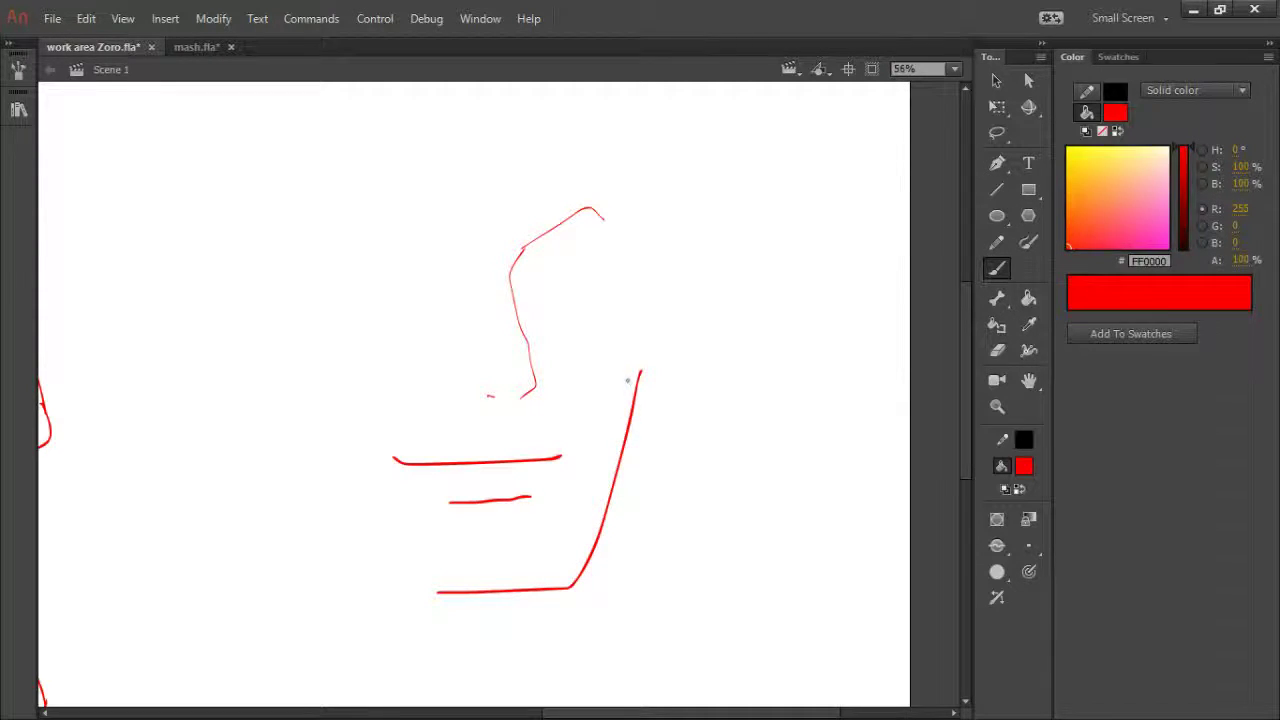
- Draw the far side of the face from the temple down past the cheek, undoing the misplaced strokes
{"action": "key", "text": "h"}
{"action": "left_click_drag", "start_coordinate": [689, 371], "coordinate": [646, 431]}
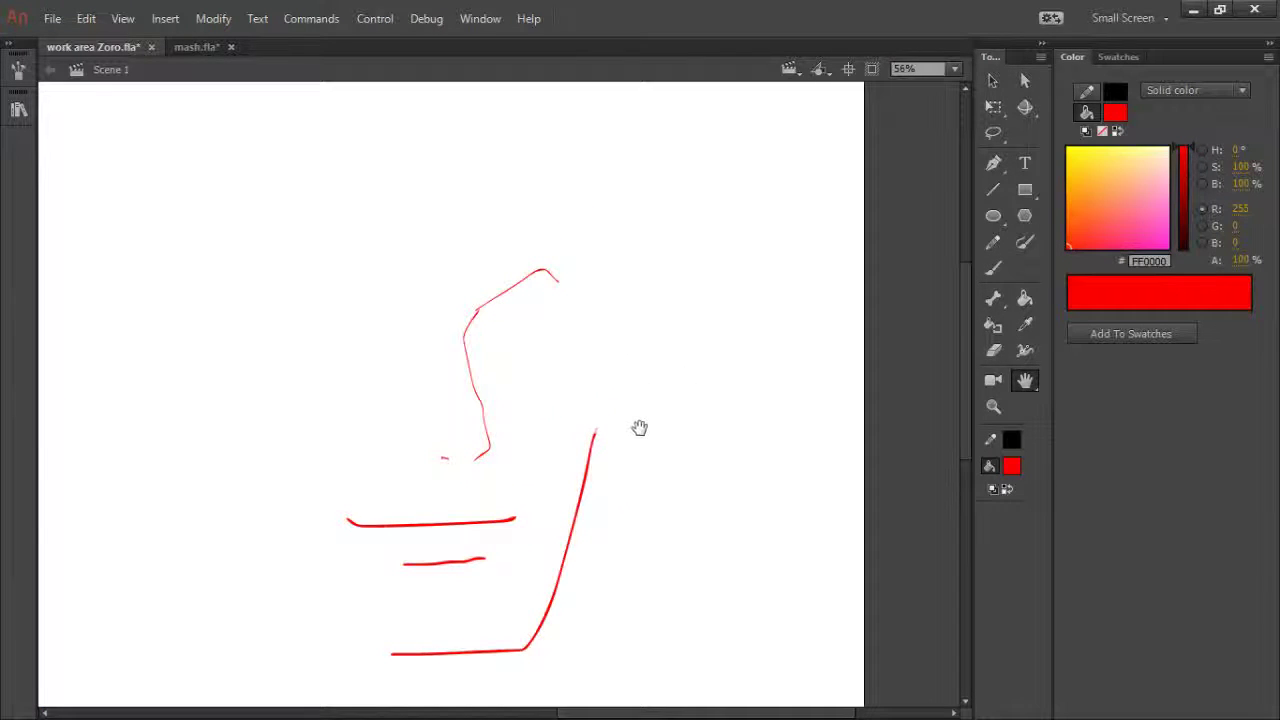
{"action": "key", "text": "b"}
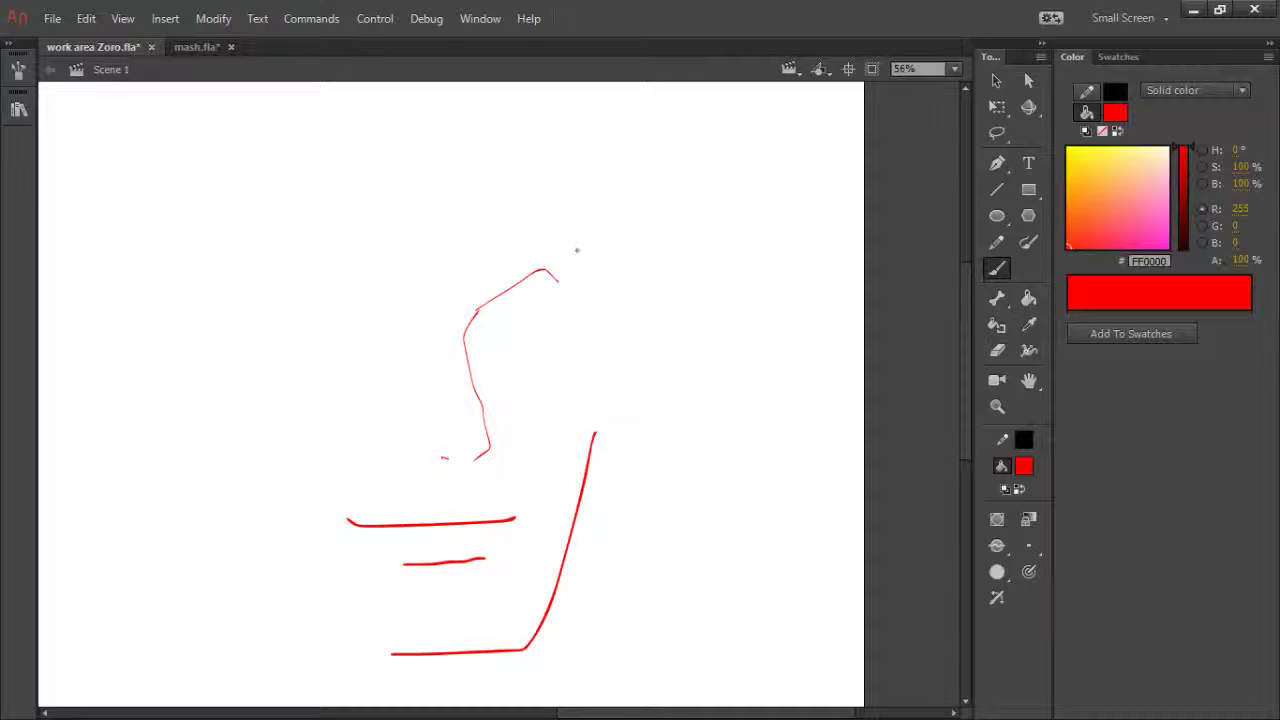
{"action": "left_click_drag", "start_coordinate": [580, 243], "coordinate": [594, 398]}
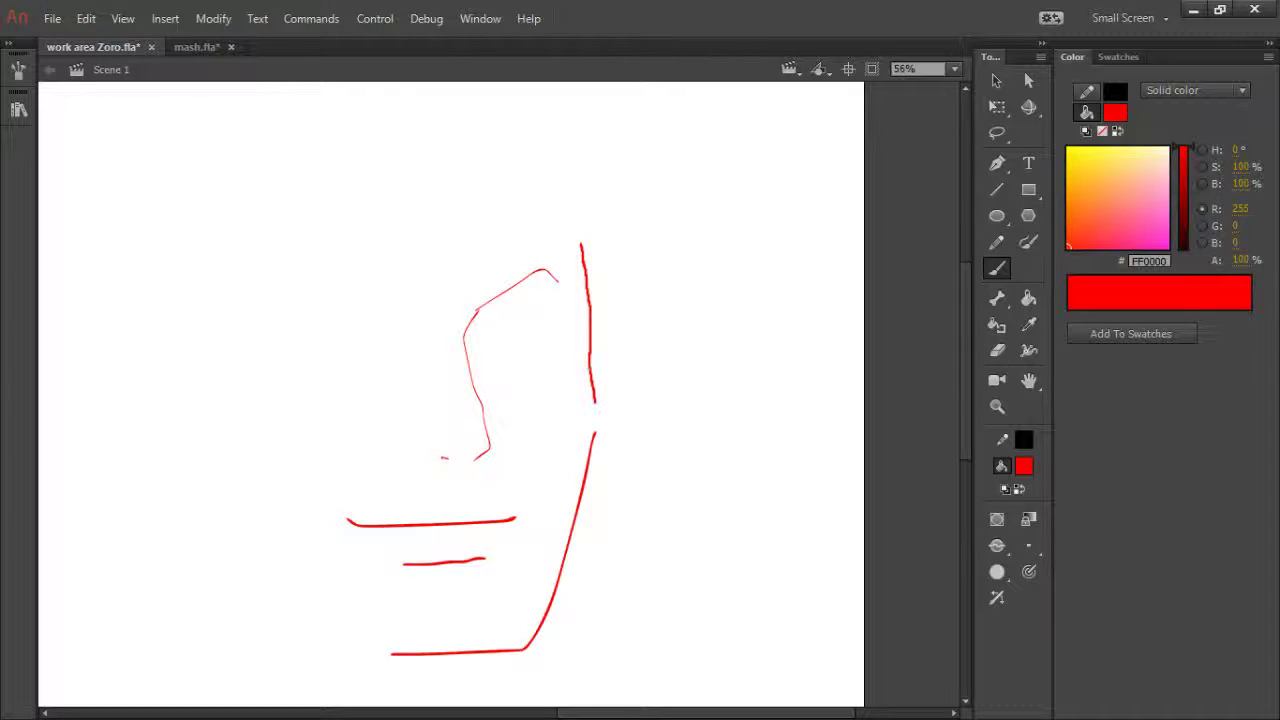
{"action": "key", "text": "ctrl+z"}
{"action": "mouse_move", "coordinate": [580, 242]}
{"action": "left_mouse_down"}
{"action": "mouse_move", "coordinate": [594, 322]}
{"action": "mouse_move", "coordinate": [578, 433]}
{"action": "left_mouse_up"}
{"action": "key", "text": "ctrl+z"}
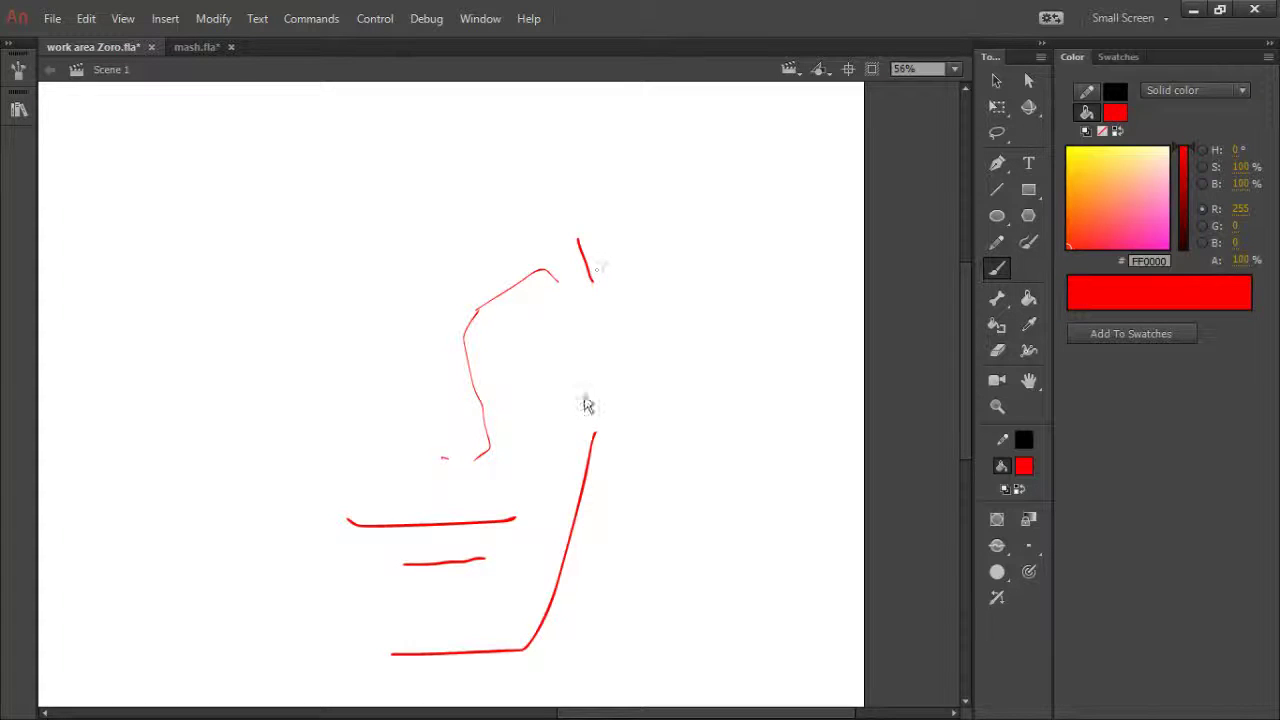
{"action": "key", "text": "ctrl+z"}
{"action": "mouse_move", "coordinate": [585, 248]}
{"action": "left_mouse_down"}
{"action": "mouse_move", "coordinate": [598, 302]}
{"action": "mouse_move", "coordinate": [588, 427]}
{"action": "mouse_move", "coordinate": [546, 603]}
{"action": "mouse_move", "coordinate": [569, 529]}
{"action": "left_mouse_up"}
- Erase the old far-side jaw line and redraw it in angled strokes from the cheek down to the chin
{"action": "key", "text": "e"}
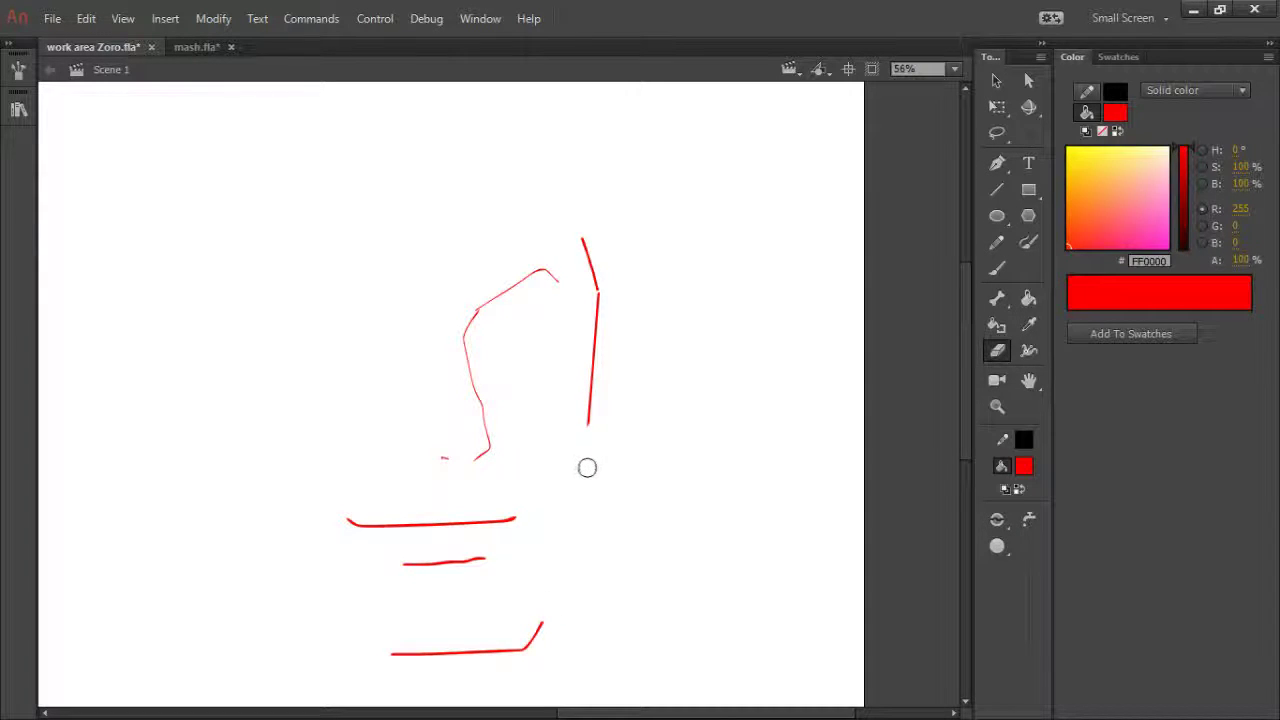
{"action": "key", "text": "b"}
{"action": "left_click_drag", "start_coordinate": [588, 430], "coordinate": [554, 569]}
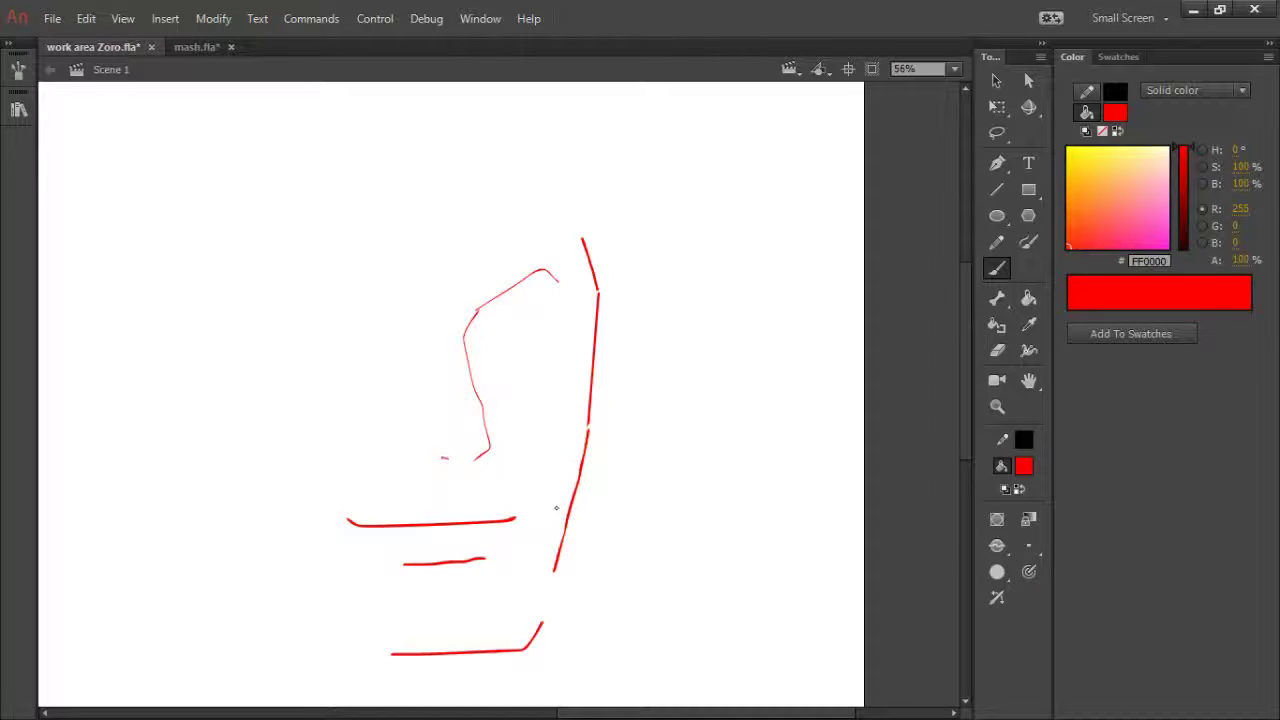
{"action": "key", "text": "ctrl+z"}
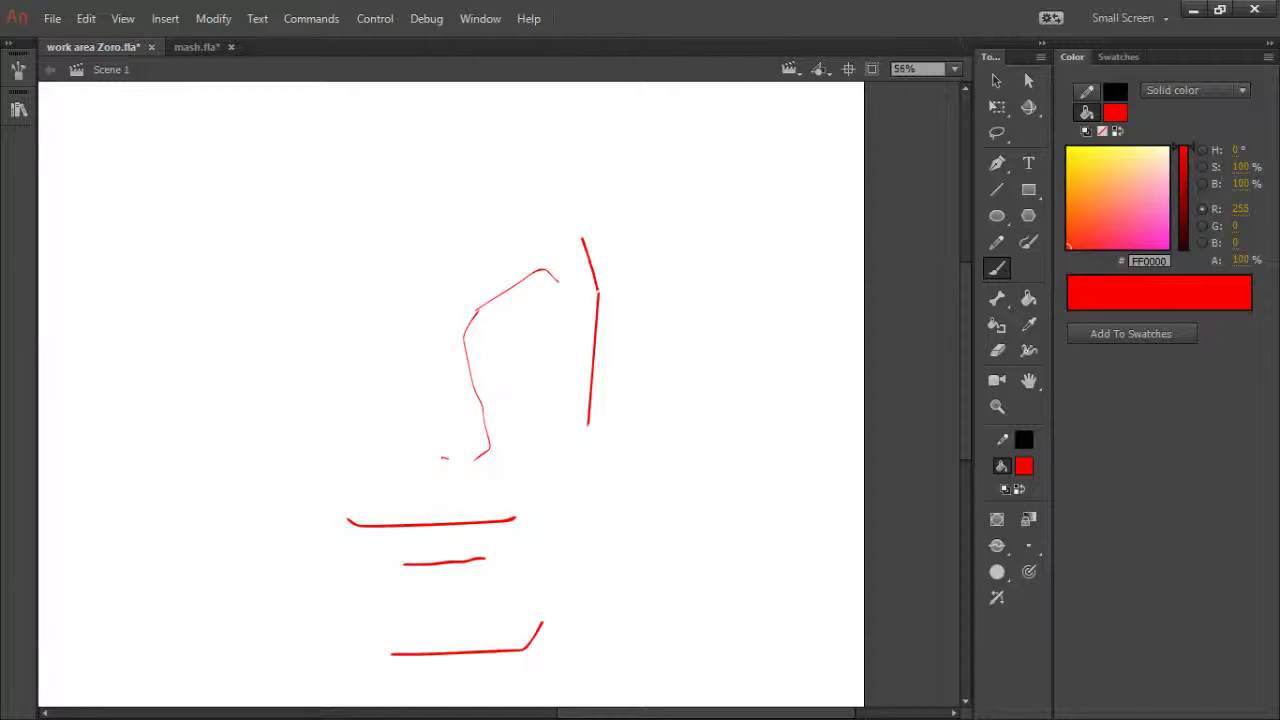
{"action": "left_click_drag", "start_coordinate": [587, 423], "coordinate": [545, 607]}
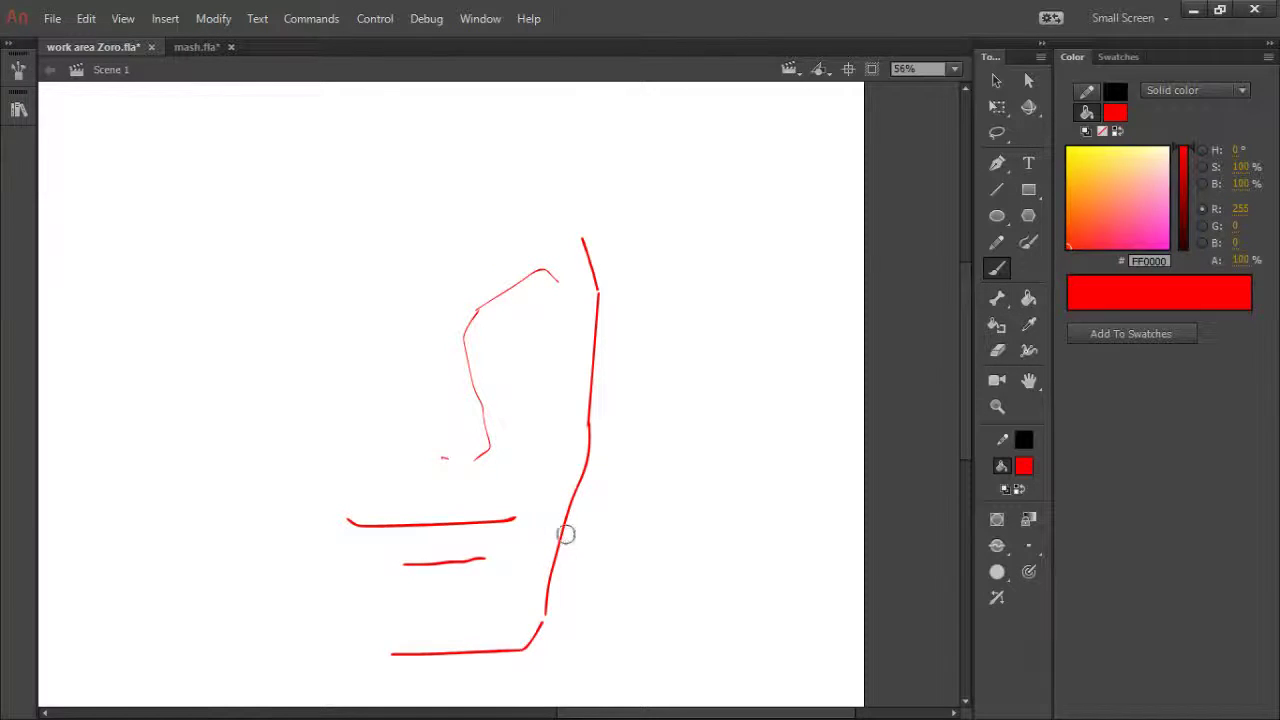
{"action": "key", "text": "e"}
{"action": "mouse_move", "coordinate": [566, 531]}
{"action": "left_mouse_down"}
{"action": "mouse_move", "coordinate": [563, 520]}
{"action": "mouse_move", "coordinate": [543, 606]}
{"action": "mouse_move", "coordinate": [566, 533]}
{"action": "left_mouse_up"}
{"action": "key", "text": "b"}
{"action": "left_click_drag", "start_coordinate": [581, 481], "coordinate": [552, 563]}
{"action": "key", "text": "ctrl+z"}
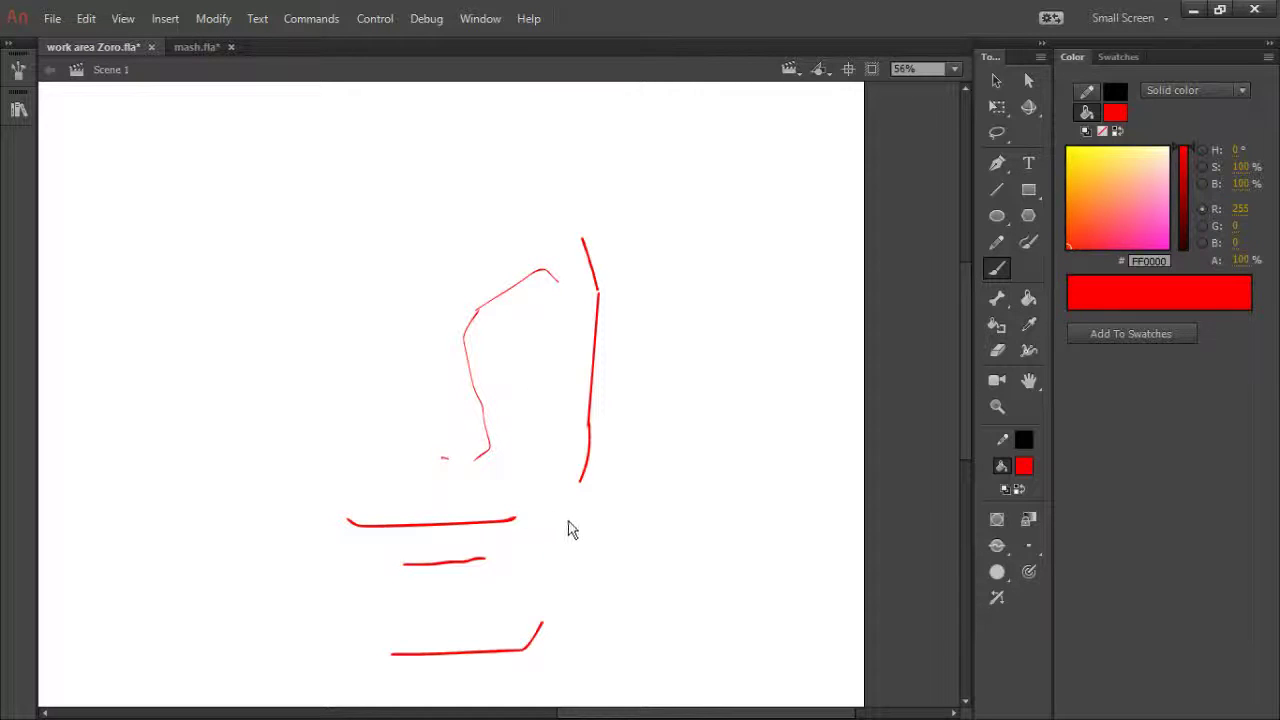
{"action": "left_click_drag", "start_coordinate": [582, 486], "coordinate": [528, 646]}
- Draw the near jaw line from the chin up to the cheek and continue it to where the ear attaches
{"action": "mouse_move", "coordinate": [391, 654]}
{"action": "left_mouse_down"}
{"action": "mouse_move", "coordinate": [216, 528]}
{"action": "mouse_move", "coordinate": [267, 537]}
{"action": "mouse_move", "coordinate": [211, 544]}
{"action": "mouse_move", "coordinate": [254, 502]}
{"action": "mouse_move", "coordinate": [251, 520]}
{"action": "mouse_move", "coordinate": [305, 538]}
{"action": "mouse_move", "coordinate": [226, 534]}
{"action": "mouse_move", "coordinate": [323, 559]}
{"action": "mouse_move", "coordinate": [366, 587]}
{"action": "mouse_move", "coordinate": [366, 520]}
{"action": "left_mouse_up"}
{"action": "key", "text": "e"}
{"action": "key", "text": "h"}
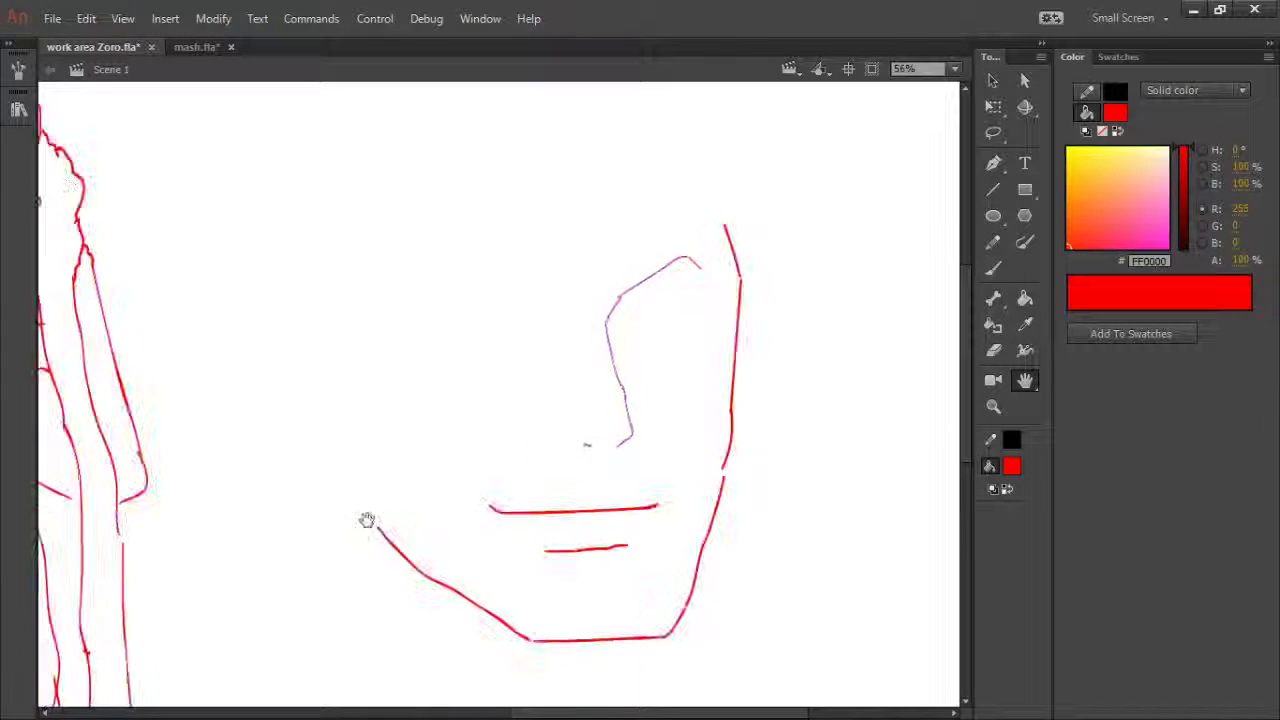
{"action": "key", "text": "b"}
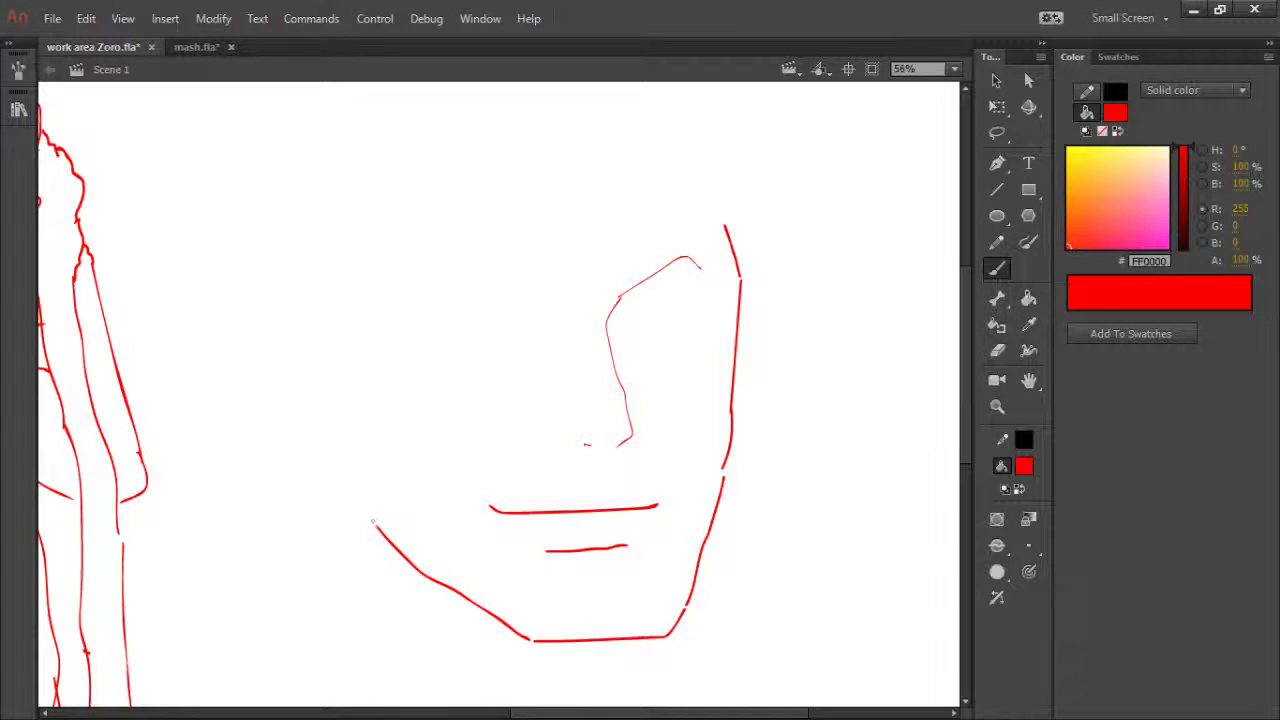
{"action": "left_click_drag", "start_coordinate": [351, 438], "coordinate": [372, 525]}
- Sketch a slanted ear on the near side of the head, undoing the first shape, and add a pointed sideburn beside it
{"action": "mouse_move", "coordinate": [340, 425]}
{"action": "left_mouse_down"}
{"action": "mouse_move", "coordinate": [314, 478]}
{"action": "mouse_move", "coordinate": [328, 520]}
{"action": "mouse_move", "coordinate": [374, 527]}
{"action": "left_mouse_up"}
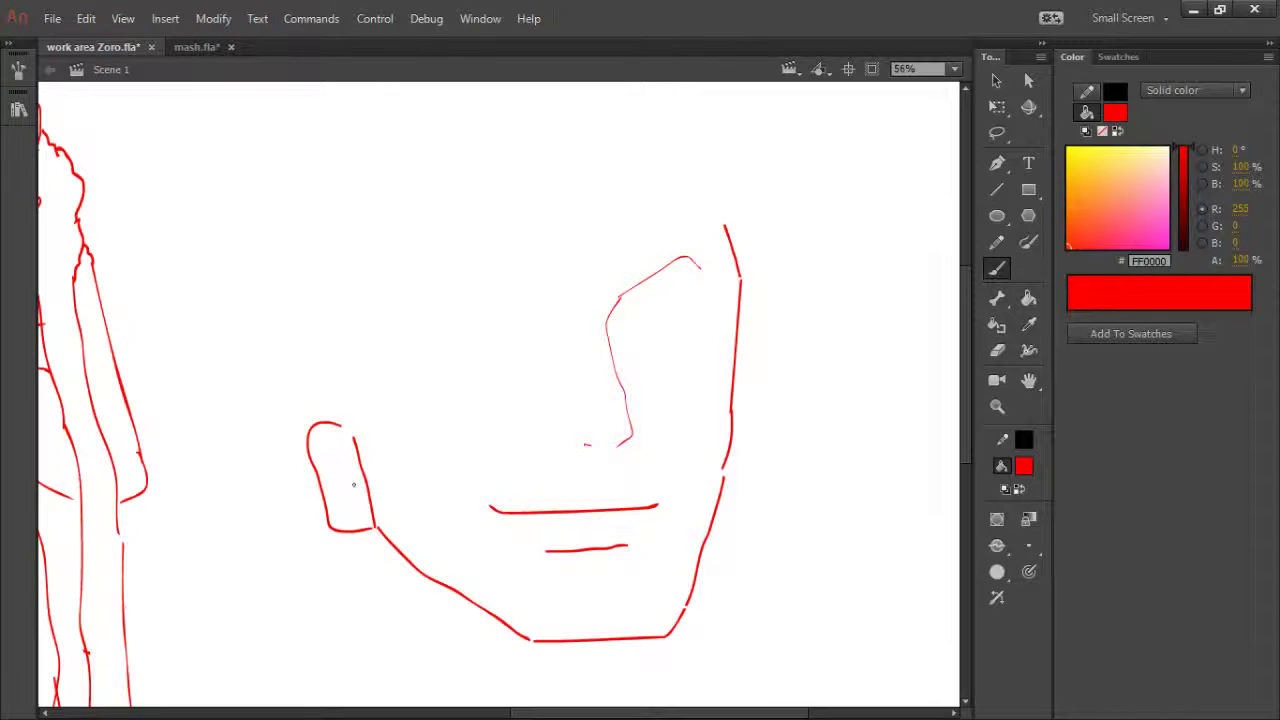
{"action": "key", "text": "ctrl+z"}
{"action": "key", "text": "ctrl+z"}
{"action": "mouse_move", "coordinate": [318, 389]}
{"action": "left_mouse_down"}
{"action": "mouse_move", "coordinate": [287, 398]}
{"action": "mouse_move", "coordinate": [313, 468]}
{"action": "mouse_move", "coordinate": [354, 490]}
{"action": "left_mouse_up"}
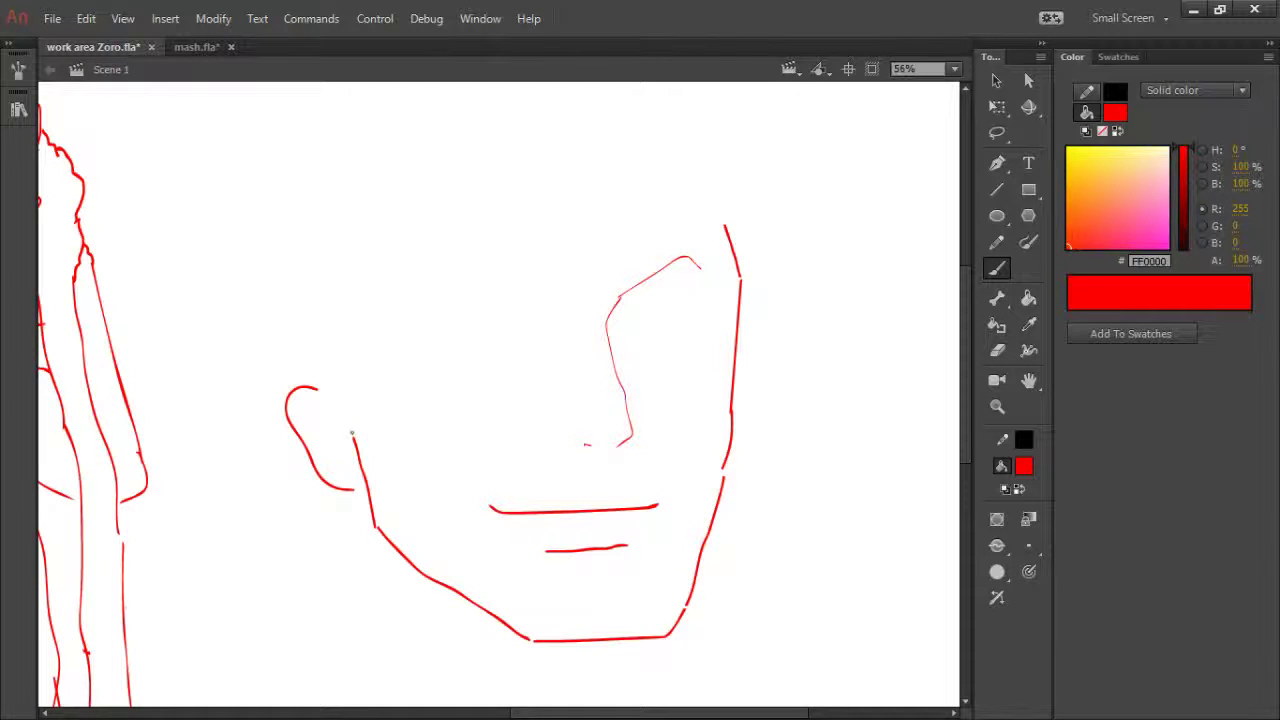
{"action": "left_click_drag", "start_coordinate": [352, 440], "coordinate": [326, 378]}
{"action": "mouse_move", "coordinate": [355, 440]}
{"action": "left_mouse_down"}
{"action": "mouse_move", "coordinate": [374, 441]}
{"action": "mouse_move", "coordinate": [365, 361]}
{"action": "left_mouse_up"}
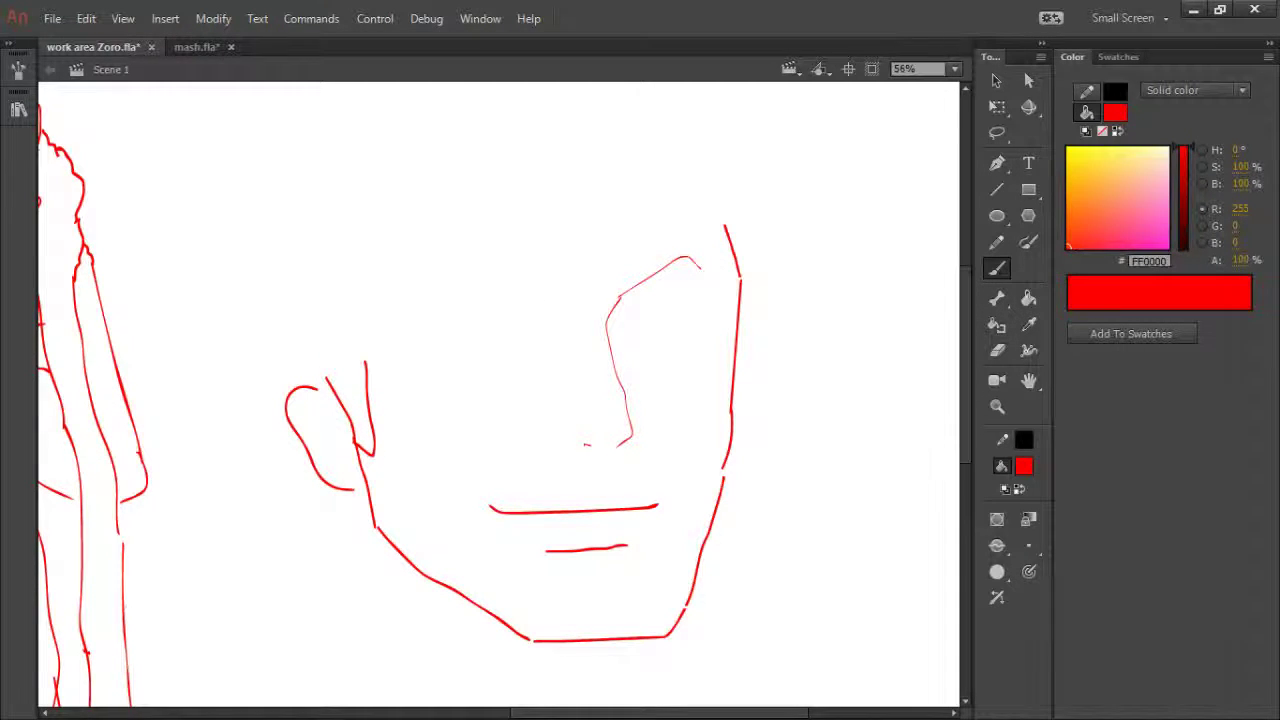
- Draw the curved near eyebrow and a narrow eye outline beneath it, undoing the first eyelid stroke
{"action": "mouse_move", "coordinate": [553, 279]}
{"action": "left_mouse_down"}
{"action": "mouse_move", "coordinate": [559, 311]}
{"action": "mouse_move", "coordinate": [531, 318]}
{"action": "mouse_move", "coordinate": [446, 293]}
{"action": "mouse_move", "coordinate": [411, 337]}
{"action": "left_mouse_up"}
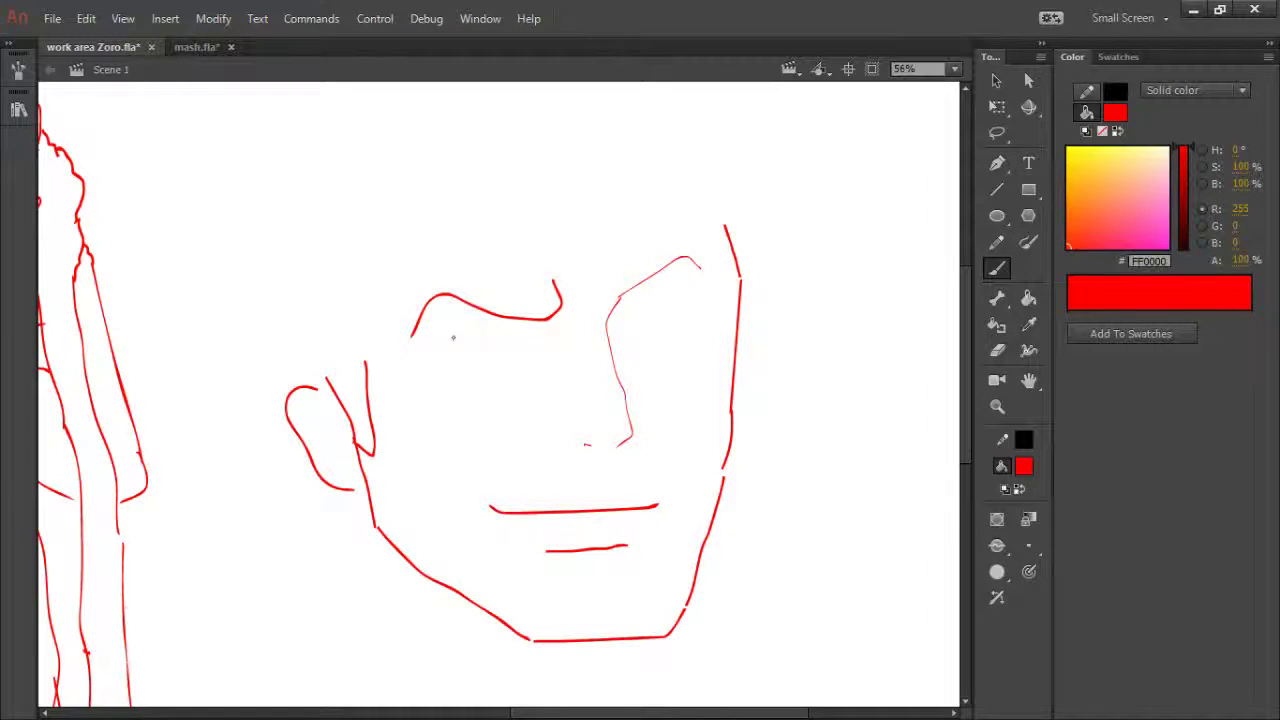
{"action": "left_click_drag", "start_coordinate": [449, 343], "coordinate": [517, 340]}
{"action": "key", "text": "ctrl+z"}
{"action": "left_click_drag", "start_coordinate": [452, 335], "coordinate": [542, 337]}
{"action": "mouse_move", "coordinate": [444, 334]}
{"action": "left_mouse_down"}
{"action": "mouse_move", "coordinate": [496, 360]}
{"action": "mouse_move", "coordinate": [538, 356]}
{"action": "mouse_move", "coordinate": [541, 338]}
{"action": "left_mouse_up"}
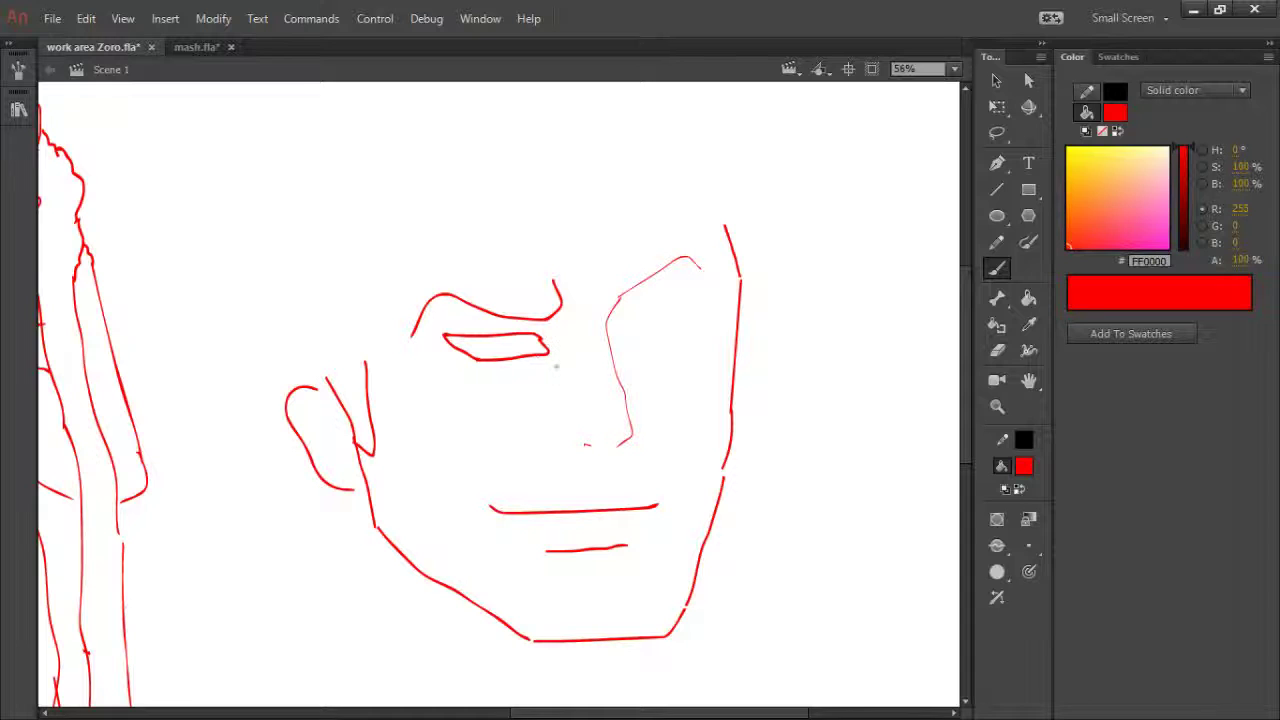
{"action": "mouse_move", "coordinate": [623, 323]}
{"action": "left_mouse_down"}
{"action": "mouse_move", "coordinate": [688, 300]}
{"action": "mouse_move", "coordinate": [695, 325]}
{"action": "mouse_move", "coordinate": [622, 340]}
{"action": "mouse_move", "coordinate": [642, 338]}
{"action": "mouse_move", "coordinate": [692, 312]}
{"action": "left_mouse_up"}
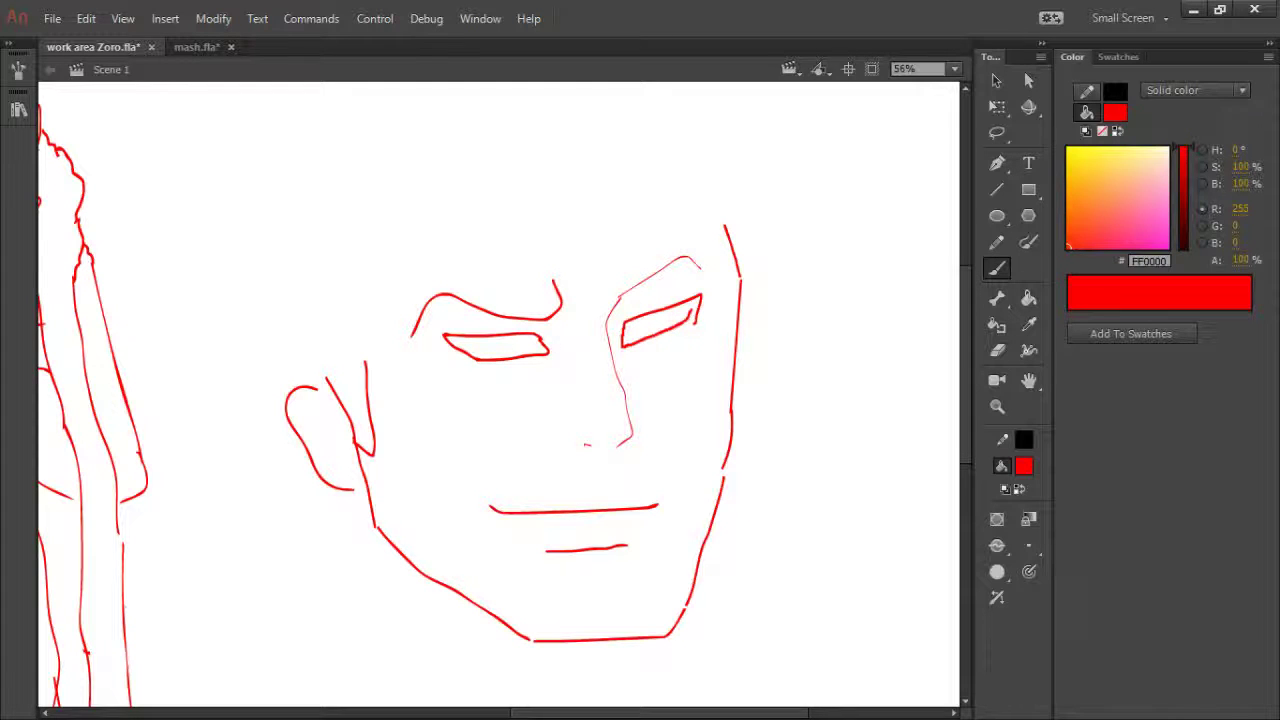
{"action": "left_click_drag", "start_coordinate": [487, 339], "coordinate": [509, 337]}
{"action": "key", "text": "ctrl+z"}
{"action": "key", "text": "ctrl+z"}
{"action": "key", "text": "ctrl+z"}
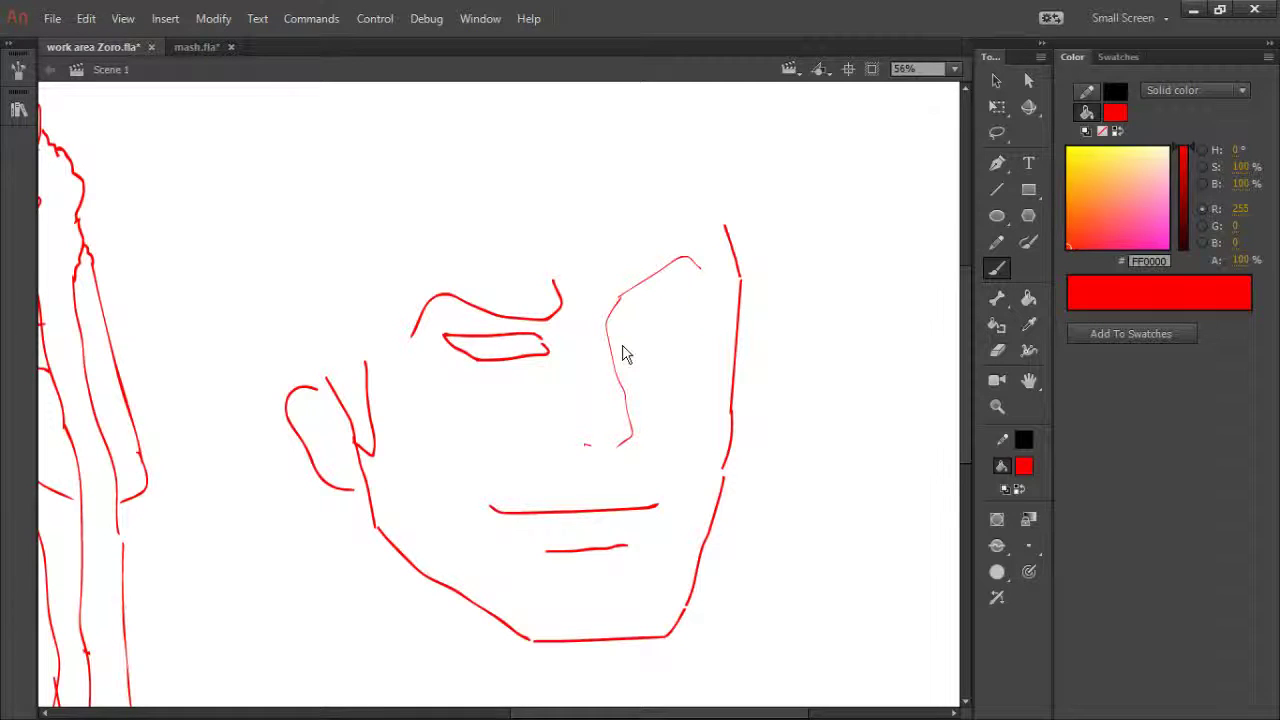
{"action": "key", "text": "ctrl+z"}
{"action": "key", "text": "ctrl+z"}
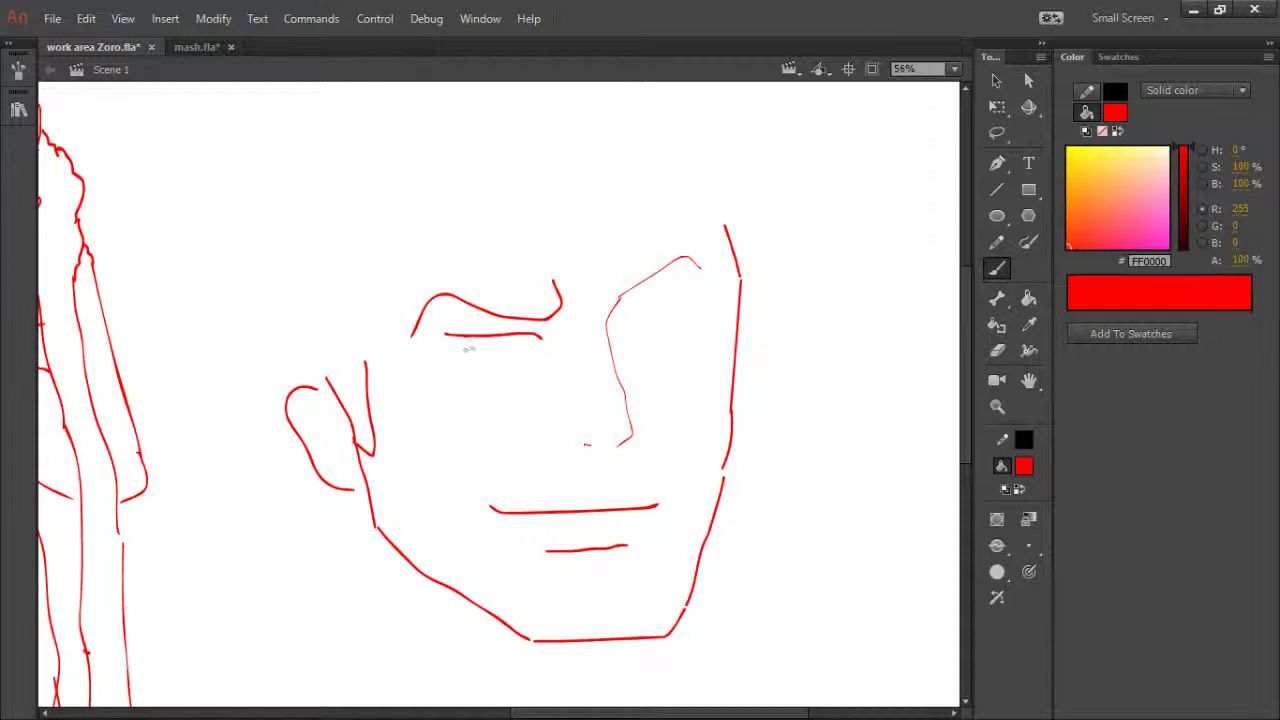
- Select the near eye's upper lid line and nudge it slightly down and outward, away from the nose
{"action": "key", "text": "l"}
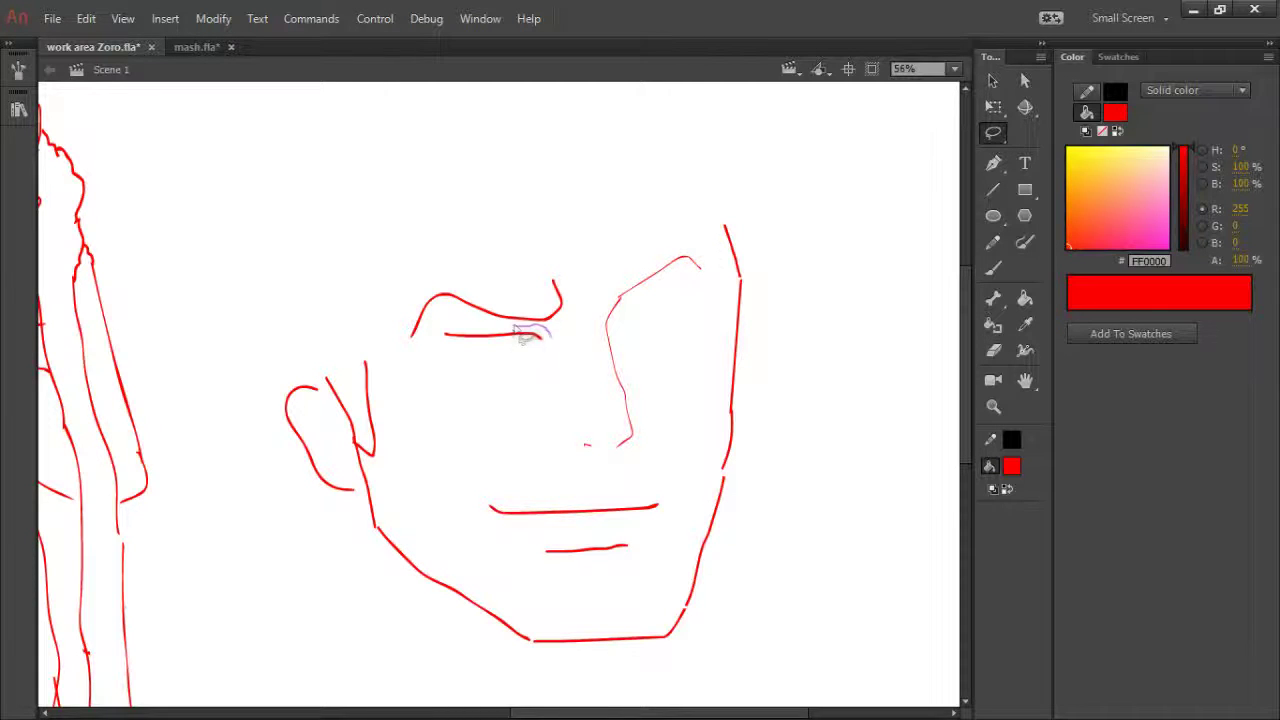
{"action": "mouse_move", "coordinate": [520, 337]}
{"action": "left_mouse_down"}
{"action": "mouse_move", "coordinate": [440, 324]}
{"action": "mouse_move", "coordinate": [438, 358]}
{"action": "mouse_move", "coordinate": [507, 366]}
{"action": "mouse_move", "coordinate": [560, 330]}
{"action": "left_mouse_up"}
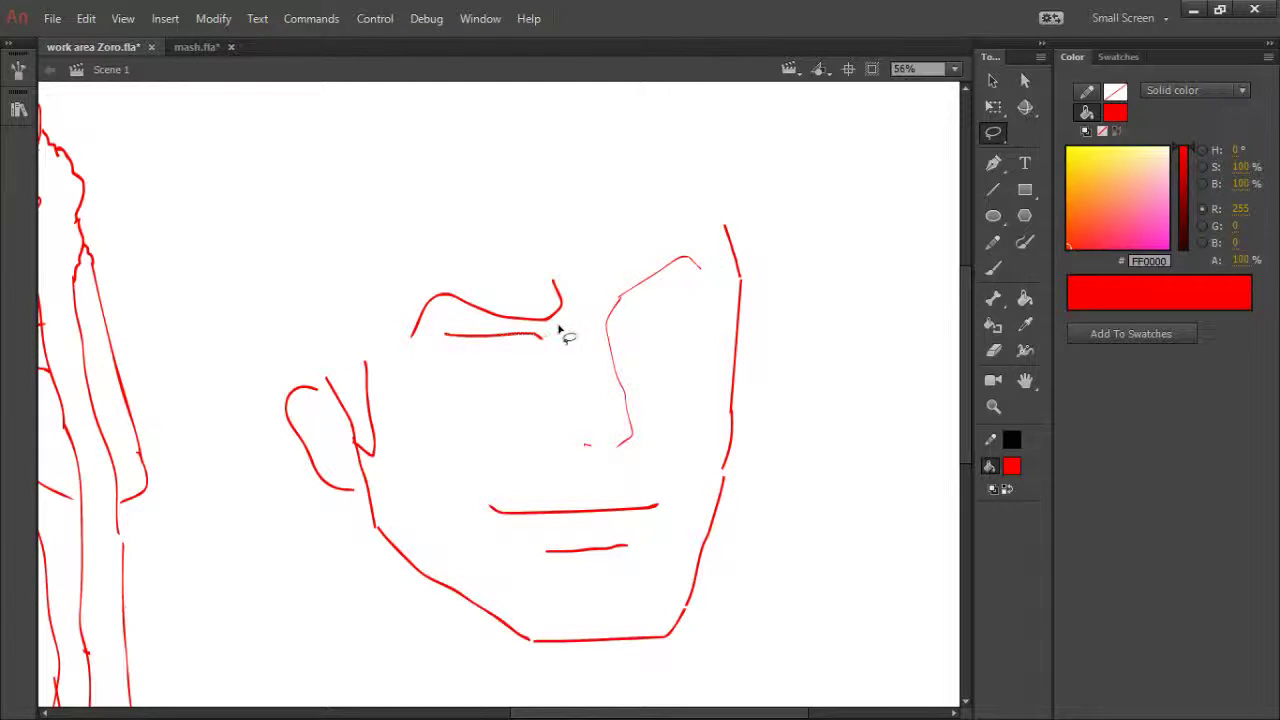
{"action": "key", "text": "Down"}
{"action": "key", "text": "Down"}
{"action": "key", "text": "Down"}
{"action": "key", "text": "Down"}
{"action": "key", "text": "Down"}
{"action": "key", "text": "Down"}
{"action": "key", "text": "Down"}
{"action": "key", "text": "Down"}
{"action": "key", "text": "Down"}
{"action": "key", "text": "Down"}
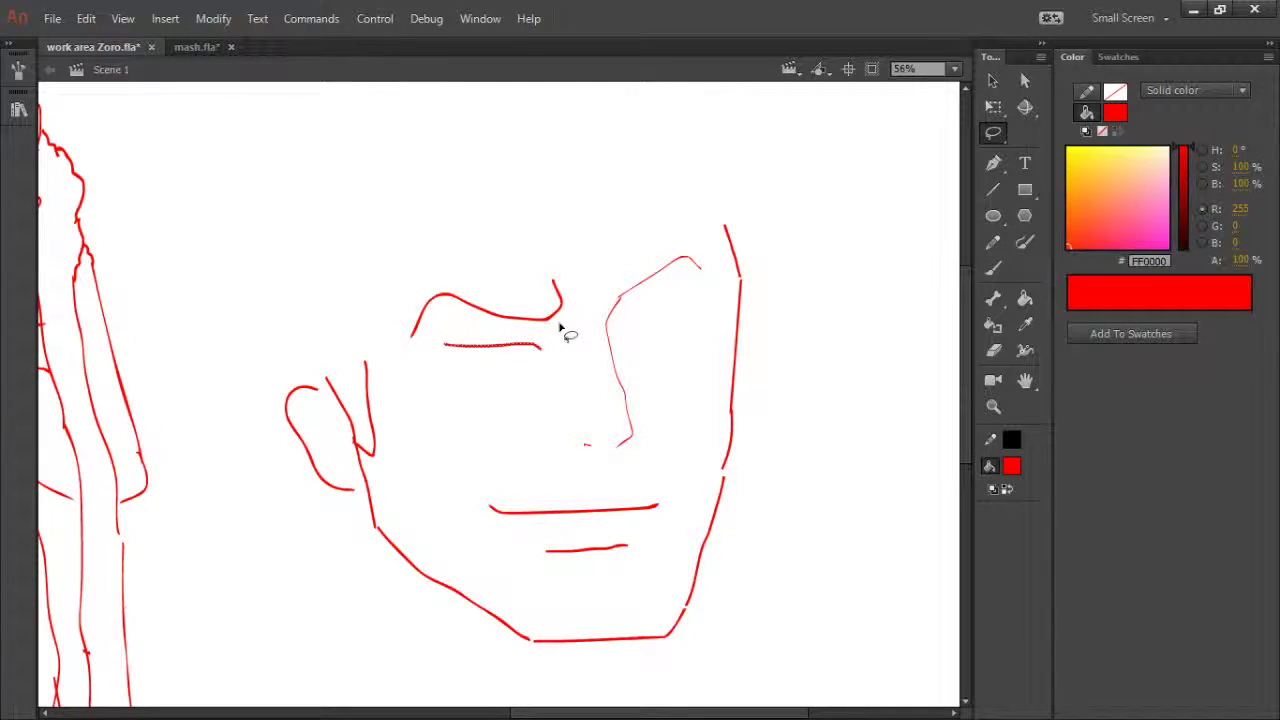
{"action": "key", "text": "Left"}
{"action": "key", "text": "Left"}
{"action": "key", "text": "Left"}
{"action": "key", "text": "Left"}
{"action": "key", "text": "Left"}
{"action": "key", "text": "Left"}
{"action": "key", "text": "Left"}
{"action": "key", "text": "Left"}
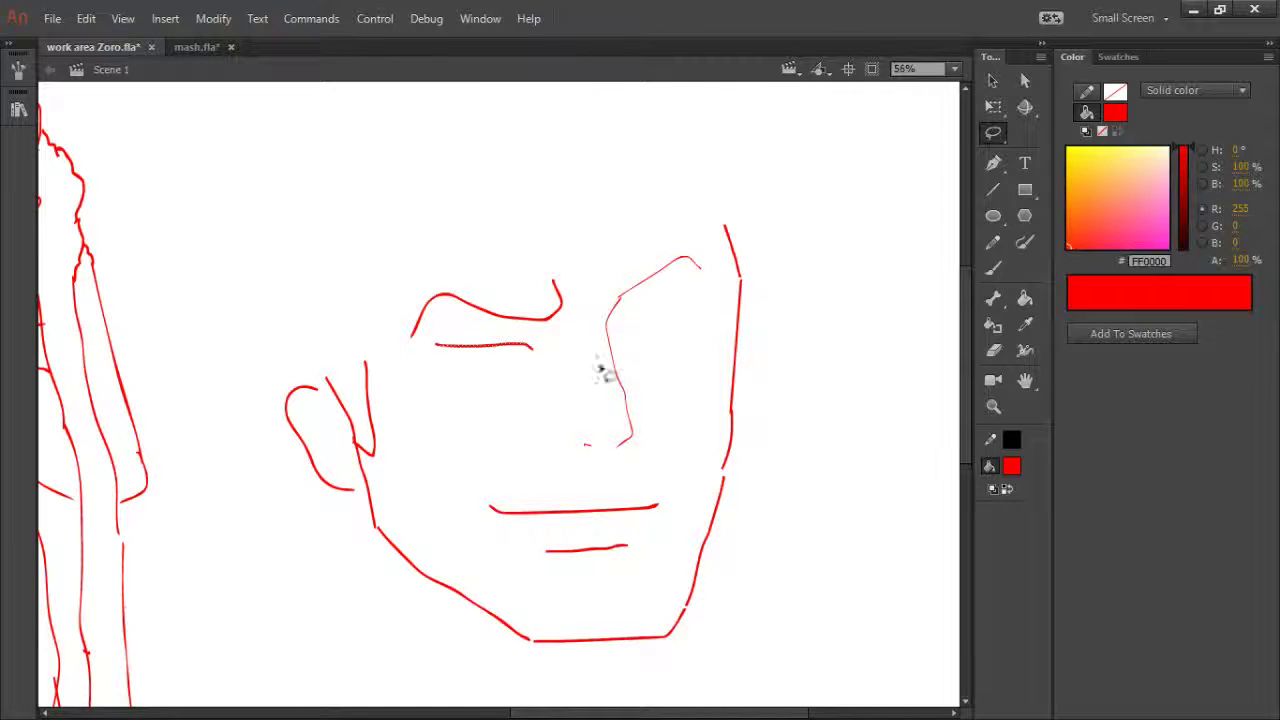
{"action": "left_click", "coordinate": [485, 415]}
- Draw a curved lower lid under the near eye and erase the stray outer end of the lids
{"action": "key", "text": "b"}
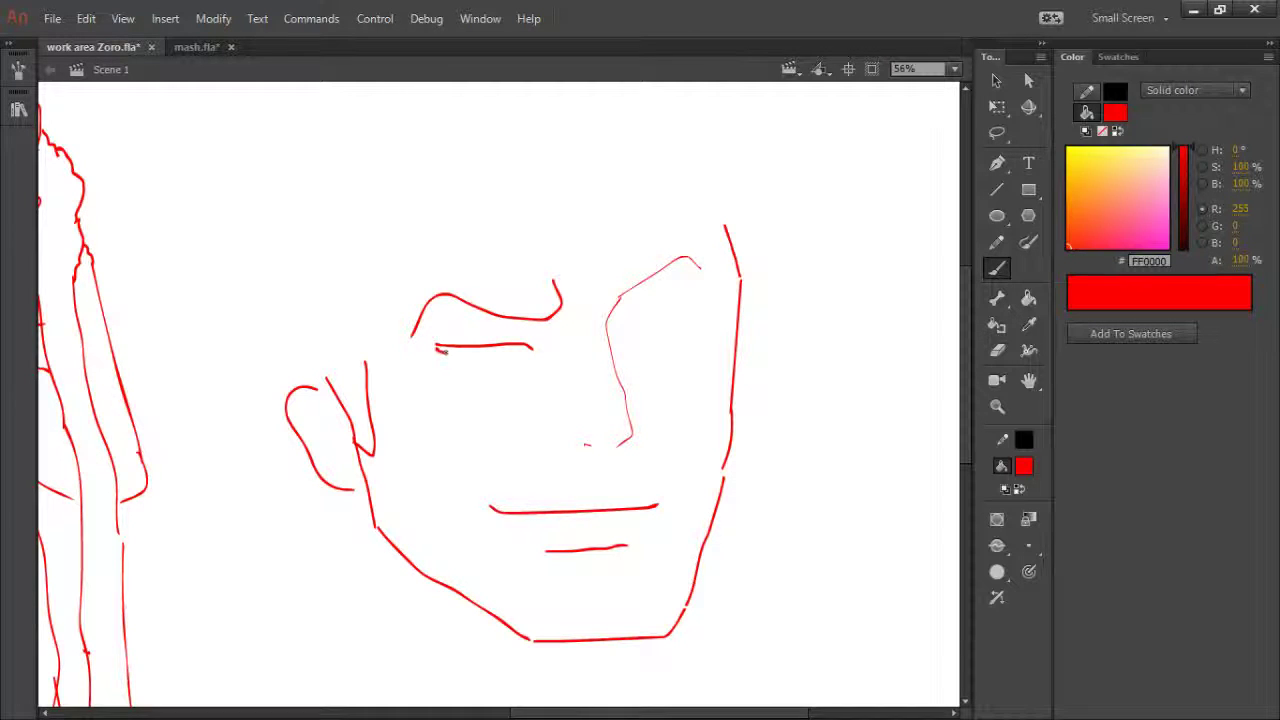
{"action": "mouse_move", "coordinate": [452, 355]}
{"action": "left_mouse_down"}
{"action": "mouse_move", "coordinate": [497, 367]}
{"action": "mouse_move", "coordinate": [535, 350]}
{"action": "left_mouse_up"}
{"action": "key", "text": "e"}
{"action": "left_click_drag", "start_coordinate": [428, 358], "coordinate": [432, 346]}
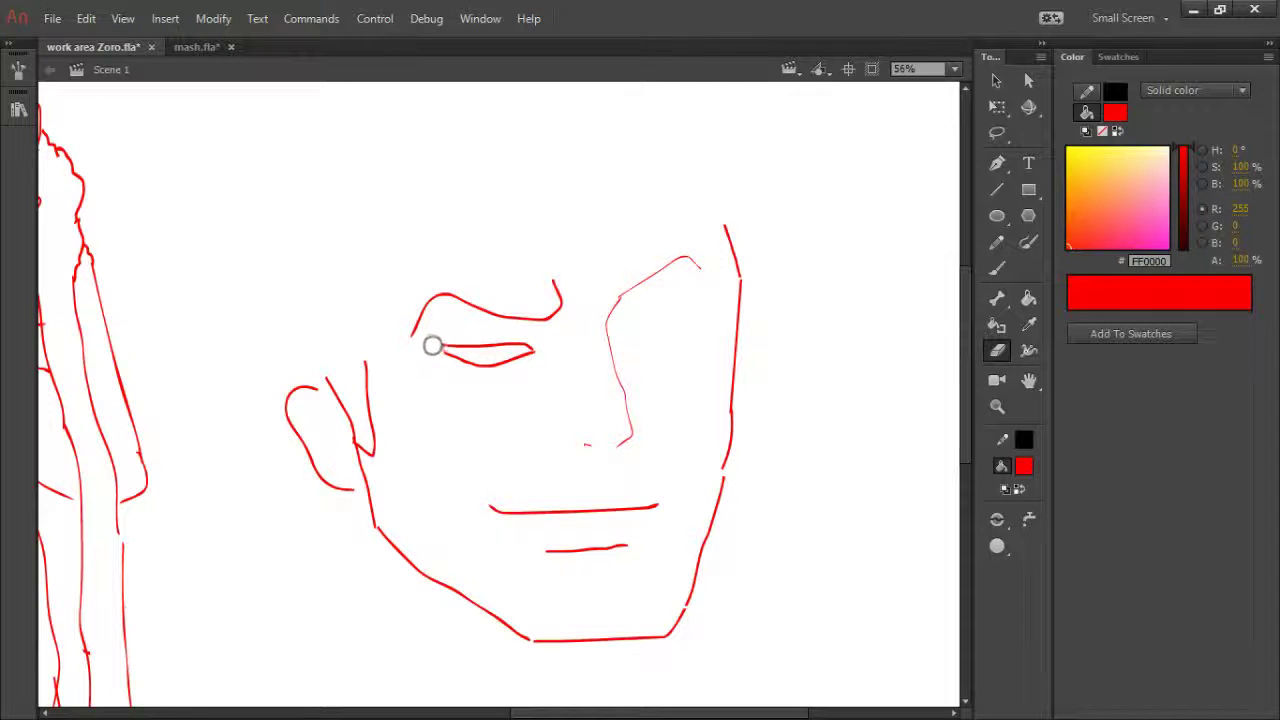
- Fill in a half-hidden iris under the near upper lid and draw the angled far eyebrow over its thin guide line
{"action": "key", "text": "b"}
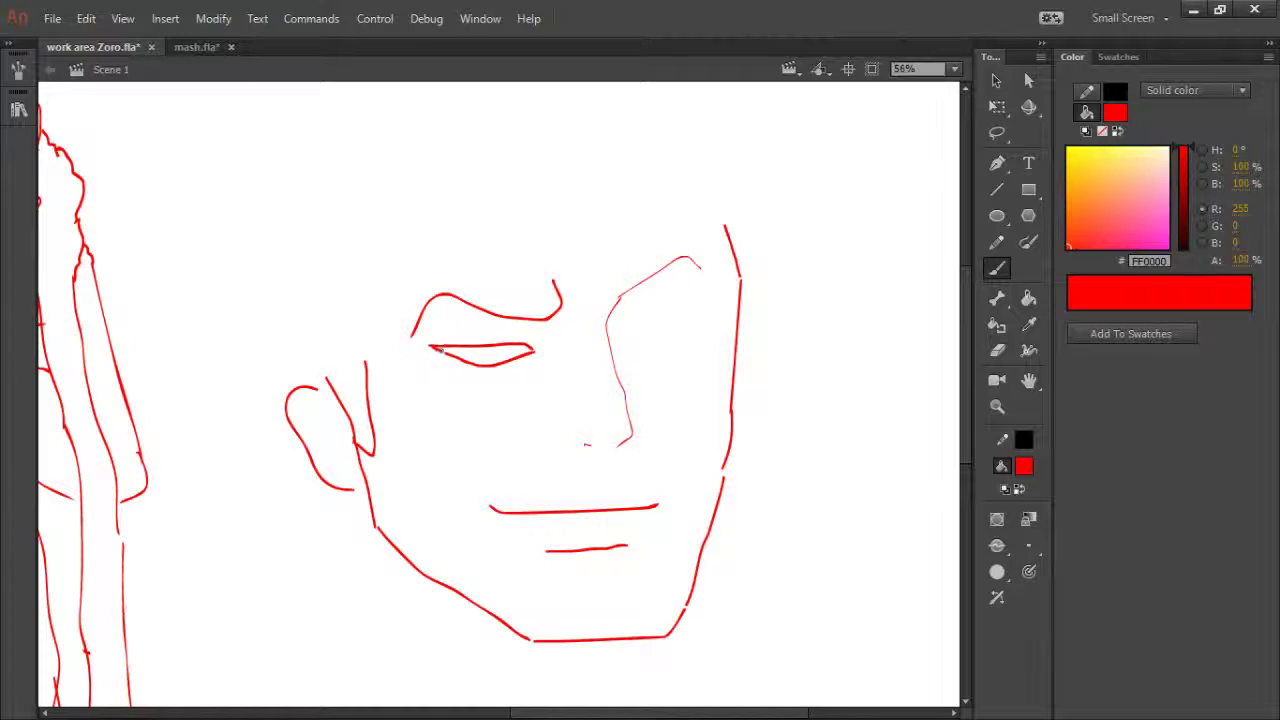
{"action": "left_click_drag", "start_coordinate": [441, 351], "coordinate": [485, 350]}
{"action": "mouse_move", "coordinate": [616, 302]}
{"action": "left_mouse_down"}
{"action": "mouse_move", "coordinate": [686, 260]}
{"action": "mouse_move", "coordinate": [706, 274]}
{"action": "left_mouse_up"}
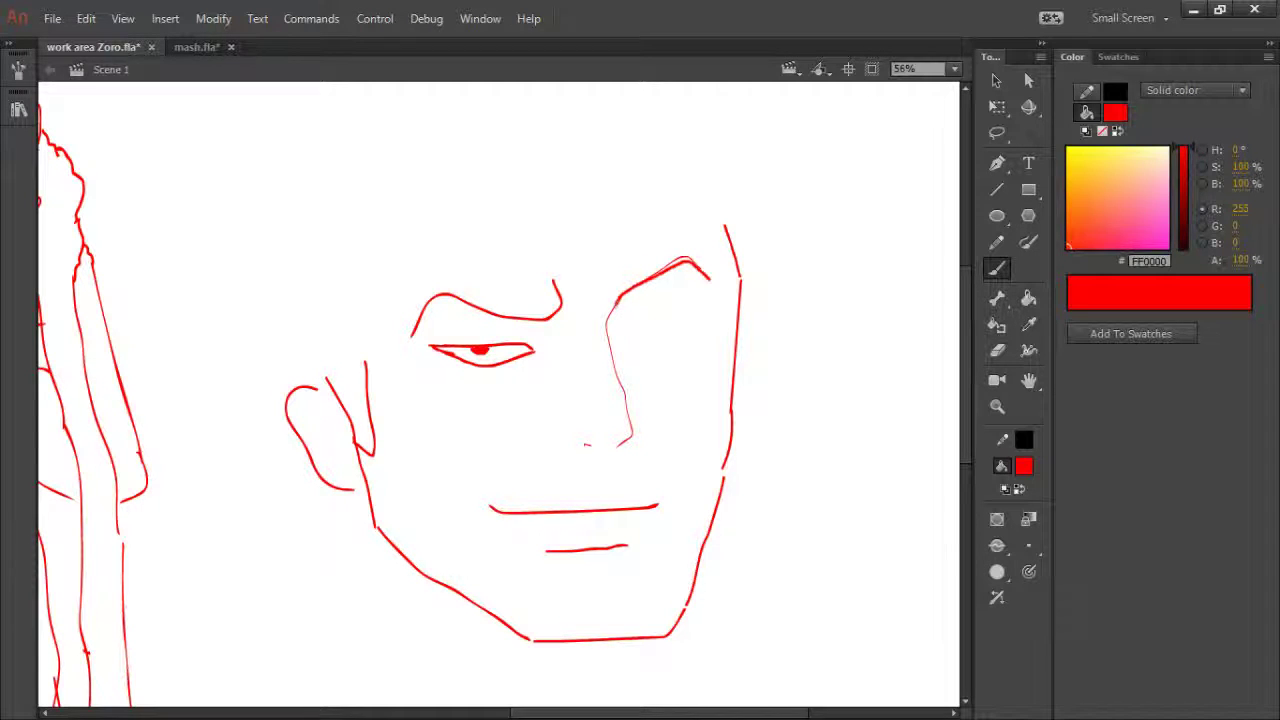
{"action": "left_click_drag", "start_coordinate": [618, 298], "coordinate": [609, 328]}
- Draw the narrow, slanted far eye with upper lid, lower lid and iris, undoing the first lid stroke
{"action": "left_click_drag", "start_coordinate": [633, 330], "coordinate": [694, 310]}
{"action": "key", "text": "ctrl+z"}
{"action": "mouse_move", "coordinate": [620, 332]}
{"action": "left_mouse_down"}
{"action": "mouse_move", "coordinate": [682, 333]}
{"action": "mouse_move", "coordinate": [699, 310]}
{"action": "mouse_move", "coordinate": [660, 326]}
{"action": "left_mouse_up"}
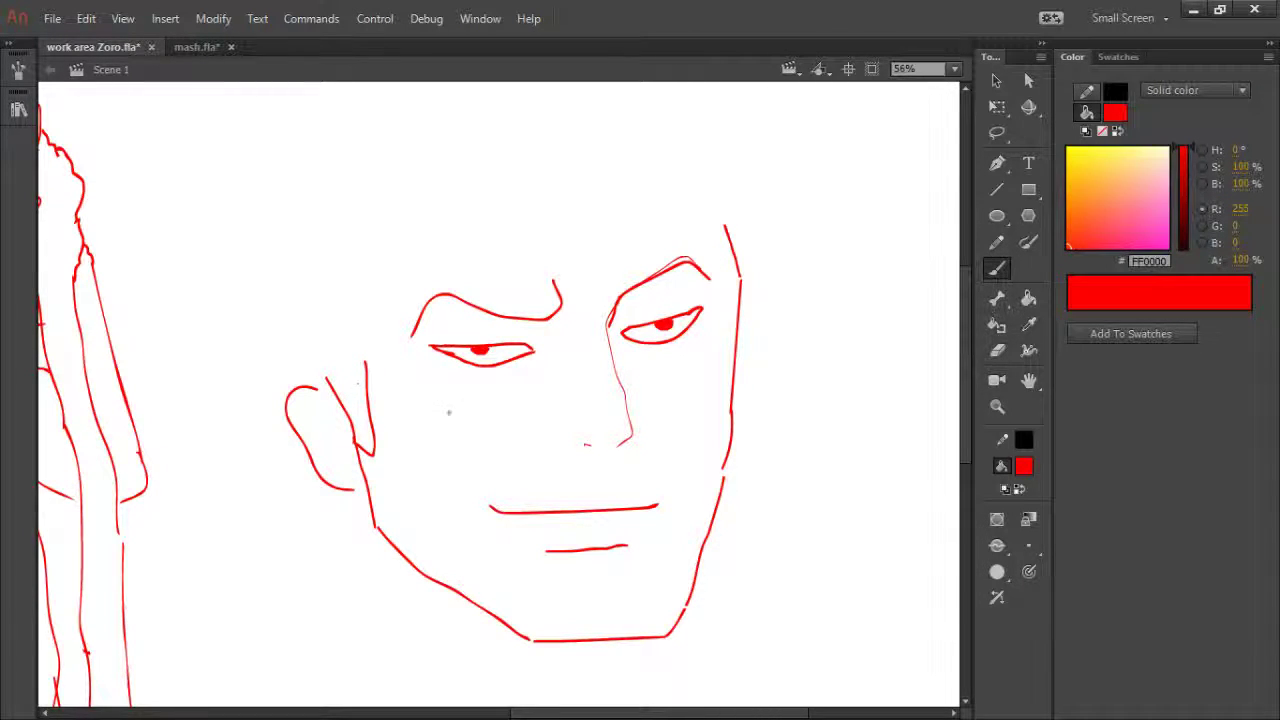
- Lasso the eyebrows, eyes and nose together and nudge them down and slightly toward the far side of the face
{"action": "key", "text": "l"}
{"action": "mouse_move", "coordinate": [452, 460]}
{"action": "left_mouse_down"}
{"action": "mouse_move", "coordinate": [593, 481]}
{"action": "mouse_move", "coordinate": [654, 462]}
{"action": "mouse_move", "coordinate": [716, 349]}
{"action": "mouse_move", "coordinate": [717, 252]}
{"action": "mouse_move", "coordinate": [579, 226]}
{"action": "mouse_move", "coordinate": [458, 255]}
{"action": "mouse_move", "coordinate": [397, 295]}
{"action": "mouse_move", "coordinate": [402, 381]}
{"action": "mouse_move", "coordinate": [470, 462]}
{"action": "left_mouse_up"}
{"action": "key", "text": "Down"}
{"action": "key", "text": "Down"}
{"action": "key", "text": "Down"}
{"action": "key", "text": "Down"}
{"action": "key", "text": "Down"}
{"action": "key", "text": "Down"}
{"action": "key", "text": "Down"}
{"action": "key", "text": "Down"}
{"action": "key", "text": "Down"}
{"action": "key", "text": "Down"}
{"action": "key", "text": "Down"}
{"action": "key", "text": "Down"}
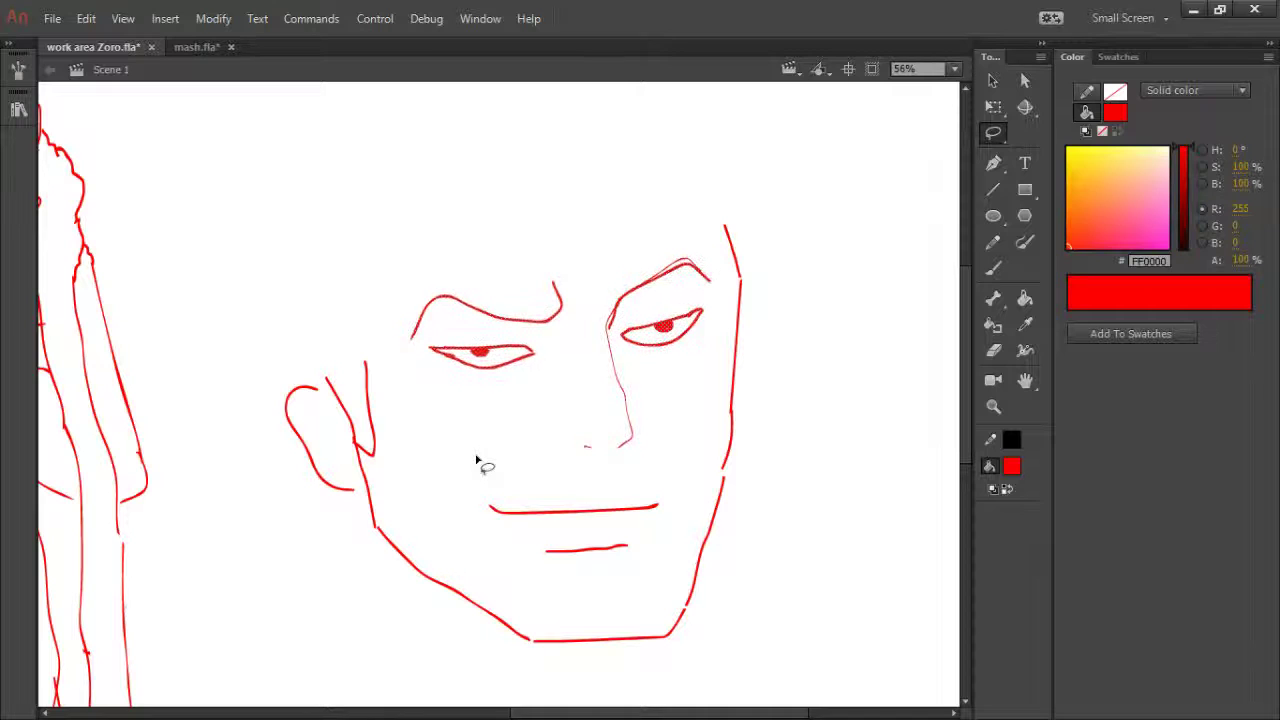
{"action": "key", "text": "Left"}
{"action": "key", "text": "Left"}
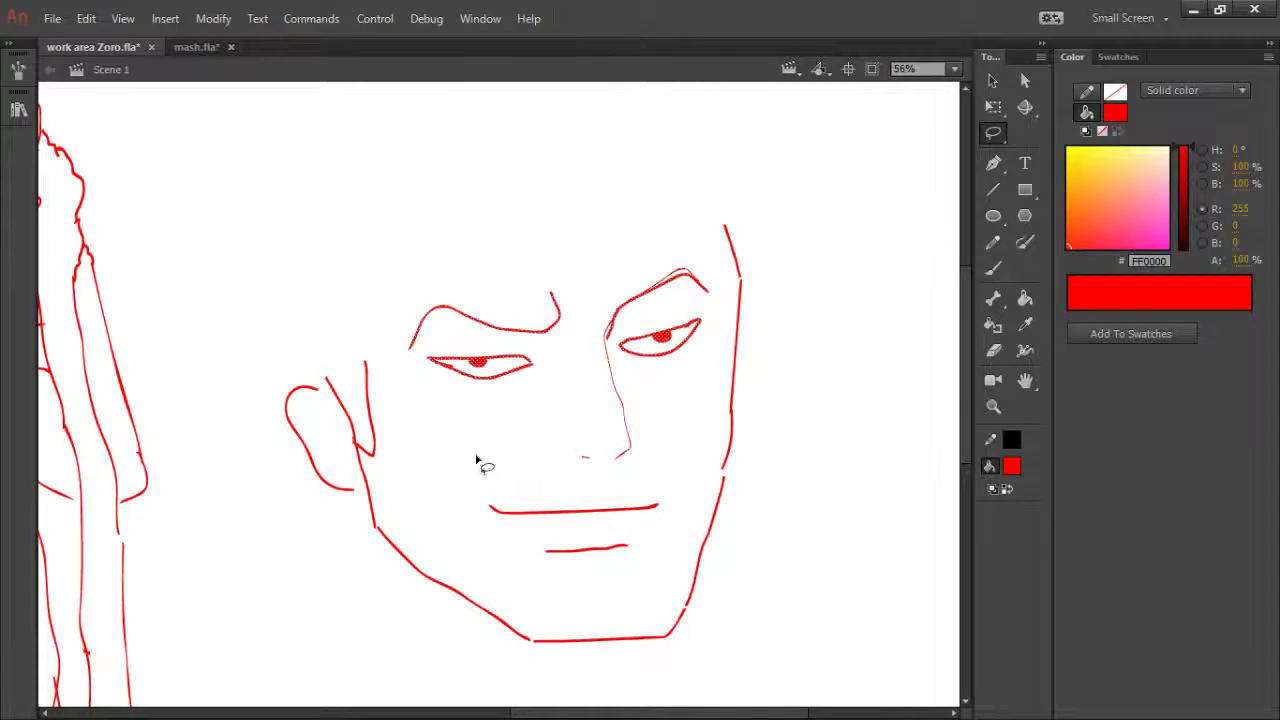
{"action": "key", "text": "Down"}
{"action": "key", "text": "Down"}
{"action": "key", "text": "Down"}
{"action": "key", "text": "Down"}
{"action": "key", "text": "Down"}
{"action": "key", "text": "Down"}
{"action": "key", "text": "Down"}
{"action": "key", "text": "Down"}
{"action": "key", "text": "Down"}
{"action": "key", "text": "Down"}
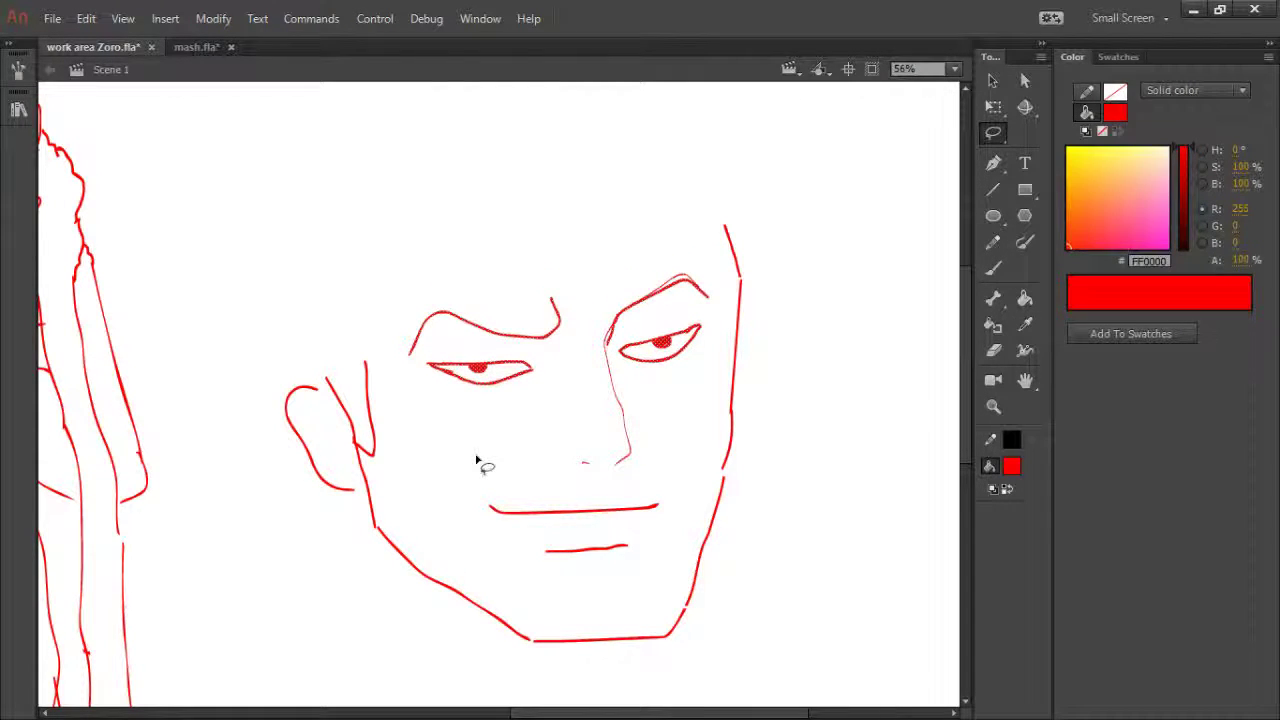
{"action": "key", "text": "Up"}
{"action": "key", "text": "Up"}
{"action": "key", "text": "Up"}
{"action": "key", "text": "Up"}
{"action": "key", "text": "Up"}
{"action": "key", "text": "Up"}
{"action": "key", "text": "Up"}
{"action": "key", "text": "Up"}
{"action": "key", "text": "Up"}
{"action": "key", "text": "Up"}
{"action": "key", "text": "Up"}
{"action": "key", "text": "Up"}
{"action": "key", "text": "Right"}
{"action": "key", "text": "Right"}
{"action": "key", "text": "Right"}
{"action": "key", "text": "Right"}
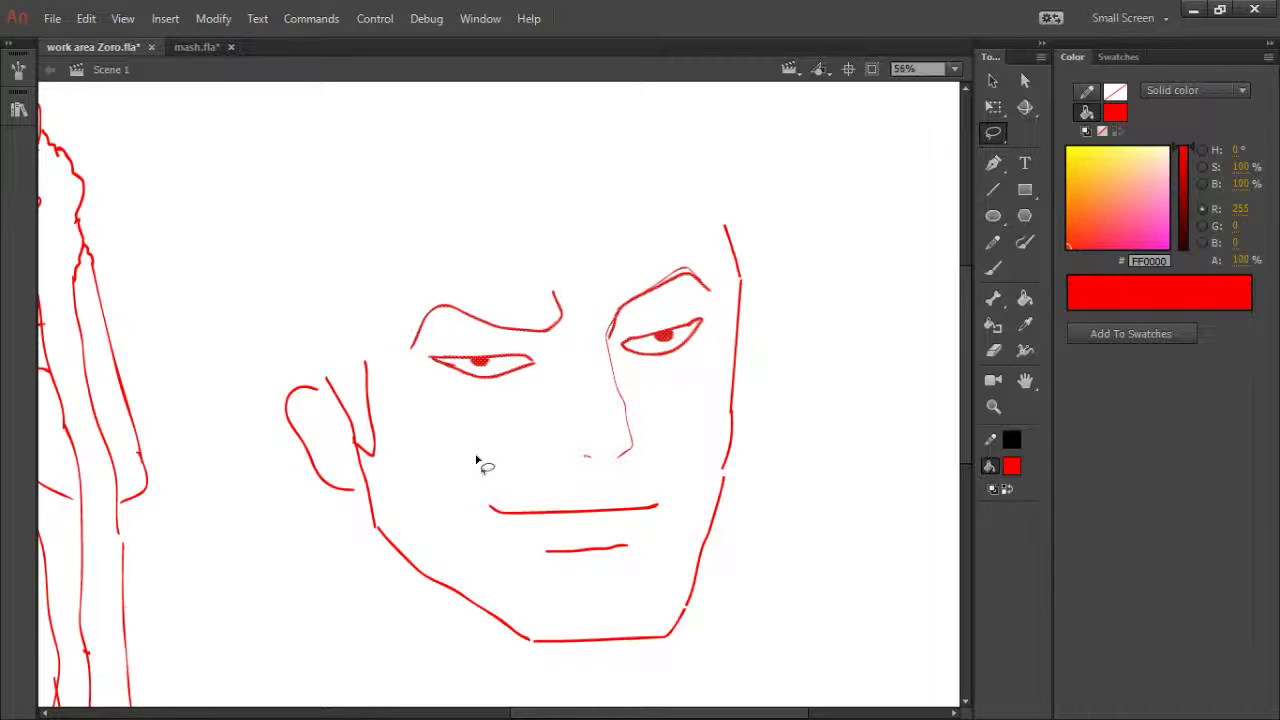
{"action": "key", "text": "Right"}
{"action": "key", "text": "Right"}
{"action": "key", "text": "Right"}
{"action": "key", "text": "Right"}
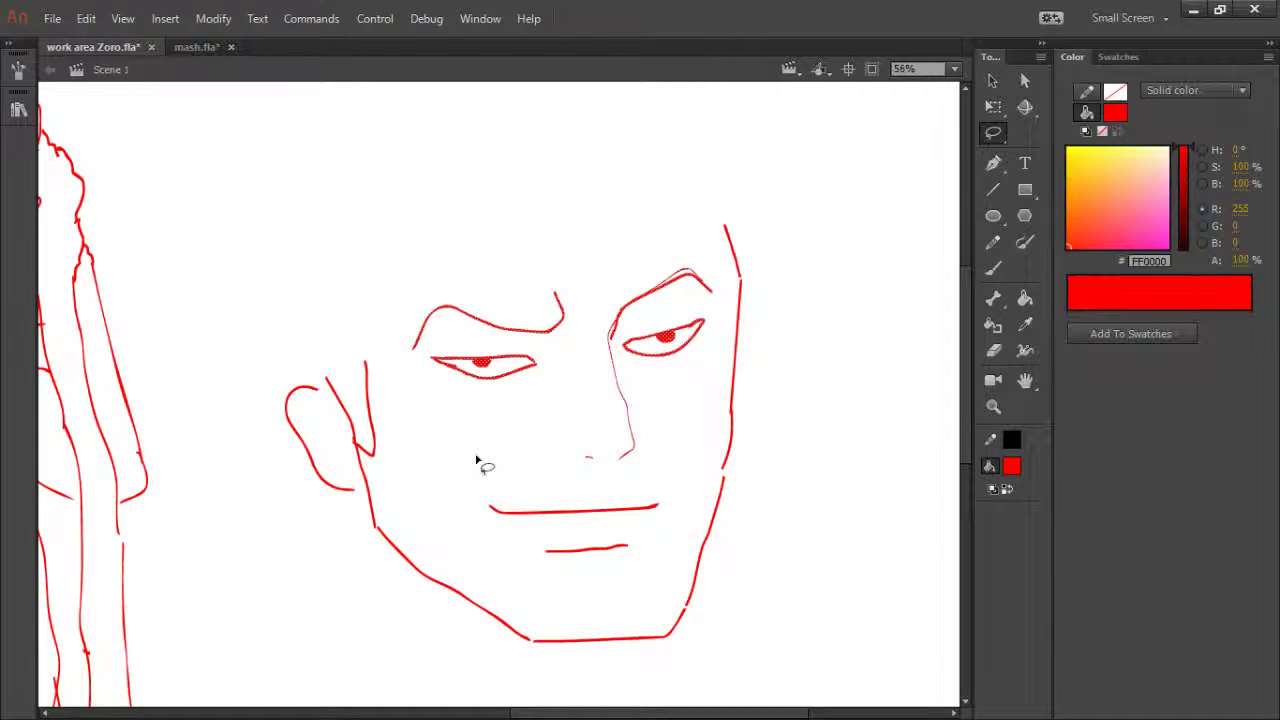
{"action": "left_click", "coordinate": [529, 459]}
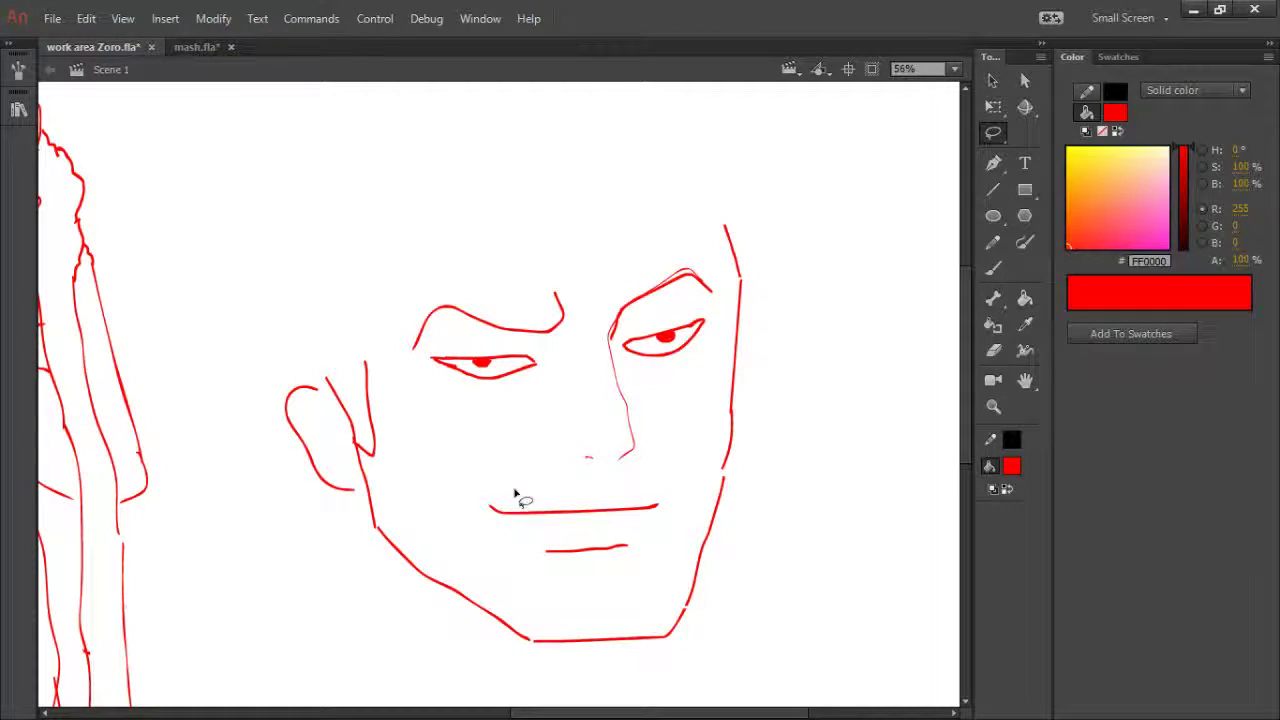
- Draw the squared hairline up the near temple, across the forehead and down the far temple, erasing and redrawing the far temple line
{"action": "key", "text": "b"}
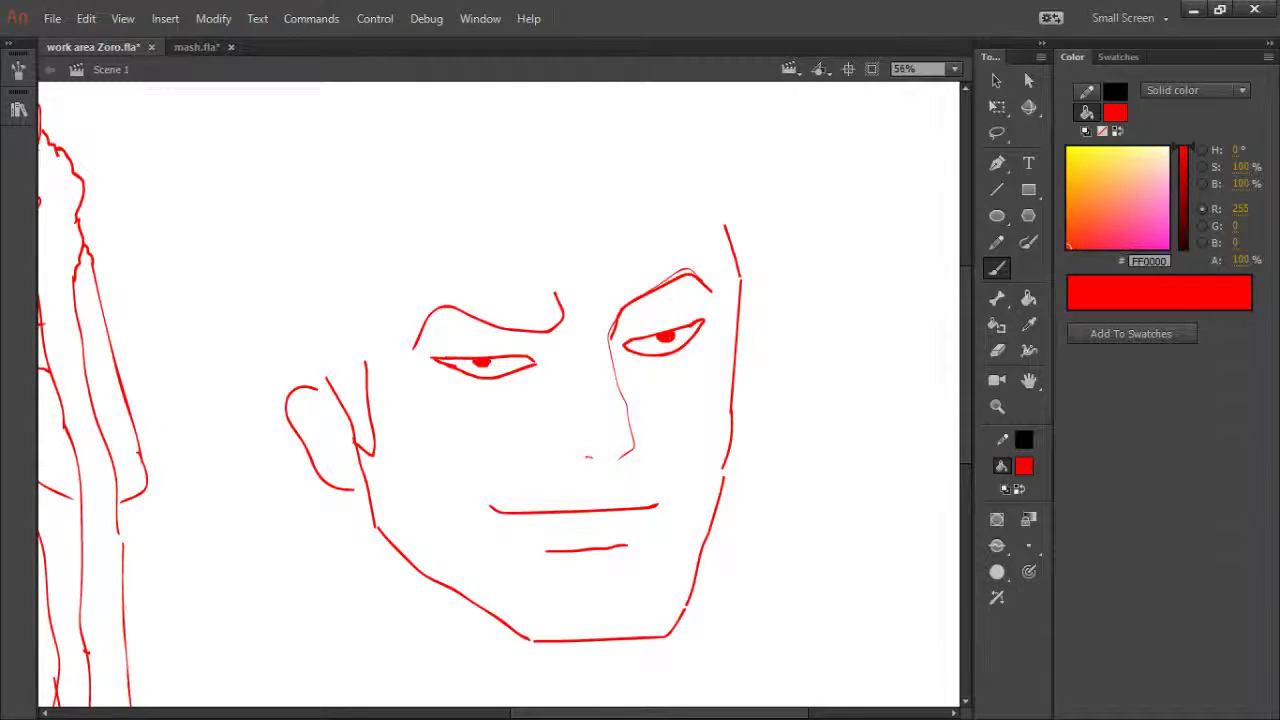
{"action": "mouse_move", "coordinate": [366, 366]}
{"action": "left_mouse_down"}
{"action": "mouse_move", "coordinate": [362, 297]}
{"action": "mouse_move", "coordinate": [396, 272]}
{"action": "left_mouse_up"}
{"action": "left_click_drag", "start_coordinate": [395, 273], "coordinate": [402, 193]}
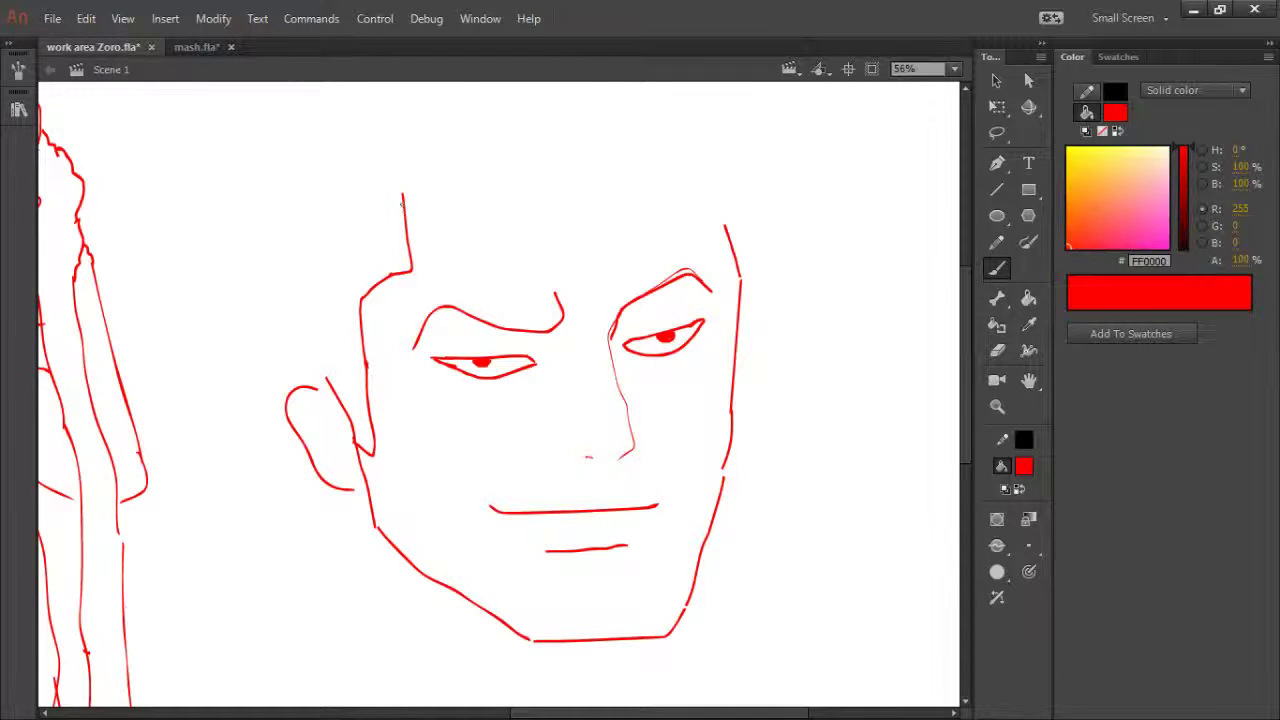
{"action": "mouse_move", "coordinate": [405, 193]}
{"action": "left_mouse_down"}
{"action": "mouse_move", "coordinate": [405, 166]}
{"action": "mouse_move", "coordinate": [574, 176]}
{"action": "mouse_move", "coordinate": [700, 141]}
{"action": "mouse_move", "coordinate": [733, 238]}
{"action": "left_mouse_up"}
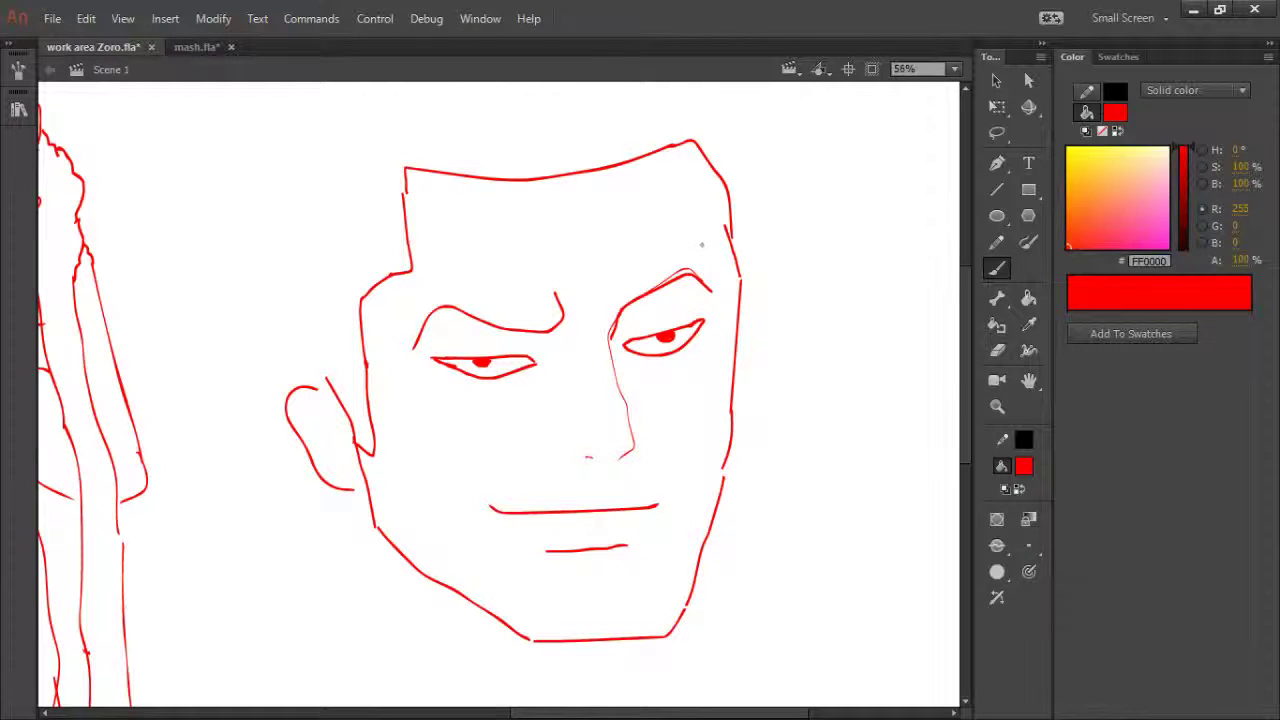
{"action": "key", "text": "e"}
{"action": "mouse_move", "coordinate": [694, 171]}
{"action": "left_mouse_down"}
{"action": "mouse_move", "coordinate": [731, 174]}
{"action": "mouse_move", "coordinate": [731, 190]}
{"action": "left_mouse_up"}
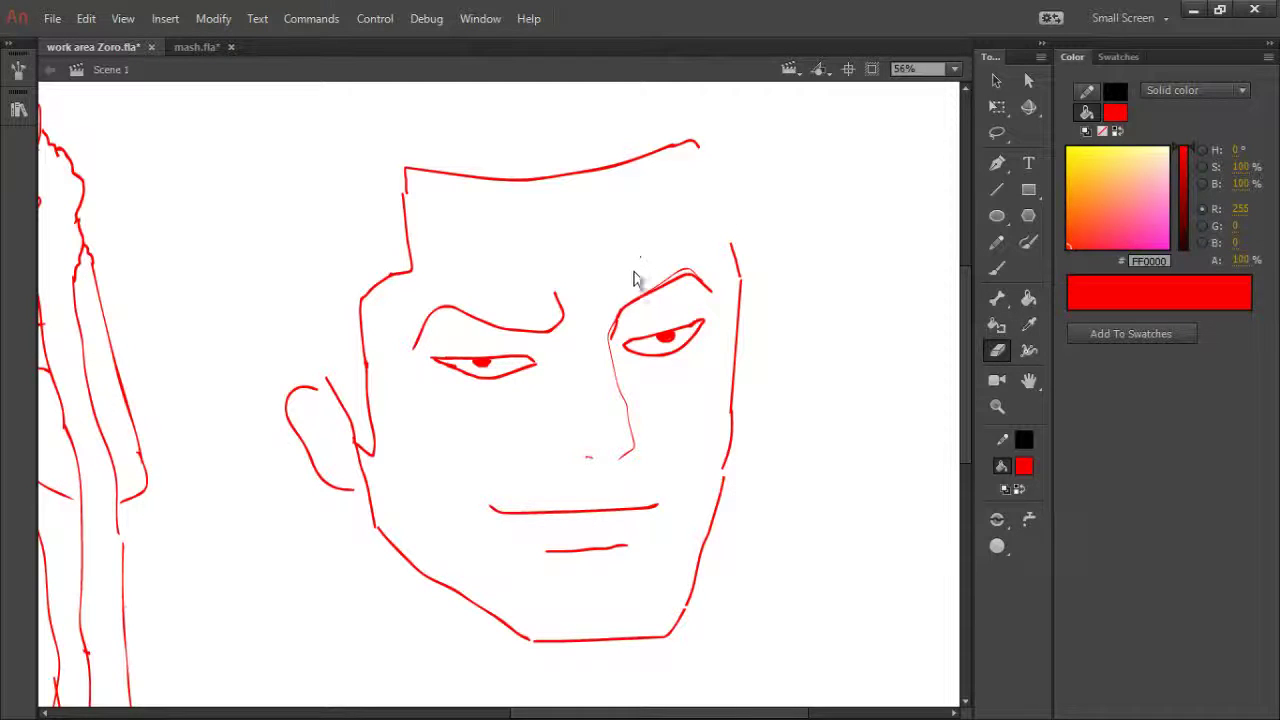
{"action": "key", "text": "b"}
{"action": "left_click_drag", "start_coordinate": [697, 143], "coordinate": [740, 258]}
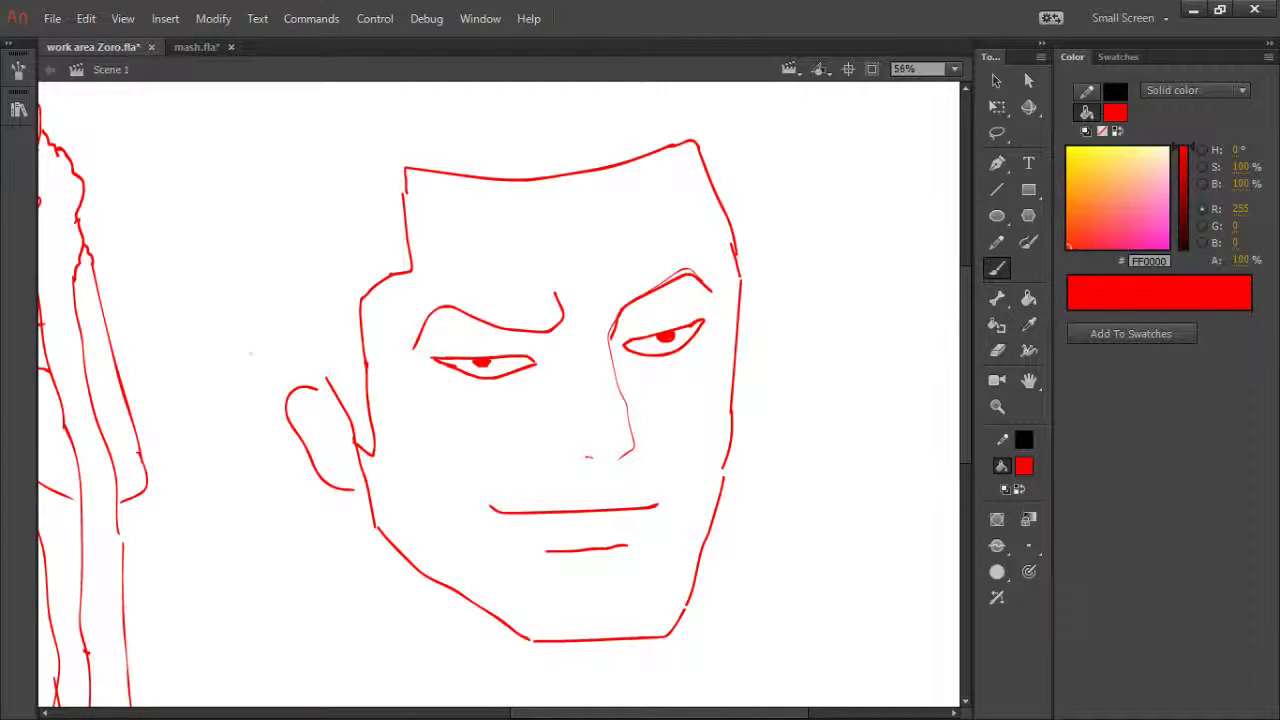
- Draw a jagged hair edge rising from the top of the ear along the back of the head
{"action": "mouse_move", "coordinate": [302, 388]}
{"action": "left_mouse_down"}
{"action": "mouse_move", "coordinate": [271, 330]}
{"action": "mouse_move", "coordinate": [282, 243]}
{"action": "left_mouse_up"}
{"action": "left_click_drag", "start_coordinate": [271, 262], "coordinate": [285, 119]}
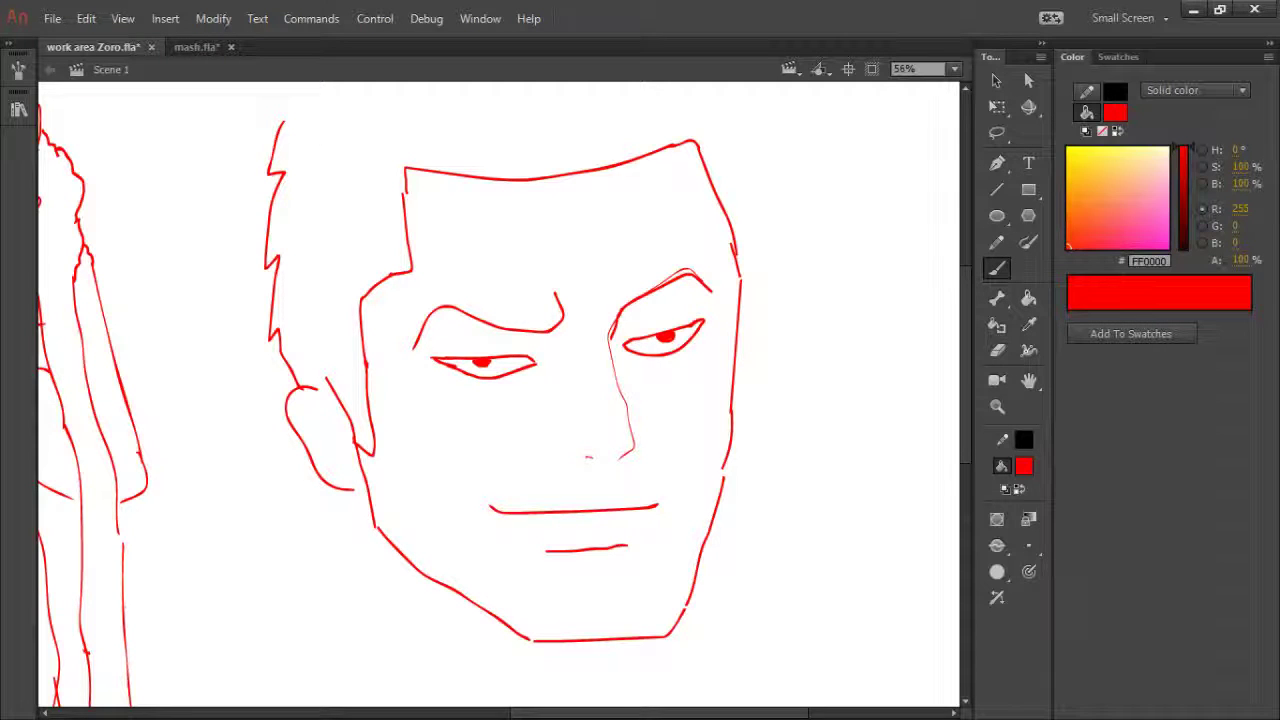
- Erase the middle of the forehead hairline and fill the gap with short, pointed hair strands
{"action": "key", "text": "h"}
{"action": "mouse_move", "coordinate": [437, 249]}
{"action": "left_mouse_down"}
{"action": "mouse_move", "coordinate": [434, 320]}
{"action": "mouse_move", "coordinate": [417, 346]}
{"action": "left_mouse_up"}
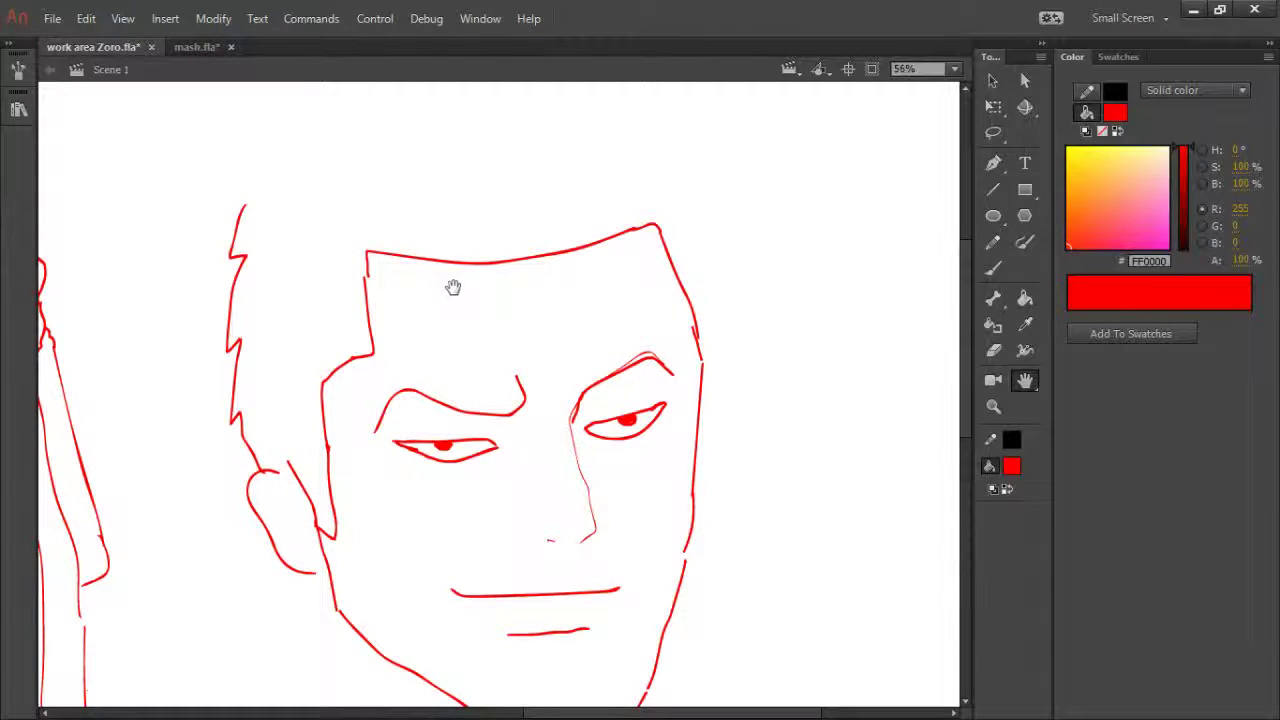
{"action": "key", "text": "e"}
{"action": "mouse_move", "coordinate": [460, 263]}
{"action": "left_mouse_down"}
{"action": "mouse_move", "coordinate": [474, 294]}
{"action": "mouse_move", "coordinate": [490, 267]}
{"action": "mouse_move", "coordinate": [545, 241]}
{"action": "mouse_move", "coordinate": [484, 262]}
{"action": "mouse_move", "coordinate": [591, 239]}
{"action": "mouse_move", "coordinate": [446, 263]}
{"action": "left_mouse_up"}
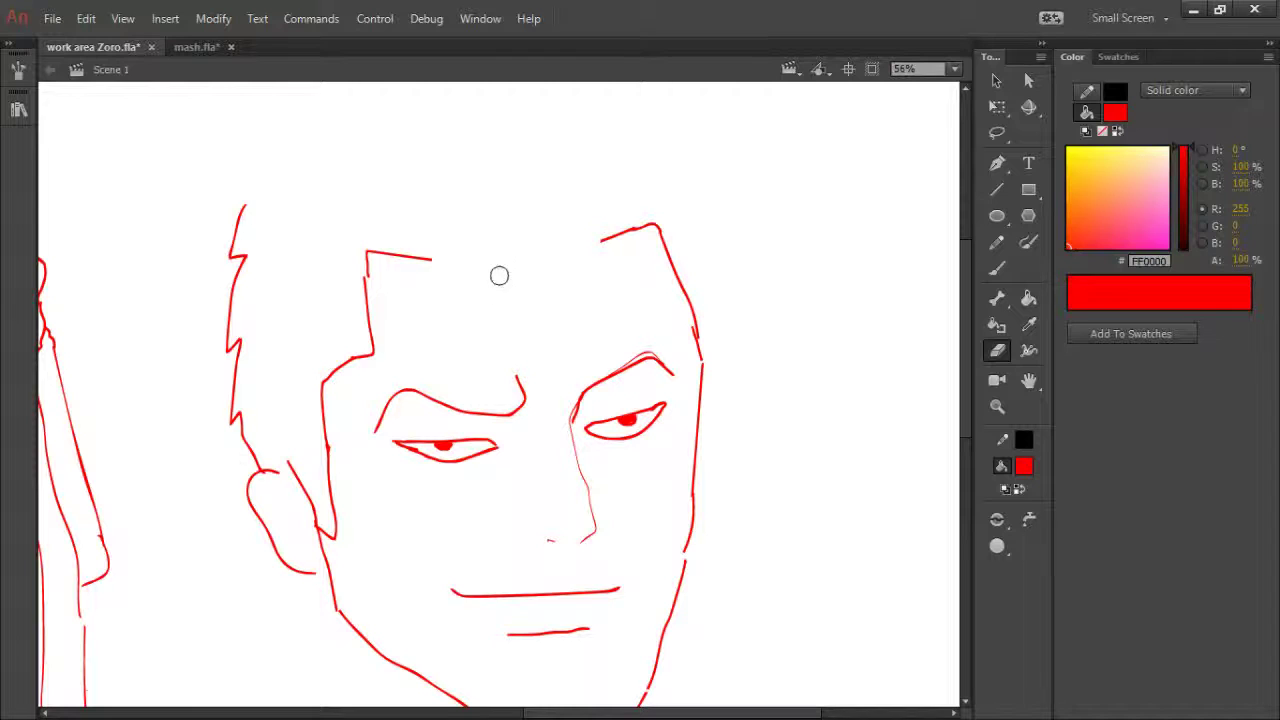
{"action": "key", "text": "b"}
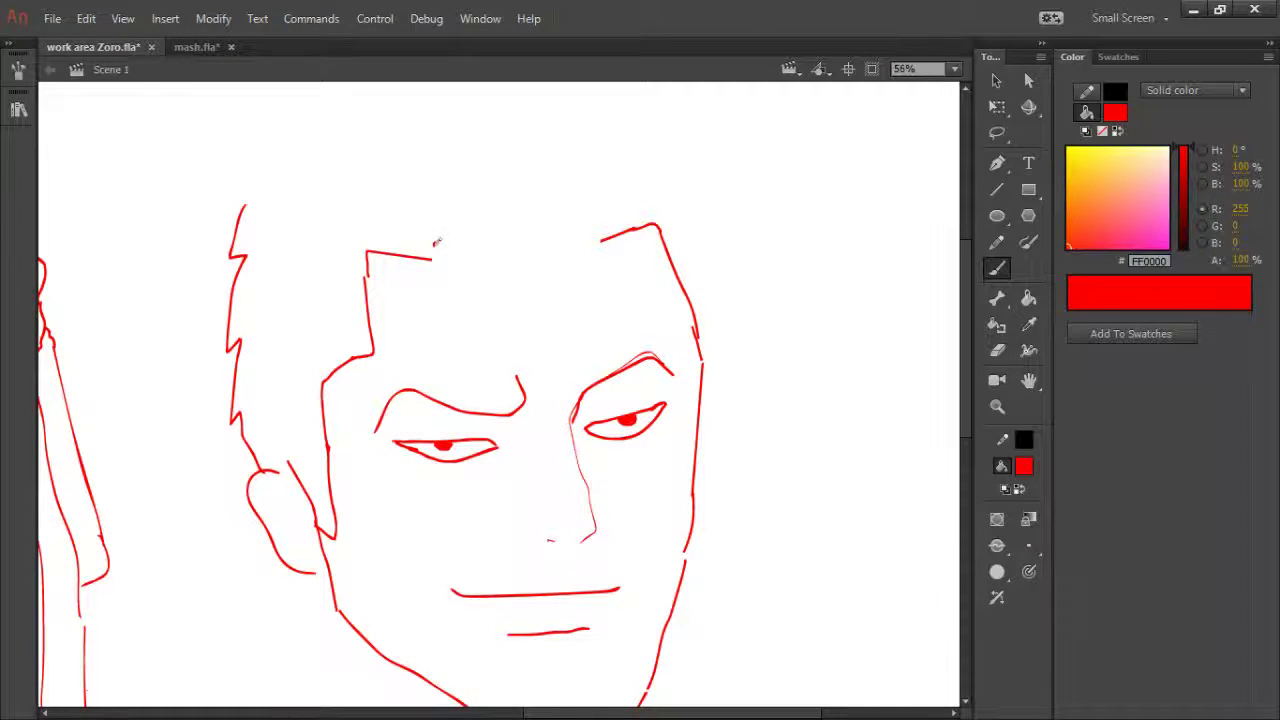
{"action": "mouse_move", "coordinate": [436, 241]}
{"action": "left_mouse_down"}
{"action": "mouse_move", "coordinate": [429, 292]}
{"action": "mouse_move", "coordinate": [468, 237]}
{"action": "left_mouse_up"}
{"action": "mouse_move", "coordinate": [526, 220]}
{"action": "left_mouse_down"}
{"action": "mouse_move", "coordinate": [575, 188]}
{"action": "mouse_move", "coordinate": [539, 254]}
{"action": "mouse_move", "coordinate": [542, 289]}
{"action": "mouse_move", "coordinate": [530, 233]}
{"action": "mouse_move", "coordinate": [601, 263]}
{"action": "left_mouse_up"}
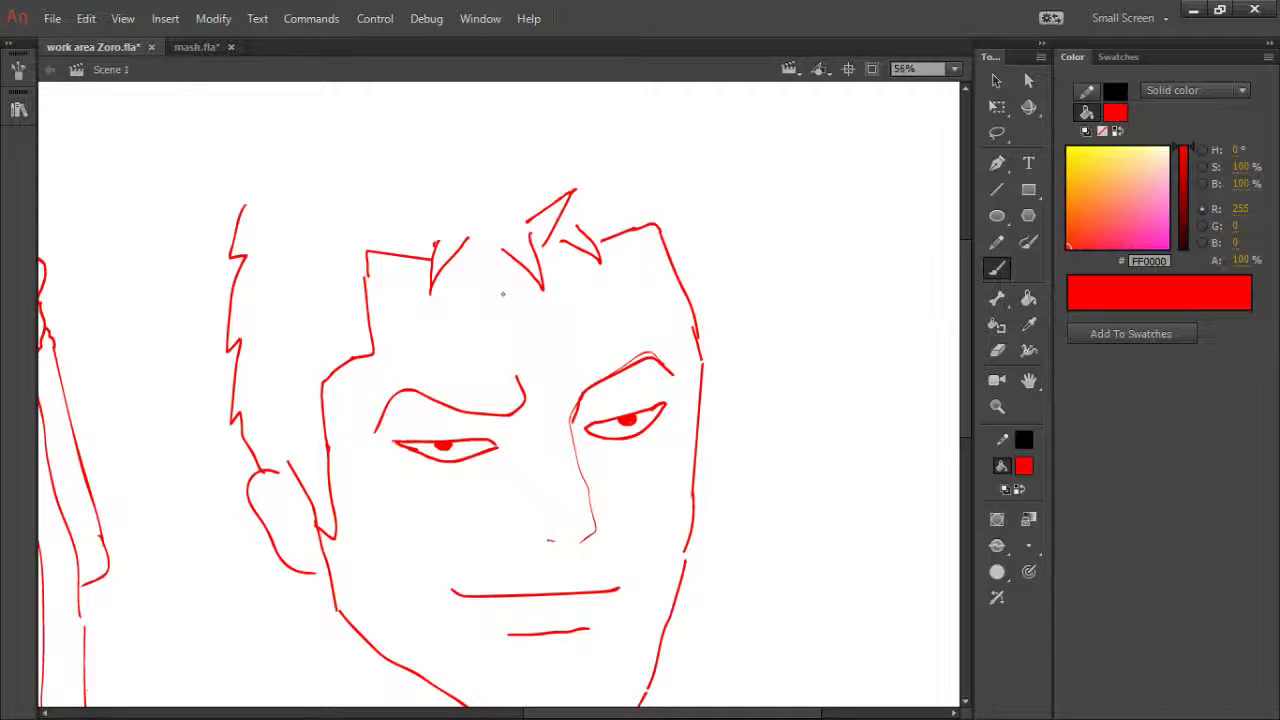
{"action": "mouse_move", "coordinate": [470, 232]}
{"action": "left_mouse_down"}
{"action": "mouse_move", "coordinate": [480, 272]}
{"action": "mouse_move", "coordinate": [493, 231]}
{"action": "mouse_move", "coordinate": [465, 263]}
{"action": "mouse_move", "coordinate": [448, 262]}
{"action": "mouse_move", "coordinate": [566, 243]}
{"action": "mouse_move", "coordinate": [489, 371]}
{"action": "mouse_move", "coordinate": [516, 367]}
{"action": "left_mouse_up"}
- Erase the upper part of the jagged hair edge above the ear and redraw it curving inward over the head
{"action": "key", "text": "h"}
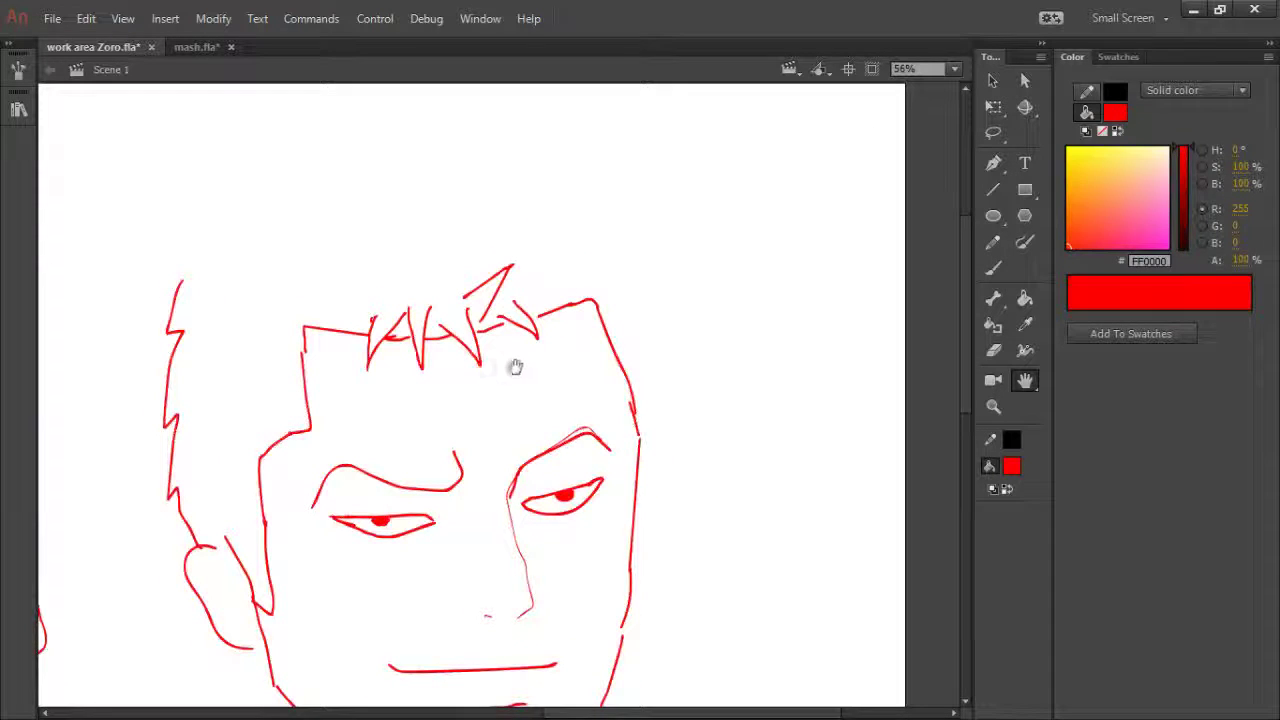
{"action": "key", "text": "b"}
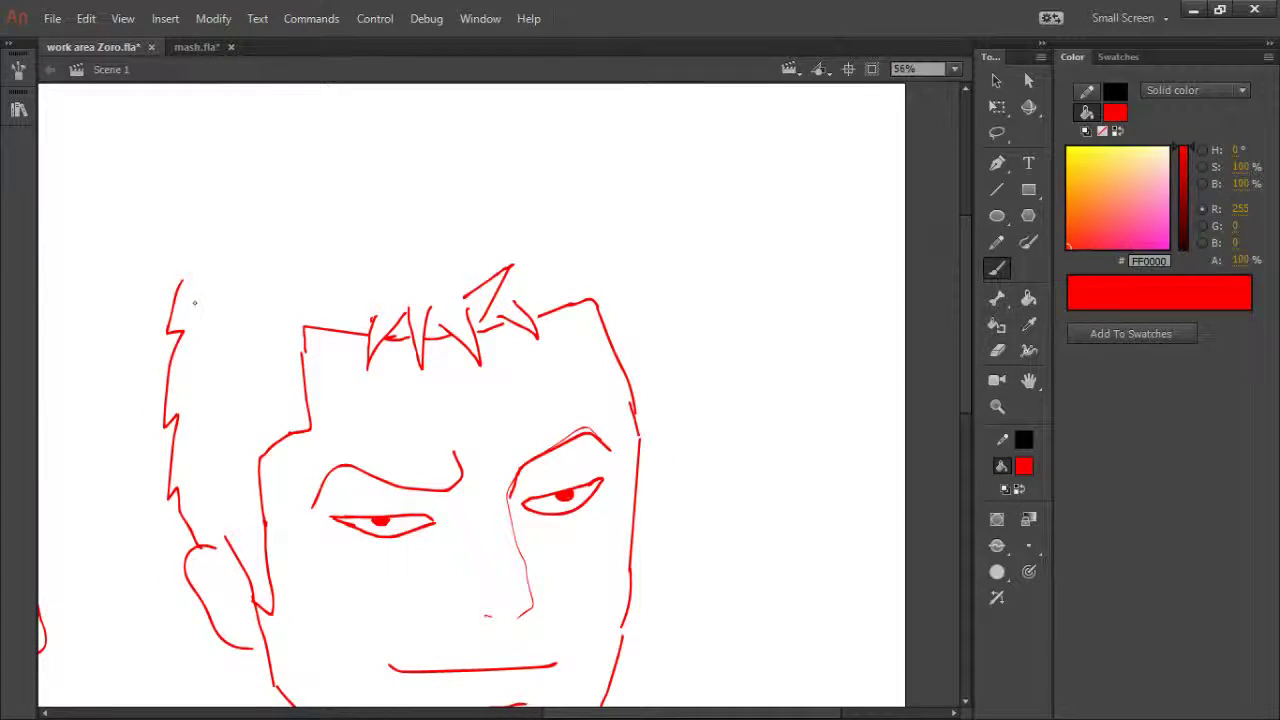
{"action": "key", "text": "e"}
{"action": "mouse_move", "coordinate": [180, 283]}
{"action": "left_mouse_down"}
{"action": "mouse_move", "coordinate": [187, 321]}
{"action": "mouse_move", "coordinate": [170, 352]}
{"action": "mouse_move", "coordinate": [203, 346]}
{"action": "left_mouse_up"}
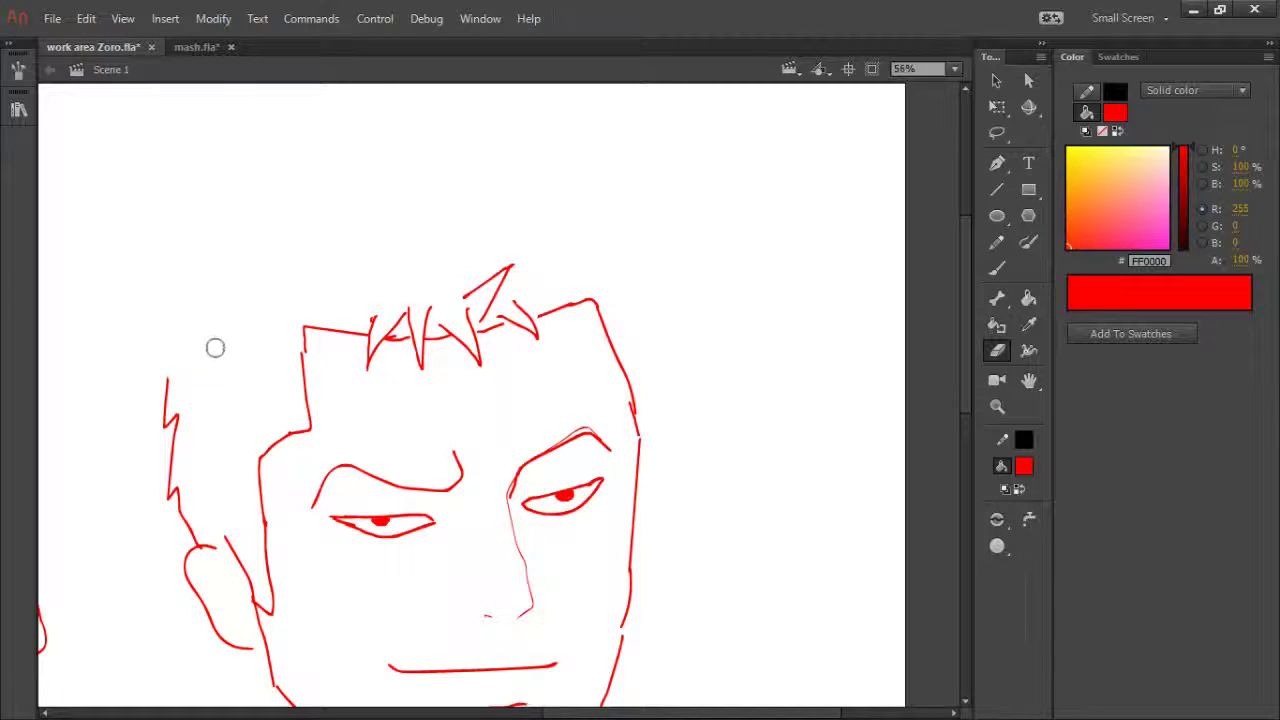
{"action": "key", "text": "b"}
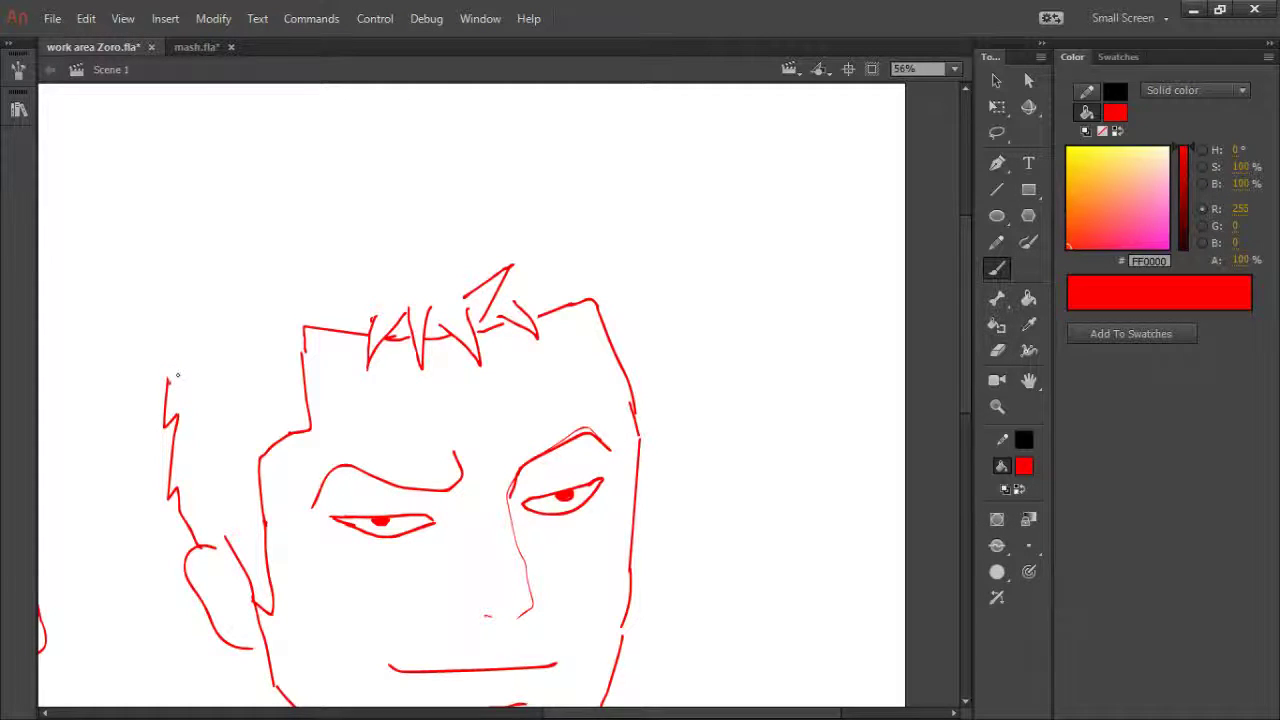
{"action": "key", "text": "e"}
{"action": "mouse_move", "coordinate": [166, 397]}
{"action": "left_mouse_down"}
{"action": "mouse_move", "coordinate": [163, 420]}
{"action": "mouse_move", "coordinate": [196, 352]}
{"action": "mouse_move", "coordinate": [172, 358]}
{"action": "mouse_move", "coordinate": [209, 300]}
{"action": "left_mouse_up"}
{"action": "key", "text": "b"}
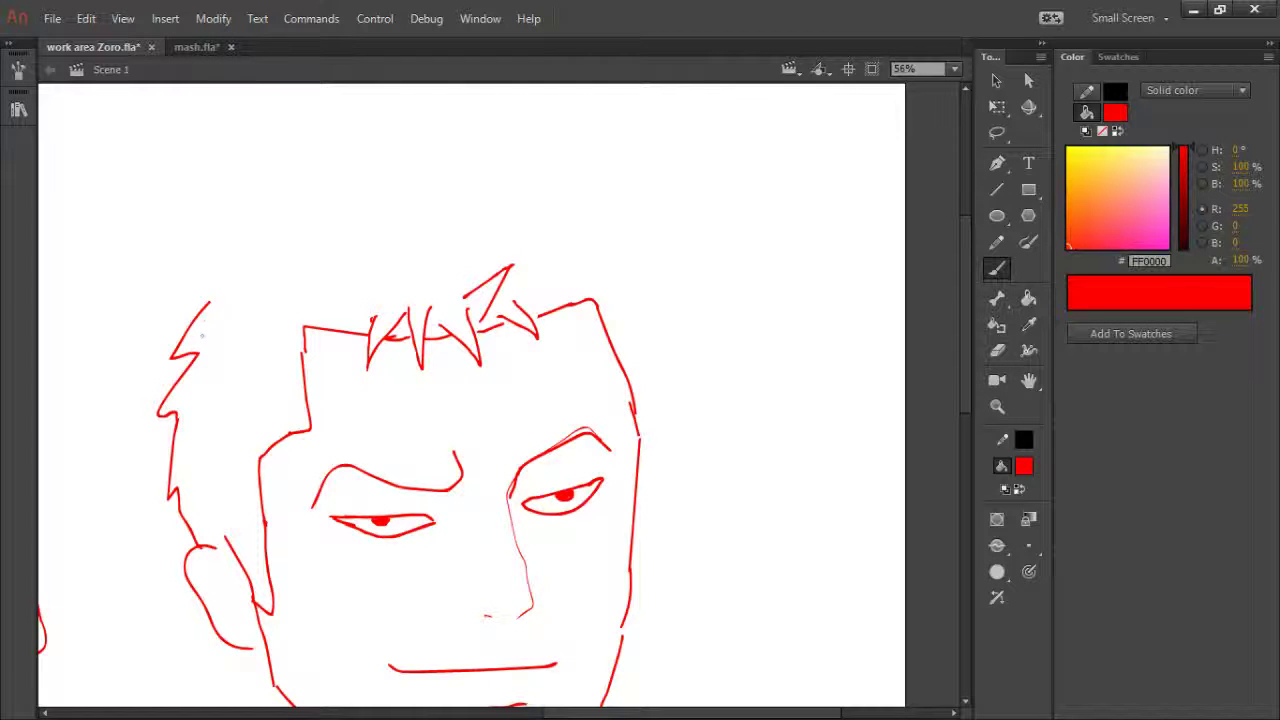
{"action": "mouse_move", "coordinate": [211, 299]}
{"action": "left_mouse_down"}
{"action": "mouse_move", "coordinate": [231, 231]}
{"action": "mouse_move", "coordinate": [251, 259]}
{"action": "left_mouse_up"}
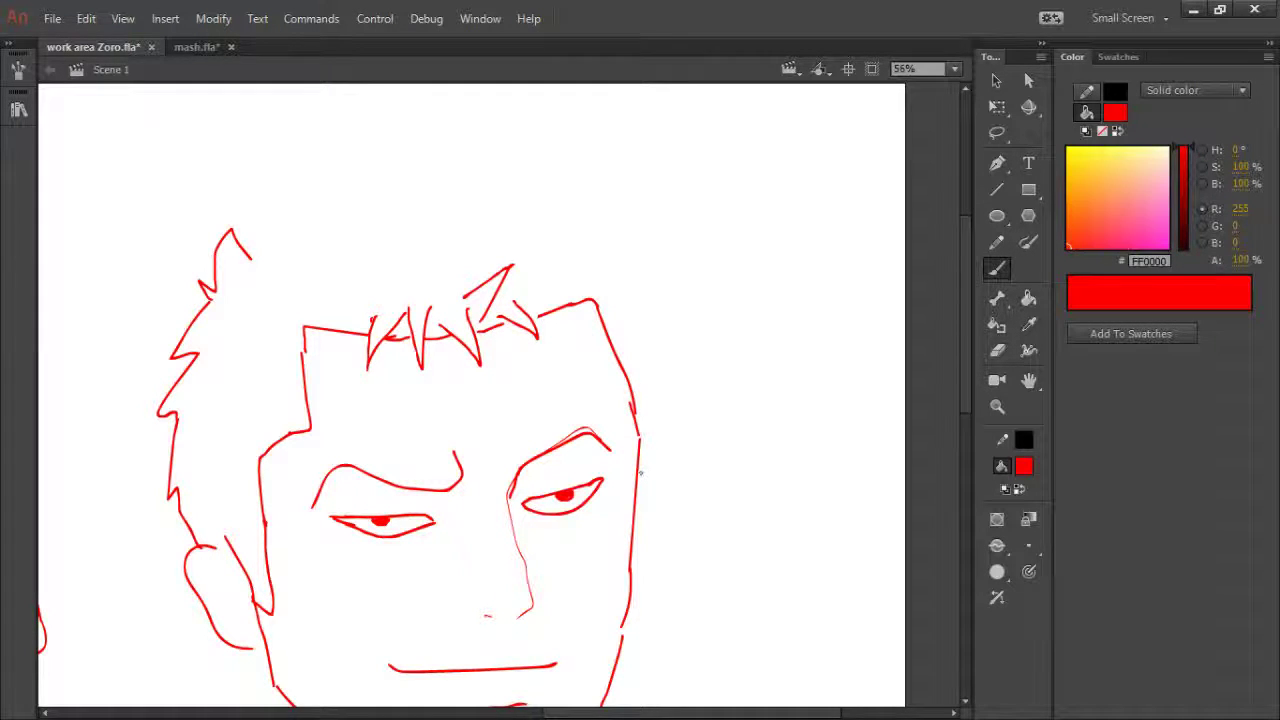
- Draw spiky hair tufts up the far side and over the crown to the near side, undoing the first tuft stroke
{"action": "mouse_move", "coordinate": [641, 474]}
{"action": "left_mouse_down"}
{"action": "mouse_move", "coordinate": [679, 473]}
{"action": "mouse_move", "coordinate": [651, 455]}
{"action": "left_mouse_up"}
{"action": "key", "text": "ctrl+z"}
{"action": "mouse_move", "coordinate": [641, 479]}
{"action": "left_mouse_down"}
{"action": "mouse_move", "coordinate": [670, 506]}
{"action": "mouse_move", "coordinate": [651, 428]}
{"action": "mouse_move", "coordinate": [676, 416]}
{"action": "mouse_move", "coordinate": [644, 401]}
{"action": "mouse_move", "coordinate": [674, 378]}
{"action": "mouse_move", "coordinate": [630, 366]}
{"action": "mouse_move", "coordinate": [658, 366]}
{"action": "mouse_move", "coordinate": [646, 371]}
{"action": "mouse_move", "coordinate": [632, 344]}
{"action": "mouse_move", "coordinate": [662, 276]}
{"action": "mouse_move", "coordinate": [636, 294]}
{"action": "mouse_move", "coordinate": [600, 196]}
{"action": "mouse_move", "coordinate": [558, 220]}
{"action": "mouse_move", "coordinate": [532, 157]}
{"action": "mouse_move", "coordinate": [538, 190]}
{"action": "mouse_move", "coordinate": [522, 210]}
{"action": "mouse_move", "coordinate": [466, 158]}
{"action": "mouse_move", "coordinate": [478, 185]}
{"action": "mouse_move", "coordinate": [398, 137]}
{"action": "mouse_move", "coordinate": [422, 190]}
{"action": "mouse_move", "coordinate": [322, 155]}
{"action": "mouse_move", "coordinate": [343, 217]}
{"action": "mouse_move", "coordinate": [238, 190]}
{"action": "mouse_move", "coordinate": [270, 238]}
{"action": "mouse_move", "coordinate": [192, 229]}
{"action": "mouse_move", "coordinate": [212, 250]}
{"action": "left_mouse_up"}
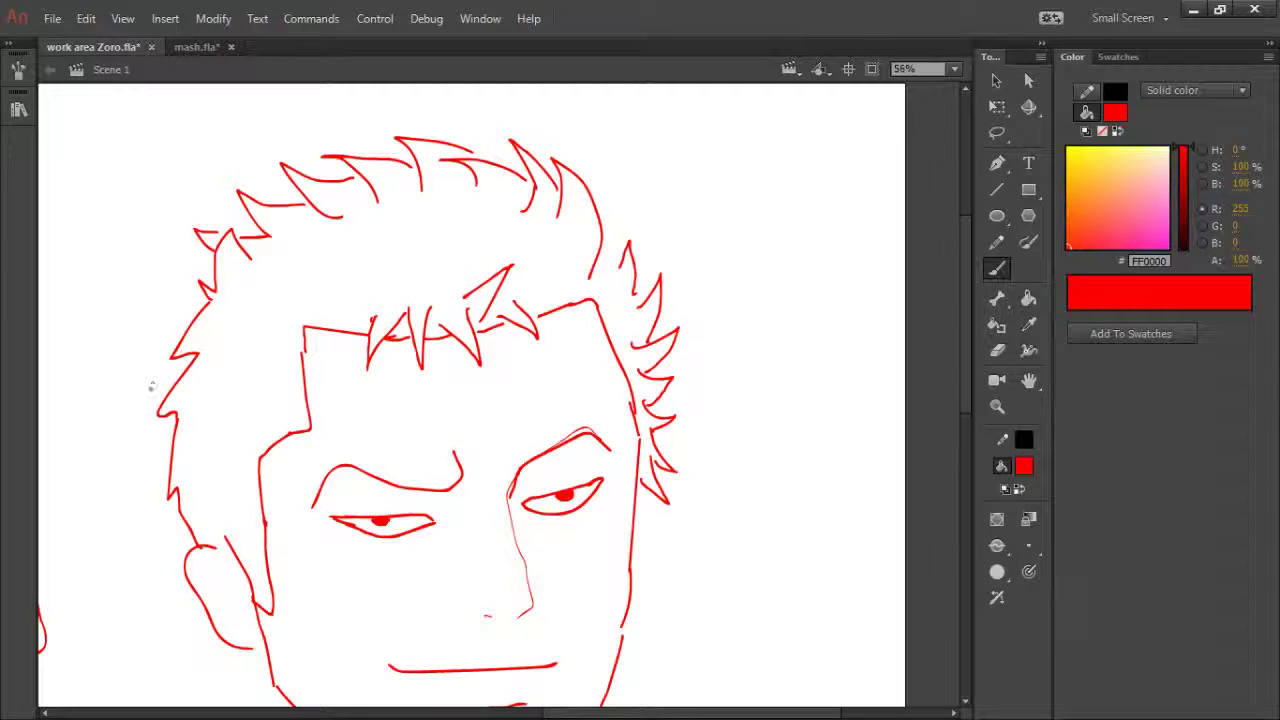
- Lasso the near eye and stretch it horizontally toward the nose with Free Transform
{"action": "key", "text": "ctrl+2"}
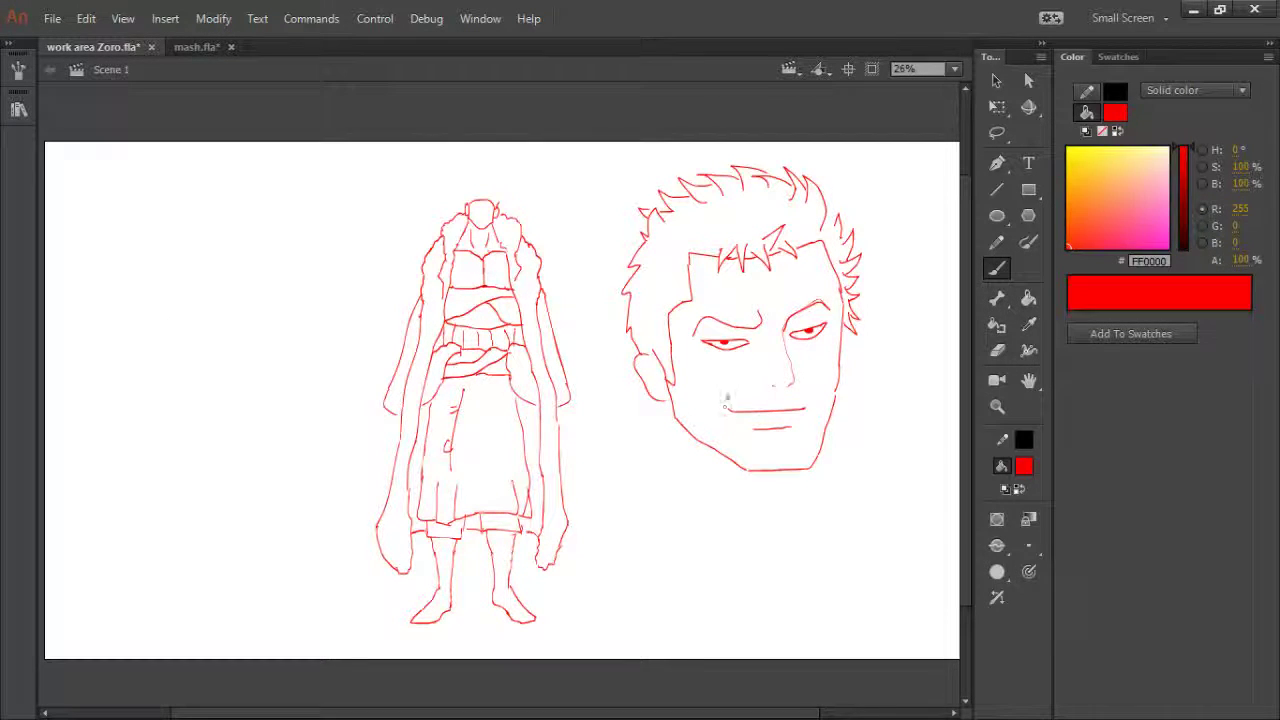
{"action": "key", "text": "l"}
{"action": "mouse_move", "coordinate": [758, 346]}
{"action": "left_mouse_down"}
{"action": "mouse_move", "coordinate": [718, 332]}
{"action": "mouse_move", "coordinate": [705, 356]}
{"action": "left_mouse_up"}
{"action": "left_click_drag", "start_coordinate": [741, 362], "coordinate": [743, 365]}
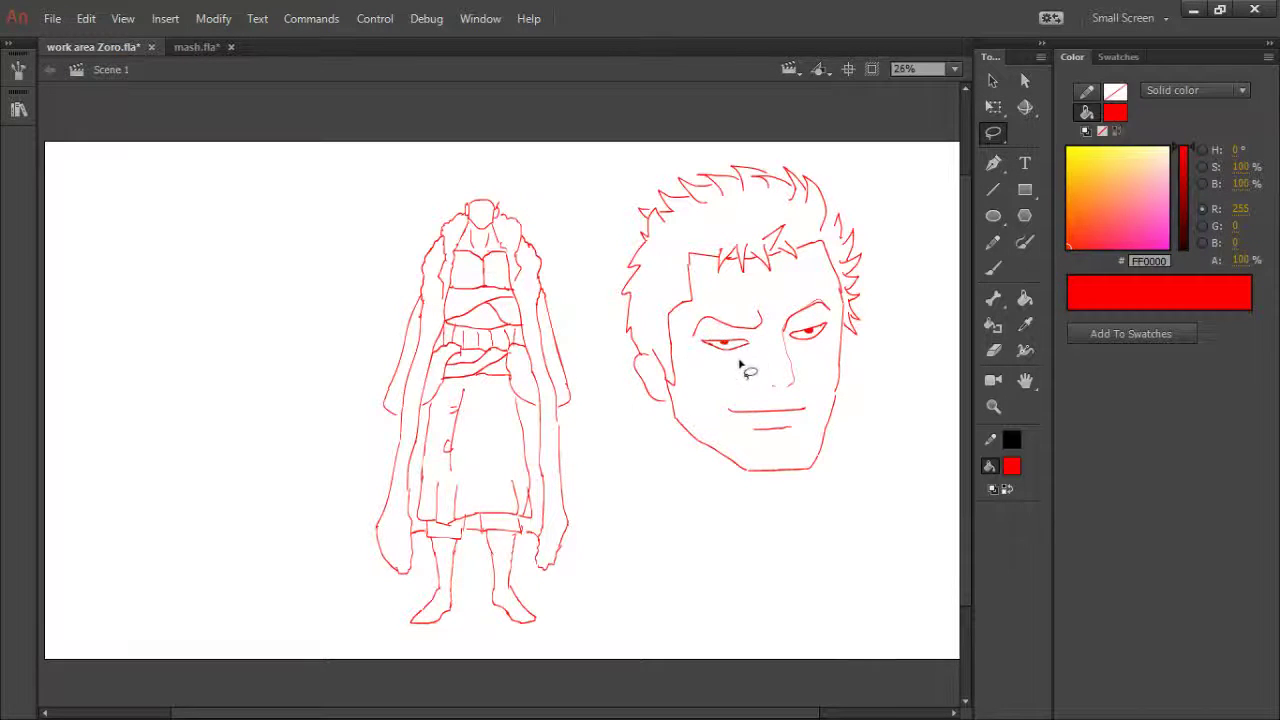
{"action": "key", "text": "q"}
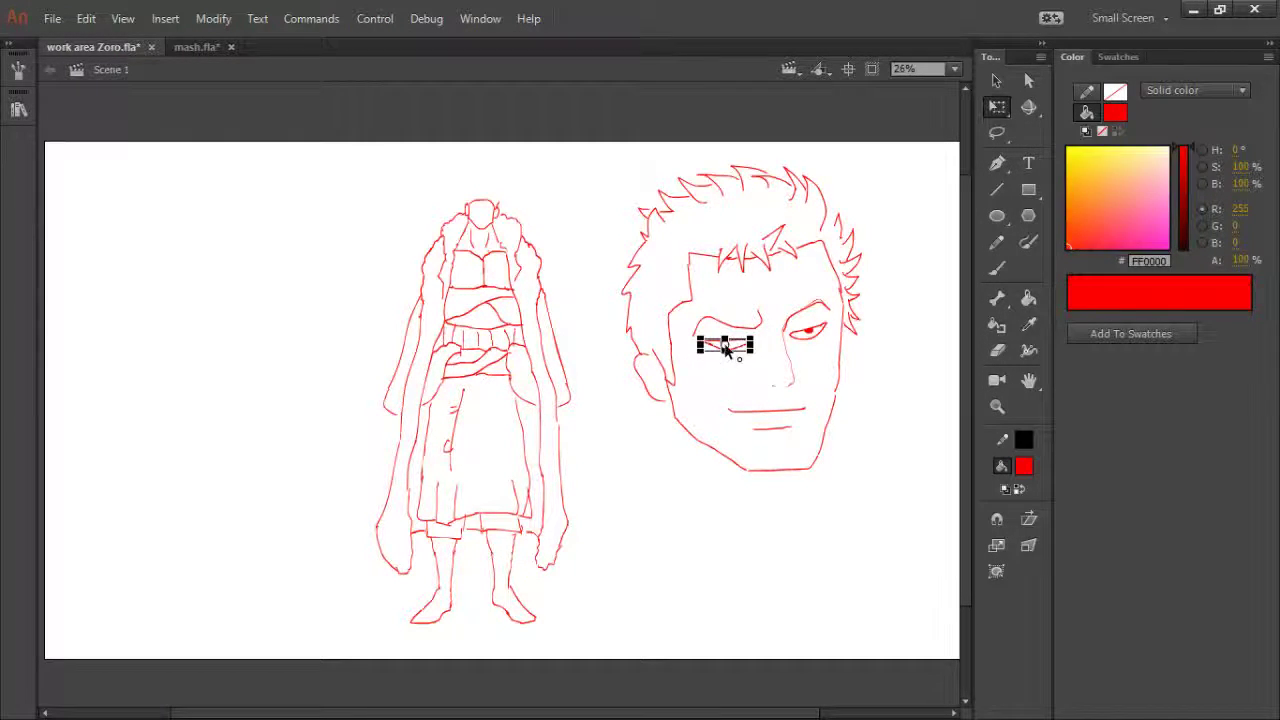
{"action": "left_click_drag", "start_coordinate": [758, 346], "coordinate": [762, 346]}
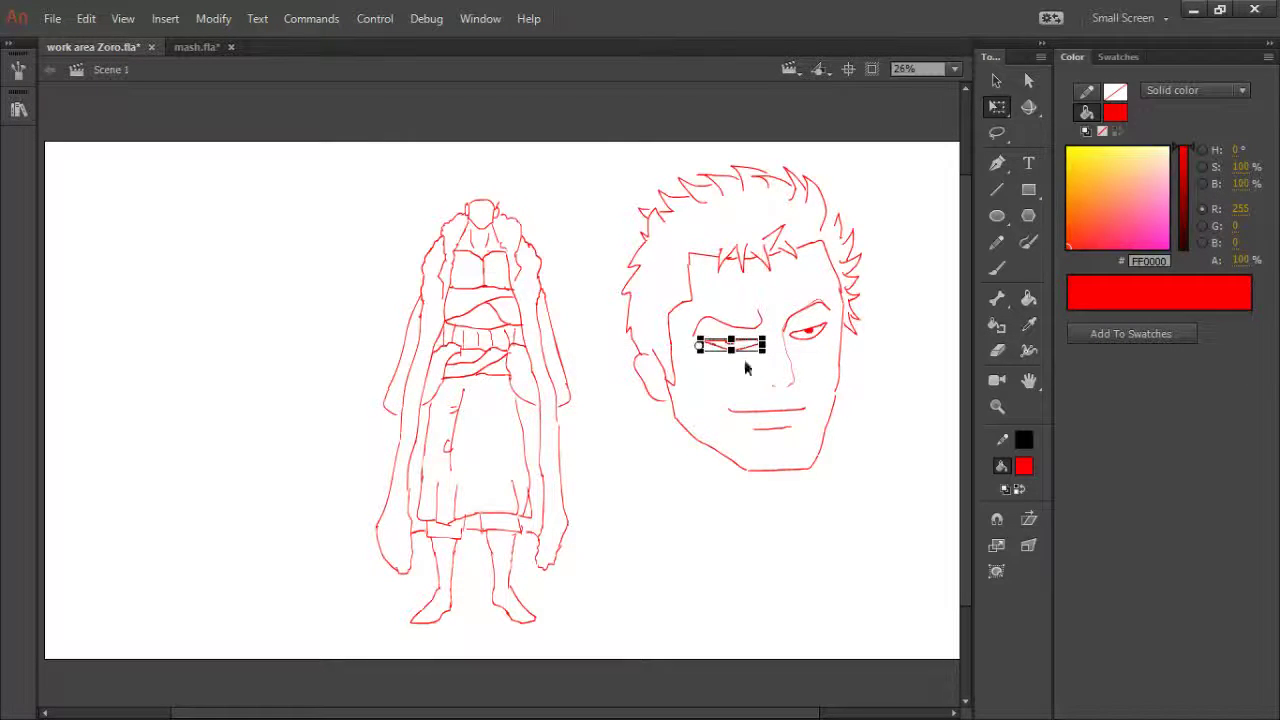
{"action": "left_click", "coordinate": [742, 376]}
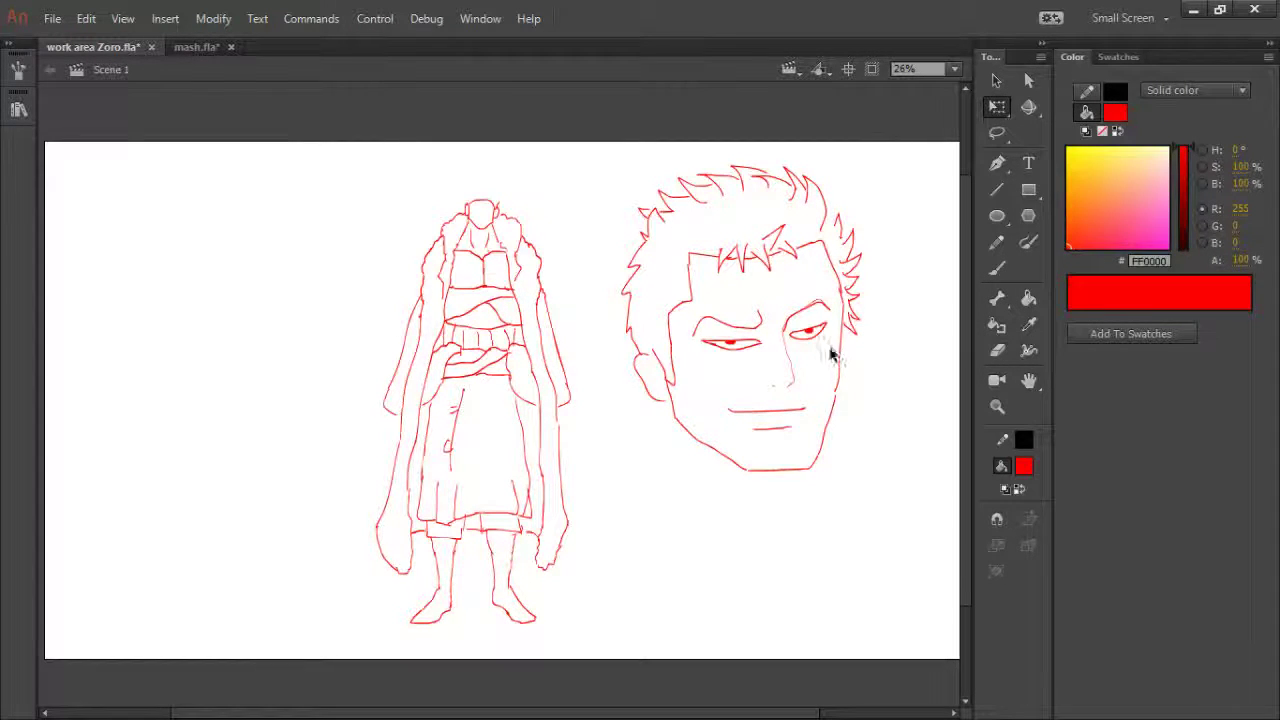
- Lasso the far eye, widen it slightly with Free Transform and shift it slightly down and outward
{"action": "key", "text": "l"}
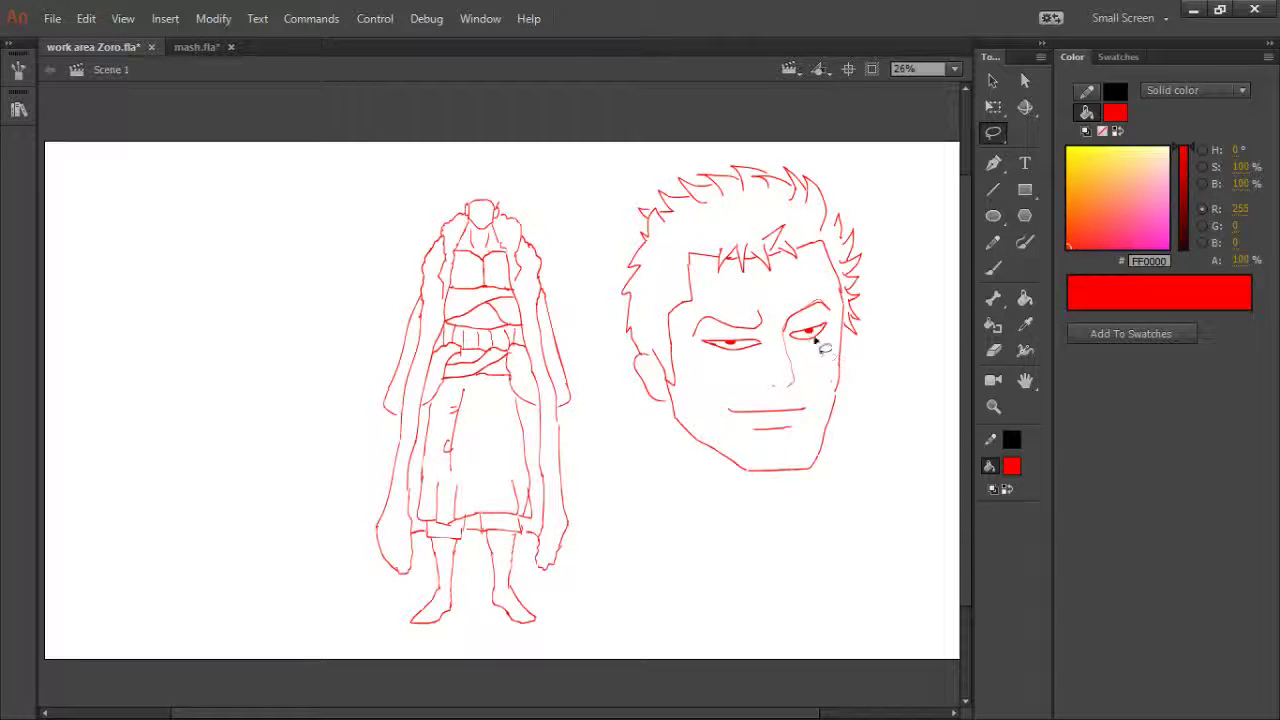
{"action": "mouse_move", "coordinate": [808, 322]}
{"action": "left_mouse_down"}
{"action": "mouse_move", "coordinate": [792, 346]}
{"action": "mouse_move", "coordinate": [830, 358]}
{"action": "mouse_move", "coordinate": [846, 330]}
{"action": "mouse_move", "coordinate": [806, 322]}
{"action": "left_mouse_up"}
{"action": "key", "text": "q"}
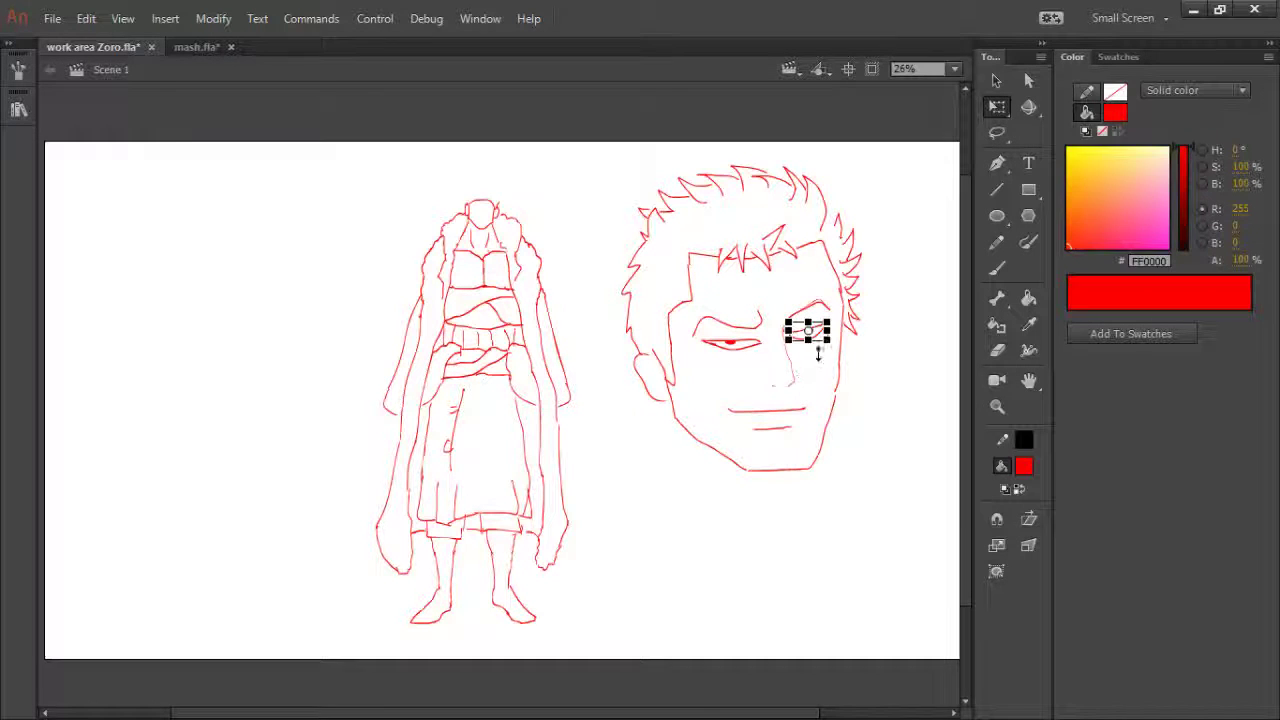
{"action": "mouse_move", "coordinate": [808, 331]}
{"action": "left_mouse_down"}
{"action": "mouse_move", "coordinate": [789, 333]}
{"action": "mouse_move", "coordinate": [834, 323]}
{"action": "mouse_move", "coordinate": [827, 345]}
{"action": "mouse_move", "coordinate": [815, 336]}
{"action": "left_mouse_up"}
{"action": "left_click", "coordinate": [814, 364]}
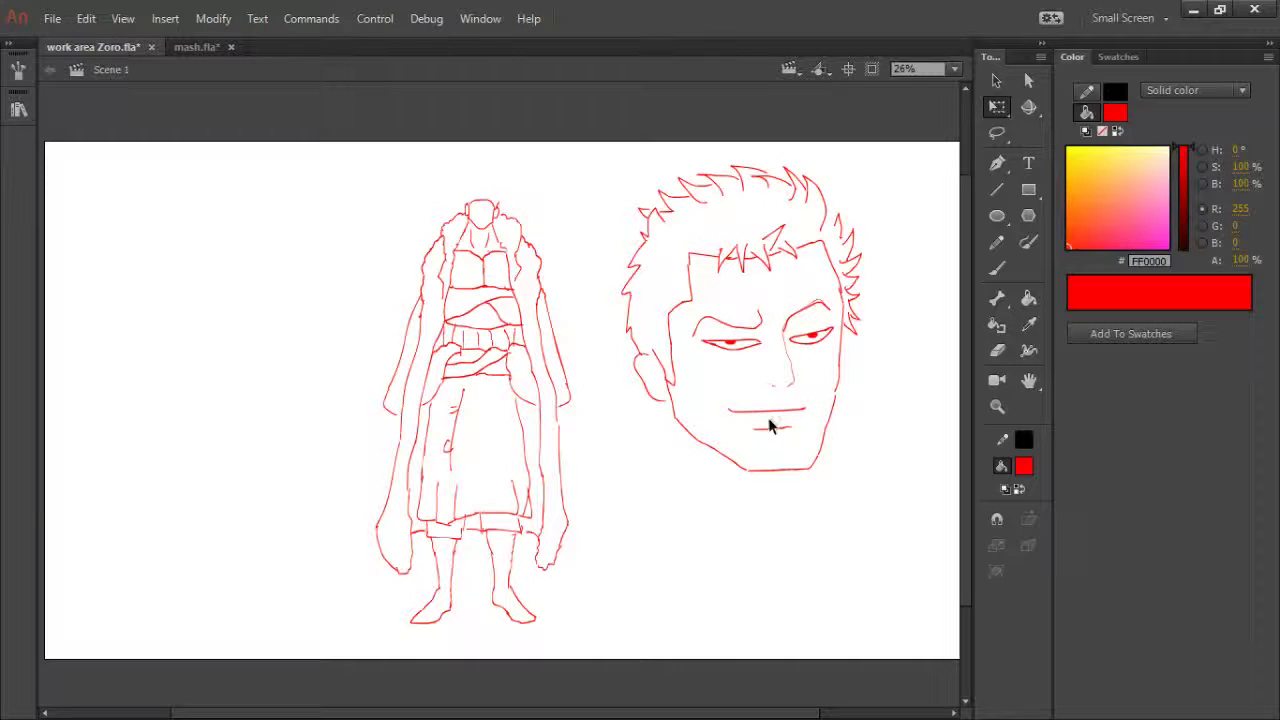
- Erase the face study's thin nose lines and redraw the nose with a bolder bridge, hooked tip and small nostril mark
{"action": "key", "text": "z"}
{"action": "left_click_drag", "start_coordinate": [549, 196], "coordinate": [918, 598]}
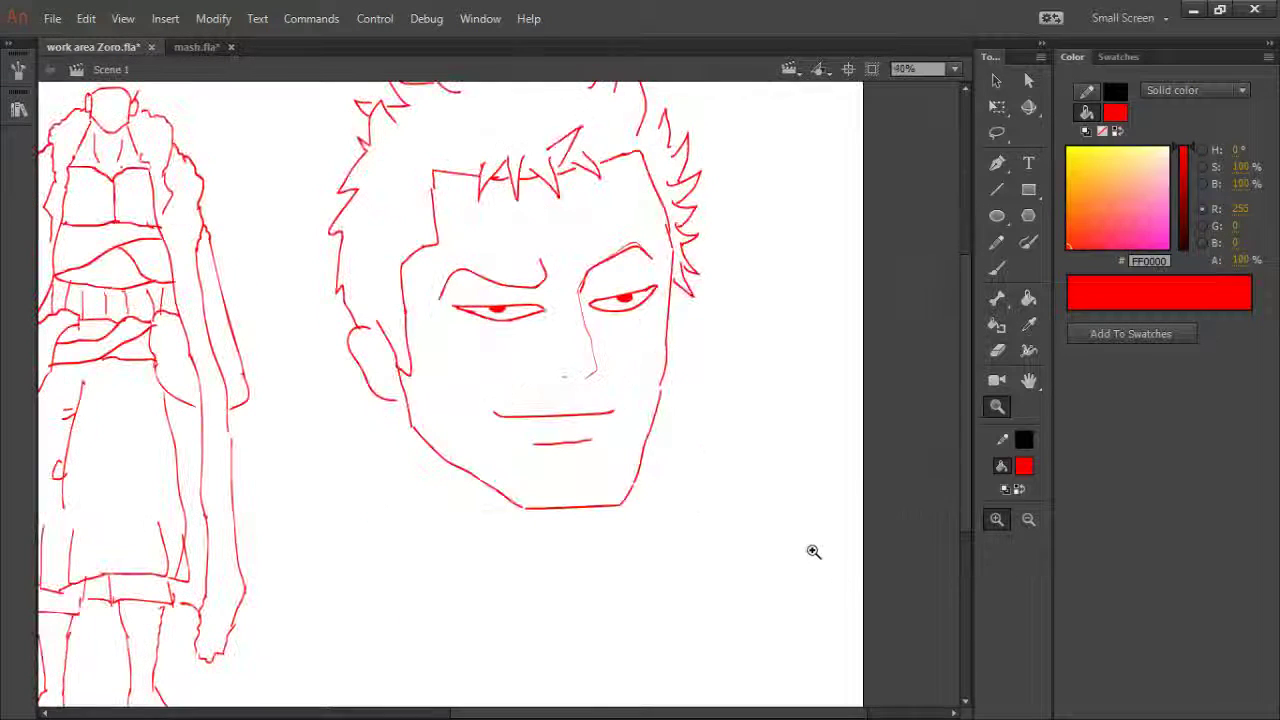
{"action": "key", "text": "e"}
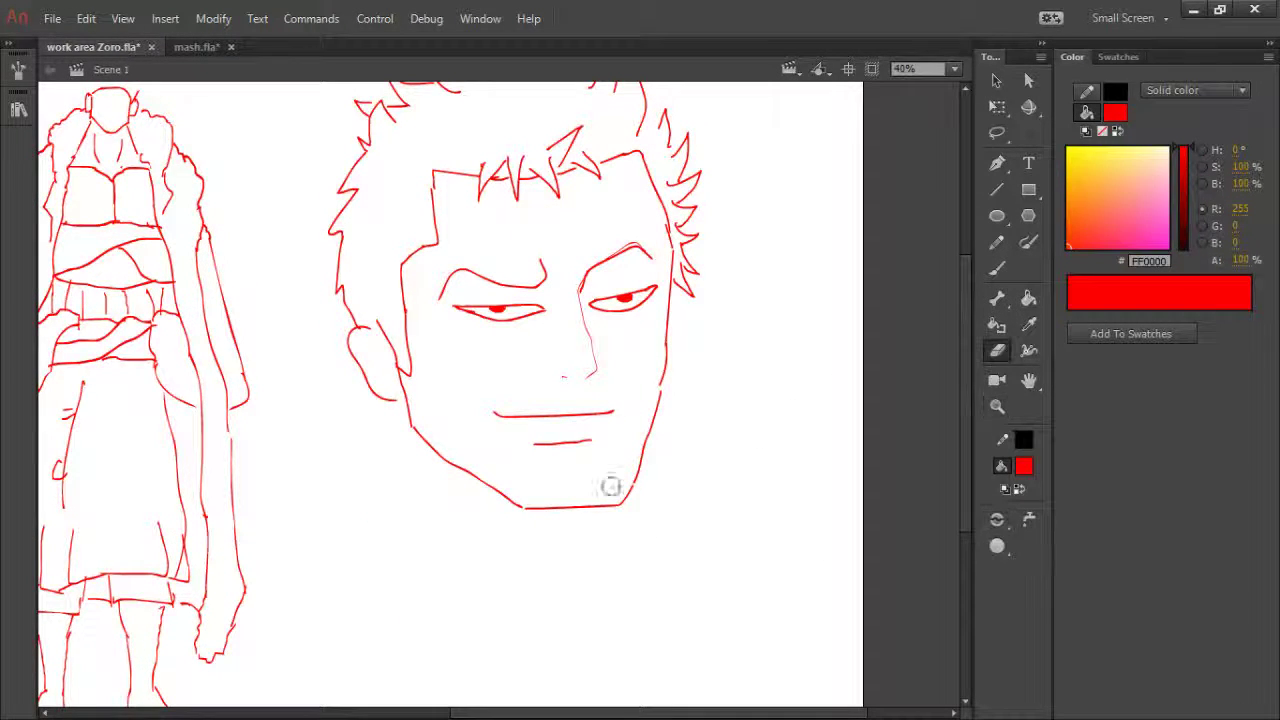
{"action": "mouse_move", "coordinate": [571, 289]}
{"action": "left_mouse_down"}
{"action": "mouse_move", "coordinate": [591, 369]}
{"action": "mouse_move", "coordinate": [551, 383]}
{"action": "left_mouse_up"}
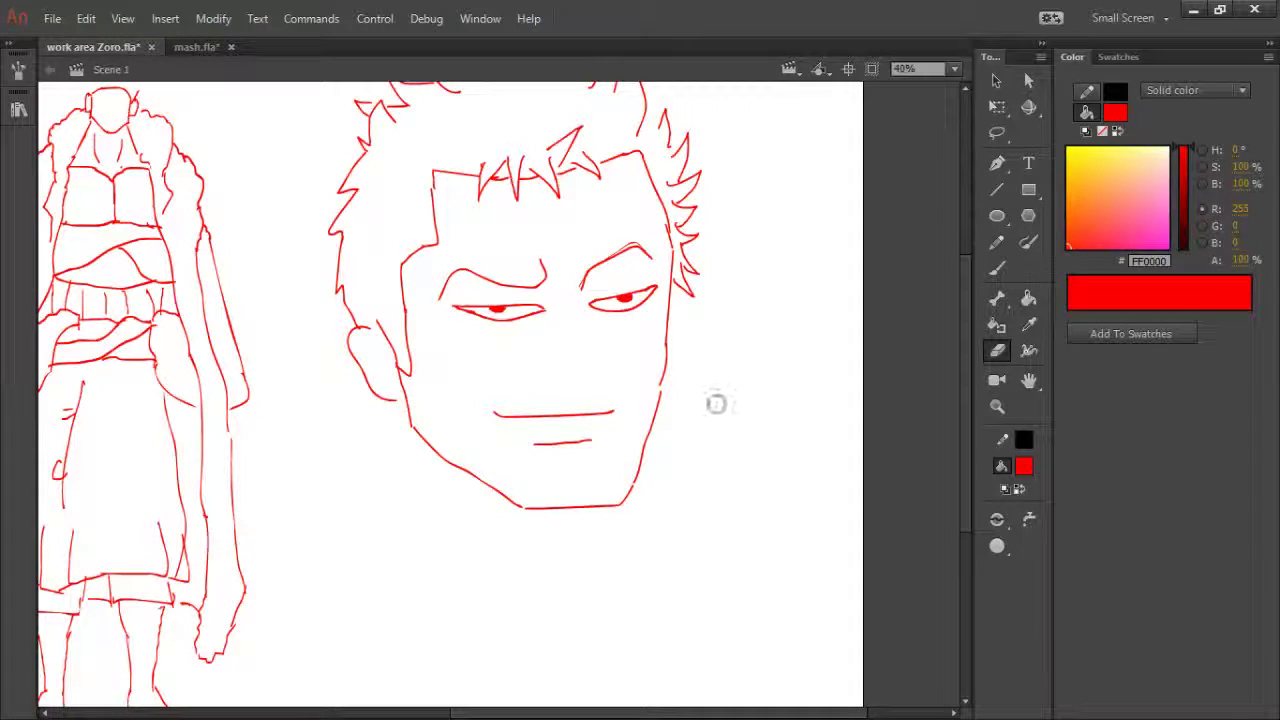
{"action": "key", "text": "b"}
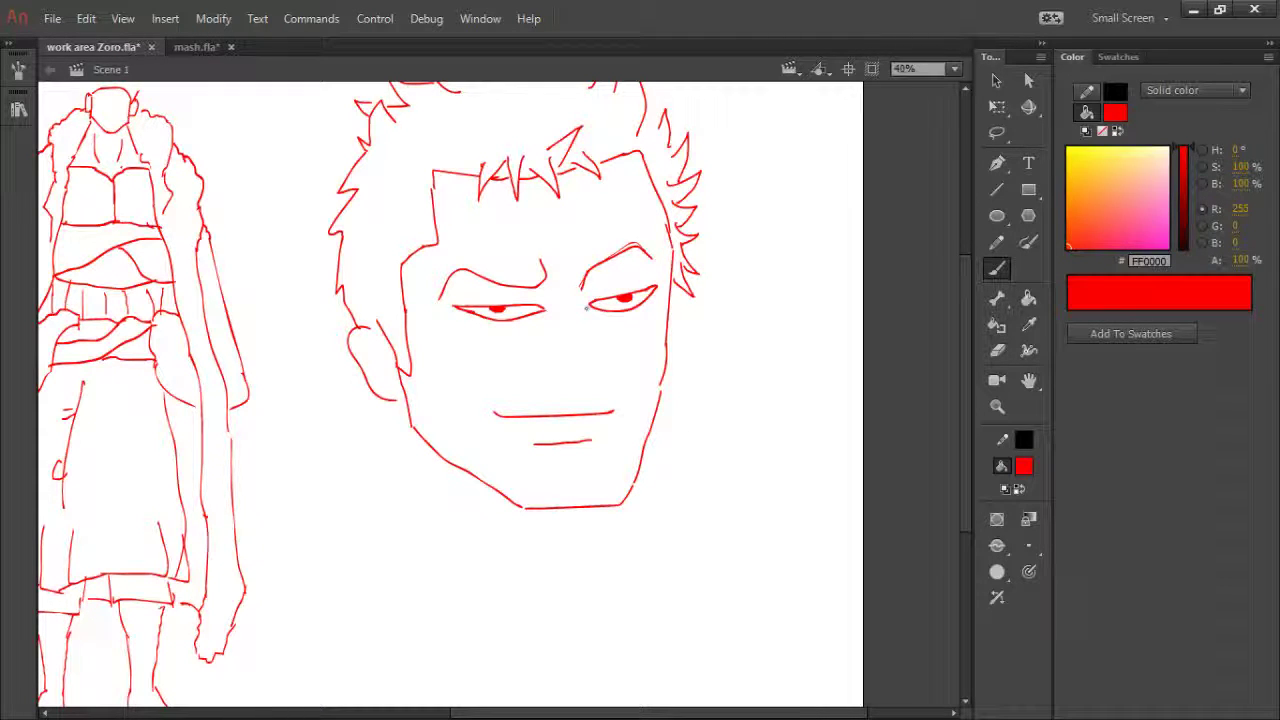
{"action": "left_click_drag", "start_coordinate": [593, 353], "coordinate": [580, 378]}
{"action": "left_click", "coordinate": [557, 374]}
- Erase the mouth and lower-lip line and redraw them as a slightly upturned mouth with a short dash below
{"action": "key", "text": "e"}
{"action": "left_click_drag", "start_coordinate": [531, 449], "coordinate": [594, 443]}
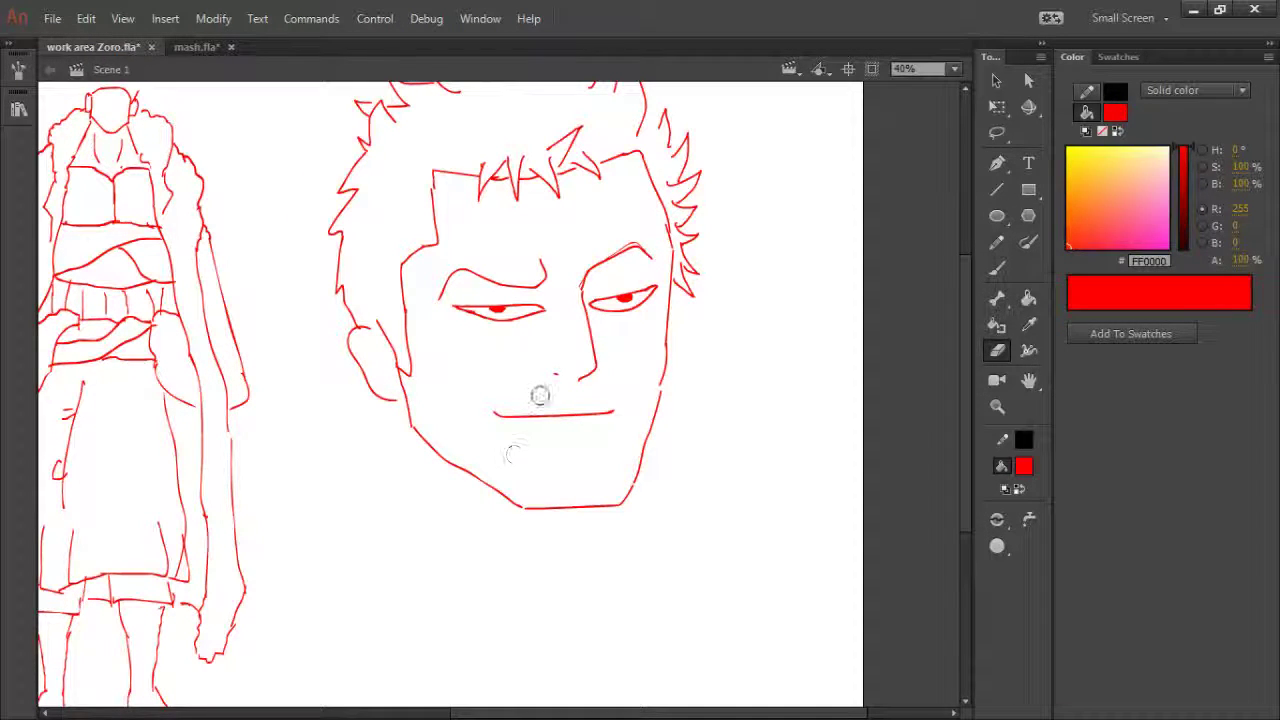
{"action": "left_click_drag", "start_coordinate": [619, 414], "coordinate": [500, 416]}
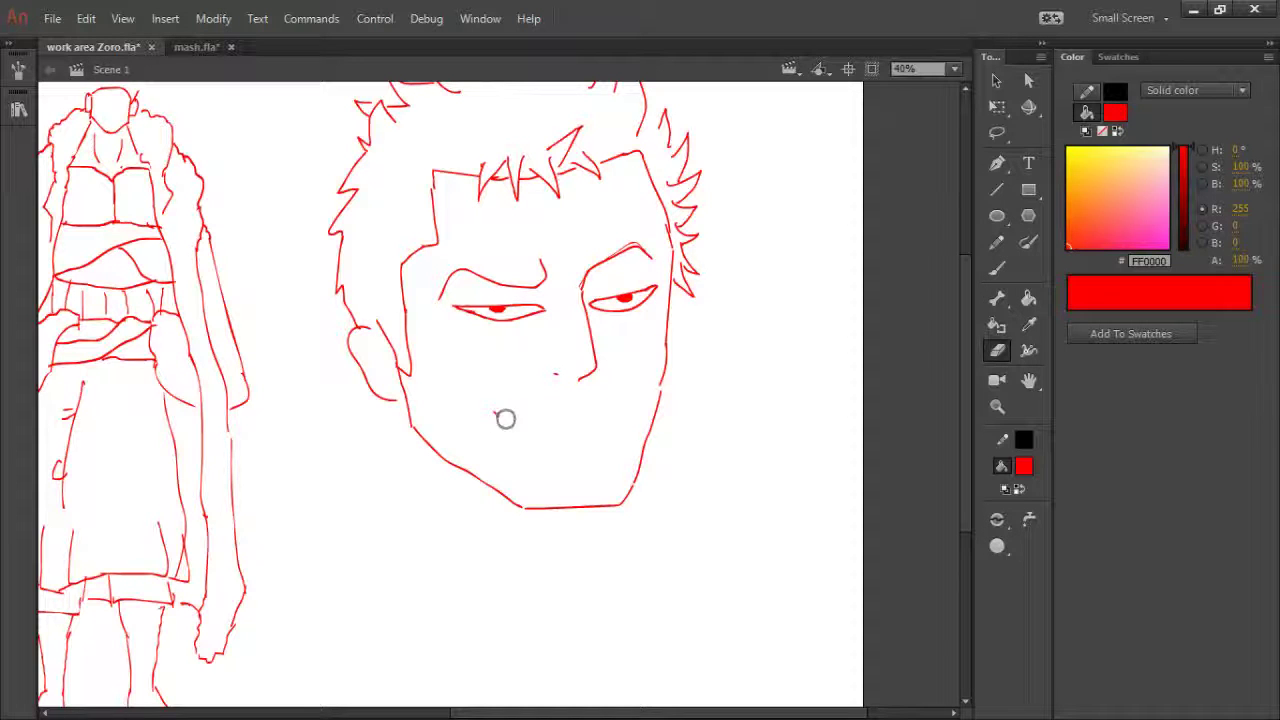
{"action": "key", "text": "b"}
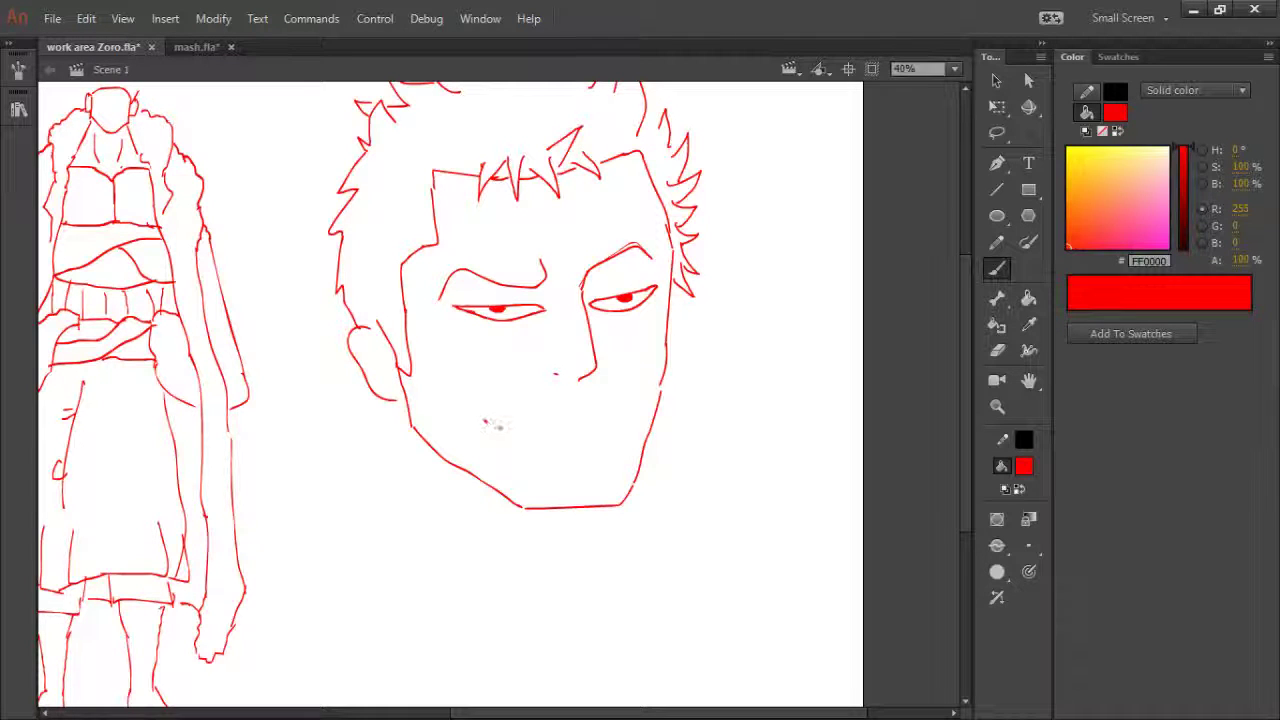
{"action": "mouse_move", "coordinate": [484, 420]}
{"action": "left_mouse_down"}
{"action": "mouse_move", "coordinate": [601, 418]}
{"action": "mouse_move", "coordinate": [564, 453]}
{"action": "left_mouse_up"}
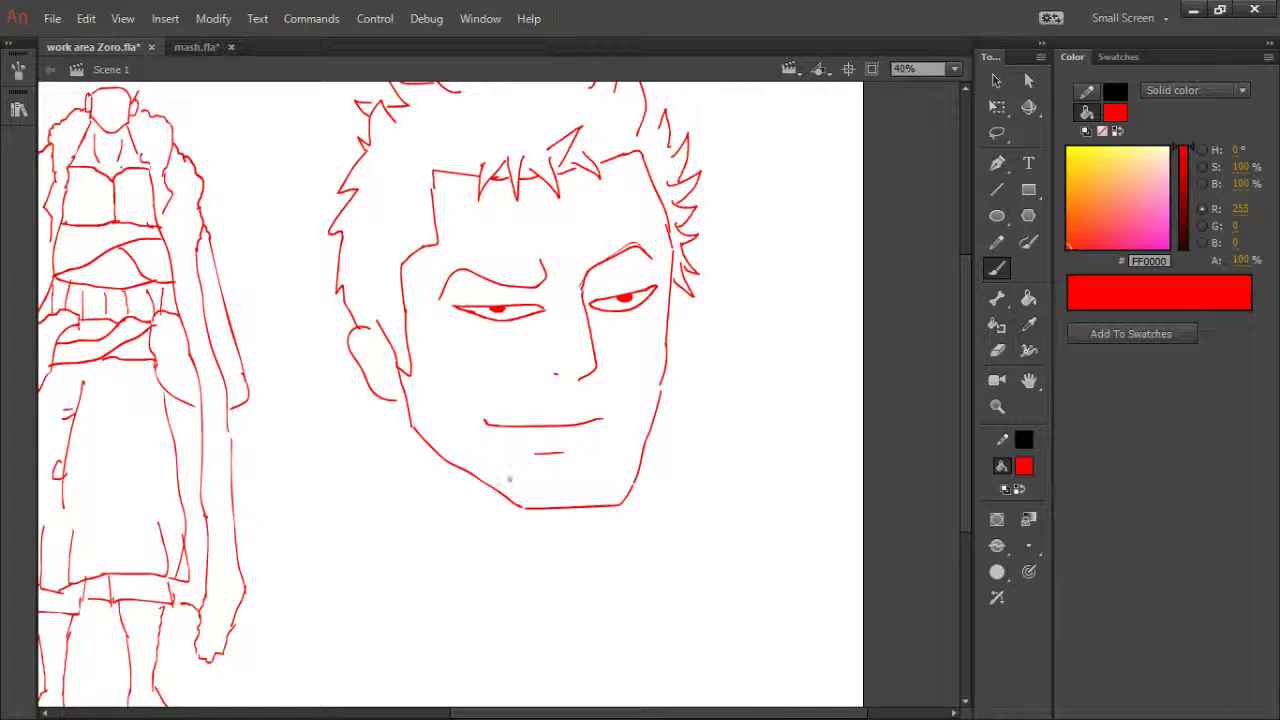
- Lasso the mouth and lower-lip line and shift them up and toward the far cheek, under the nose
{"action": "key", "text": "l"}
{"action": "mouse_move", "coordinate": [612, 407]}
{"action": "left_mouse_down"}
{"action": "mouse_move", "coordinate": [591, 400]}
{"action": "mouse_move", "coordinate": [480, 434]}
{"action": "mouse_move", "coordinate": [575, 472]}
{"action": "mouse_move", "coordinate": [630, 410]}
{"action": "left_mouse_up"}
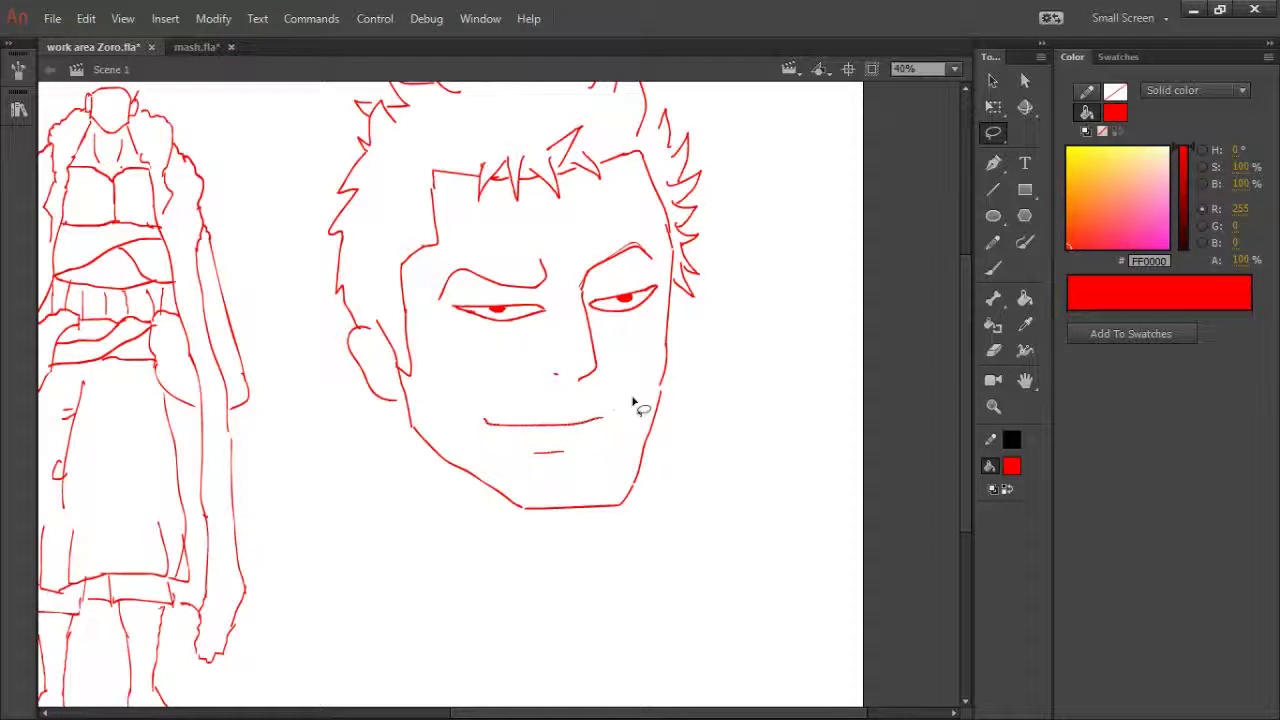
{"action": "key", "text": "shift+Up"}
{"action": "key", "text": "shift+Up"}
{"action": "key", "text": "shift+Up"}
{"action": "key", "text": "shift+Right"}
{"action": "key", "text": "shift+Right"}
{"action": "key", "text": "shift+Right"}
{"action": "key", "text": "shift+Right"}
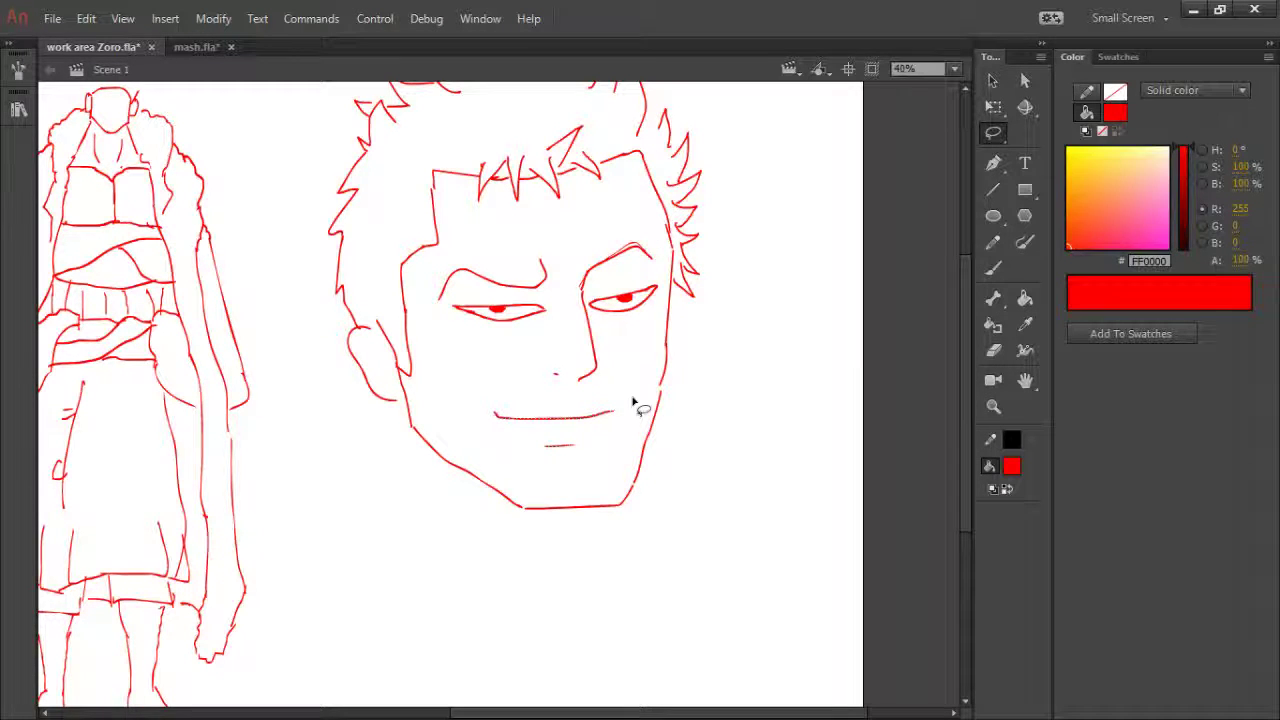
{"action": "key", "text": "shift+Left"}
{"action": "key", "text": "shift+Up"}
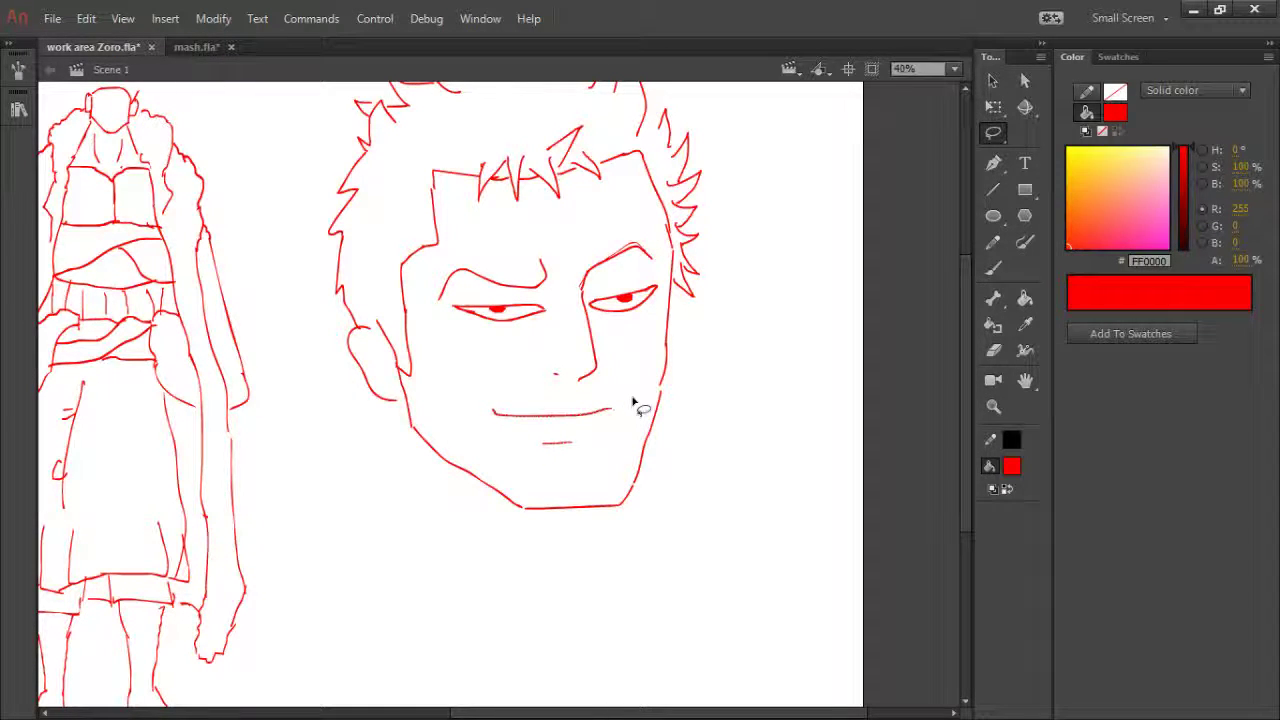
- Widen the mouth and lower-lip line symmetrically with Free Transform, keeping them selected
{"action": "key", "text": "q"}
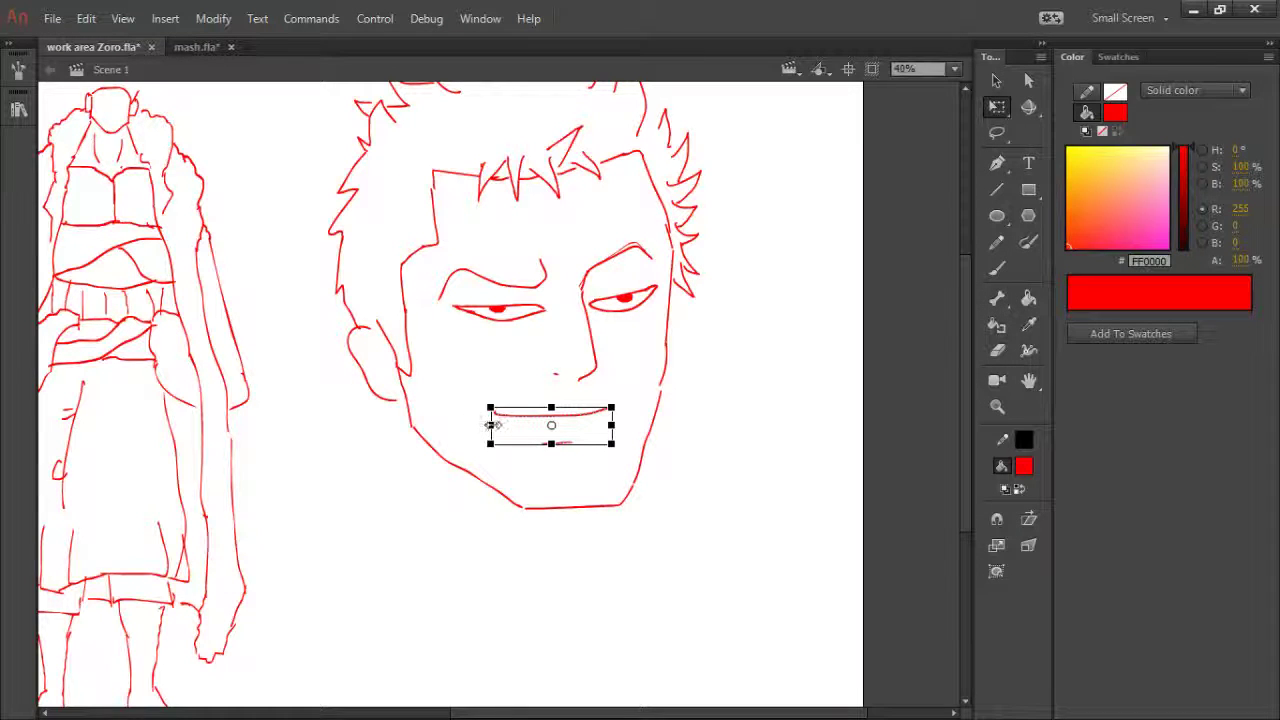
{"action": "left_click_drag", "start_coordinate": [490, 425], "coordinate": [469, 425]}
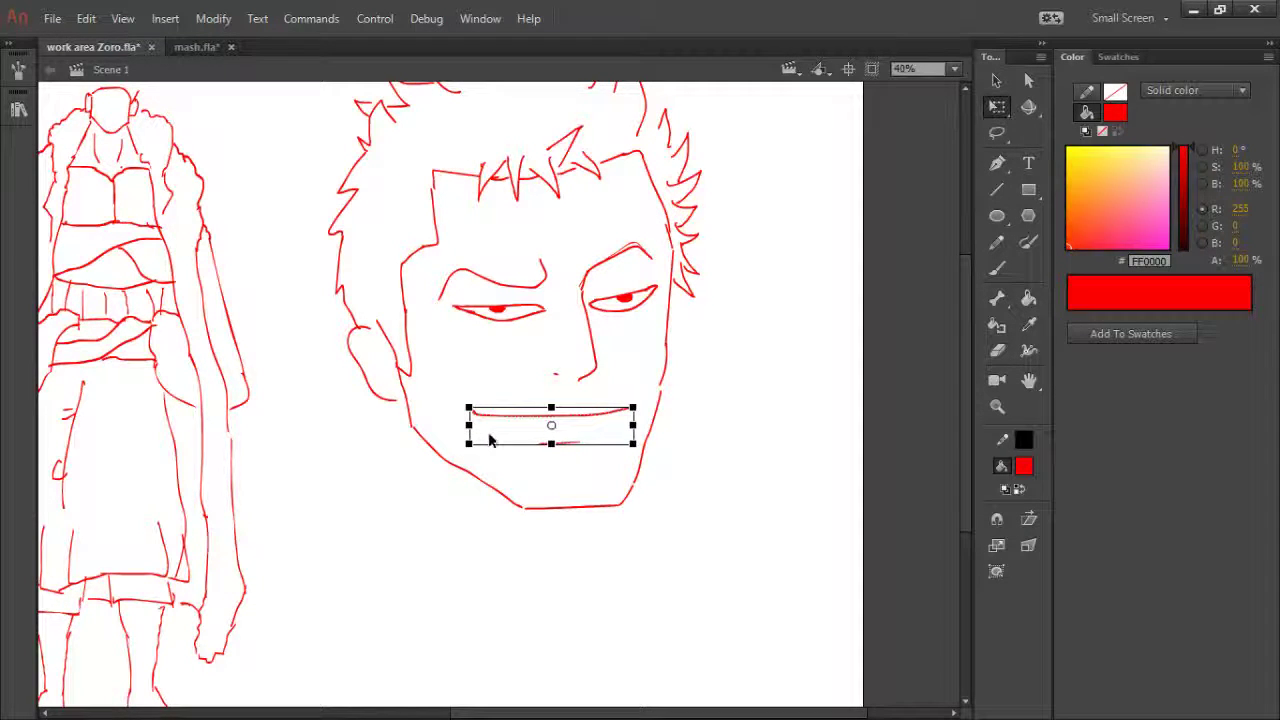
{"action": "left_click", "coordinate": [502, 478]}
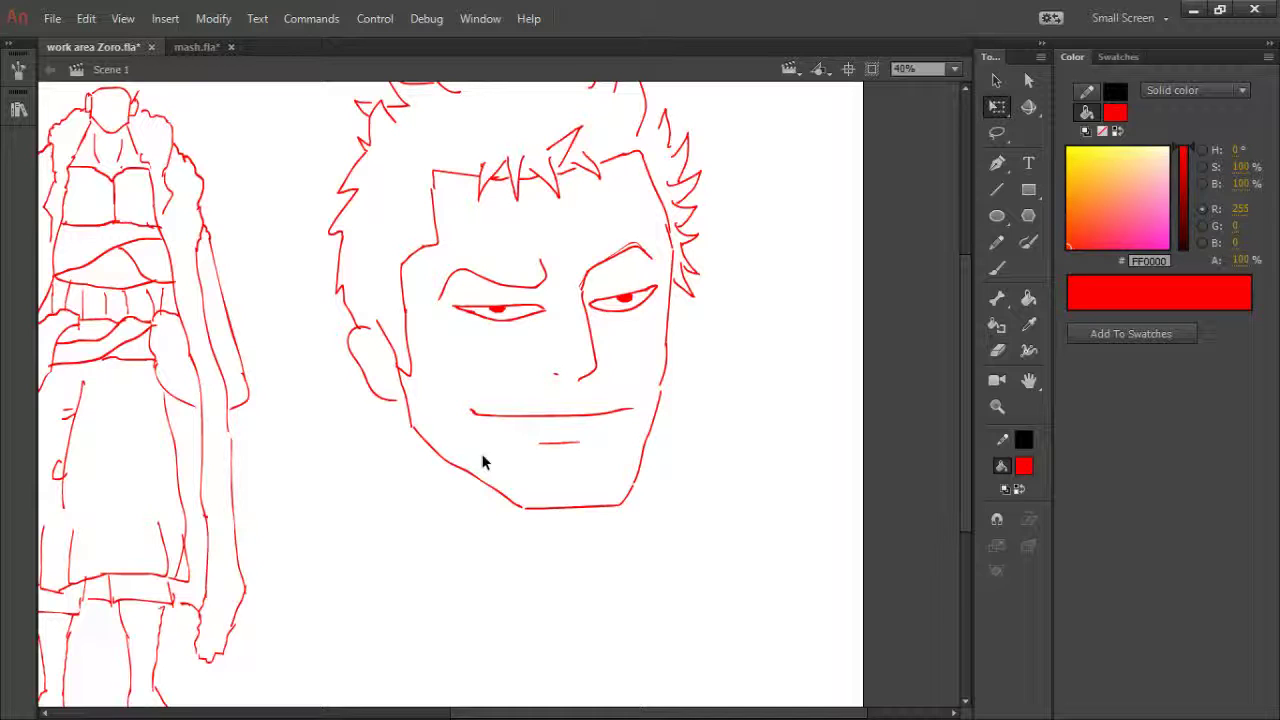
{"action": "key", "text": "ctrl+z"}
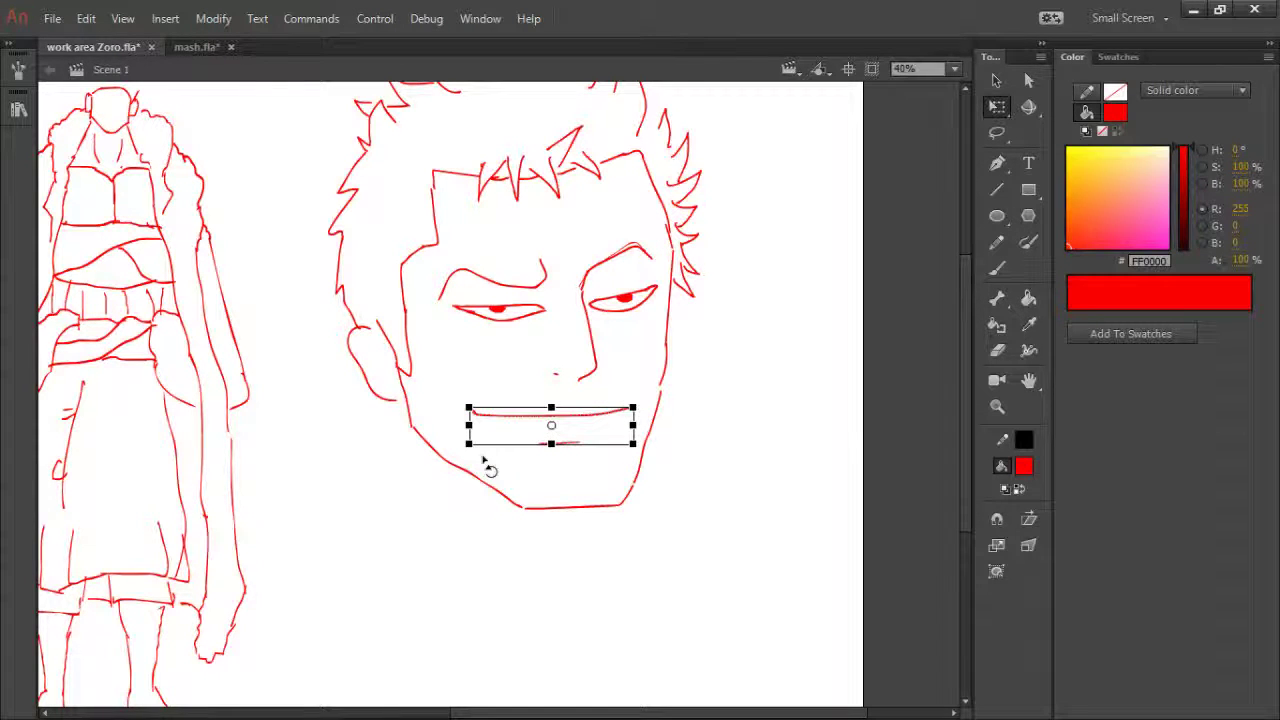
- Try lower and sideways positions for the widened mouth, then settle it just below the nose and deselect it
{"action": "key", "text": "Down"}
{"action": "key", "text": "Down"}
{"action": "key", "text": "Down"}
{"action": "key", "text": "Down"}
{"action": "key", "text": "Down"}
{"action": "key", "text": "Down"}
{"action": "key", "text": "Down"}
{"action": "key", "text": "Down"}
{"action": "key", "text": "Down"}
{"action": "key", "text": "Down"}
{"action": "key", "text": "Down"}
{"action": "key", "text": "Down"}
{"action": "key", "text": "Down"}
{"action": "key", "text": "Down"}
{"action": "key", "text": "Down"}
{"action": "key", "text": "Down"}
{"action": "key", "text": "Down"}
{"action": "key", "text": "Down"}
{"action": "key", "text": "Down"}
{"action": "key", "text": "Down"}
{"action": "key", "text": "Down"}
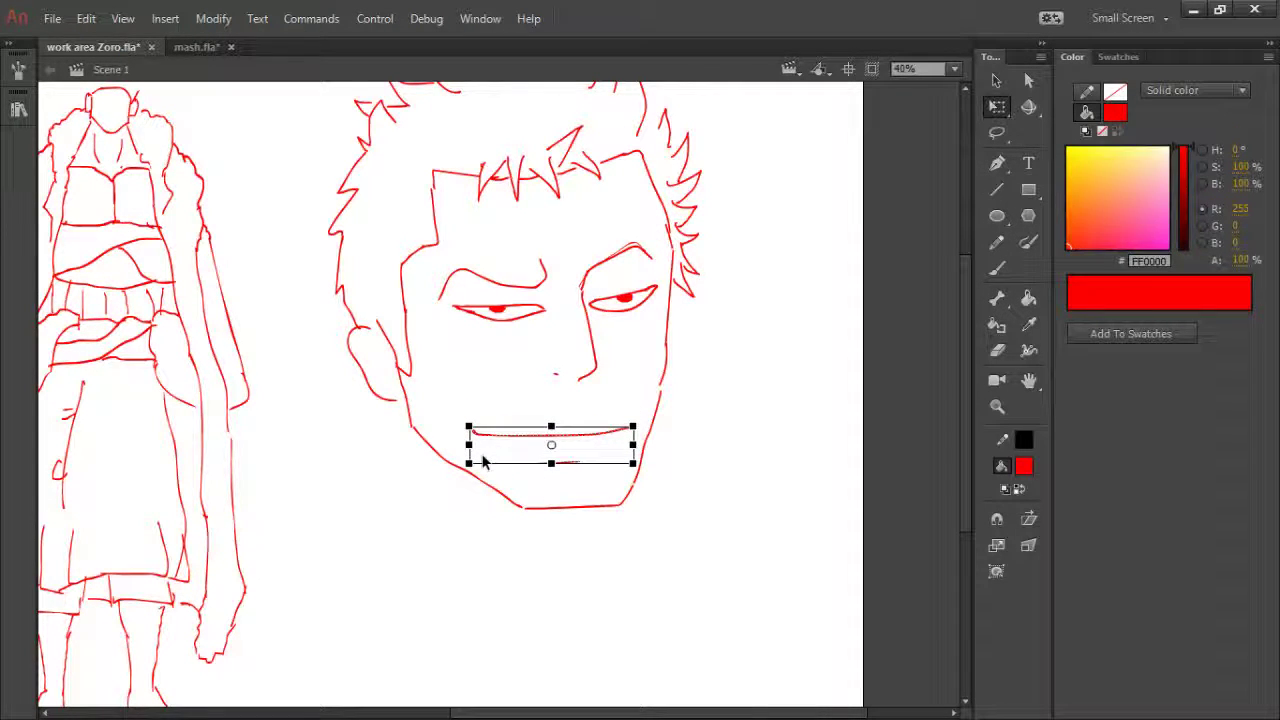
{"action": "key", "text": "Up"}
{"action": "key", "text": "Up"}
{"action": "key", "text": "shift+Up"}
{"action": "key", "text": "shift+Up"}
{"action": "key", "text": "shift+Up"}
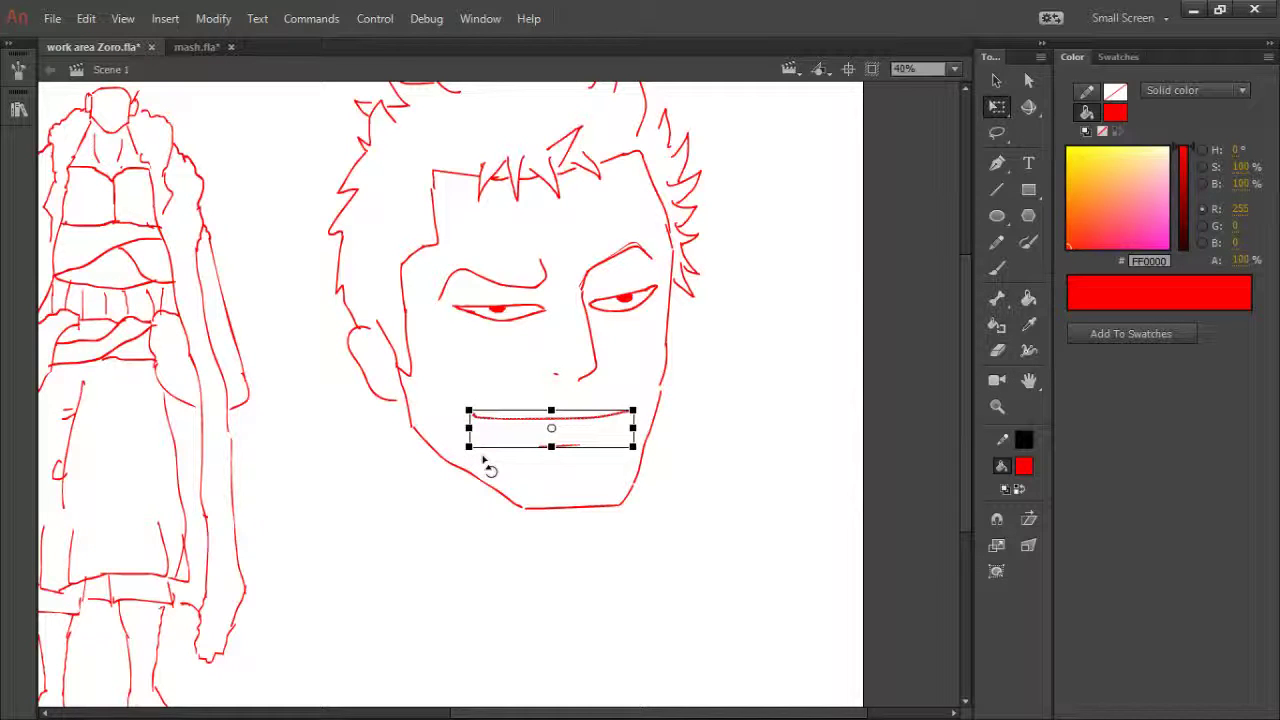
{"action": "key", "text": "shift+Left"}
{"action": "key", "text": "shift+Left"}
{"action": "key", "text": "shift+Right"}
{"action": "key", "text": "shift+Right"}
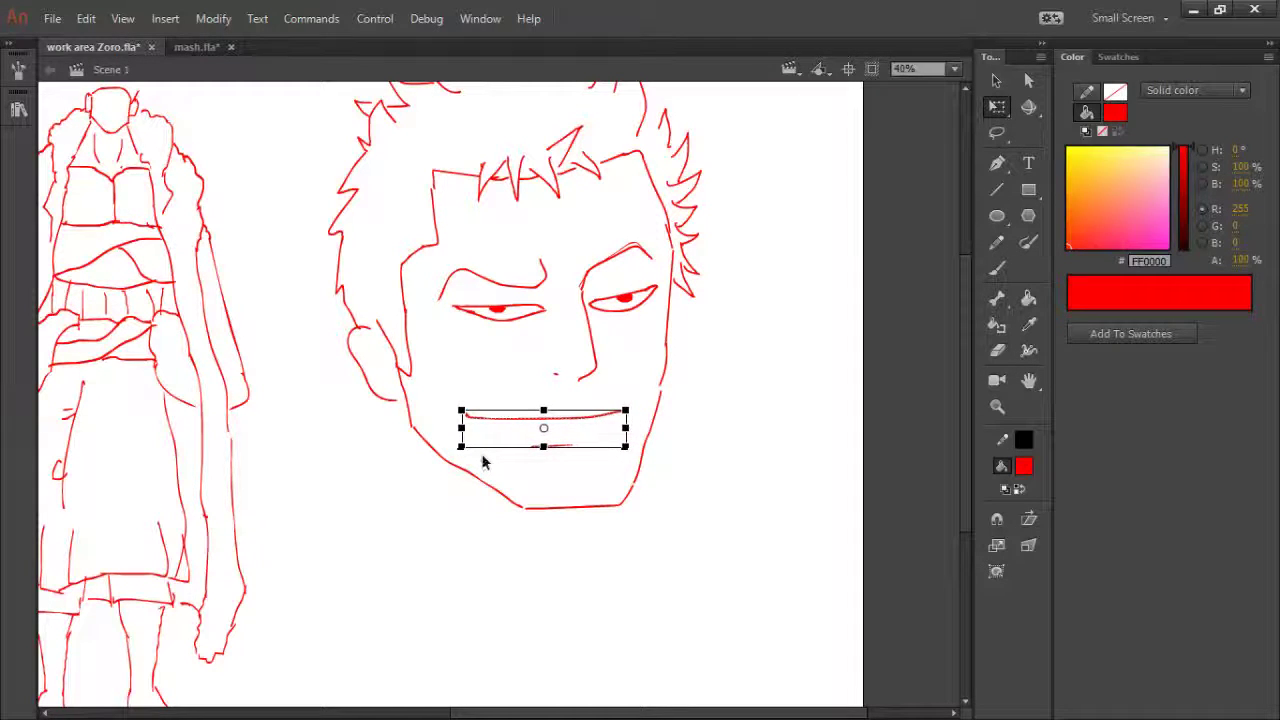
{"action": "key", "text": "Up"}
{"action": "key", "text": "Up"}
{"action": "key", "text": "Up"}
{"action": "key", "text": "Up"}
{"action": "key", "text": "Up"}
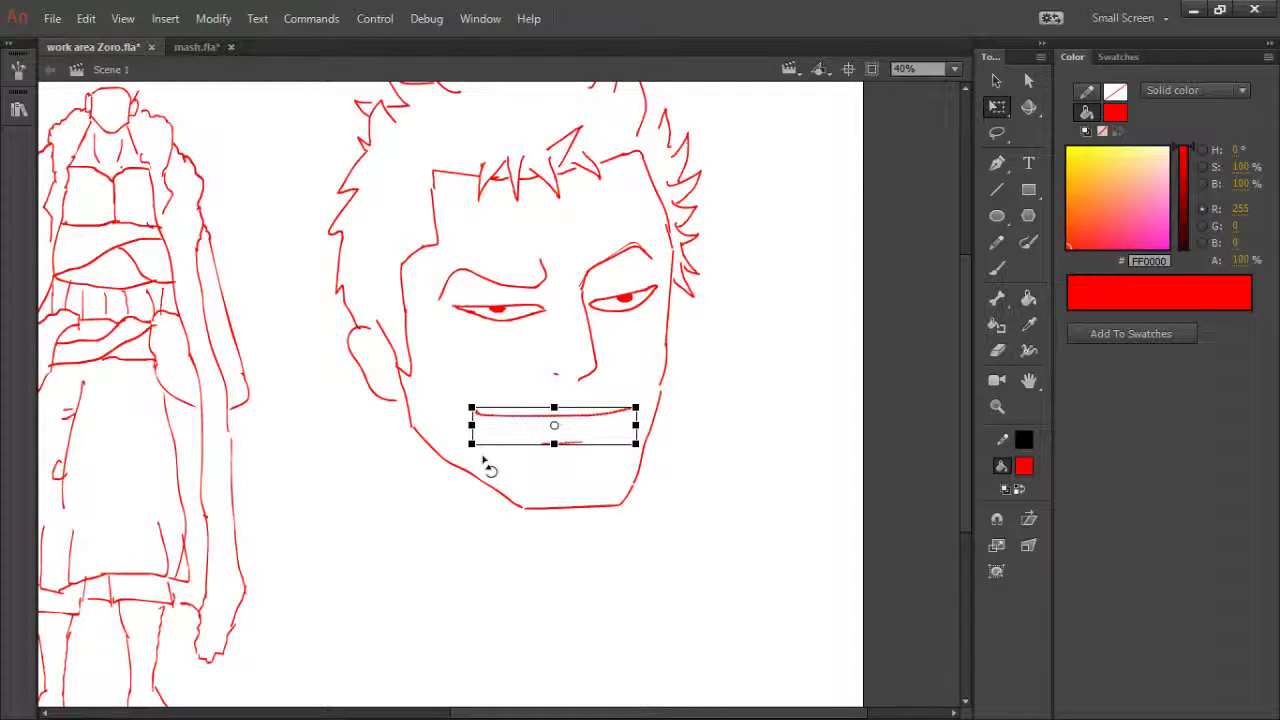
{"action": "key", "text": "Left"}
{"action": "left_click", "coordinate": [662, 432]}
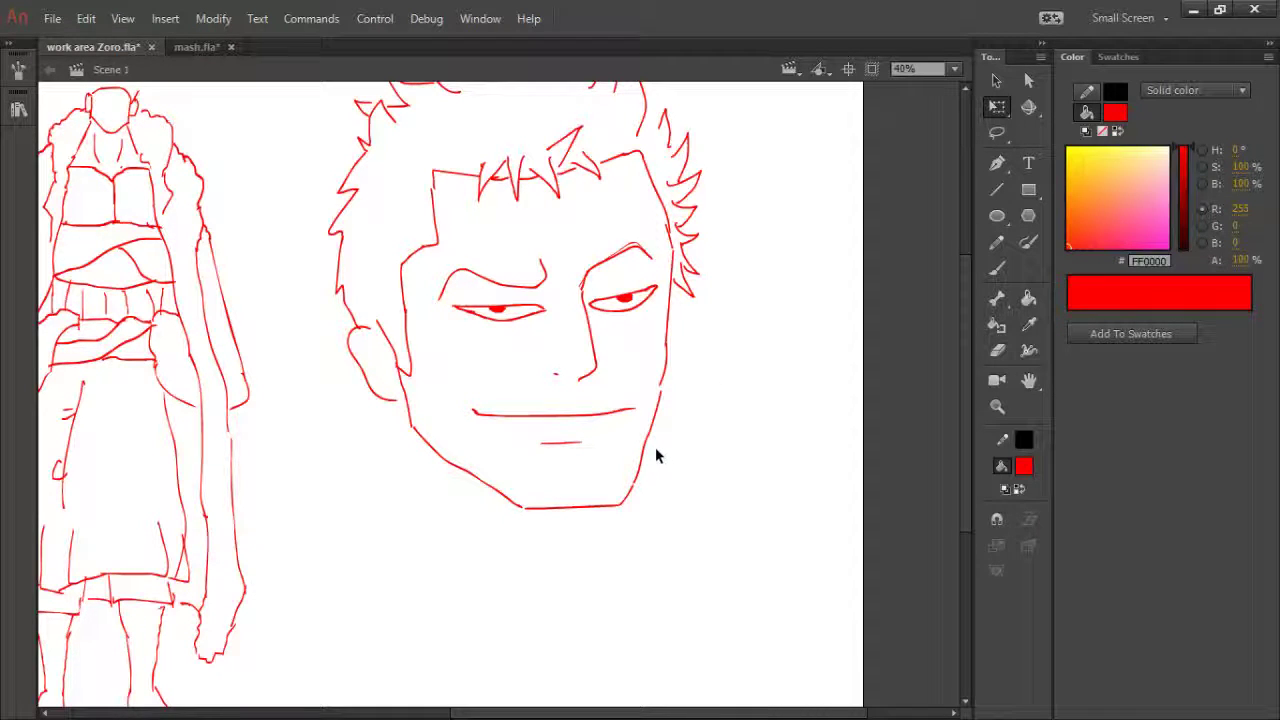
- Erase the mouth's far end and the far jawline from the cheek down to the middle of the chin
{"action": "key", "text": "e"}
{"action": "left_click_drag", "start_coordinate": [612, 412], "coordinate": [631, 411]}
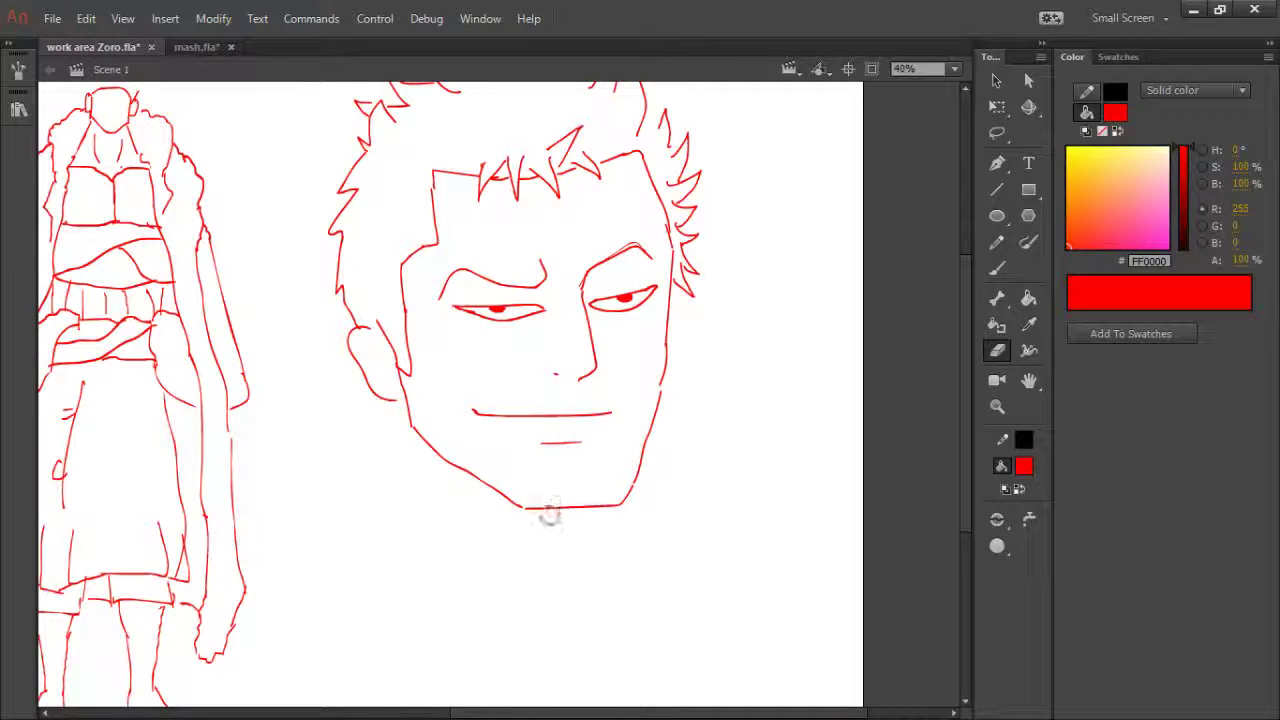
{"action": "mouse_move", "coordinate": [663, 357]}
{"action": "left_mouse_down"}
{"action": "mouse_move", "coordinate": [648, 460]}
{"action": "mouse_move", "coordinate": [591, 511]}
{"action": "left_mouse_up"}
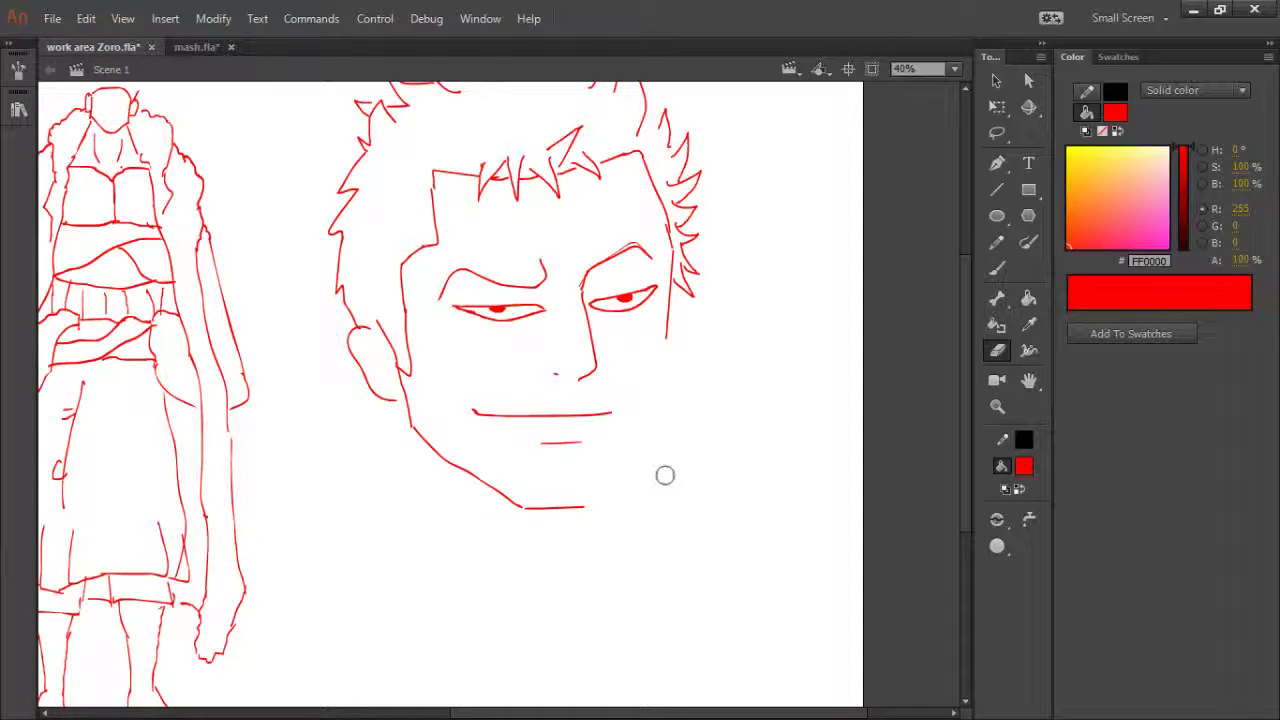
{"action": "key", "text": "b"}
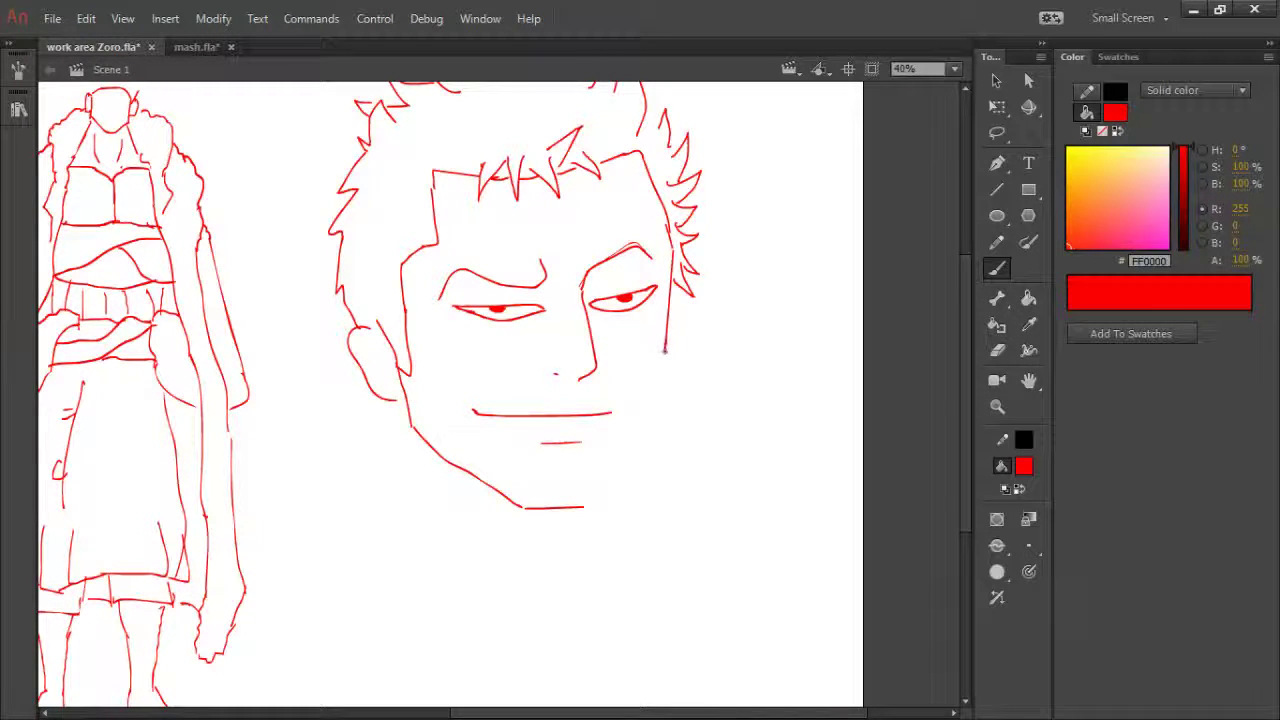
{"action": "left_click_drag", "start_coordinate": [664, 350], "coordinate": [582, 505]}
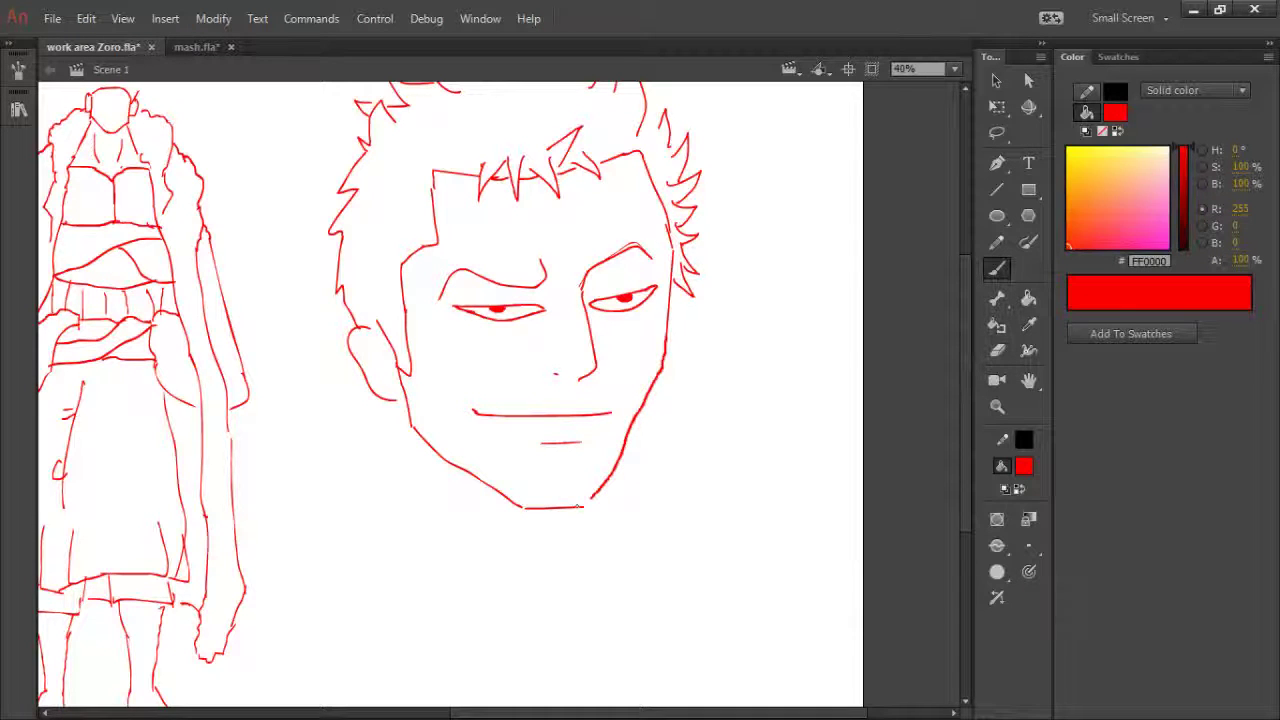
{"action": "key", "text": "ctrl+z"}
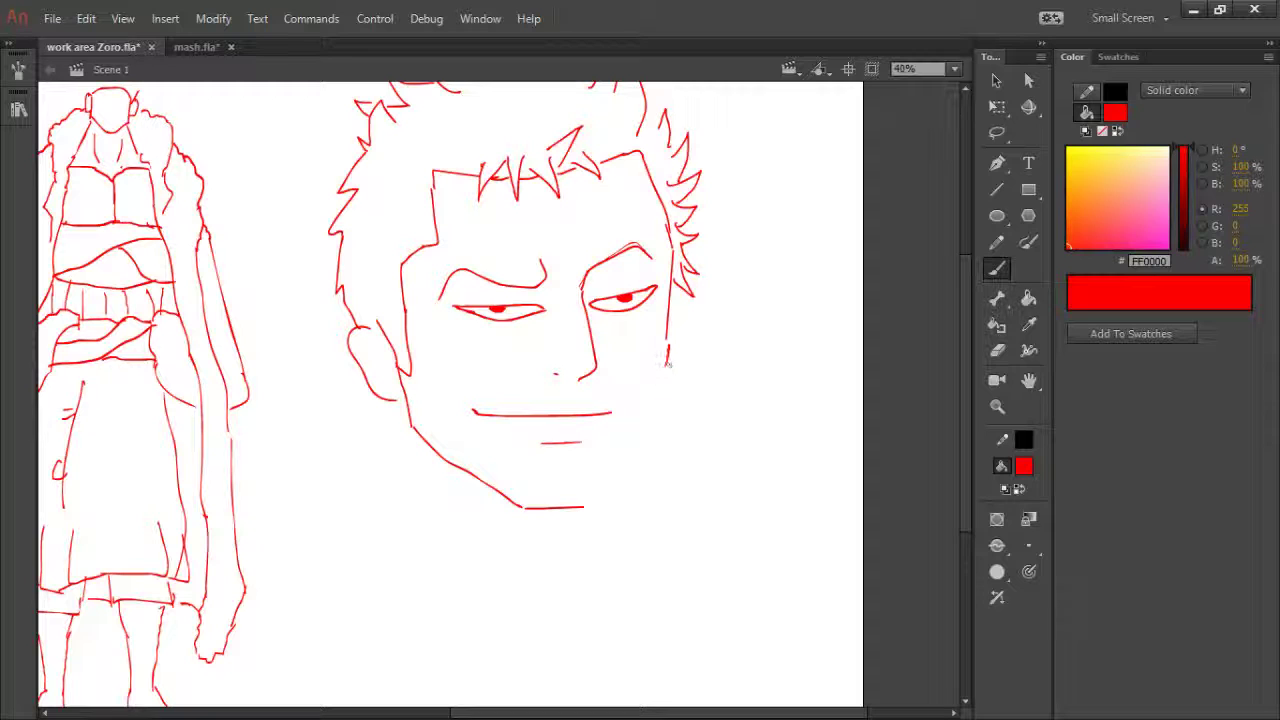
{"action": "key", "text": "ctrl+z"}
{"action": "mouse_move", "coordinate": [665, 346]}
{"action": "left_mouse_down"}
{"action": "mouse_move", "coordinate": [661, 392]}
{"action": "mouse_move", "coordinate": [572, 515]}
{"action": "left_mouse_up"}
{"action": "key", "text": "ctrl+z"}
{"action": "key", "text": "ctrl+z"}
- Redraw the far jawline with the brush as an angular edge from the chin up to the cheek
{"action": "mouse_move", "coordinate": [595, 507]}
{"action": "left_mouse_down"}
{"action": "mouse_move", "coordinate": [632, 463]}
{"action": "mouse_move", "coordinate": [656, 398]}
{"action": "left_mouse_up"}
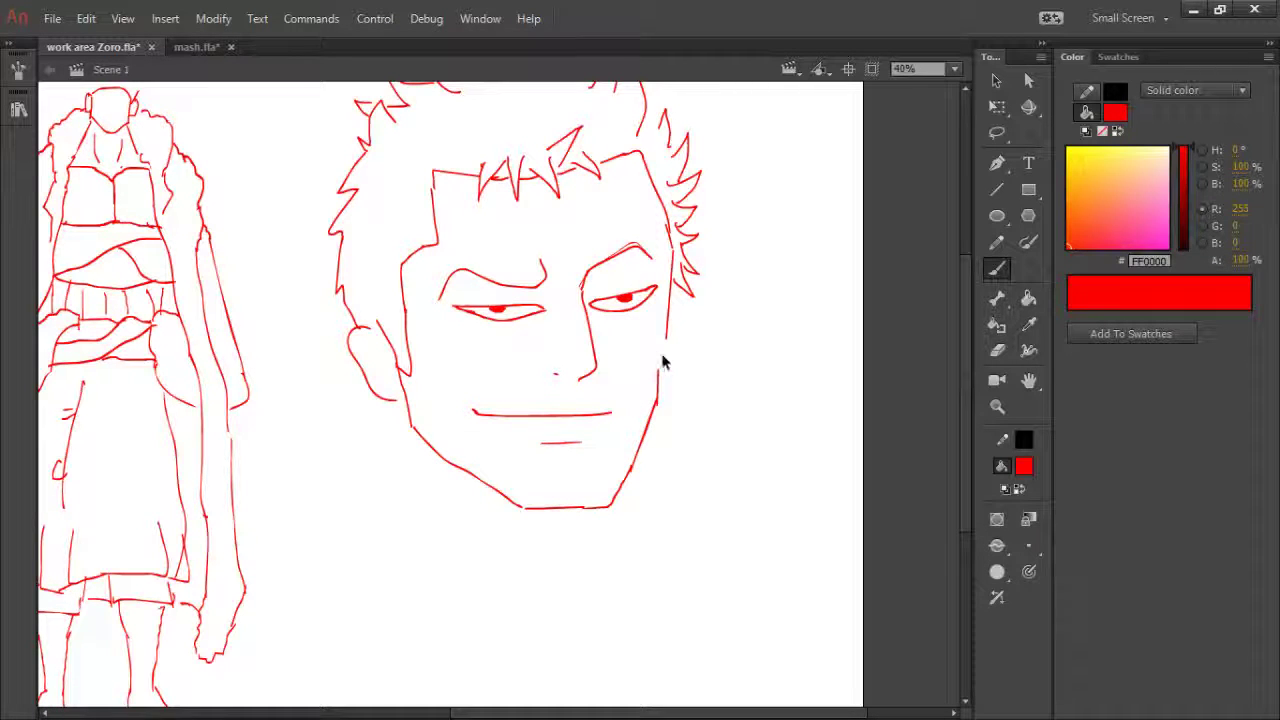
{"action": "left_click_drag", "start_coordinate": [665, 376], "coordinate": [655, 402]}
- Erase the nose tip and nostril mark and redraw them slightly lower, closer to the mouth
{"action": "key", "text": "e"}
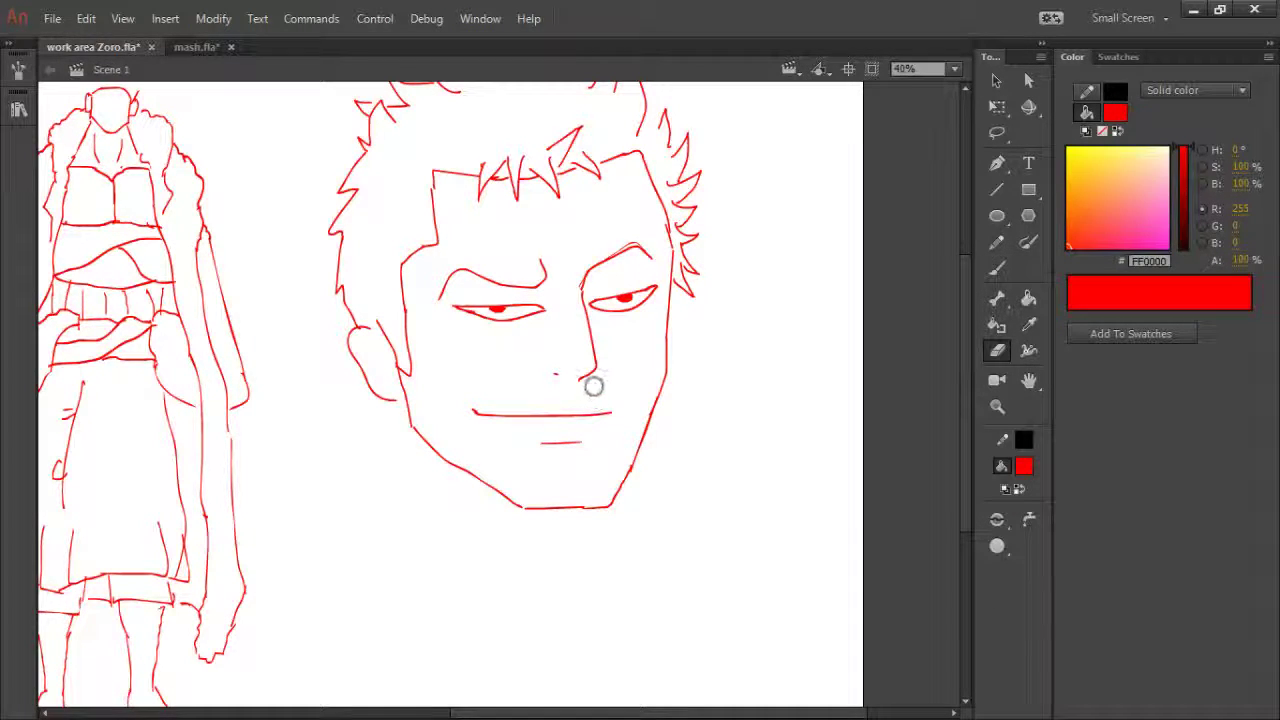
{"action": "left_click_drag", "start_coordinate": [589, 373], "coordinate": [554, 372]}
{"action": "key", "text": "b"}
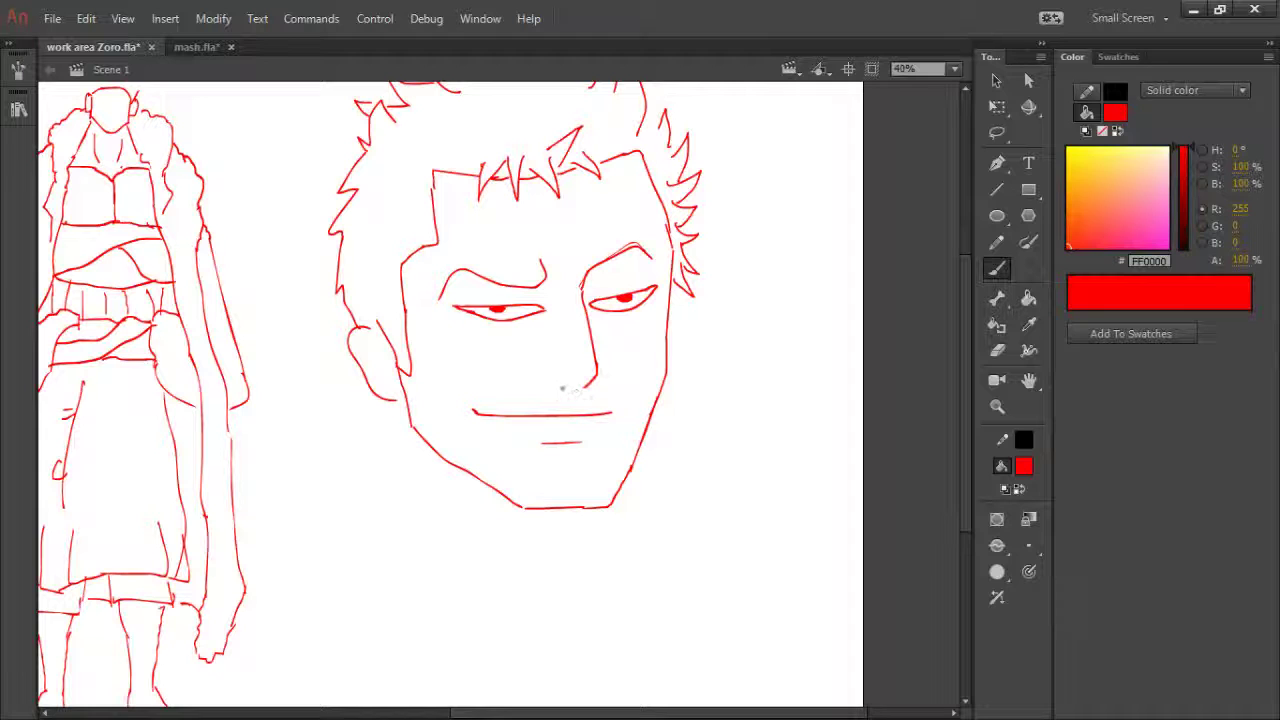
{"action": "left_click_drag", "start_coordinate": [559, 383], "coordinate": [570, 382]}
- Draw a steep neck line down from below the ear, undoing the slanted first attempt and the far-side neck stroke
{"action": "key", "text": "e"}
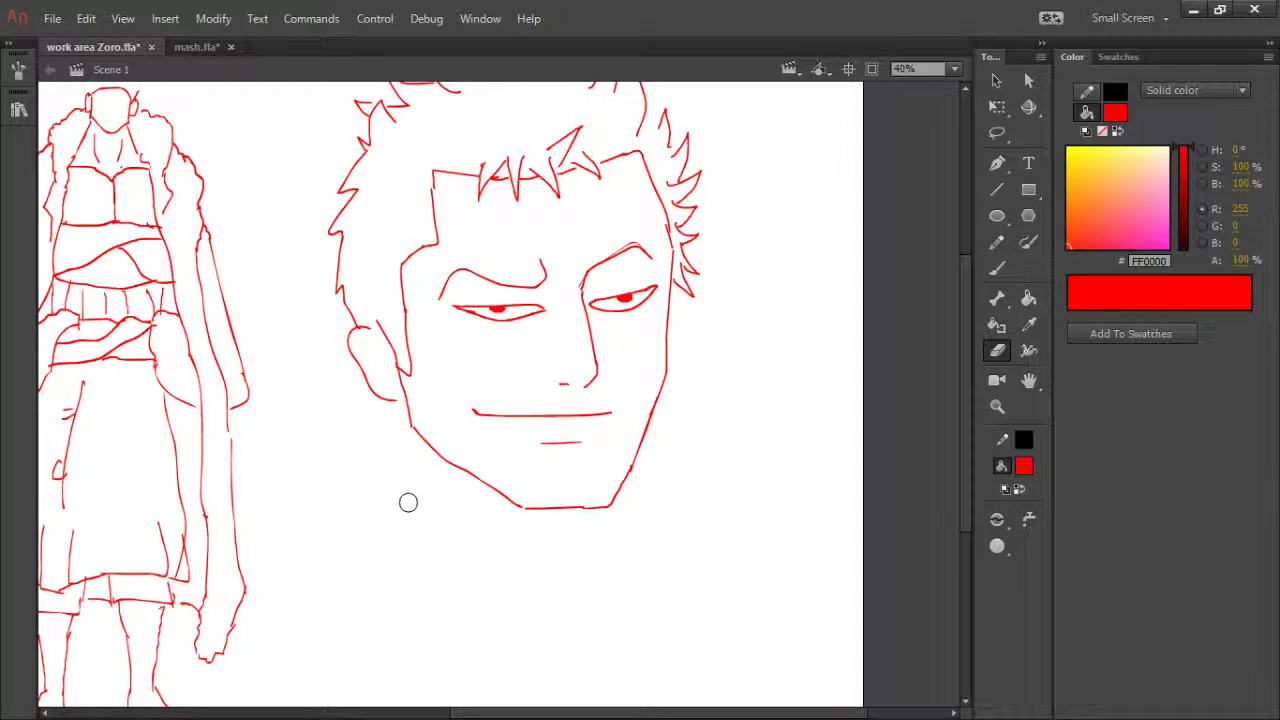
{"action": "key", "text": "b"}
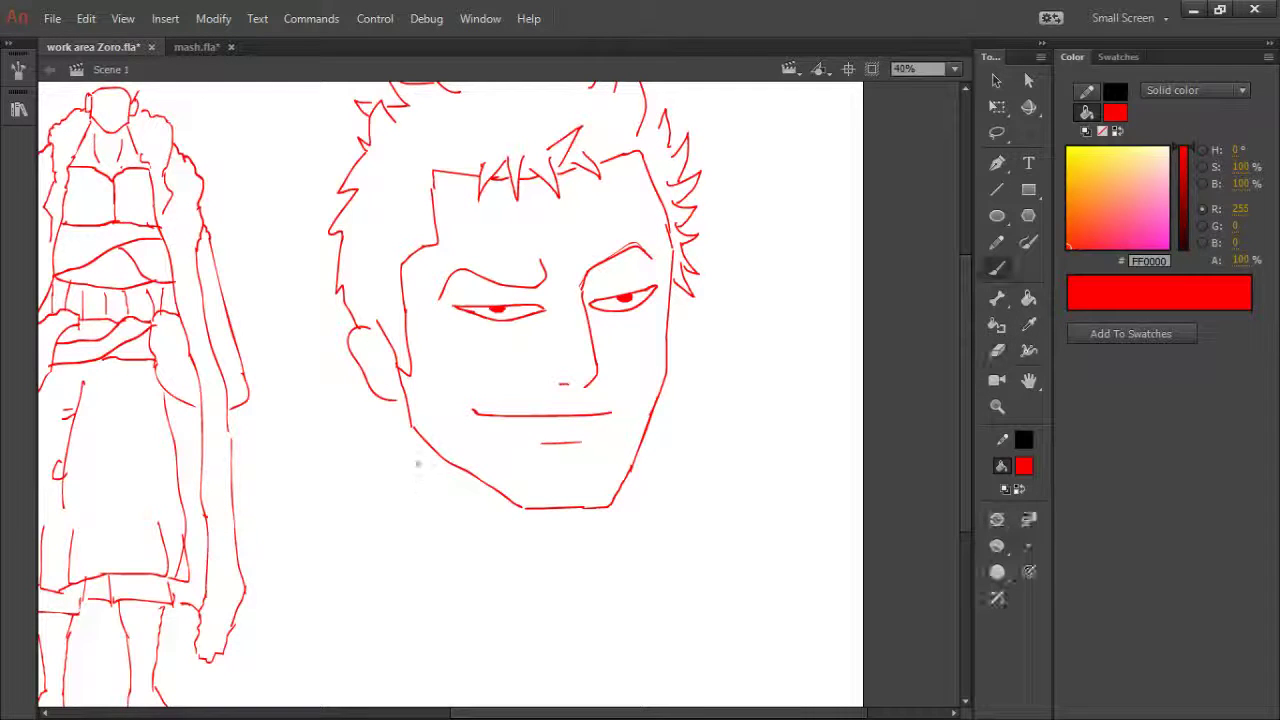
{"action": "left_click_drag", "start_coordinate": [404, 393], "coordinate": [373, 477]}
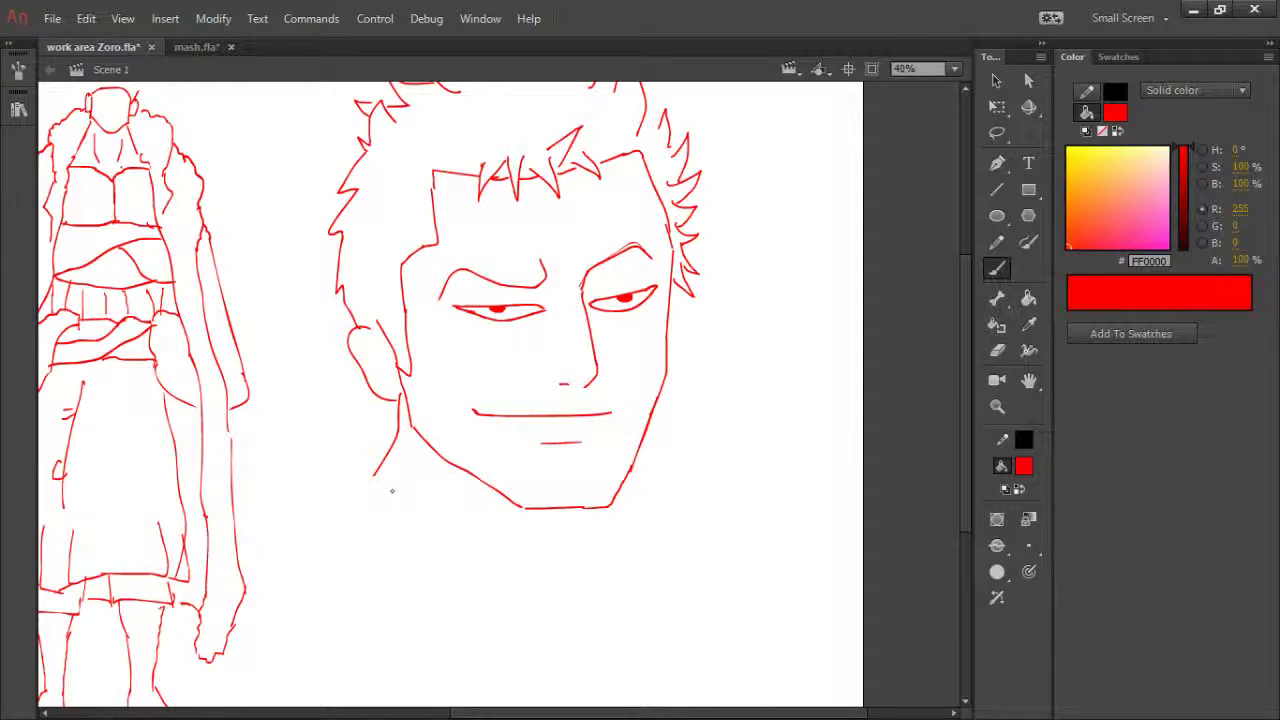
{"action": "key", "text": "ctrl+z"}
{"action": "left_click_drag", "start_coordinate": [400, 398], "coordinate": [391, 480]}
{"action": "left_click_drag", "start_coordinate": [645, 434], "coordinate": [667, 471]}
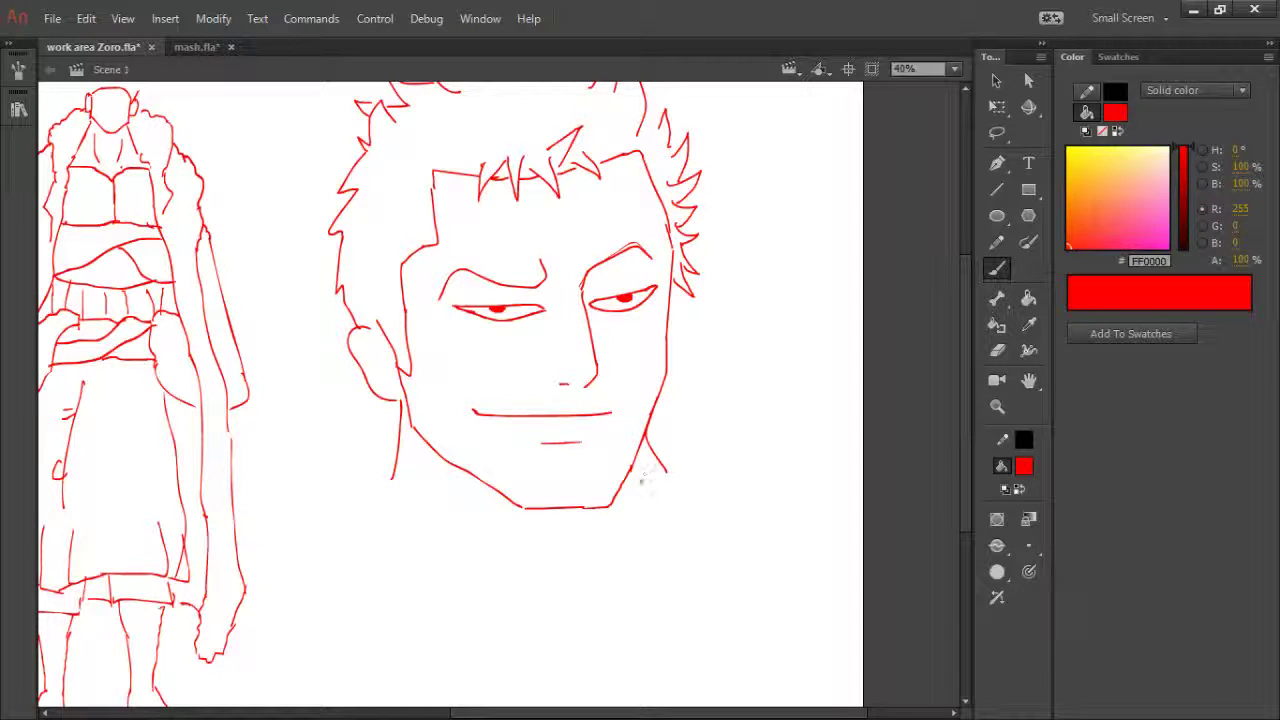
{"action": "key", "text": "ctrl+z"}
- Erase the near eyebrow and redraw it arched at the outer end and slanting down toward the nose
{"action": "key", "text": "e"}
{"action": "mouse_move", "coordinate": [482, 271]}
{"action": "left_mouse_down"}
{"action": "mouse_move", "coordinate": [437, 289]}
{"action": "mouse_move", "coordinate": [451, 289]}
{"action": "left_mouse_up"}
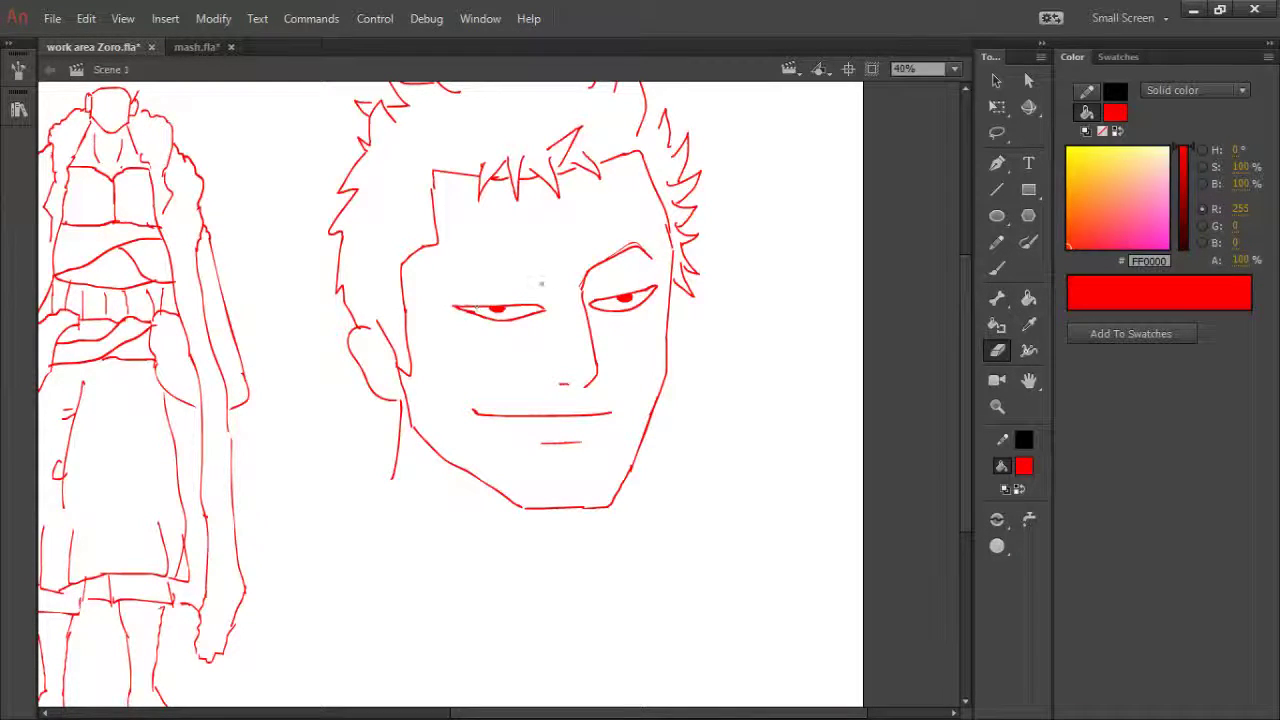
{"action": "key", "text": "b"}
{"action": "mouse_move", "coordinate": [558, 286]}
{"action": "left_mouse_down"}
{"action": "mouse_move", "coordinate": [490, 259]}
{"action": "mouse_move", "coordinate": [442, 280]}
{"action": "left_mouse_up"}
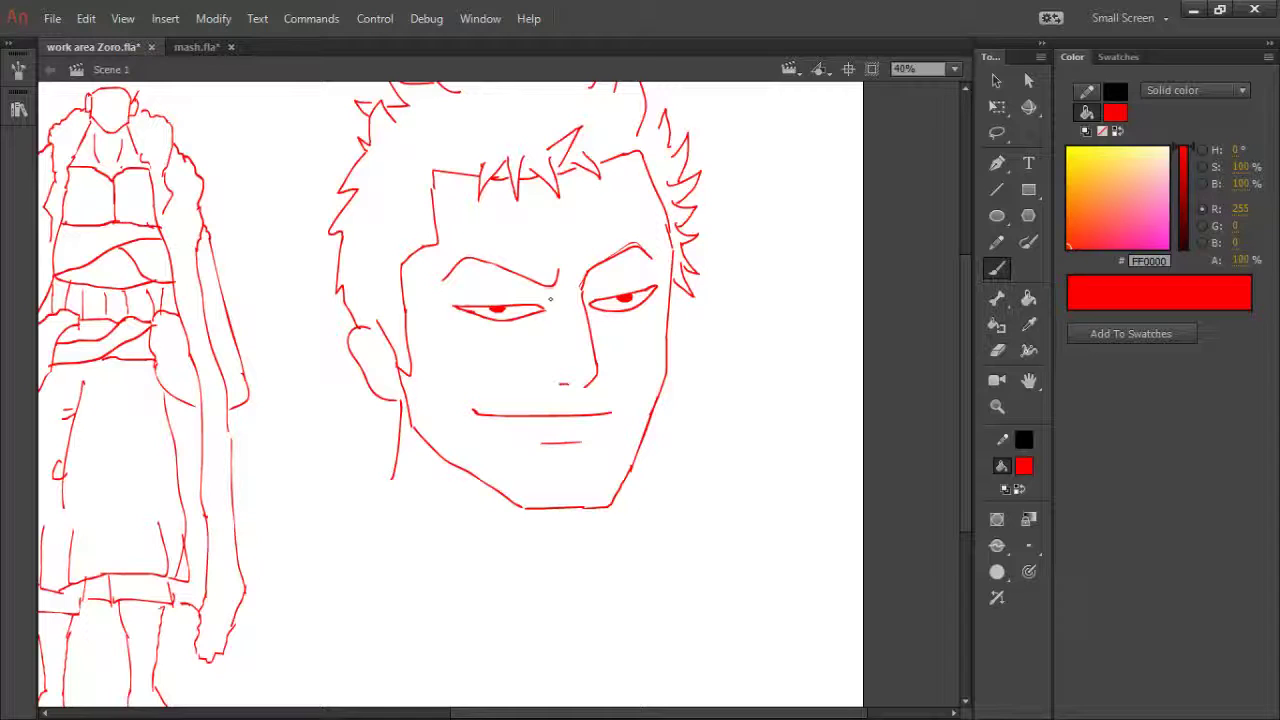
{"action": "key", "text": "e"}
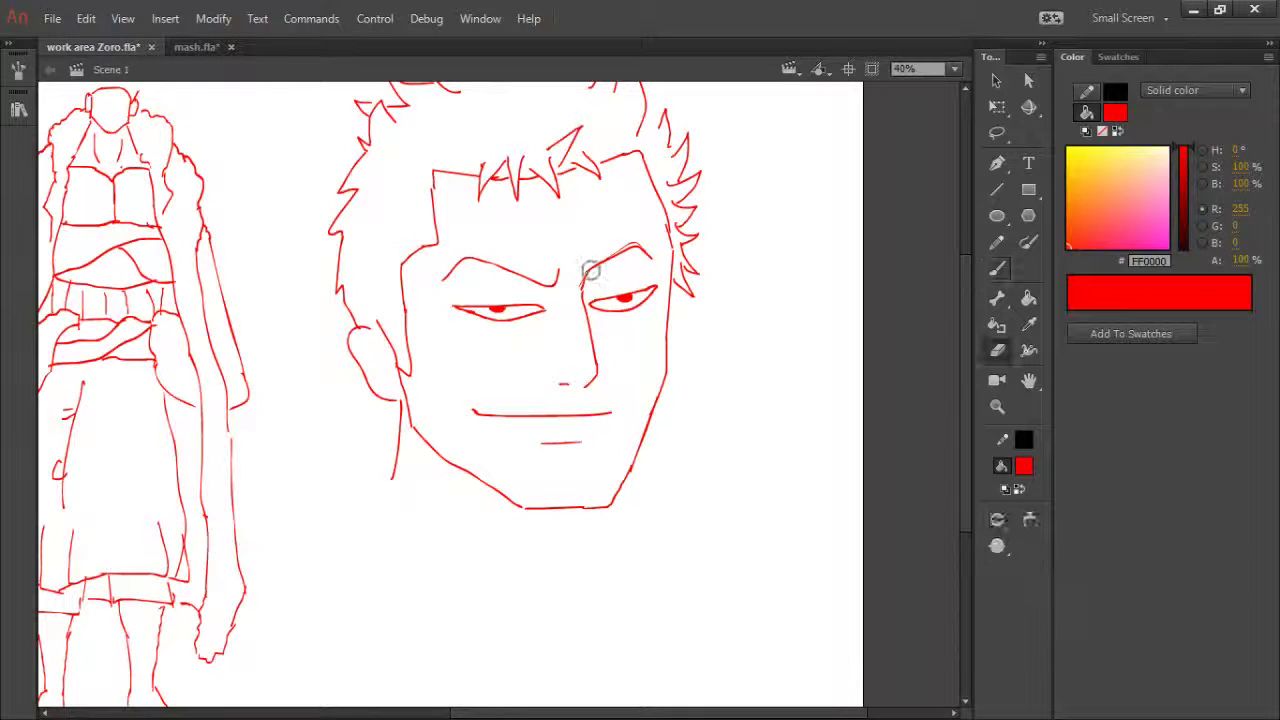
- Erase the far eyebrow and redraw it with a hooked inner end, slanting up and arching toward the temple
{"action": "left_click_drag", "start_coordinate": [590, 262], "coordinate": [651, 260]}
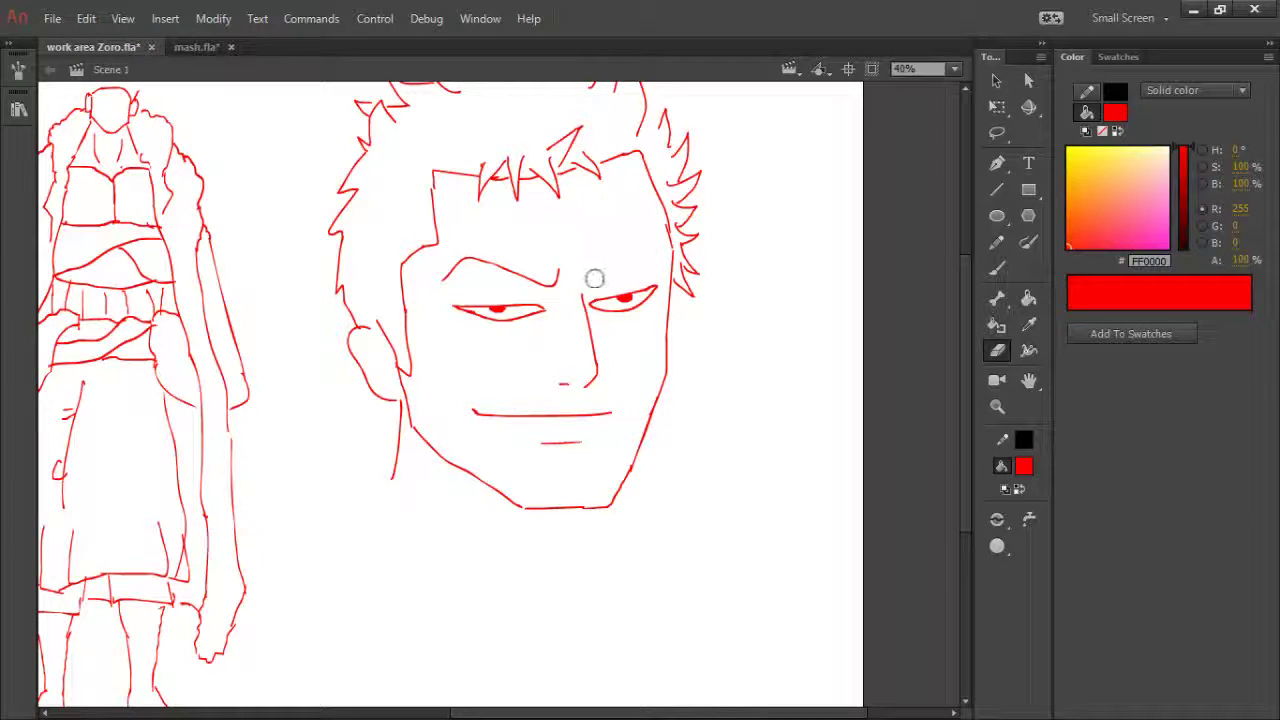
{"action": "key", "text": "b"}
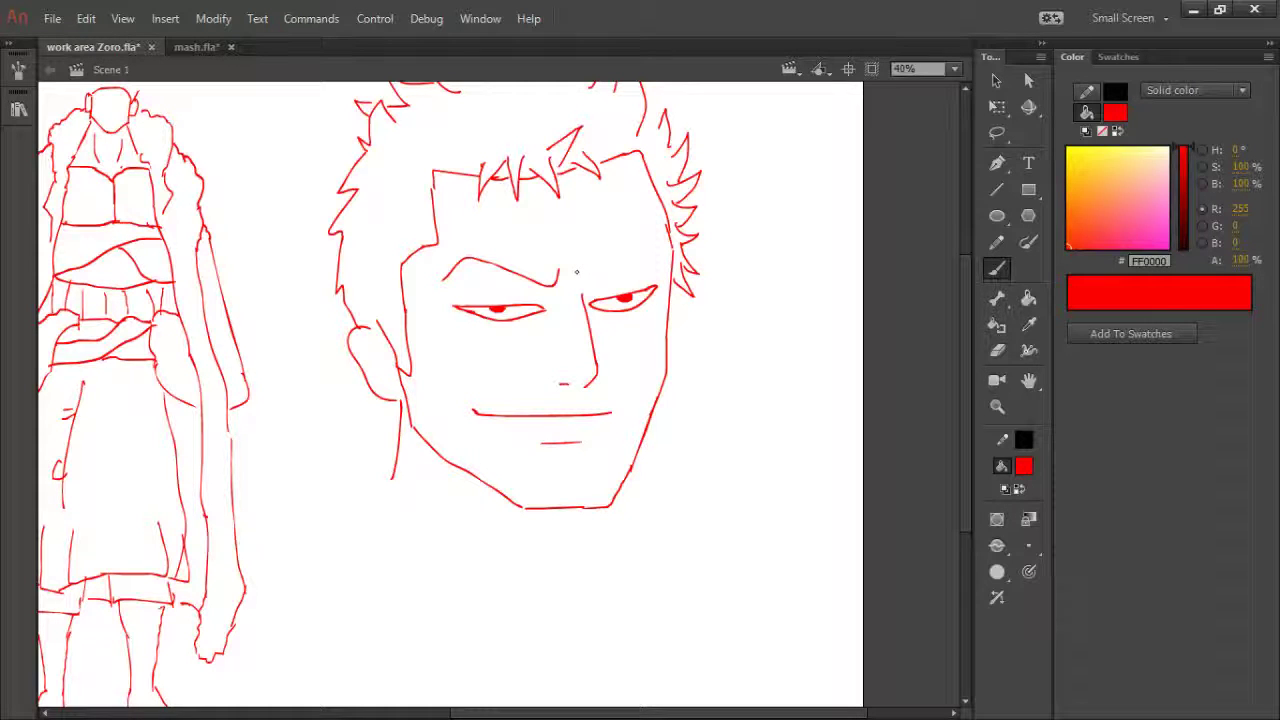
{"action": "left_click_drag", "start_coordinate": [578, 271], "coordinate": [589, 285]}
{"action": "left_click_drag", "start_coordinate": [664, 256], "coordinate": [664, 257]}
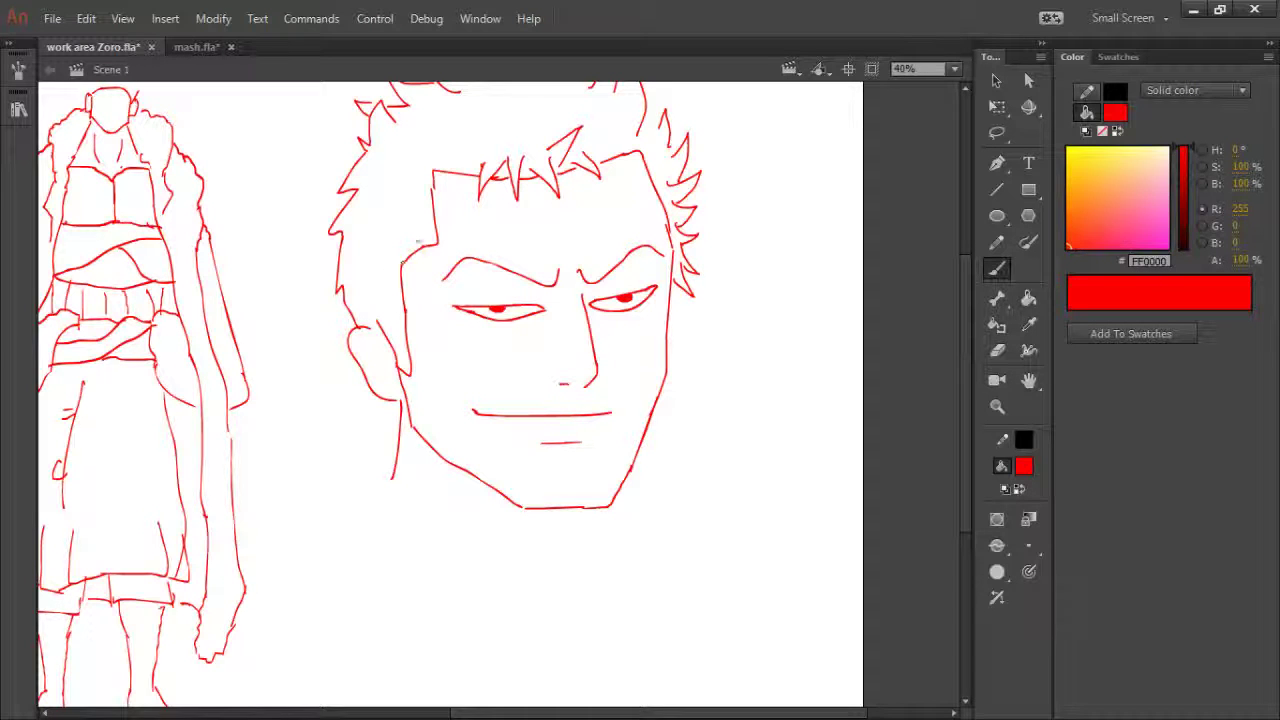
- Draw a crease at the near temple, upper eyelid lines and a nose-bridge mark, undoing the far temple line and trial forehead strokes
{"action": "left_click_drag", "start_coordinate": [449, 204], "coordinate": [457, 225]}
{"action": "left_click_drag", "start_coordinate": [642, 188], "coordinate": [657, 232]}
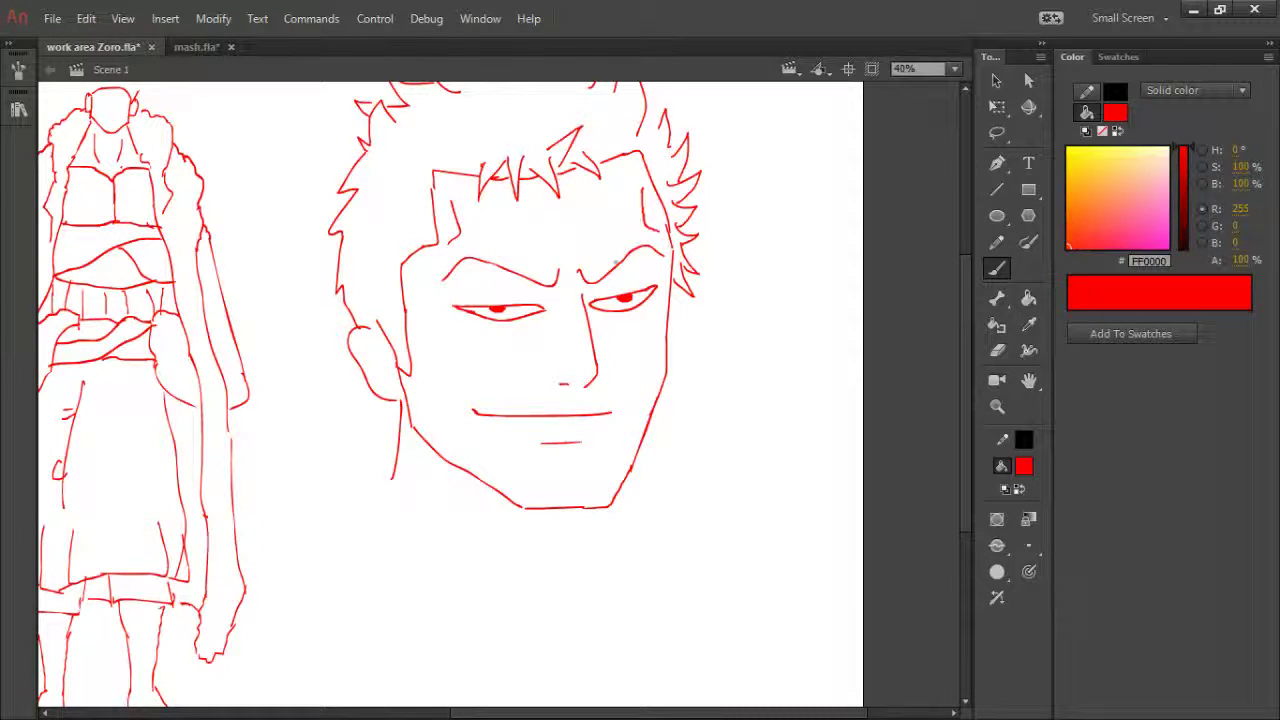
{"action": "left_click_drag", "start_coordinate": [530, 234], "coordinate": [494, 206]}
{"action": "key", "text": "ctrl+z"}
{"action": "mouse_move", "coordinate": [558, 272]}
{"action": "left_mouse_down"}
{"action": "mouse_move", "coordinate": [538, 232]}
{"action": "mouse_move", "coordinate": [596, 216]}
{"action": "left_mouse_up"}
{"action": "key", "text": "ctrl+z"}
{"action": "key", "text": "ctrl+z"}
{"action": "left_click_drag", "start_coordinate": [462, 287], "coordinate": [613, 286]}
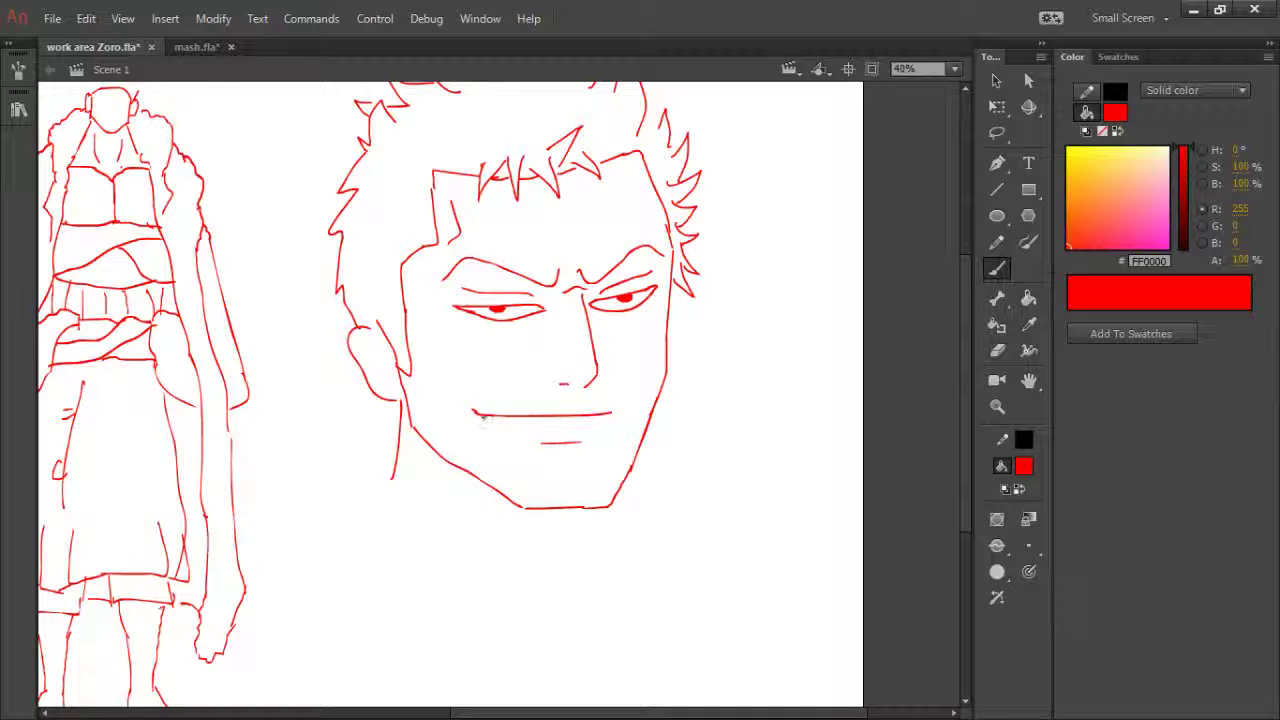
- Undo a trial stroke along the mouth, then lasso the mouth and lower-lip lines and rotate them slightly clockwise
{"action": "left_click_drag", "start_coordinate": [483, 418], "coordinate": [612, 413]}
{"action": "key", "text": "ctrl+z"}
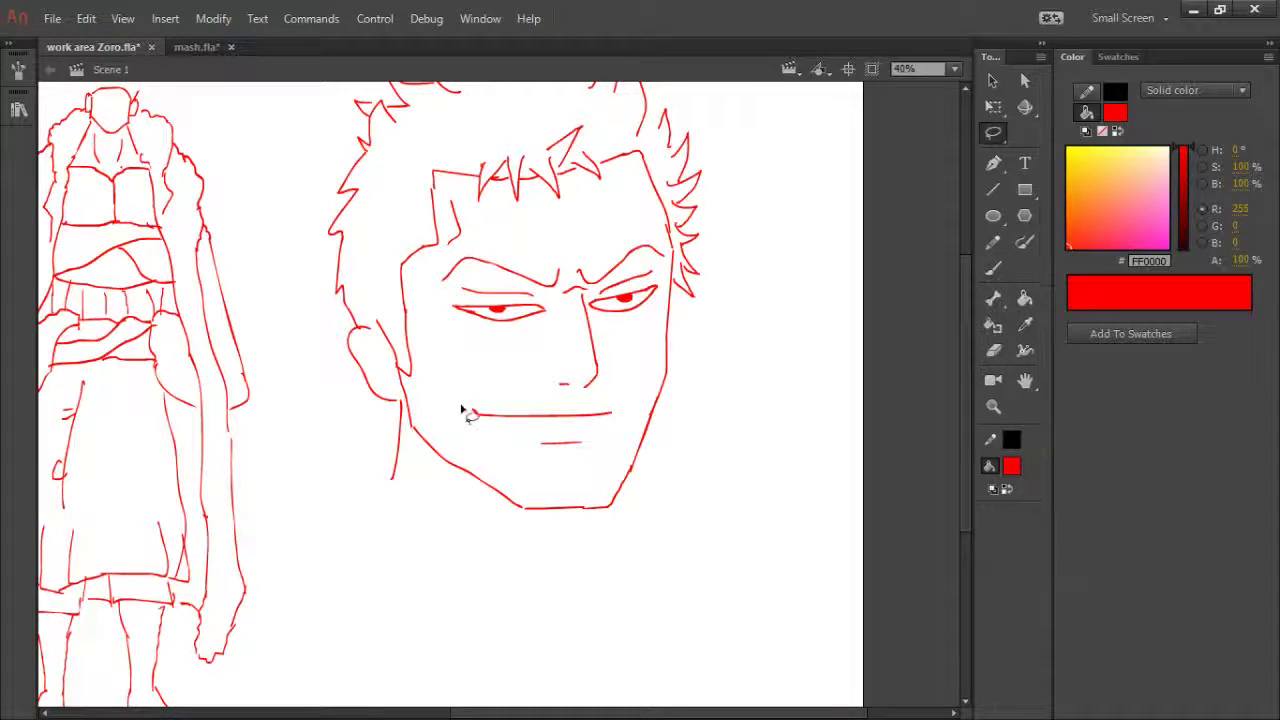
{"action": "key", "text": "l"}
{"action": "mouse_move", "coordinate": [450, 395]}
{"action": "left_mouse_down"}
{"action": "mouse_move", "coordinate": [617, 410]}
{"action": "mouse_move", "coordinate": [614, 439]}
{"action": "mouse_move", "coordinate": [574, 466]}
{"action": "mouse_move", "coordinate": [486, 445]}
{"action": "mouse_move", "coordinate": [462, 399]}
{"action": "left_mouse_up"}
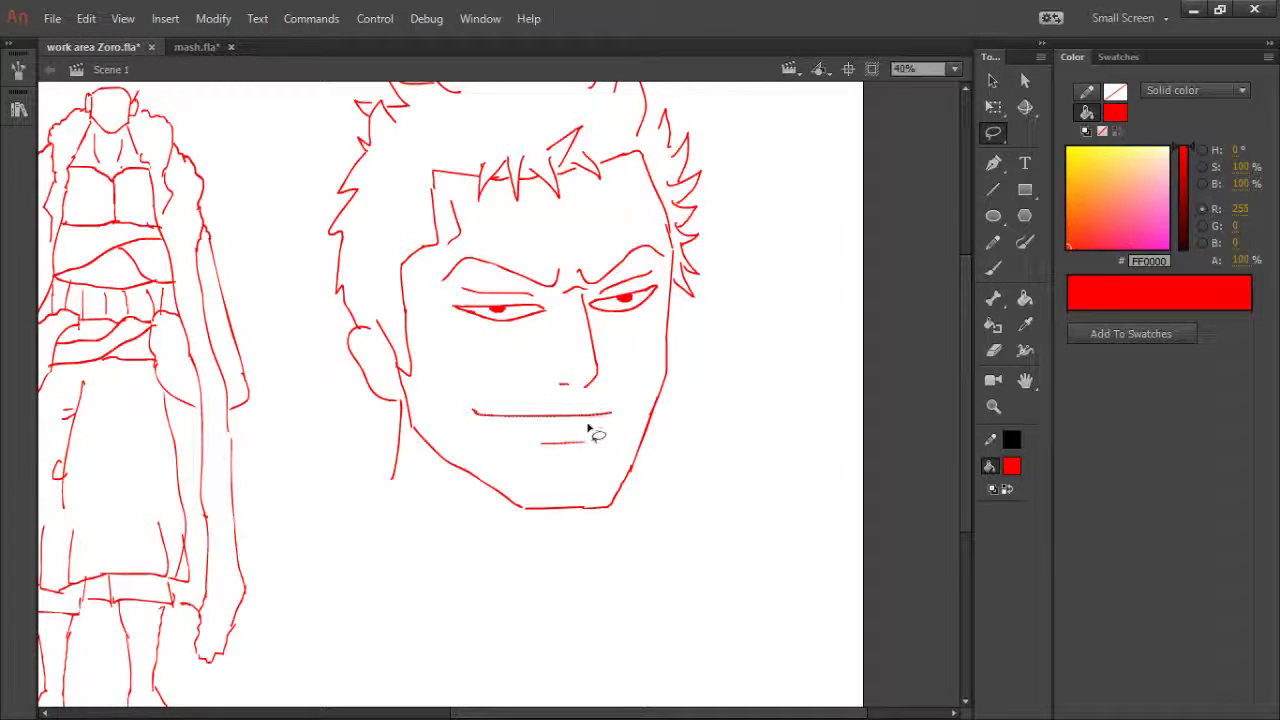
{"action": "key", "text": "q"}
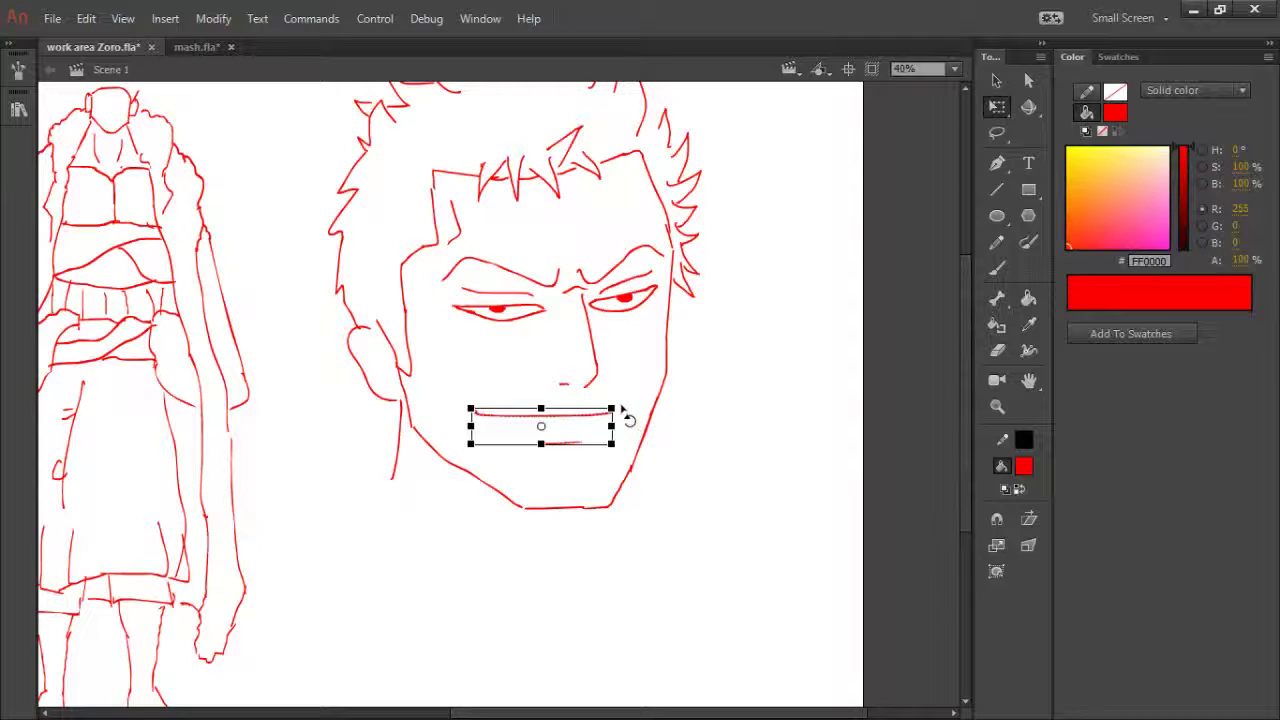
{"action": "left_click_drag", "start_coordinate": [628, 421], "coordinate": [629, 414]}
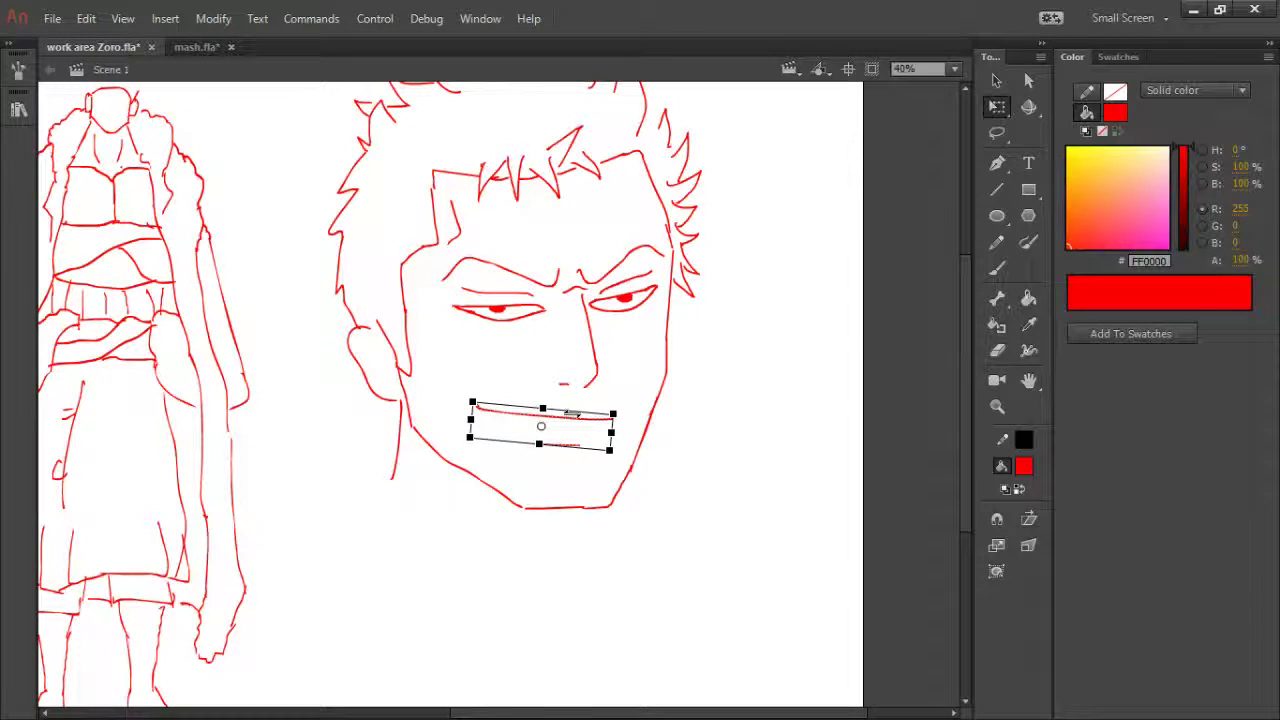
- Nudge the tilted mouth and lower-lip lines slightly toward the far cheek and down toward the chin, then deselect them
{"action": "key", "text": "Right"}
{"action": "key", "text": "Right"}
{"action": "key", "text": "Right"}
{"action": "key", "text": "Right"}
{"action": "key", "text": "Right"}
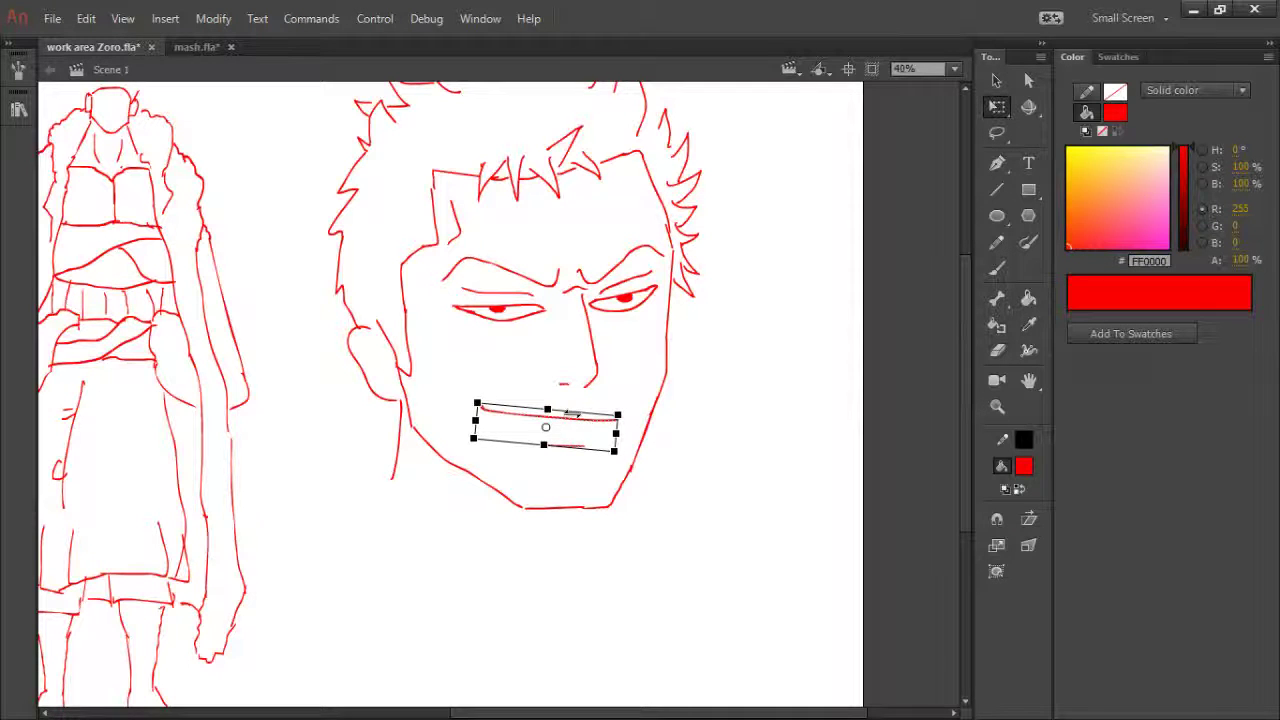
{"action": "key", "text": "Down"}
{"action": "key", "text": "Down"}
{"action": "key", "text": "Down"}
{"action": "key", "text": "Down"}
{"action": "key", "text": "Down"}
{"action": "key", "text": "Down"}
{"action": "key", "text": "Down"}
{"action": "key", "text": "Down"}
{"action": "key", "text": "Down"}
{"action": "key", "text": "Down"}
{"action": "key", "text": "Up"}
{"action": "key", "text": "Up"}
{"action": "key", "text": "Up"}
{"action": "key", "text": "Up"}
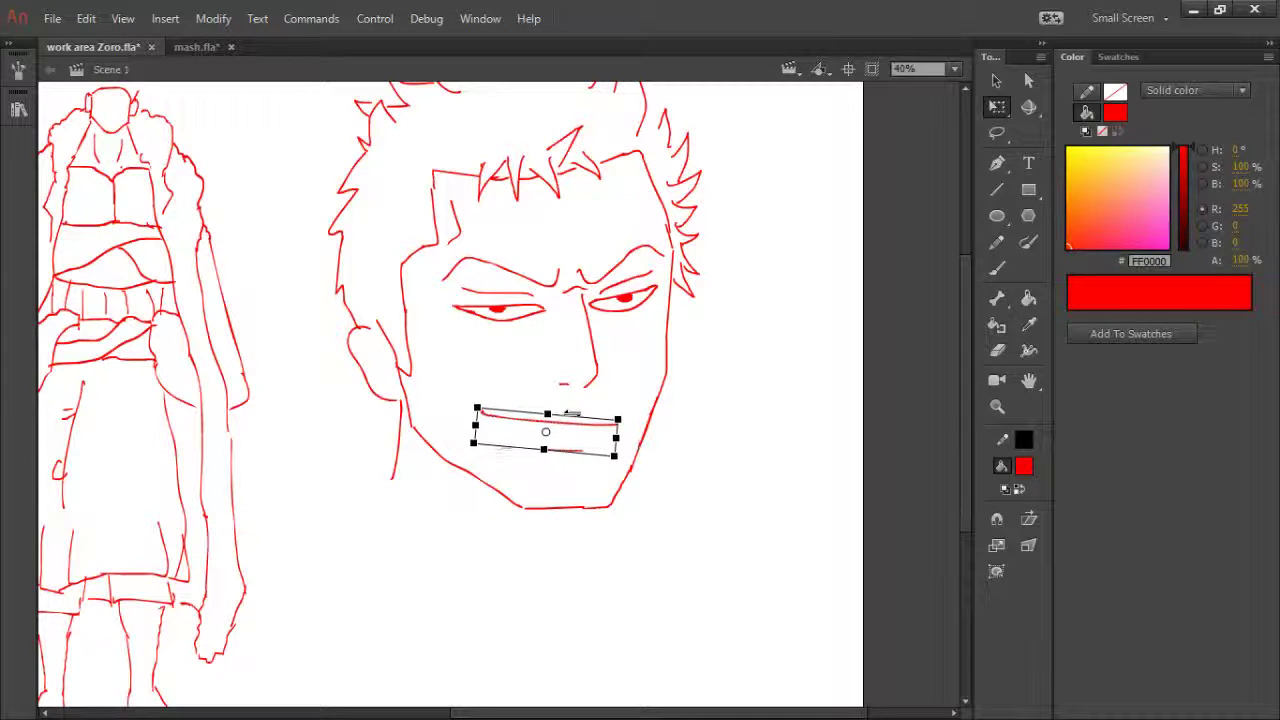
{"action": "key", "text": "Right"}
{"action": "key", "text": "Right"}
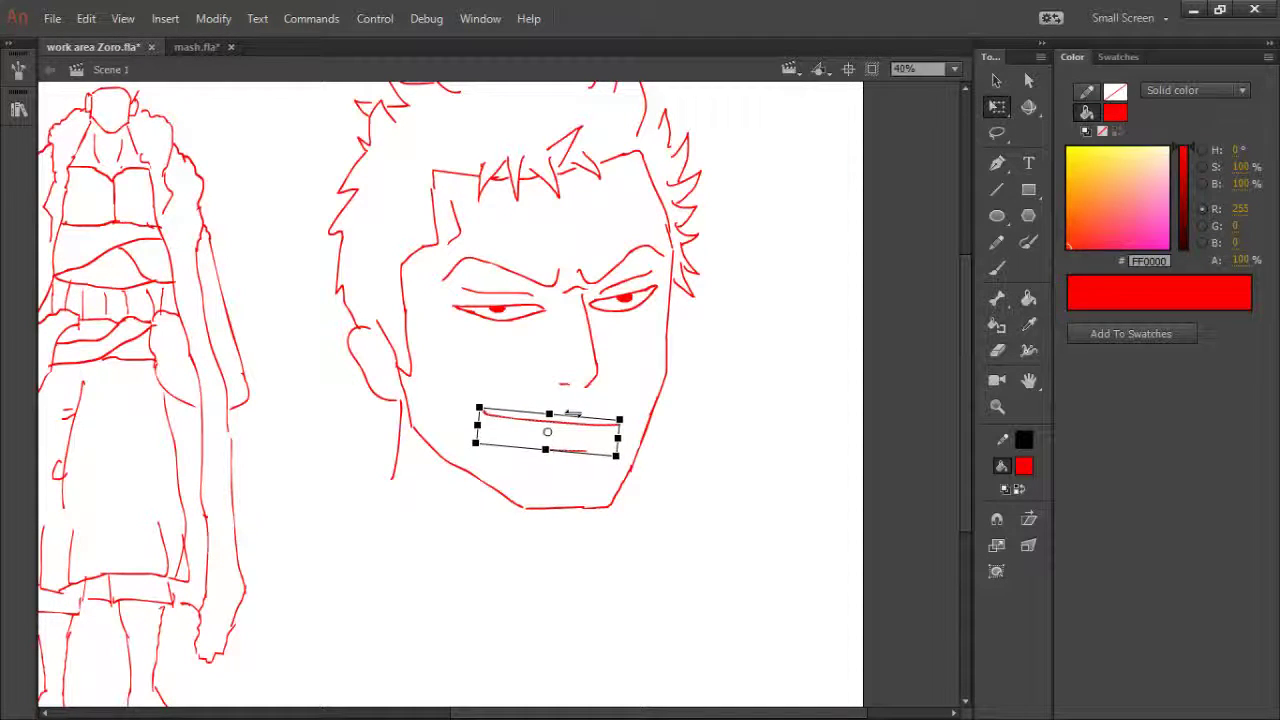
{"action": "left_click", "coordinate": [630, 408]}
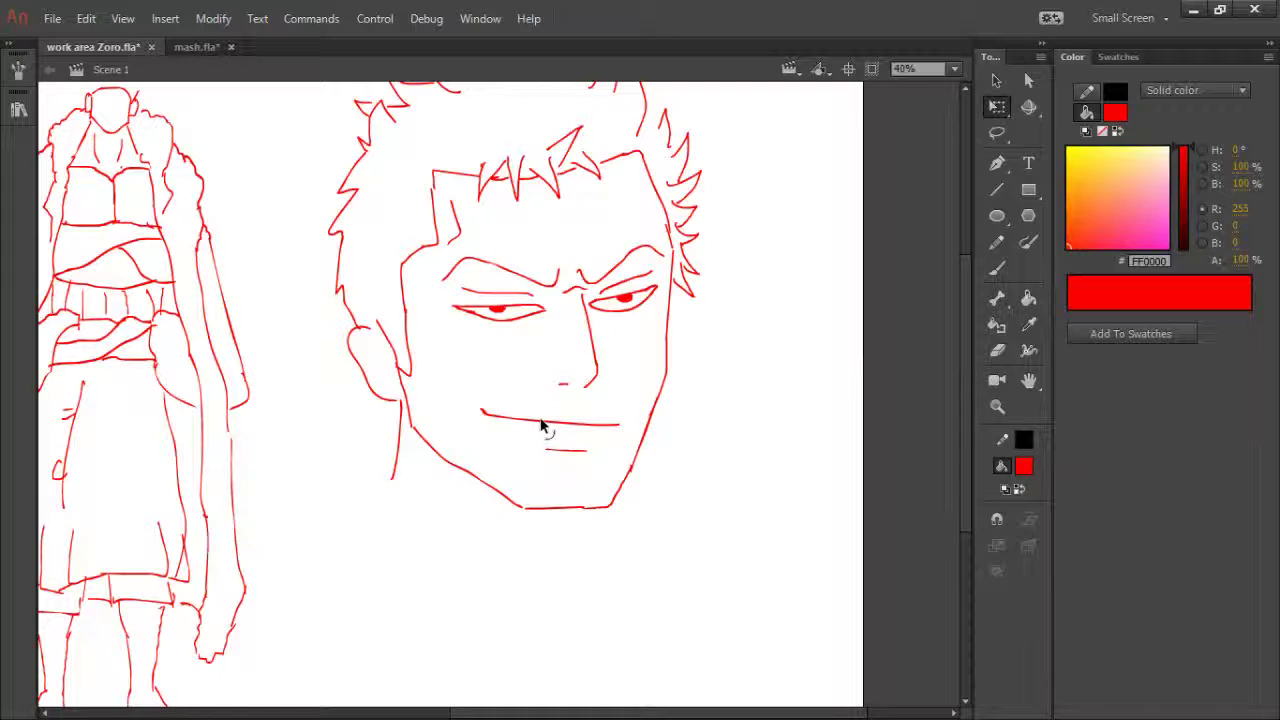
- Erase the hair spikes at the upper back of the head and redraw them as backward-swept spikes, undoing the last stroke
{"action": "key", "text": "h"}
{"action": "left_click_drag", "start_coordinate": [631, 360], "coordinate": [591, 446]}
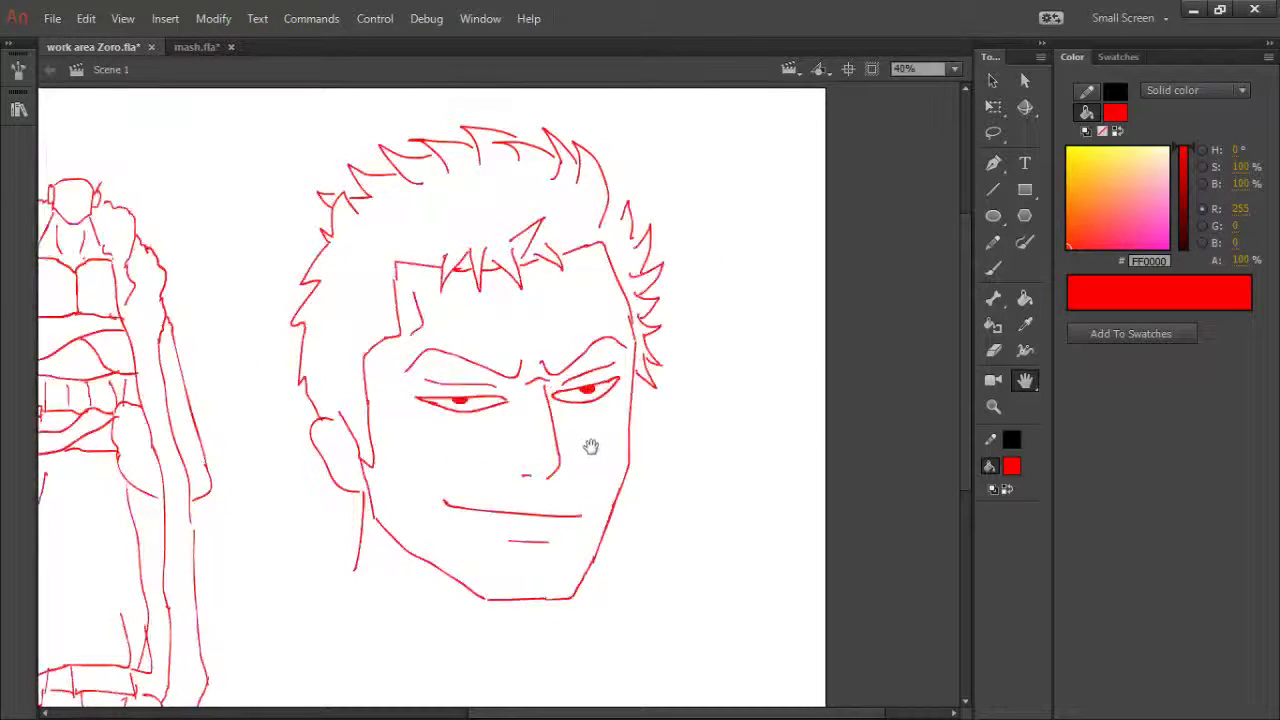
{"action": "key", "text": "e"}
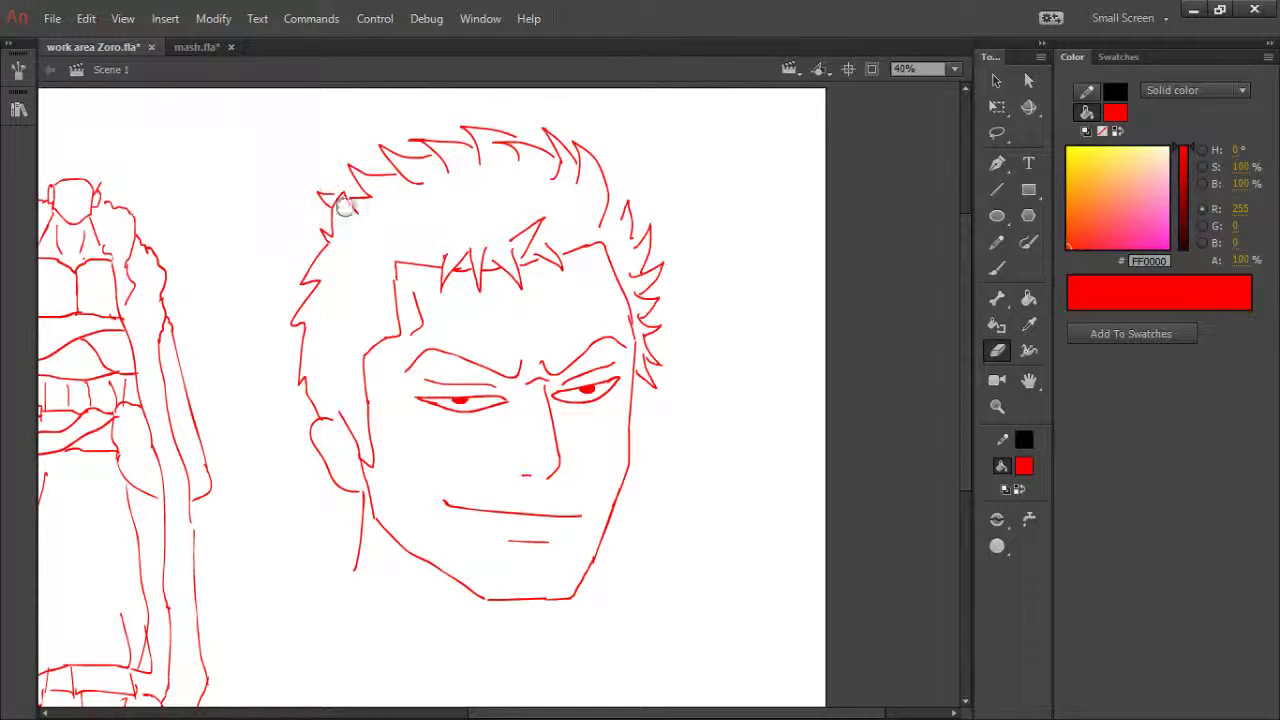
{"action": "mouse_move", "coordinate": [344, 205]}
{"action": "left_mouse_down"}
{"action": "mouse_move", "coordinate": [318, 247]}
{"action": "mouse_move", "coordinate": [341, 227]}
{"action": "left_mouse_up"}
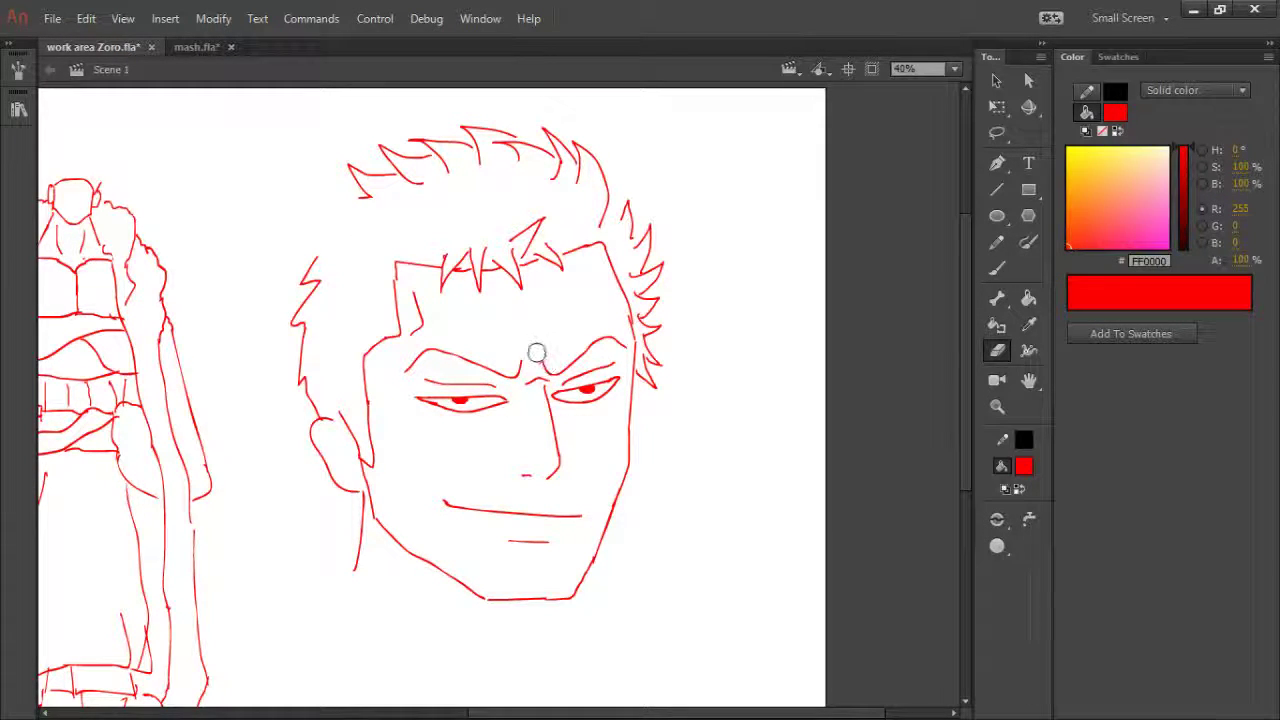
{"action": "key", "text": "b"}
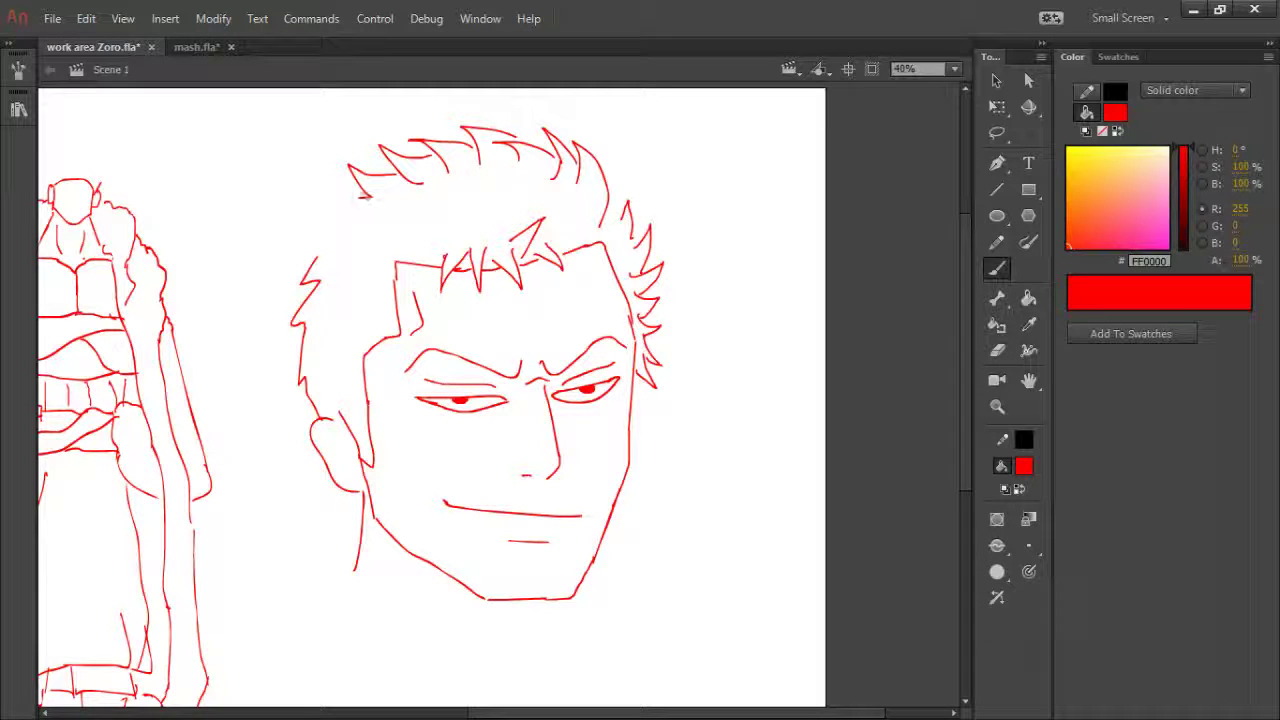
{"action": "mouse_move", "coordinate": [362, 197]}
{"action": "left_mouse_down"}
{"action": "mouse_move", "coordinate": [323, 184]}
{"action": "mouse_move", "coordinate": [341, 221]}
{"action": "mouse_move", "coordinate": [358, 200]}
{"action": "mouse_move", "coordinate": [323, 205]}
{"action": "mouse_move", "coordinate": [343, 210]}
{"action": "mouse_move", "coordinate": [300, 266]}
{"action": "left_mouse_up"}
{"action": "key", "text": "ctrl+z"}
- Replace the middle of the back hair outline with short jagged spikes and add pointed strands below the ear, undoing stray strokes
{"action": "key", "text": "e"}
{"action": "mouse_move", "coordinate": [304, 264]}
{"action": "left_mouse_down"}
{"action": "mouse_move", "coordinate": [290, 313]}
{"action": "mouse_move", "coordinate": [300, 344]}
{"action": "left_mouse_up"}
{"action": "key", "text": "b"}
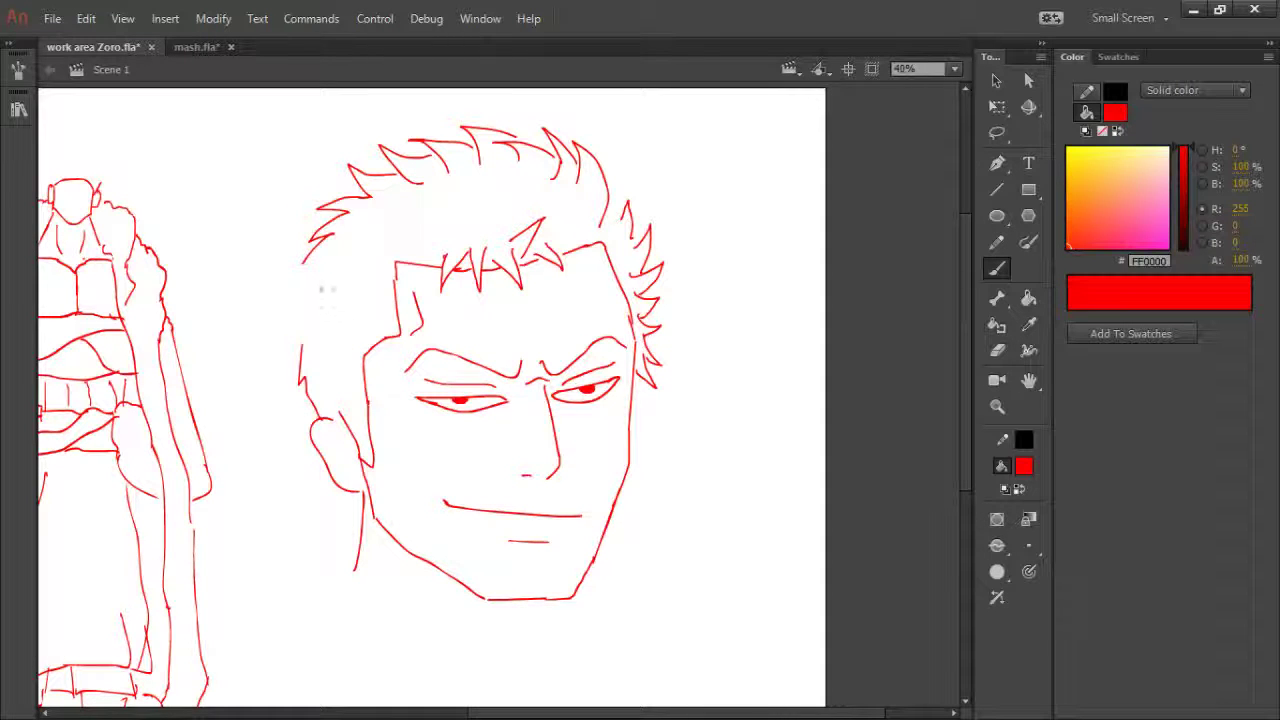
{"action": "left_click_drag", "start_coordinate": [306, 272], "coordinate": [298, 360]}
{"action": "mouse_move", "coordinate": [338, 491]}
{"action": "left_mouse_down"}
{"action": "mouse_move", "coordinate": [352, 538]}
{"action": "mouse_move", "coordinate": [361, 532]}
{"action": "left_mouse_up"}
{"action": "key", "text": "ctrl+z"}
{"action": "key", "text": "ctrl+z"}
- Erase the hair outline just above the ear, close the ear's upper curve and redraw the hair as jagged spikes meeting it
{"action": "key", "text": "e"}
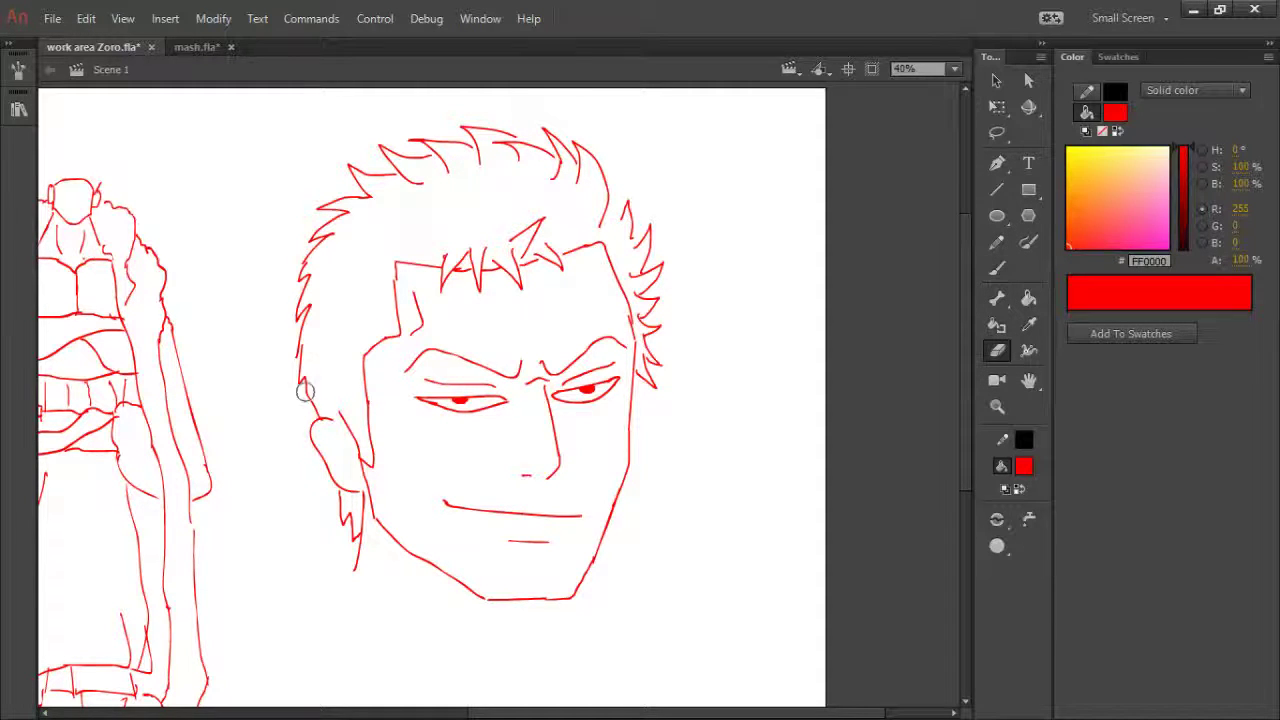
{"action": "mouse_move", "coordinate": [306, 382]}
{"action": "left_mouse_down"}
{"action": "mouse_move", "coordinate": [300, 345]}
{"action": "mouse_move", "coordinate": [314, 414]}
{"action": "left_mouse_up"}
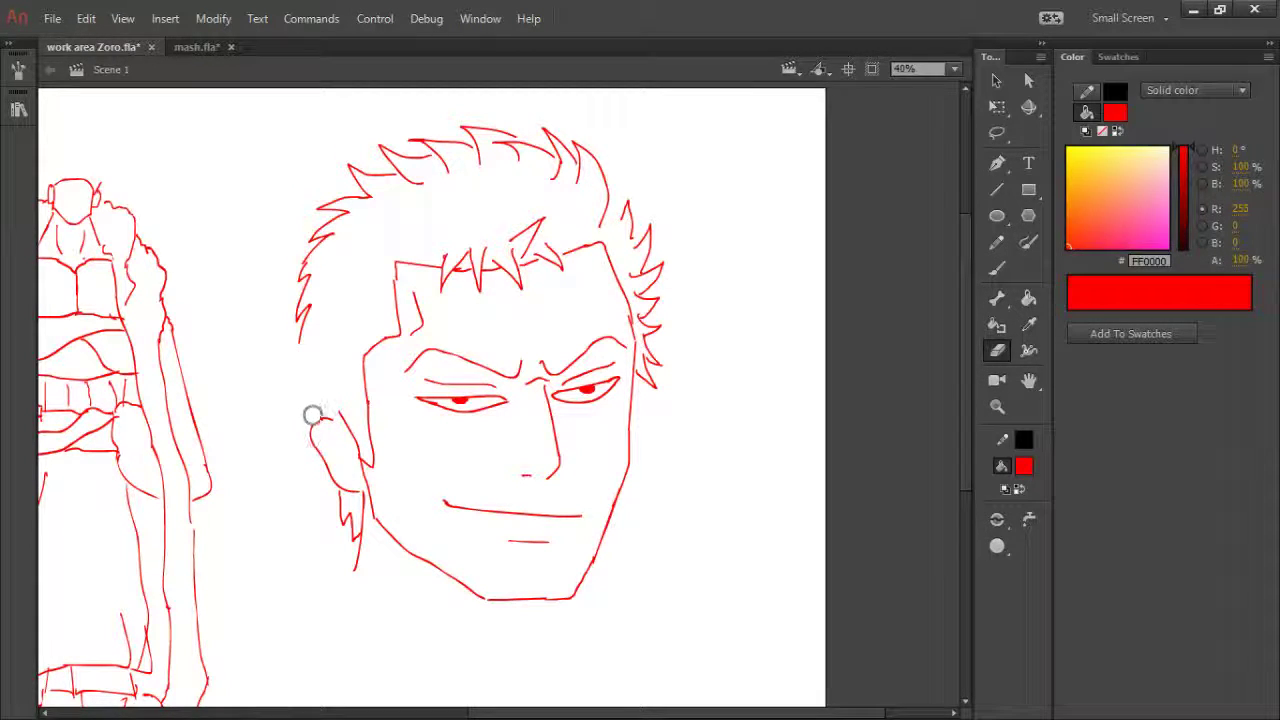
{"action": "key", "text": "b"}
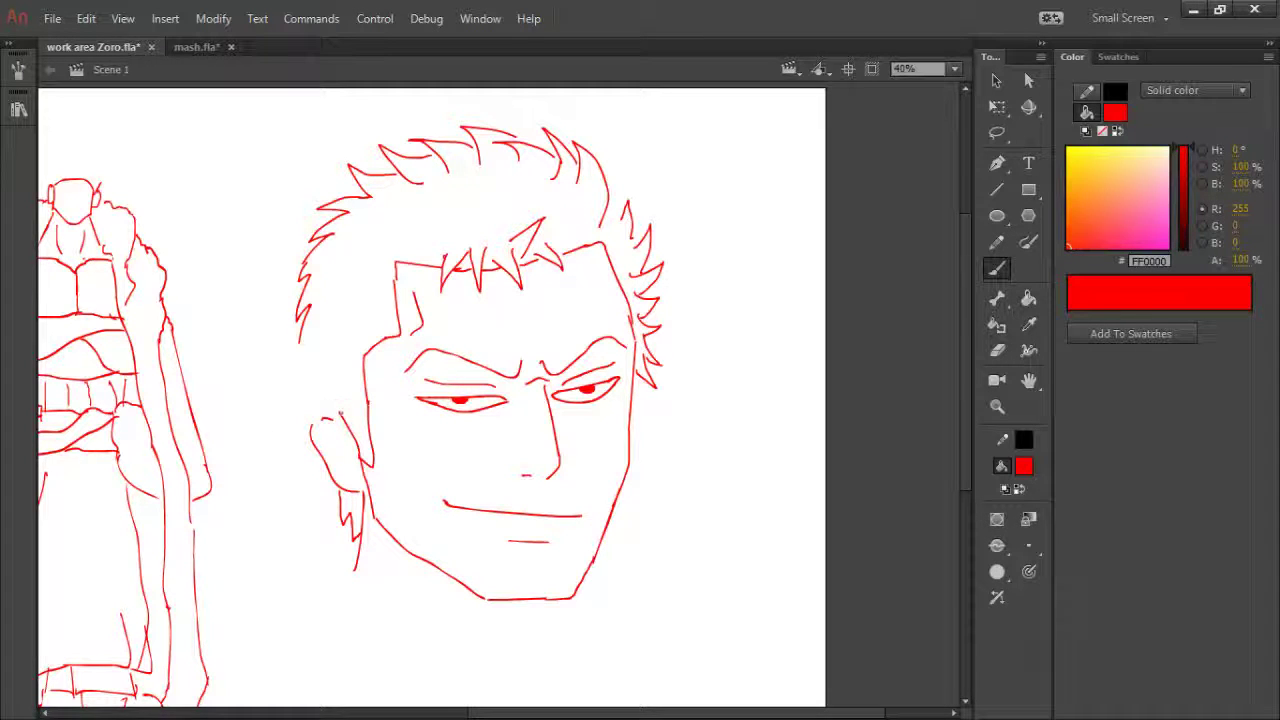
{"action": "left_click_drag", "start_coordinate": [340, 414], "coordinate": [311, 424]}
{"action": "left_click_drag", "start_coordinate": [300, 356], "coordinate": [312, 416]}
- Erase the lower-lip line and redraw it wider below the mouth, undoing the unsatisfactory attempts
{"action": "key", "text": "e"}
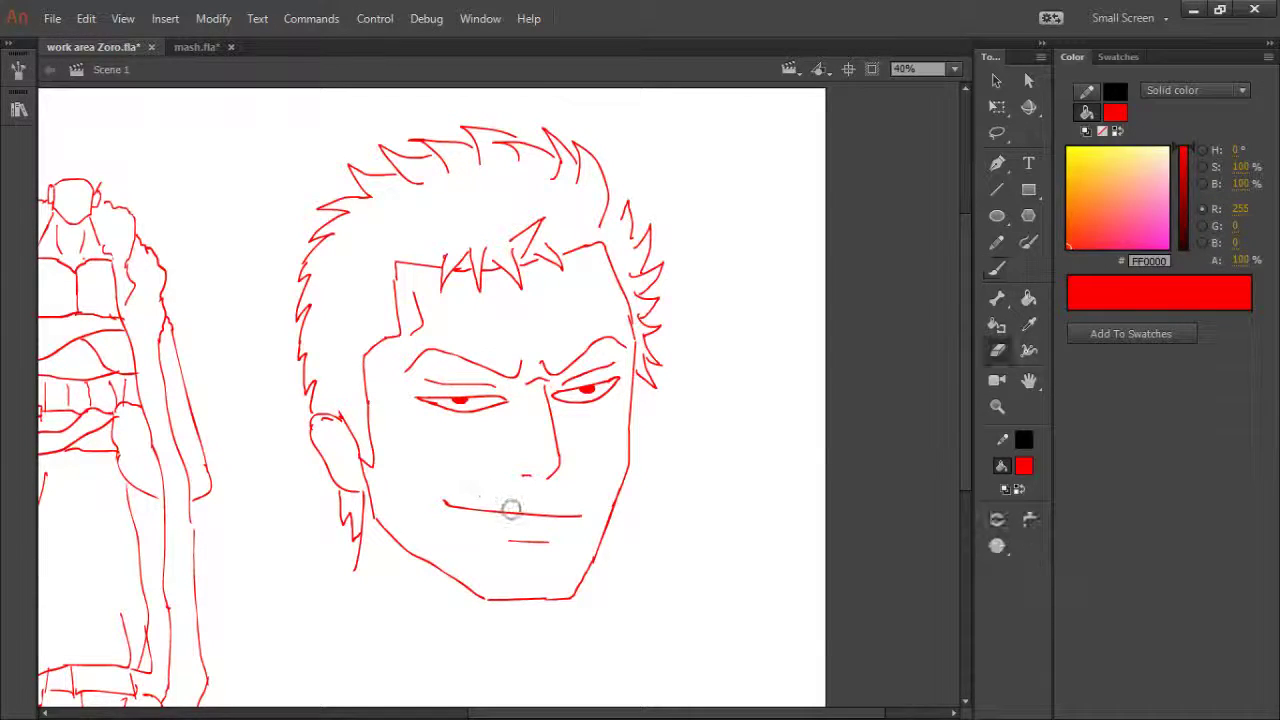
{"action": "mouse_move", "coordinate": [529, 531]}
{"action": "left_mouse_down"}
{"action": "mouse_move", "coordinate": [549, 537]}
{"action": "mouse_move", "coordinate": [522, 548]}
{"action": "left_mouse_up"}
{"action": "key", "text": "b"}
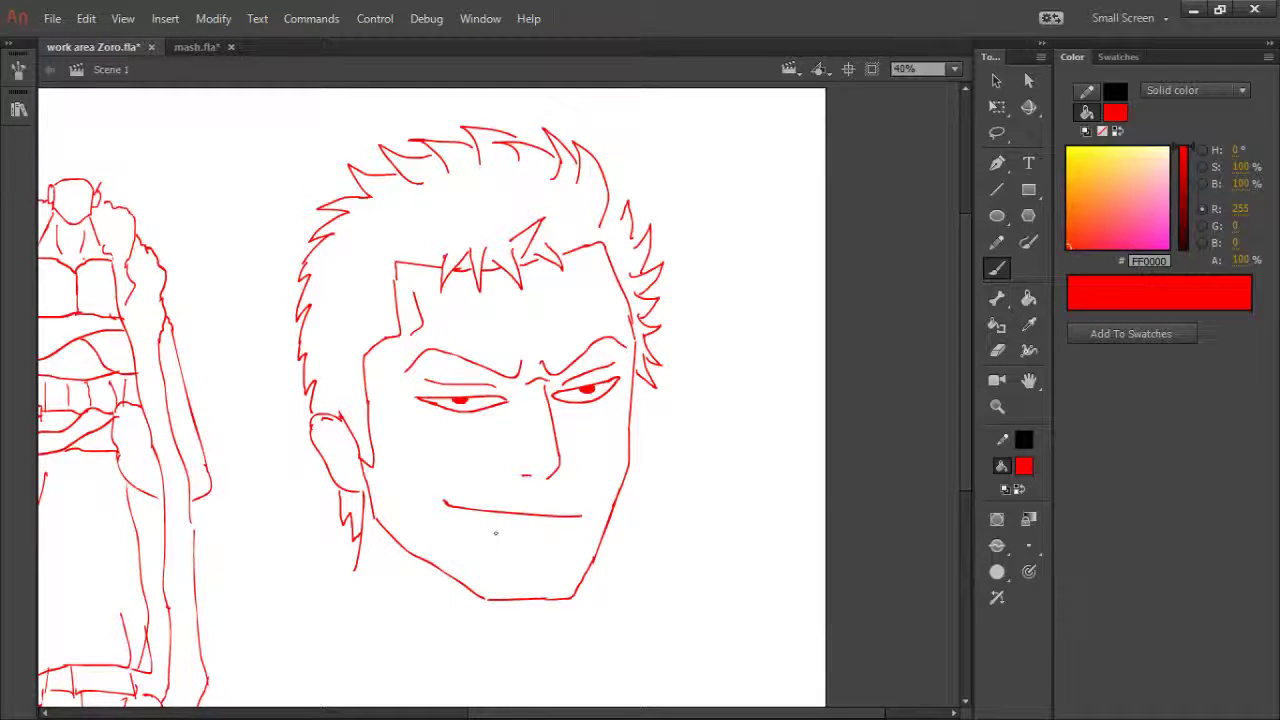
{"action": "left_click_drag", "start_coordinate": [494, 536], "coordinate": [550, 540]}
{"action": "key", "text": "ctrl+z"}
{"action": "left_click_drag", "start_coordinate": [508, 541], "coordinate": [549, 542]}
{"action": "key", "text": "ctrl+z"}
{"action": "left_click_drag", "start_coordinate": [488, 537], "coordinate": [556, 537]}
{"action": "key", "text": "ctrl+z"}
{"action": "left_click_drag", "start_coordinate": [493, 537], "coordinate": [552, 540]}
- Erase the small head and ears from the full-body sketch, keeping the neck lines and fur collar
{"action": "key", "text": "ctrl+2"}
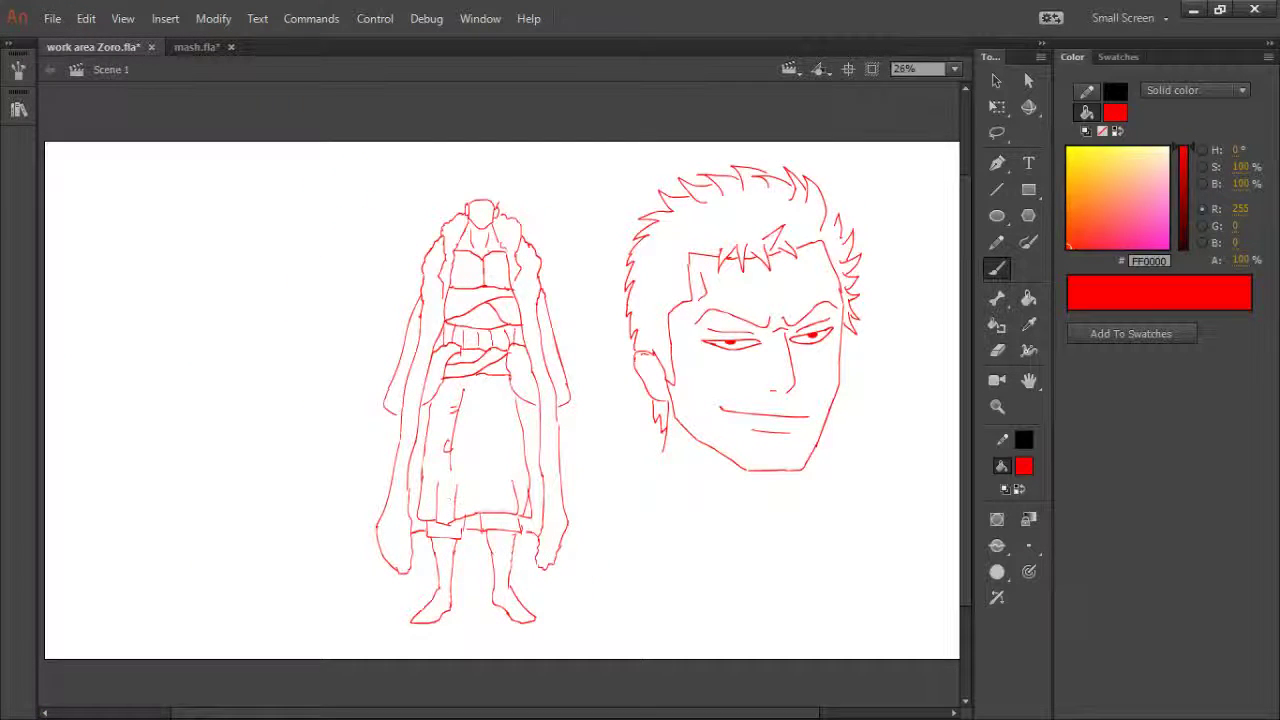
{"action": "key", "text": "z"}
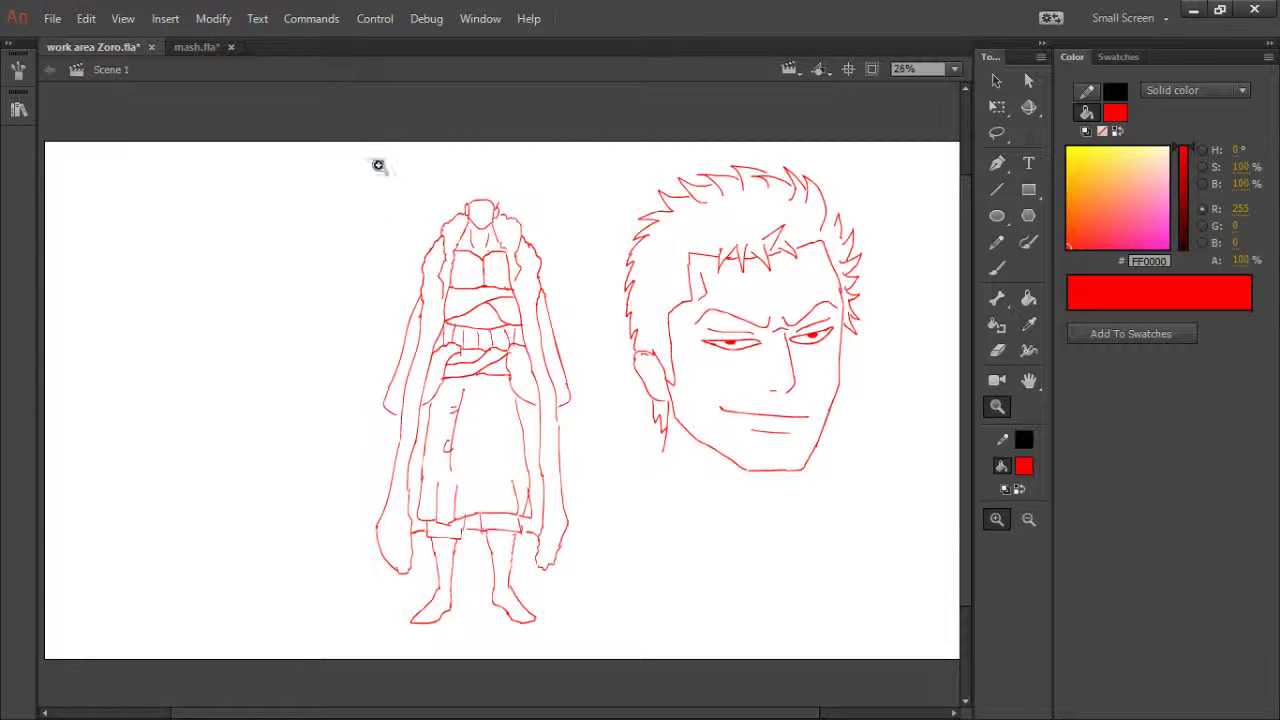
{"action": "mouse_move", "coordinate": [377, 163]}
{"action": "left_mouse_down"}
{"action": "mouse_move", "coordinate": [600, 380]}
{"action": "mouse_move", "coordinate": [605, 400]}
{"action": "left_mouse_up"}
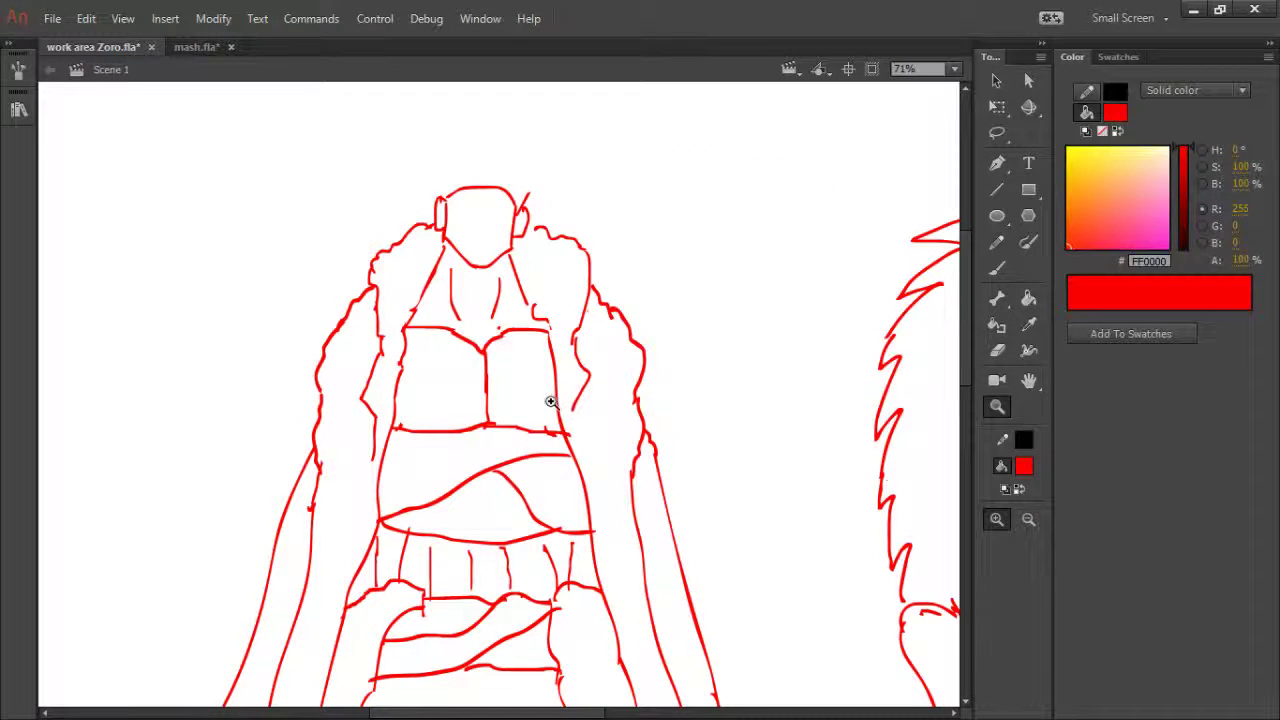
{"action": "key", "text": "e"}
{"action": "mouse_move", "coordinate": [447, 193]}
{"action": "left_mouse_down"}
{"action": "mouse_move", "coordinate": [471, 263]}
{"action": "mouse_move", "coordinate": [507, 248]}
{"action": "mouse_move", "coordinate": [489, 268]}
{"action": "mouse_move", "coordinate": [523, 206]}
{"action": "mouse_move", "coordinate": [506, 214]}
{"action": "mouse_move", "coordinate": [528, 204]}
{"action": "mouse_move", "coordinate": [480, 191]}
{"action": "left_mouse_up"}
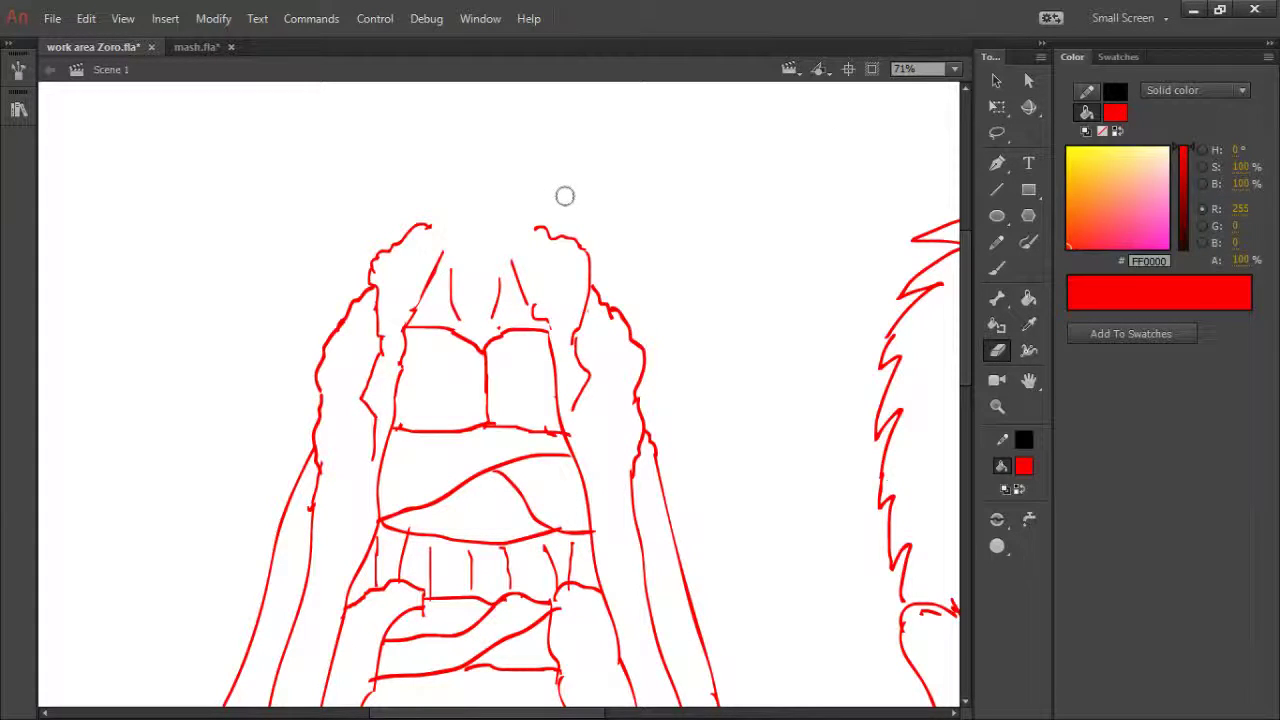
{"action": "key", "text": "ctrl+2"}
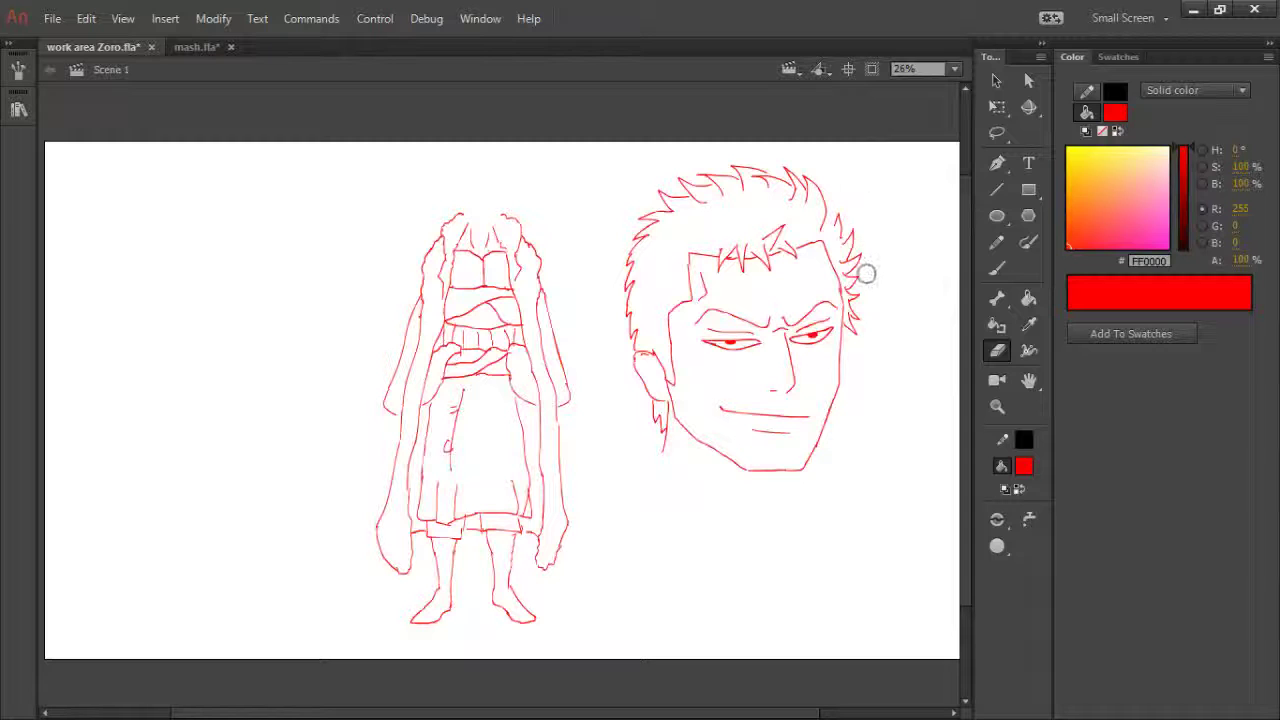
- Lasso the whole headless body sketch and shift it left, well away from the large face
{"action": "key", "text": "q"}
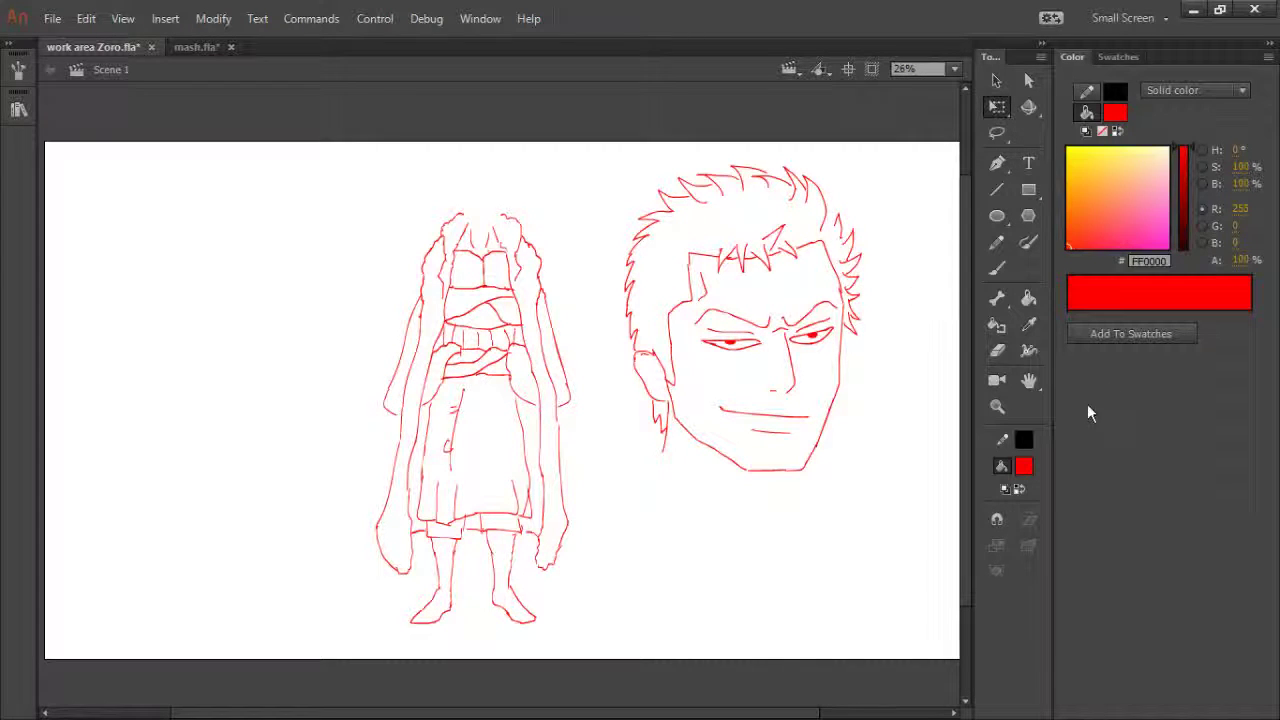
{"action": "left_click", "coordinate": [864, 598]}
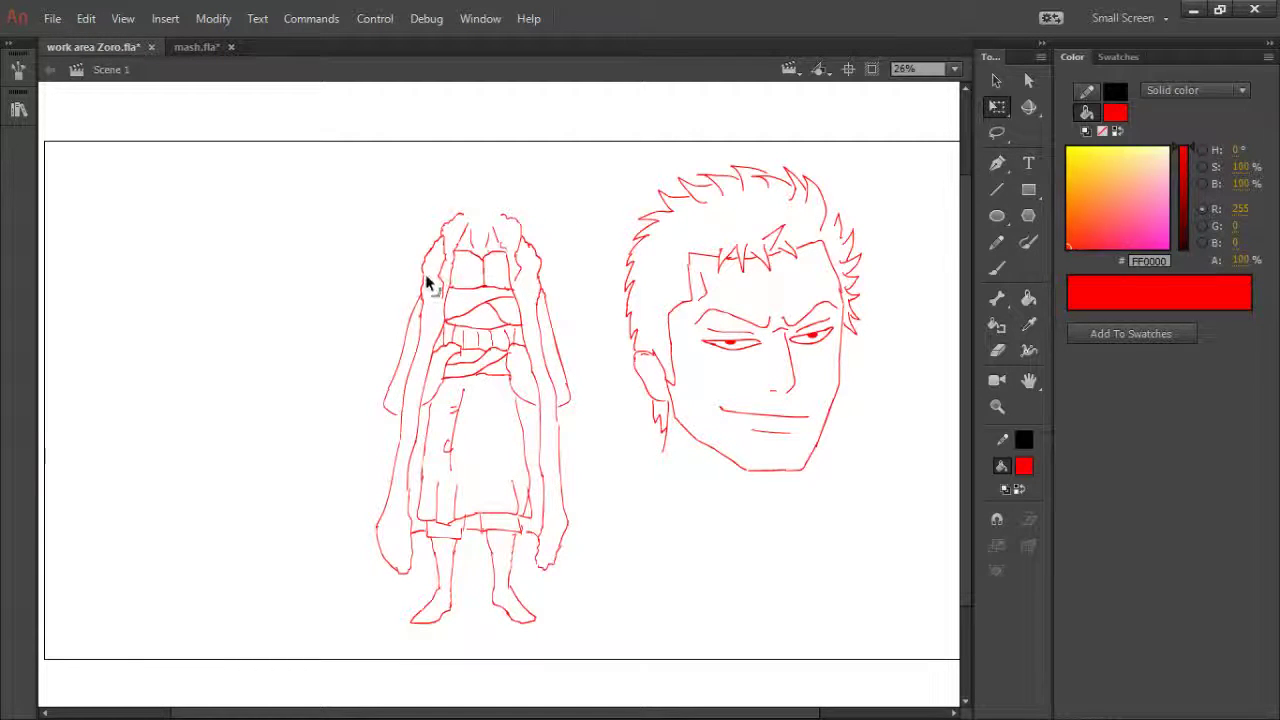
{"action": "key", "text": "l"}
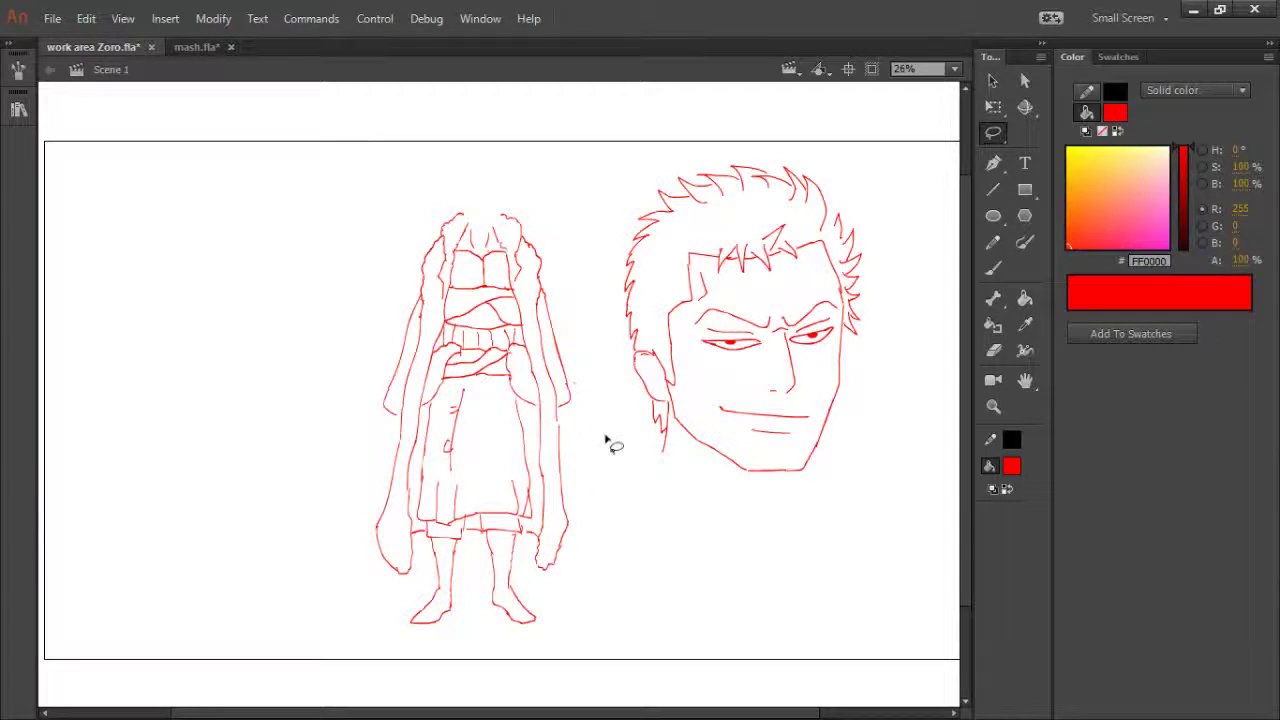
{"action": "mouse_move", "coordinate": [605, 437]}
{"action": "left_mouse_down"}
{"action": "mouse_move", "coordinate": [554, 182]}
{"action": "mouse_move", "coordinate": [276, 434]}
{"action": "mouse_move", "coordinate": [460, 708]}
{"action": "mouse_move", "coordinate": [578, 655]}
{"action": "mouse_move", "coordinate": [625, 553]}
{"action": "mouse_move", "coordinate": [615, 440]}
{"action": "left_mouse_up"}
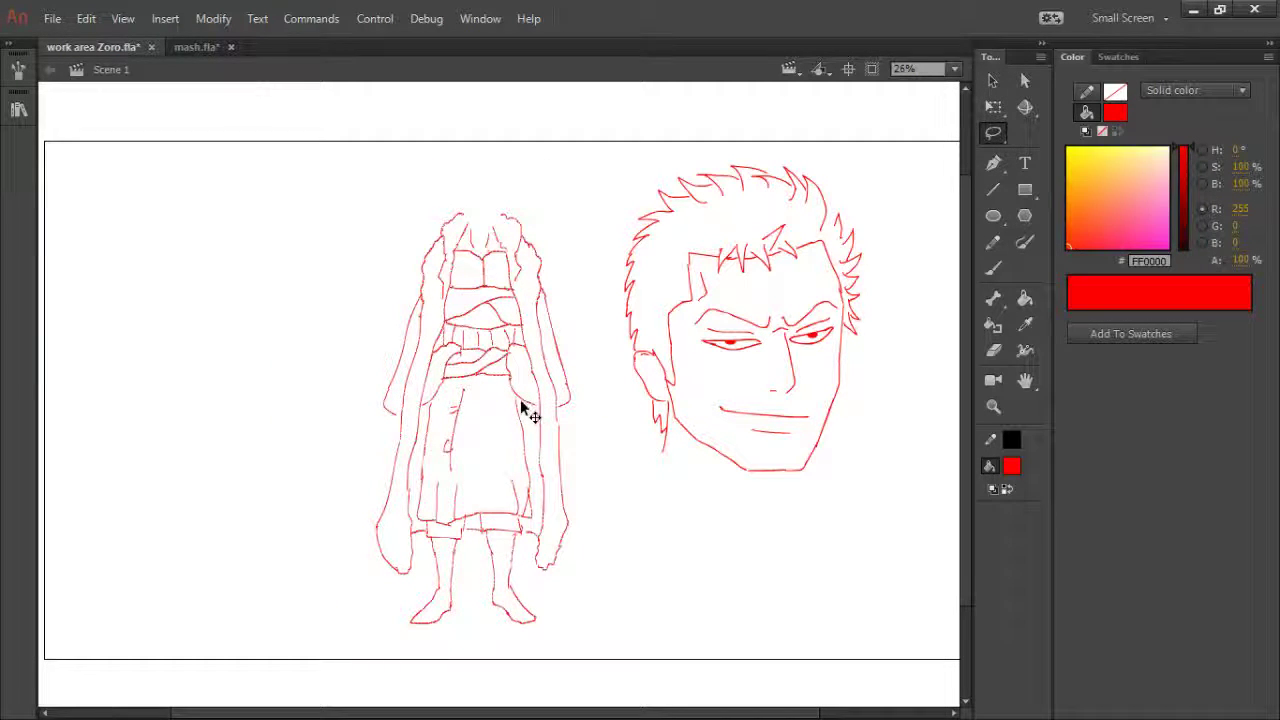
{"action": "key", "text": "shift+Left"}
{"action": "key", "text": "shift+Left"}
{"action": "key", "text": "shift+Left"}
{"action": "key", "text": "shift+Left"}
{"action": "key", "text": "shift+Left"}
{"action": "key", "text": "shift+Left"}
{"action": "key", "text": "shift+Left"}
{"action": "key", "text": "shift+Left"}
{"action": "key", "text": "shift+Left"}
{"action": "key", "text": "shift+Left"}
{"action": "key", "text": "shift+Left"}
{"action": "key", "text": "shift+Left"}
{"action": "key", "text": "shift+Left"}
{"action": "key", "text": "shift+Left"}
{"action": "key", "text": "shift+Left"}
{"action": "key", "text": "shift+Left"}
{"action": "key", "text": "shift+Left"}
{"action": "key", "text": "shift+Left"}
{"action": "key", "text": "shift+Left"}
{"action": "key", "text": "shift+Left"}
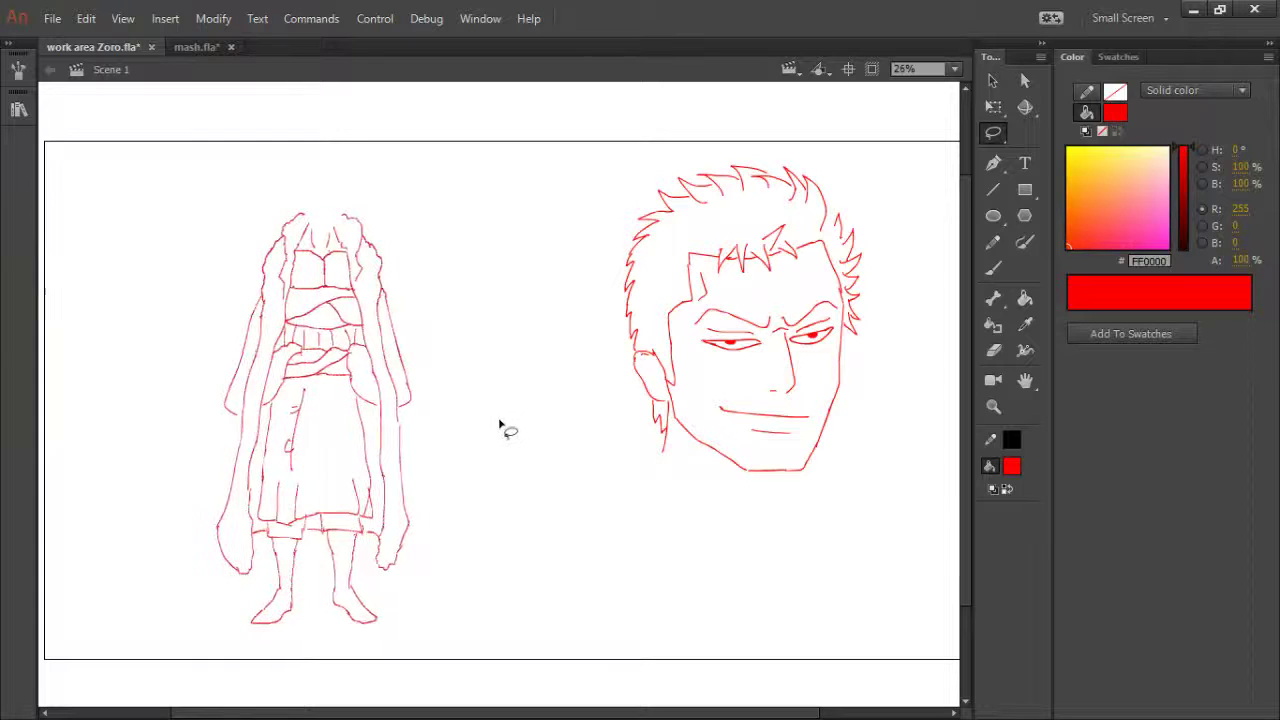
- Enlarge the selected body sketch with Free Transform around its centre until it extends past the stage's upper and lower edges
{"action": "key", "text": "q"}
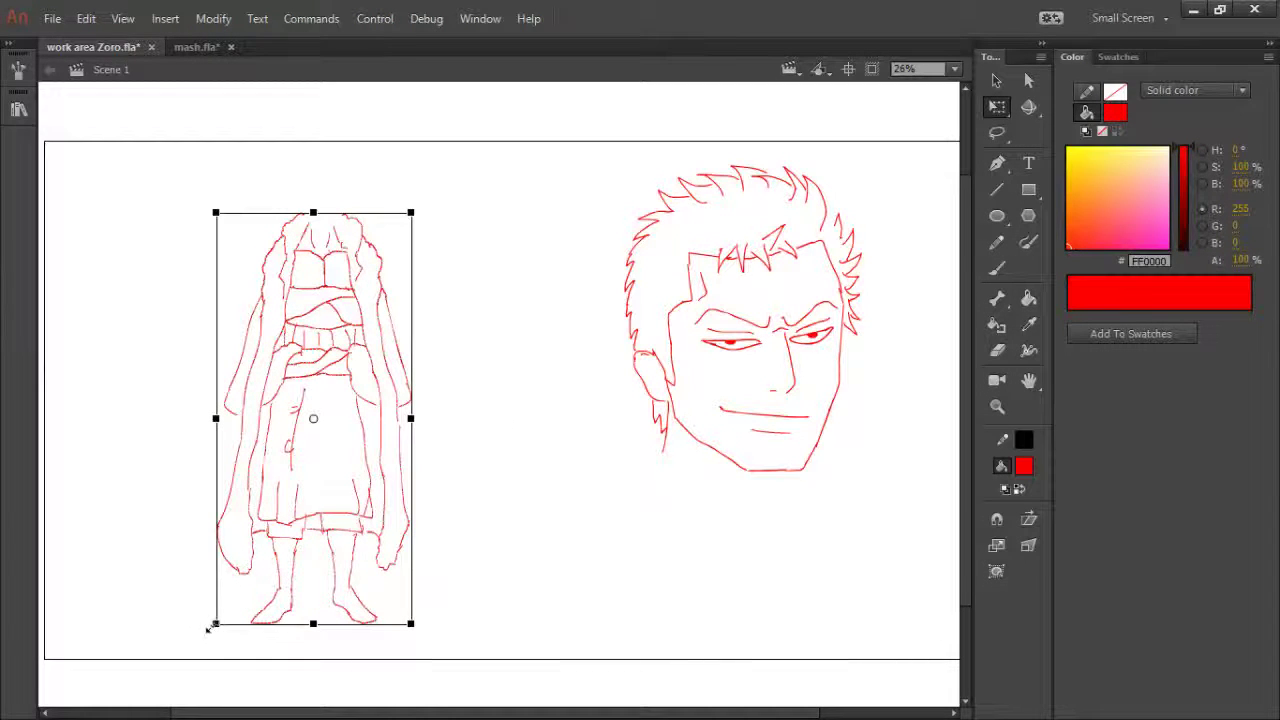
{"action": "left_click_drag", "start_coordinate": [214, 622], "coordinate": [125, 705]}
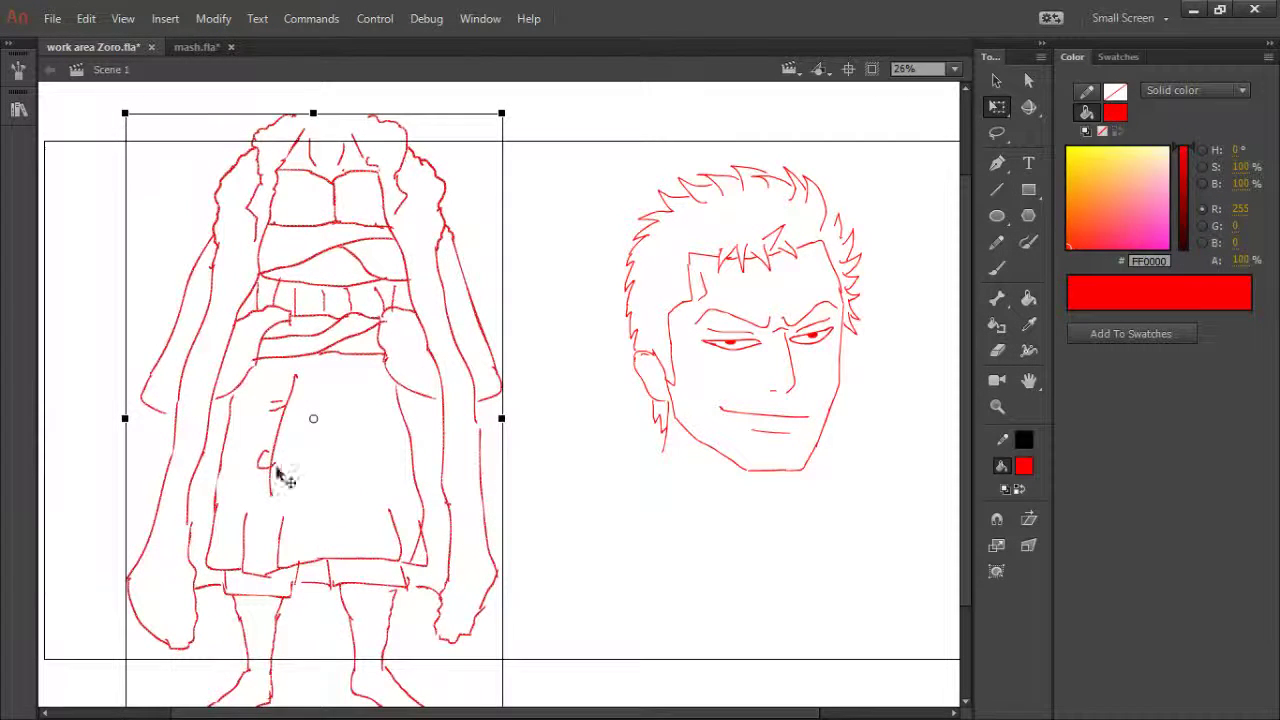
- Enlarge the selected headless body sketch a little more around its centre and deselect it
{"action": "scroll", "coordinate": [356, 406], "scroll_direction": "down", "scroll_amount": 1}
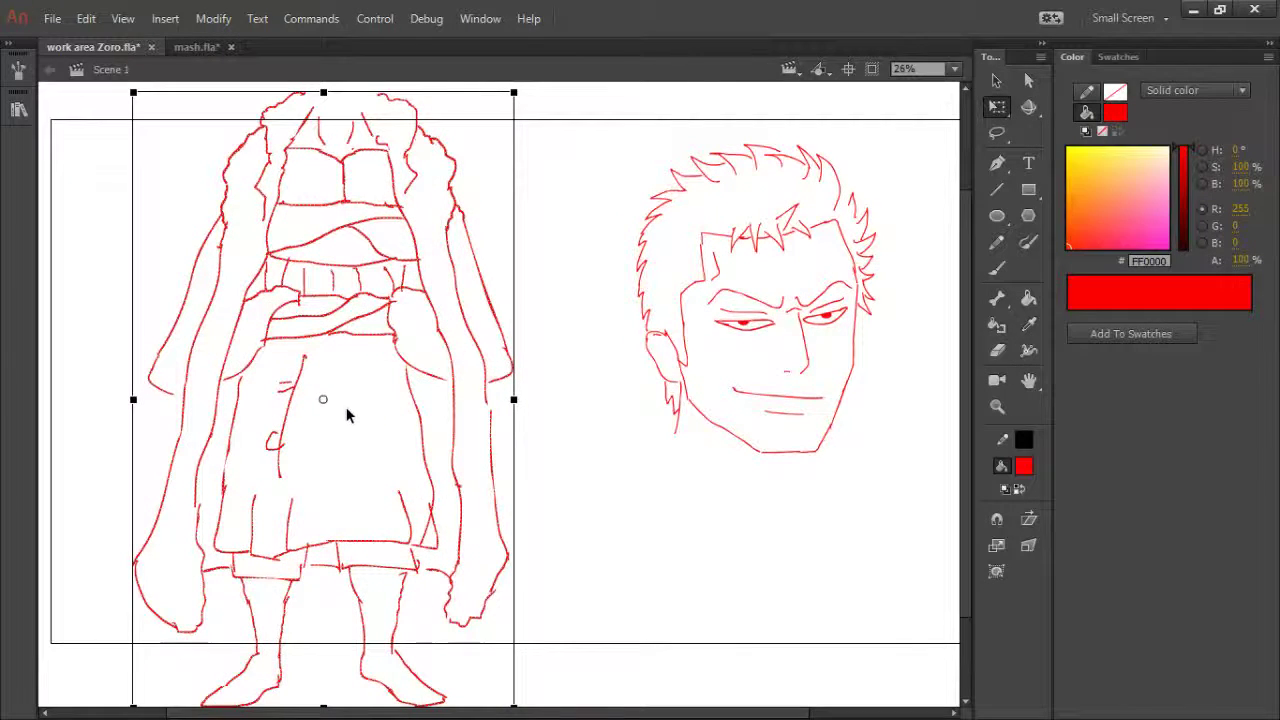
{"action": "key", "text": "ctrl+1"}
{"action": "scroll", "coordinate": [335, 430], "scroll_direction": "down", "scroll_amount": 1}
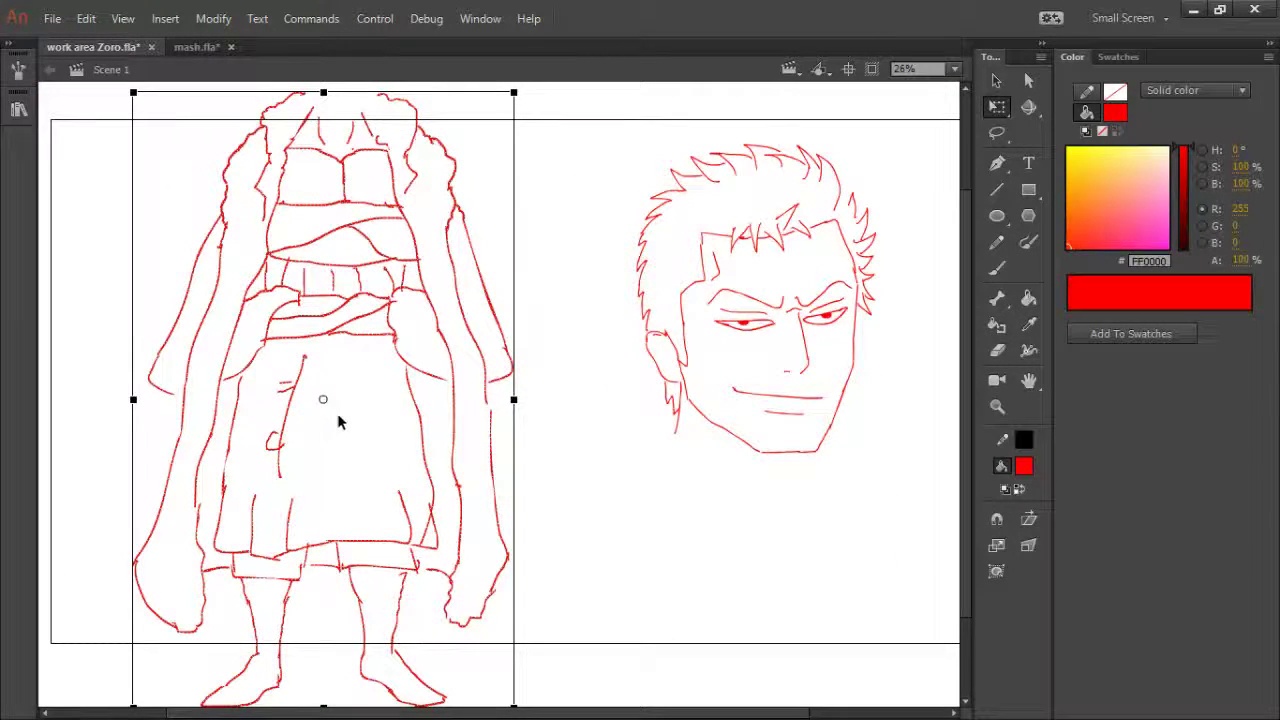
{"action": "left_click_drag", "start_coordinate": [513, 92], "coordinate": [531, 86]}
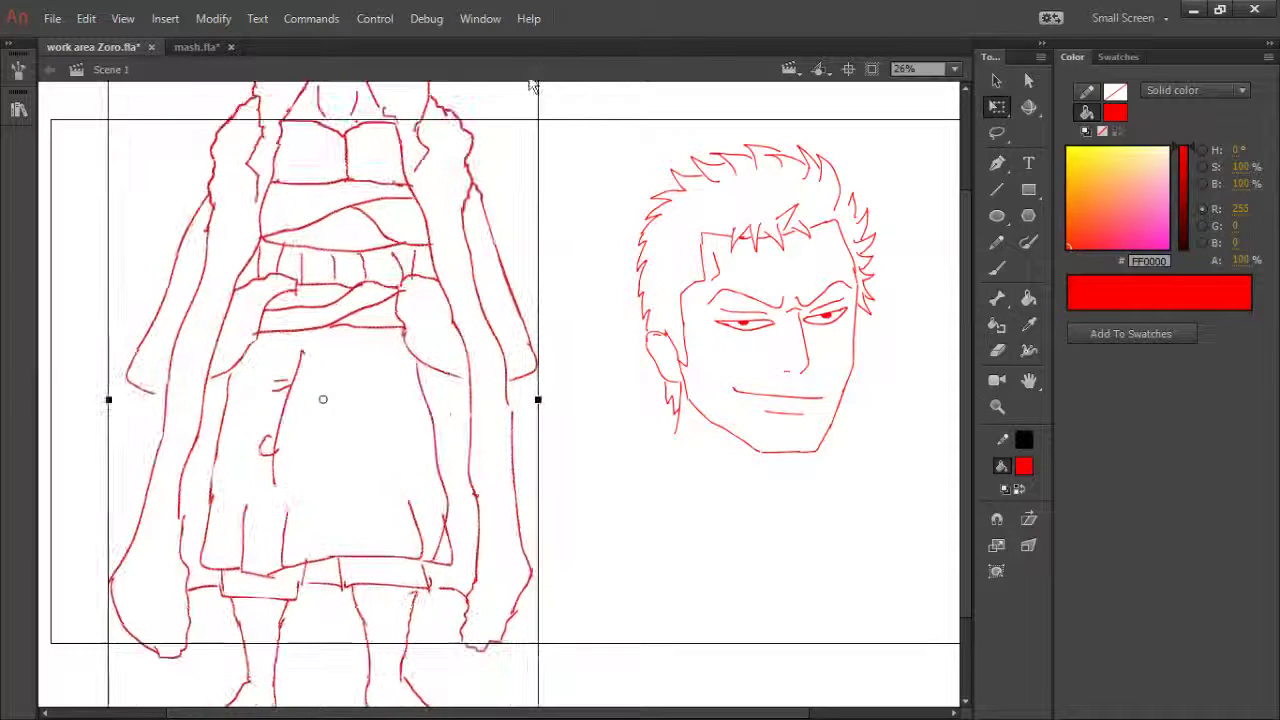
{"action": "left_click", "coordinate": [557, 203]}
- Stretch the headless body sketch taller around its centre with Free Transform, making it only slightly wider
{"action": "key", "text": "z"}
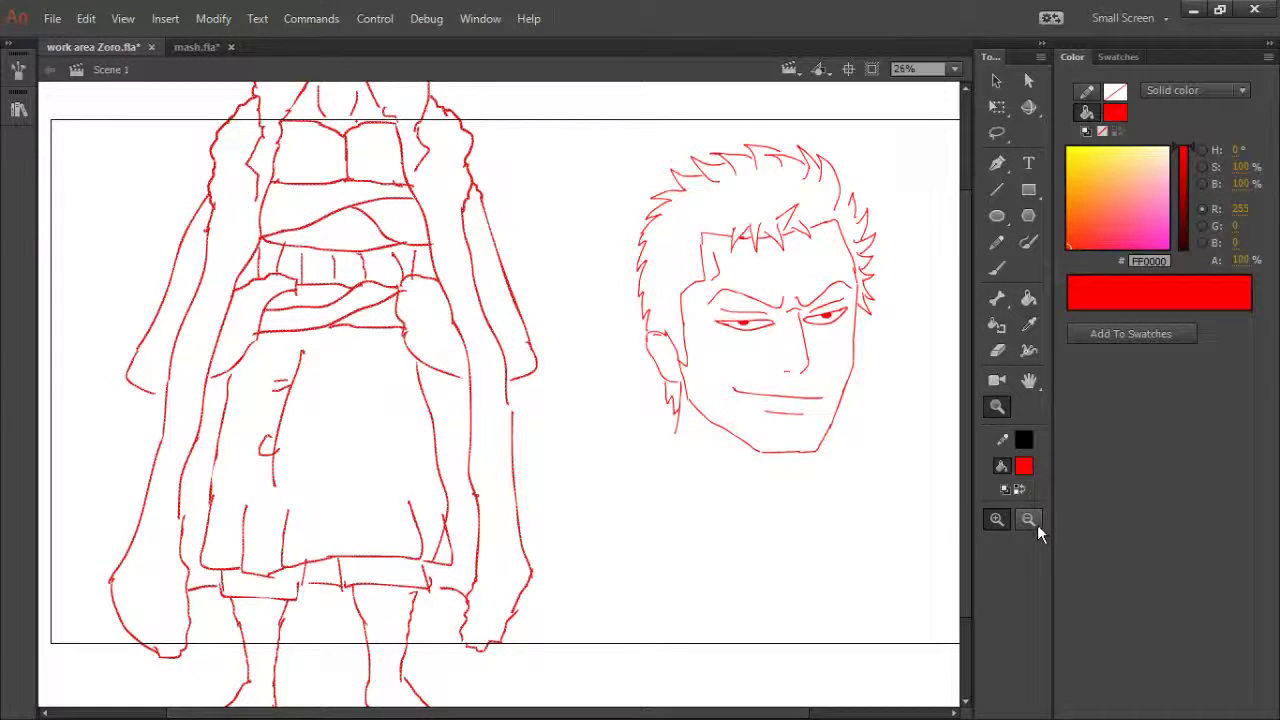
{"action": "left_click", "coordinate": [1028, 516]}
{"action": "left_click", "coordinate": [494, 420]}
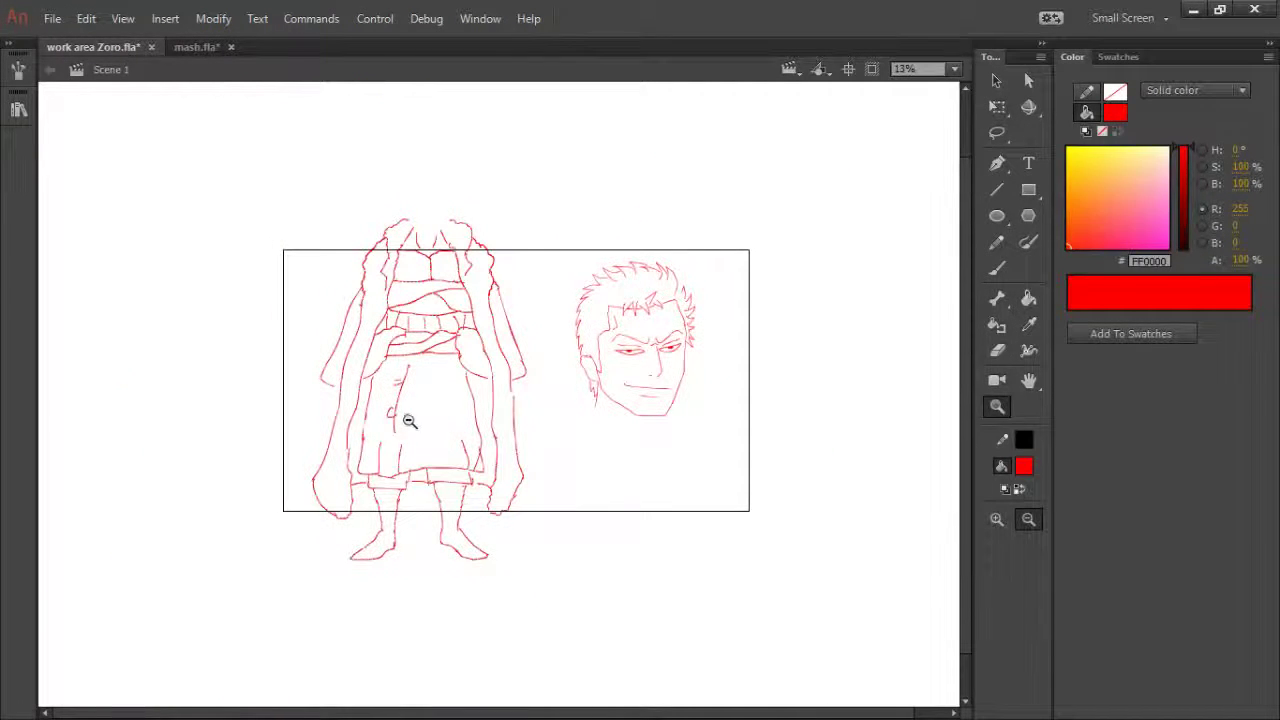
{"action": "key", "text": "q"}
{"action": "left_click", "coordinate": [471, 225]}
{"action": "left_click_drag", "start_coordinate": [535, 217], "coordinate": [540, 160]}
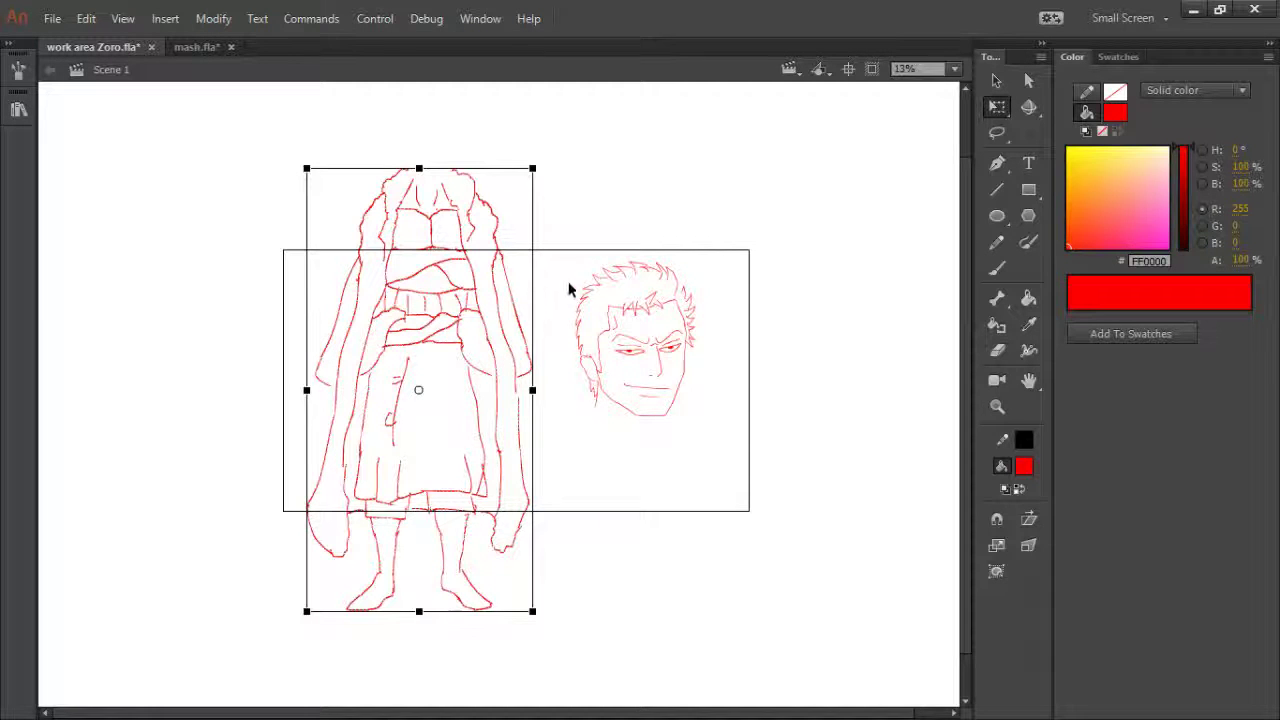
- Select the large face, scale it down around its centre and place it above the body's neck
{"action": "left_click_drag", "start_coordinate": [557, 247], "coordinate": [727, 471]}
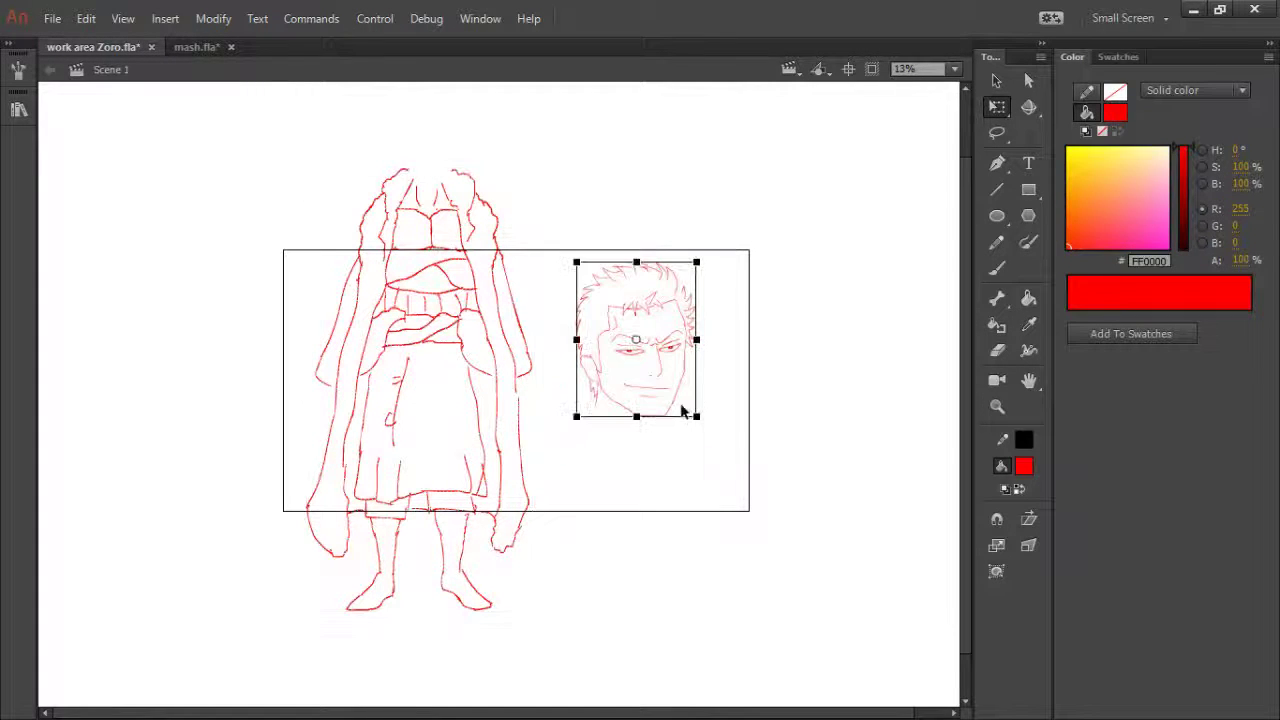
{"action": "left_click_drag", "start_coordinate": [577, 416], "coordinate": [600, 392]}
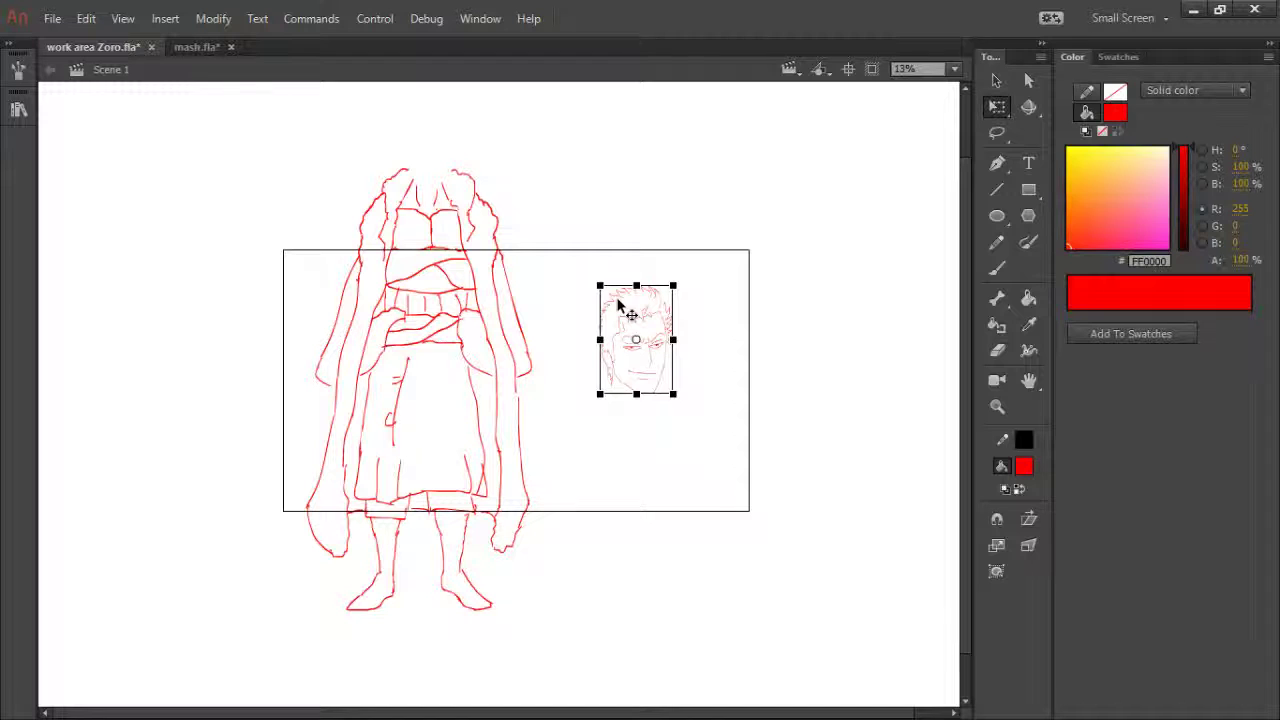
{"action": "mouse_move", "coordinate": [618, 305]}
{"action": "left_mouse_down"}
{"action": "mouse_move", "coordinate": [413, 114]}
{"action": "mouse_move", "coordinate": [588, 134]}
{"action": "left_mouse_up"}
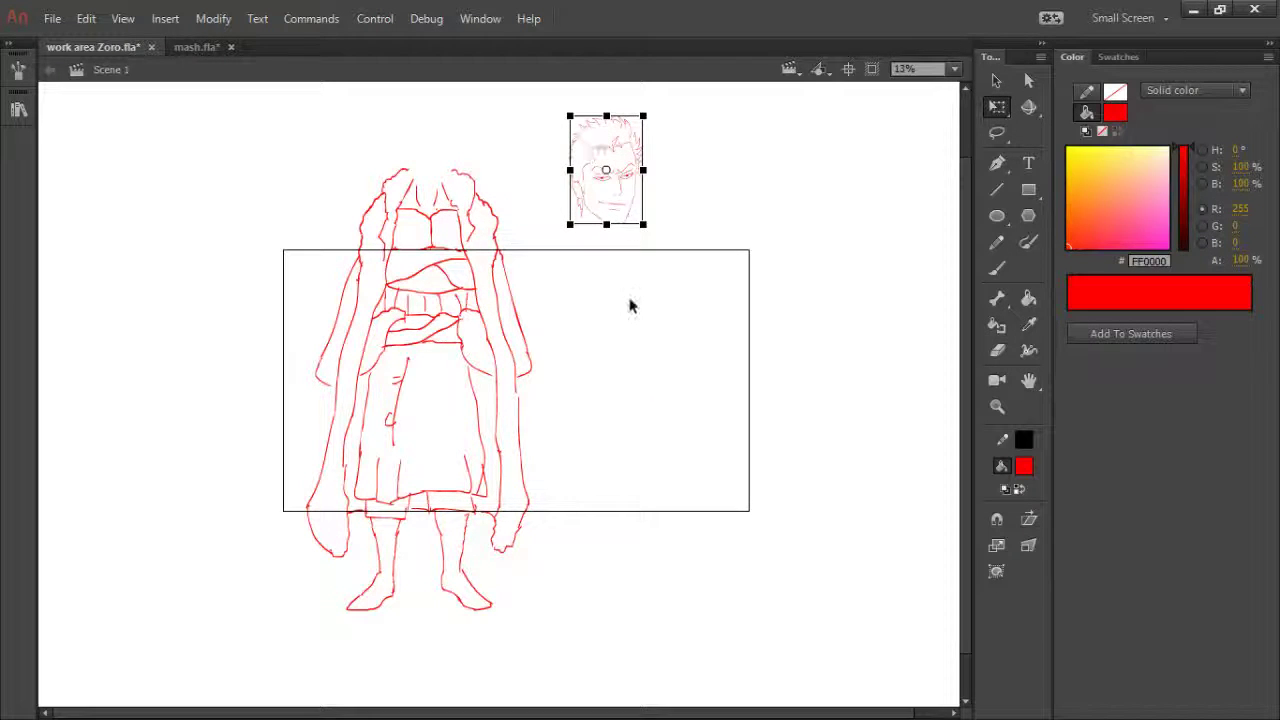
{"action": "left_click_drag", "start_coordinate": [569, 225], "coordinate": [577, 213]}
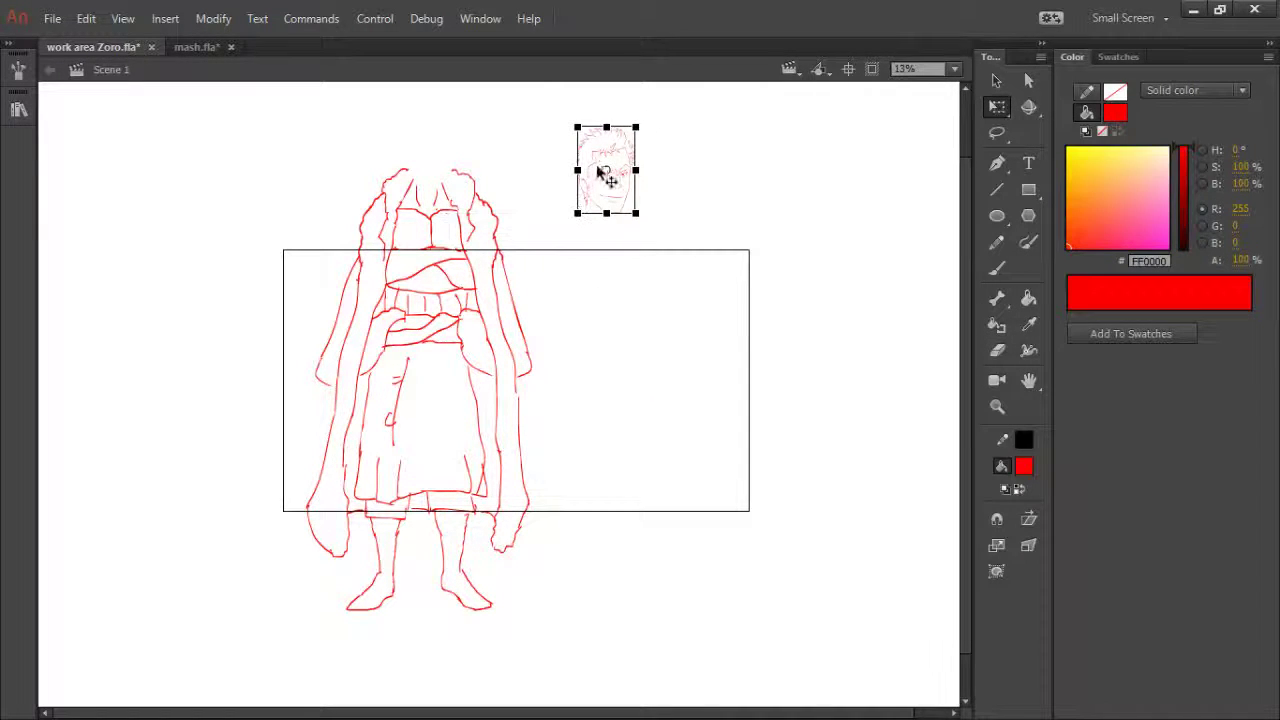
{"action": "left_click_drag", "start_coordinate": [606, 160], "coordinate": [428, 108]}
- Nudge the head down toward the collar and shrink it further around its centre to suit the body
{"action": "key", "text": "z"}
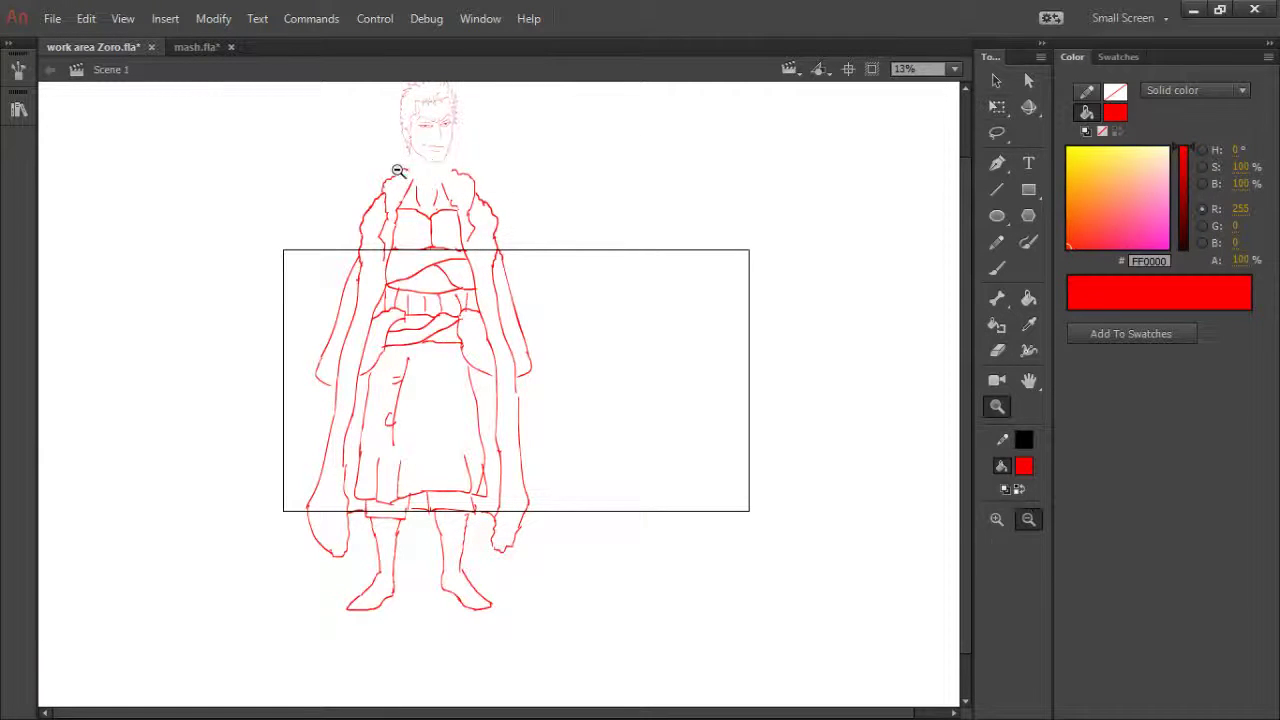
{"action": "left_click_drag", "start_coordinate": [337, 86], "coordinate": [550, 224]}
{"action": "key", "text": "h"}
{"action": "mouse_move", "coordinate": [470, 302]}
{"action": "left_mouse_down"}
{"action": "mouse_move", "coordinate": [480, 380]}
{"action": "mouse_move", "coordinate": [467, 368]}
{"action": "left_mouse_up"}
{"action": "left_click_drag", "start_coordinate": [484, 440], "coordinate": [476, 337]}
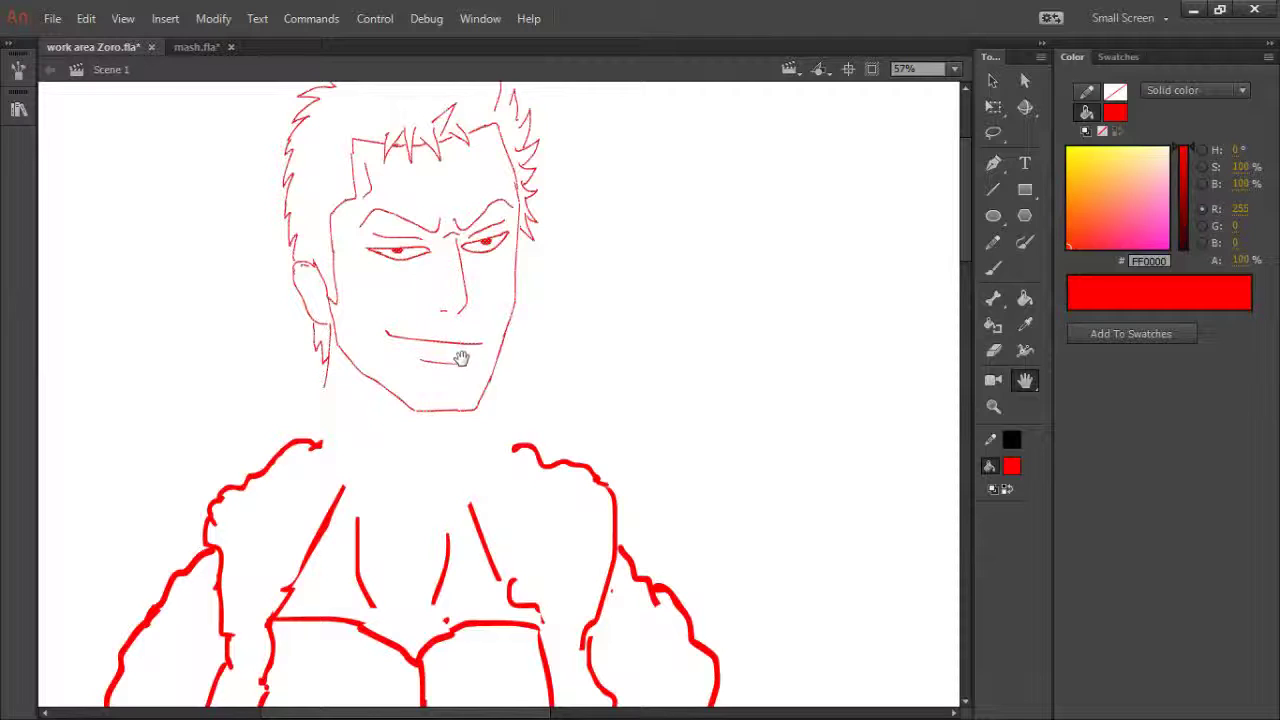
{"action": "key", "text": "q"}
{"action": "key", "text": "Down"}
{"action": "key", "text": "Down"}
{"action": "key", "text": "Down"}
{"action": "key", "text": "Down"}
{"action": "key", "text": "Down"}
{"action": "key", "text": "Down"}
{"action": "key", "text": "Down"}
{"action": "key", "text": "Down"}
{"action": "key", "text": "Down"}
{"action": "key", "text": "Down"}
{"action": "key", "text": "Down"}
{"action": "key", "text": "Down"}
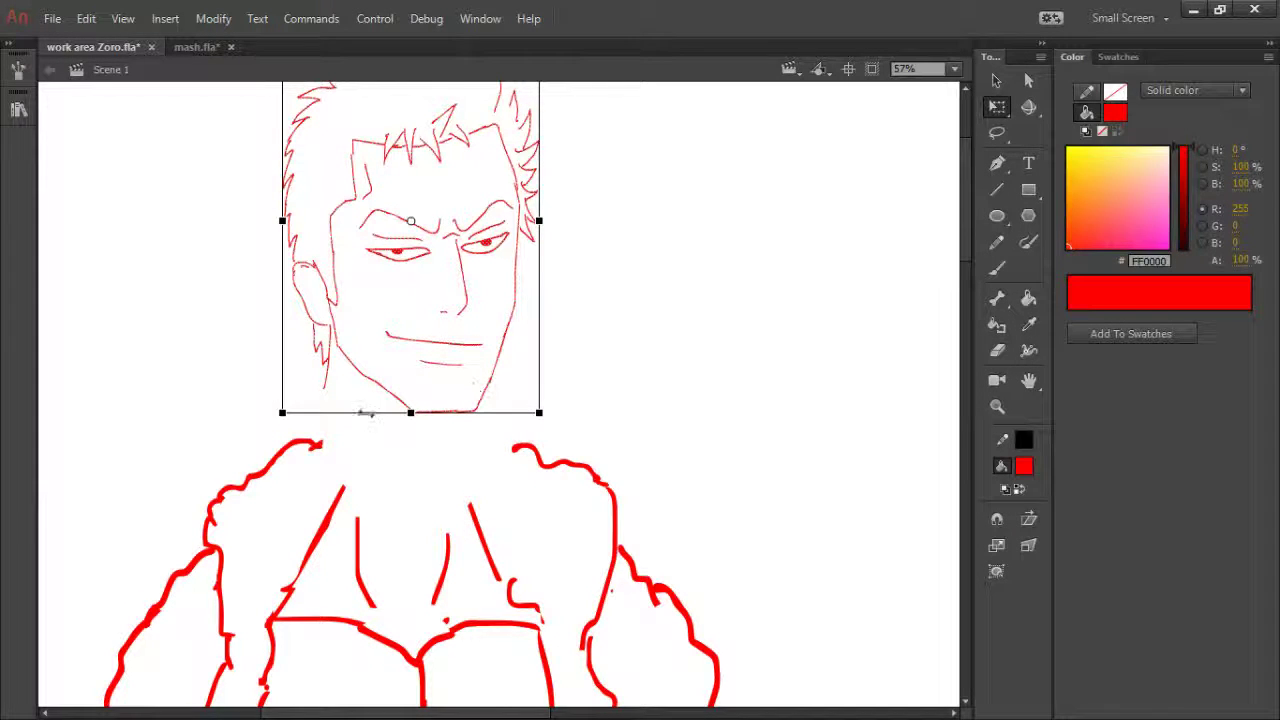
{"action": "left_click_drag", "start_coordinate": [282, 425], "coordinate": [322, 373]}
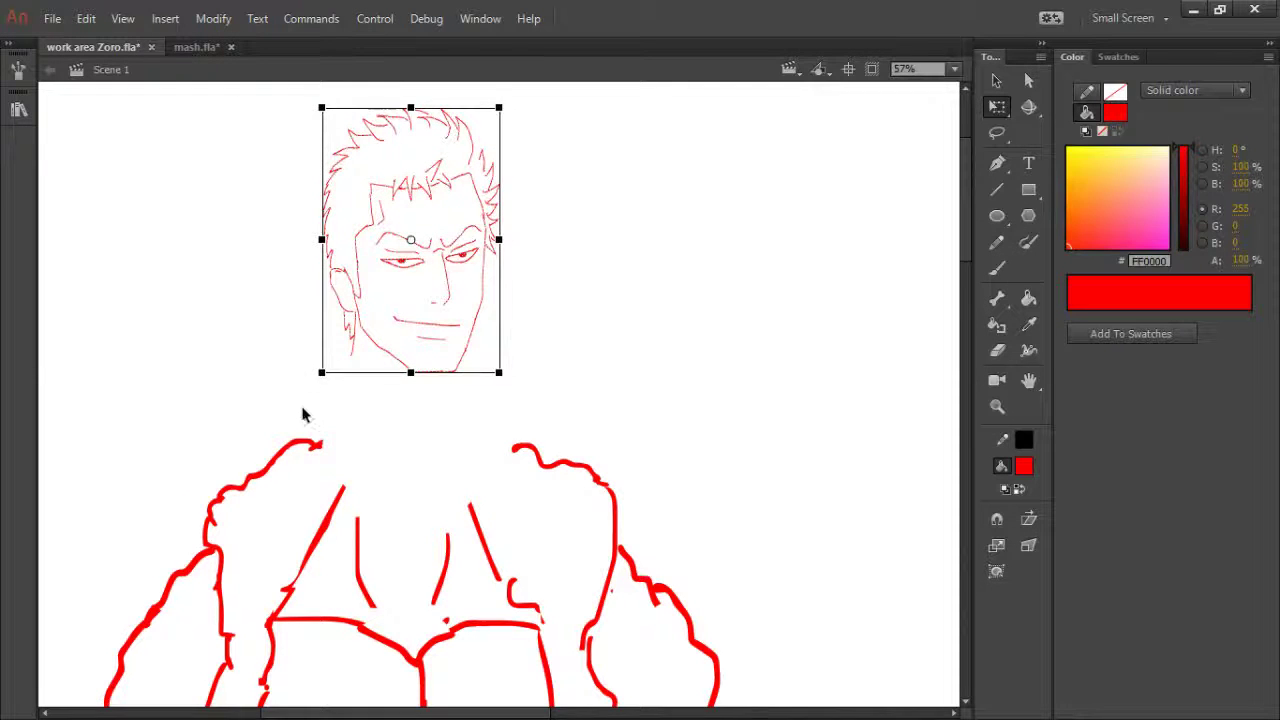
- Lower the head until its chin reaches the tops of the neck lines
{"action": "key", "text": "Down"}
{"action": "key", "text": "Down"}
{"action": "key", "text": "Down"}
{"action": "key", "text": "Down"}
{"action": "key", "text": "Down"}
{"action": "key", "text": "Down"}
{"action": "key", "text": "Down"}
{"action": "key", "text": "Down"}
{"action": "key", "text": "Down"}
{"action": "key", "text": "Down"}
{"action": "key", "text": "Down"}
{"action": "key", "text": "Down"}
{"action": "key", "text": "Down"}
{"action": "key", "text": "Down"}
{"action": "key", "text": "Down"}
{"action": "key", "text": "Down"}
{"action": "key", "text": "Down"}
{"action": "key", "text": "Down"}
{"action": "key", "text": "Down"}
{"action": "key", "text": "Down"}
{"action": "key", "text": "shift+Down"}
{"action": "key", "text": "shift+Down"}
{"action": "key", "text": "shift+Down"}
{"action": "key", "text": "shift+Down"}
{"action": "key", "text": "shift+Down"}
{"action": "key", "text": "shift+Down"}
{"action": "key", "text": "shift+Down"}
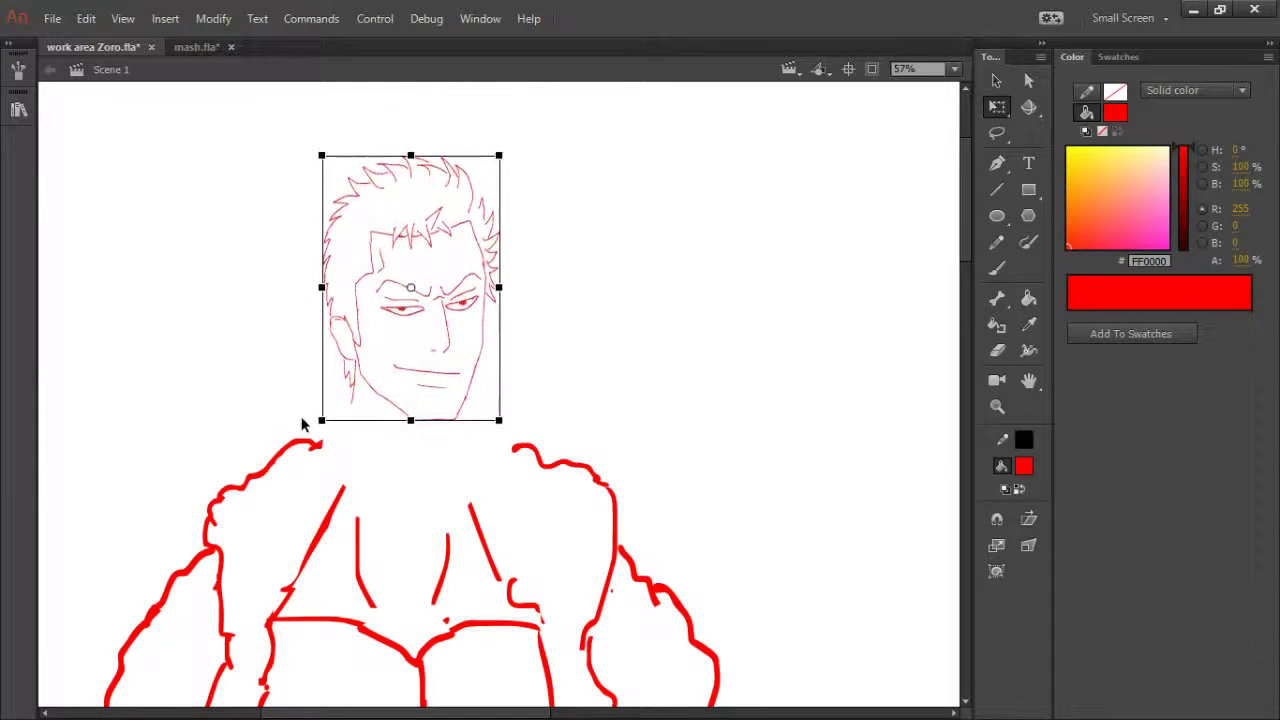
{"action": "key", "text": "shift+Down"}
{"action": "key", "text": "shift+Down"}
{"action": "key", "text": "shift+Down"}
{"action": "key", "text": "shift+Down"}
{"action": "key", "text": "shift+Down"}
{"action": "key", "text": "shift+Down"}
{"action": "key", "text": "shift+Down"}
{"action": "key", "text": "shift+Down"}
{"action": "key", "text": "shift+Down"}
{"action": "key", "text": "shift+Down"}
{"action": "key", "text": "shift+Down"}
{"action": "key", "text": "shift+Down"}
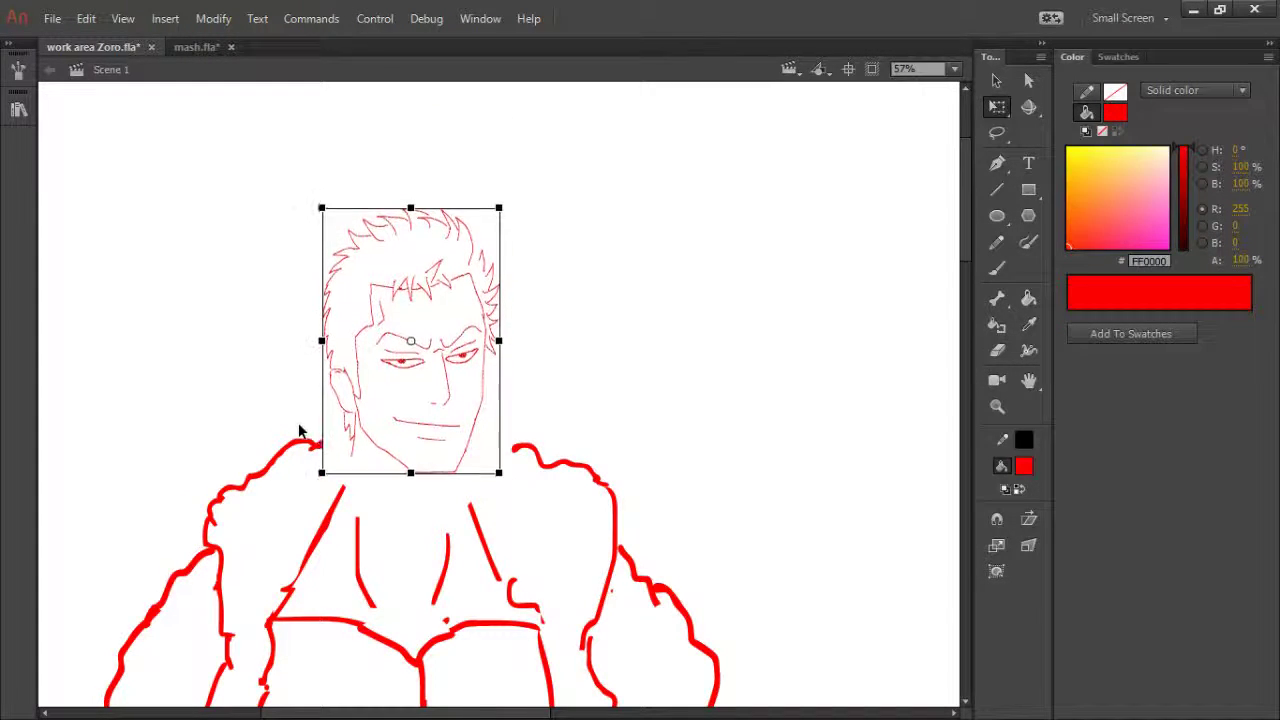
{"action": "key", "text": "shift+Down"}
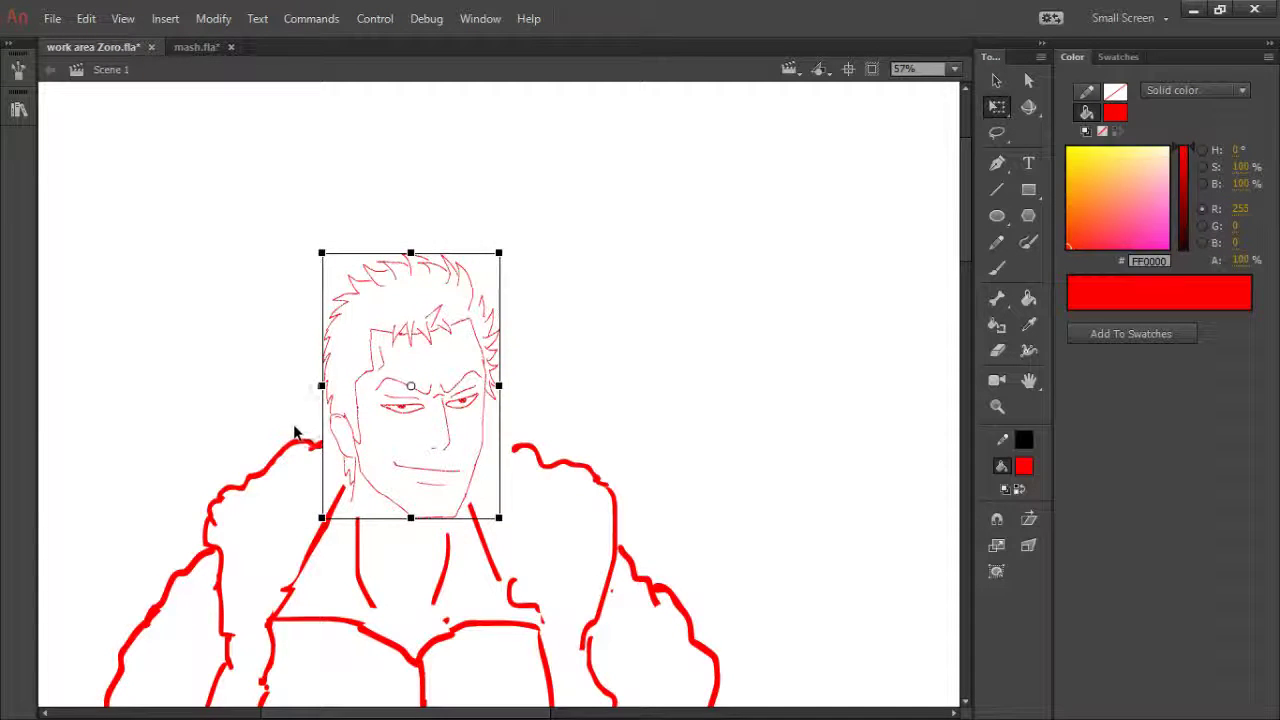
- Tilt the head slightly clockwise and adjust its horizontal position over the neck
{"action": "key", "text": "Left"}
{"action": "key", "text": "Left"}
{"action": "key", "text": "Left"}
{"action": "key", "text": "Left"}
{"action": "key", "text": "Left"}
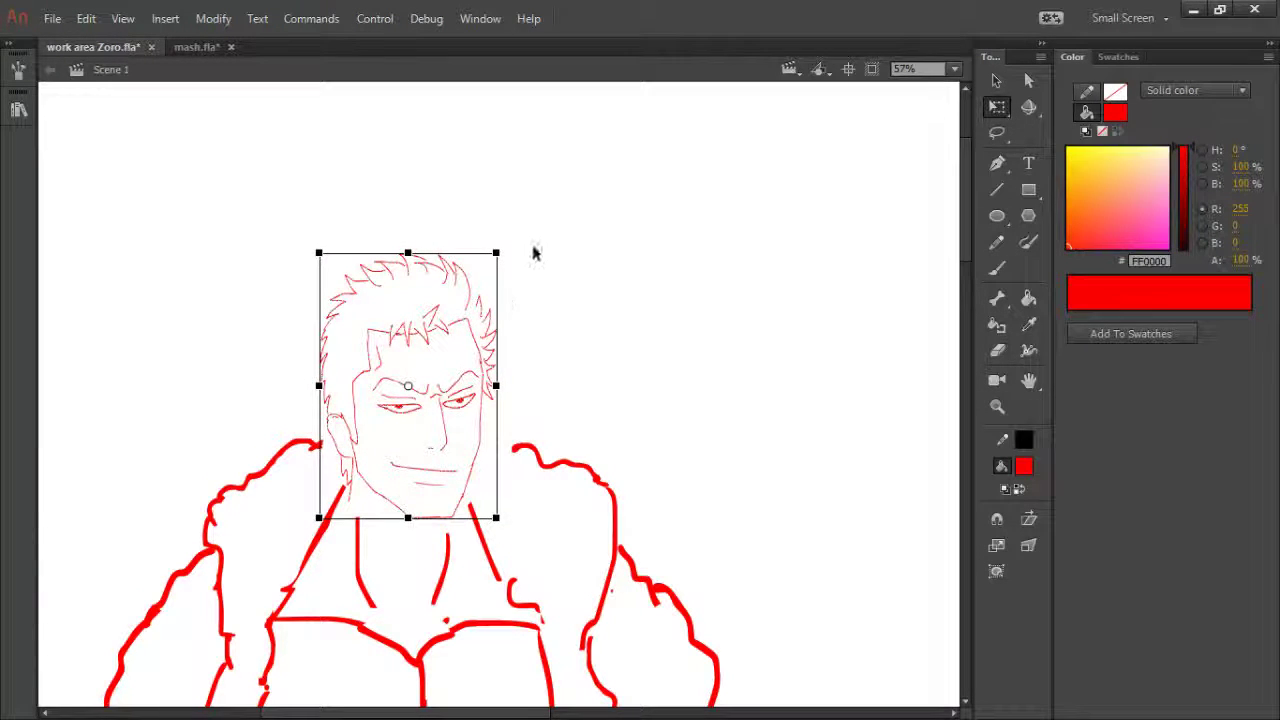
{"action": "left_click_drag", "start_coordinate": [508, 251], "coordinate": [528, 260]}
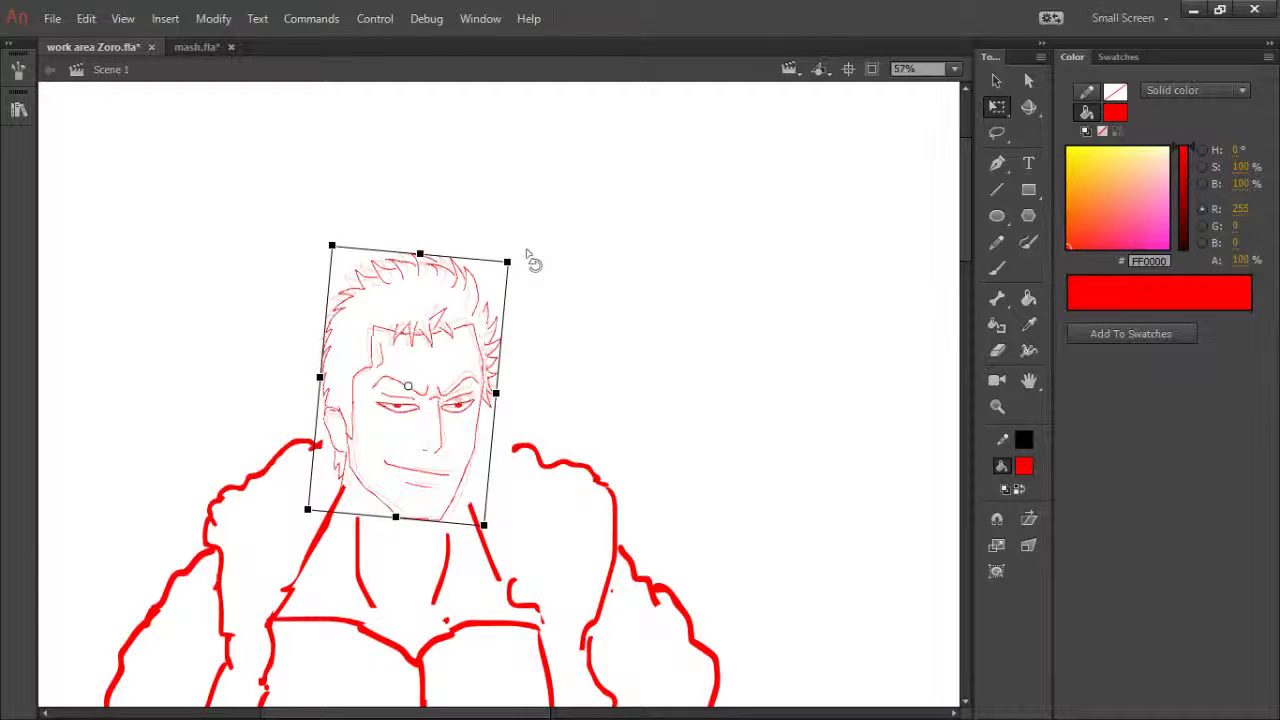
{"action": "key", "text": "shift+Right"}
{"action": "key", "text": "shift+Right"}
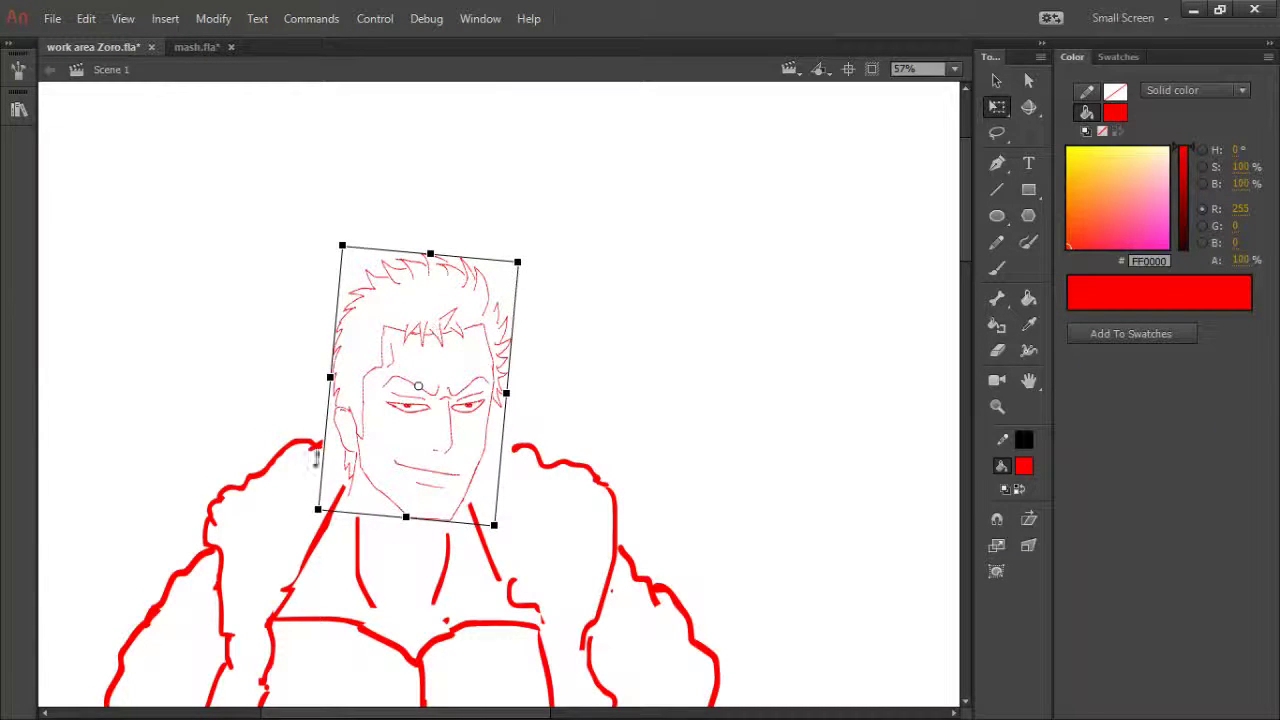
- Shrink the tilted head slightly, settle it lower on the neck and deselect it
{"action": "left_click_drag", "start_coordinate": [319, 509], "coordinate": [327, 494]}
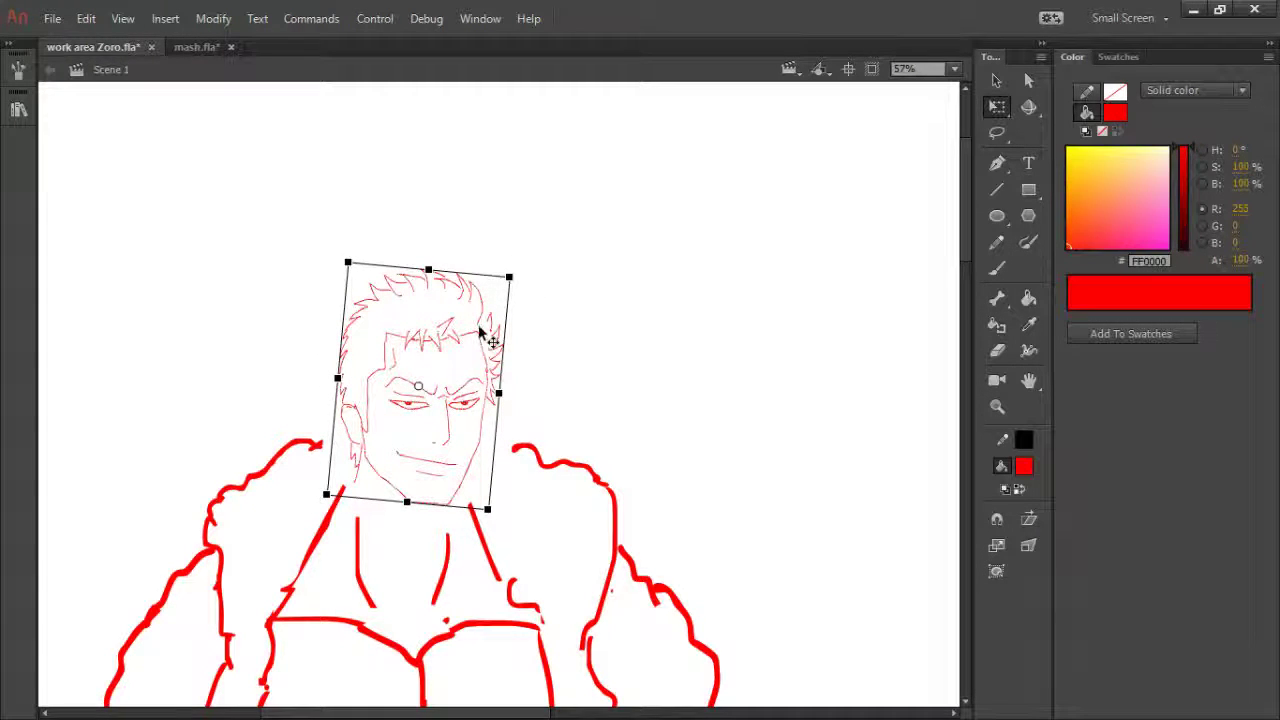
{"action": "left_click_drag", "start_coordinate": [479, 332], "coordinate": [471, 353]}
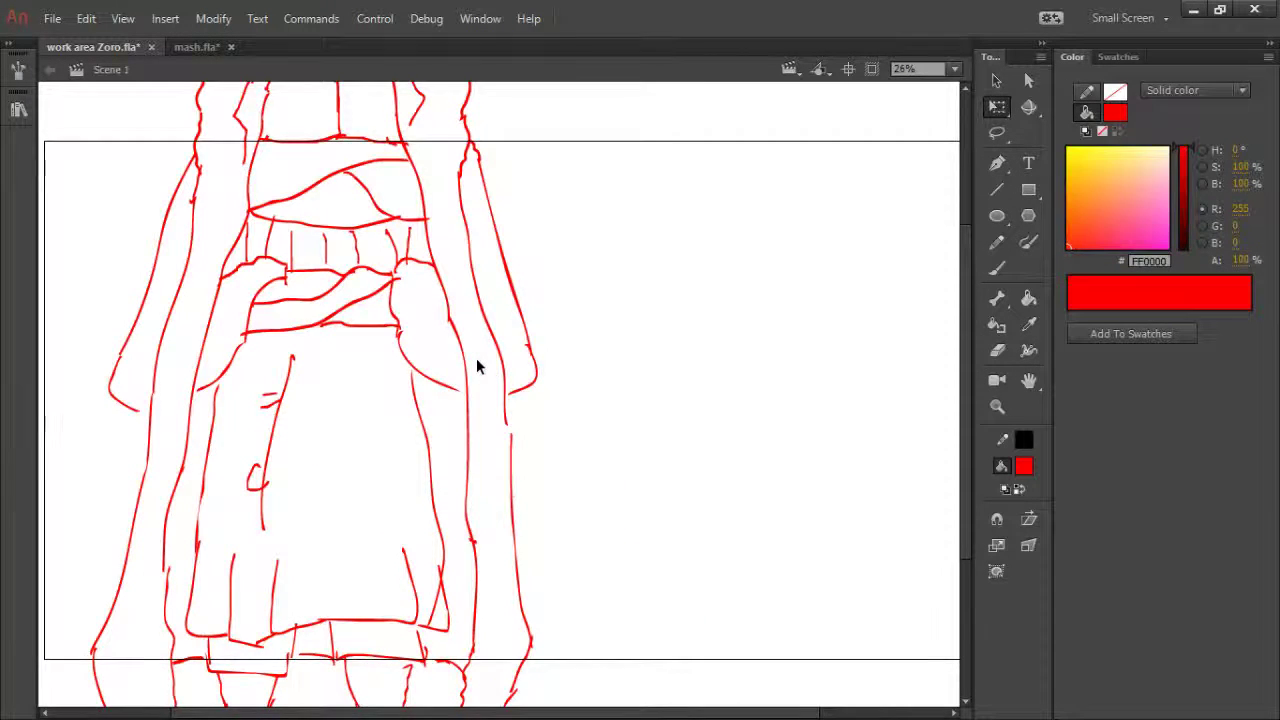
{"action": "key", "text": "ctrl+minus"}
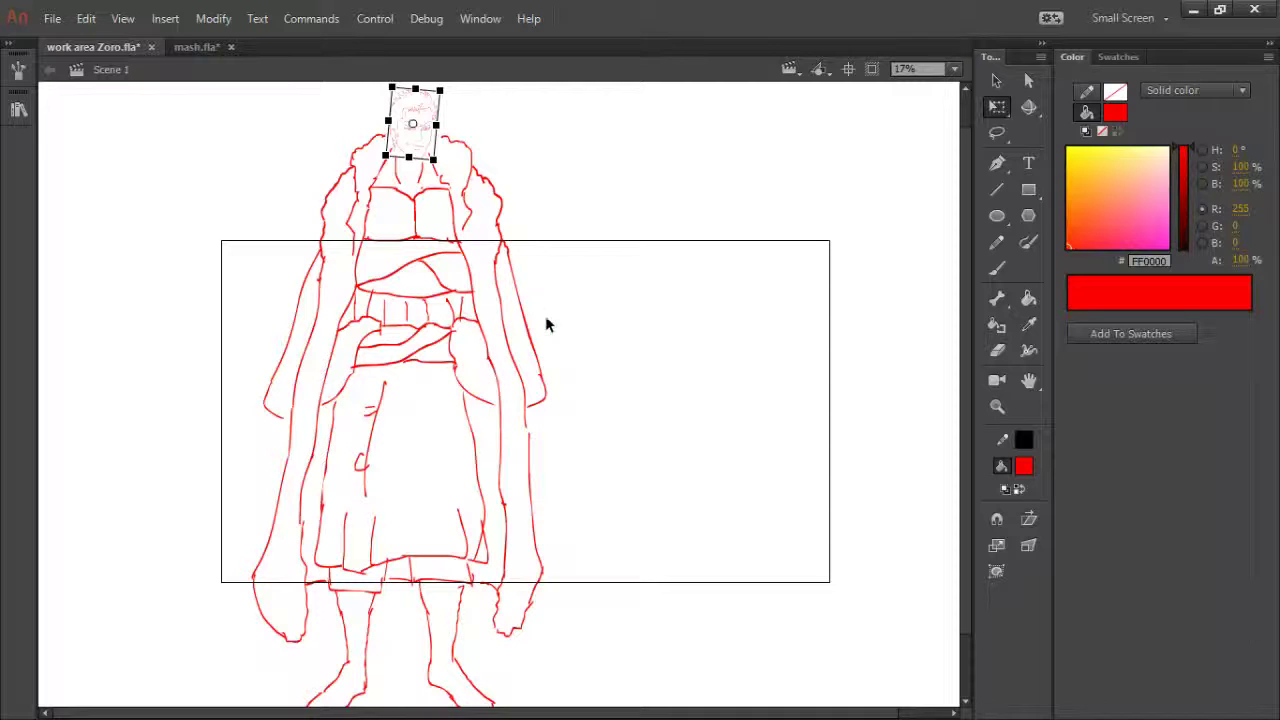
{"action": "left_click", "coordinate": [538, 328]}
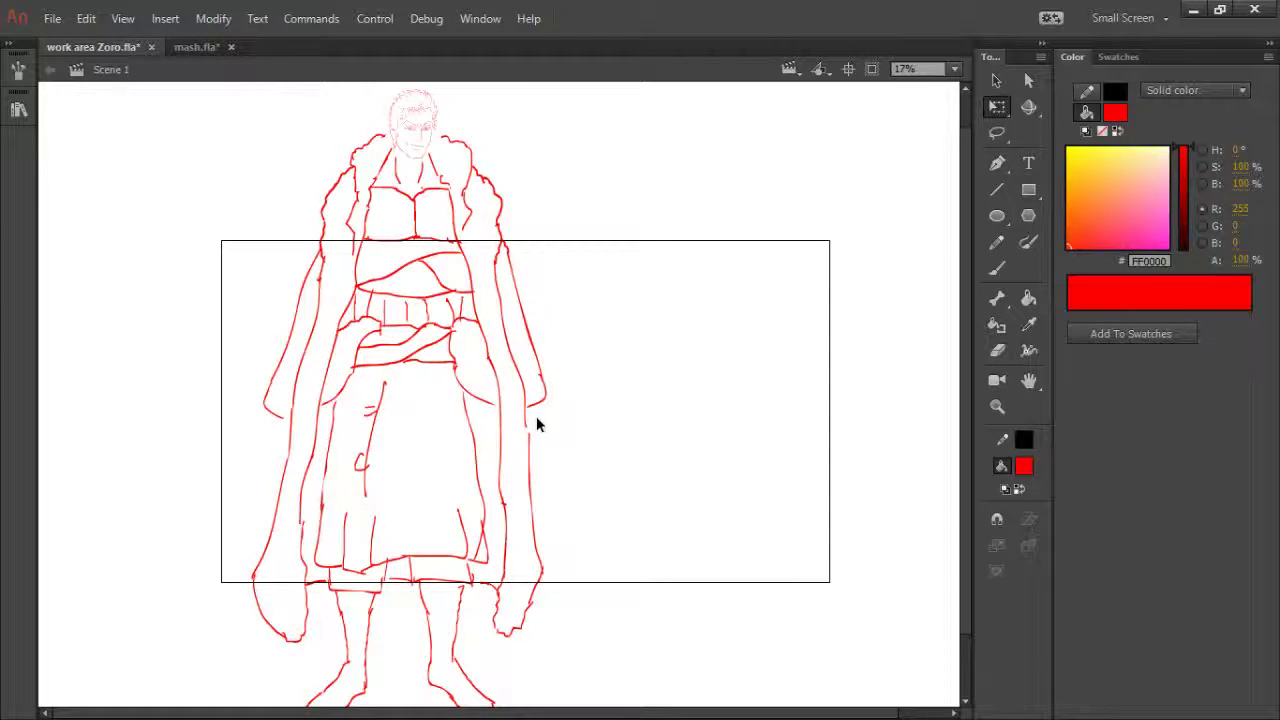
- Erase the two thick outer lines sloping from the head to the shoulders, keeping the inner neck lines
{"action": "key", "text": "z"}
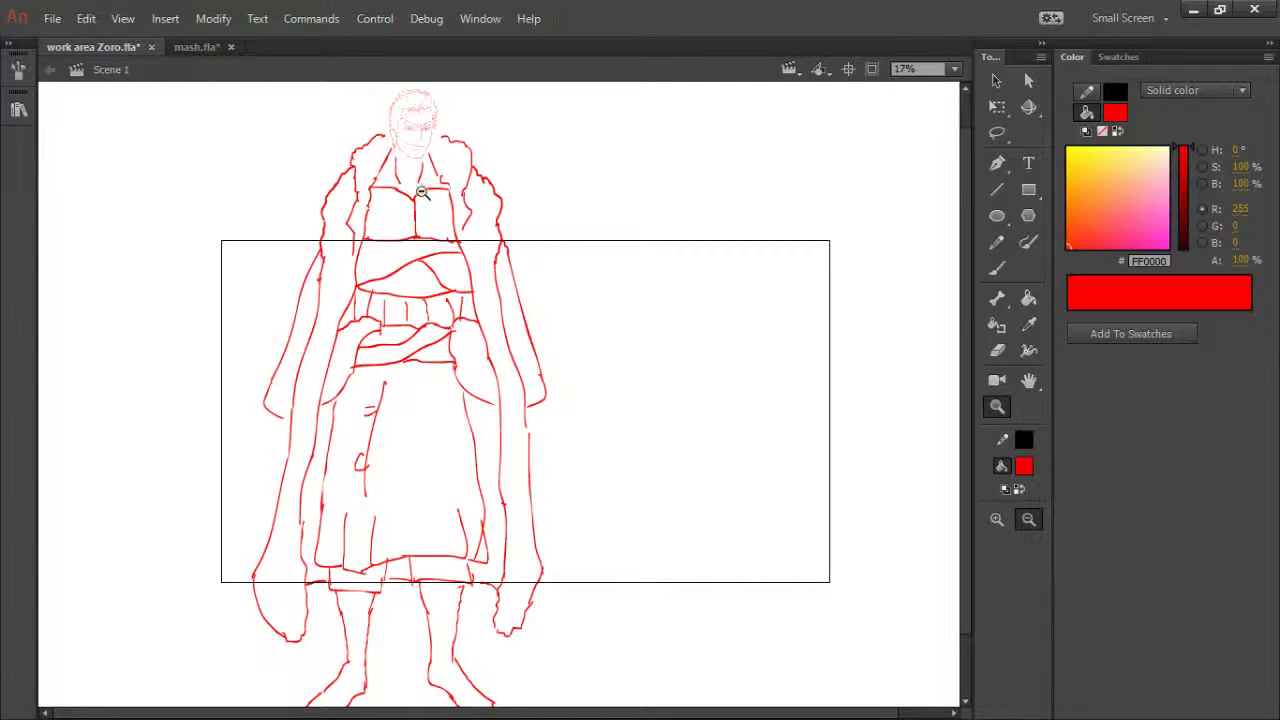
{"action": "left_click_drag", "start_coordinate": [357, 97], "coordinate": [478, 194]}
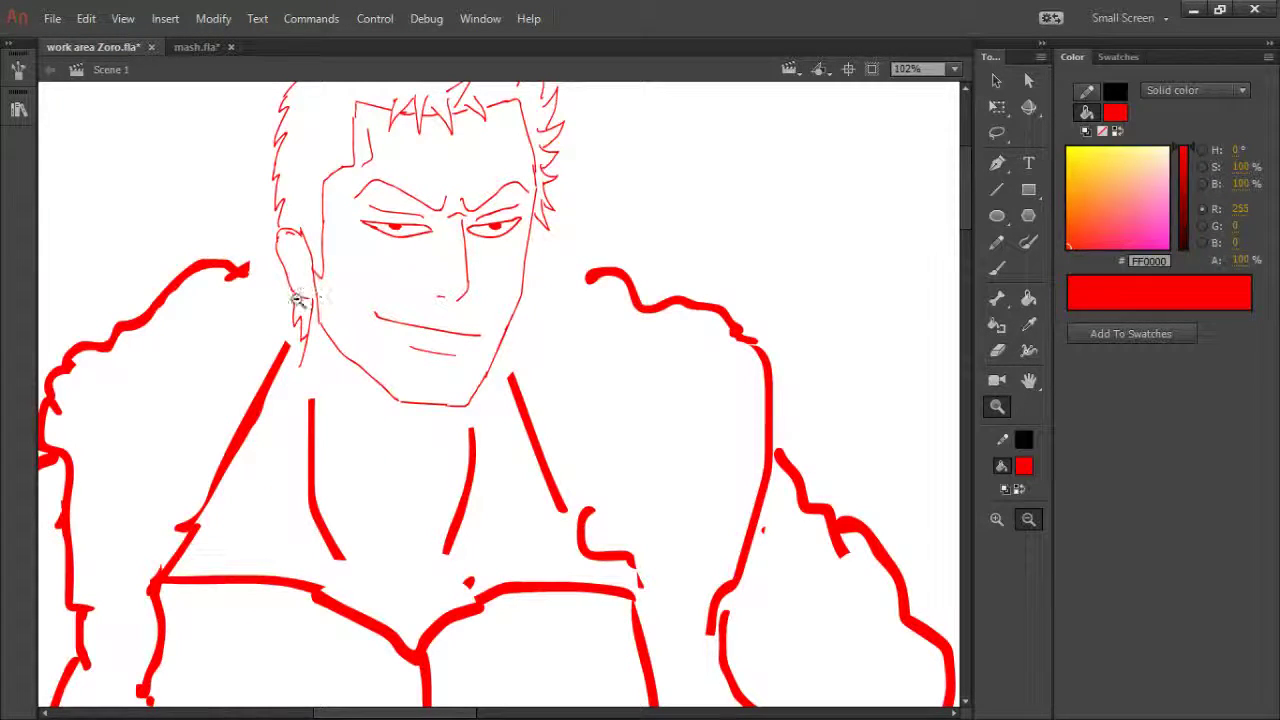
{"action": "key", "text": "e"}
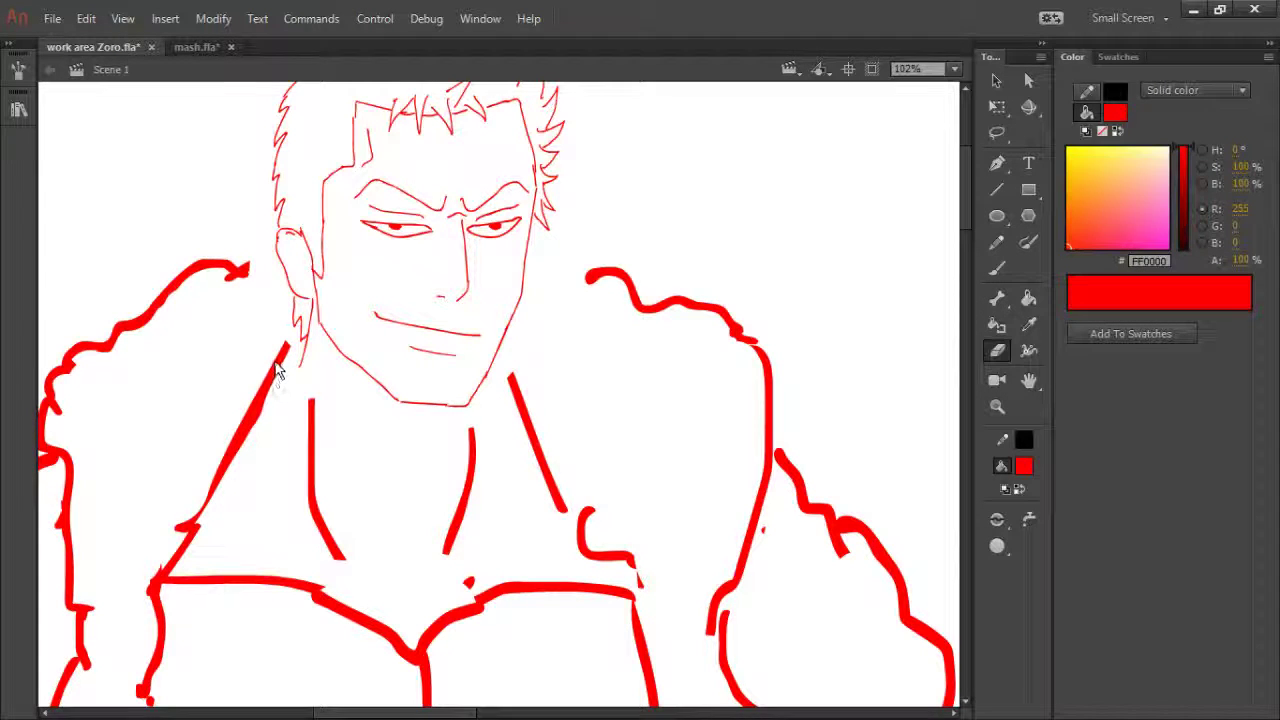
{"action": "left_click_drag", "start_coordinate": [280, 358], "coordinate": [205, 505]}
{"action": "left_click_drag", "start_coordinate": [517, 371], "coordinate": [549, 491]}
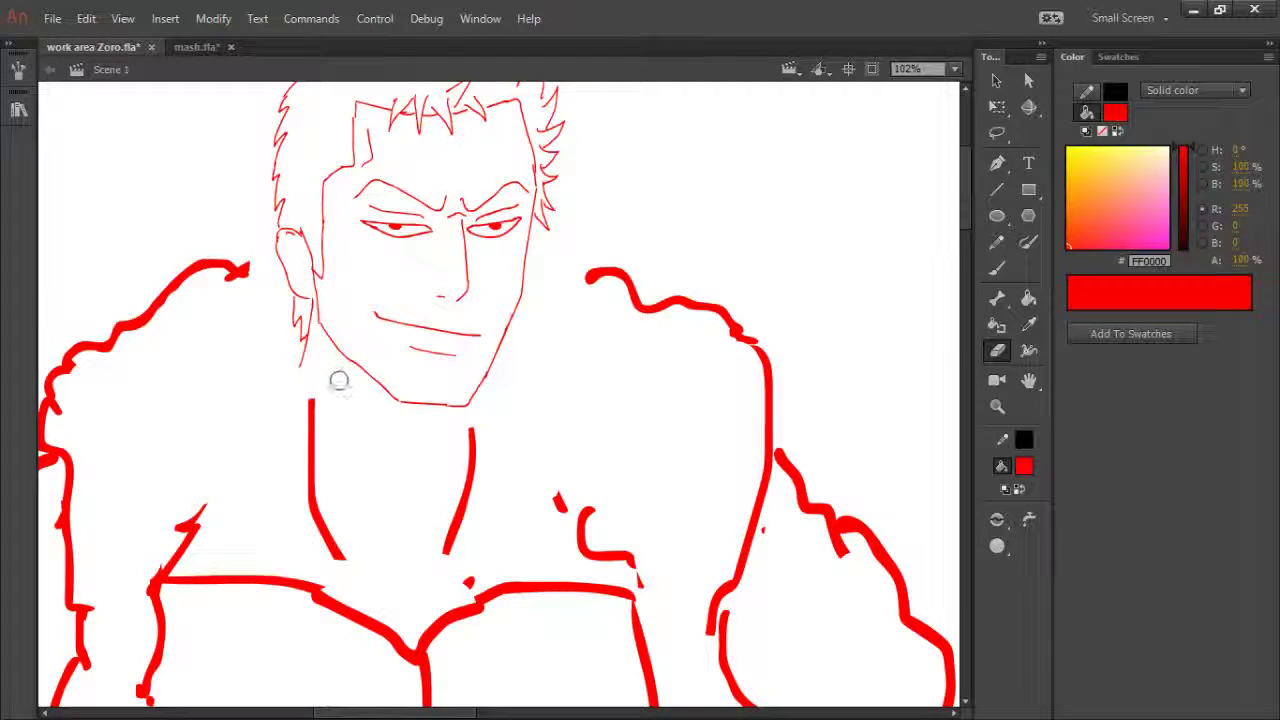
- Brush thinner curved lines from the jaw to the shoulders and extend the fur collar's ends toward the head
{"action": "key", "text": "b"}
{"action": "mouse_move", "coordinate": [289, 374]}
{"action": "left_mouse_down"}
{"action": "mouse_move", "coordinate": [281, 419]}
{"action": "mouse_move", "coordinate": [231, 489]}
{"action": "mouse_move", "coordinate": [192, 524]}
{"action": "left_mouse_up"}
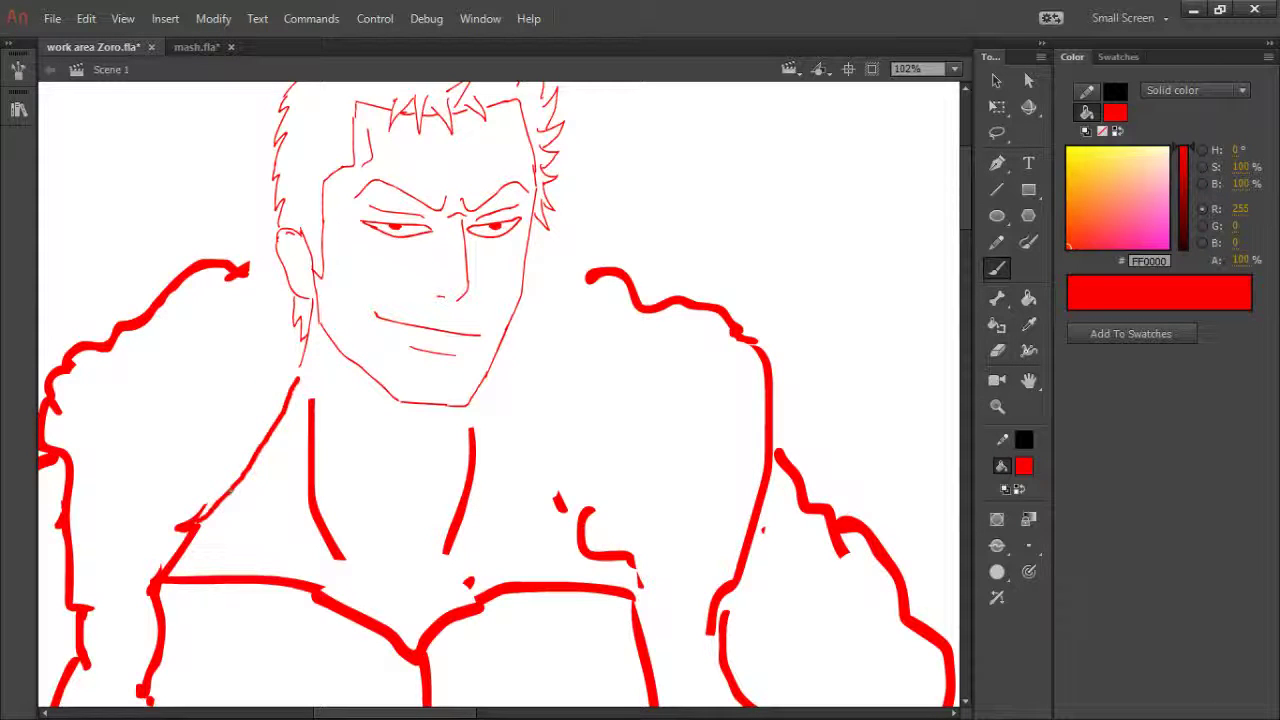
{"action": "left_click_drag", "start_coordinate": [487, 378], "coordinate": [578, 500]}
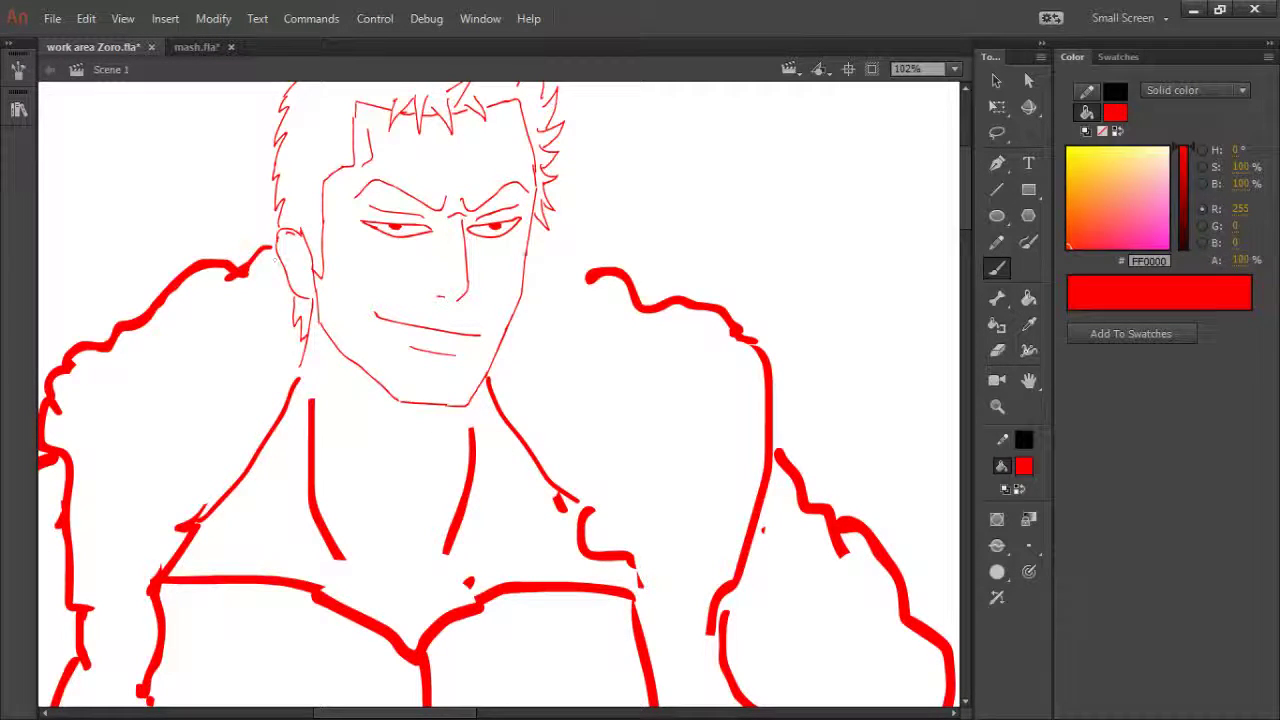
{"action": "left_click_drag", "start_coordinate": [536, 260], "coordinate": [589, 277]}
{"action": "key", "text": "ctrl+z"}
- Replace the arched midriff line with abdominal muscle lines and brush a stitched diagonal scar across the torso
{"action": "key", "text": "ctrl+2"}
{"action": "key", "text": "ctrl+3"}
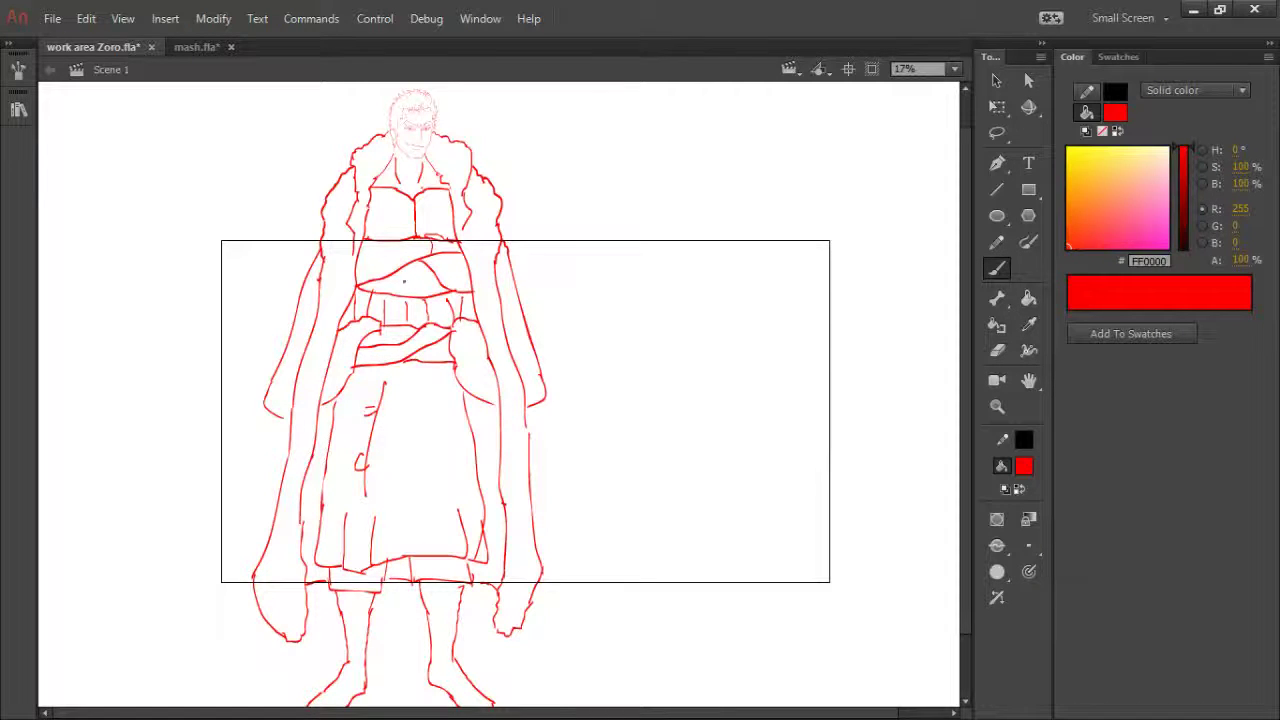
{"action": "key", "text": "e"}
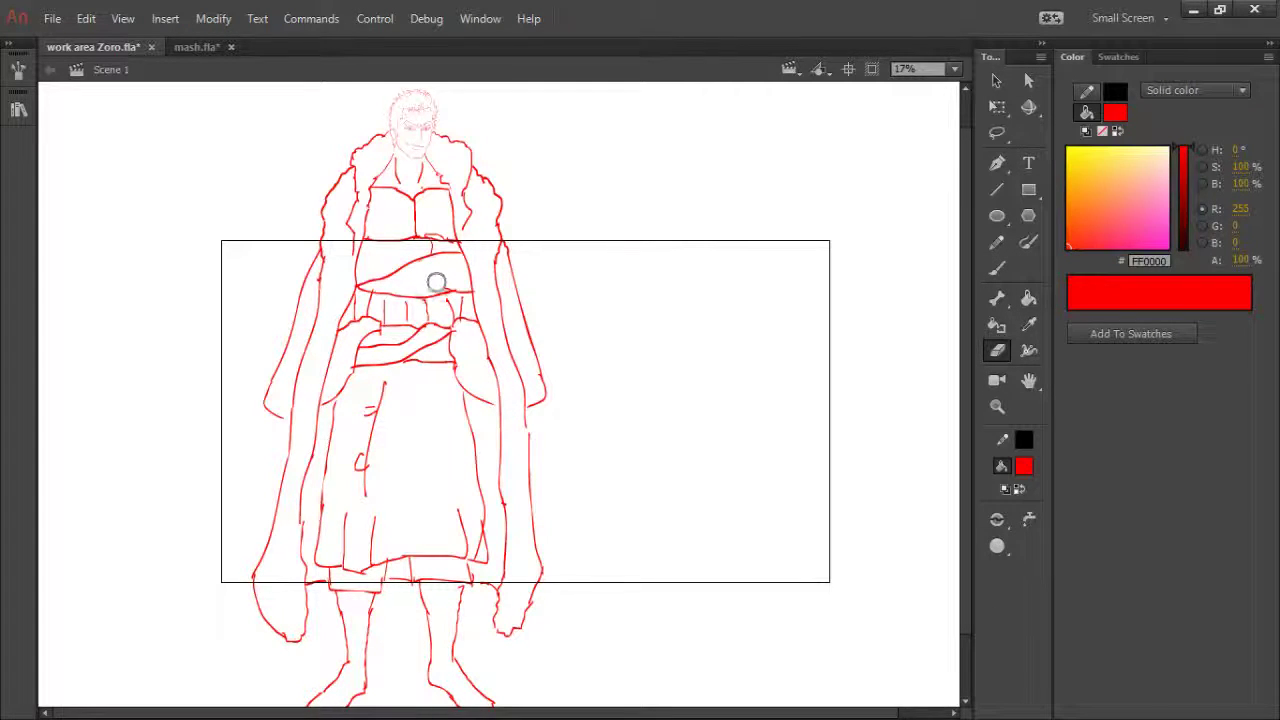
{"action": "key", "text": "b"}
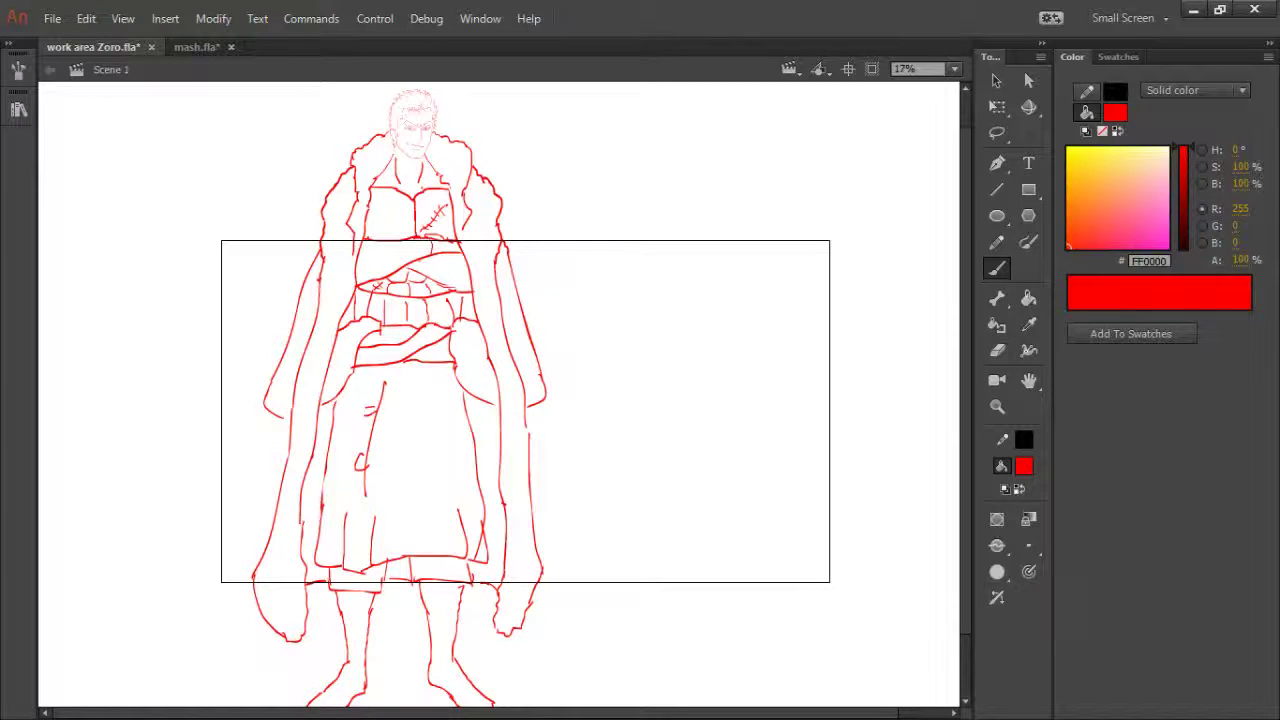
- Erase the open eye on the side of the face away from the ear, and brush a closed eyelid crossed by a vertical scar
{"action": "key", "text": "z"}
{"action": "mouse_move", "coordinate": [357, 80]}
{"action": "left_mouse_down"}
{"action": "mouse_move", "coordinate": [426, 151]}
{"action": "mouse_move", "coordinate": [448, 215]}
{"action": "left_mouse_up"}
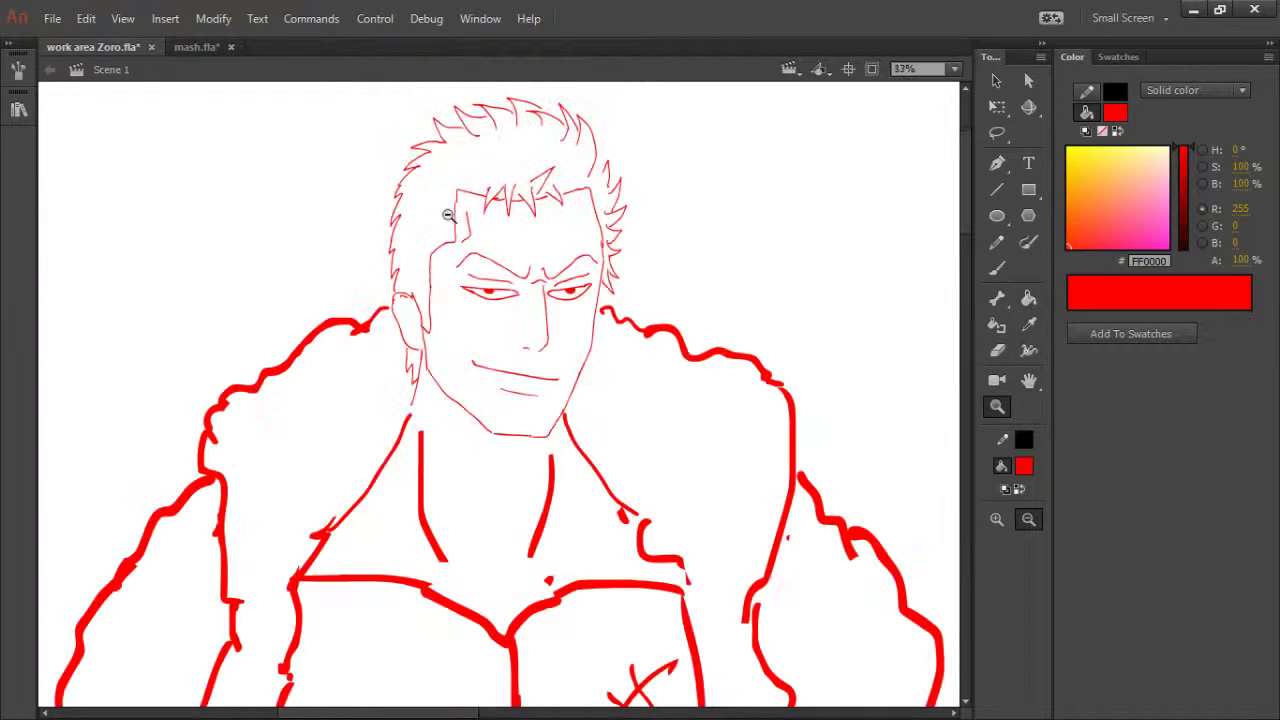
{"action": "key", "text": "e"}
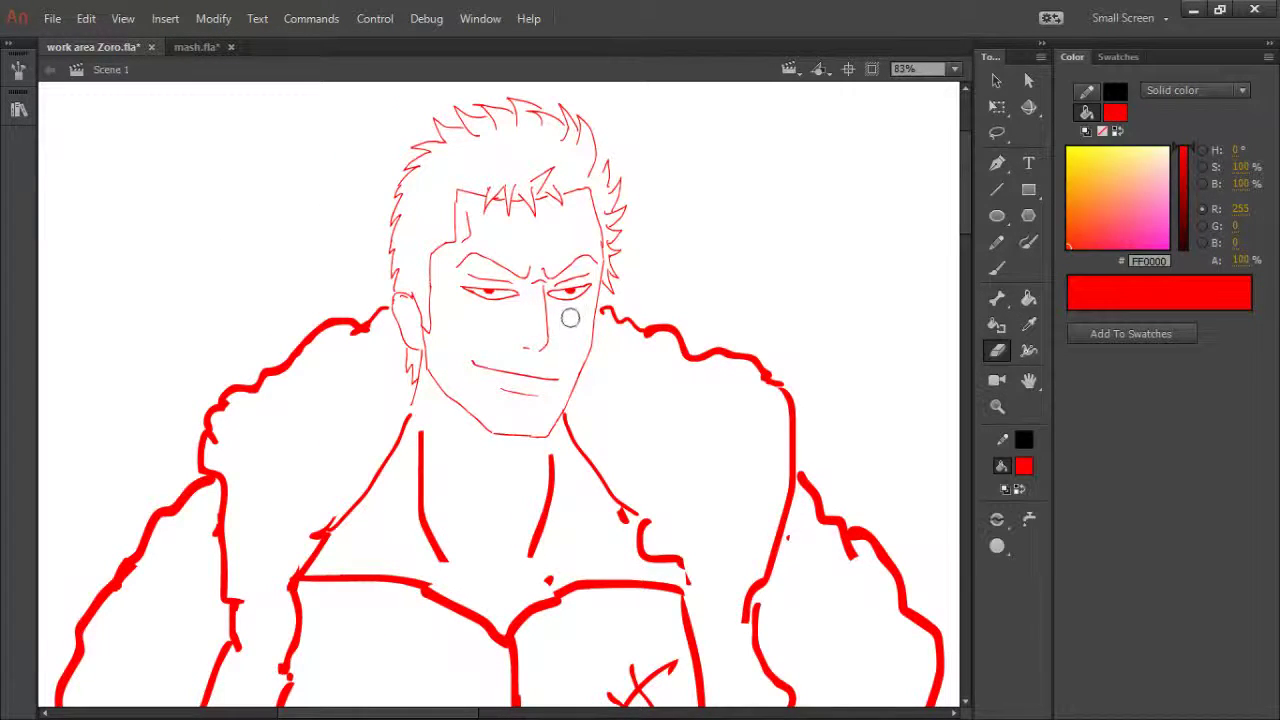
{"action": "mouse_move", "coordinate": [567, 305]}
{"action": "left_mouse_down"}
{"action": "mouse_move", "coordinate": [585, 291]}
{"action": "mouse_move", "coordinate": [557, 295]}
{"action": "mouse_move", "coordinate": [586, 290]}
{"action": "mouse_move", "coordinate": [564, 296]}
{"action": "left_mouse_up"}
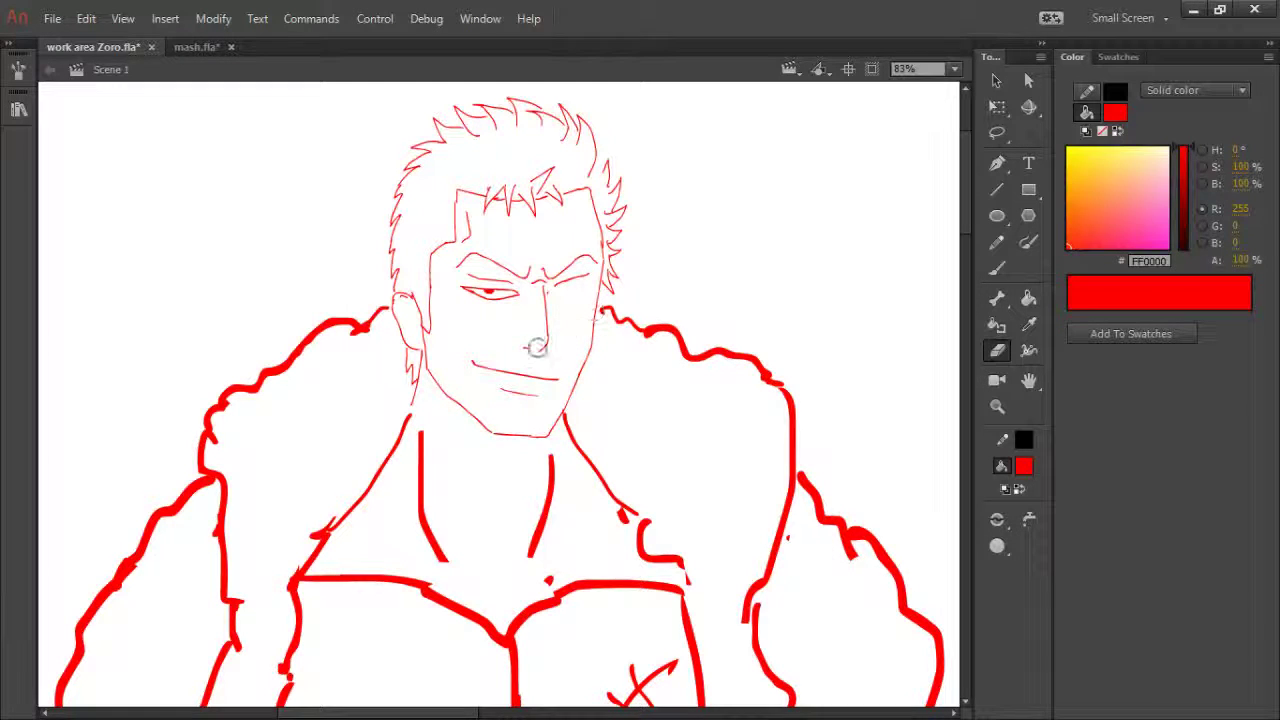
{"action": "key", "text": "b"}
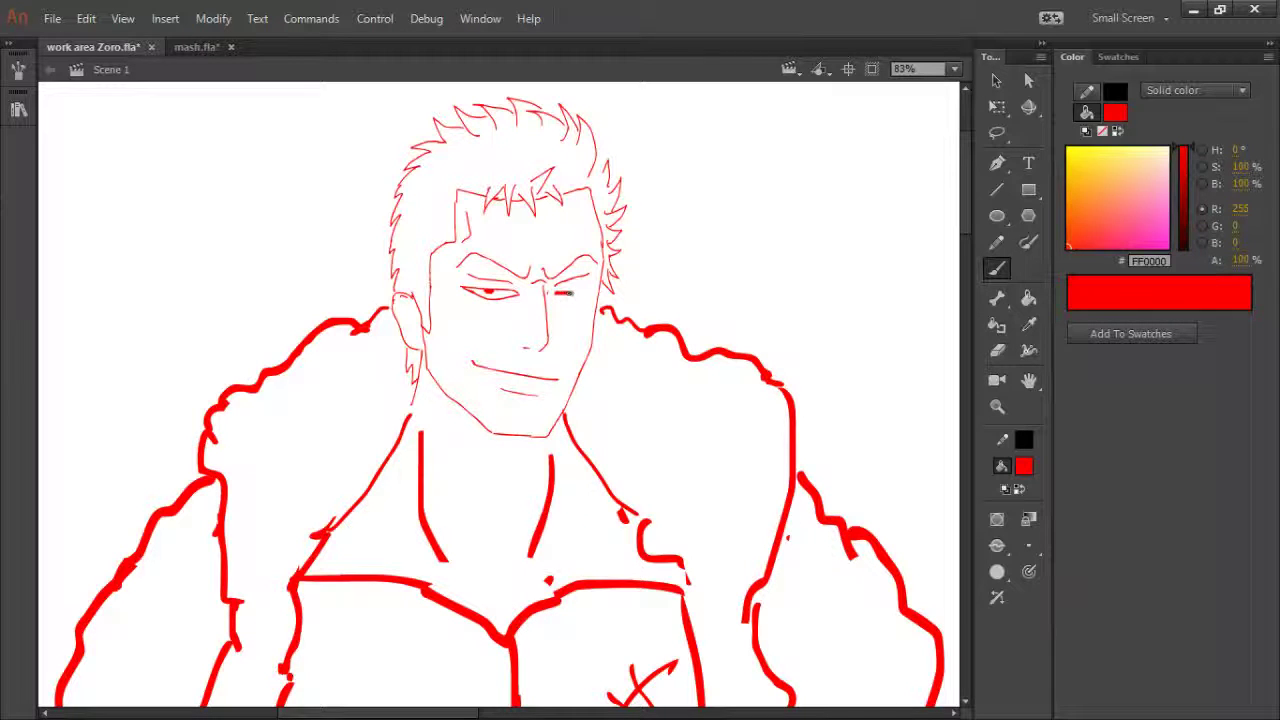
{"action": "mouse_move", "coordinate": [577, 296]}
{"action": "left_mouse_down"}
{"action": "mouse_move", "coordinate": [555, 295]}
{"action": "mouse_move", "coordinate": [597, 280]}
{"action": "left_mouse_up"}
{"action": "left_click_drag", "start_coordinate": [569, 247], "coordinate": [572, 332]}
{"action": "left_click_drag", "start_coordinate": [518, 246], "coordinate": [530, 270]}
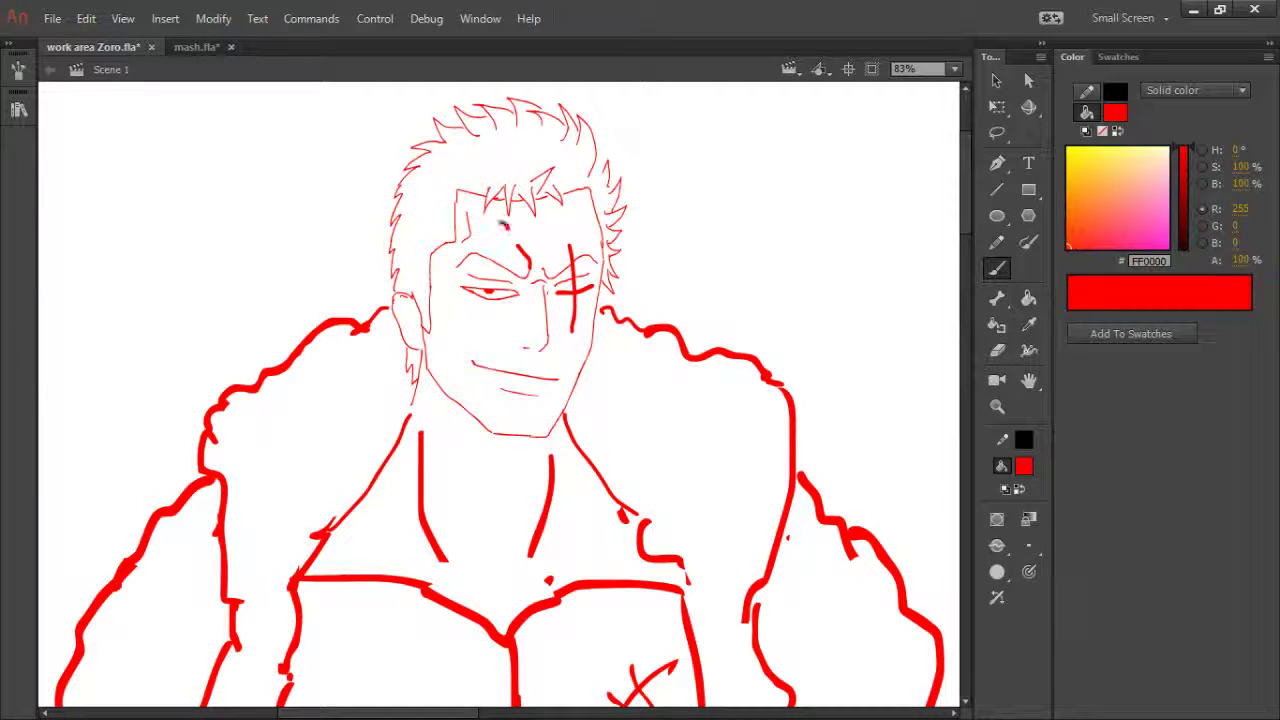
{"action": "left_click_drag", "start_coordinate": [505, 226], "coordinate": [487, 215]}
{"action": "key", "text": "ctrl+z"}
{"action": "key", "text": "ctrl+z"}
- Select the eyebrow above the open eye with the Lasso tool
{"action": "key", "text": "bracketright"}
{"action": "key", "text": "bracketright"}
{"action": "key", "text": "bracketright"}
{"action": "key", "text": "l"}
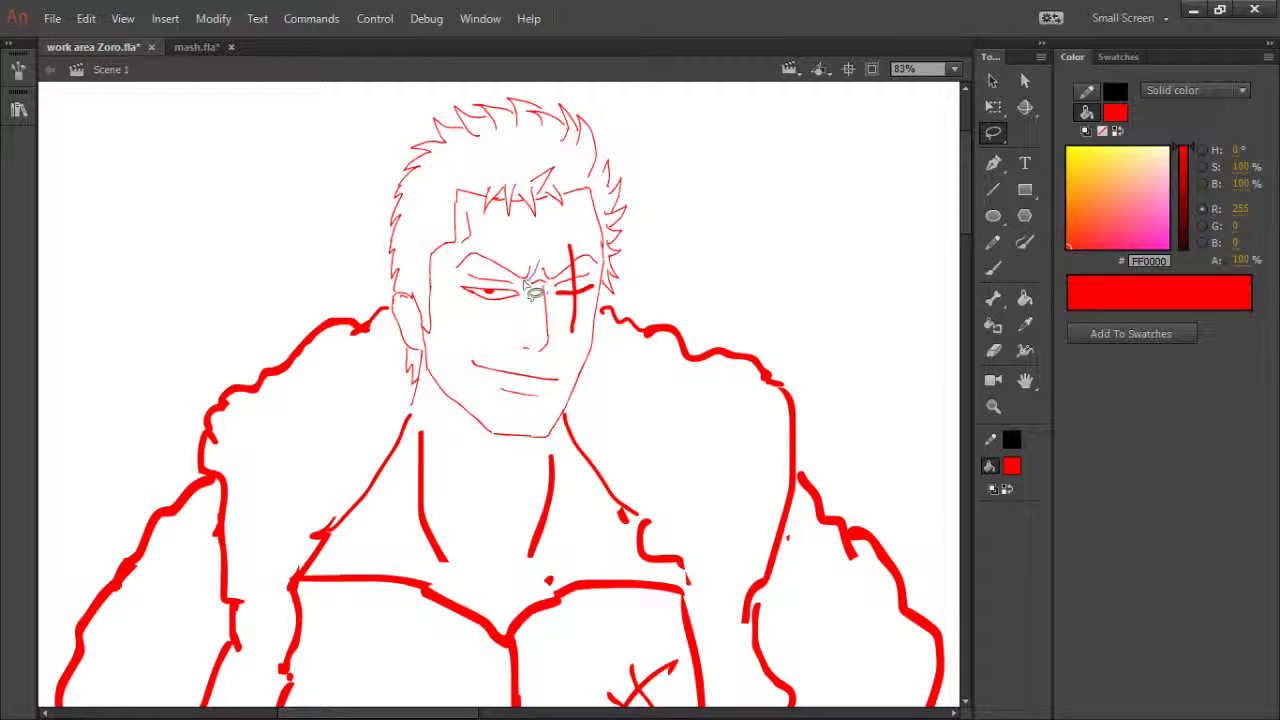
{"action": "mouse_move", "coordinate": [516, 283]}
{"action": "left_mouse_down"}
{"action": "mouse_move", "coordinate": [455, 276]}
{"action": "mouse_move", "coordinate": [450, 259]}
{"action": "mouse_move", "coordinate": [505, 262]}
{"action": "left_mouse_up"}
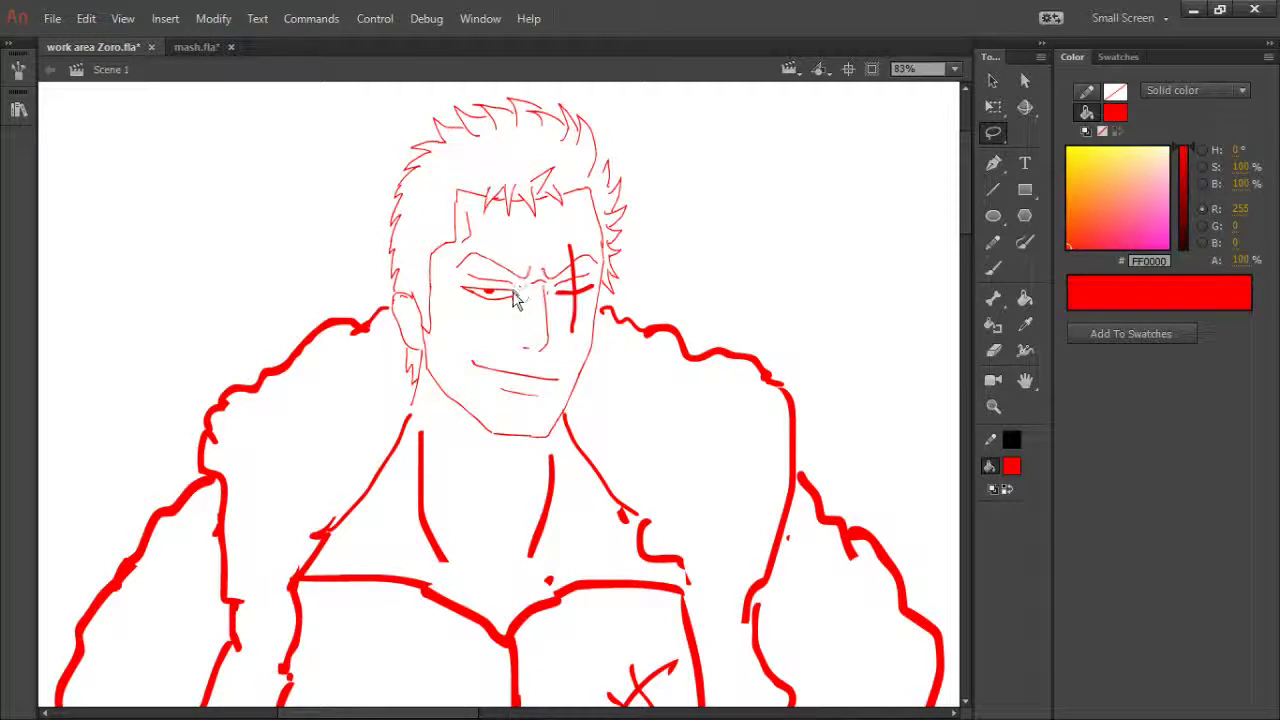
{"action": "key", "text": "q"}
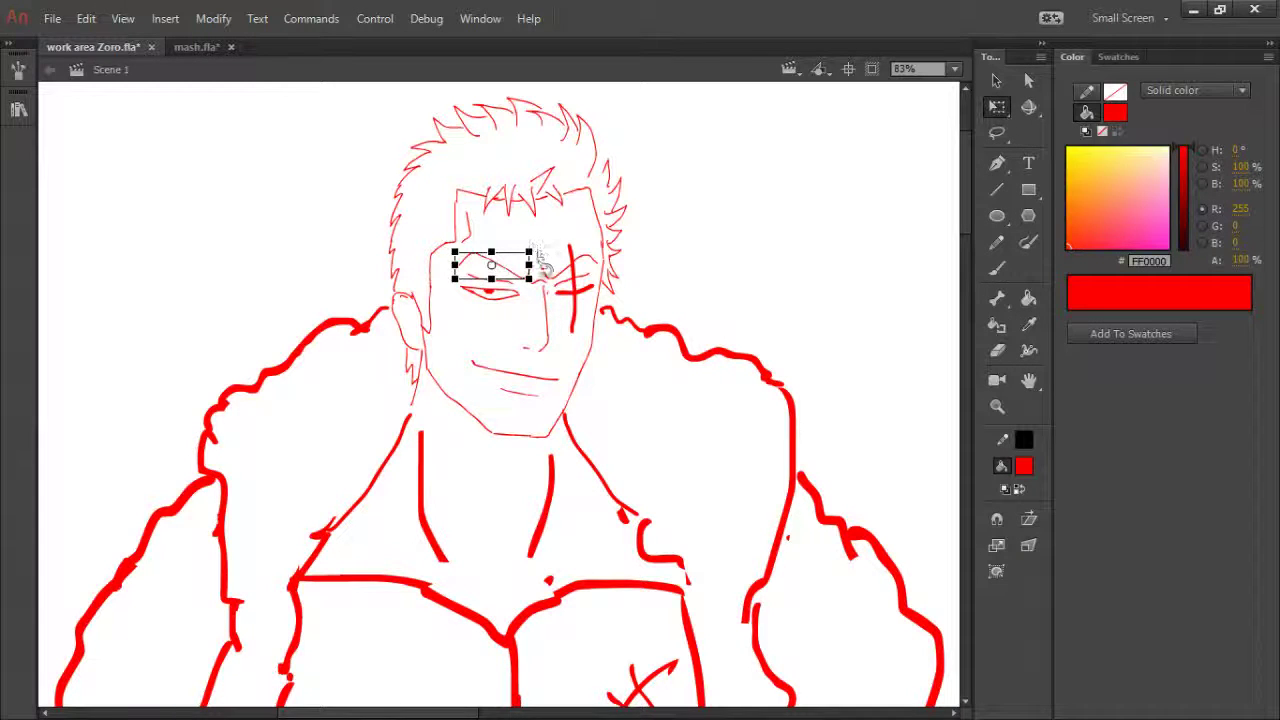
{"action": "left_click_drag", "start_coordinate": [544, 248], "coordinate": [540, 256]}
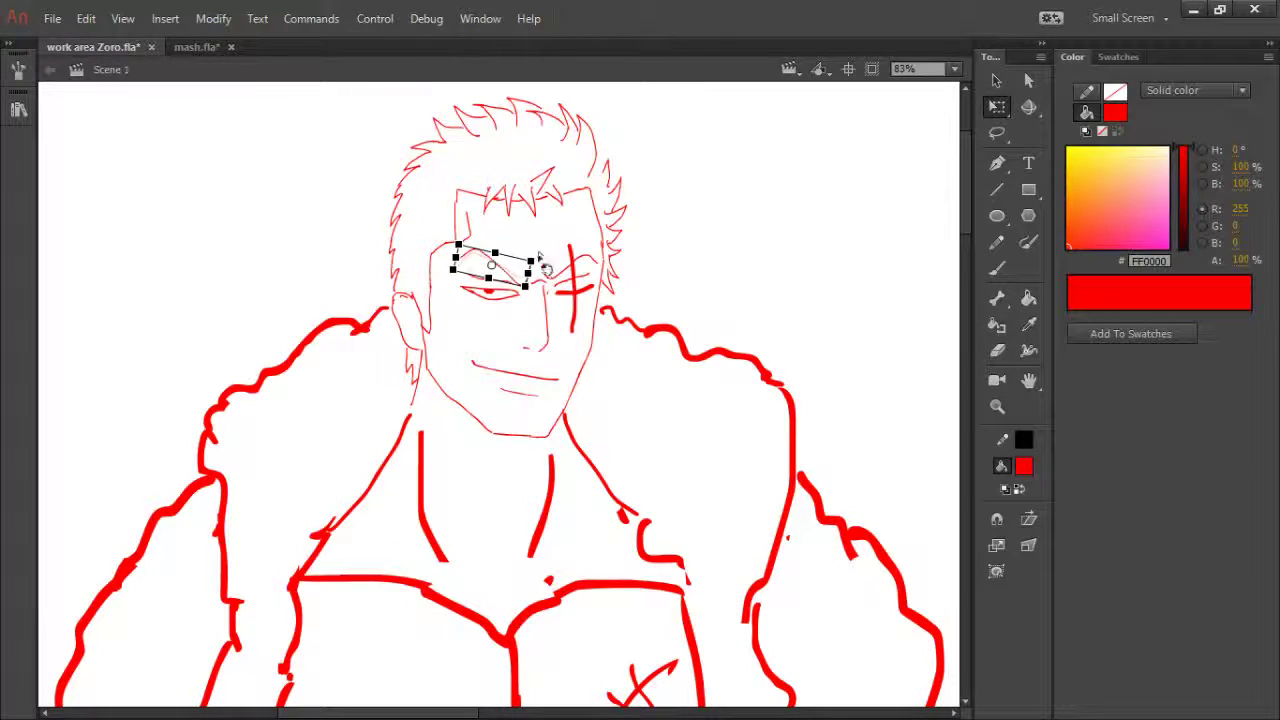
{"action": "left_click", "coordinate": [502, 333]}
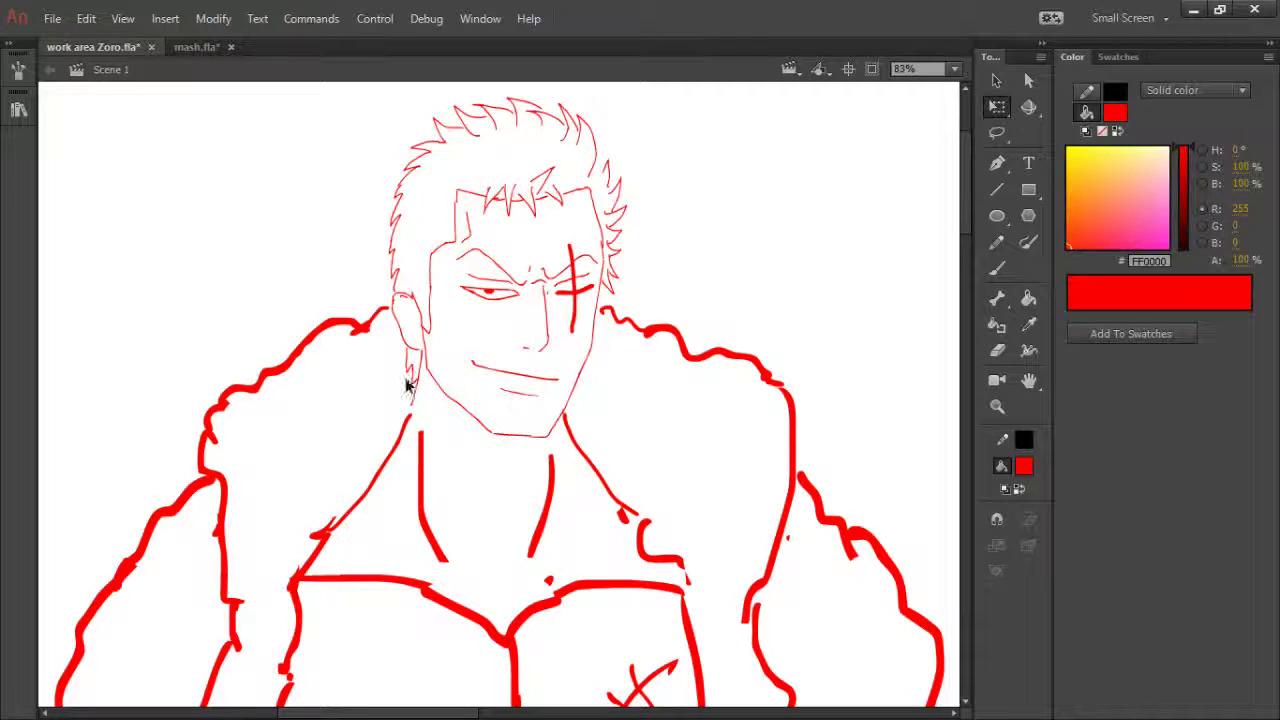
{"action": "key", "text": "b"}
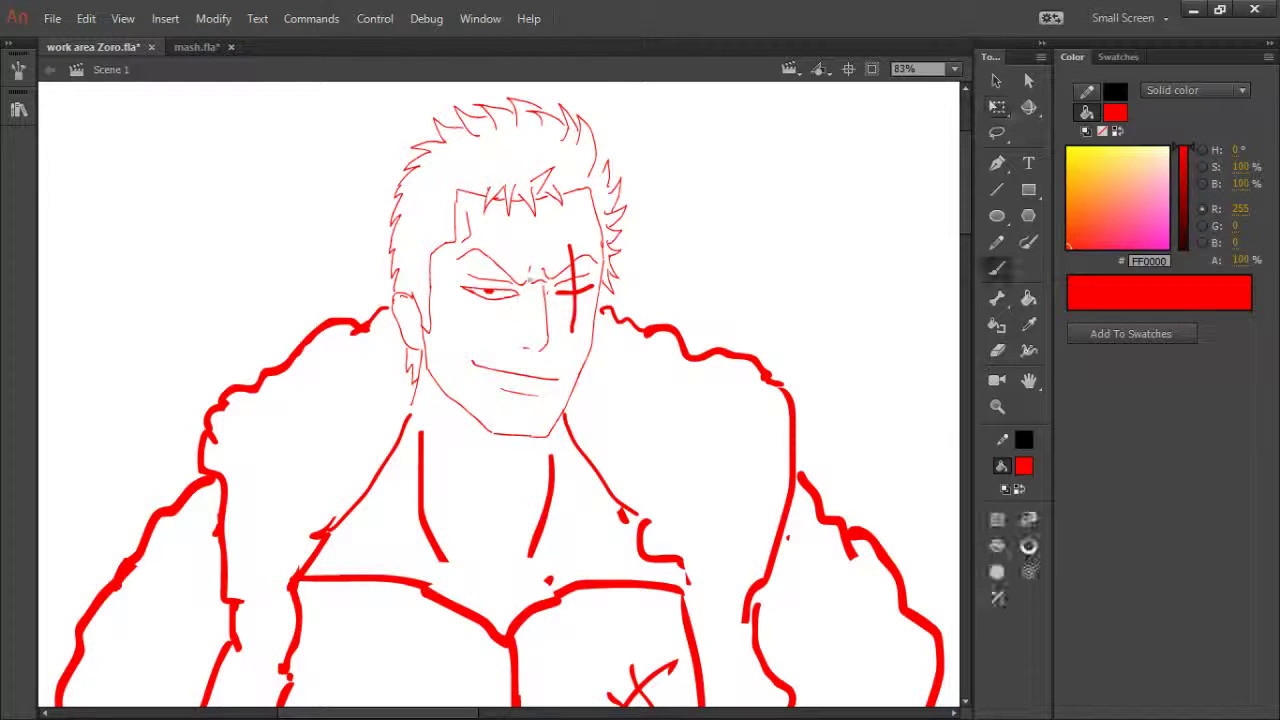
{"action": "key", "text": "e"}
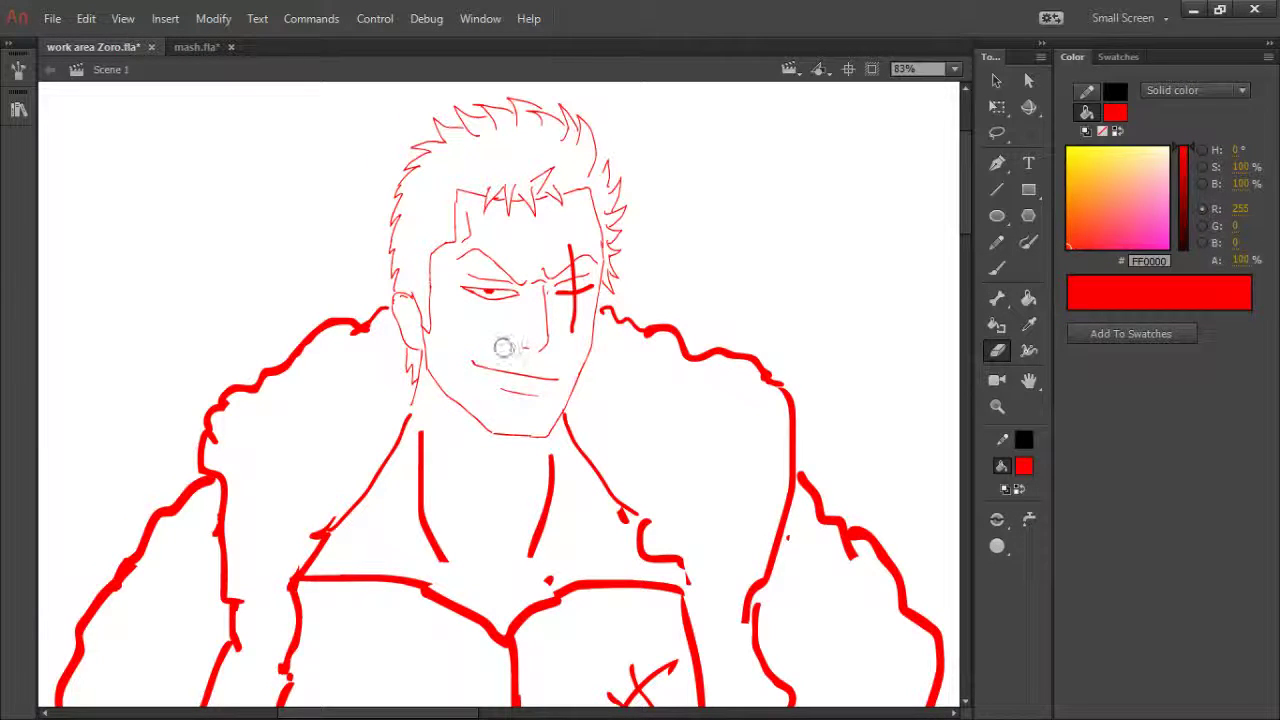
{"action": "key", "text": "ctrl+z"}
{"action": "key", "text": "ctrl+z"}
{"action": "key", "text": "ctrl+z"}
{"action": "key", "text": "ctrl+z"}
{"action": "key", "text": "ctrl+z"}
{"action": "key", "text": "ctrl+z"}
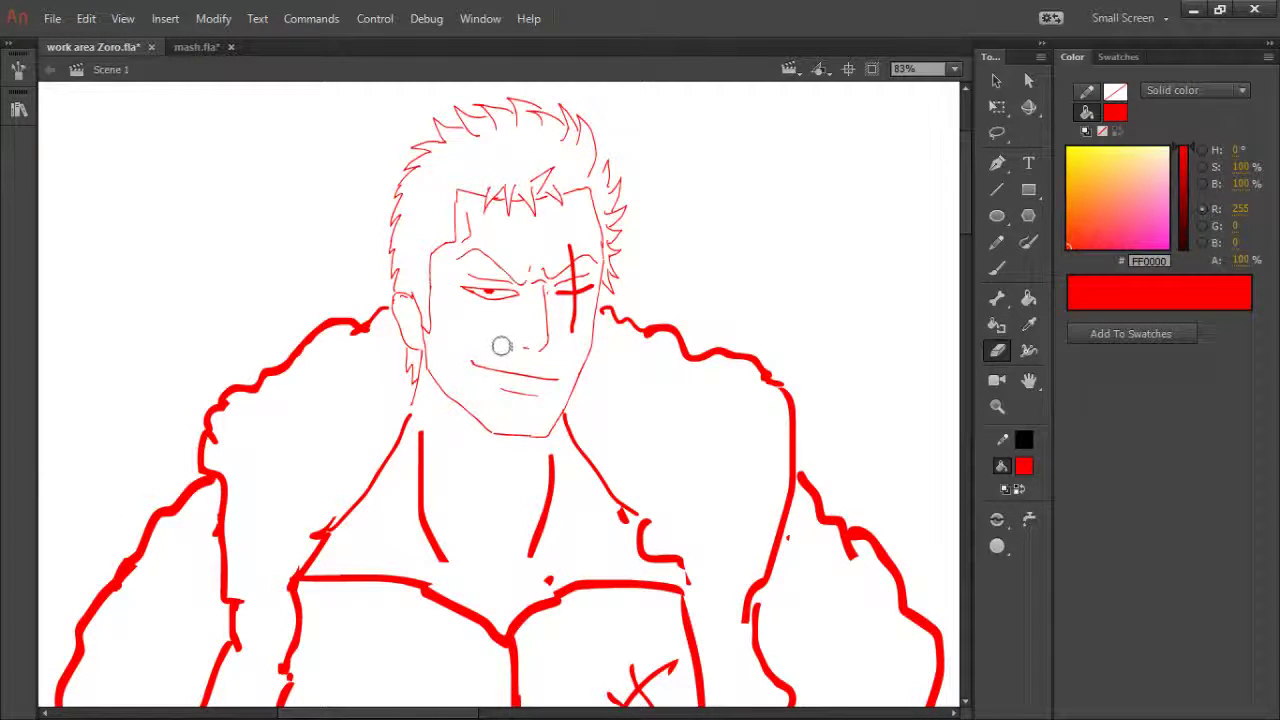
{"action": "key", "text": "ctrl+z"}
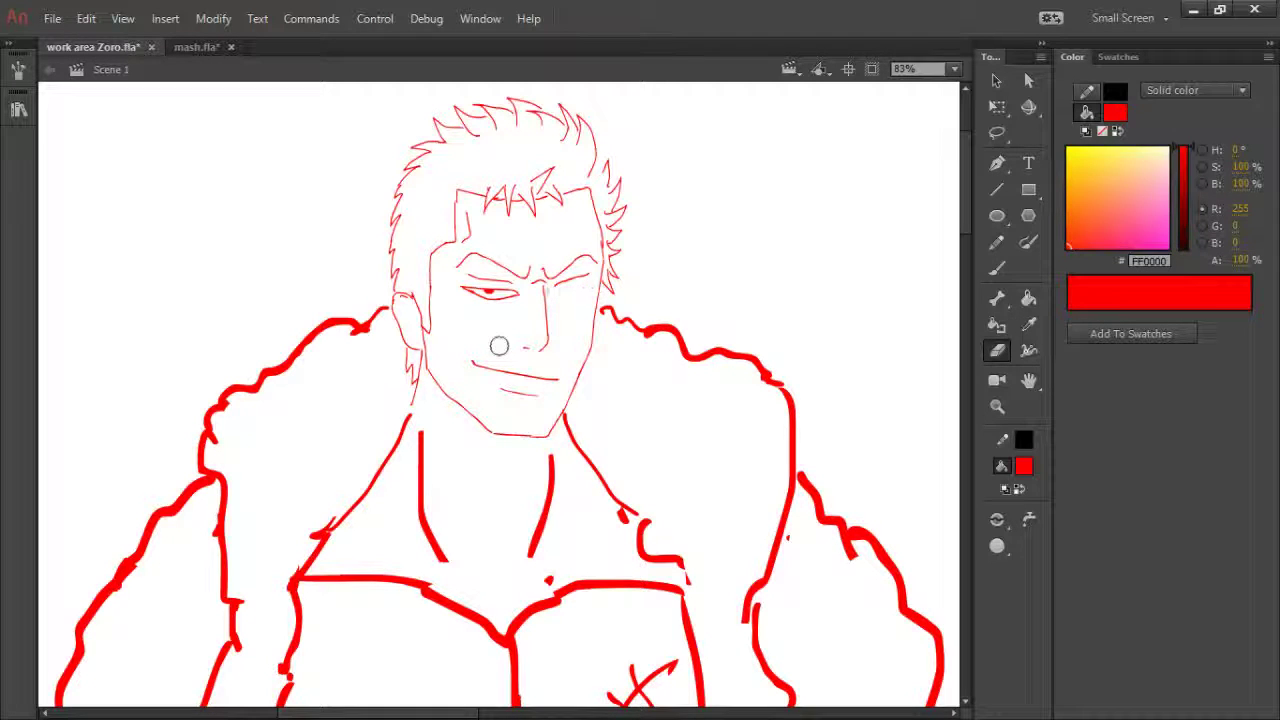
{"action": "key", "text": "ctrl+y"}
{"action": "key", "text": "ctrl+y"}
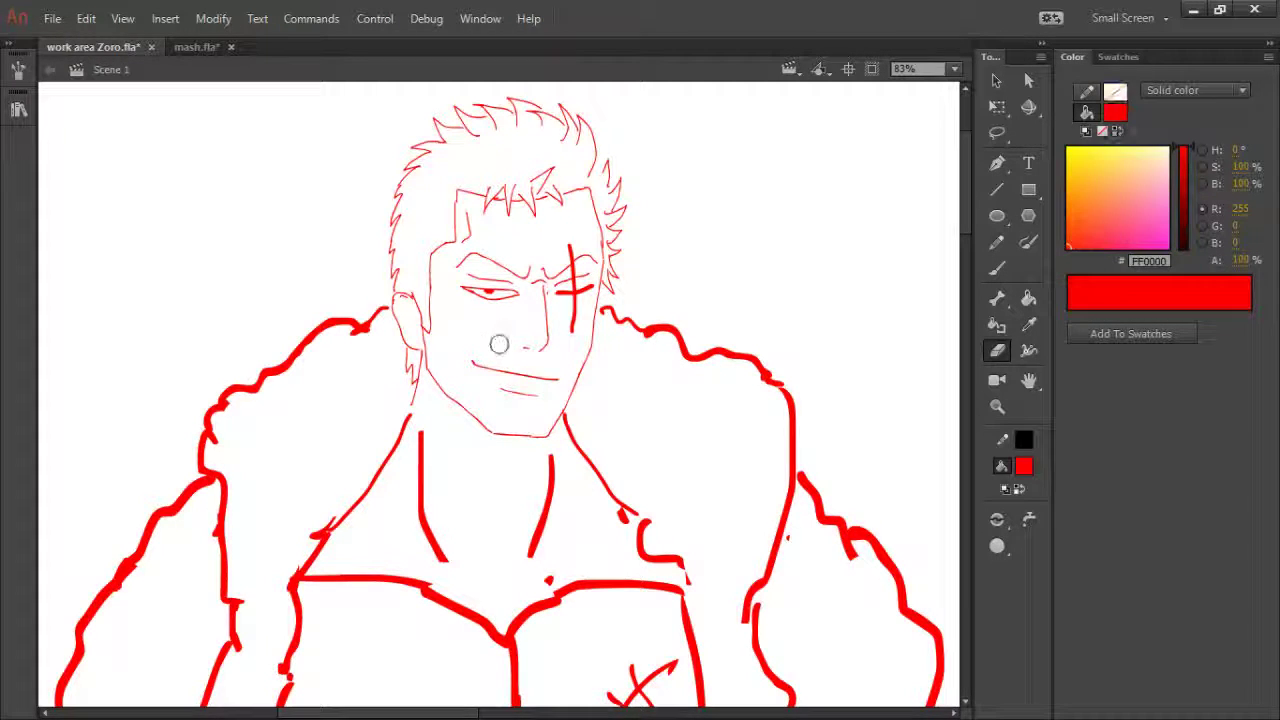
{"action": "key", "text": "ctrl+z"}
{"action": "key", "text": "ctrl+y"}
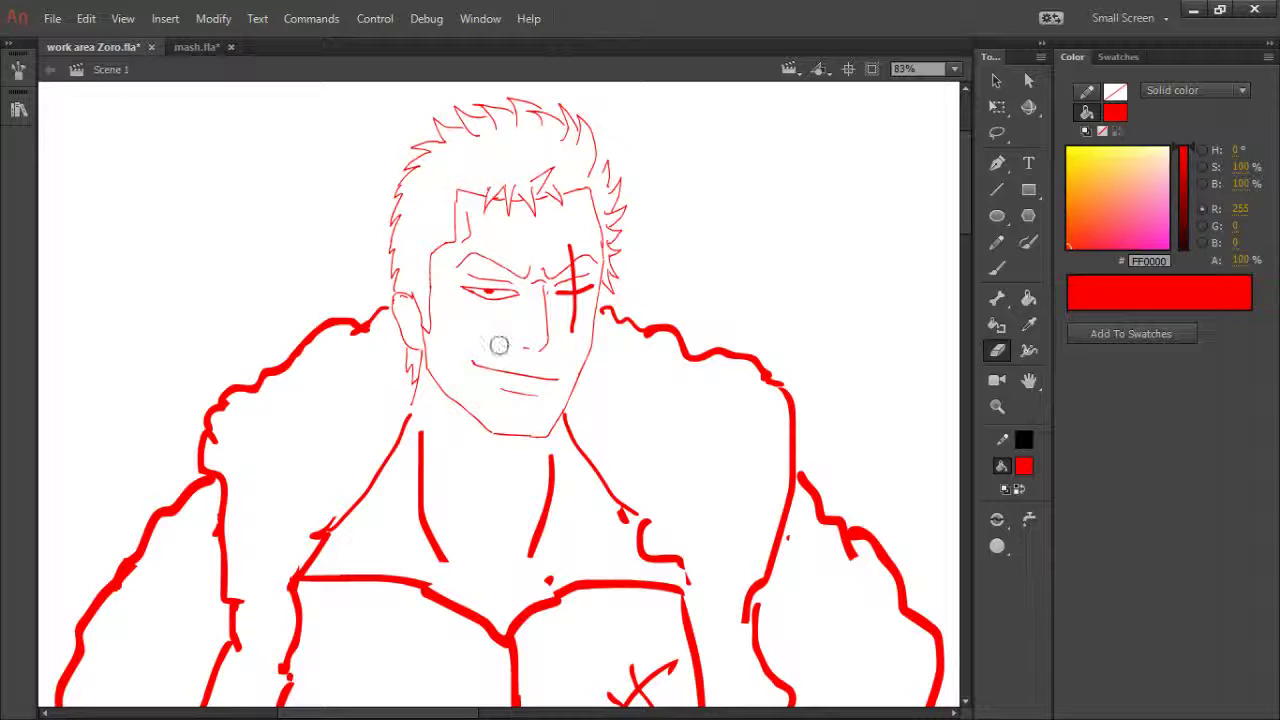
- Rotate the selected eyebrow slightly clockwise so its inner end tilts down, nudge it upward and deselect it
{"action": "key", "text": "q"}
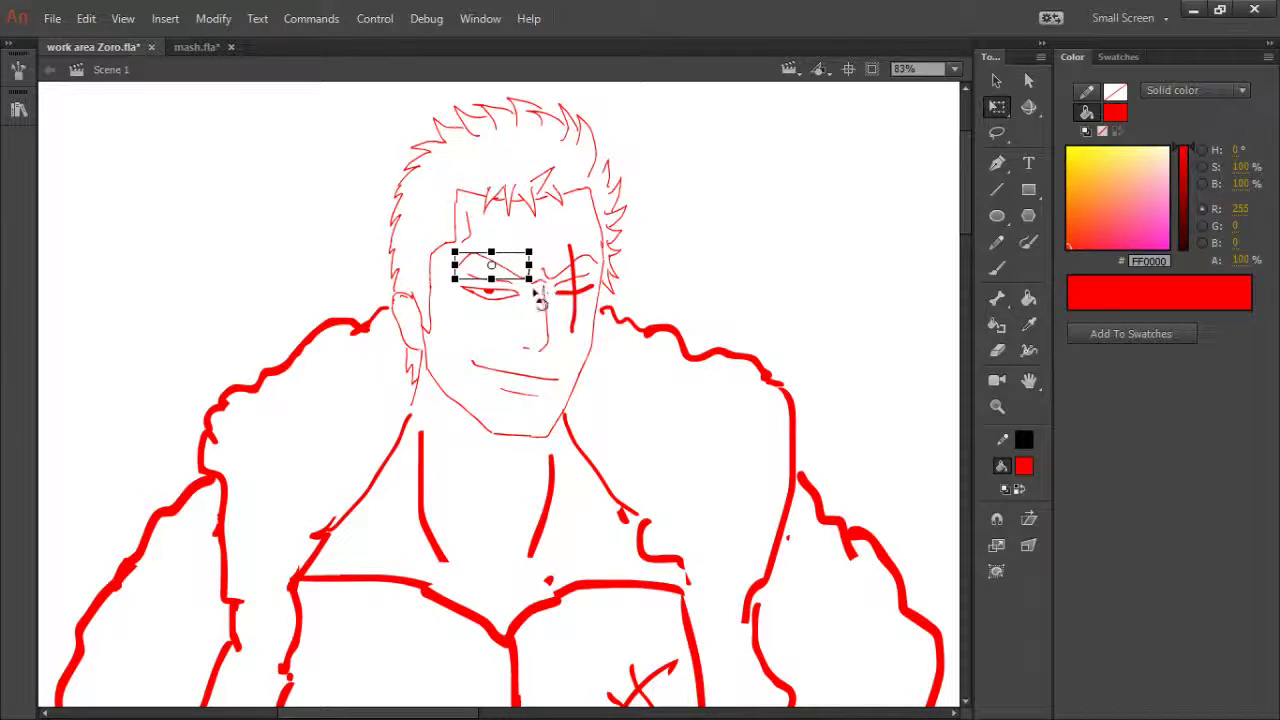
{"action": "left_click_drag", "start_coordinate": [548, 292], "coordinate": [535, 300]}
{"action": "key", "text": "Up"}
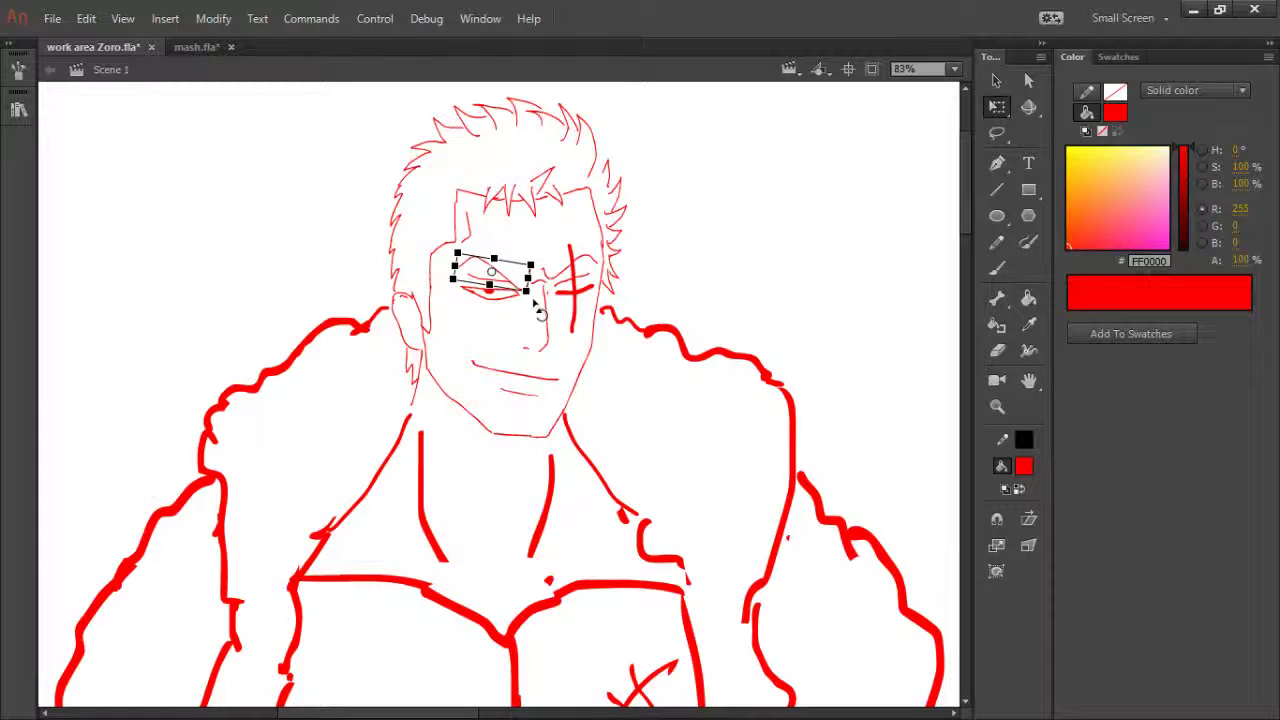
{"action": "key", "text": "Up"}
{"action": "key", "text": "Up"}
{"action": "key", "text": "Up"}
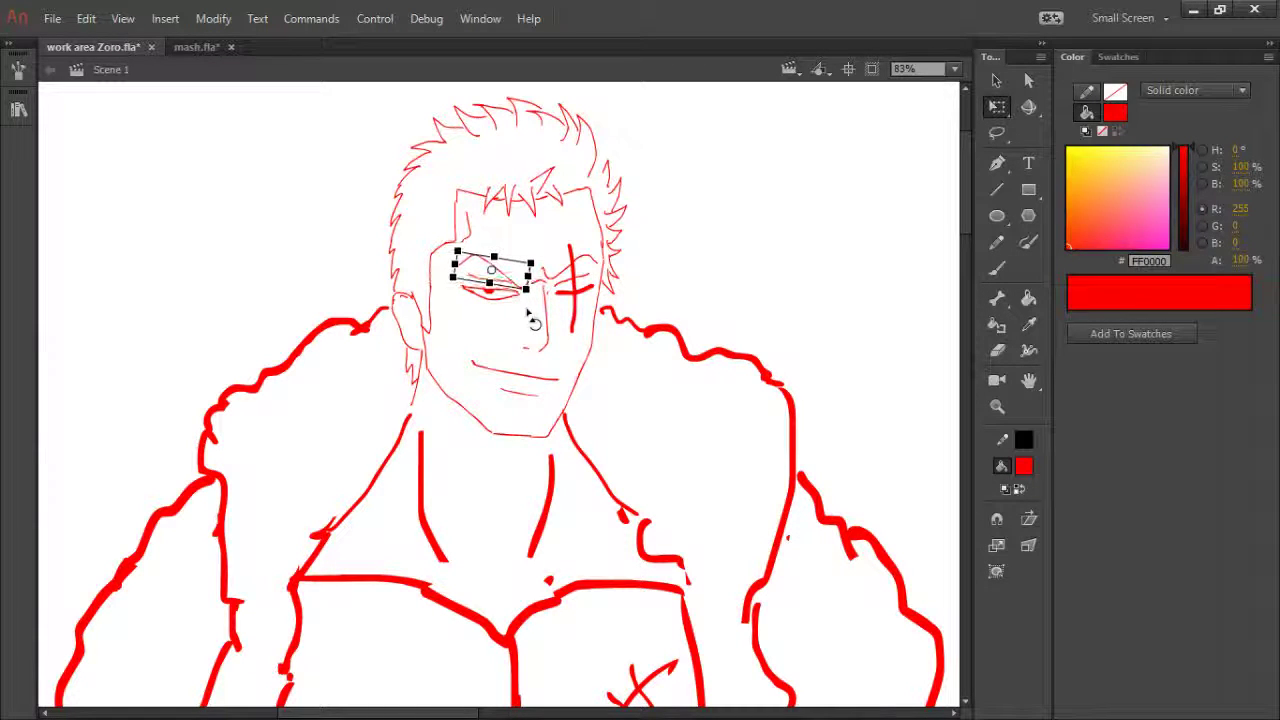
{"action": "key", "text": "Right"}
{"action": "key", "text": "Up"}
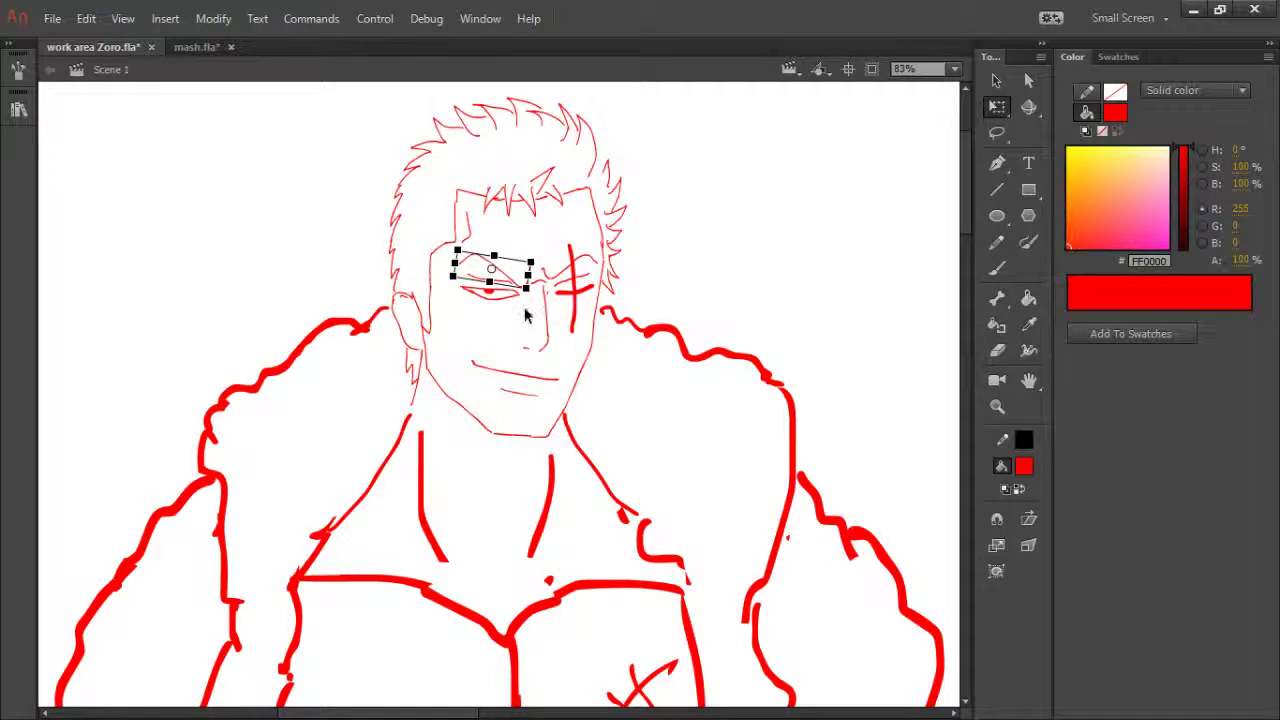
{"action": "left_click", "coordinate": [507, 342]}
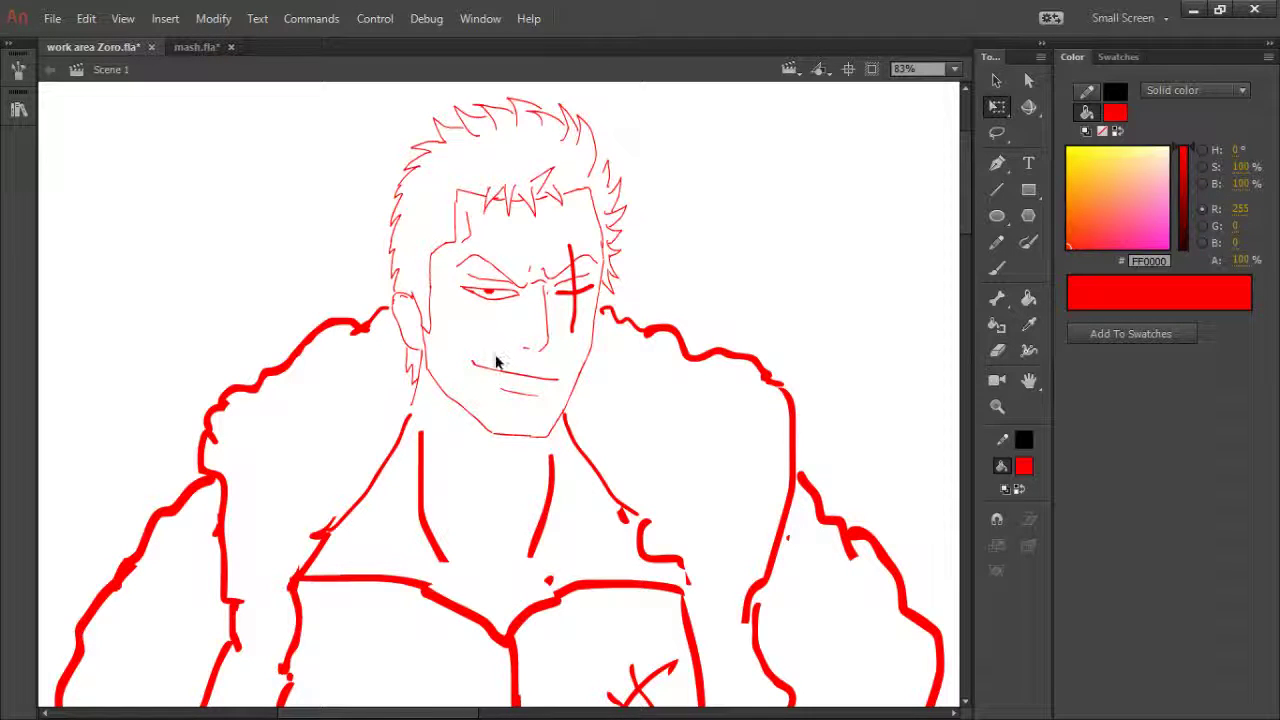
- Erase the eyebrows' inner ends and brush thin angled frown lines there, reshaping the brow over the scarred eye
{"action": "key", "text": "e"}
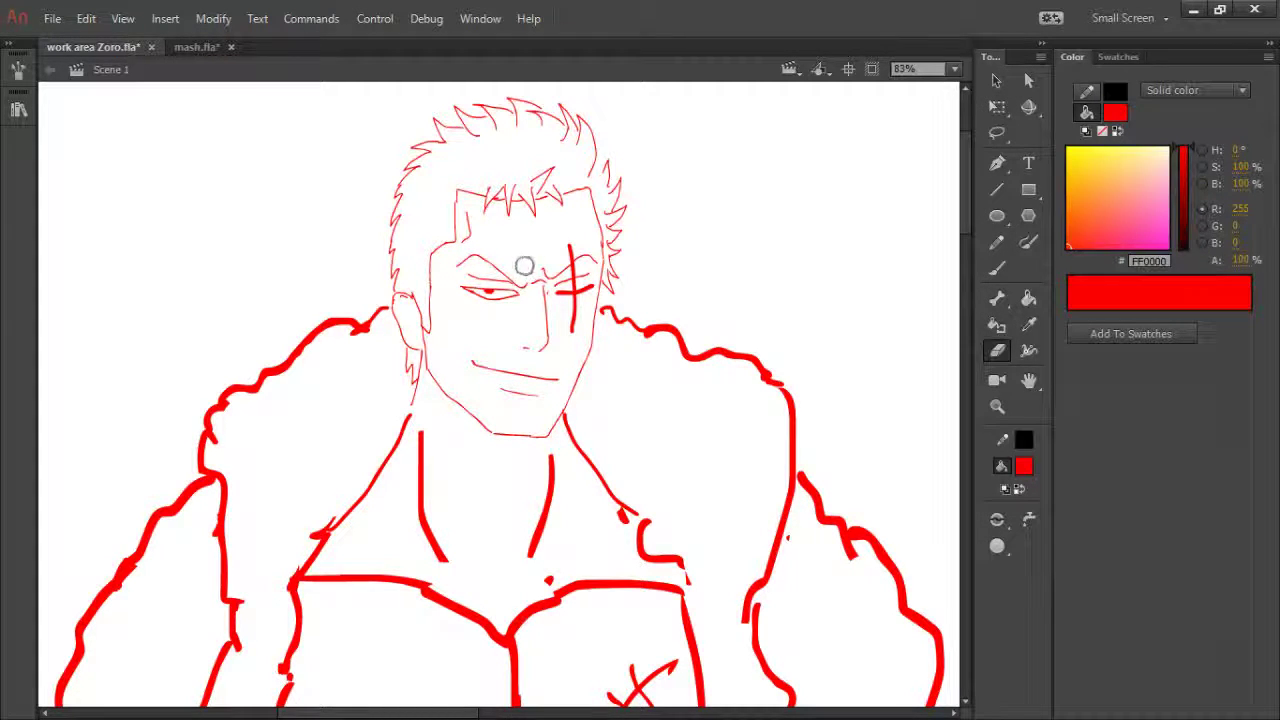
{"action": "key", "text": "b"}
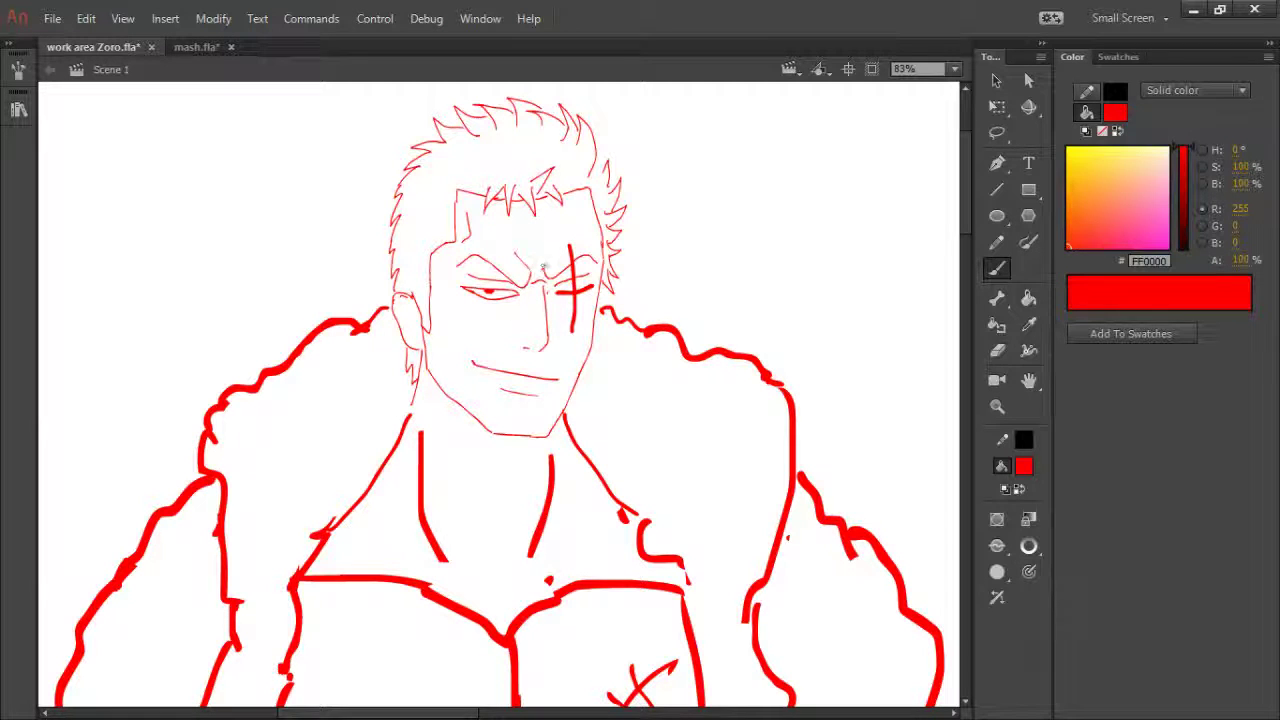
{"action": "key", "text": "e"}
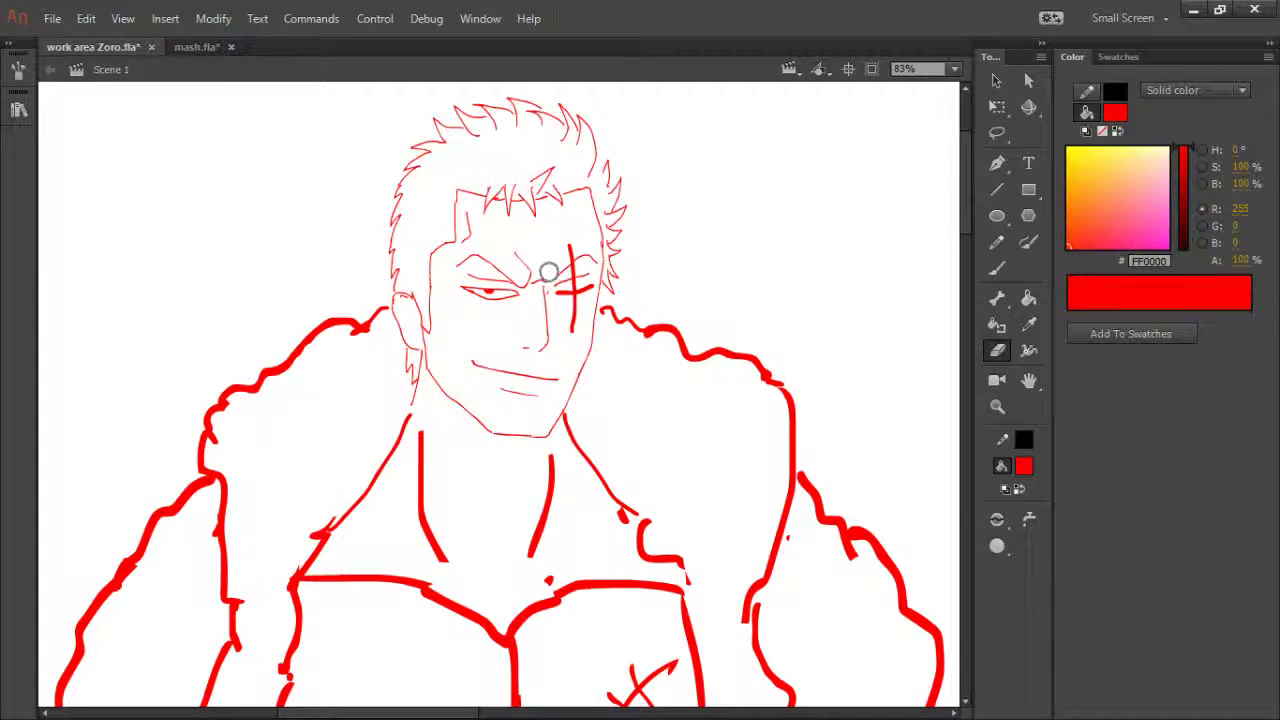
{"action": "key", "text": "b"}
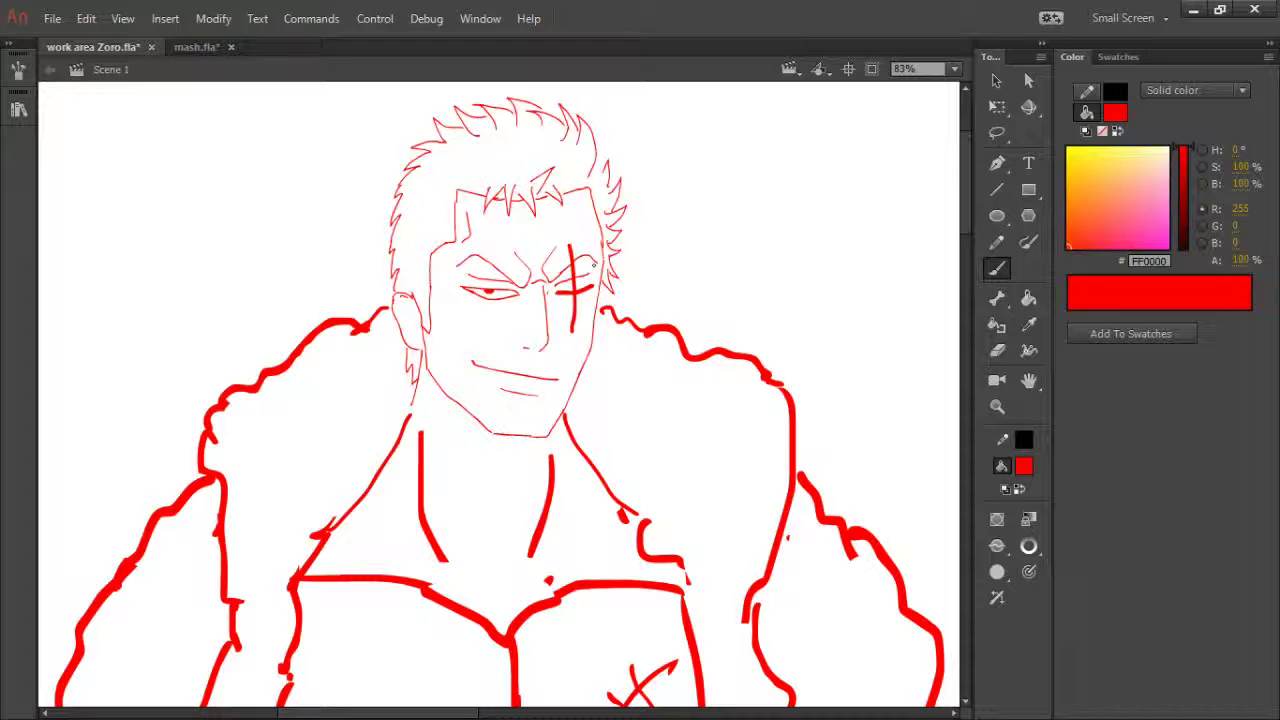
{"action": "key", "text": "e"}
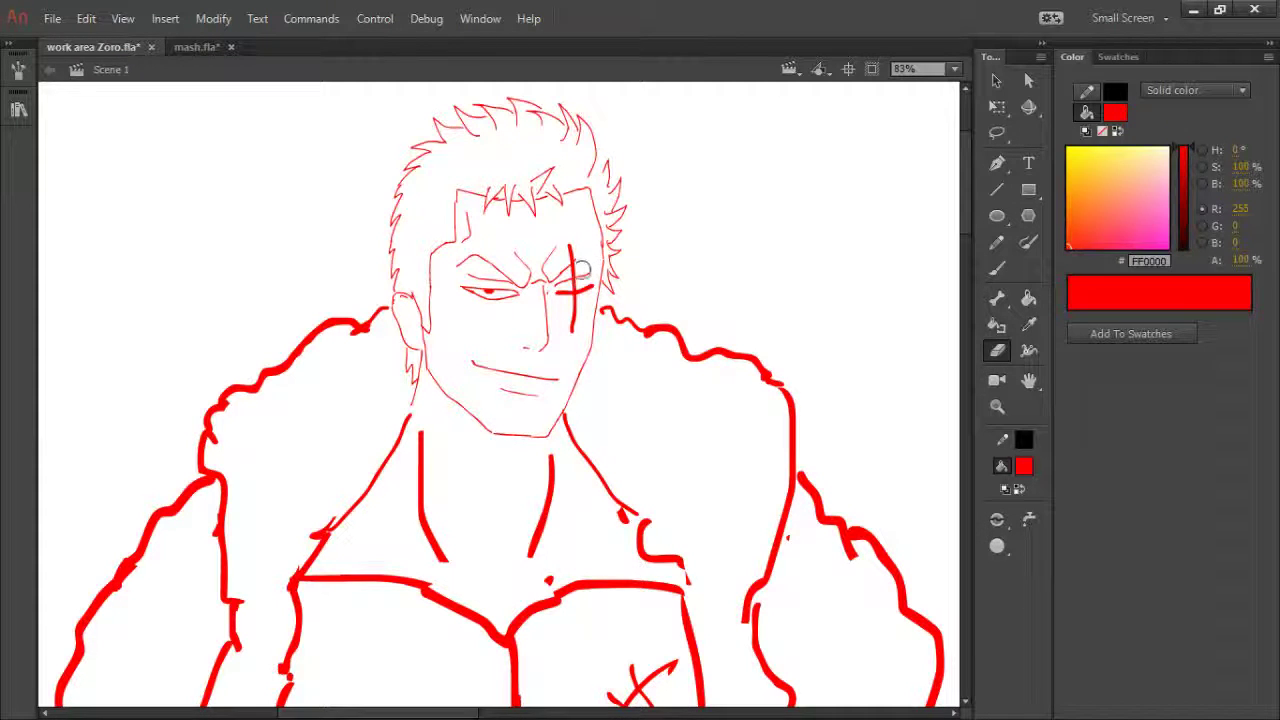
{"action": "key", "text": "b"}
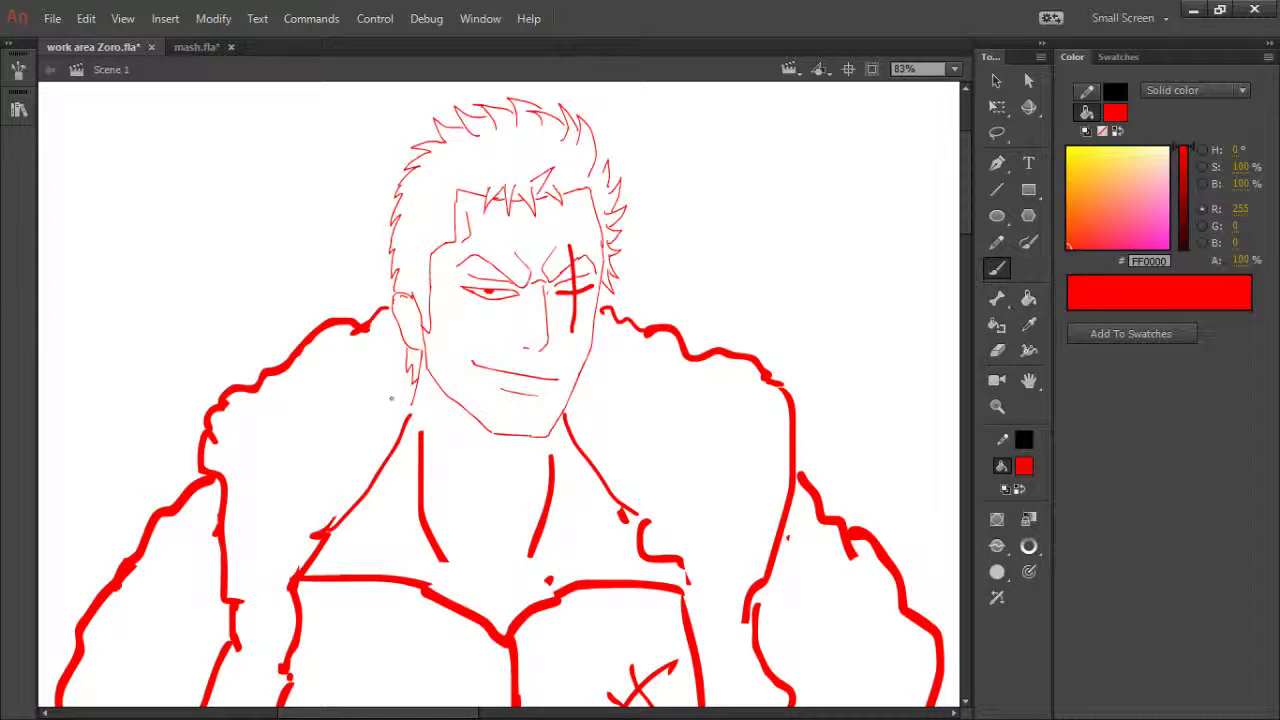
{"action": "key", "text": "ctrl+3"}
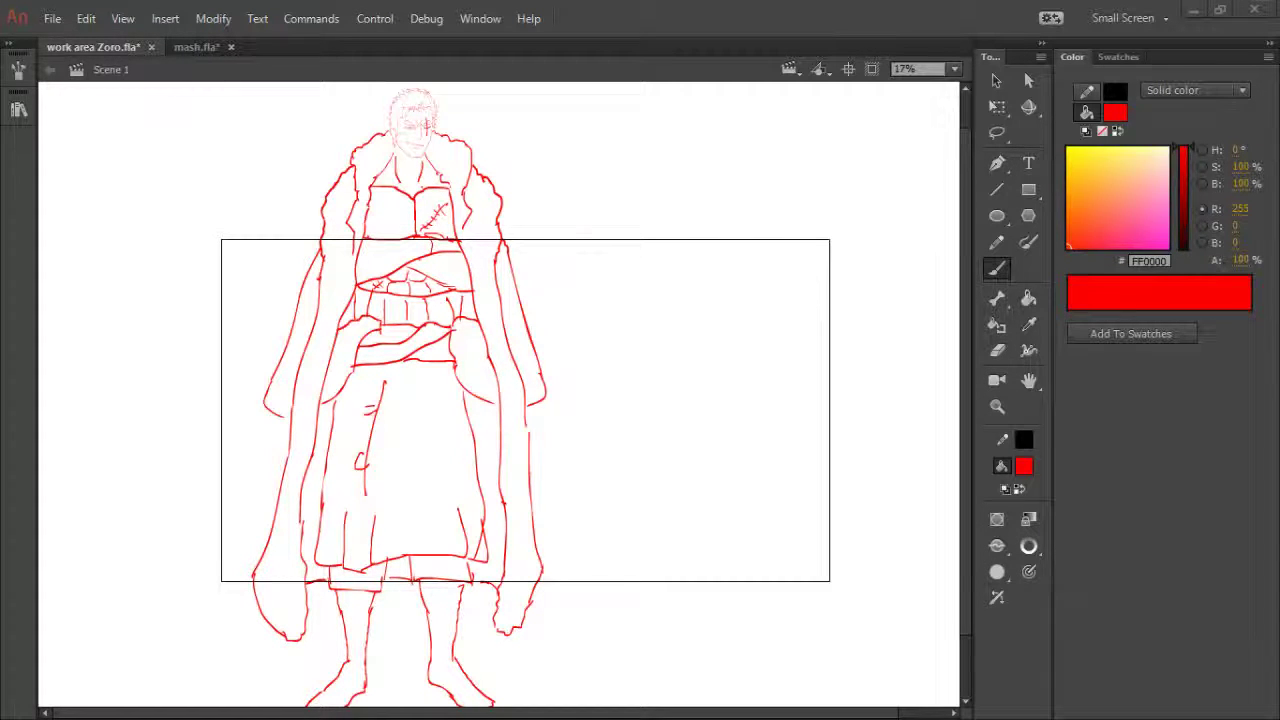
{"action": "left_click", "coordinate": [392, 398]}
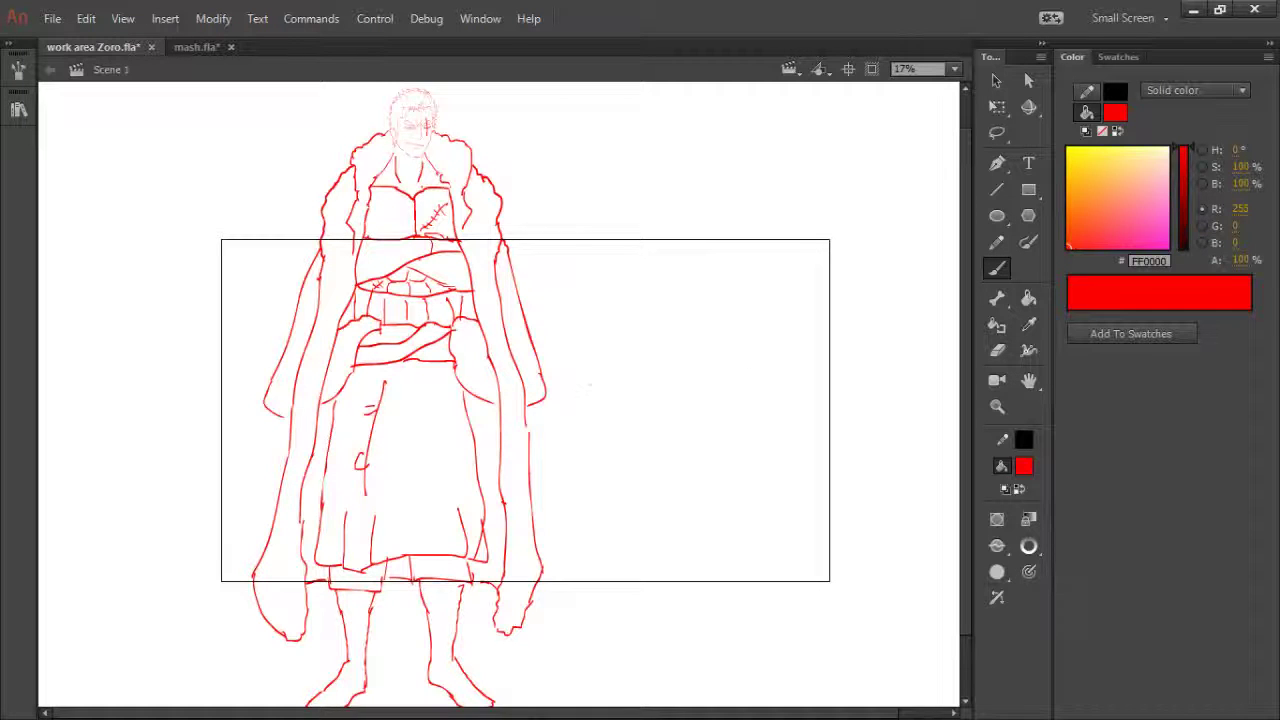
{"action": "key", "text": "q"}
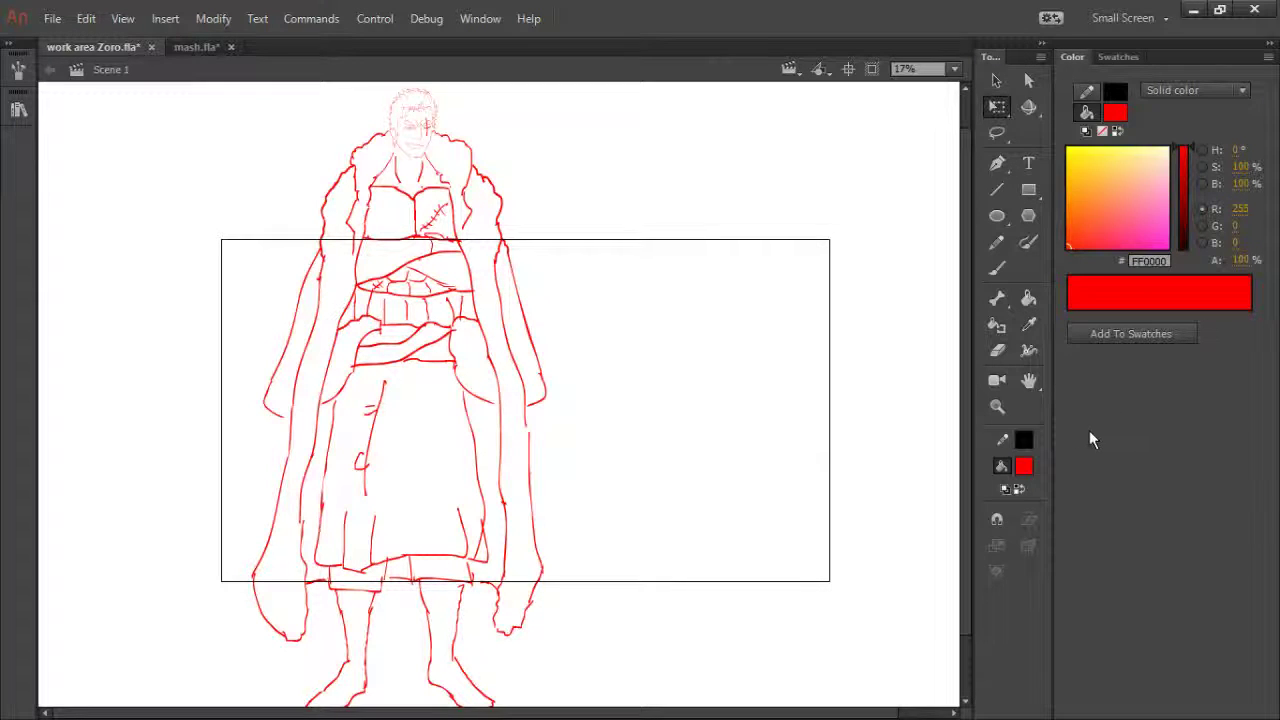
- Draw a short black vertical line with the Pencil tool along the face's edge beside the ear, leaving it deselected
{"action": "left_click", "coordinate": [998, 245]}
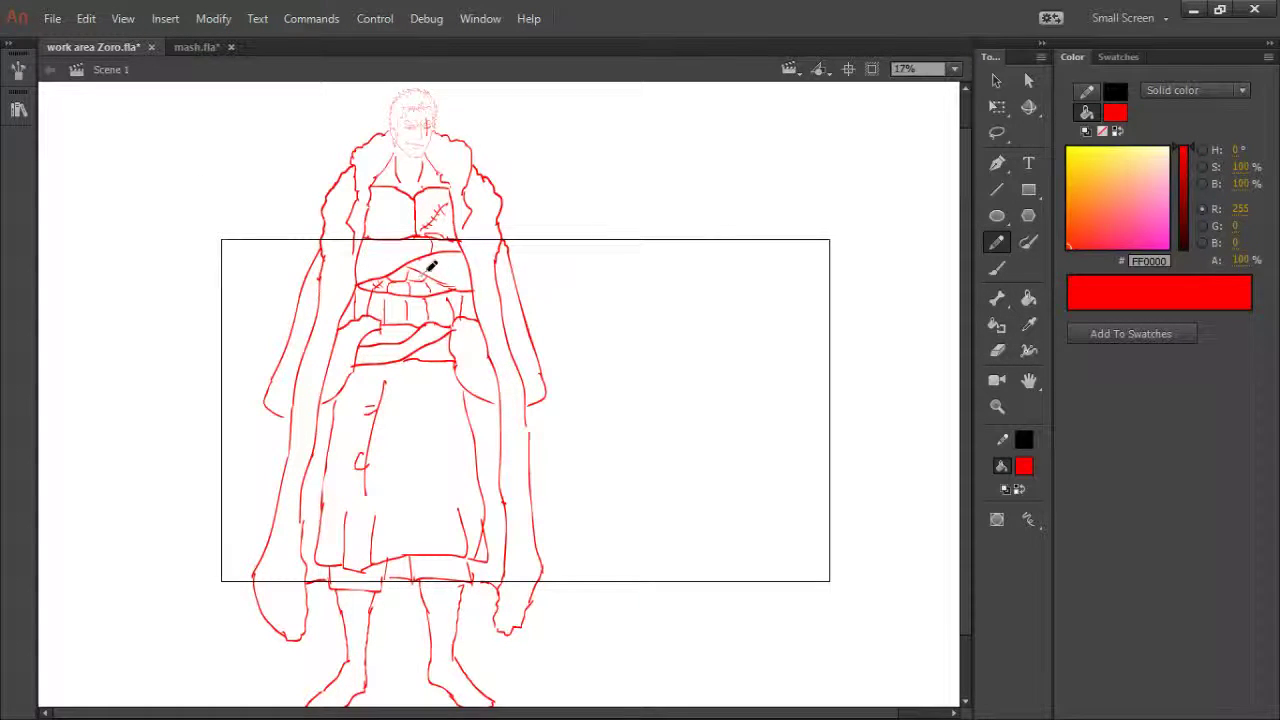
{"action": "key", "text": "z"}
{"action": "mouse_move", "coordinate": [355, 87]}
{"action": "left_mouse_down"}
{"action": "mouse_move", "coordinate": [490, 210]}
{"action": "mouse_move", "coordinate": [458, 337]}
{"action": "mouse_move", "coordinate": [580, 333]}
{"action": "left_mouse_up"}
{"action": "key", "text": "h"}
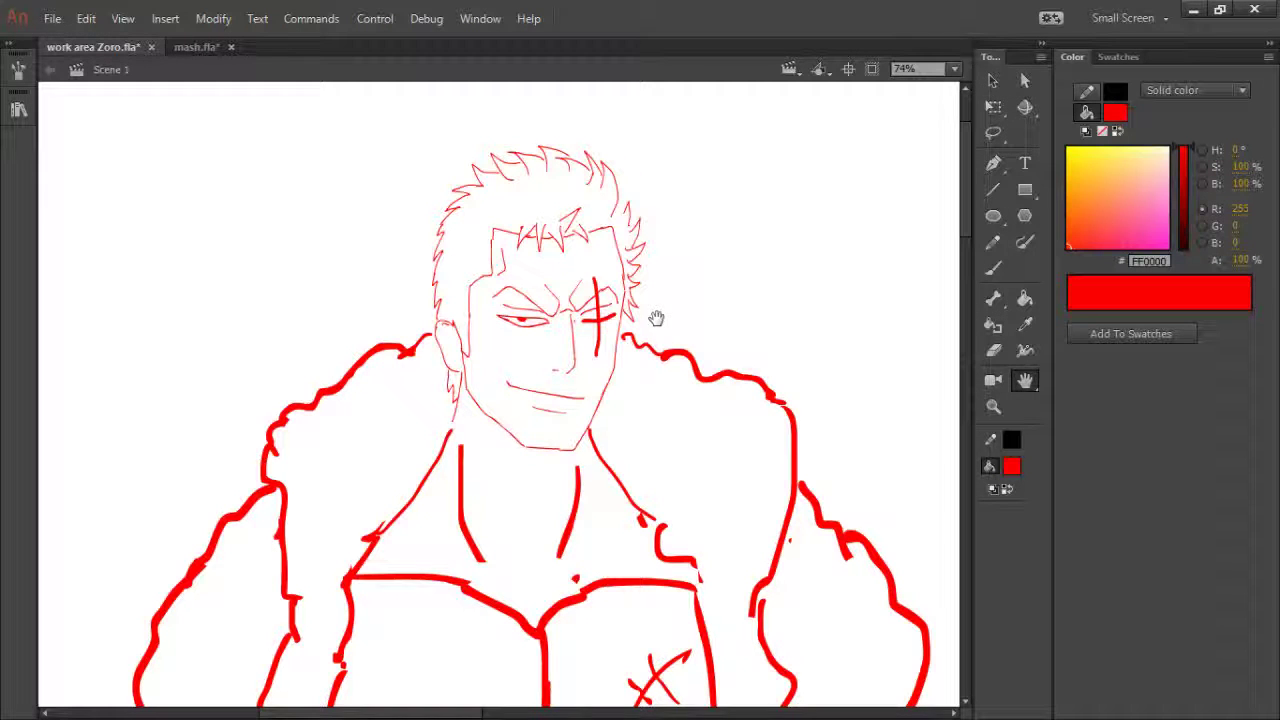
{"action": "key", "text": "y"}
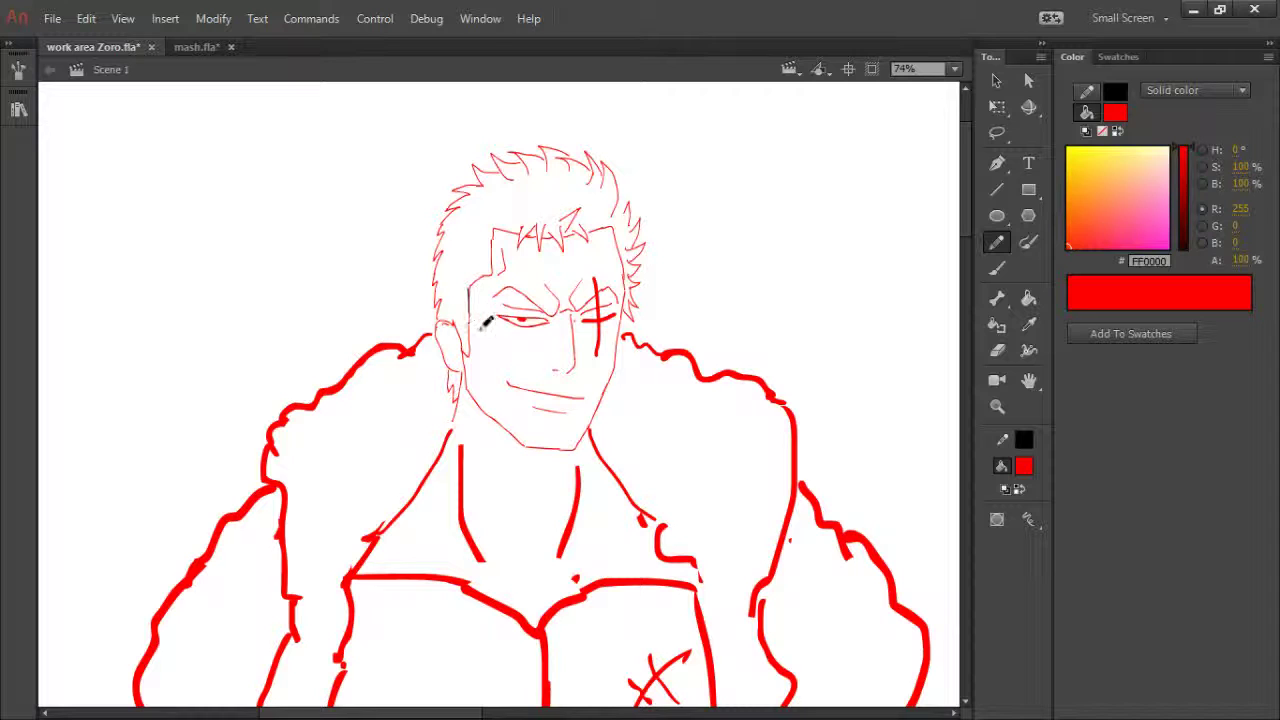
{"action": "left_click_drag", "start_coordinate": [469, 321], "coordinate": [469, 357]}
{"action": "left_click", "coordinate": [470, 297], "text": "ctrl"}
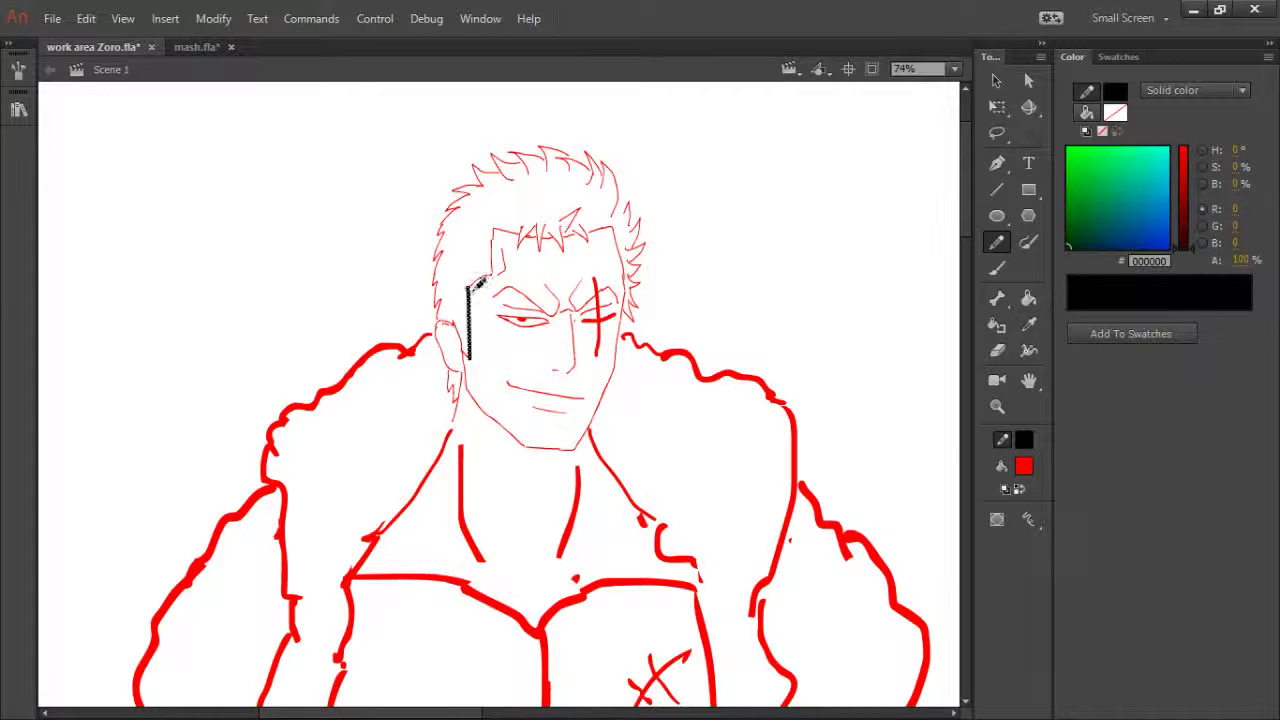
{"action": "left_click", "coordinate": [449, 307], "text": "ctrl"}
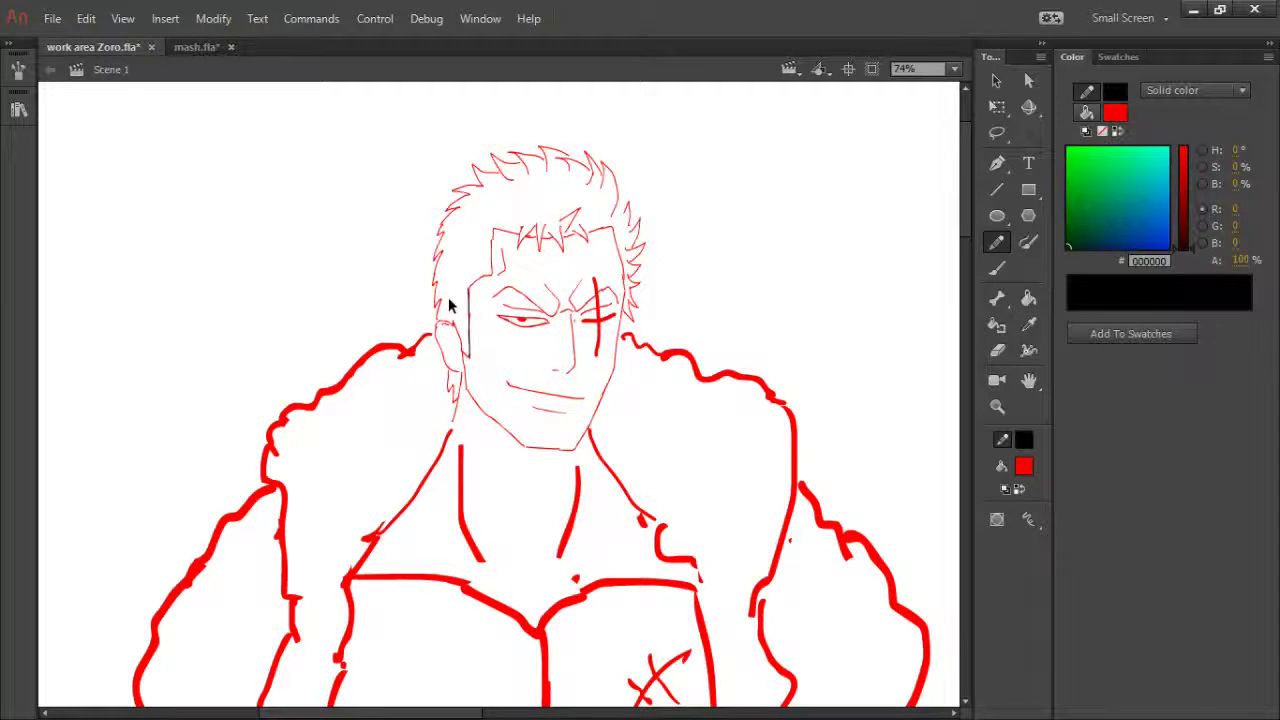
- Set the Pencil to Smooth mode and draw a short black line from the top of the face-edge line to the temple hairline
{"action": "left_click", "coordinate": [469, 292], "text": "ctrl"}
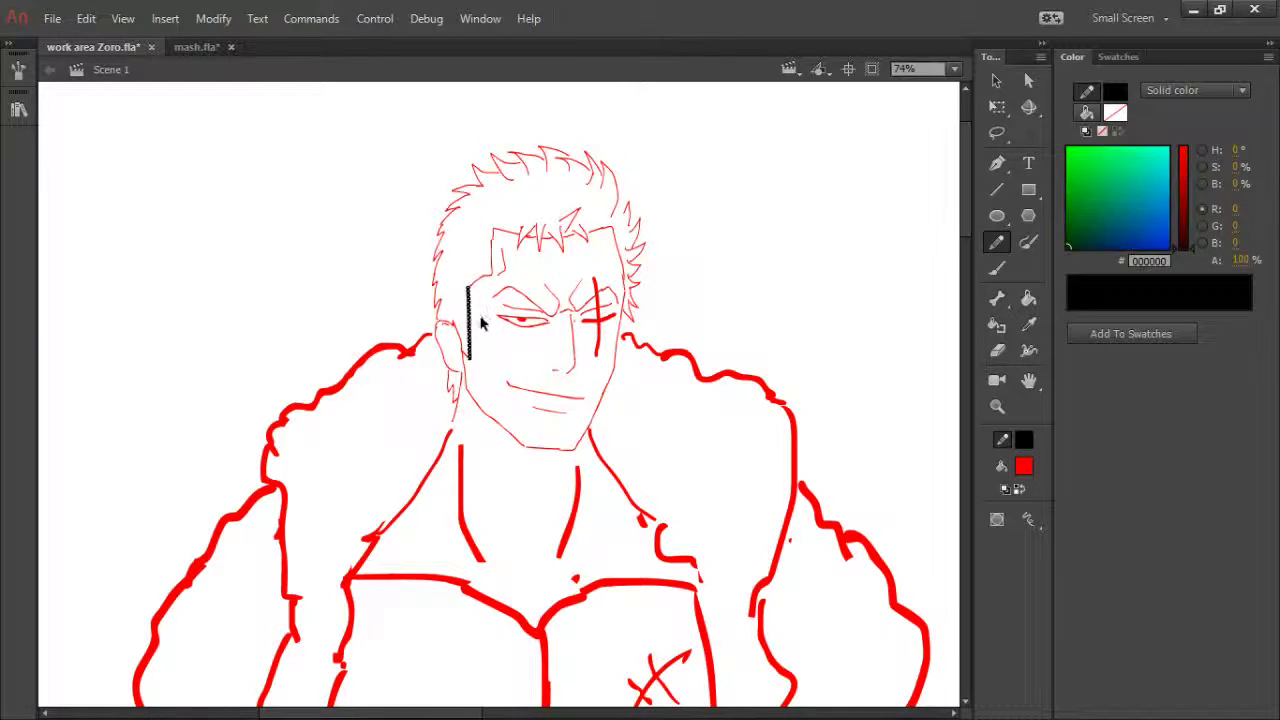
{"action": "left_click", "coordinate": [480, 323], "text": "ctrl"}
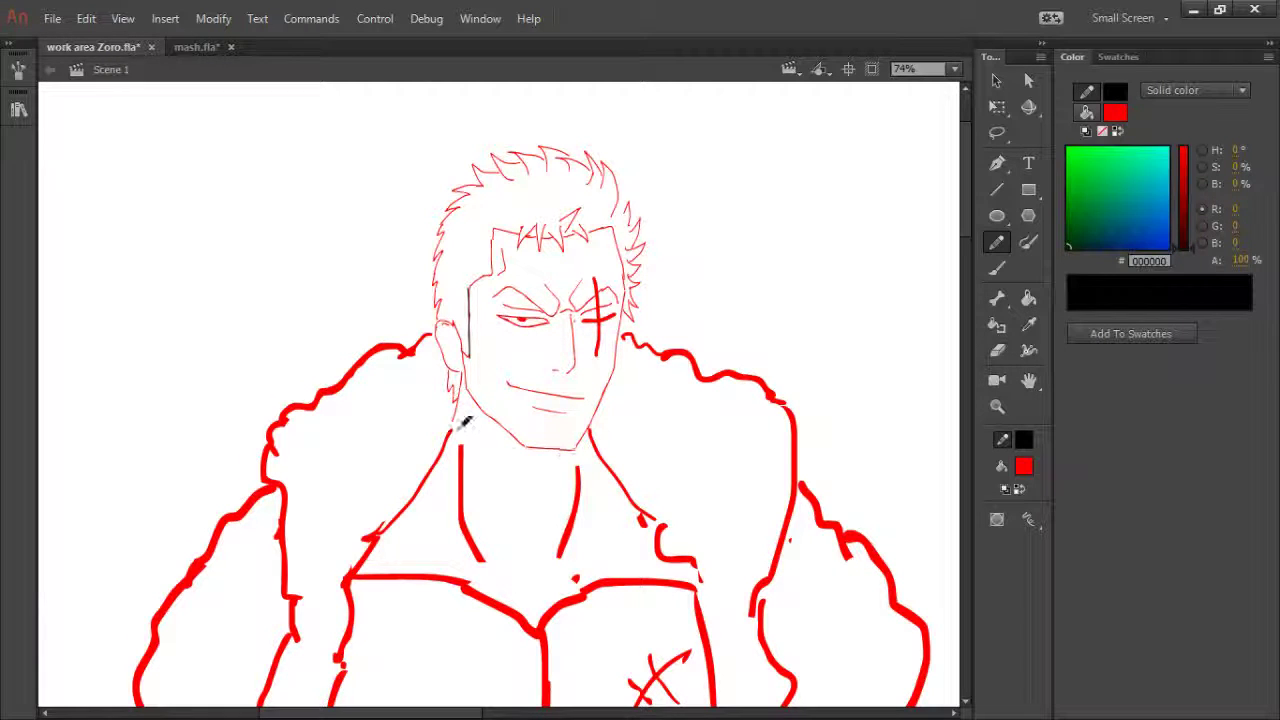
{"action": "left_click", "coordinate": [1036, 530]}
{"action": "left_click", "coordinate": [1066, 538]}
{"action": "left_click_drag", "start_coordinate": [470, 288], "coordinate": [482, 279]}
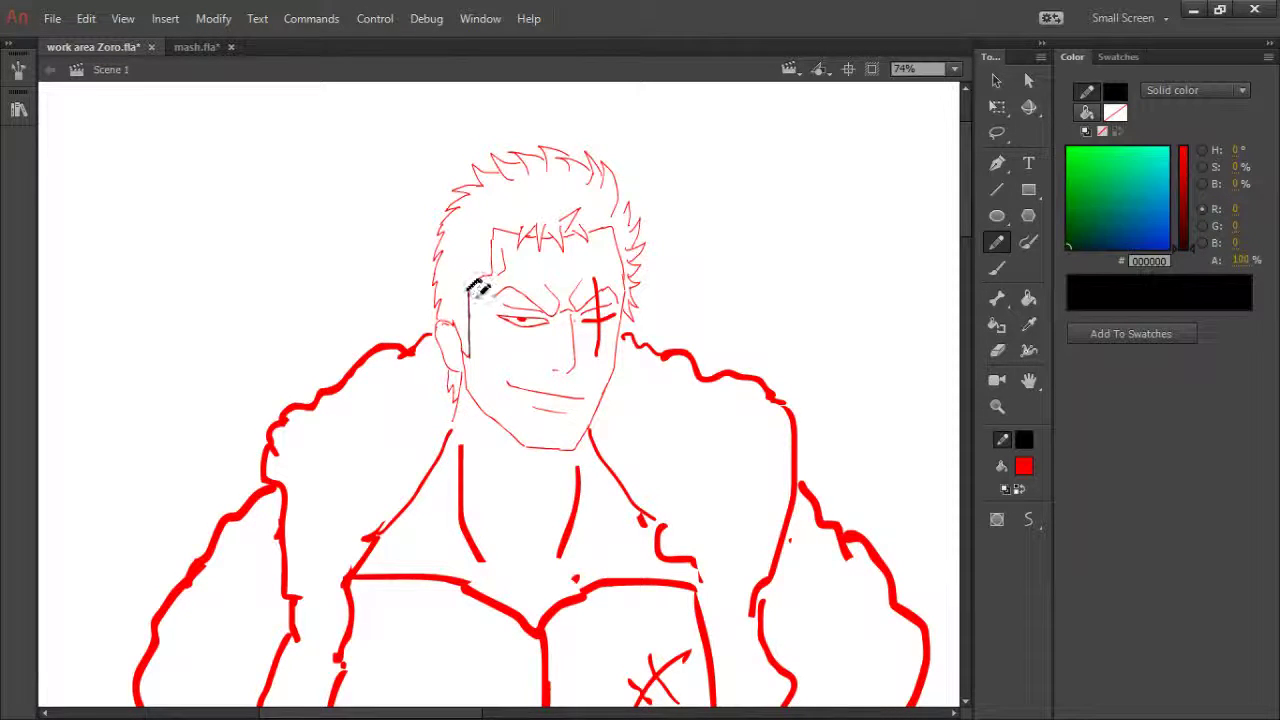
{"action": "key", "text": "ctrl+z"}
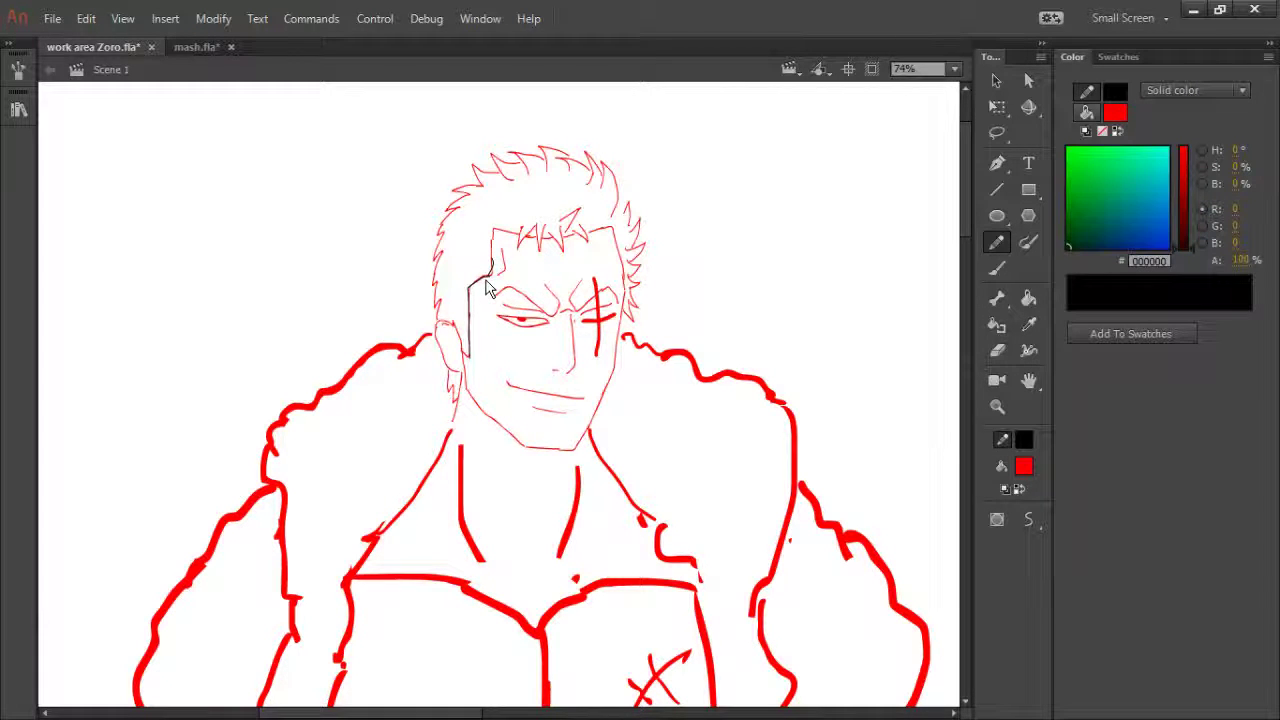
{"action": "left_click_drag", "start_coordinate": [487, 277], "coordinate": [490, 276]}
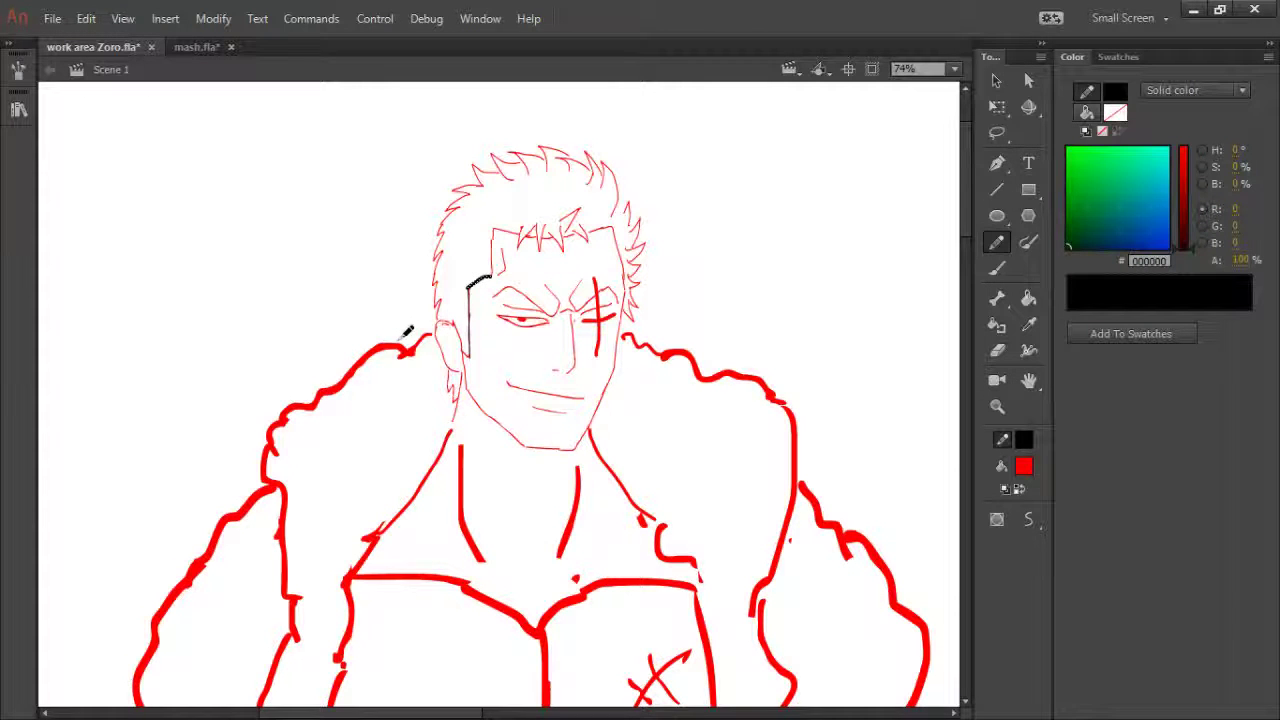
{"action": "left_click", "coordinate": [371, 303], "text": "ctrl"}
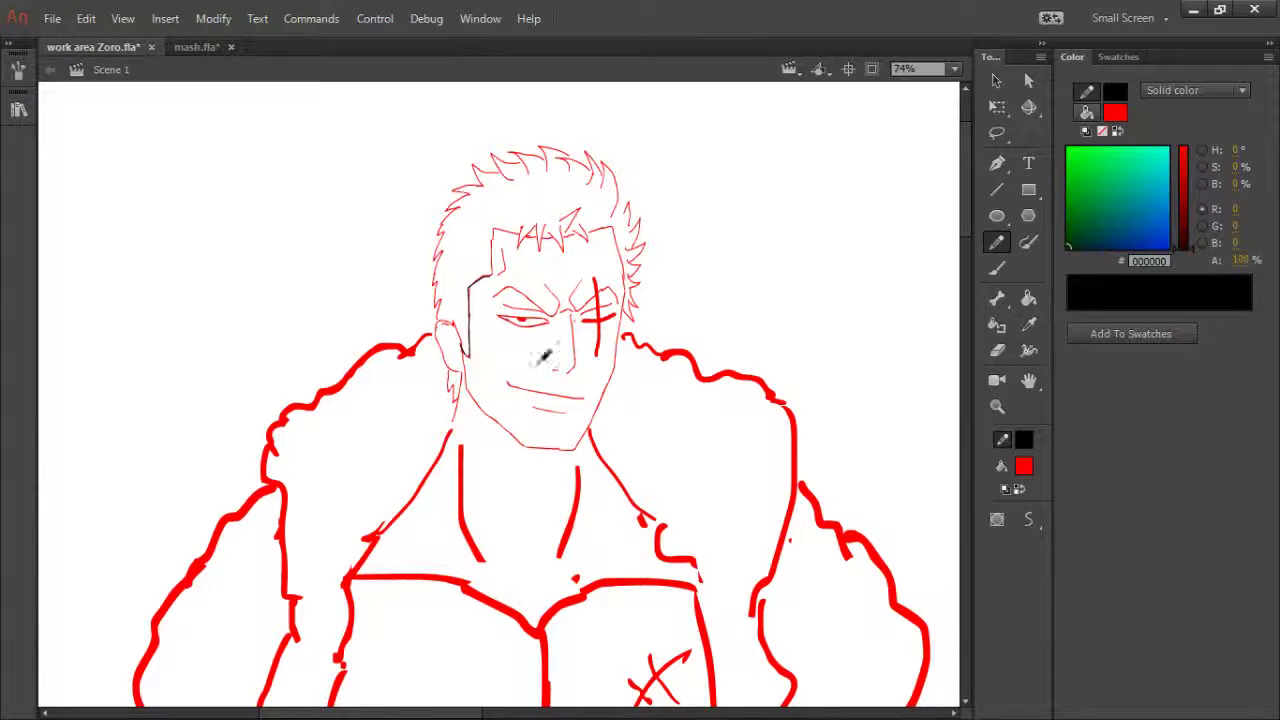
- Trace the curved upper edge of the ear in black with the Paint Brush tool, redoing the stroke until it fits the sketch
{"action": "left_click", "coordinate": [1029, 242]}
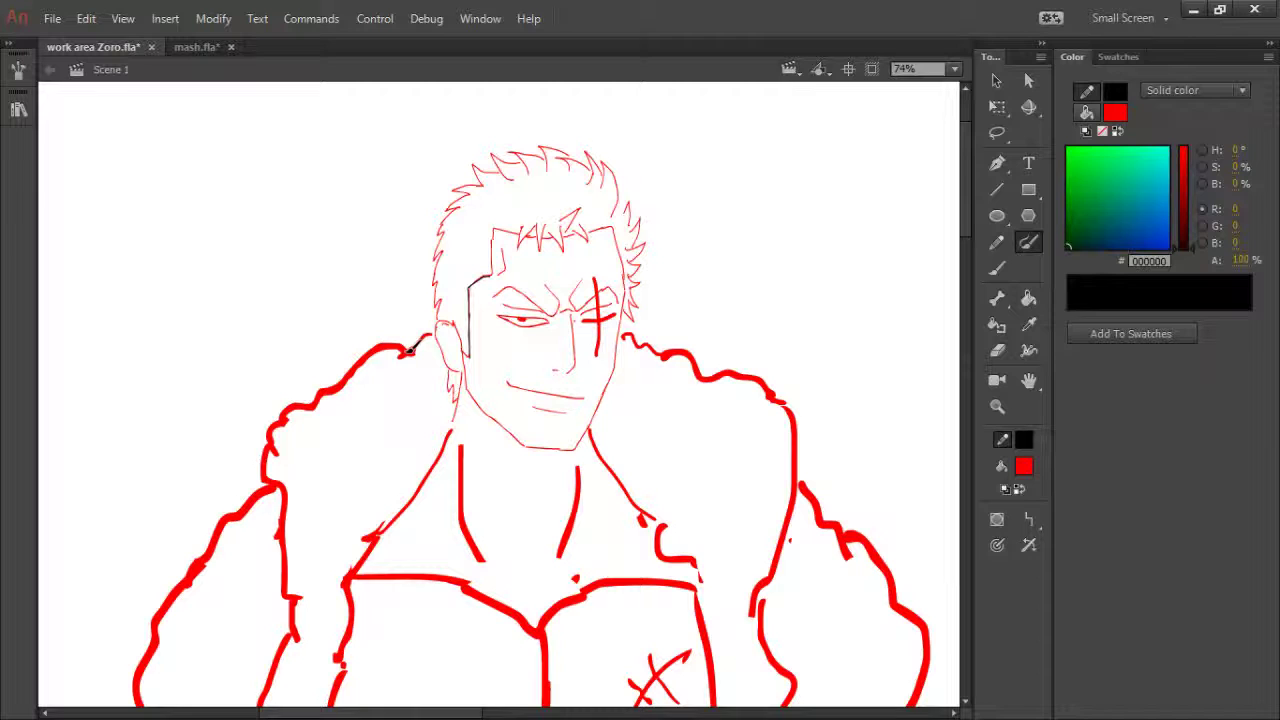
{"action": "left_click", "coordinate": [469, 355], "text": "ctrl"}
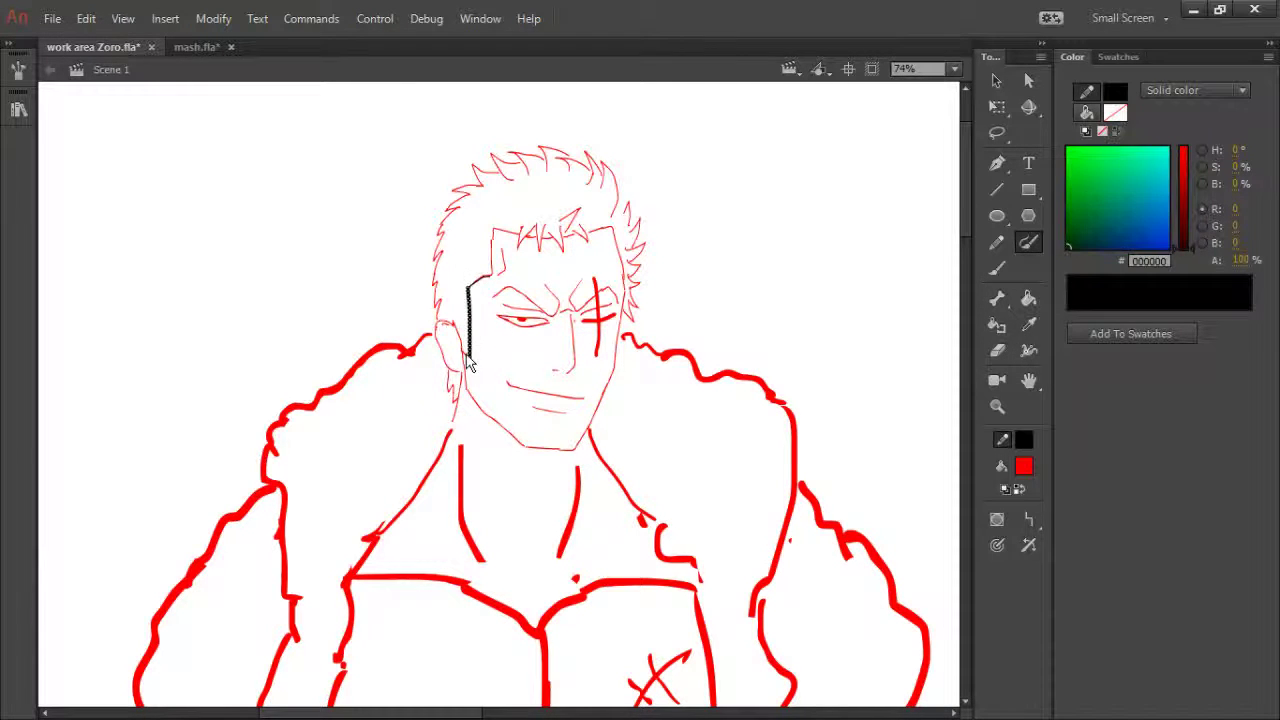
{"action": "left_click", "coordinate": [482, 350]}
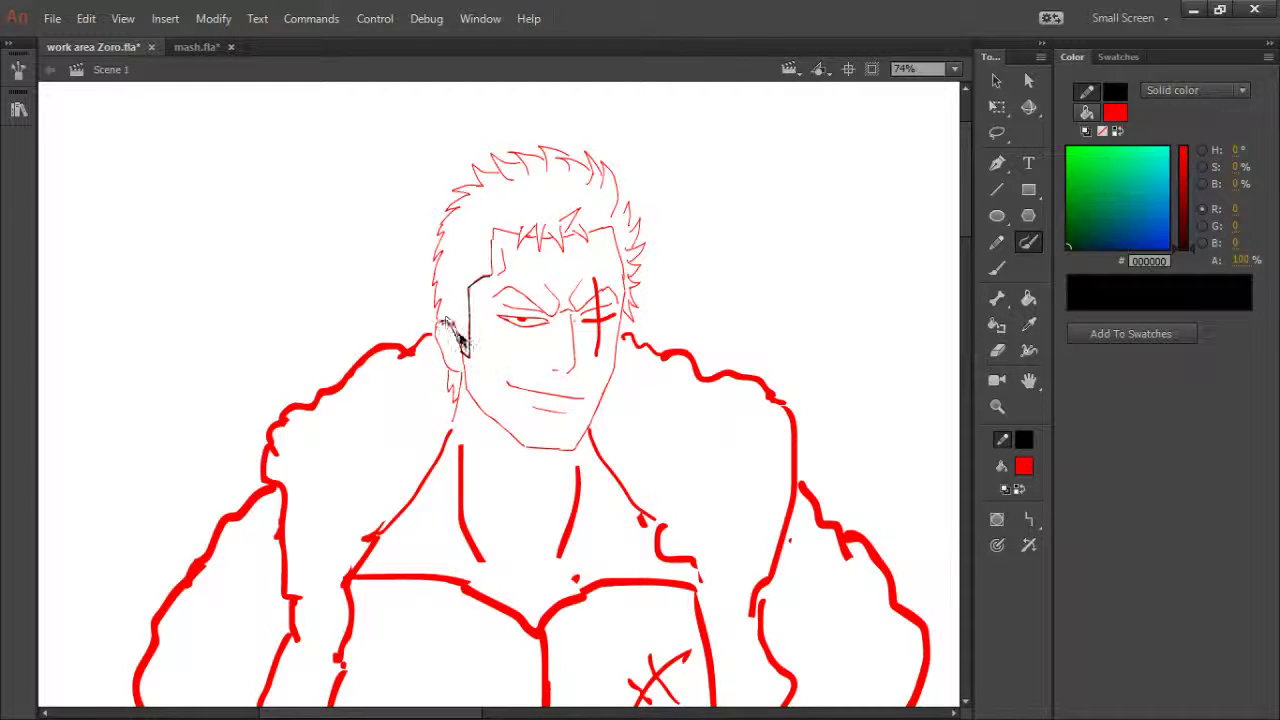
{"action": "left_click_drag", "start_coordinate": [438, 322], "coordinate": [463, 350]}
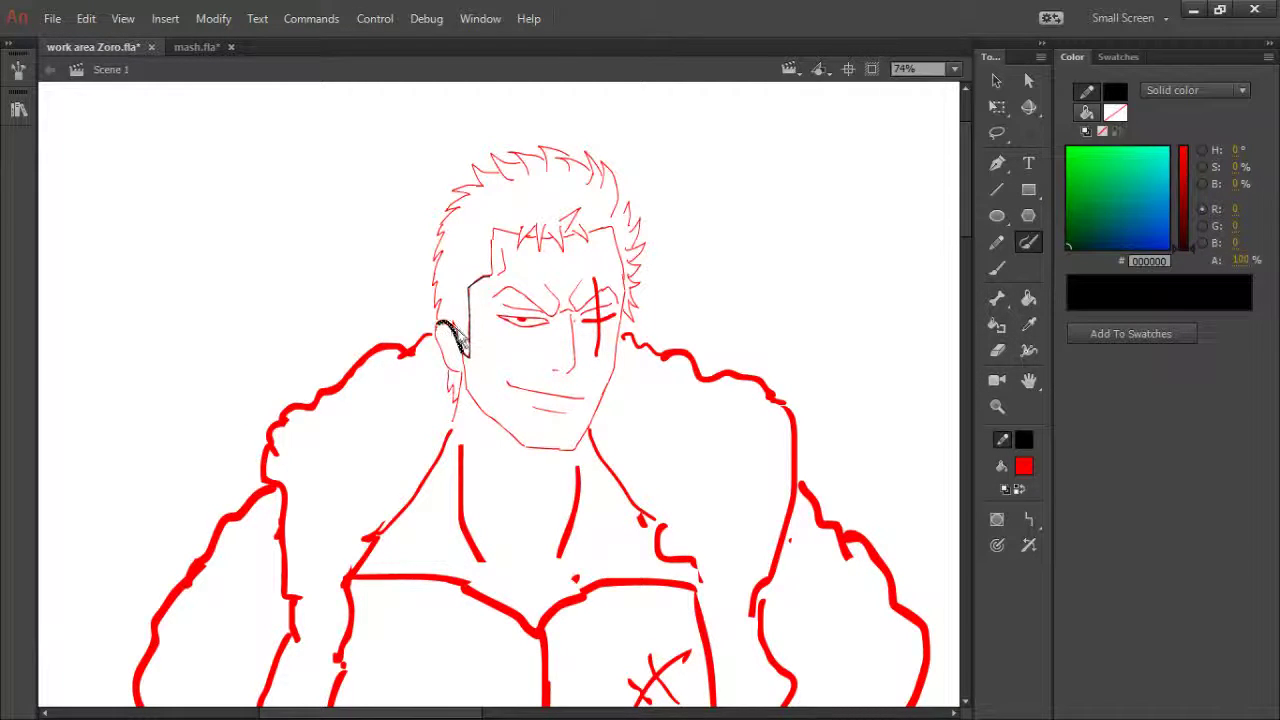
{"action": "left_click", "coordinate": [407, 312], "text": "ctrl"}
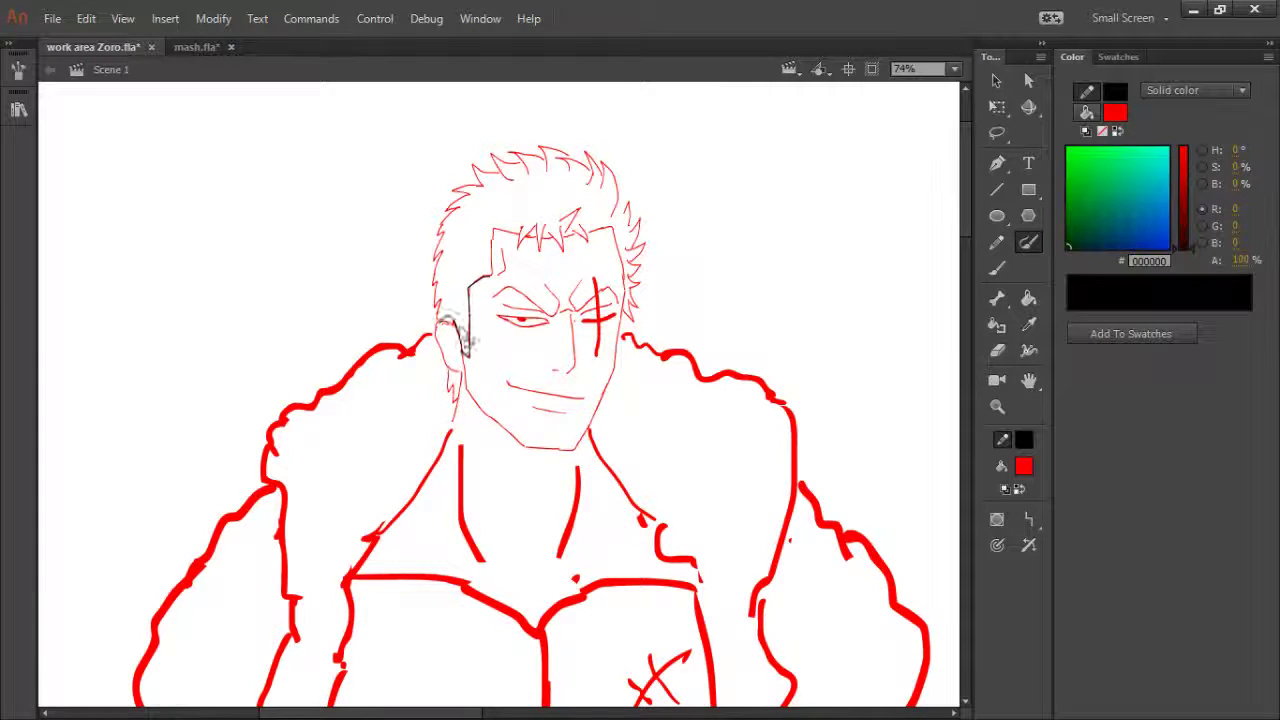
{"action": "left_click_drag", "start_coordinate": [442, 321], "coordinate": [461, 340]}
{"action": "left_click", "coordinate": [457, 335], "text": "ctrl"}
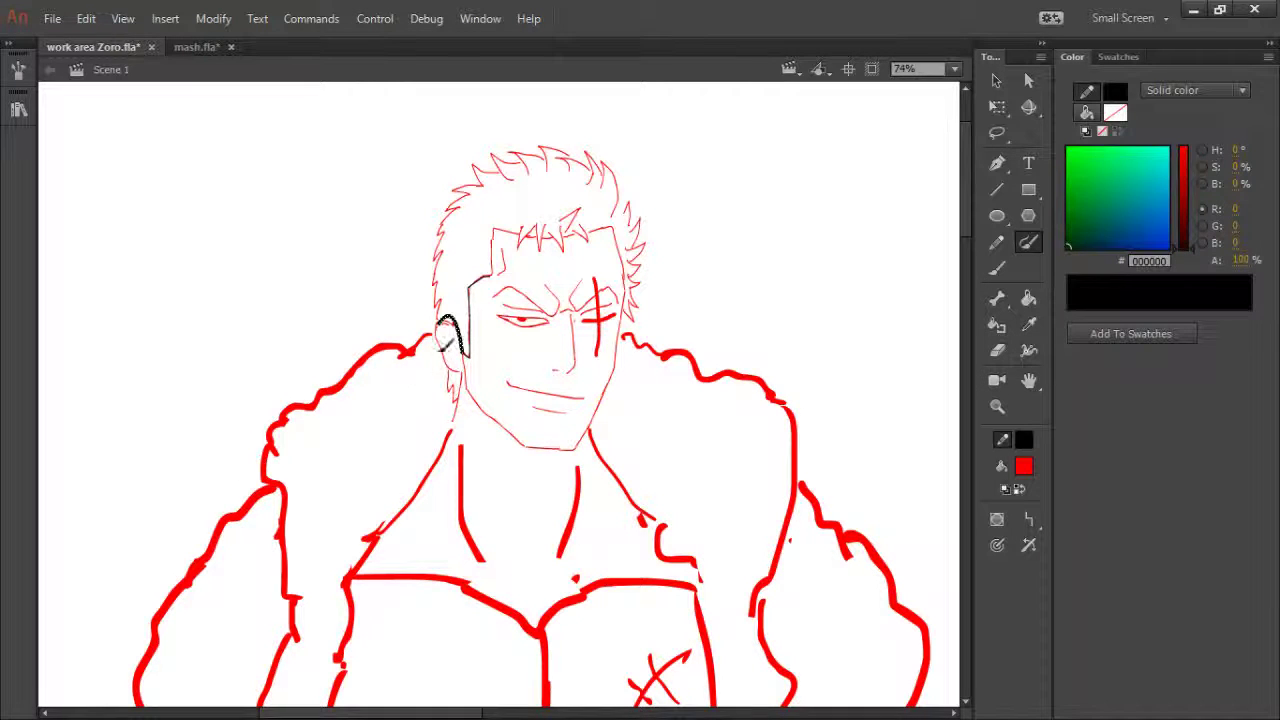
{"action": "left_click_drag", "start_coordinate": [448, 326], "coordinate": [444, 331]}
{"action": "left_click", "coordinate": [419, 382], "text": "ctrl"}
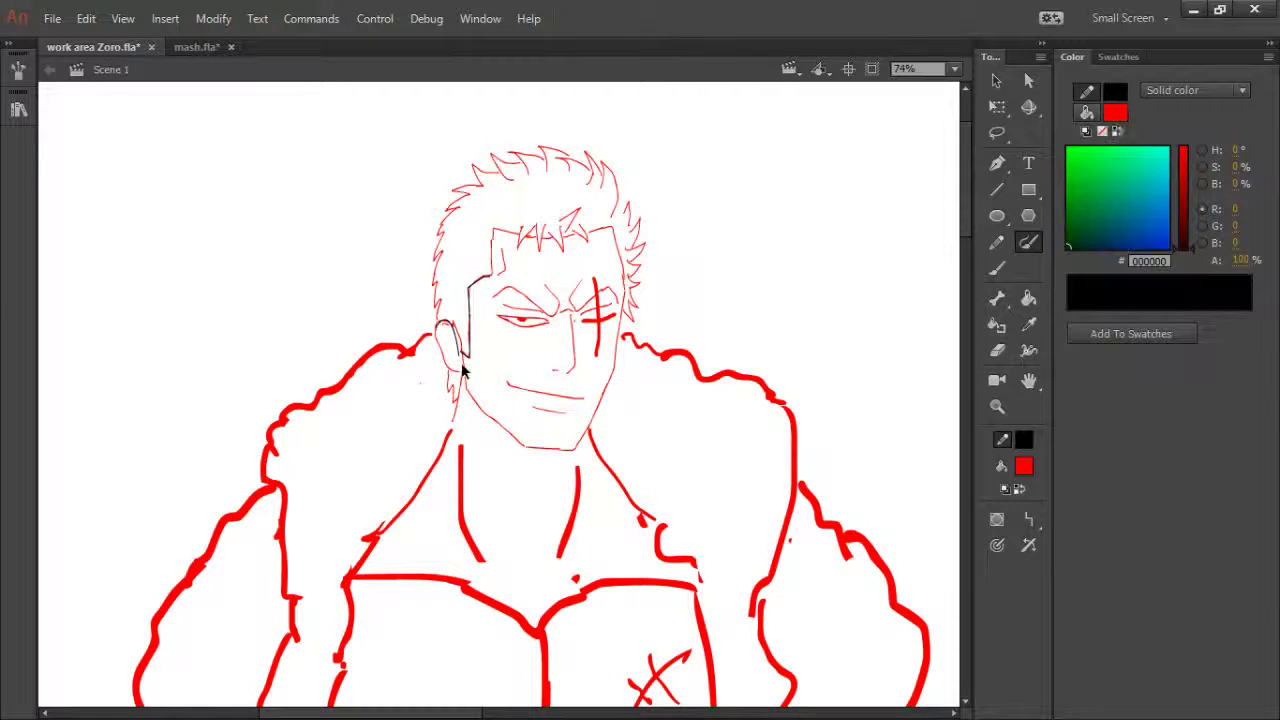
- Trace the jaw in black from below the ear down toward the chin, finishing with the Pencil tool
{"action": "mouse_move", "coordinate": [459, 363]}
{"action": "left_mouse_down"}
{"action": "mouse_move", "coordinate": [477, 398]}
{"action": "mouse_move", "coordinate": [463, 358]}
{"action": "mouse_move", "coordinate": [465, 390]}
{"action": "left_mouse_up"}
{"action": "left_click_drag", "start_coordinate": [470, 384], "coordinate": [486, 386]}
{"action": "left_click", "coordinate": [996, 242]}
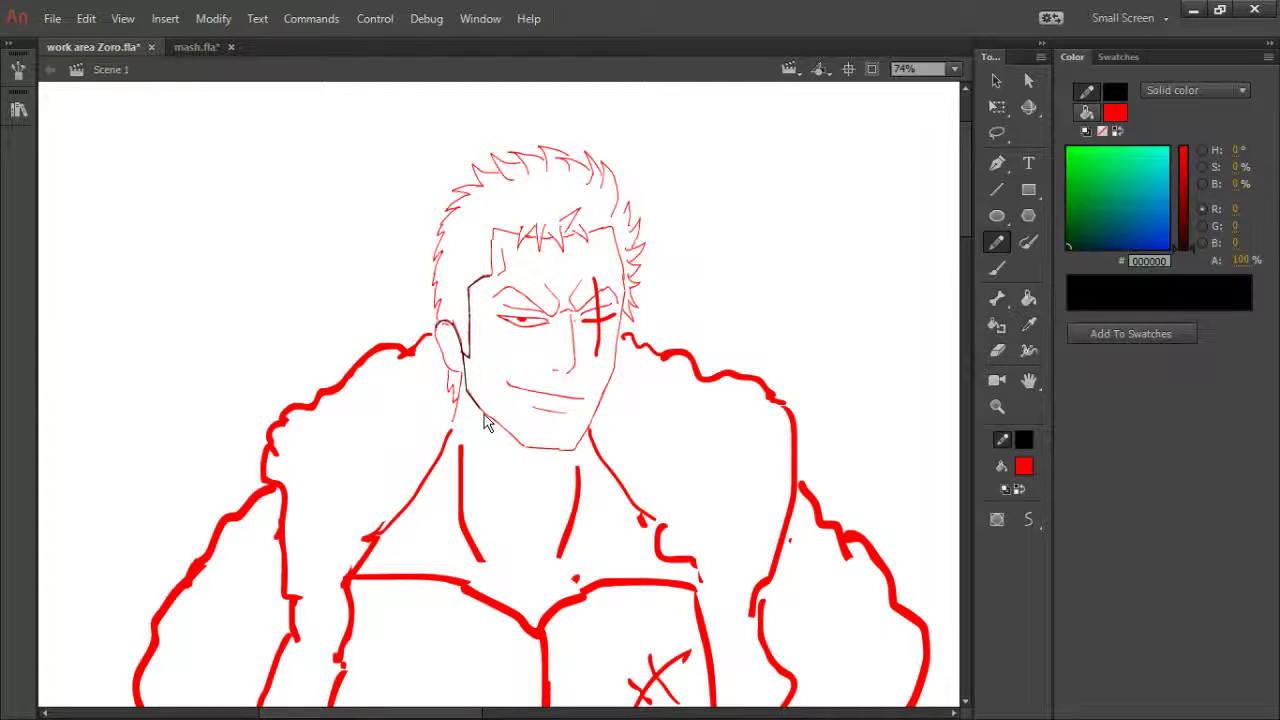
{"action": "mouse_move", "coordinate": [466, 393]}
{"action": "left_mouse_down"}
{"action": "mouse_move", "coordinate": [521, 453]}
{"action": "mouse_move", "coordinate": [490, 417]}
{"action": "left_mouse_up"}
{"action": "key", "text": "ctrl+z"}
- Outline the chin and the opposite side of the jaw in black, bending the jaw line to match the red sketch
{"action": "left_click_drag", "start_coordinate": [533, 448], "coordinate": [578, 447]}
{"action": "left_click_drag", "start_coordinate": [583, 452], "coordinate": [613, 366]}
{"action": "left_click", "coordinate": [590, 416], "text": "ctrl"}
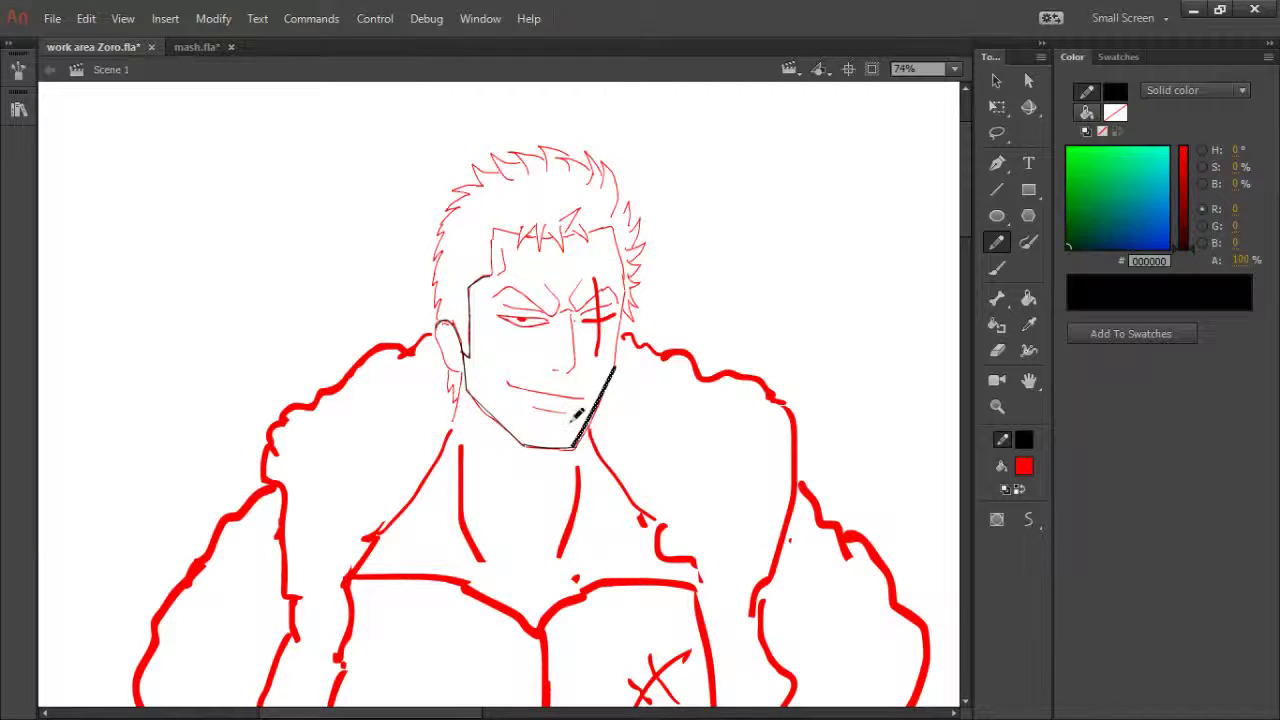
{"action": "left_click", "coordinate": [606, 425], "text": "ctrl"}
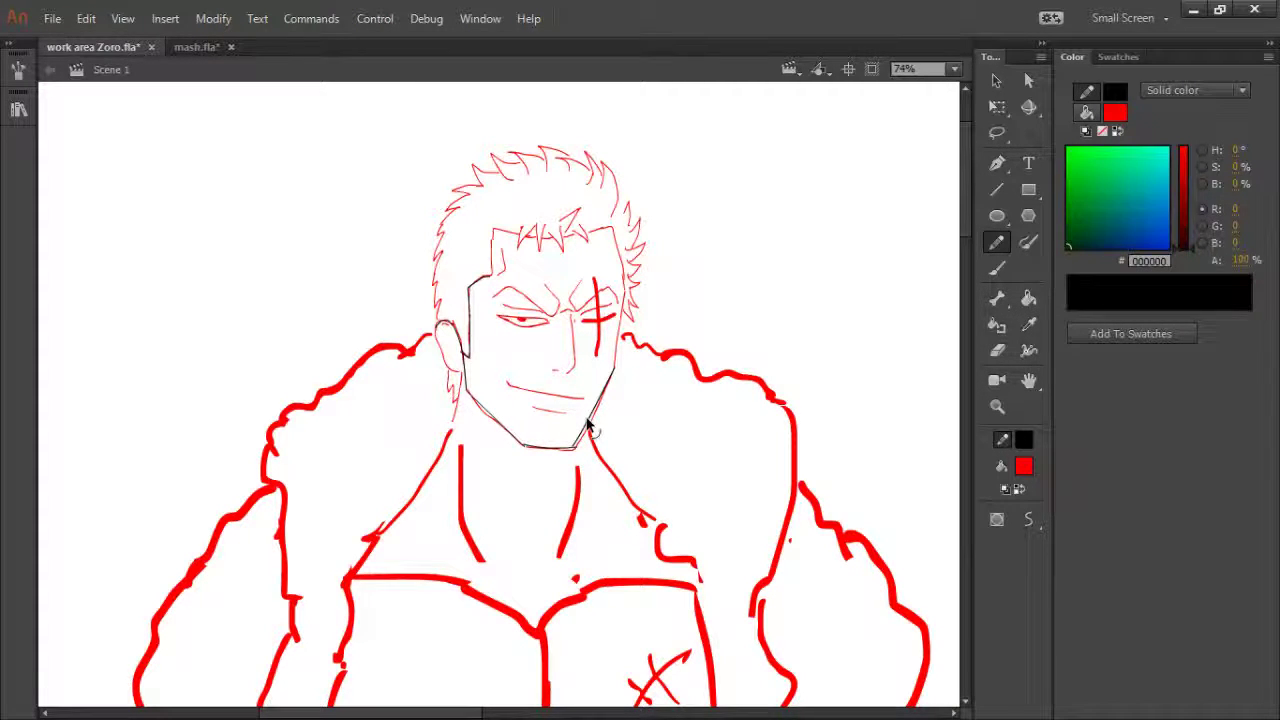
{"action": "mouse_move", "coordinate": [589, 421]}
{"action": "left_mouse_down"}
{"action": "mouse_move", "coordinate": [601, 425]}
{"action": "mouse_move", "coordinate": [586, 424]}
{"action": "left_mouse_up"}
- Continue the black face outline beside the scarred eye from the jaw up to the hairline, leaving it deselected
{"action": "key", "text": "h"}
{"action": "left_click_drag", "start_coordinate": [602, 346], "coordinate": [592, 408]}
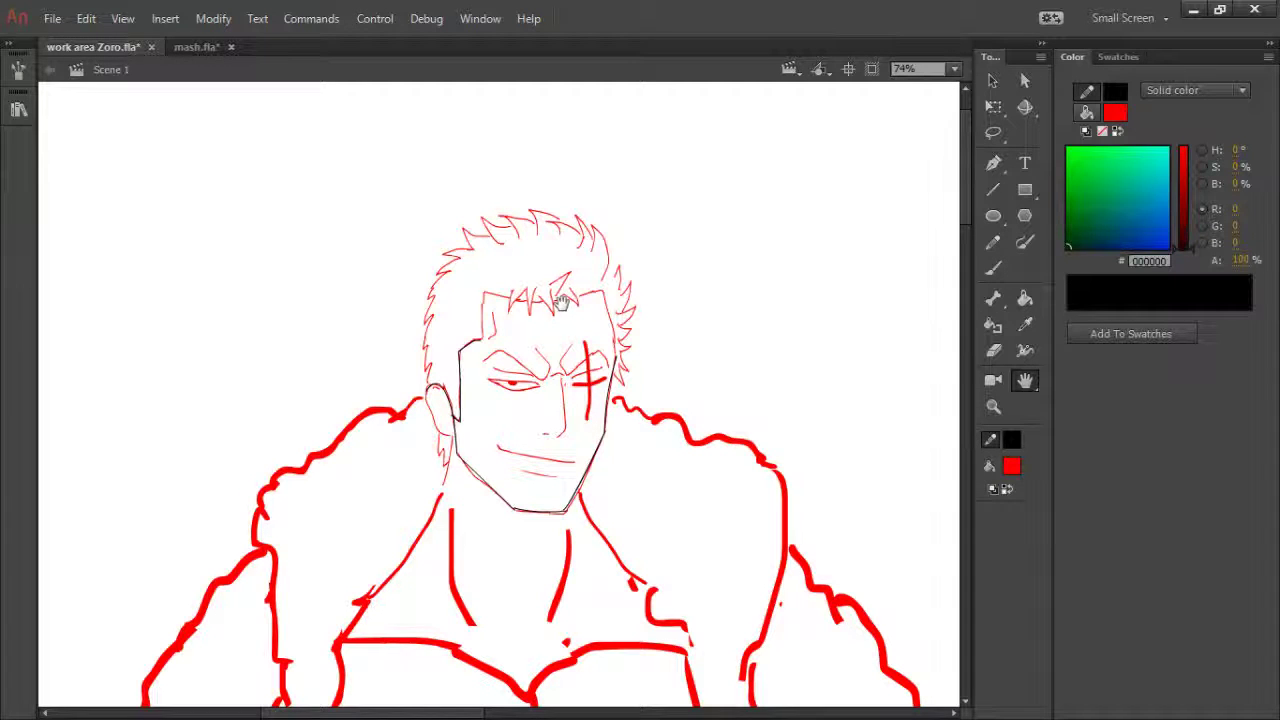
{"action": "key", "text": "y"}
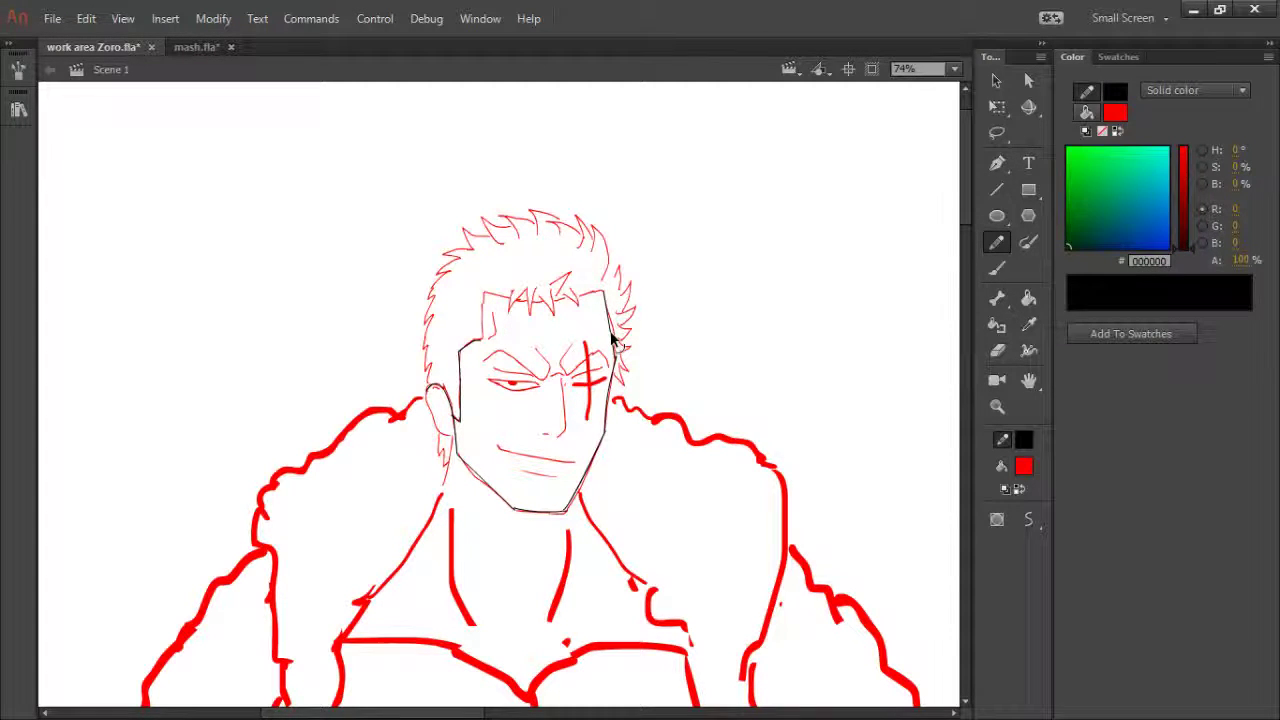
{"action": "left_click", "coordinate": [612, 338], "text": "ctrl"}
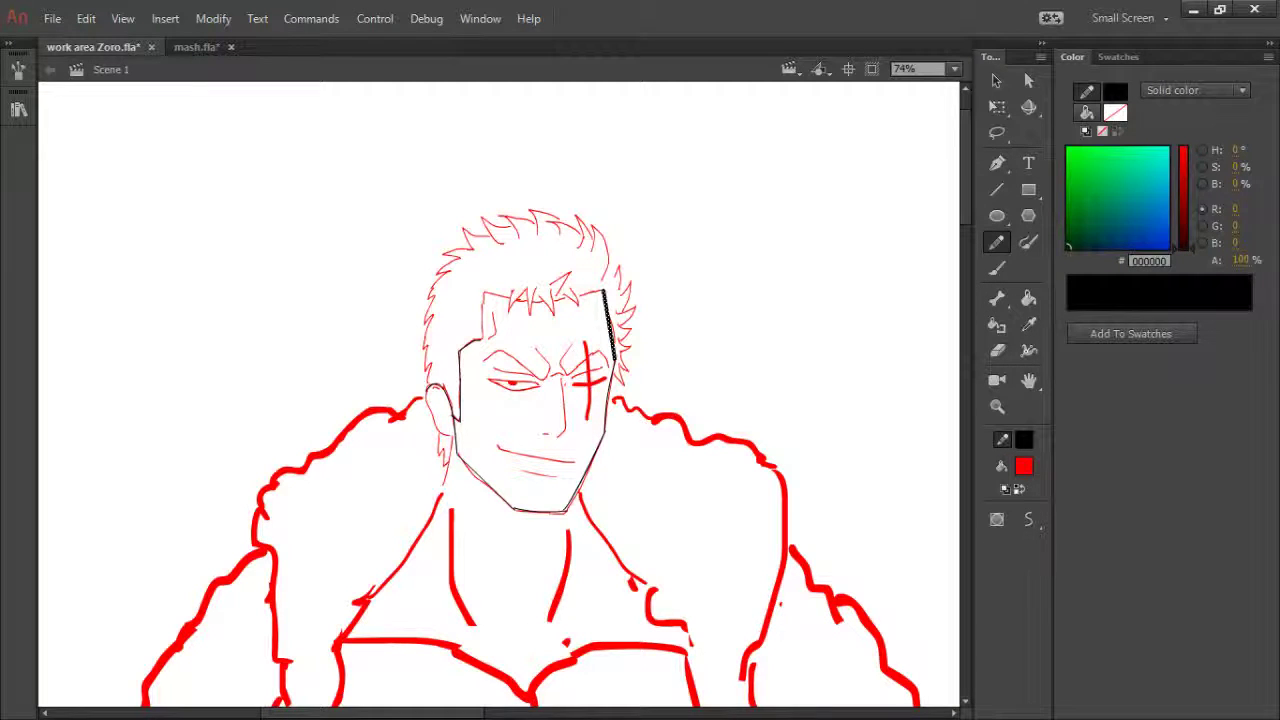
{"action": "left_click", "coordinate": [662, 718]}
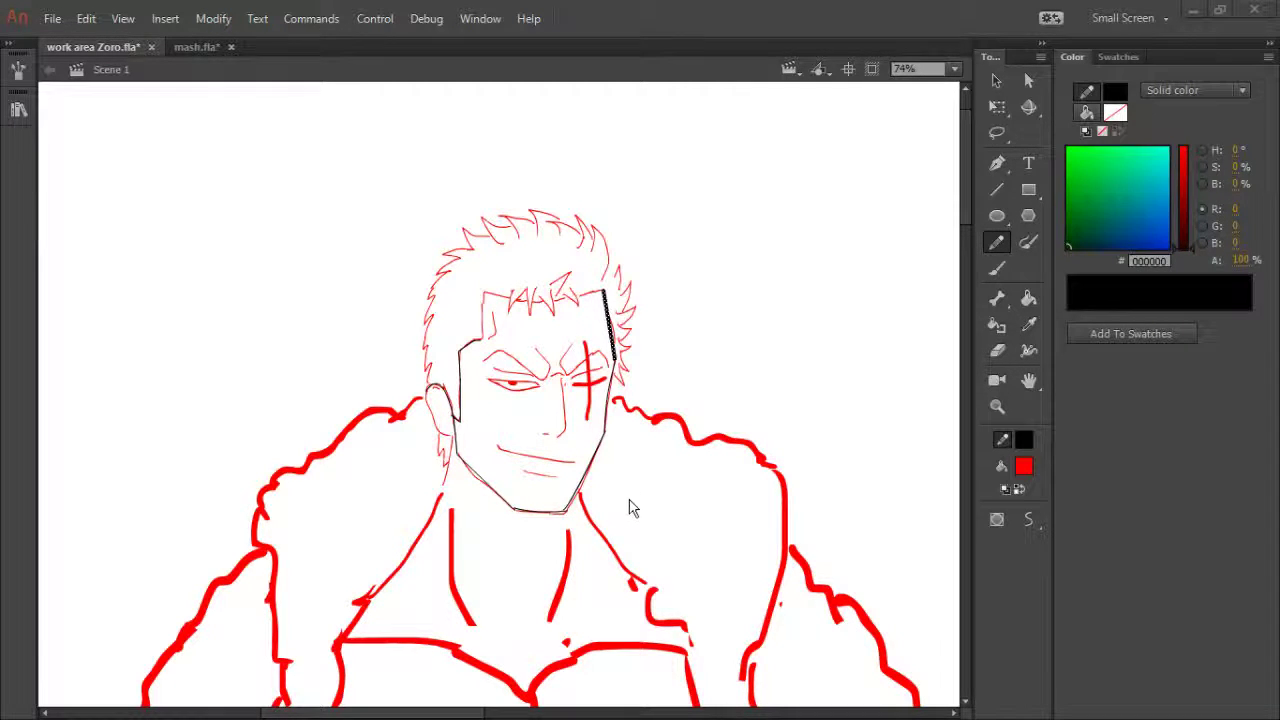
{"action": "left_click", "coordinate": [293, 413]}
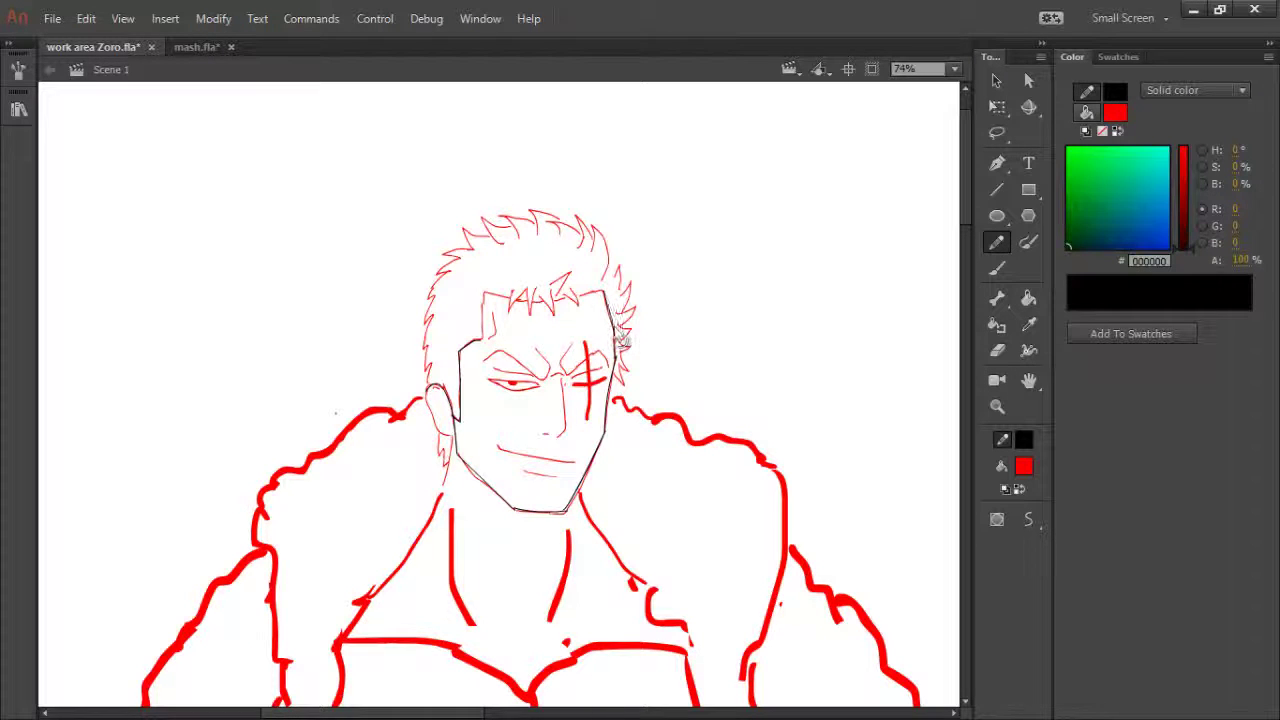
- Trace the spiky fringe and the outer hair spikes in black, from beside the scarred eye over the crown to behind the ear
{"action": "left_click", "coordinate": [578, 309], "text": "ctrl"}
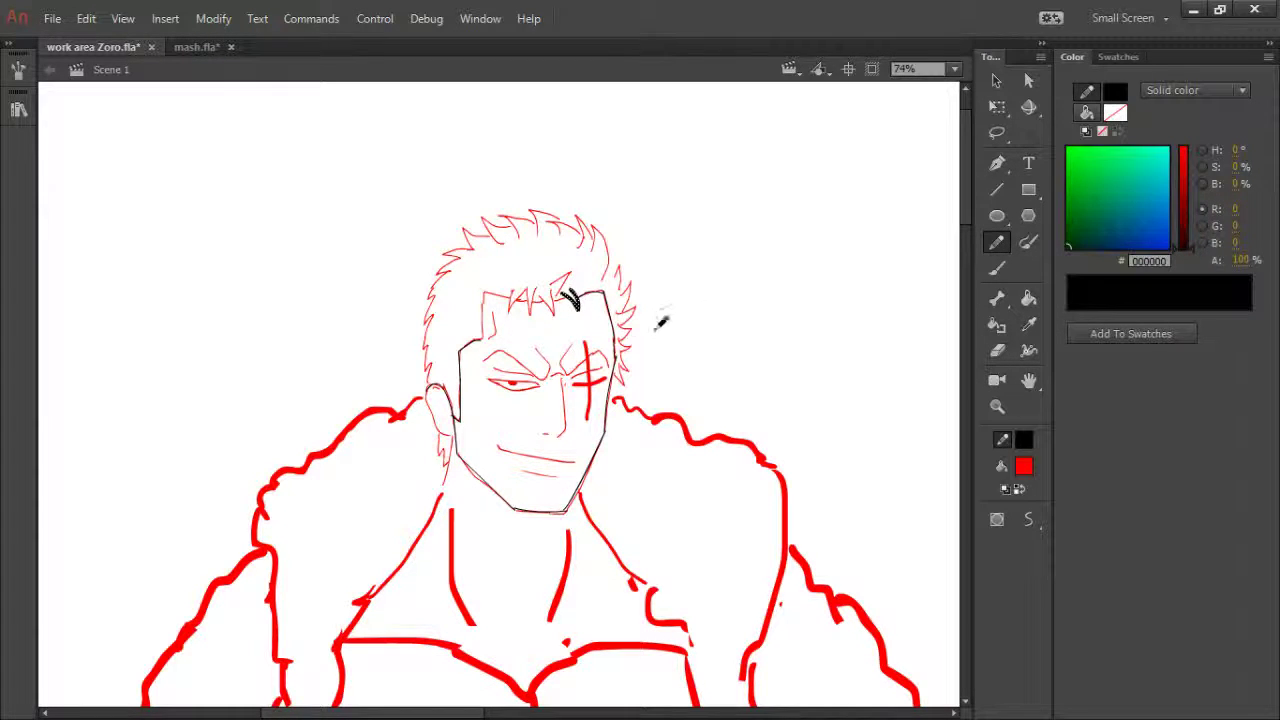
{"action": "left_click", "coordinate": [415, 274], "text": "ctrl"}
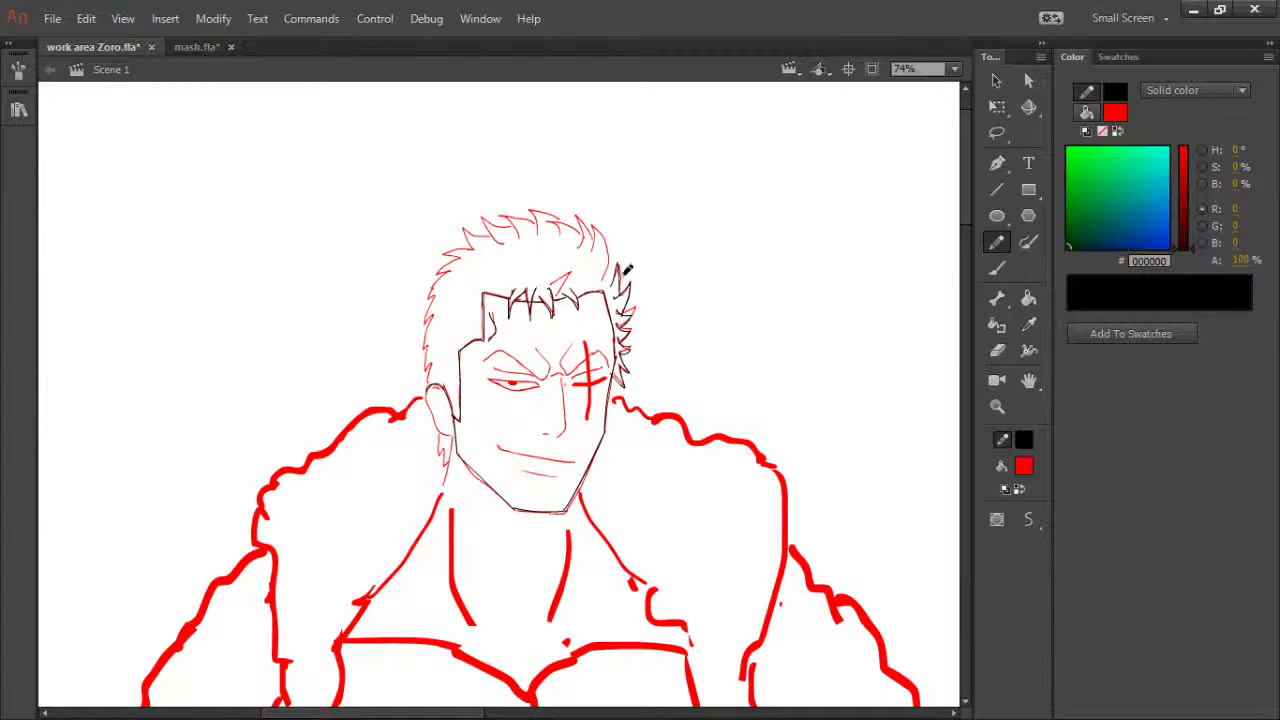
{"action": "mouse_move", "coordinate": [612, 250]}
{"action": "left_mouse_down"}
{"action": "mouse_move", "coordinate": [592, 276]}
{"action": "mouse_move", "coordinate": [618, 264]}
{"action": "left_mouse_up"}
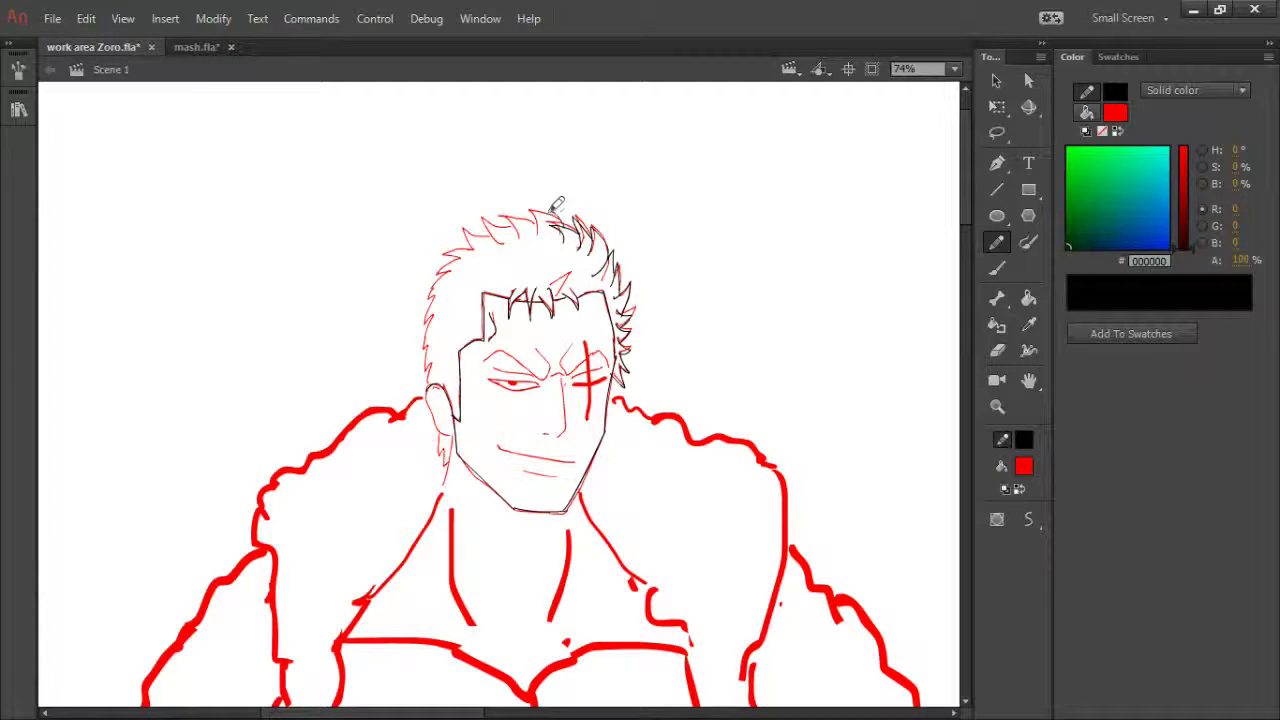
{"action": "mouse_move", "coordinate": [552, 210]}
{"action": "left_mouse_down"}
{"action": "mouse_move", "coordinate": [505, 213]}
{"action": "mouse_move", "coordinate": [536, 214]}
{"action": "mouse_move", "coordinate": [537, 227]}
{"action": "mouse_move", "coordinate": [535, 213]}
{"action": "mouse_move", "coordinate": [501, 214]}
{"action": "mouse_move", "coordinate": [523, 226]}
{"action": "mouse_move", "coordinate": [498, 215]}
{"action": "mouse_move", "coordinate": [496, 232]}
{"action": "mouse_move", "coordinate": [508, 232]}
{"action": "mouse_move", "coordinate": [471, 224]}
{"action": "mouse_move", "coordinate": [498, 235]}
{"action": "mouse_move", "coordinate": [453, 237]}
{"action": "mouse_move", "coordinate": [483, 248]}
{"action": "mouse_move", "coordinate": [468, 243]}
{"action": "mouse_move", "coordinate": [478, 258]}
{"action": "mouse_move", "coordinate": [434, 288]}
{"action": "mouse_move", "coordinate": [447, 283]}
{"action": "mouse_move", "coordinate": [427, 357]}
{"action": "mouse_move", "coordinate": [445, 354]}
{"action": "mouse_move", "coordinate": [430, 430]}
{"action": "mouse_move", "coordinate": [443, 435]}
{"action": "mouse_move", "coordinate": [448, 459]}
{"action": "left_mouse_up"}
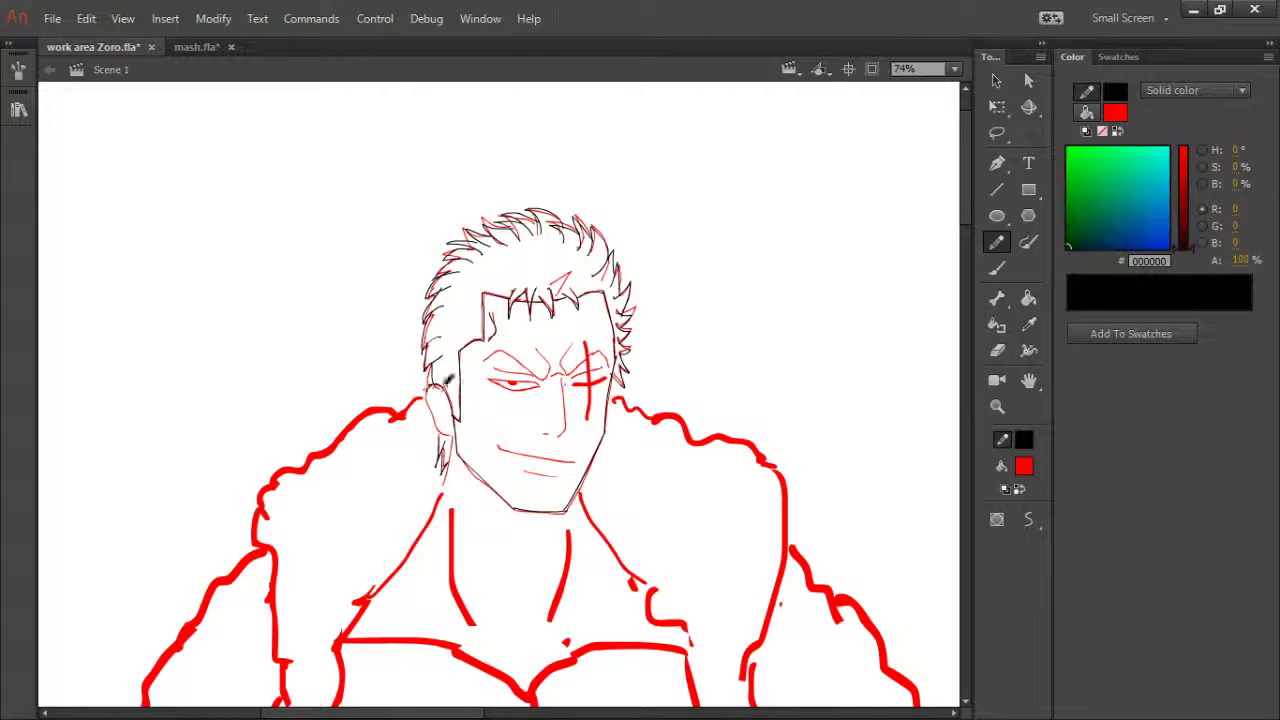
- Trace the outer ear in black and draw the outer neck lines on both sides down to the chest, curving them along the sketch
{"action": "left_click_drag", "start_coordinate": [429, 384], "coordinate": [457, 437]}
{"action": "mouse_move", "coordinate": [449, 467]}
{"action": "left_mouse_down"}
{"action": "mouse_move", "coordinate": [426, 502]}
{"action": "mouse_move", "coordinate": [421, 541]}
{"action": "left_mouse_up"}
{"action": "left_click_drag", "start_coordinate": [445, 482], "coordinate": [357, 648]}
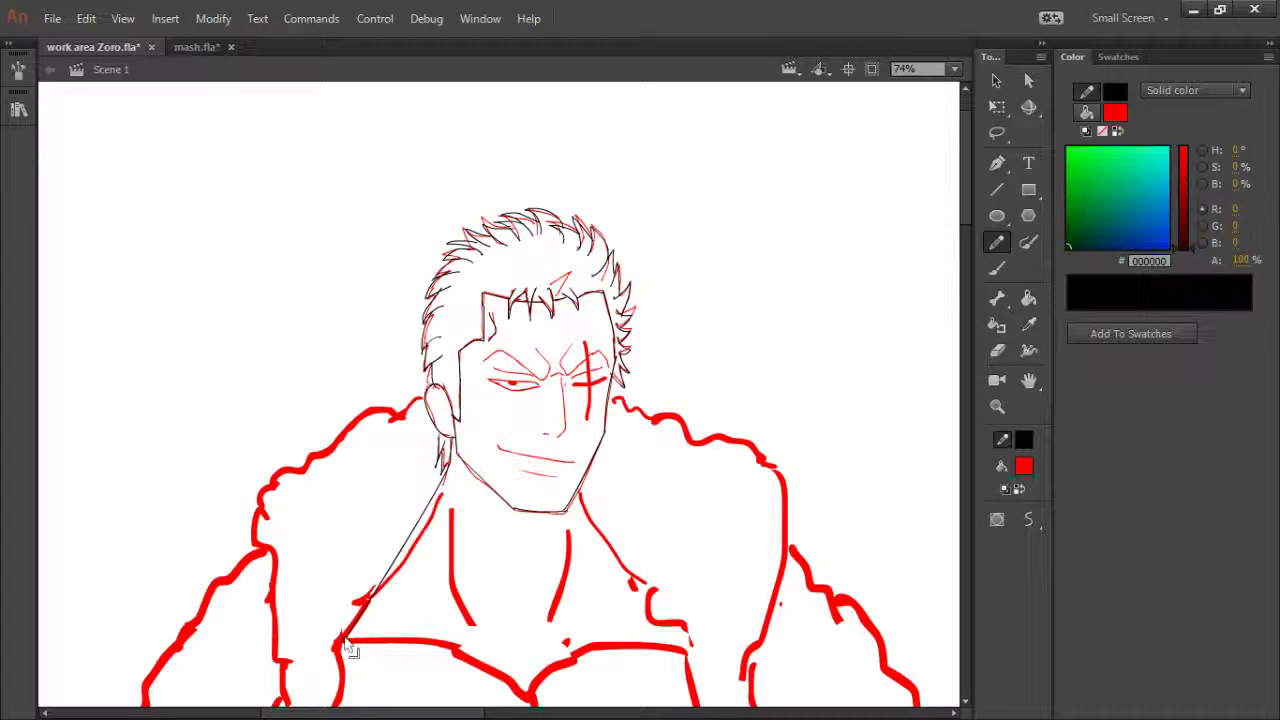
{"action": "left_click_drag", "start_coordinate": [399, 546], "coordinate": [388, 586]}
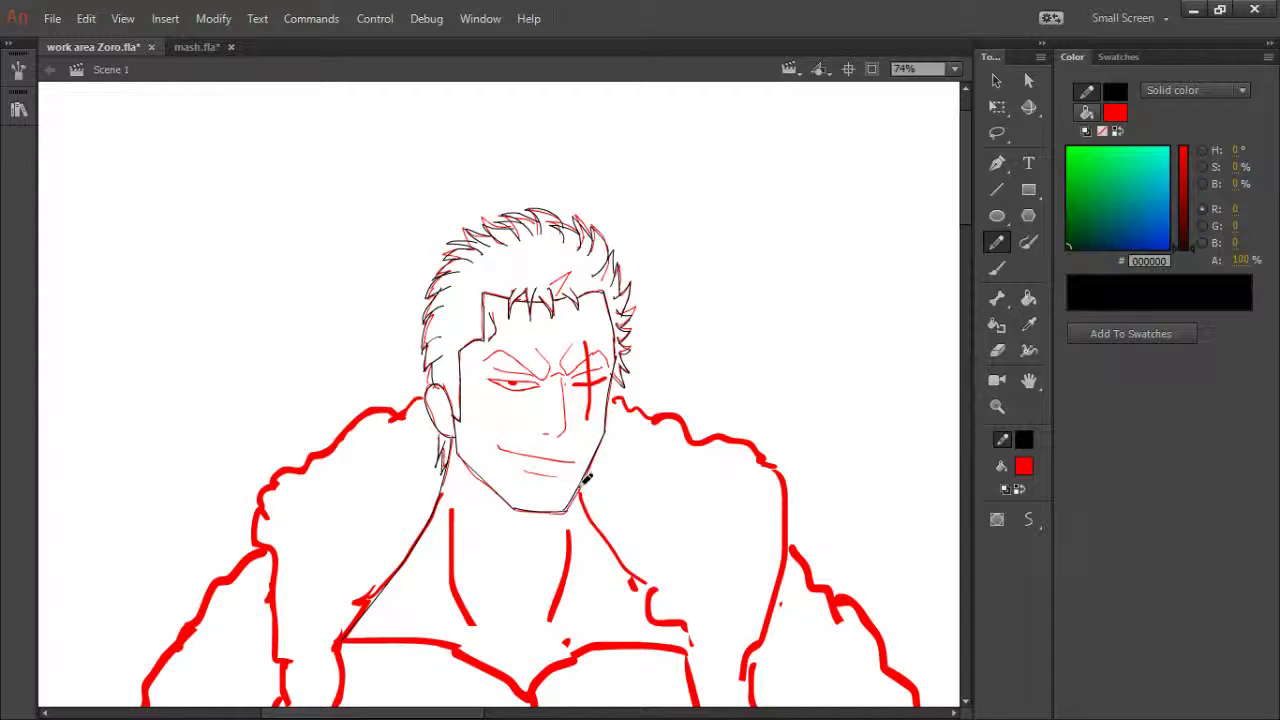
{"action": "mouse_move", "coordinate": [579, 491]}
{"action": "left_mouse_down"}
{"action": "mouse_move", "coordinate": [591, 528]}
{"action": "mouse_move", "coordinate": [624, 572]}
{"action": "left_mouse_up"}
{"action": "left_click_drag", "start_coordinate": [590, 520], "coordinate": [697, 650]}
- Trace the upper lid of the open eye in black with the Pencil tool
{"action": "key", "text": "z"}
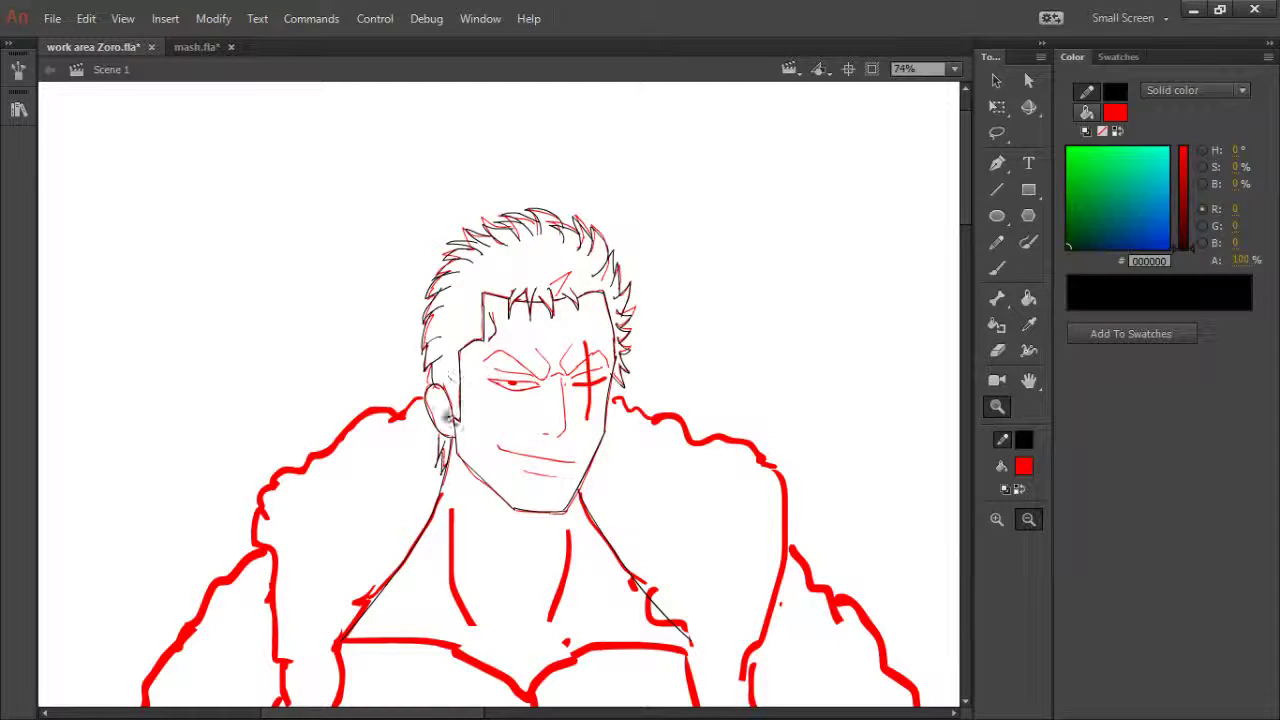
{"action": "left_click_drag", "start_coordinate": [460, 305], "coordinate": [631, 508]}
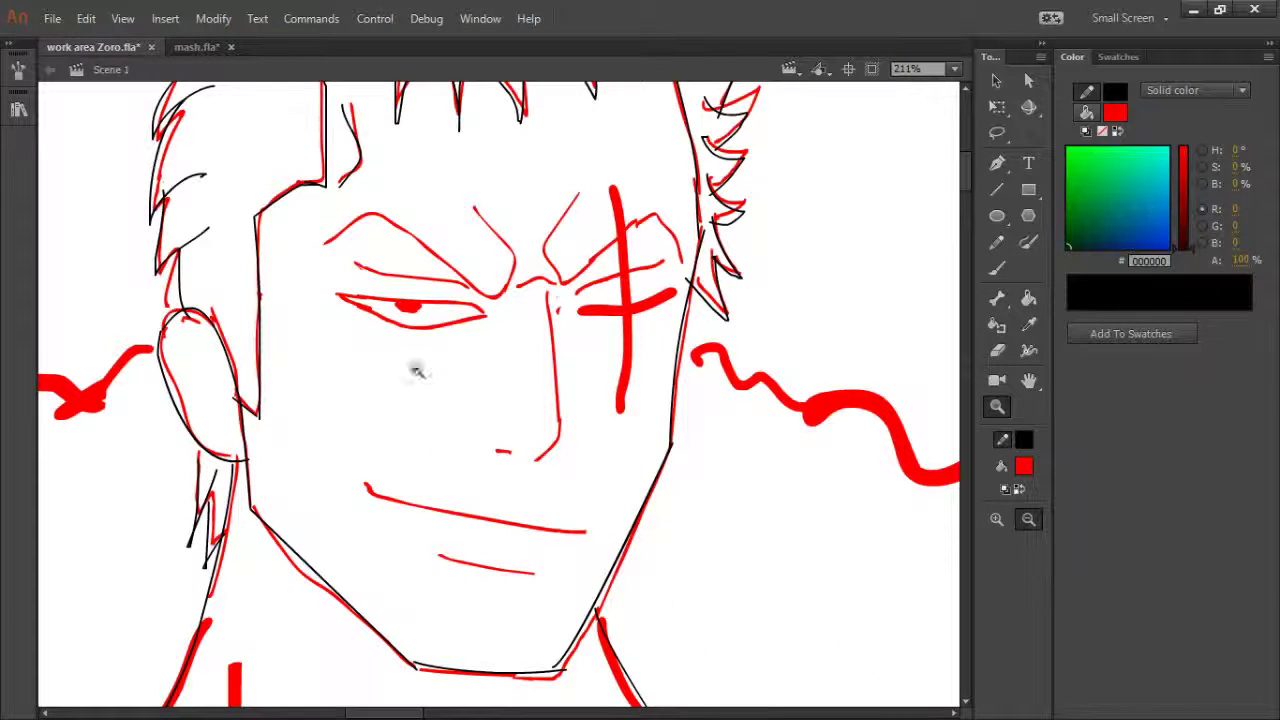
{"action": "key", "text": "y"}
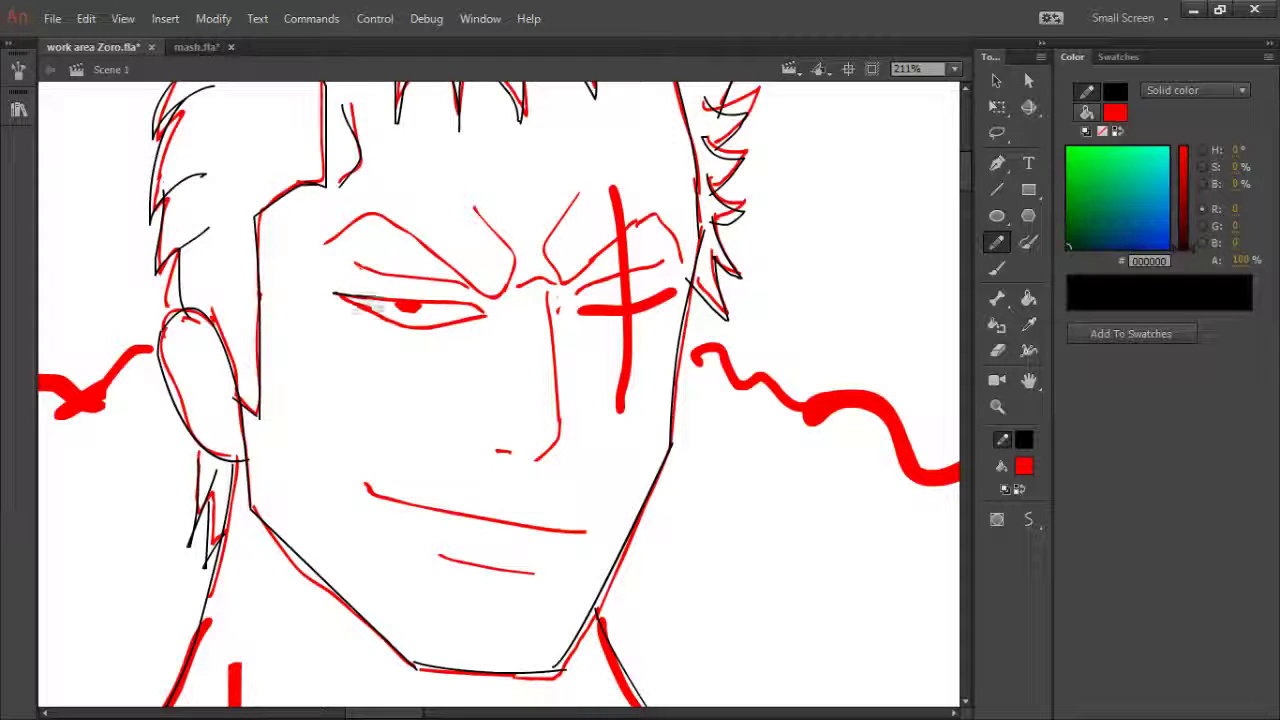
- Trace the open eye's outline, its iris and the eyelid crease above it in black over the red sketch
{"action": "left_click_drag", "start_coordinate": [334, 294], "coordinate": [485, 315]}
{"action": "left_click_drag", "start_coordinate": [402, 304], "coordinate": [464, 306]}
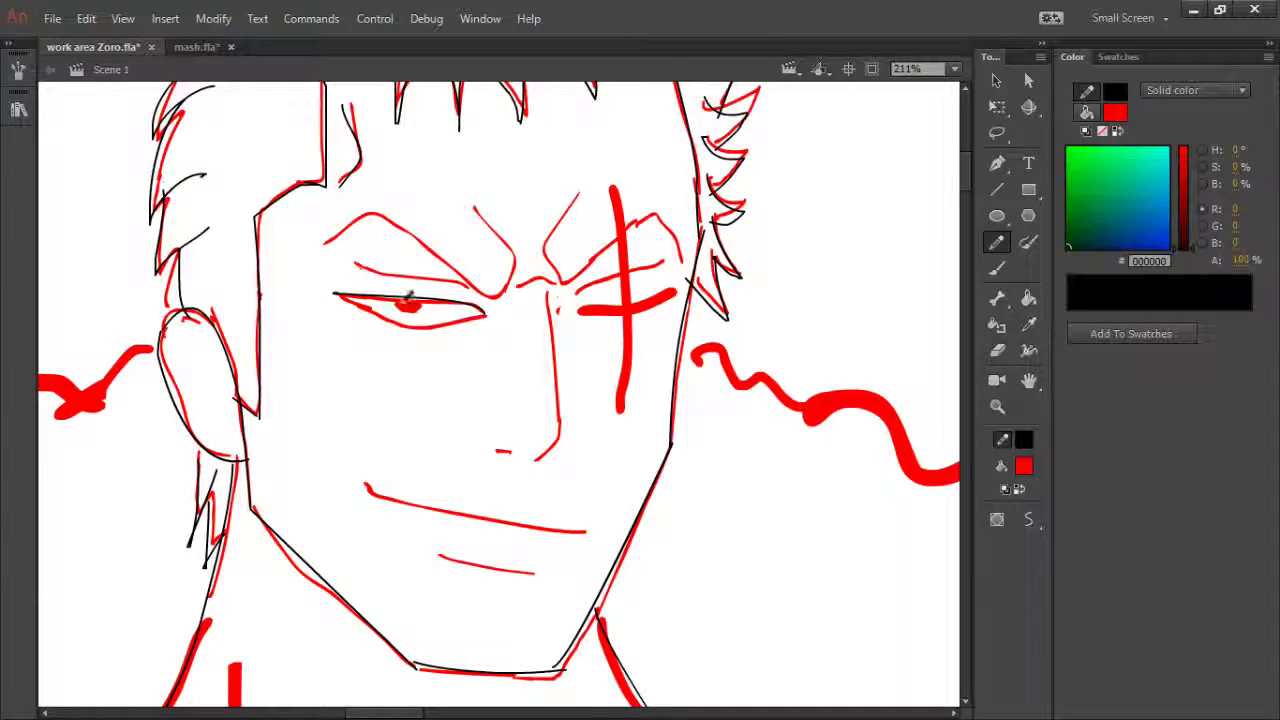
{"action": "mouse_move", "coordinate": [337, 295]}
{"action": "left_mouse_down"}
{"action": "mouse_move", "coordinate": [418, 351]}
{"action": "mouse_move", "coordinate": [459, 341]}
{"action": "mouse_move", "coordinate": [382, 321]}
{"action": "mouse_move", "coordinate": [433, 345]}
{"action": "mouse_move", "coordinate": [483, 317]}
{"action": "left_mouse_up"}
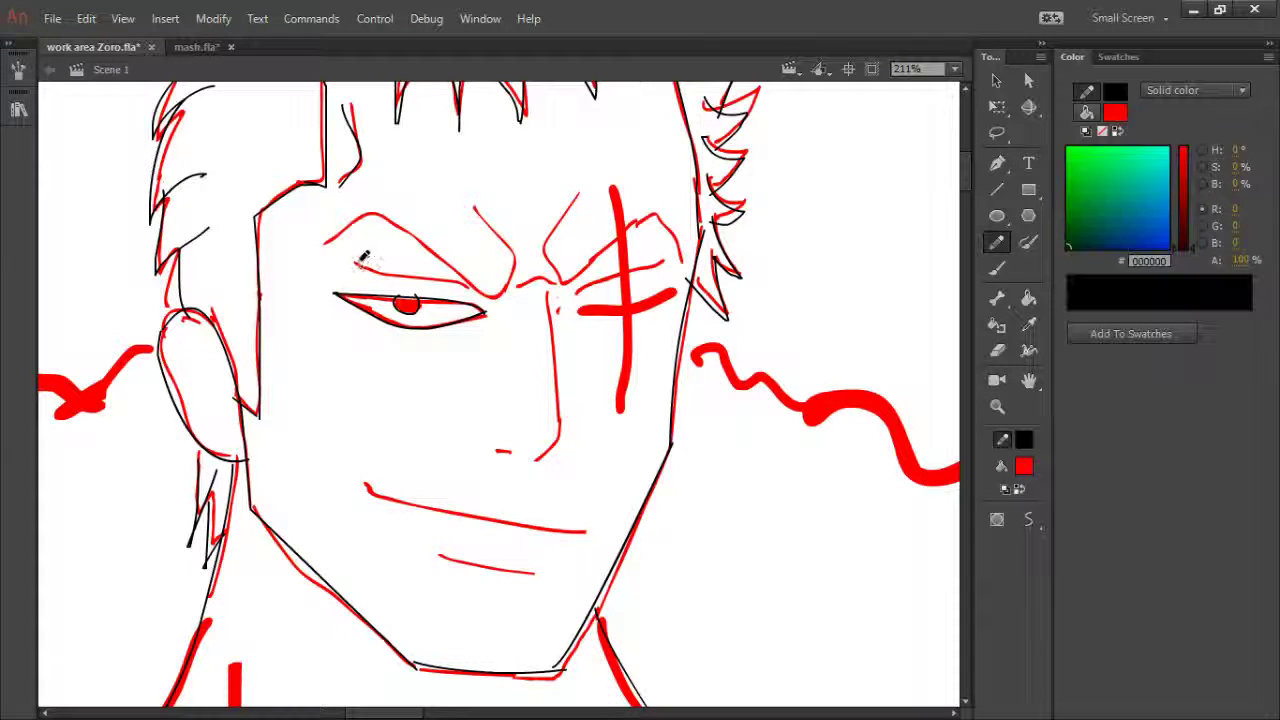
{"action": "left_click_drag", "start_coordinate": [358, 262], "coordinate": [476, 298]}
{"action": "left_click_drag", "start_coordinate": [356, 264], "coordinate": [388, 276]}
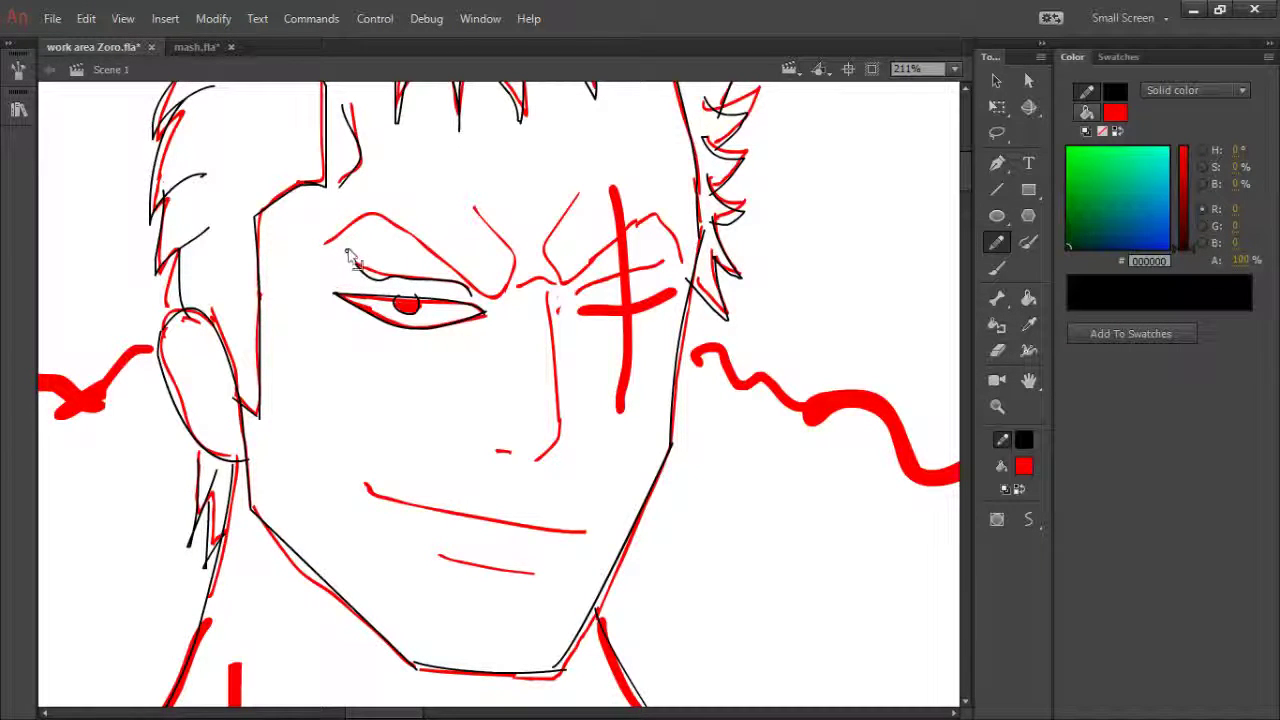
{"action": "mouse_move", "coordinate": [348, 250]}
{"action": "left_mouse_down"}
{"action": "mouse_move", "coordinate": [361, 270]}
{"action": "mouse_move", "coordinate": [348, 259]}
{"action": "left_mouse_up"}
- Trace the arched eyebrow above the open eye in black, redrawing the slope down to the nose bridge until it follows the sketch
{"action": "left_click_drag", "start_coordinate": [319, 246], "coordinate": [370, 211]}
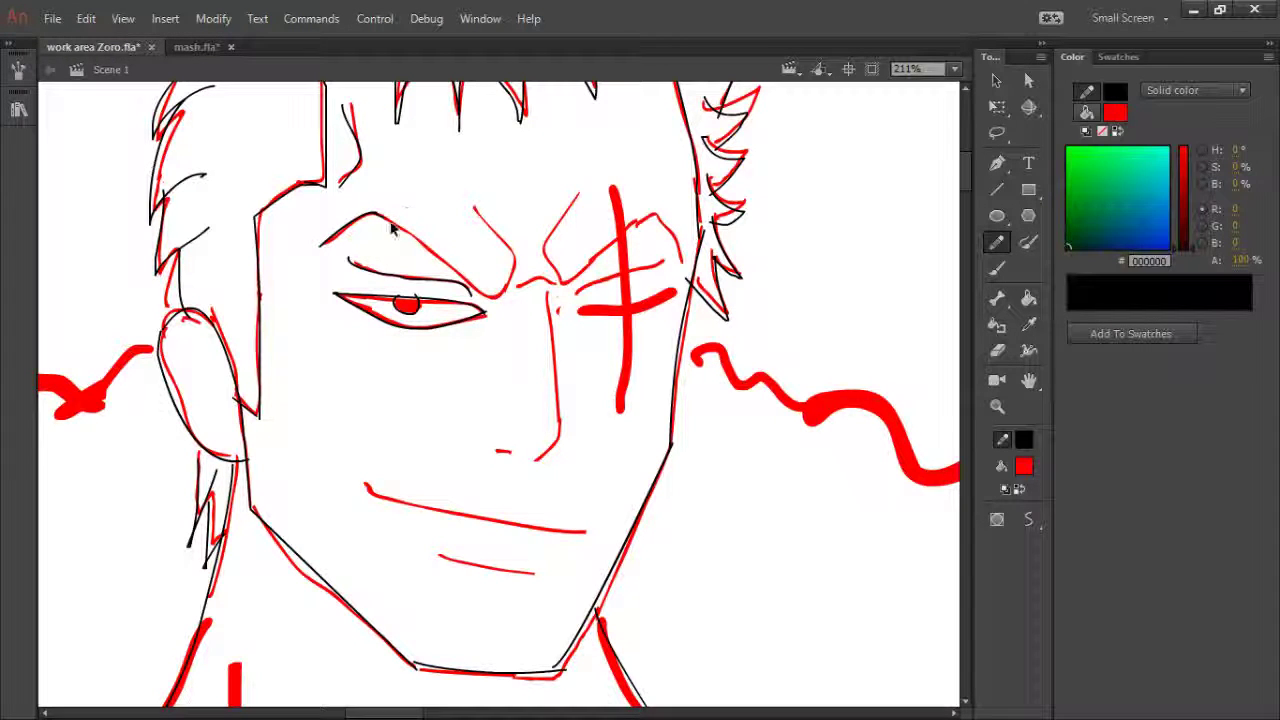
{"action": "mouse_move", "coordinate": [392, 228]}
{"action": "left_mouse_down"}
{"action": "mouse_move", "coordinate": [503, 305]}
{"action": "mouse_move", "coordinate": [511, 288]}
{"action": "left_mouse_up"}
{"action": "left_click_drag", "start_coordinate": [430, 245], "coordinate": [494, 291]}
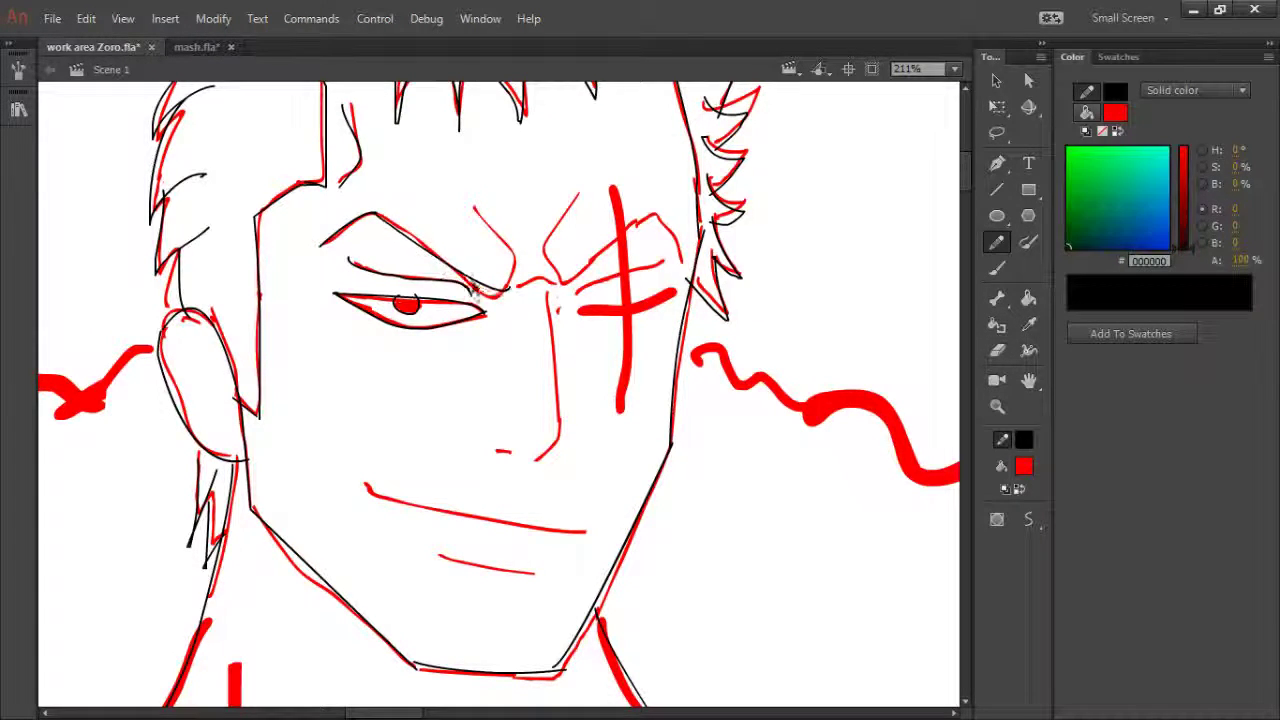
{"action": "key", "text": "ctrl+z"}
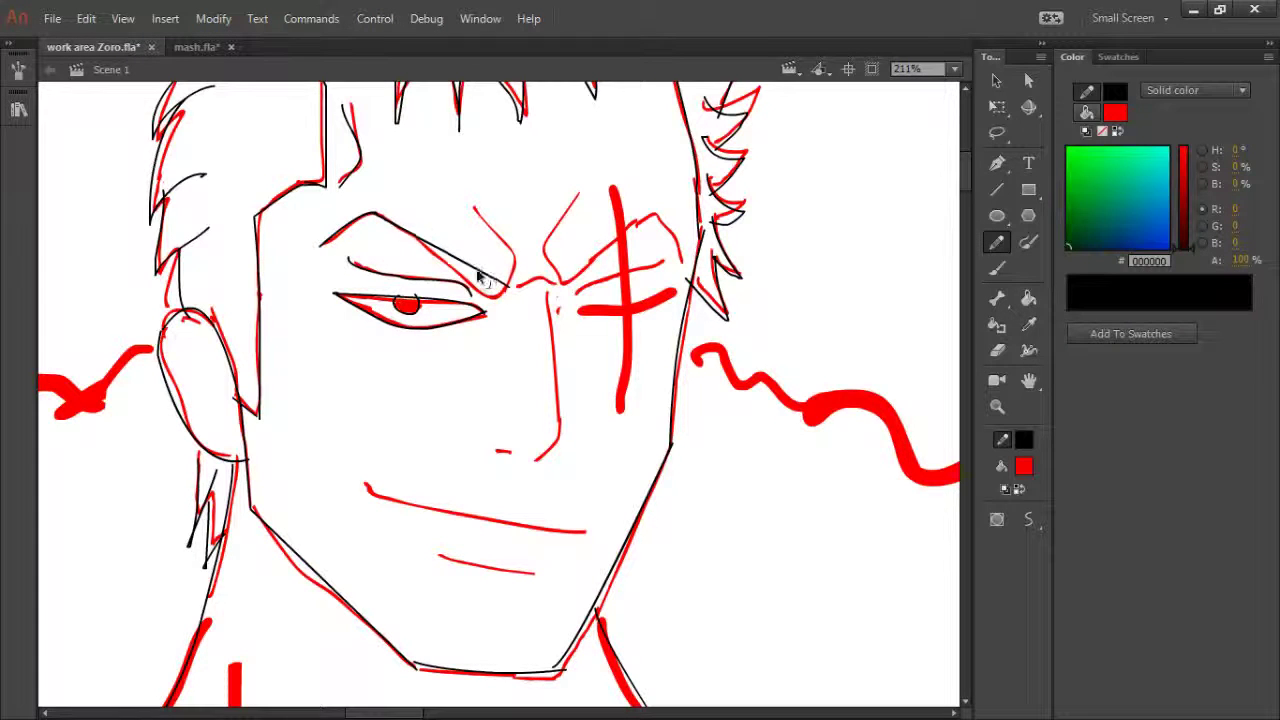
{"action": "left_click_drag", "start_coordinate": [462, 270], "coordinate": [459, 266]}
{"action": "key", "text": "ctrl+z"}
{"action": "key", "text": "ctrl+z"}
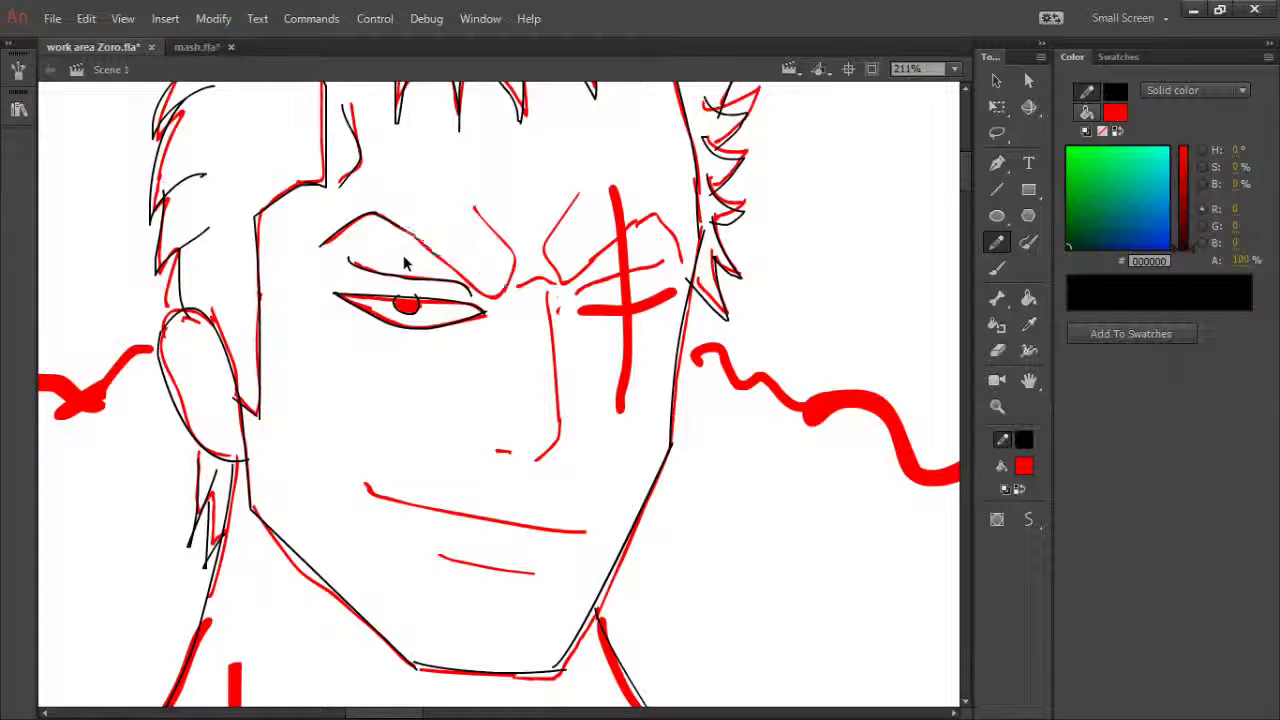
{"action": "mouse_move", "coordinate": [384, 223]}
{"action": "left_mouse_down"}
{"action": "mouse_move", "coordinate": [475, 296]}
{"action": "mouse_move", "coordinate": [482, 282]}
{"action": "mouse_move", "coordinate": [501, 293]}
{"action": "mouse_move", "coordinate": [490, 308]}
{"action": "mouse_move", "coordinate": [517, 258]}
{"action": "left_mouse_up"}
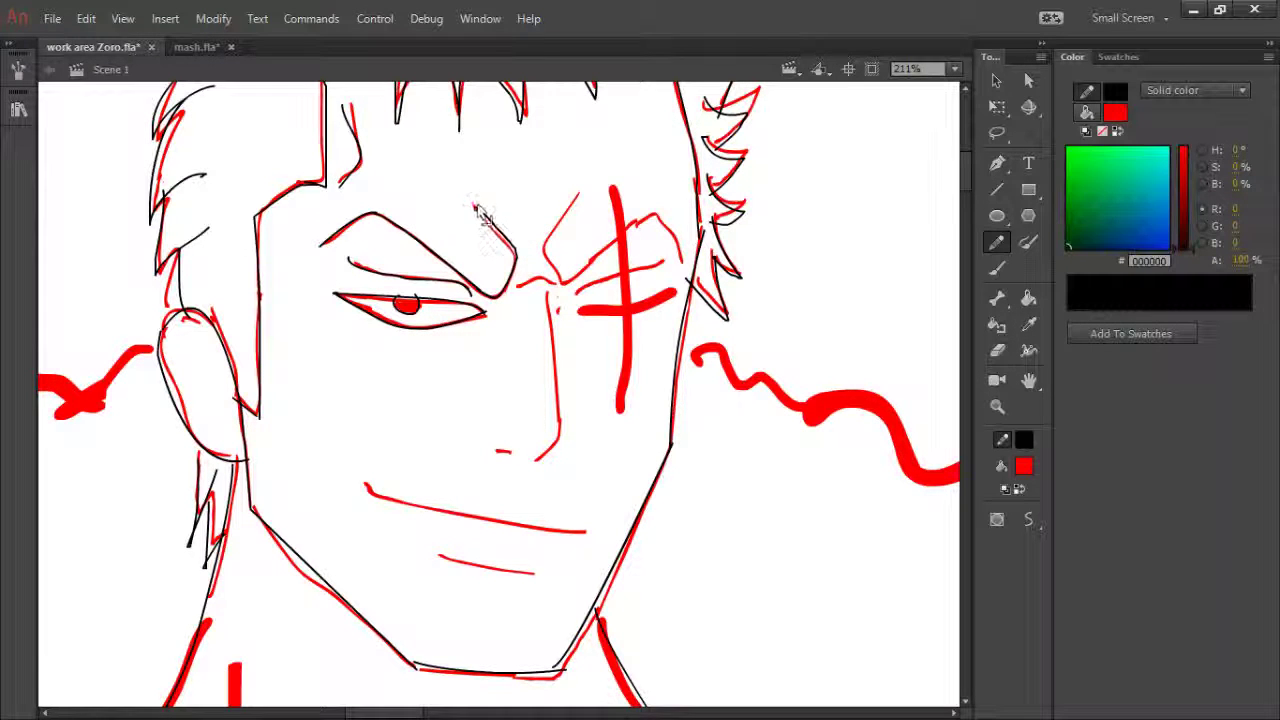
- Trace the slanted frown line at the inner end of the open eye's brow in black
{"action": "left_click_drag", "start_coordinate": [474, 205], "coordinate": [504, 246]}
{"action": "key", "text": "ctrl+z"}
{"action": "left_click_drag", "start_coordinate": [474, 205], "coordinate": [515, 250]}
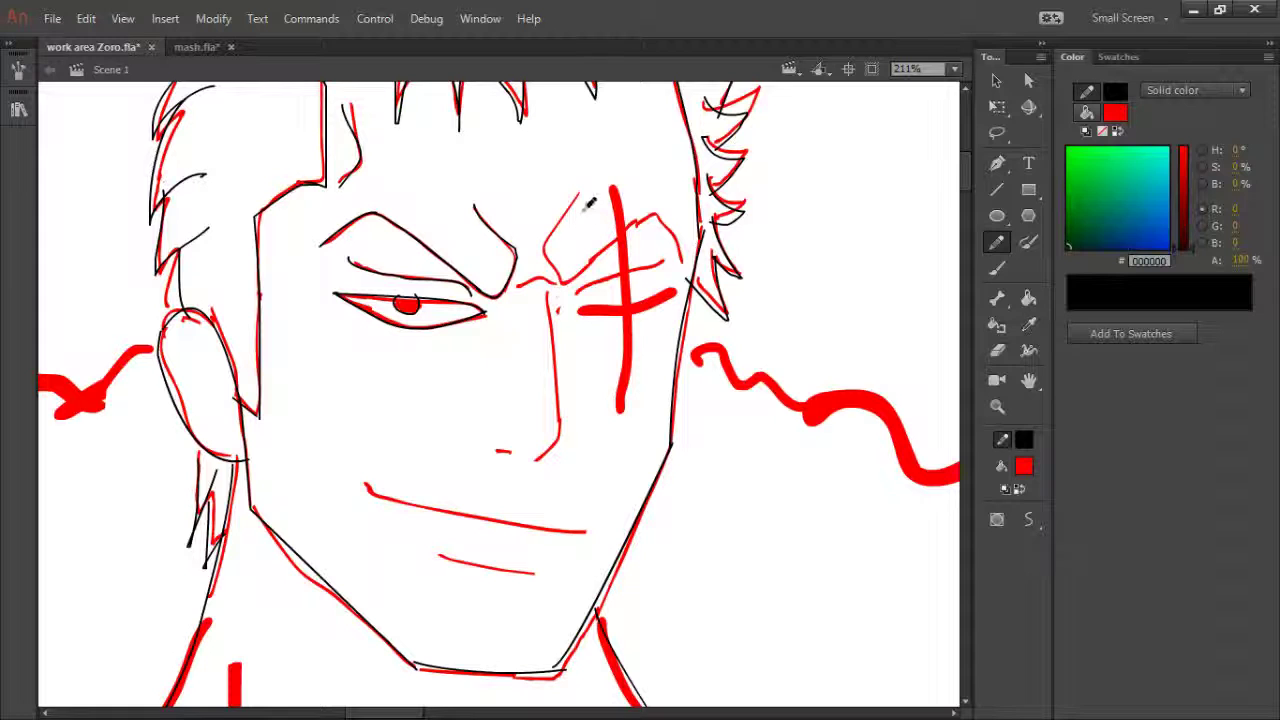
- Trace the frown line and the peaked eyebrow above the scarred eye in black, down to its outer end
{"action": "left_click_drag", "start_coordinate": [585, 190], "coordinate": [546, 256]}
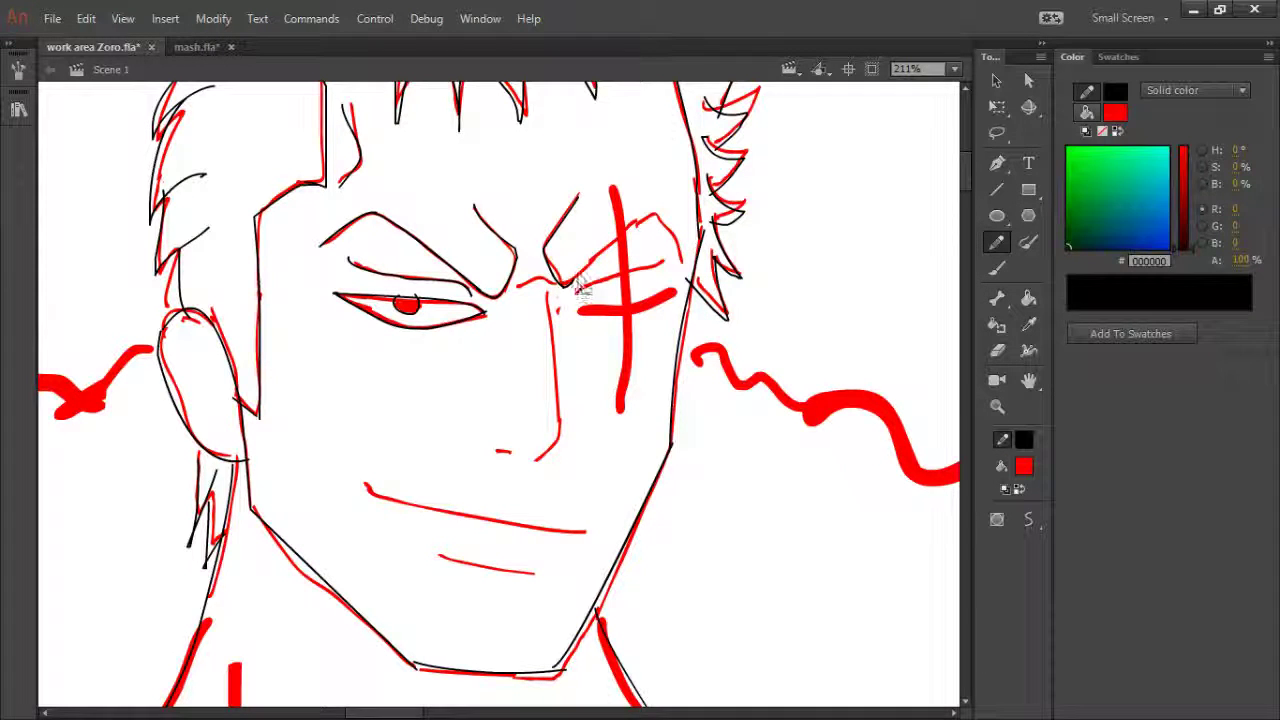
{"action": "left_click_drag", "start_coordinate": [580, 270], "coordinate": [658, 220]}
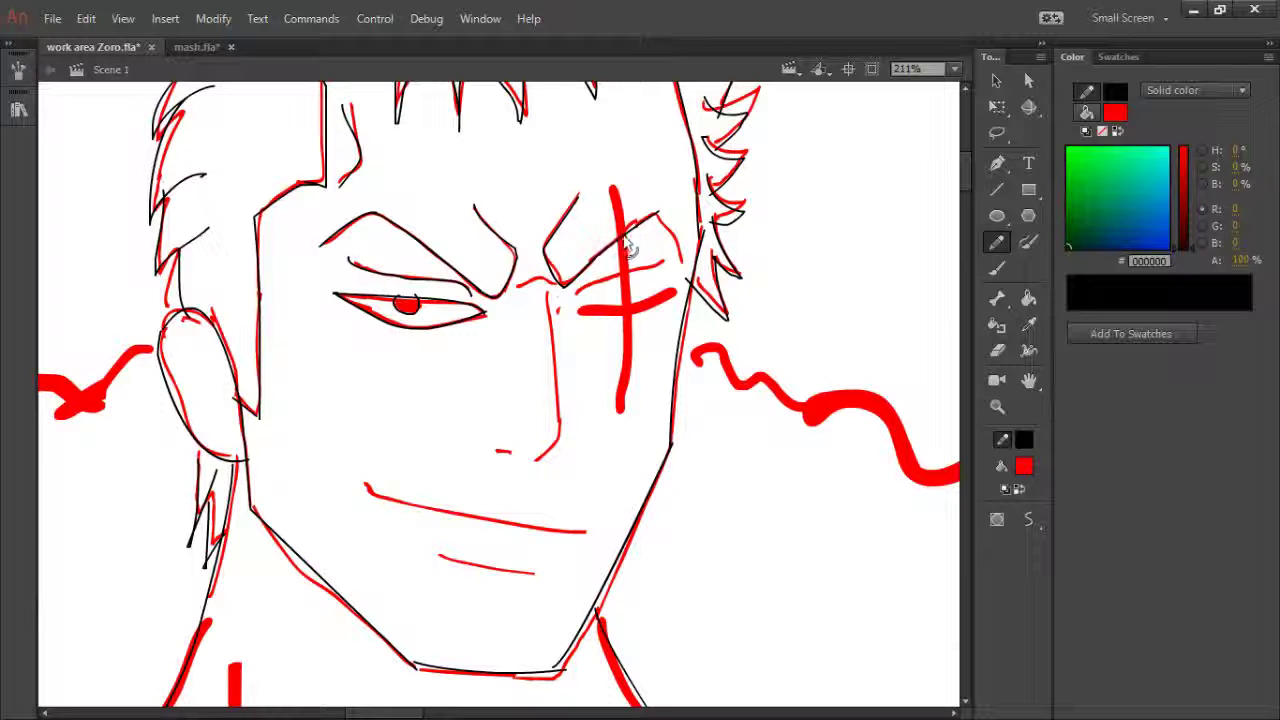
{"action": "left_click_drag", "start_coordinate": [660, 212], "coordinate": [687, 273]}
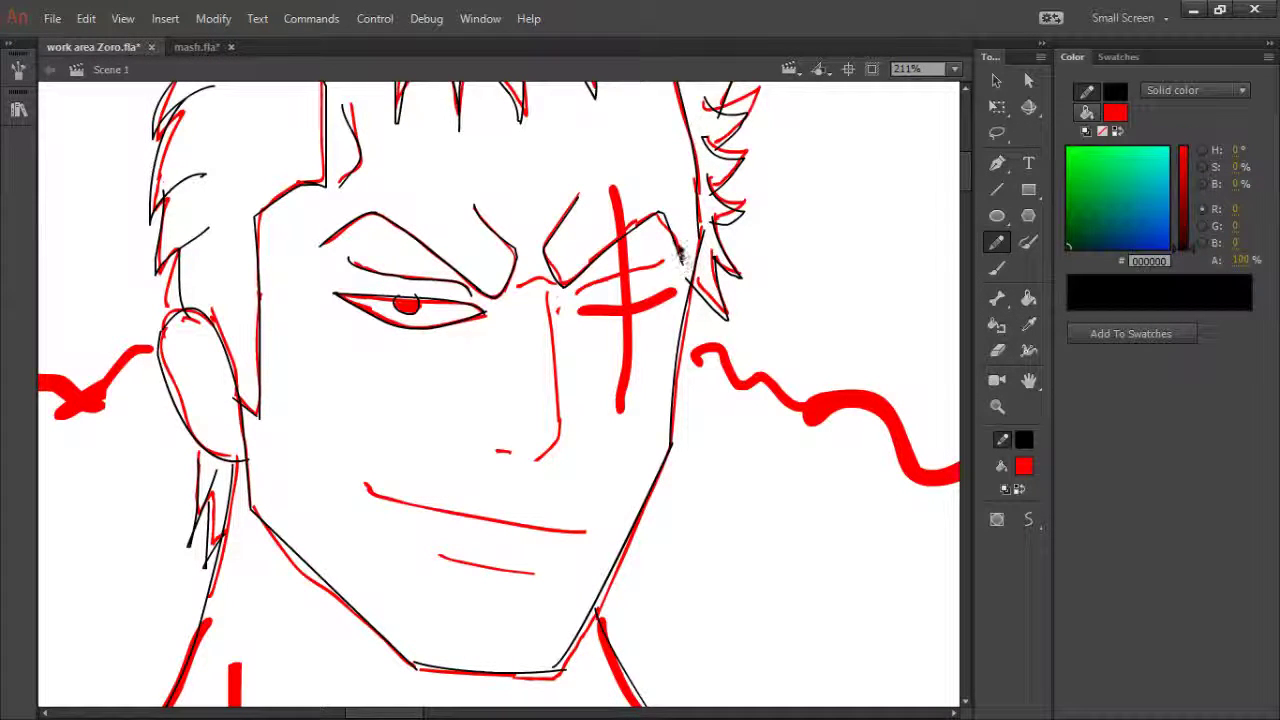
{"action": "left_click_drag", "start_coordinate": [681, 234], "coordinate": [678, 236]}
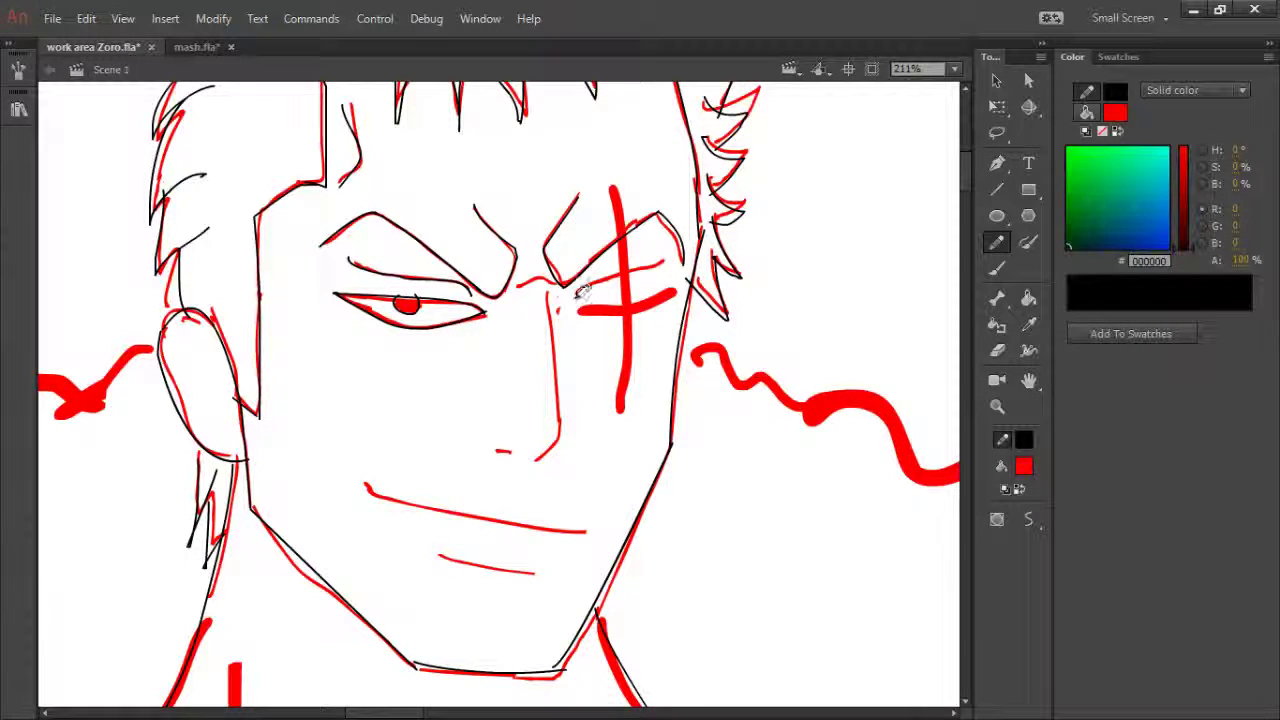
- Trace the closed eye's crease and lid, and outline the long vertical scar crossing it in black
{"action": "mouse_move", "coordinate": [622, 281]}
{"action": "left_mouse_down"}
{"action": "mouse_move", "coordinate": [664, 262]}
{"action": "mouse_move", "coordinate": [646, 271]}
{"action": "left_mouse_up"}
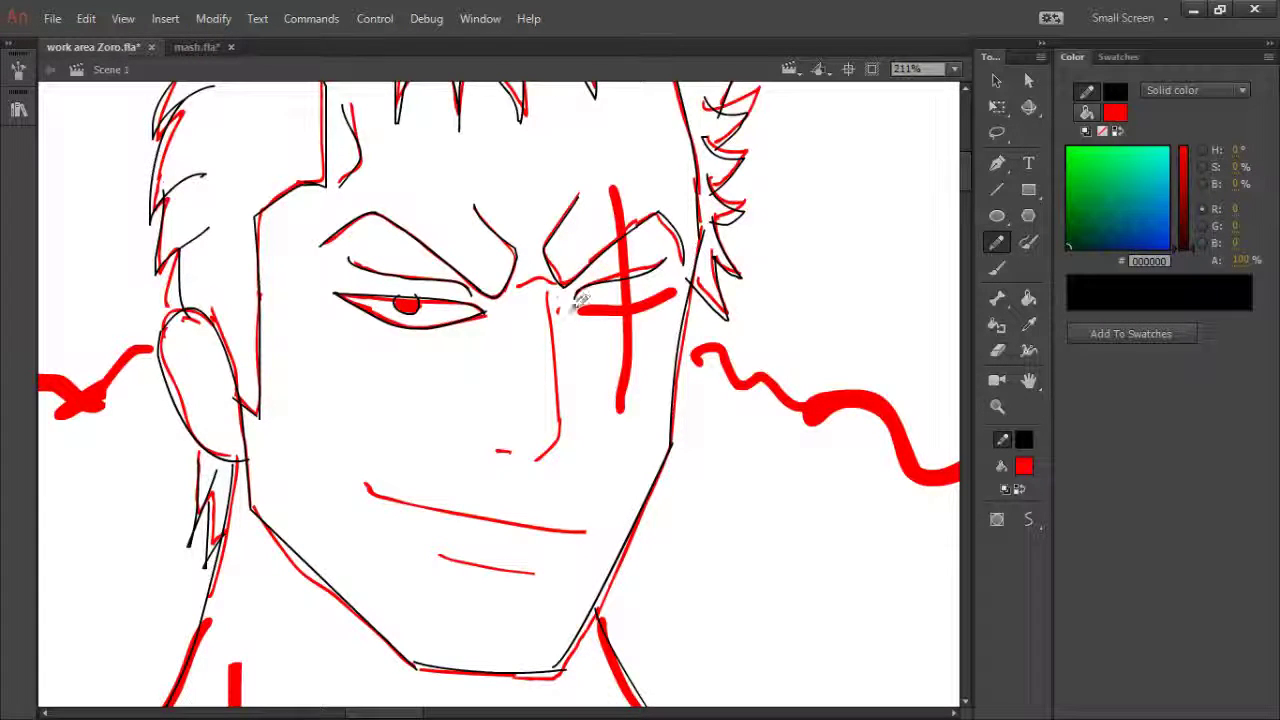
{"action": "mouse_move", "coordinate": [578, 308]}
{"action": "left_mouse_down"}
{"action": "mouse_move", "coordinate": [676, 293]}
{"action": "mouse_move", "coordinate": [634, 309]}
{"action": "left_mouse_up"}
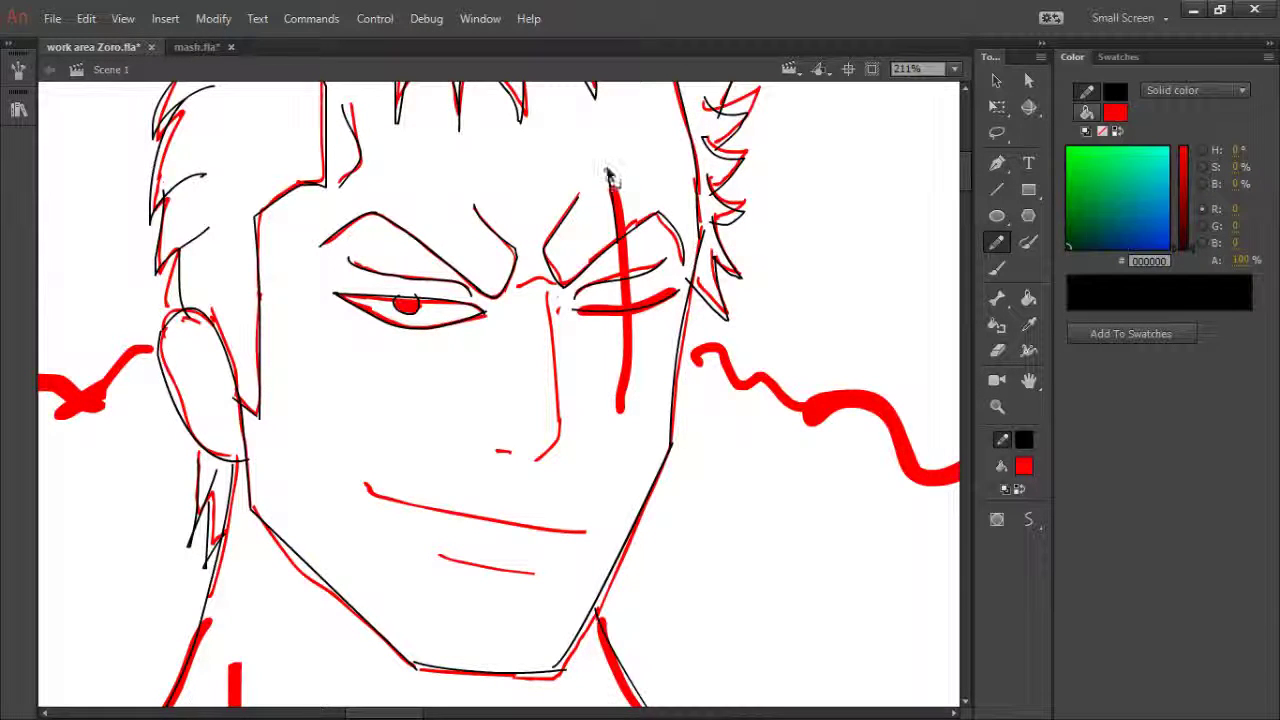
{"action": "left_click_drag", "start_coordinate": [607, 168], "coordinate": [622, 222]}
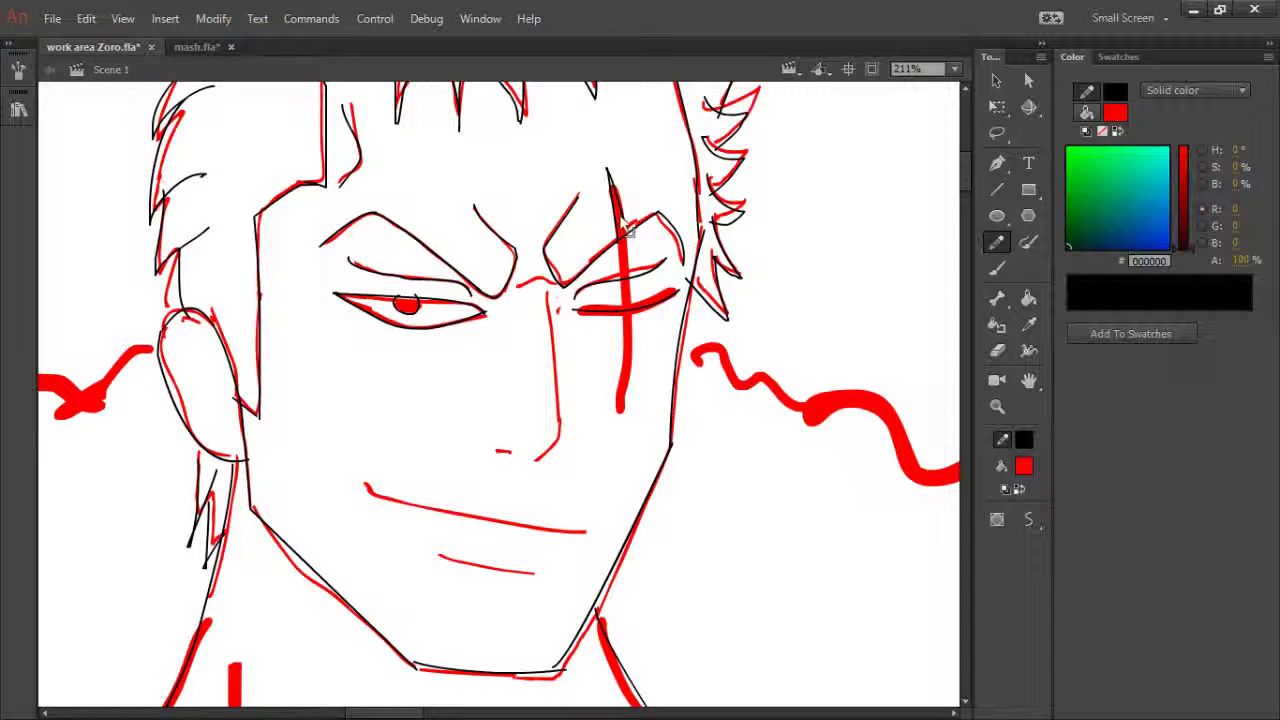
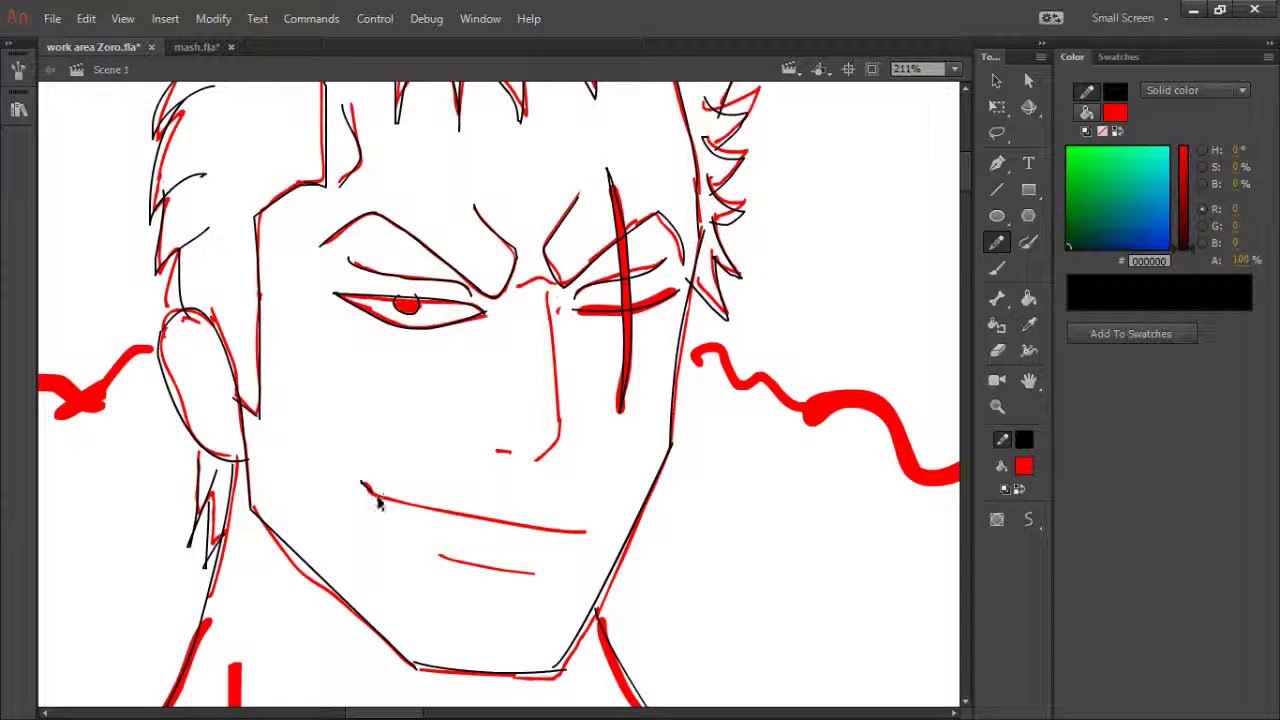
- Trace the smirking mouth line, following its curved corner, and the short lower-lip line beneath it in black
{"action": "left_click_drag", "start_coordinate": [362, 483], "coordinate": [414, 500]}
{"action": "left_click_drag", "start_coordinate": [414, 500], "coordinate": [585, 532]}
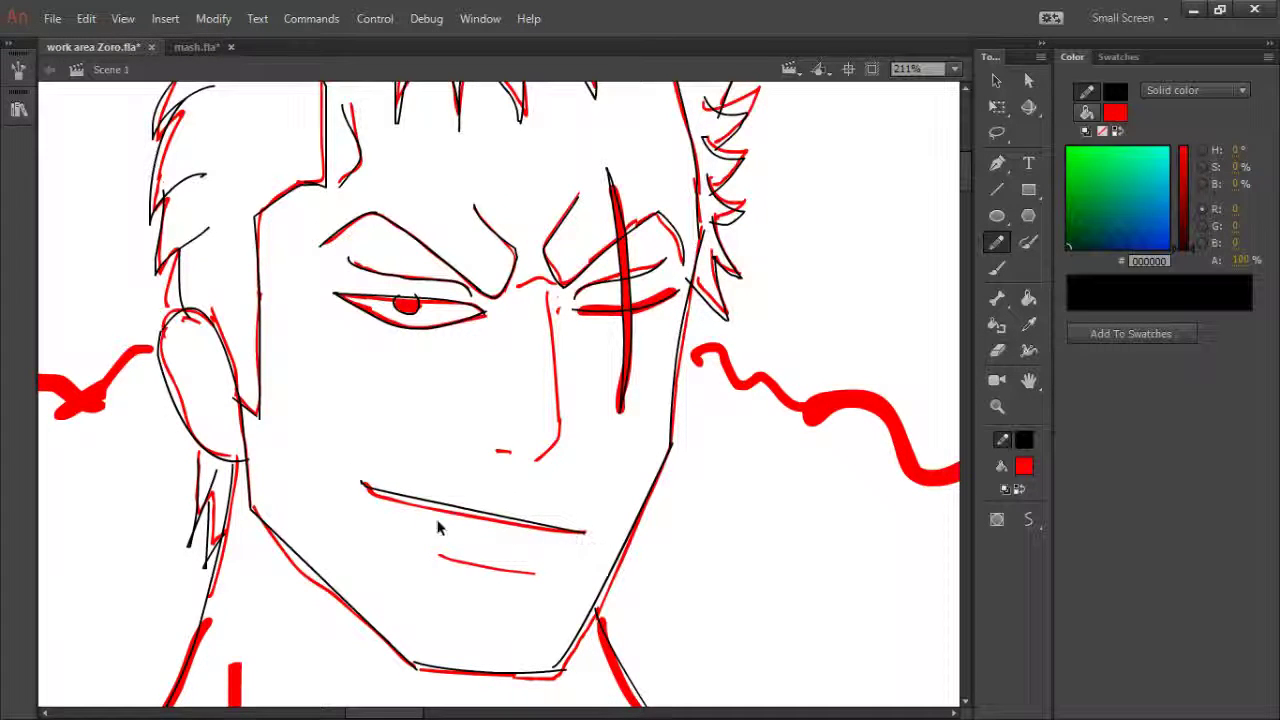
{"action": "key", "text": "ctrl+z"}
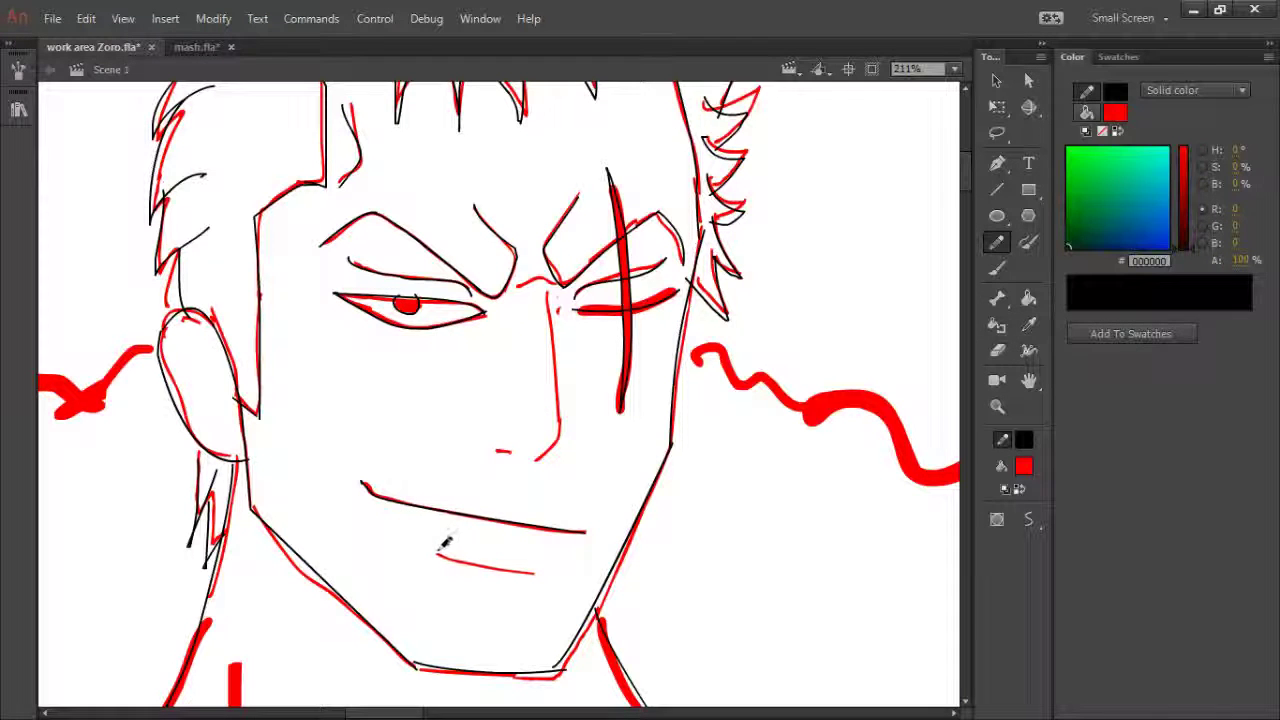
{"action": "left_click_drag", "start_coordinate": [434, 551], "coordinate": [450, 558]}
{"action": "left_click_drag", "start_coordinate": [450, 563], "coordinate": [535, 572]}
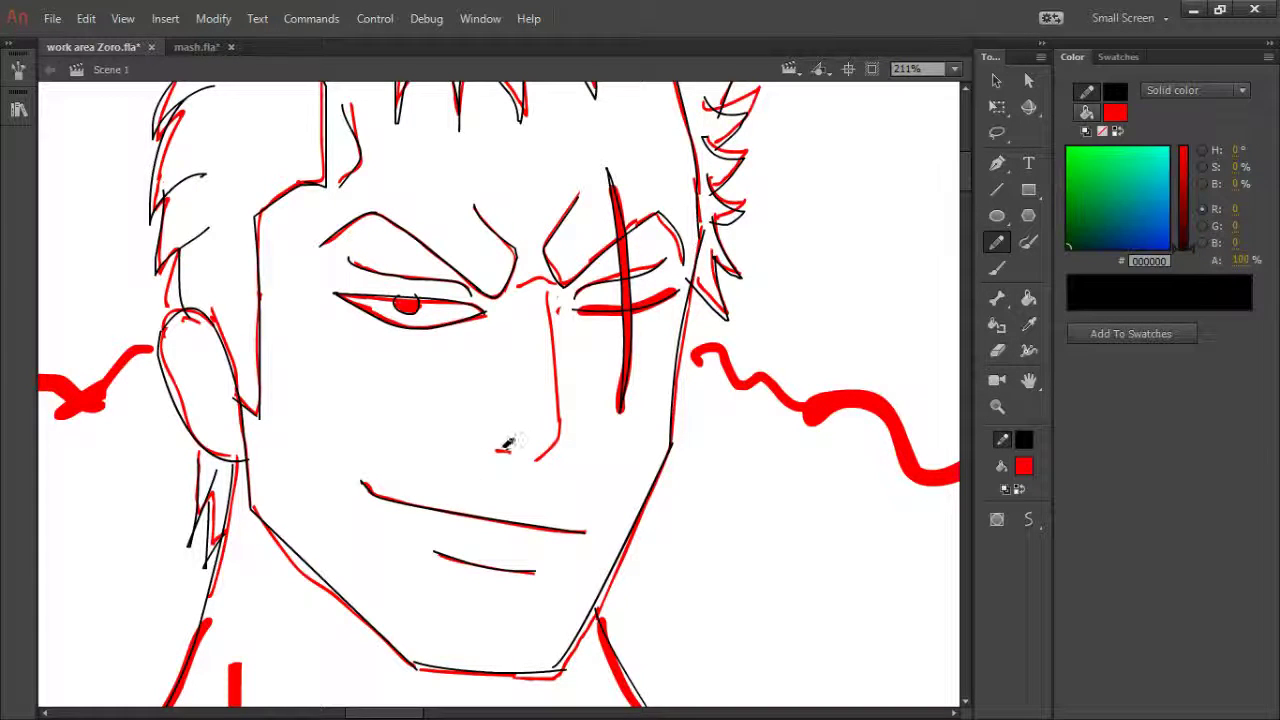
- Trace the nostril, the wrinkle between the brows, and the nose bridge down to its curved tip with the black pencil
{"action": "left_click_drag", "start_coordinate": [495, 452], "coordinate": [509, 451]}
{"action": "left_click_drag", "start_coordinate": [520, 292], "coordinate": [556, 287]}
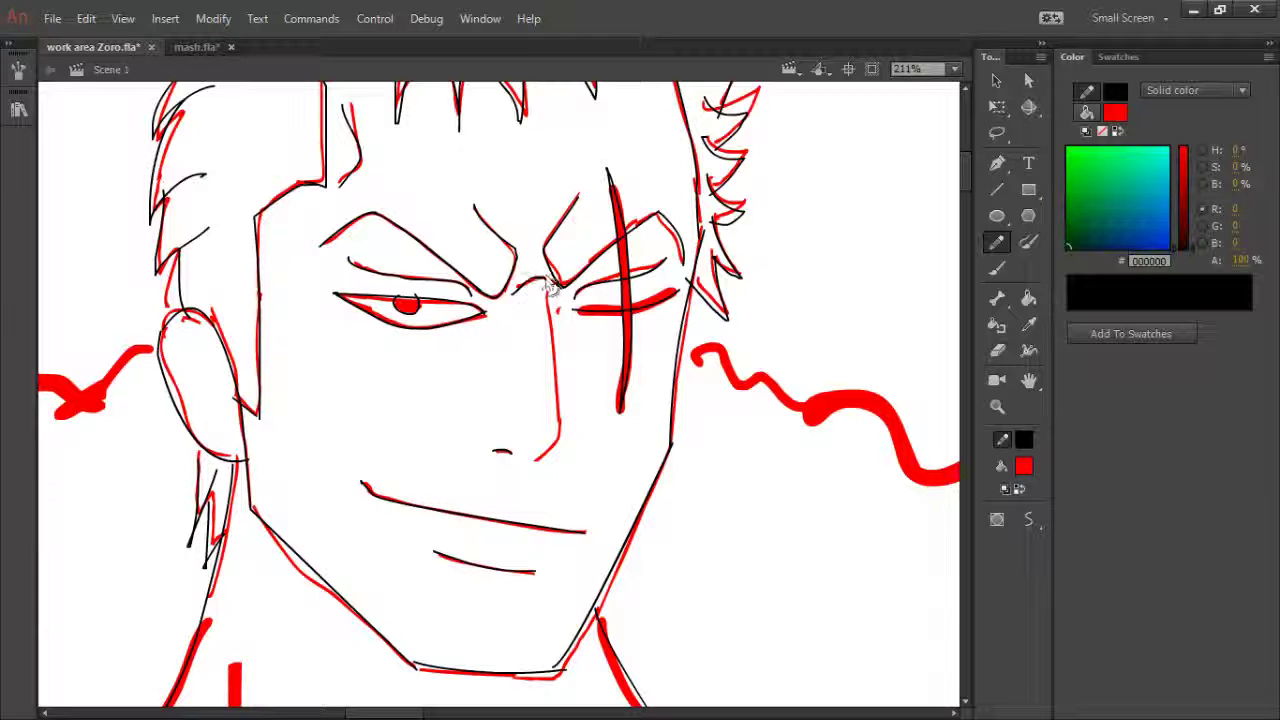
{"action": "mouse_move", "coordinate": [547, 281]}
{"action": "left_mouse_down"}
{"action": "mouse_move", "coordinate": [562, 287]}
{"action": "mouse_move", "coordinate": [560, 436]}
{"action": "left_mouse_up"}
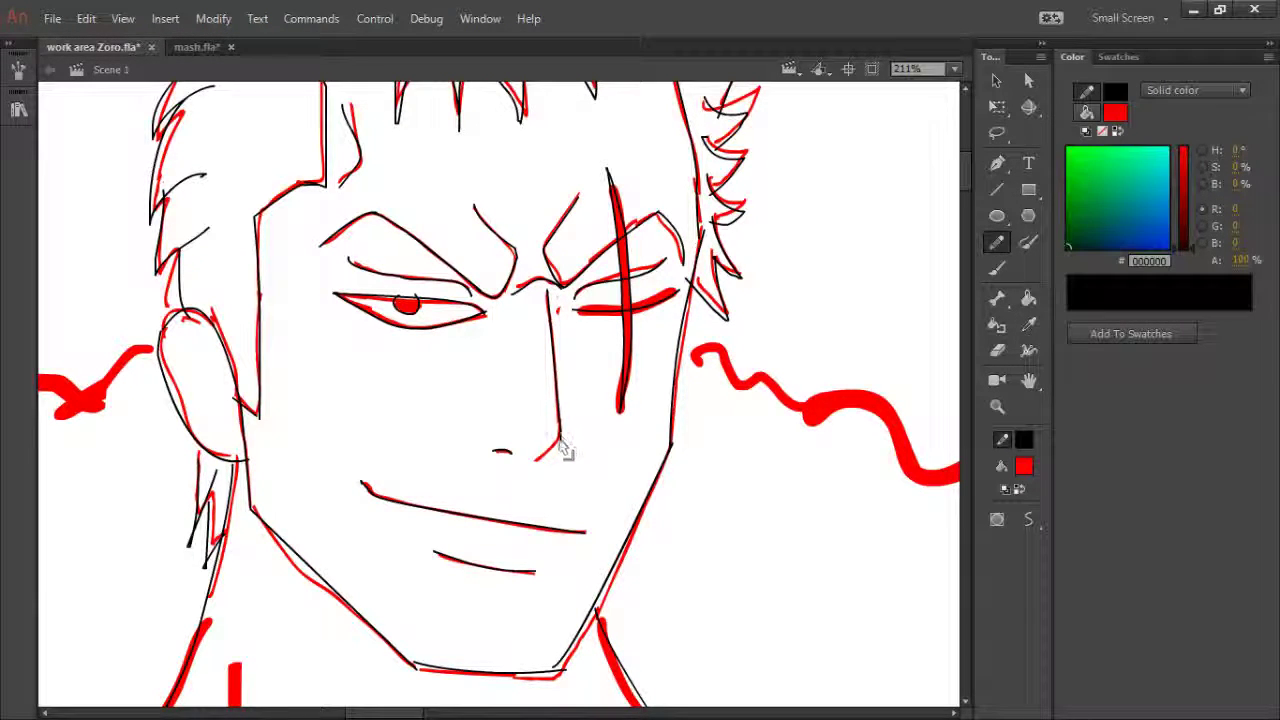
{"action": "left_click_drag", "start_coordinate": [548, 298], "coordinate": [537, 464]}
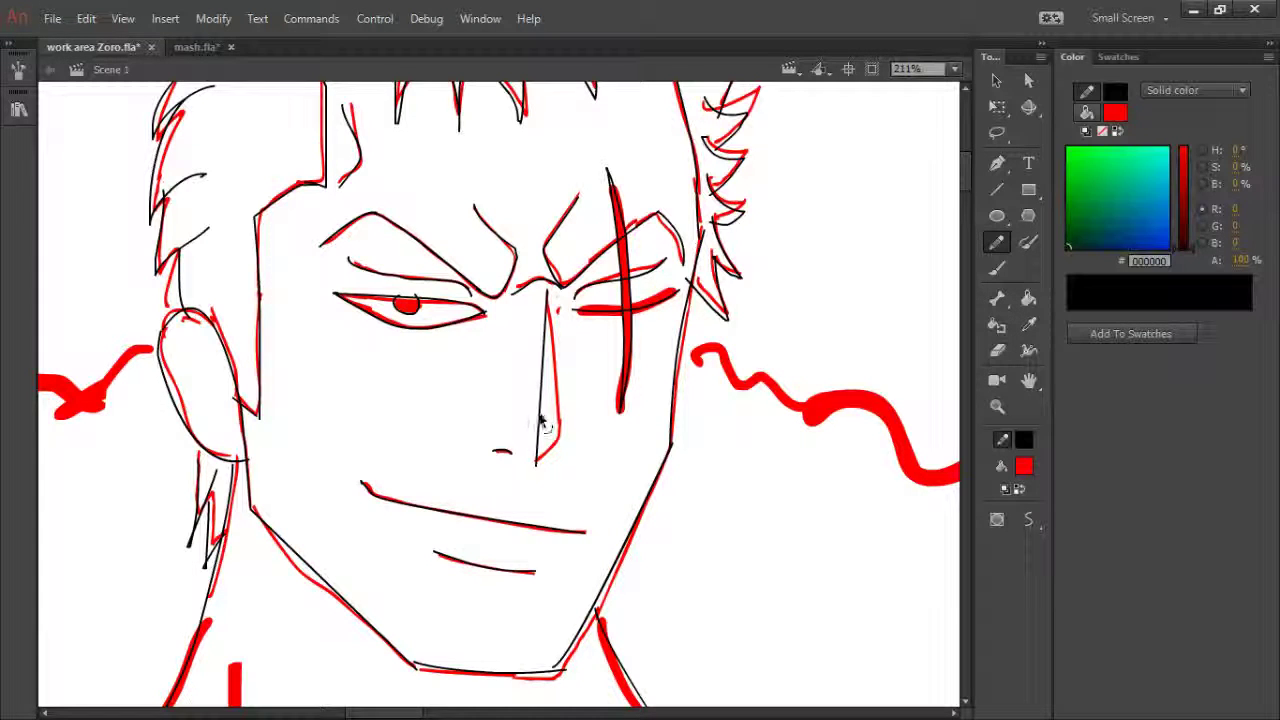
{"action": "key", "text": "ctrl+z"}
{"action": "mouse_move", "coordinate": [562, 464]}
{"action": "left_mouse_down"}
{"action": "mouse_move", "coordinate": [576, 468]}
{"action": "mouse_move", "coordinate": [561, 464]}
{"action": "mouse_move", "coordinate": [561, 494]}
{"action": "mouse_move", "coordinate": [549, 457]}
{"action": "mouse_move", "coordinate": [560, 443]}
{"action": "left_mouse_up"}
{"action": "key", "text": "e"}
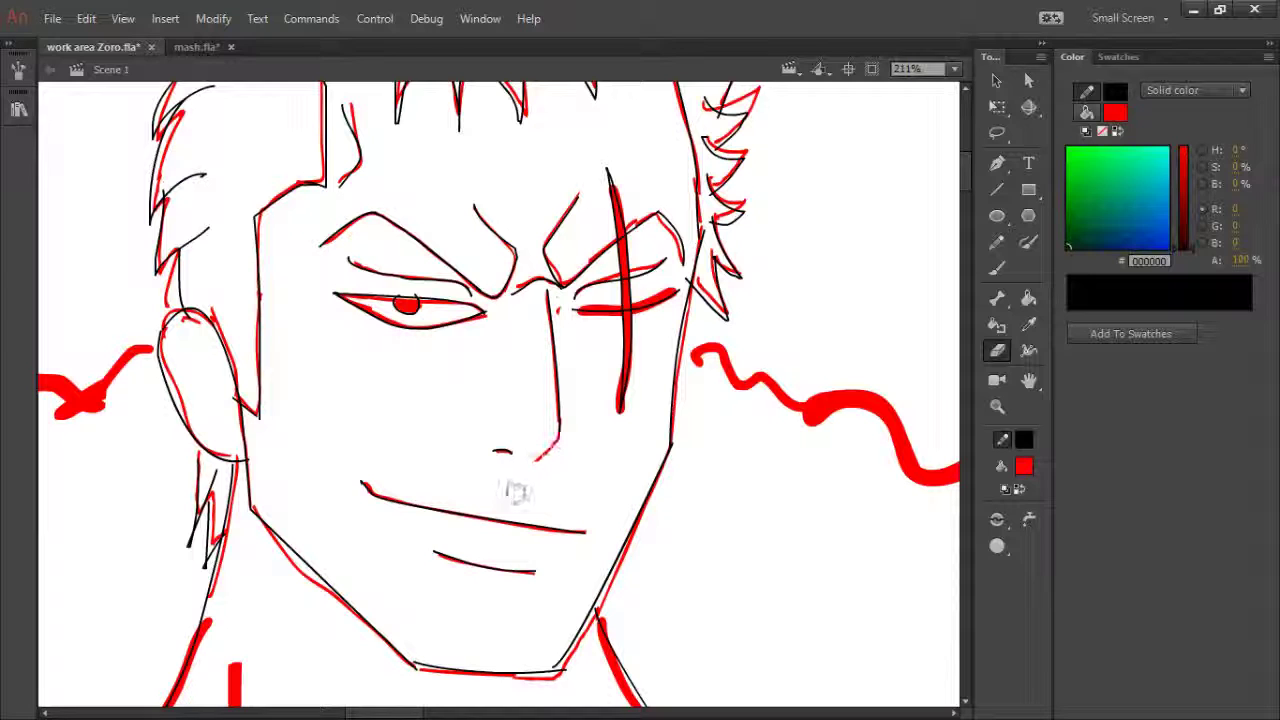
{"action": "key", "text": "b"}
{"action": "key", "text": "y"}
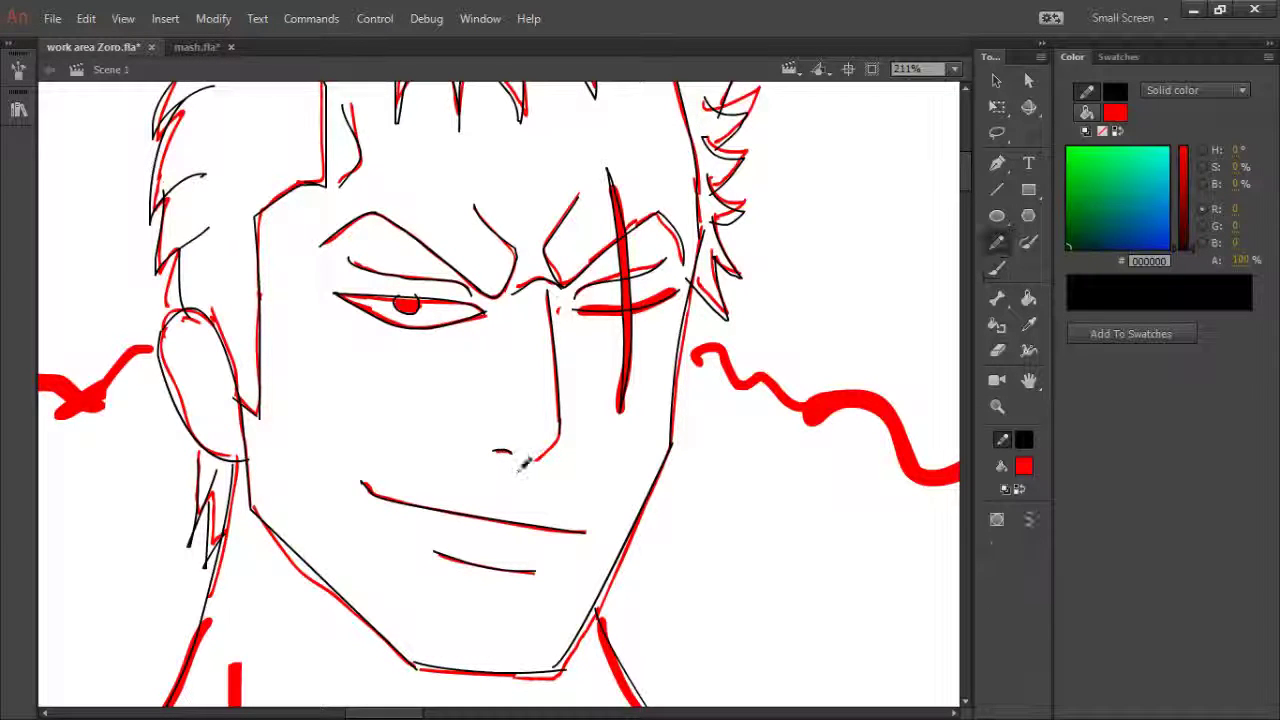
{"action": "left_click_drag", "start_coordinate": [565, 432], "coordinate": [530, 463]}
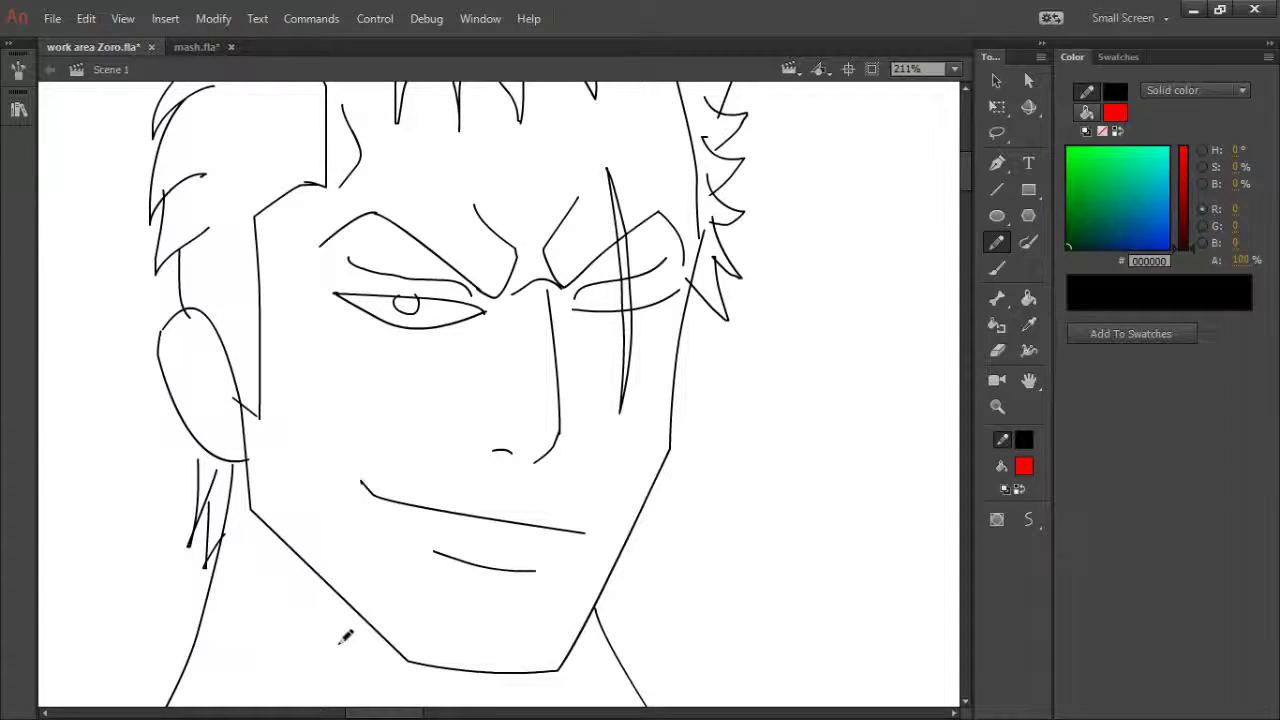
- Trace the fur collar beside the ear in black, from the neck over the shoulder and down its inner edge
{"action": "key", "text": "ctrl+3"}
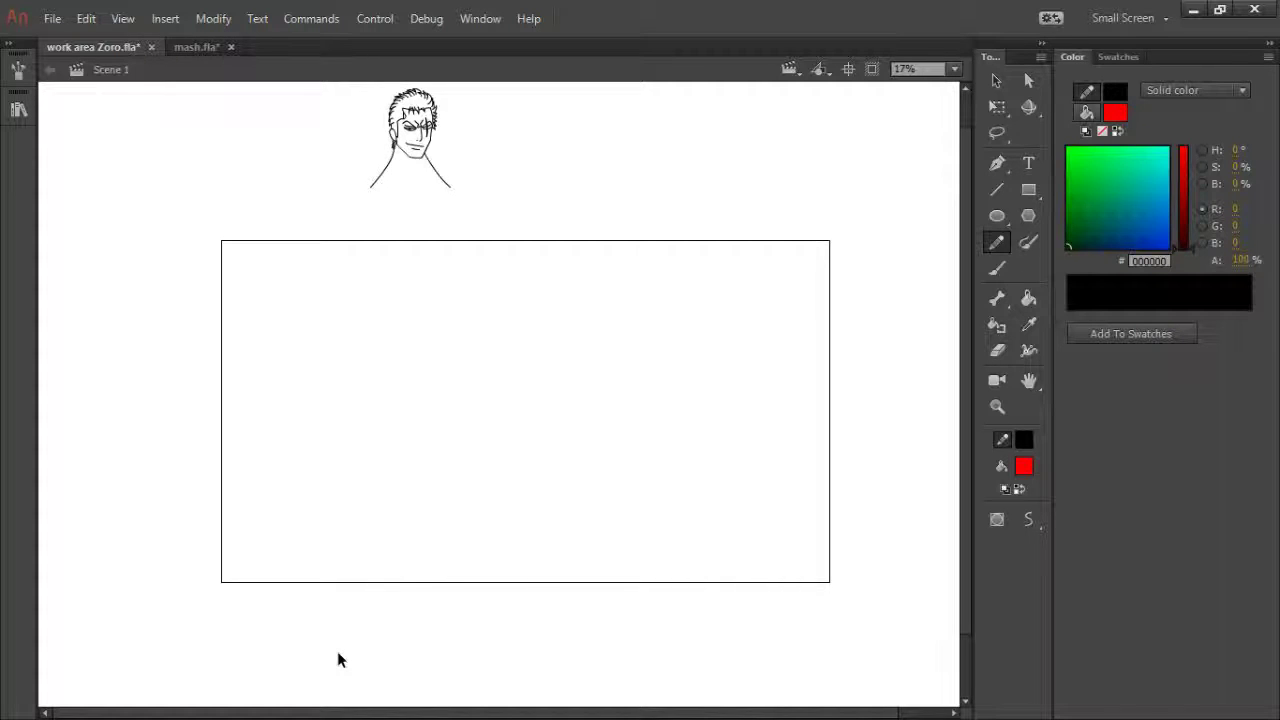
{"action": "left_click", "coordinate": [254, 126]}
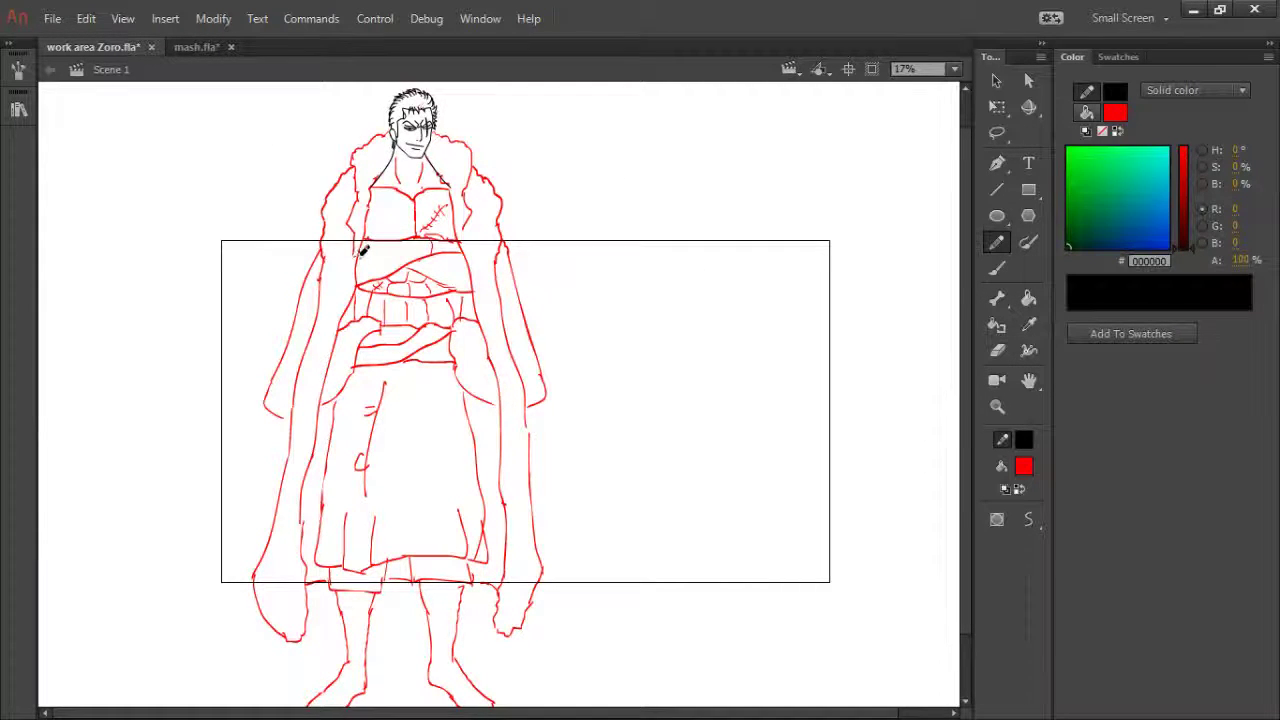
{"action": "key", "text": "z"}
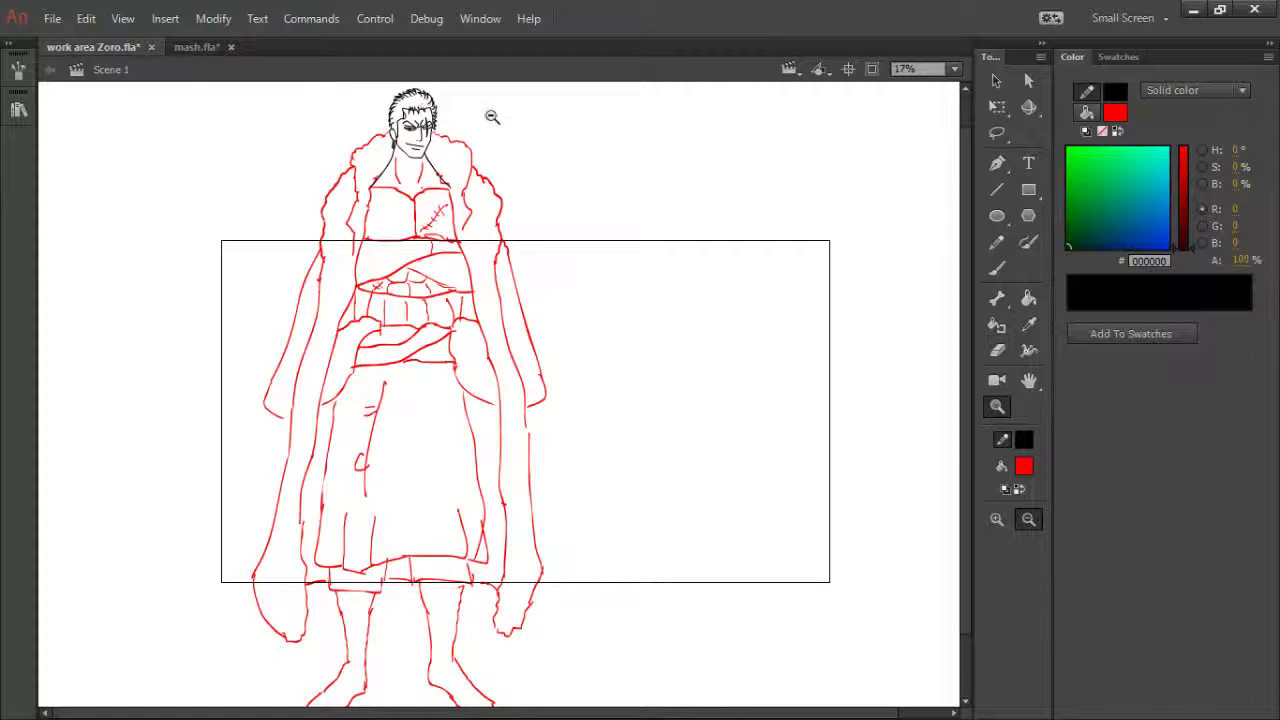
{"action": "left_click_drag", "start_coordinate": [578, 88], "coordinate": [290, 253]}
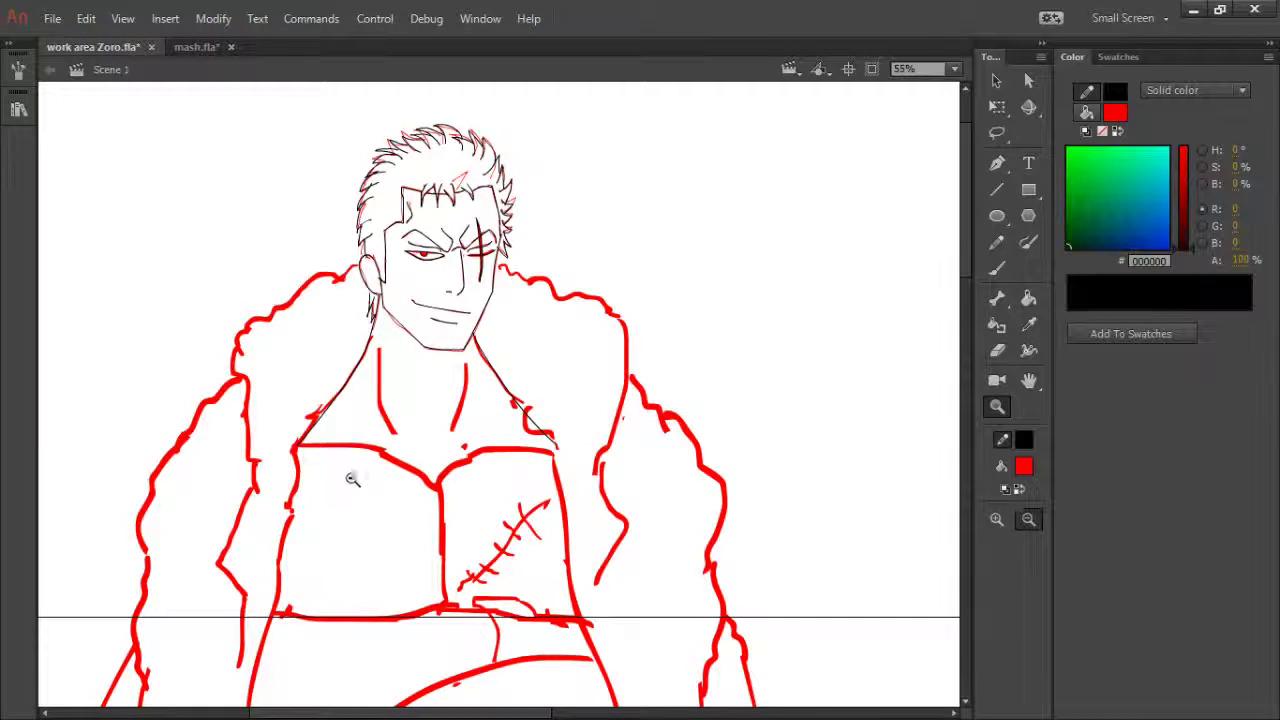
{"action": "key", "text": "y"}
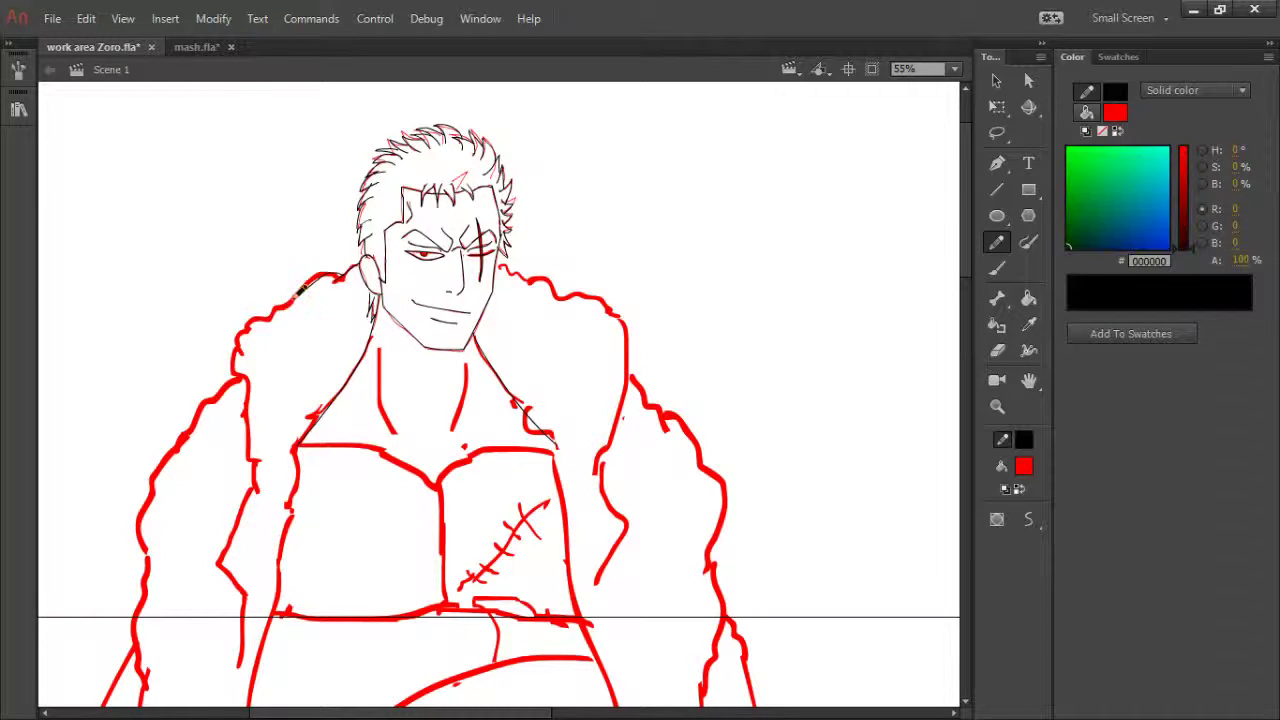
{"action": "mouse_move", "coordinate": [322, 276]}
{"action": "left_mouse_down"}
{"action": "mouse_move", "coordinate": [283, 313]}
{"action": "mouse_move", "coordinate": [287, 296]}
{"action": "mouse_move", "coordinate": [252, 328]}
{"action": "left_mouse_up"}
{"action": "mouse_move", "coordinate": [245, 342]}
{"action": "left_mouse_down"}
{"action": "mouse_move", "coordinate": [253, 386]}
{"action": "mouse_move", "coordinate": [252, 450]}
{"action": "mouse_move", "coordinate": [270, 444]}
{"action": "mouse_move", "coordinate": [256, 429]}
{"action": "mouse_move", "coordinate": [260, 492]}
{"action": "left_mouse_up"}
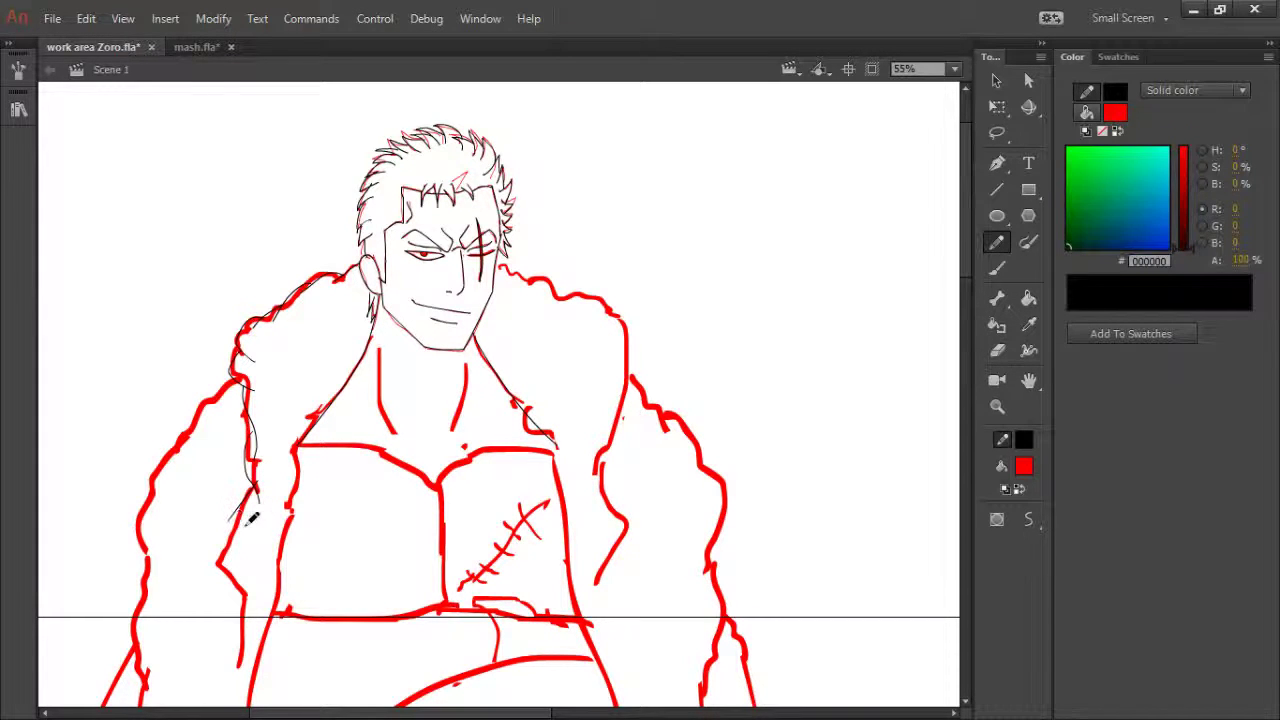
- Trace the angular coat edge below the fur collar in black, from its outward point down past the chest
{"action": "left_click_drag", "start_coordinate": [244, 506], "coordinate": [214, 562]}
{"action": "key", "text": "ctrl+z"}
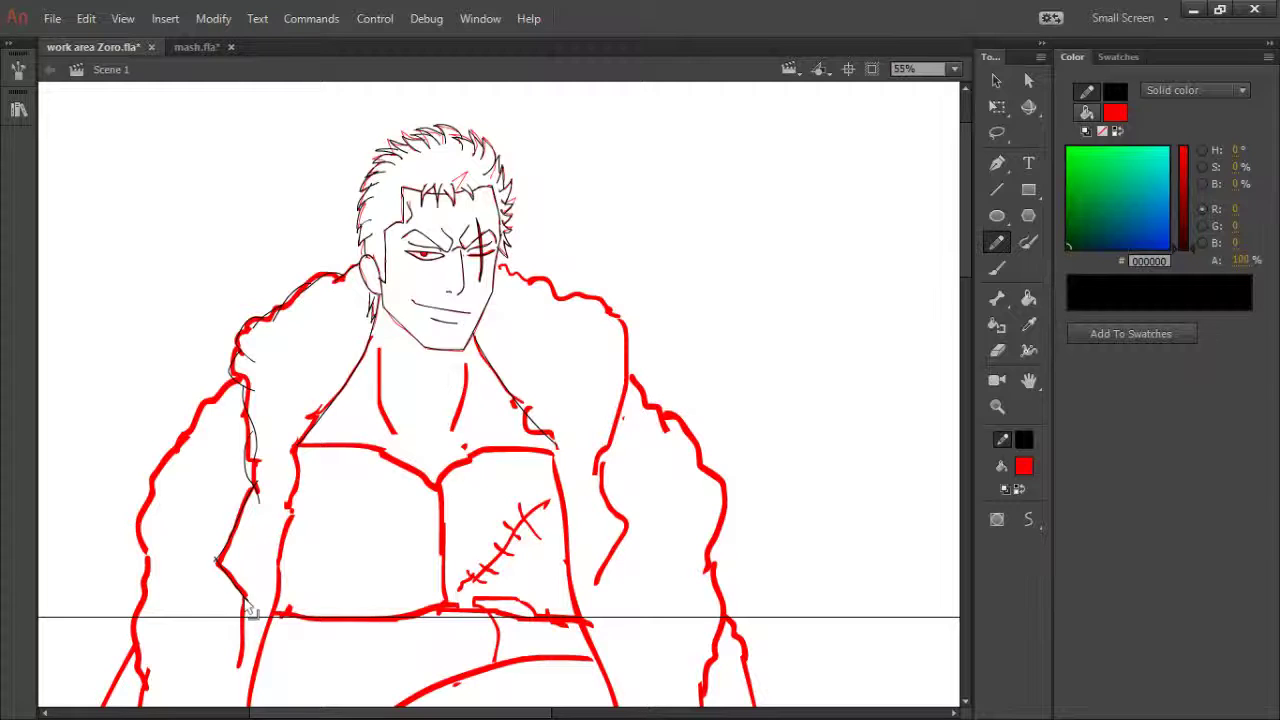
{"action": "left_click_drag", "start_coordinate": [255, 594], "coordinate": [234, 681]}
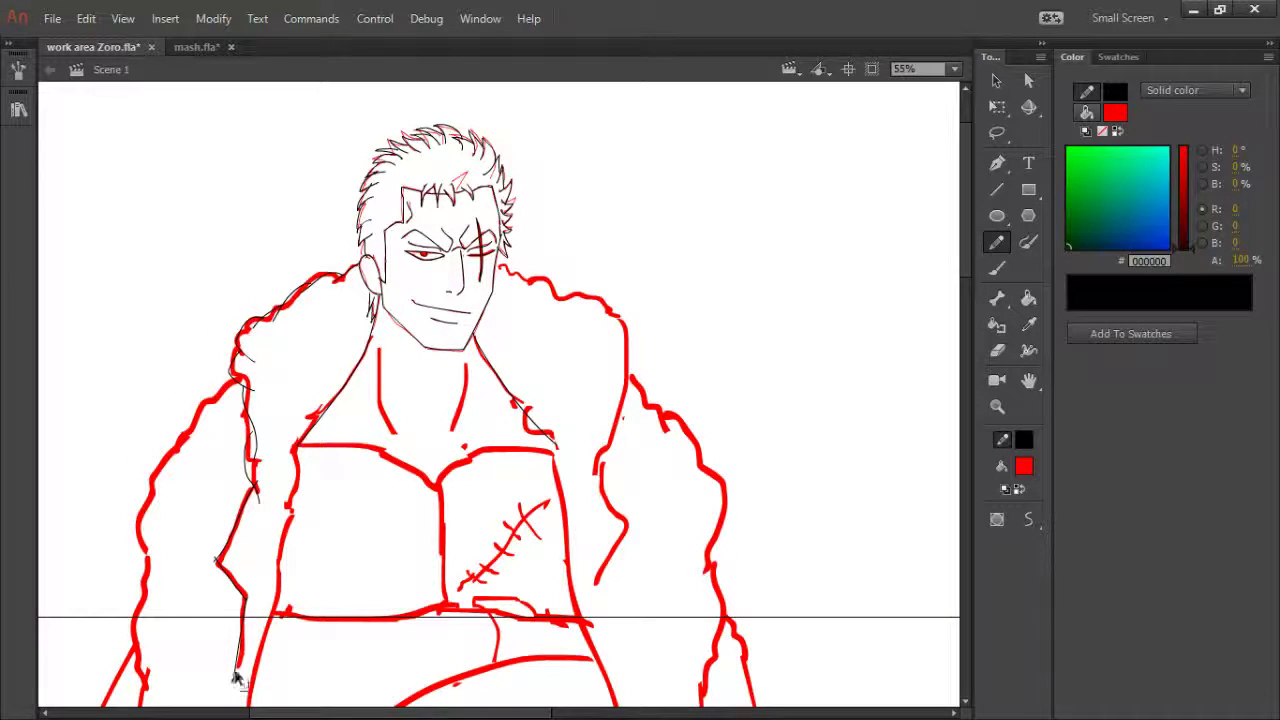
{"action": "left_click", "coordinate": [239, 646], "text": "ctrl"}
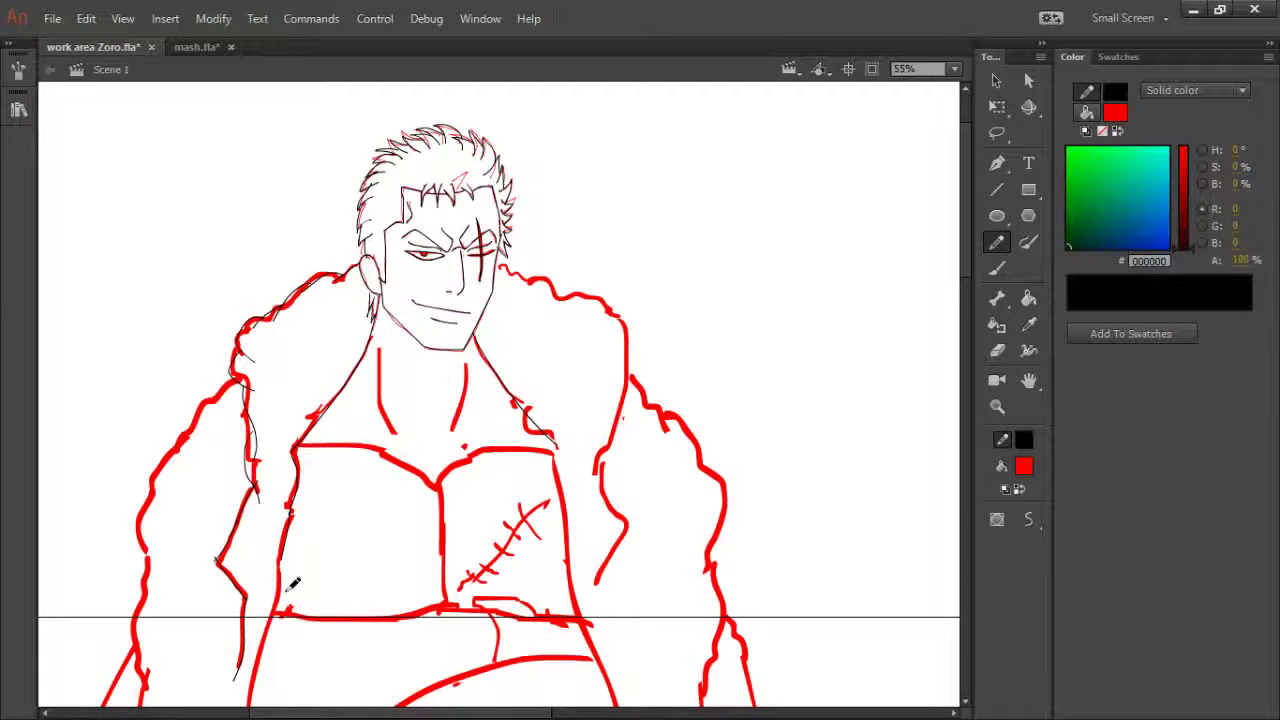
- Trace the fur collar on the scarred-eye side in black, from neck over shoulder, plus the angular coat edge below it
{"action": "key", "text": "space"}
{"action": "mouse_move", "coordinate": [306, 569]}
{"action": "left_mouse_down"}
{"action": "mouse_move", "coordinate": [329, 429]}
{"action": "mouse_move", "coordinate": [343, 423]}
{"action": "mouse_move", "coordinate": [400, 521]}
{"action": "mouse_move", "coordinate": [399, 548]}
{"action": "left_mouse_up"}
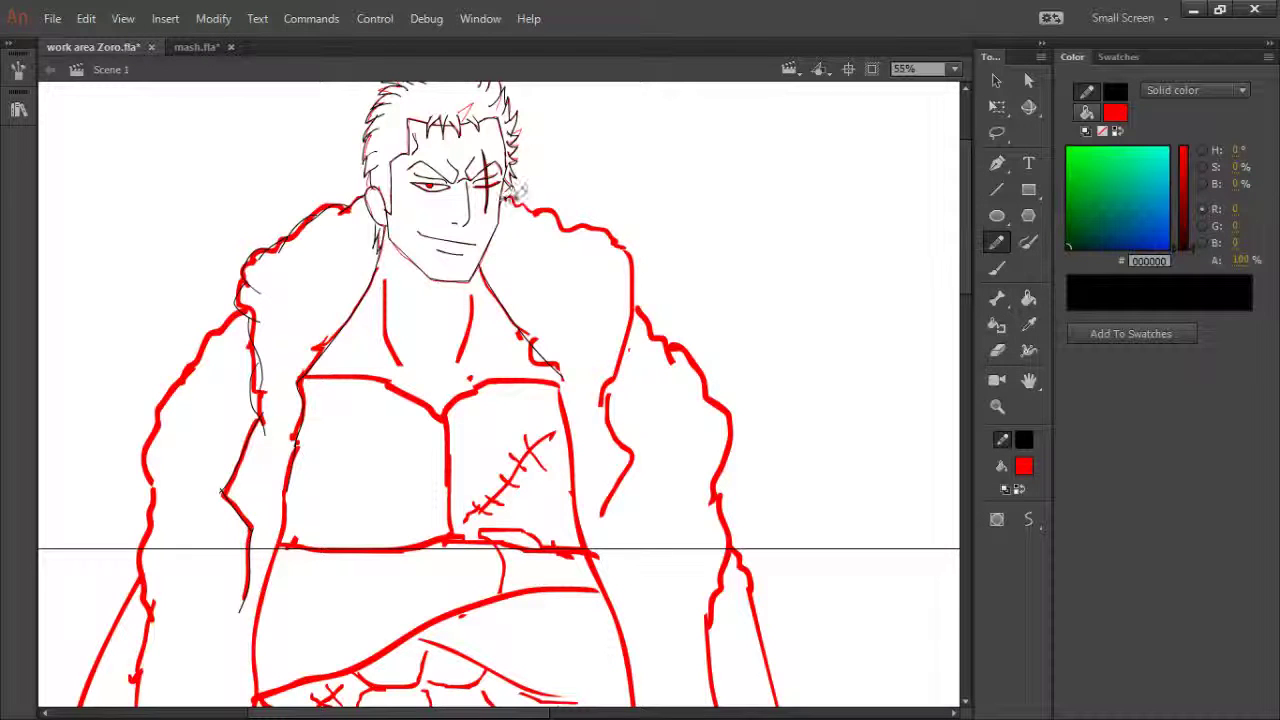
{"action": "mouse_move", "coordinate": [505, 198]}
{"action": "left_mouse_down"}
{"action": "mouse_move", "coordinate": [566, 228]}
{"action": "mouse_move", "coordinate": [611, 228]}
{"action": "mouse_move", "coordinate": [621, 257]}
{"action": "mouse_move", "coordinate": [628, 246]}
{"action": "mouse_move", "coordinate": [629, 293]}
{"action": "mouse_move", "coordinate": [606, 318]}
{"action": "mouse_move", "coordinate": [636, 313]}
{"action": "mouse_move", "coordinate": [629, 291]}
{"action": "mouse_move", "coordinate": [641, 302]}
{"action": "mouse_move", "coordinate": [608, 386]}
{"action": "left_mouse_up"}
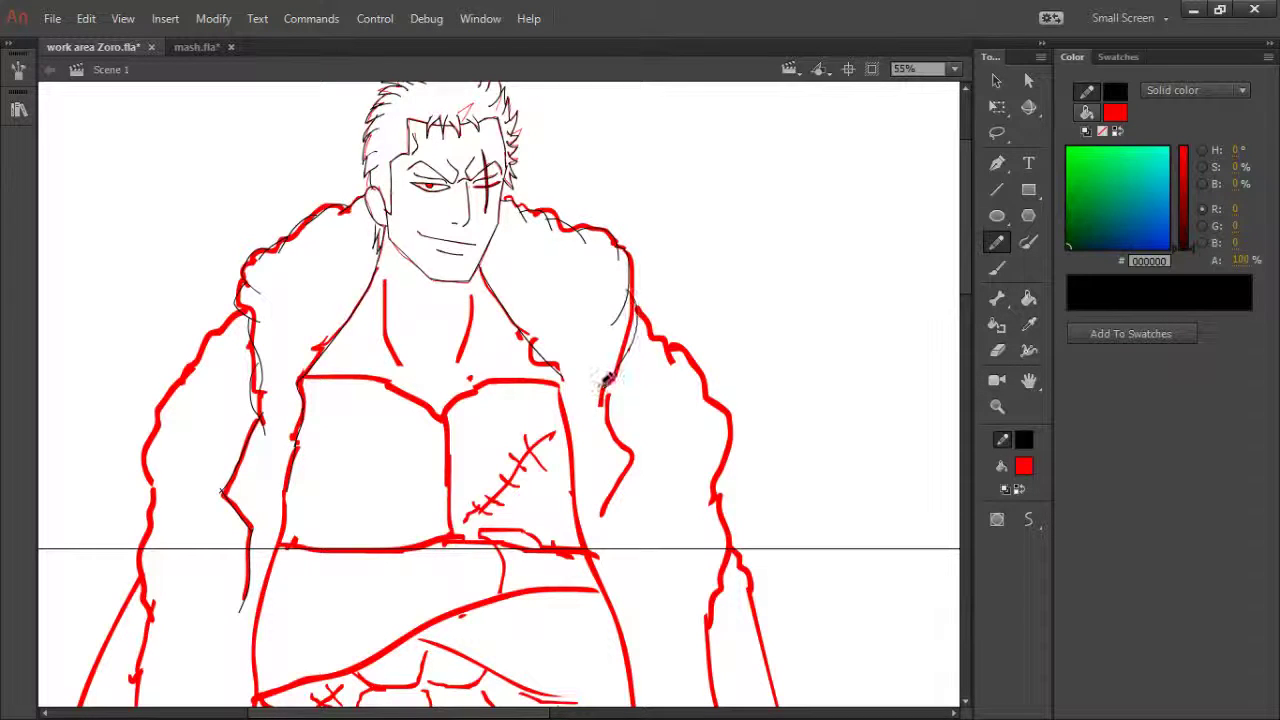
{"action": "key", "text": "ctrl+z"}
{"action": "left_click_drag", "start_coordinate": [630, 288], "coordinate": [613, 414]}
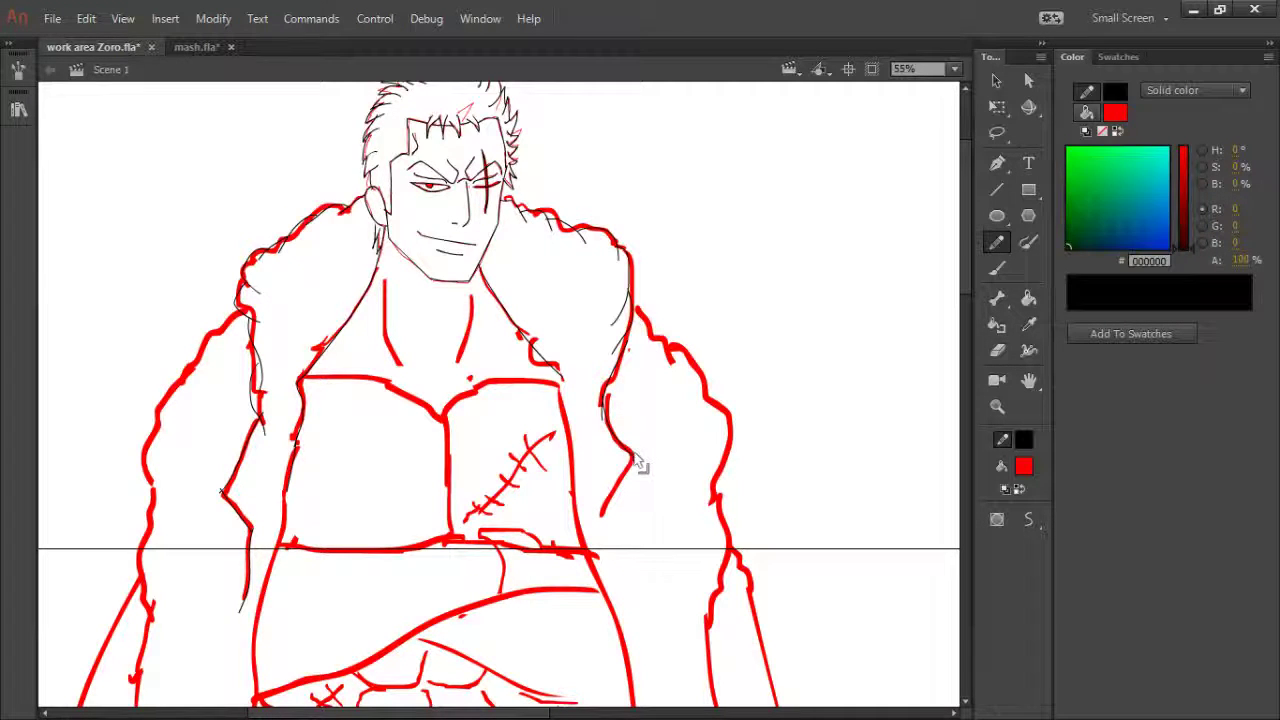
{"action": "mouse_move", "coordinate": [603, 408]}
{"action": "left_mouse_down"}
{"action": "mouse_move", "coordinate": [626, 491]}
{"action": "mouse_move", "coordinate": [604, 522]}
{"action": "left_mouse_up"}
{"action": "key", "text": "ctrl+z"}
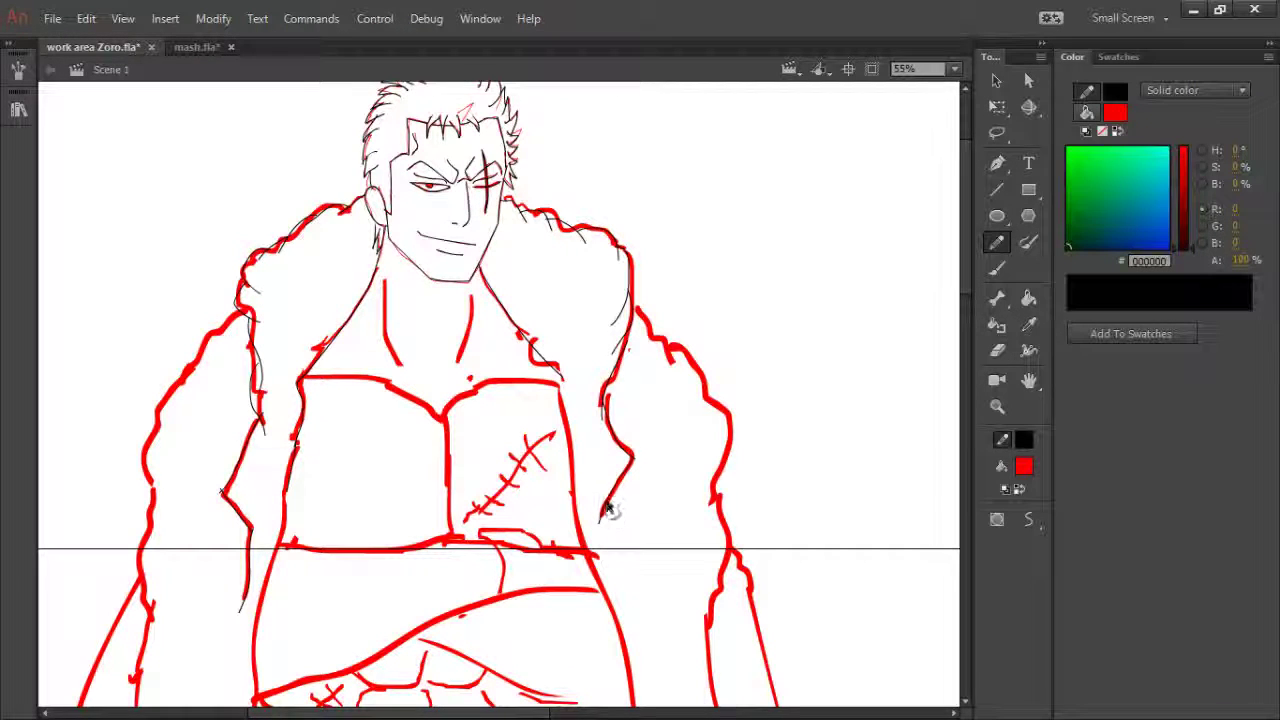
- Trace the torso's side contour beside the chest scar in black down to the waist, with broken overlapping strokes along the chest
{"action": "left_click_drag", "start_coordinate": [563, 367], "coordinate": [590, 552]}
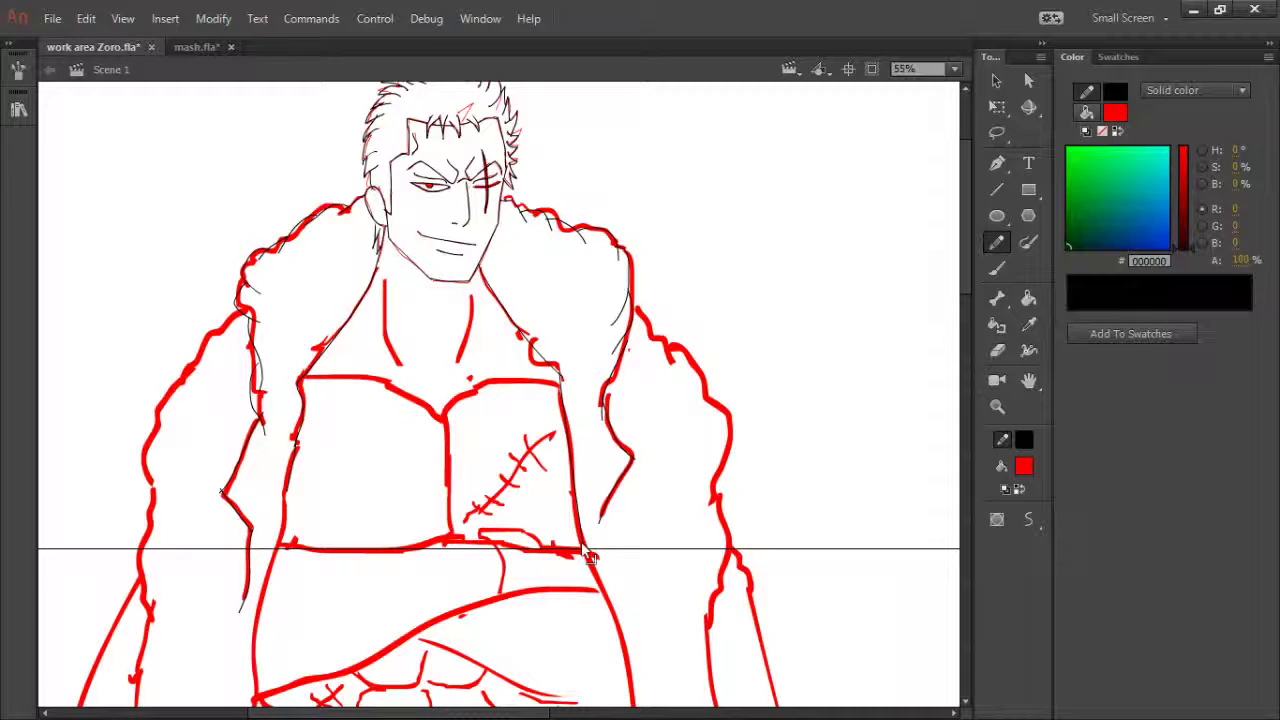
{"action": "mouse_move", "coordinate": [573, 479]}
{"action": "left_mouse_down"}
{"action": "mouse_move", "coordinate": [559, 490]}
{"action": "mouse_move", "coordinate": [581, 517]}
{"action": "left_mouse_up"}
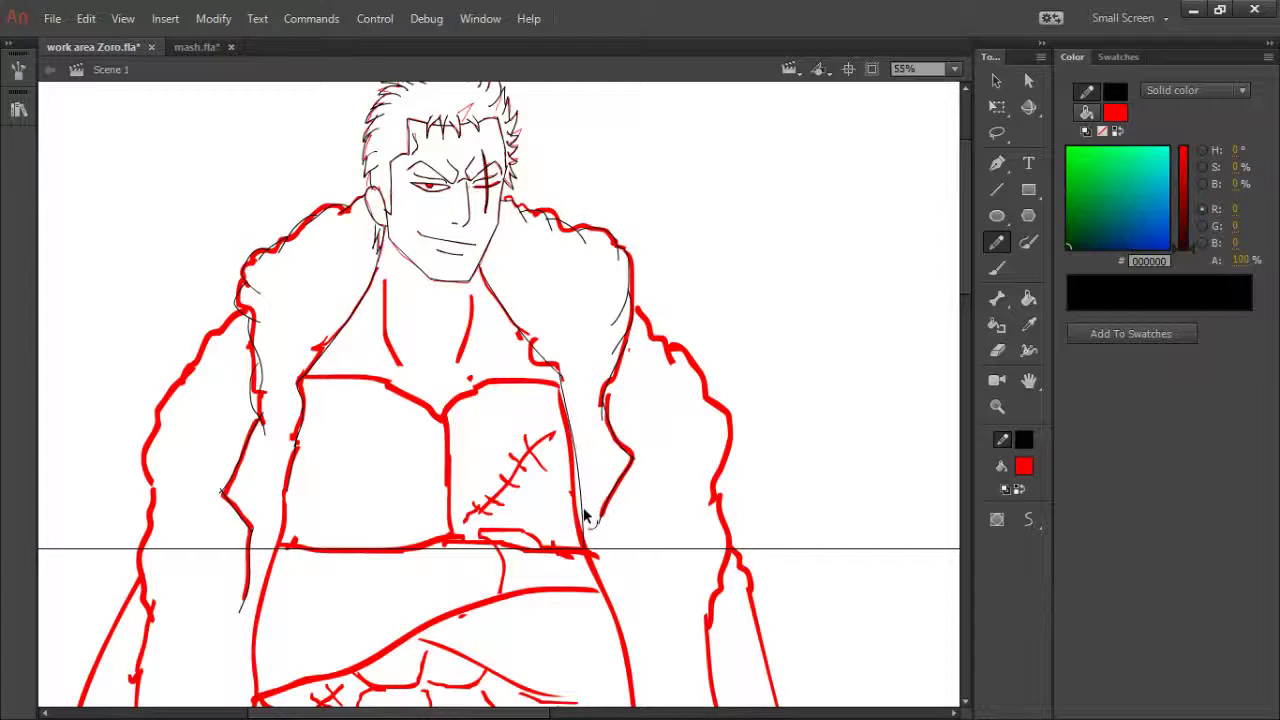
{"action": "key", "text": "e"}
{"action": "mouse_move", "coordinate": [560, 405]}
{"action": "left_mouse_down"}
{"action": "mouse_move", "coordinate": [588, 537]}
{"action": "mouse_move", "coordinate": [568, 524]}
{"action": "mouse_move", "coordinate": [560, 534]}
{"action": "mouse_move", "coordinate": [592, 528]}
{"action": "left_mouse_up"}
{"action": "key", "text": "b"}
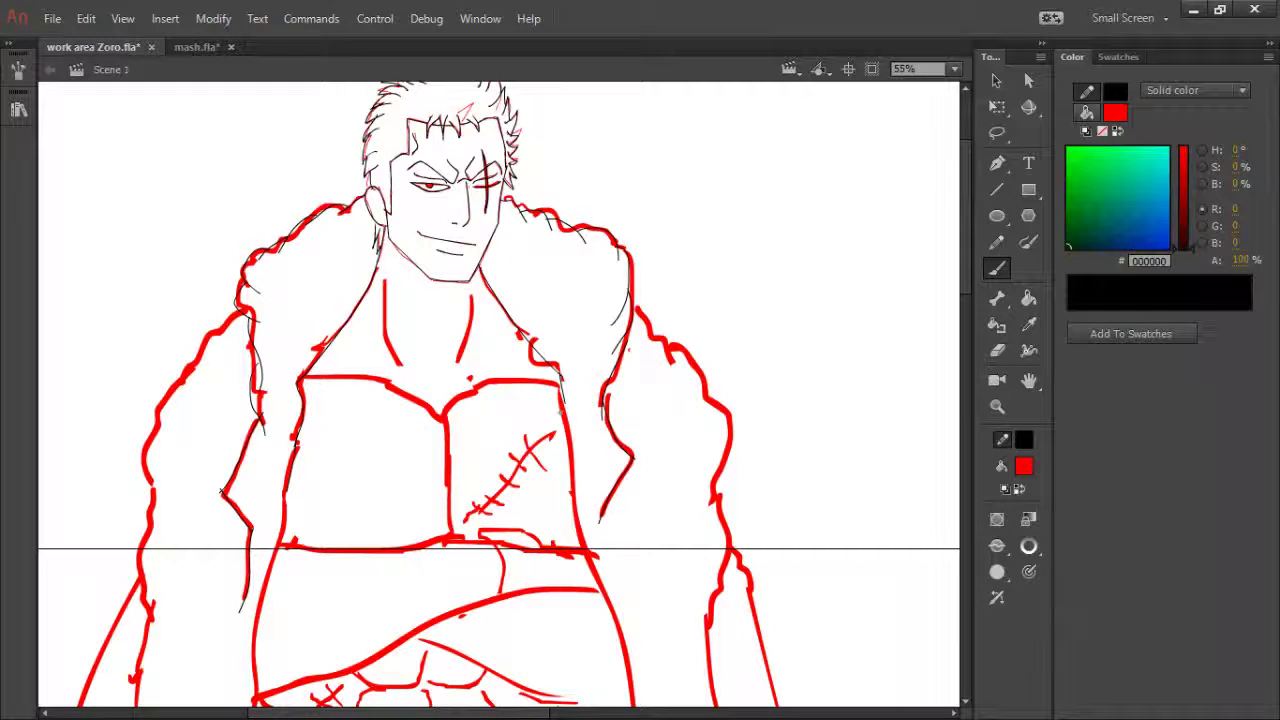
{"action": "key", "text": "y"}
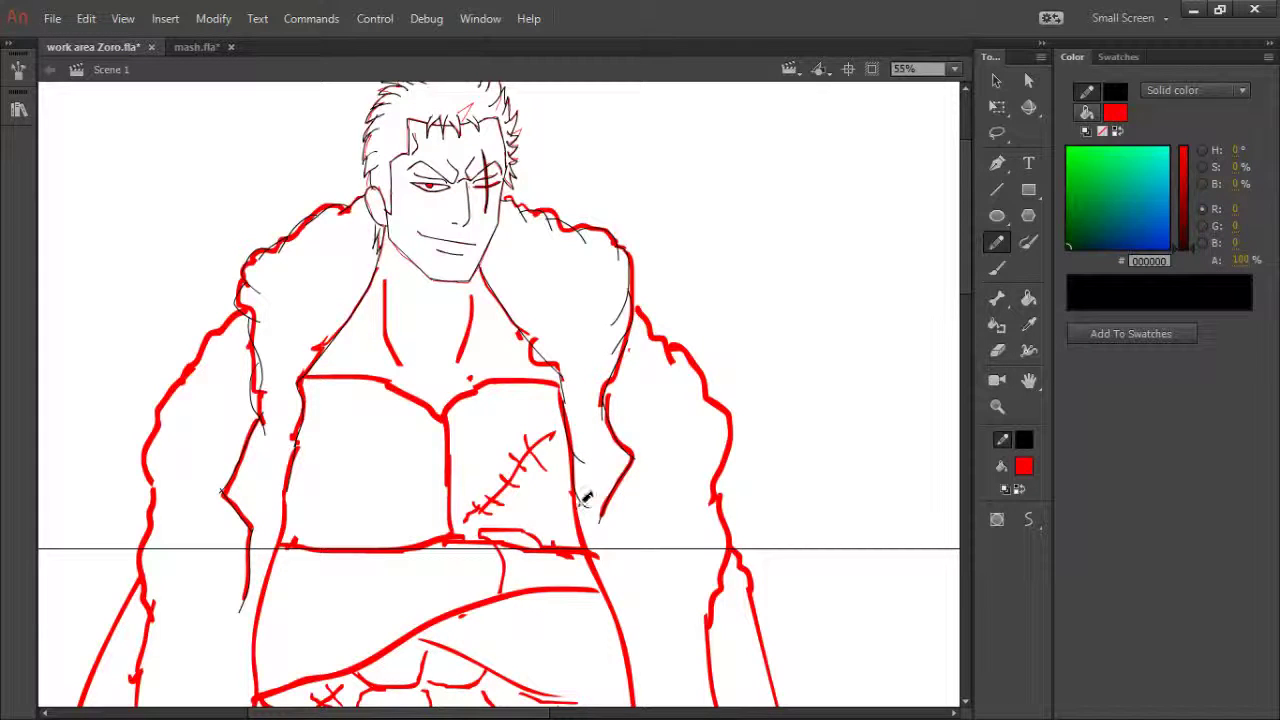
{"action": "left_click_drag", "start_coordinate": [585, 502], "coordinate": [617, 545]}
- Trace the fur trim of the coat sleeve on the ear side in black as short overlapping tufts, from shoulder down past the chest
{"action": "key", "text": "h"}
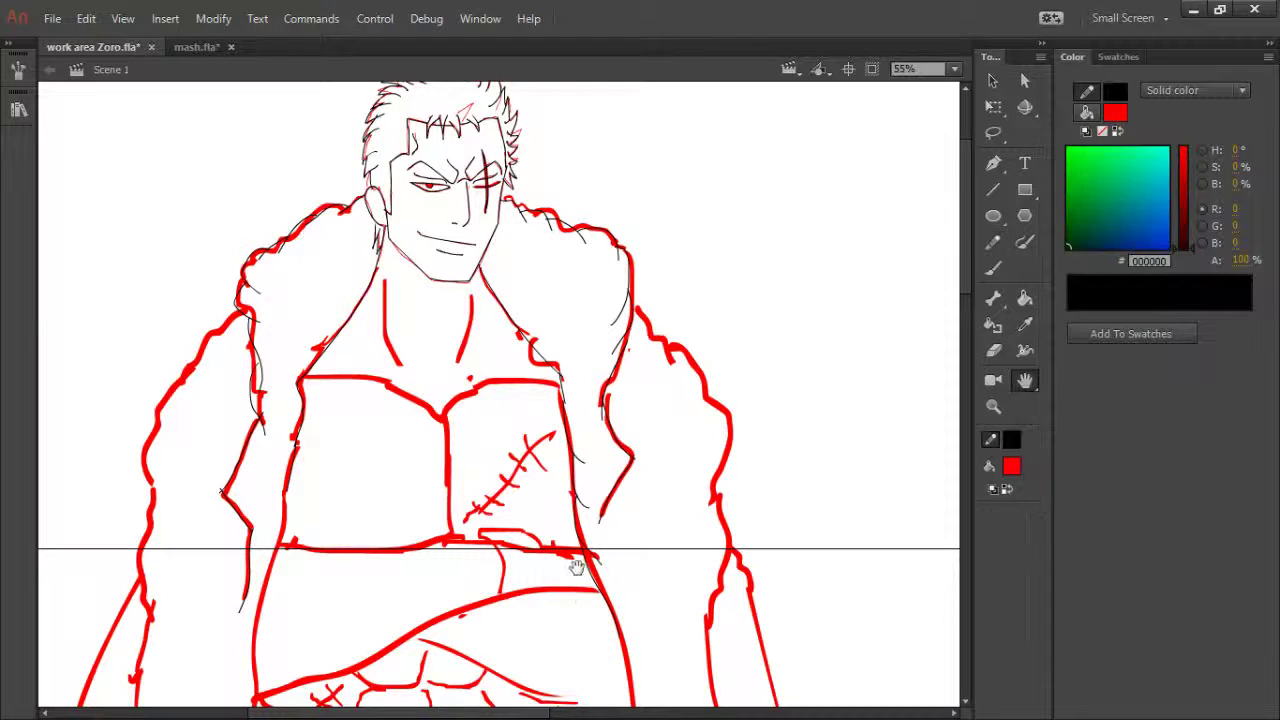
{"action": "left_click_drag", "start_coordinate": [472, 607], "coordinate": [527, 494]}
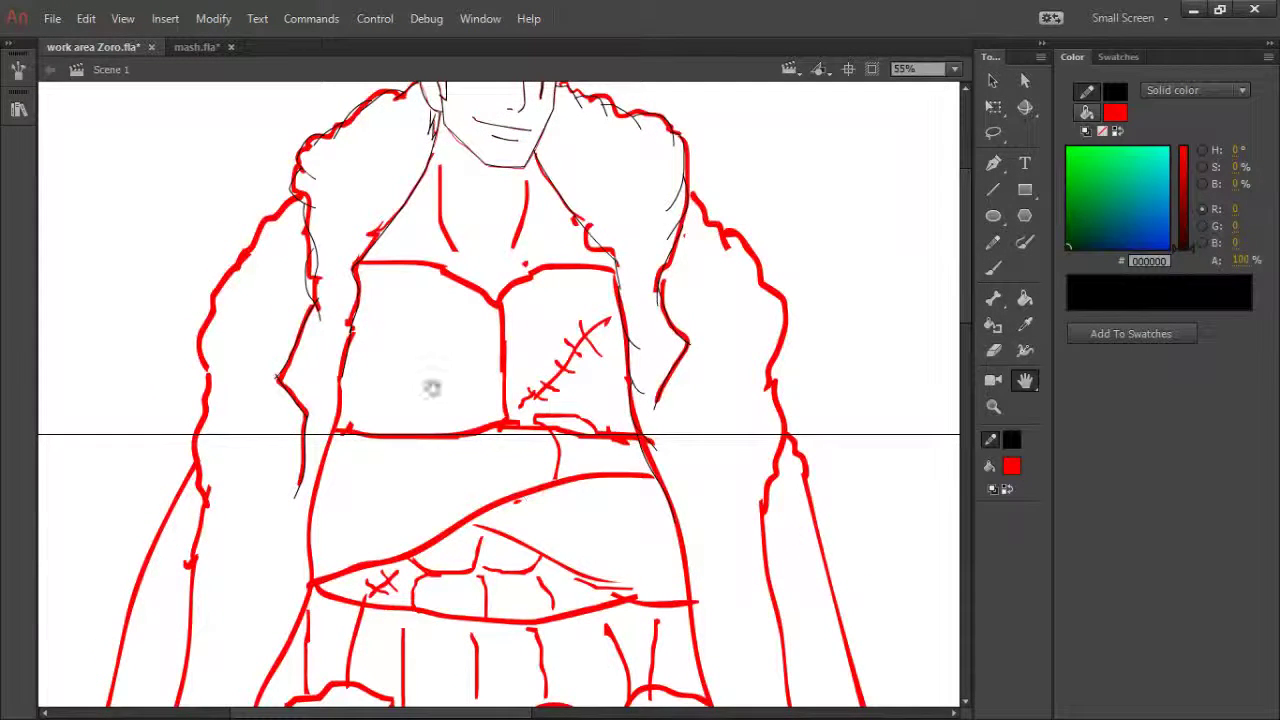
{"action": "key", "text": "y"}
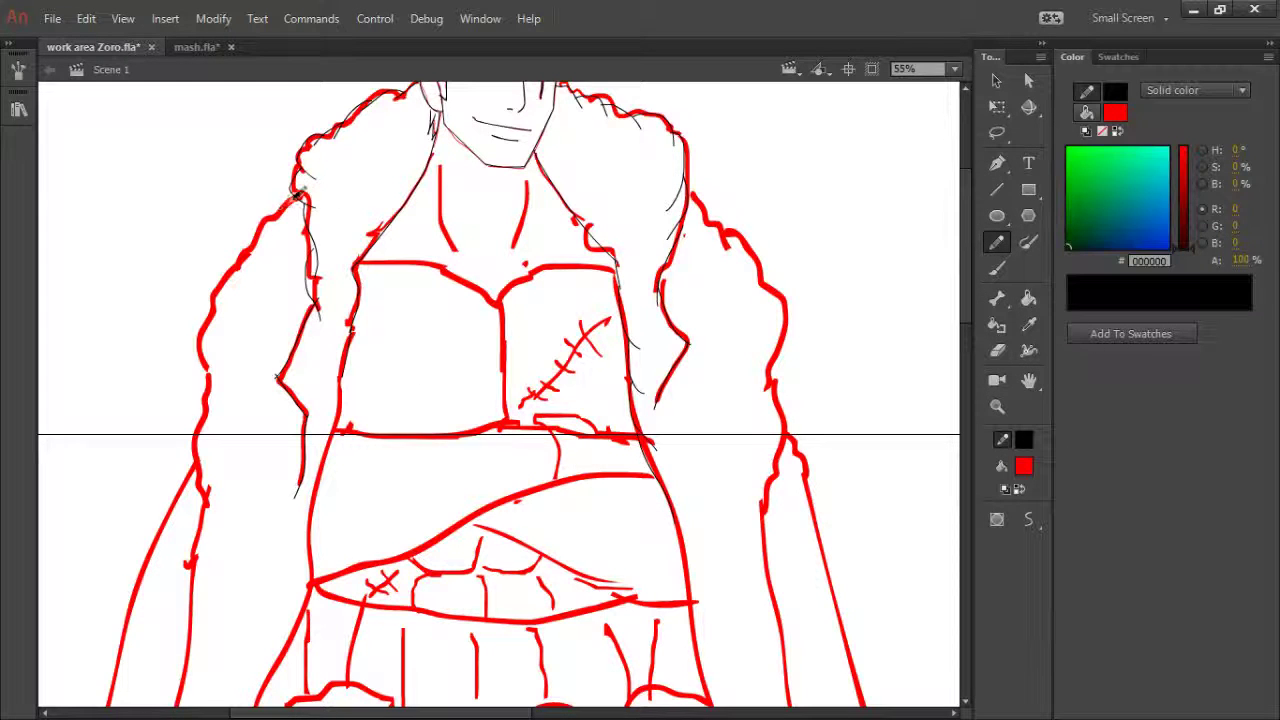
{"action": "mouse_move", "coordinate": [297, 196]}
{"action": "left_mouse_down"}
{"action": "mouse_move", "coordinate": [268, 247]}
{"action": "mouse_move", "coordinate": [275, 210]}
{"action": "mouse_move", "coordinate": [256, 243]}
{"action": "mouse_move", "coordinate": [257, 271]}
{"action": "mouse_move", "coordinate": [253, 243]}
{"action": "mouse_move", "coordinate": [237, 262]}
{"action": "mouse_move", "coordinate": [227, 316]}
{"action": "mouse_move", "coordinate": [221, 305]}
{"action": "mouse_move", "coordinate": [229, 288]}
{"action": "mouse_move", "coordinate": [227, 357]}
{"action": "mouse_move", "coordinate": [210, 322]}
{"action": "mouse_move", "coordinate": [228, 381]}
{"action": "left_mouse_up"}
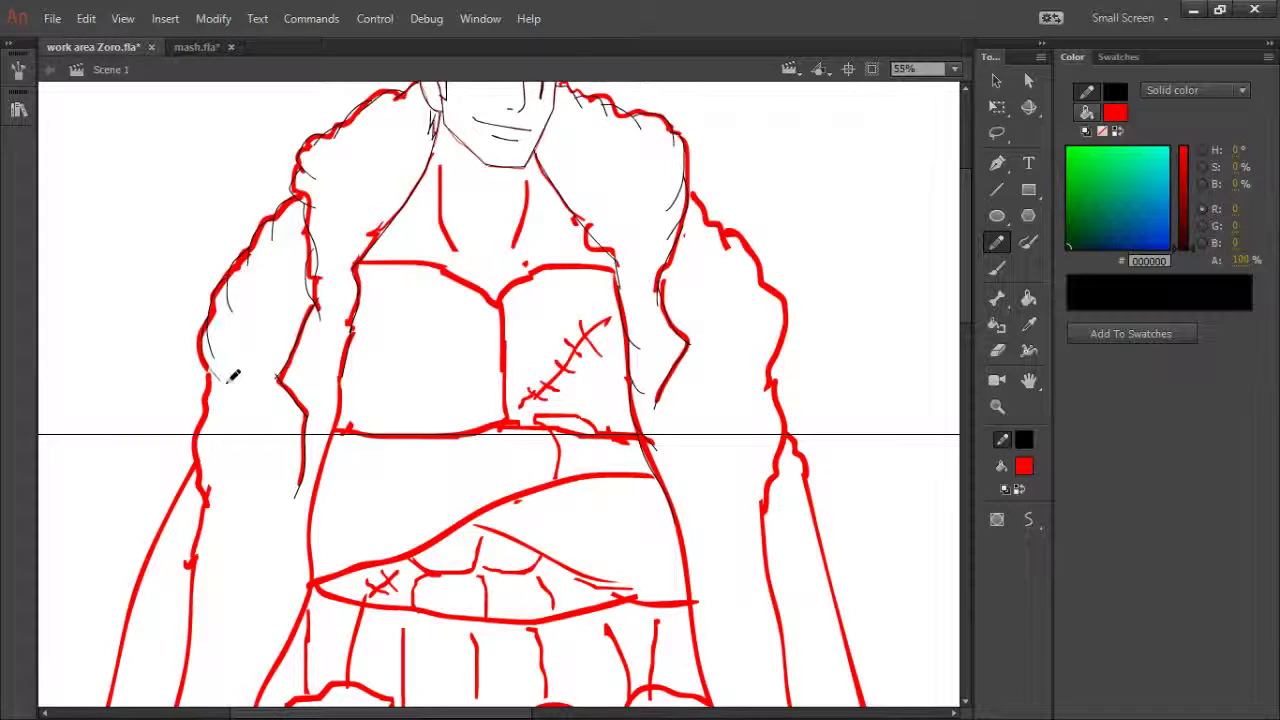
{"action": "key", "text": "ctrl+z"}
{"action": "mouse_move", "coordinate": [209, 320]}
{"action": "left_mouse_down"}
{"action": "mouse_move", "coordinate": [211, 364]}
{"action": "mouse_move", "coordinate": [223, 341]}
{"action": "mouse_move", "coordinate": [218, 420]}
{"action": "left_mouse_up"}
{"action": "key", "text": "ctrl+z"}
{"action": "mouse_move", "coordinate": [203, 363]}
{"action": "left_mouse_down"}
{"action": "mouse_move", "coordinate": [220, 417]}
{"action": "mouse_move", "coordinate": [210, 401]}
{"action": "mouse_move", "coordinate": [213, 473]}
{"action": "mouse_move", "coordinate": [203, 459]}
{"action": "mouse_move", "coordinate": [222, 515]}
{"action": "left_mouse_up"}
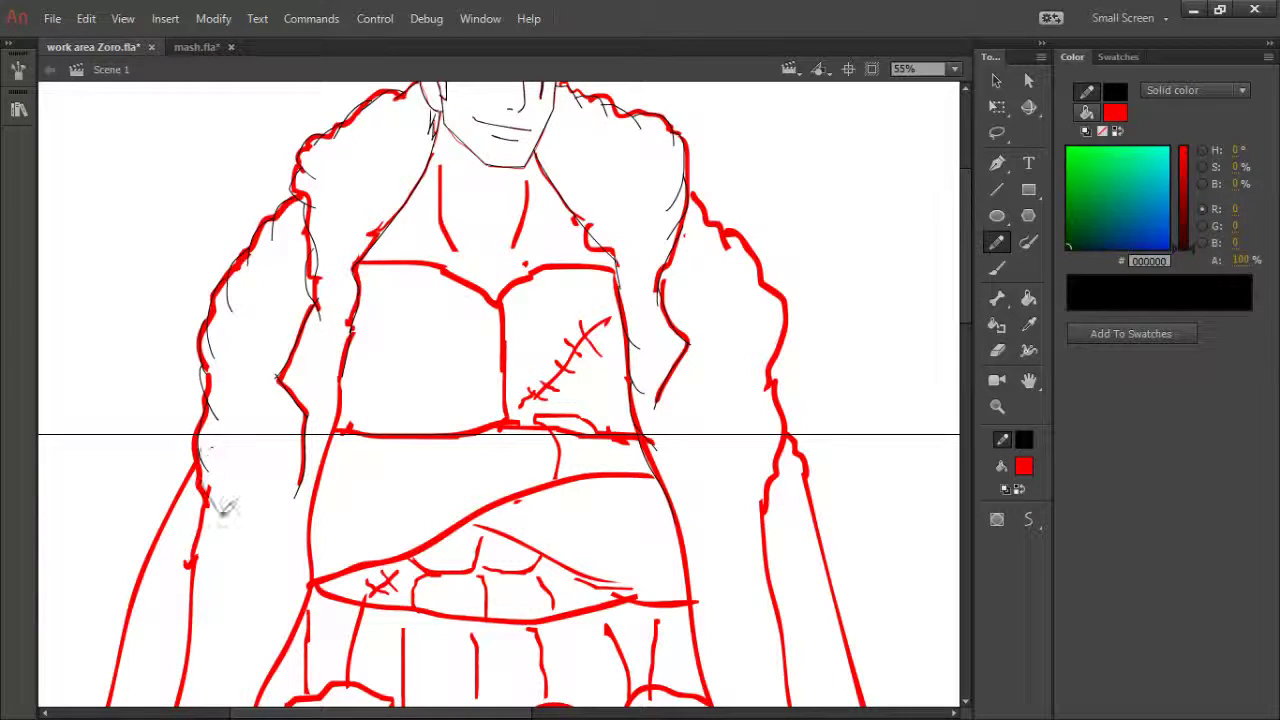
- Trace the fur trim of the opposite coat sleeve, on the scarred side, in black tufts from the shoulder down to its lower end
{"action": "key", "text": "h"}
{"action": "mouse_move", "coordinate": [253, 557]}
{"action": "left_mouse_down"}
{"action": "mouse_move", "coordinate": [277, 371]}
{"action": "mouse_move", "coordinate": [271, 387]}
{"action": "left_mouse_up"}
{"action": "key", "text": "y"}
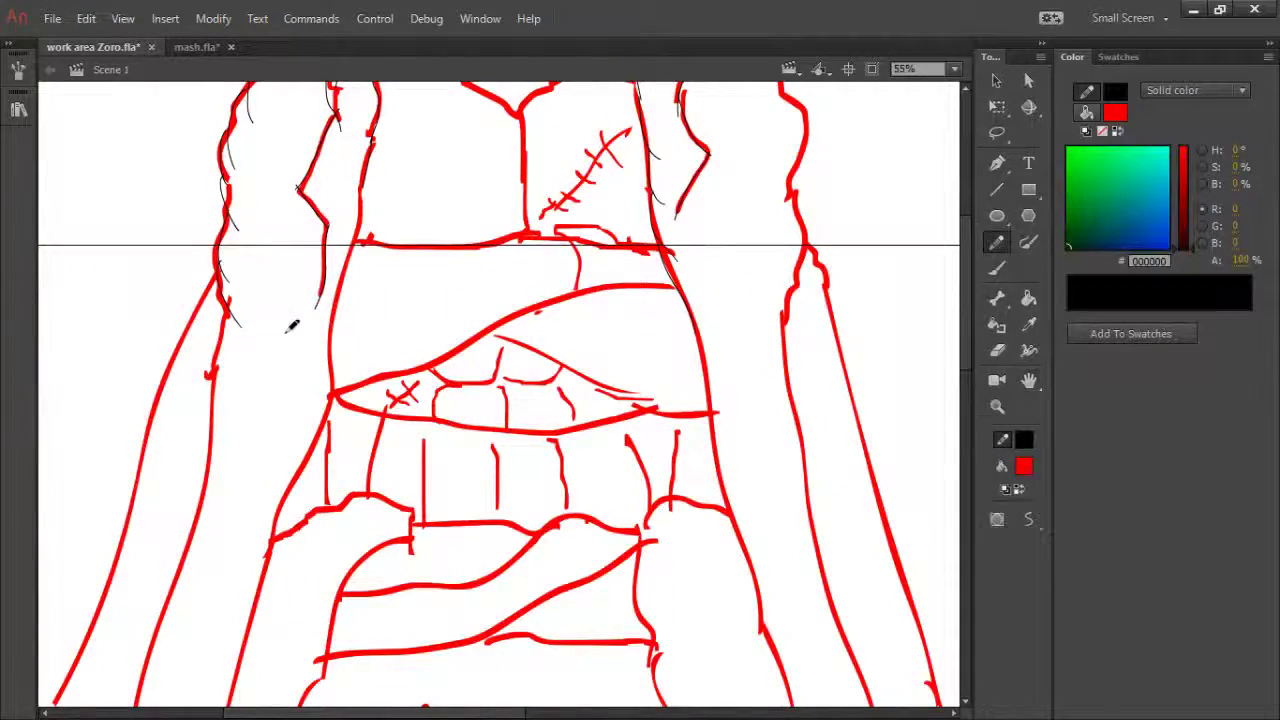
{"action": "key", "text": "h"}
{"action": "mouse_move", "coordinate": [570, 250]}
{"action": "left_mouse_down"}
{"action": "mouse_move", "coordinate": [437, 390]}
{"action": "mouse_move", "coordinate": [458, 420]}
{"action": "left_mouse_up"}
{"action": "key", "text": "y"}
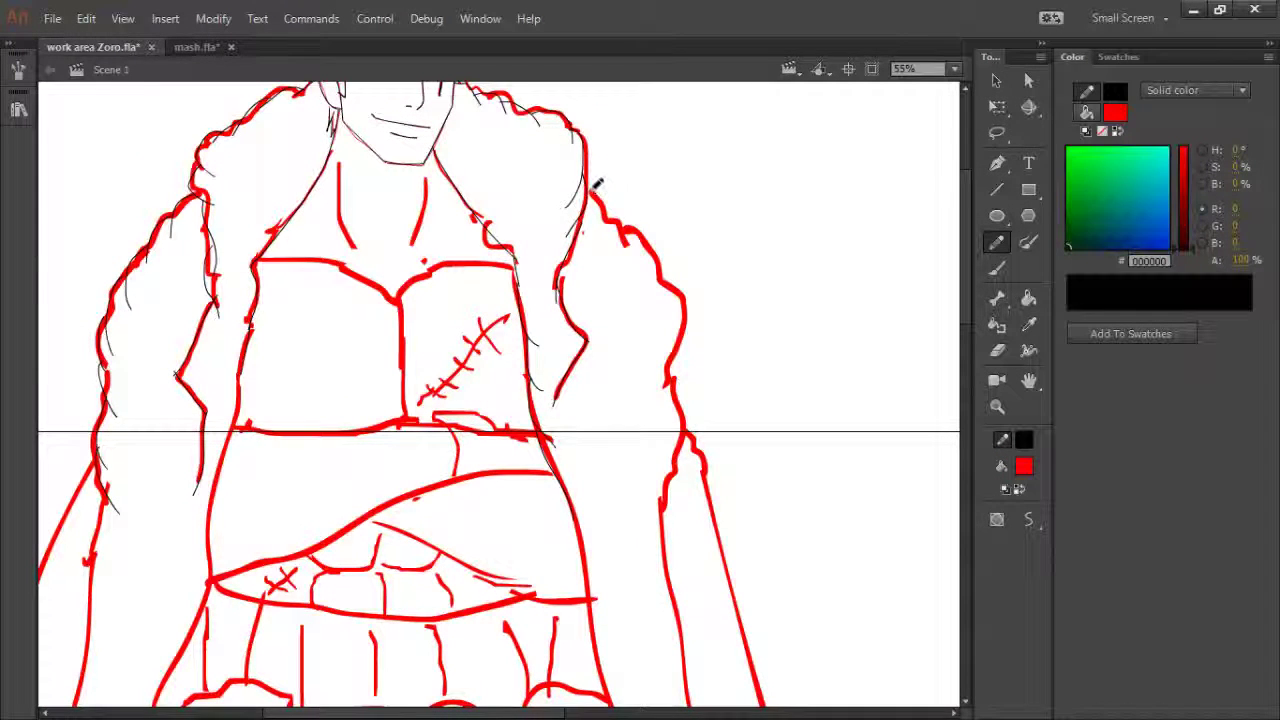
{"action": "mouse_move", "coordinate": [590, 190]}
{"action": "left_mouse_down"}
{"action": "mouse_move", "coordinate": [616, 250]}
{"action": "mouse_move", "coordinate": [619, 222]}
{"action": "mouse_move", "coordinate": [640, 265]}
{"action": "mouse_move", "coordinate": [637, 235]}
{"action": "mouse_move", "coordinate": [656, 313]}
{"action": "mouse_move", "coordinate": [666, 285]}
{"action": "mouse_move", "coordinate": [671, 358]}
{"action": "left_mouse_up"}
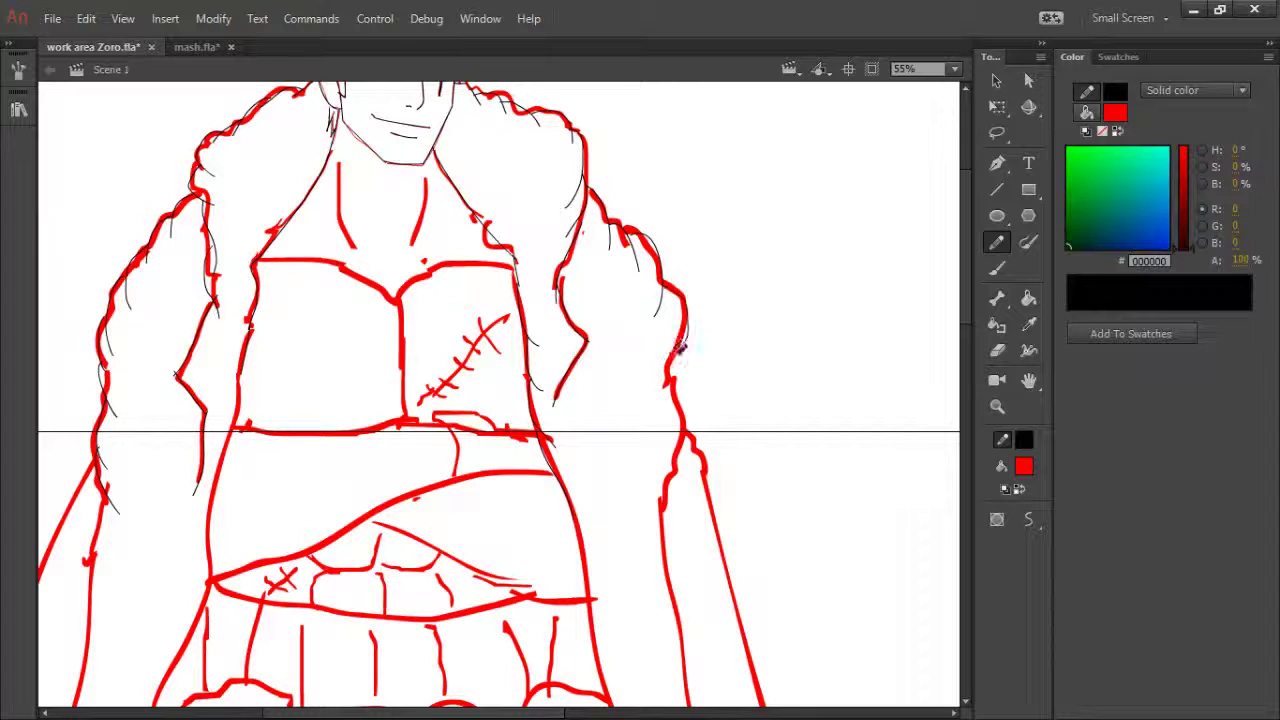
{"action": "key", "text": "ctrl+z"}
{"action": "mouse_move", "coordinate": [670, 269]}
{"action": "left_mouse_down"}
{"action": "mouse_move", "coordinate": [674, 335]}
{"action": "mouse_move", "coordinate": [683, 311]}
{"action": "mouse_move", "coordinate": [691, 325]}
{"action": "mouse_move", "coordinate": [661, 381]}
{"action": "mouse_move", "coordinate": [666, 393]}
{"action": "mouse_move", "coordinate": [678, 366]}
{"action": "mouse_move", "coordinate": [689, 421]}
{"action": "left_mouse_up"}
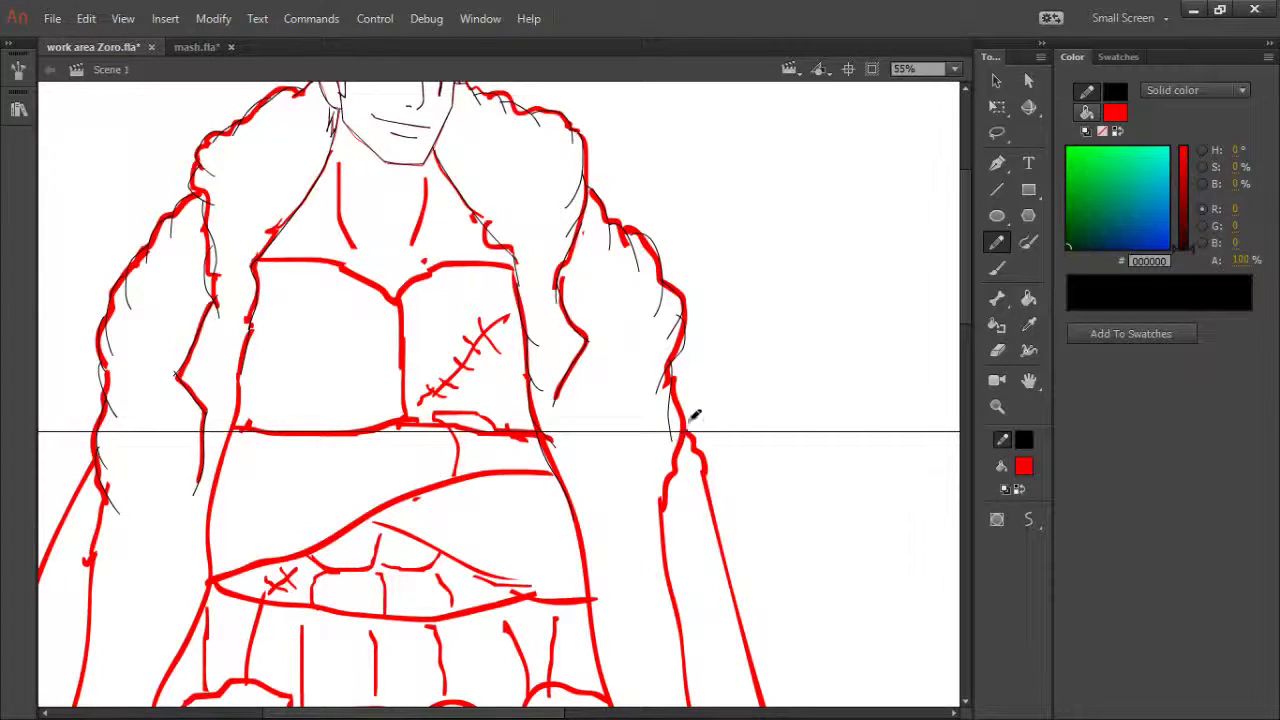
{"action": "mouse_move", "coordinate": [677, 378]}
{"action": "left_mouse_down"}
{"action": "mouse_move", "coordinate": [682, 450]}
{"action": "mouse_move", "coordinate": [661, 560]}
{"action": "left_mouse_up"}
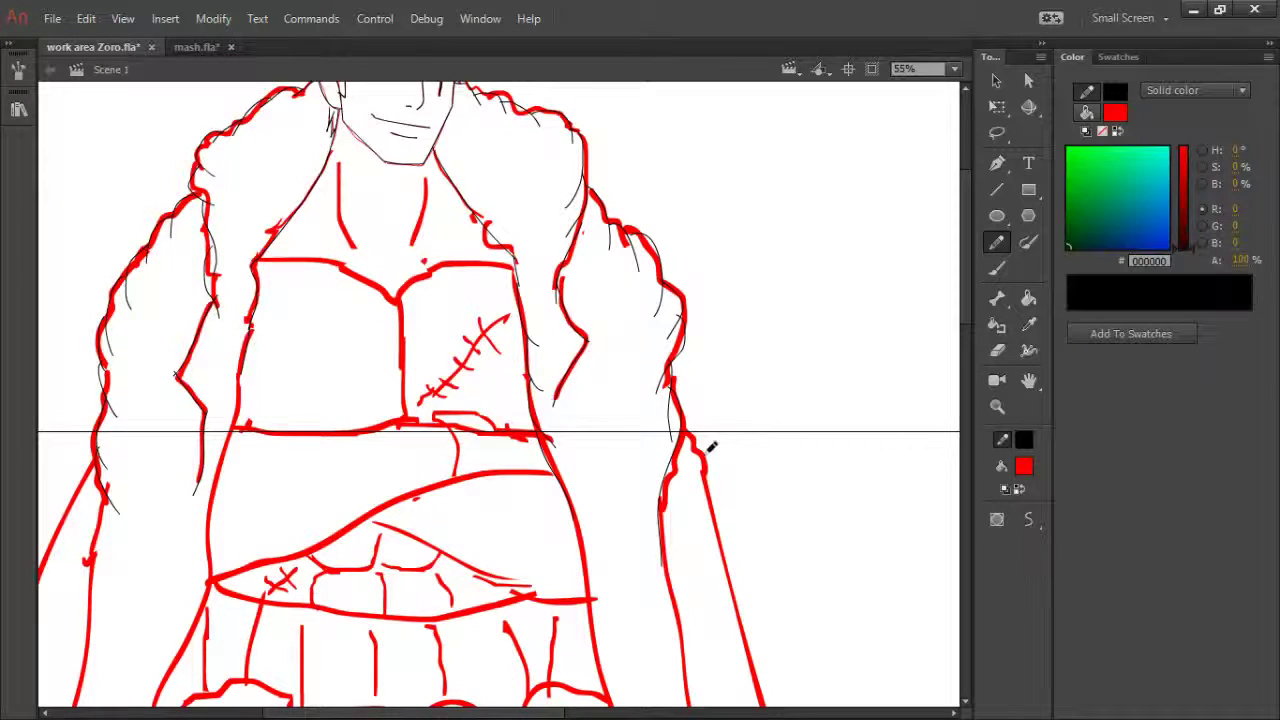
{"action": "left_click_drag", "start_coordinate": [684, 432], "coordinate": [695, 472]}
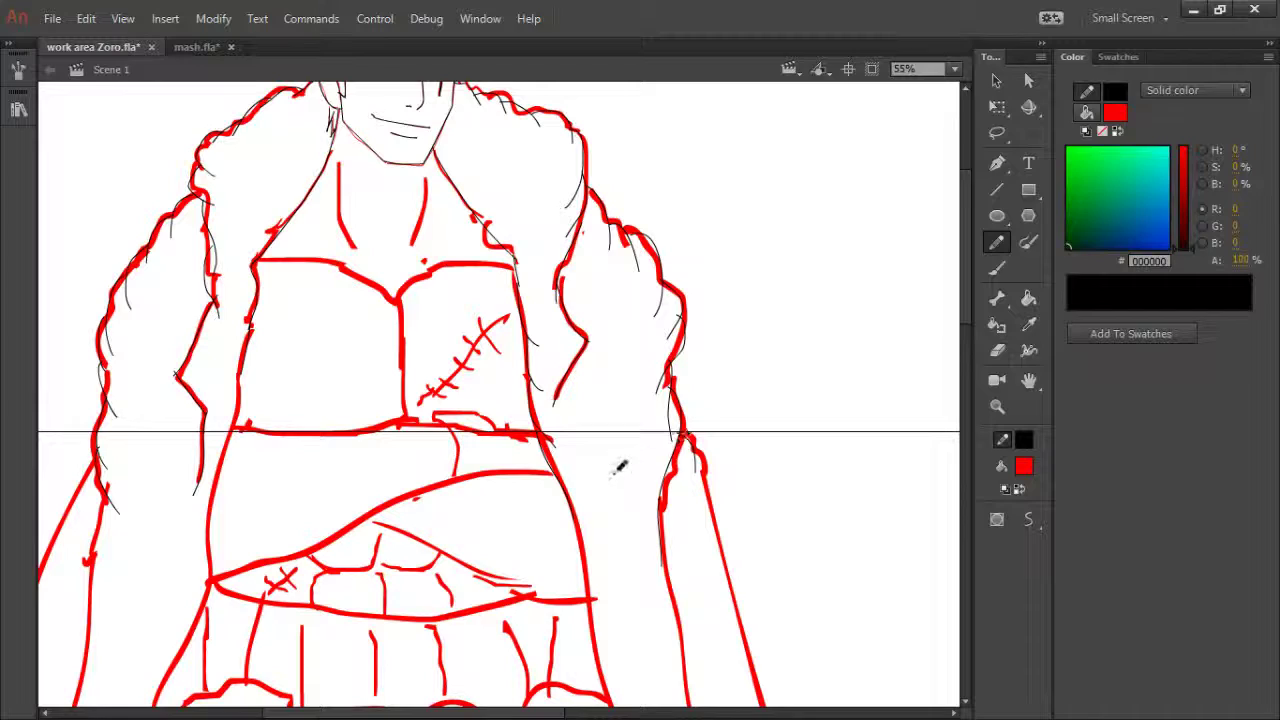
- Trace the two neck lines and the chest's V-shaped upper contours with the vertical centre line in black
{"action": "key", "text": "h"}
{"action": "mouse_move", "coordinate": [594, 543]}
{"action": "left_mouse_down"}
{"action": "mouse_move", "coordinate": [619, 447]}
{"action": "mouse_move", "coordinate": [614, 563]}
{"action": "left_mouse_up"}
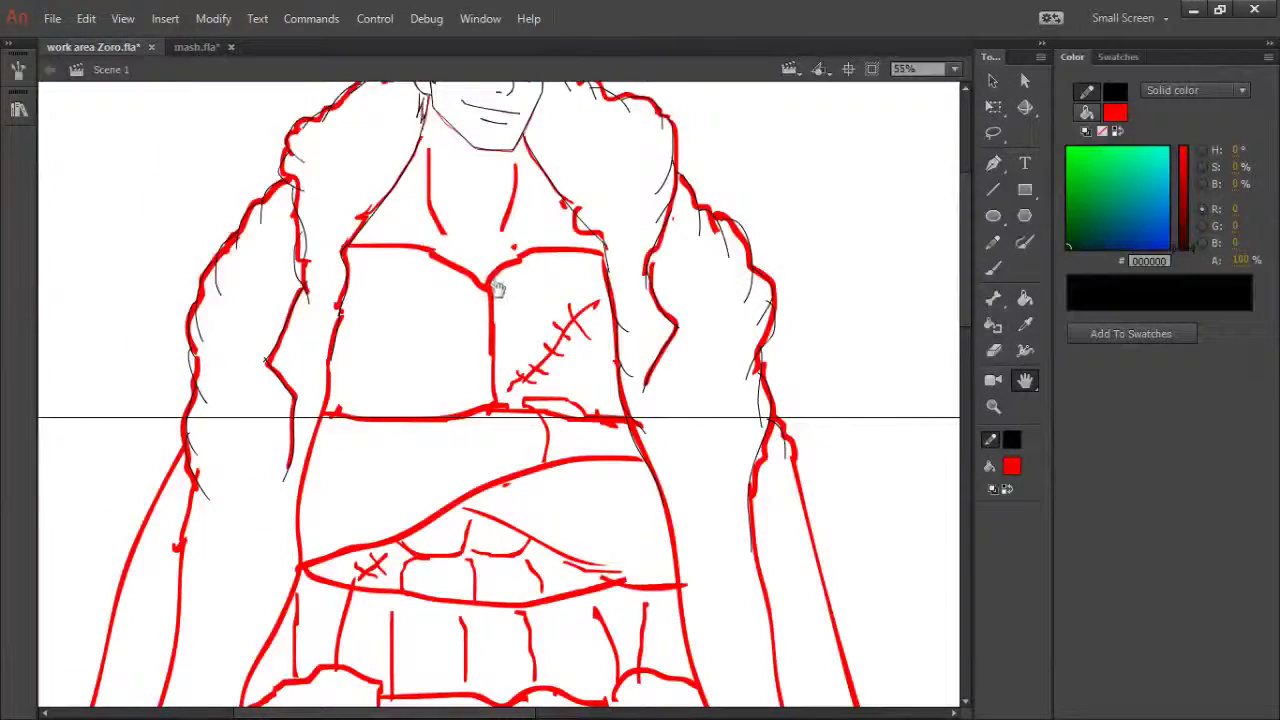
{"action": "key", "text": "y"}
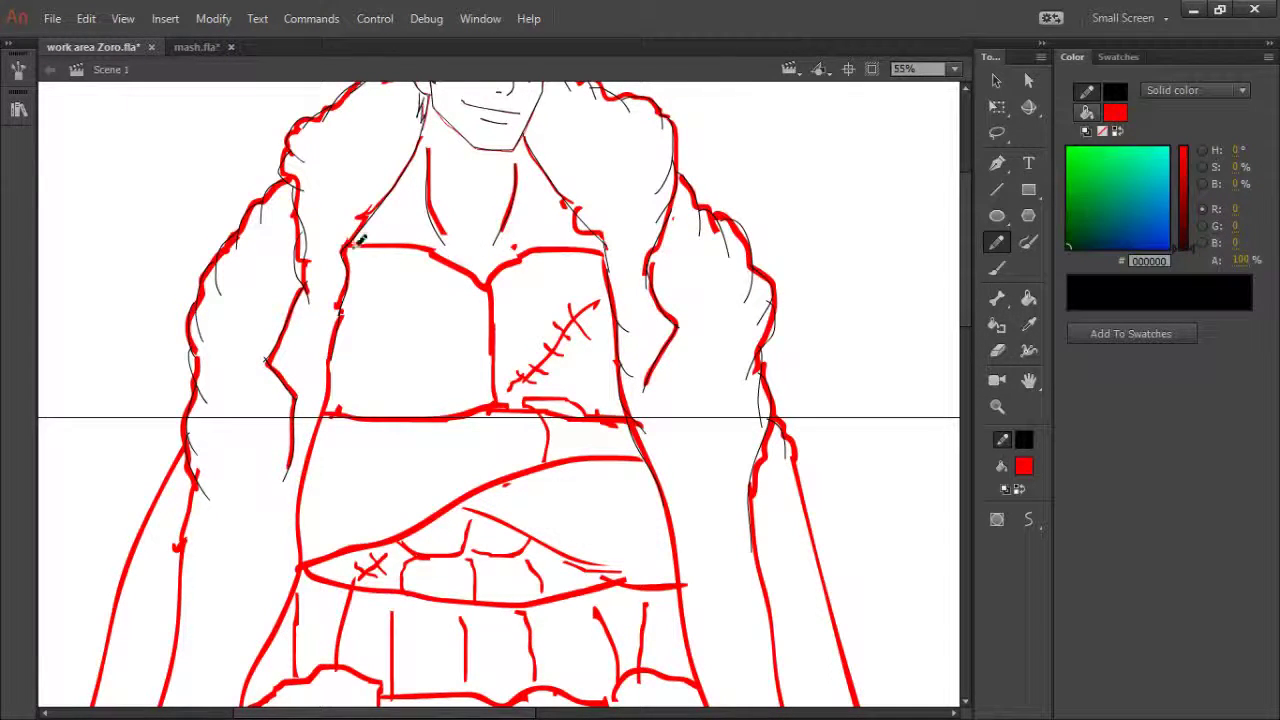
{"action": "left_click_drag", "start_coordinate": [345, 246], "coordinate": [488, 290]}
{"action": "mouse_move", "coordinate": [420, 269]}
{"action": "left_mouse_down"}
{"action": "mouse_move", "coordinate": [437, 253]}
{"action": "mouse_move", "coordinate": [515, 268]}
{"action": "mouse_move", "coordinate": [605, 246]}
{"action": "left_mouse_up"}
{"action": "left_click_drag", "start_coordinate": [526, 268], "coordinate": [553, 248]}
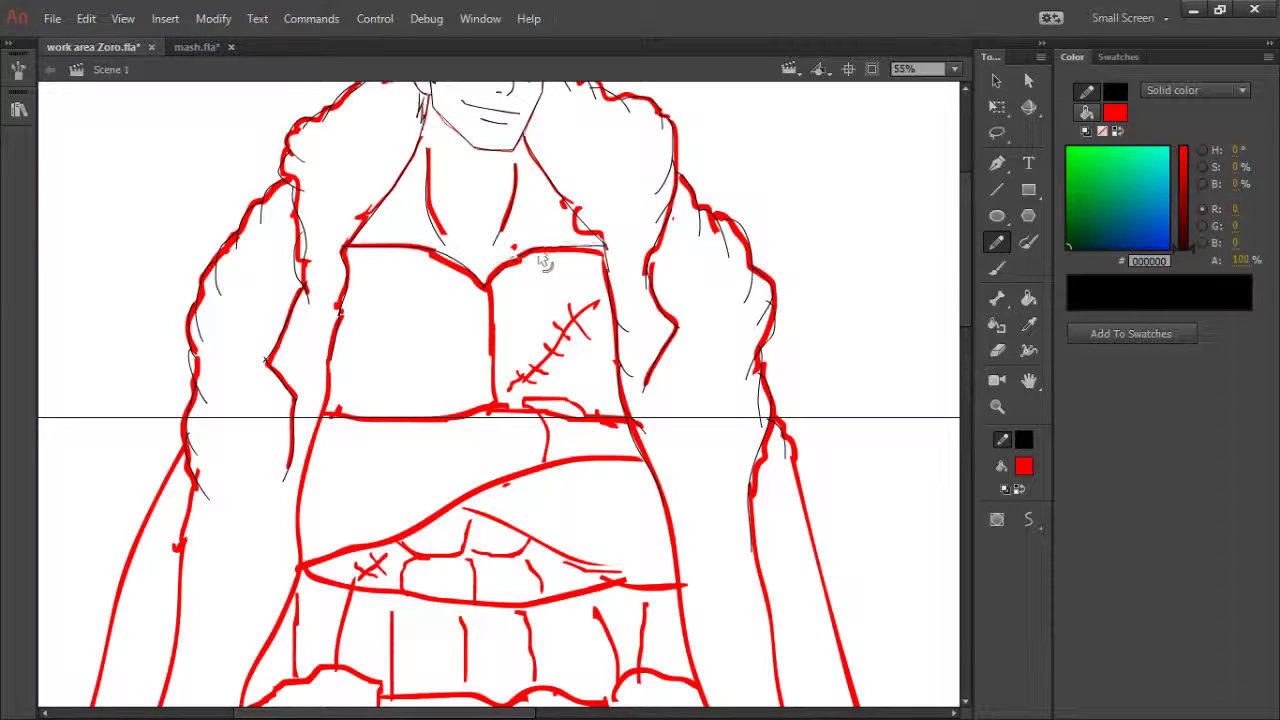
{"action": "left_click_drag", "start_coordinate": [493, 280], "coordinate": [494, 418]}
{"action": "left_click_drag", "start_coordinate": [489, 347], "coordinate": [493, 381]}
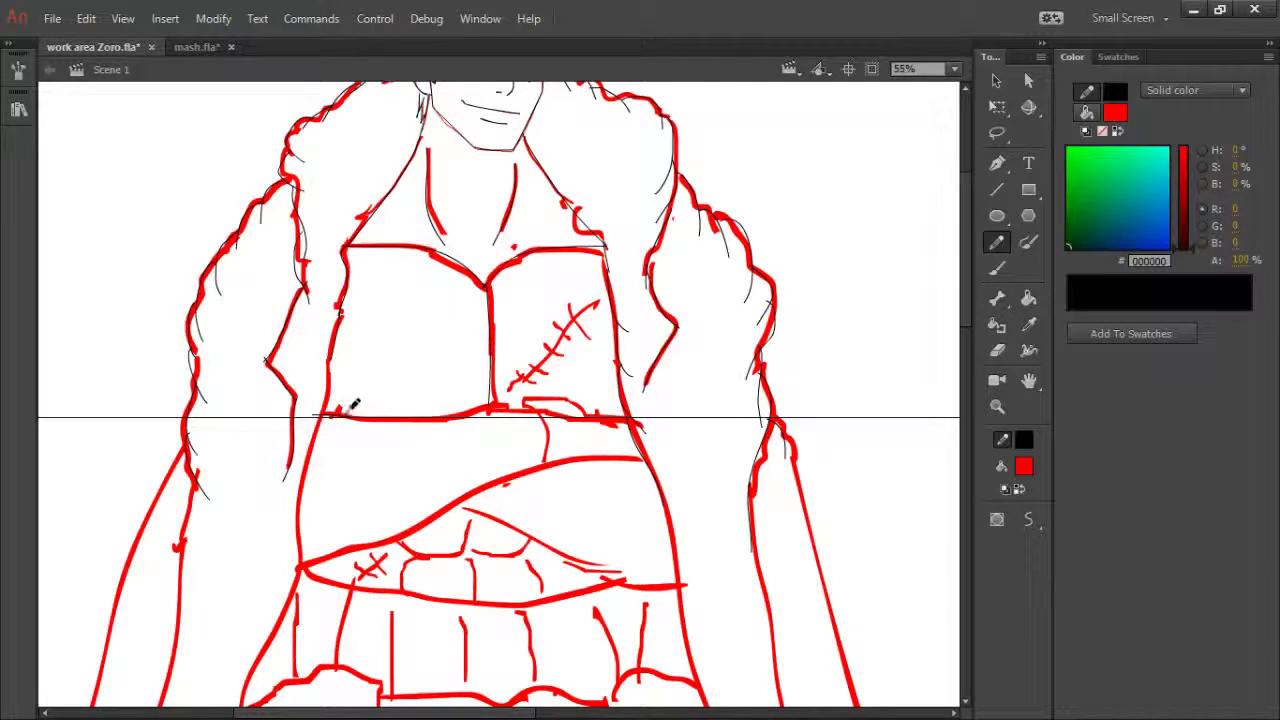
- Trace the waist contour on the ear side down to the sash and the lower edge of the chest in black
{"action": "key", "text": "e"}
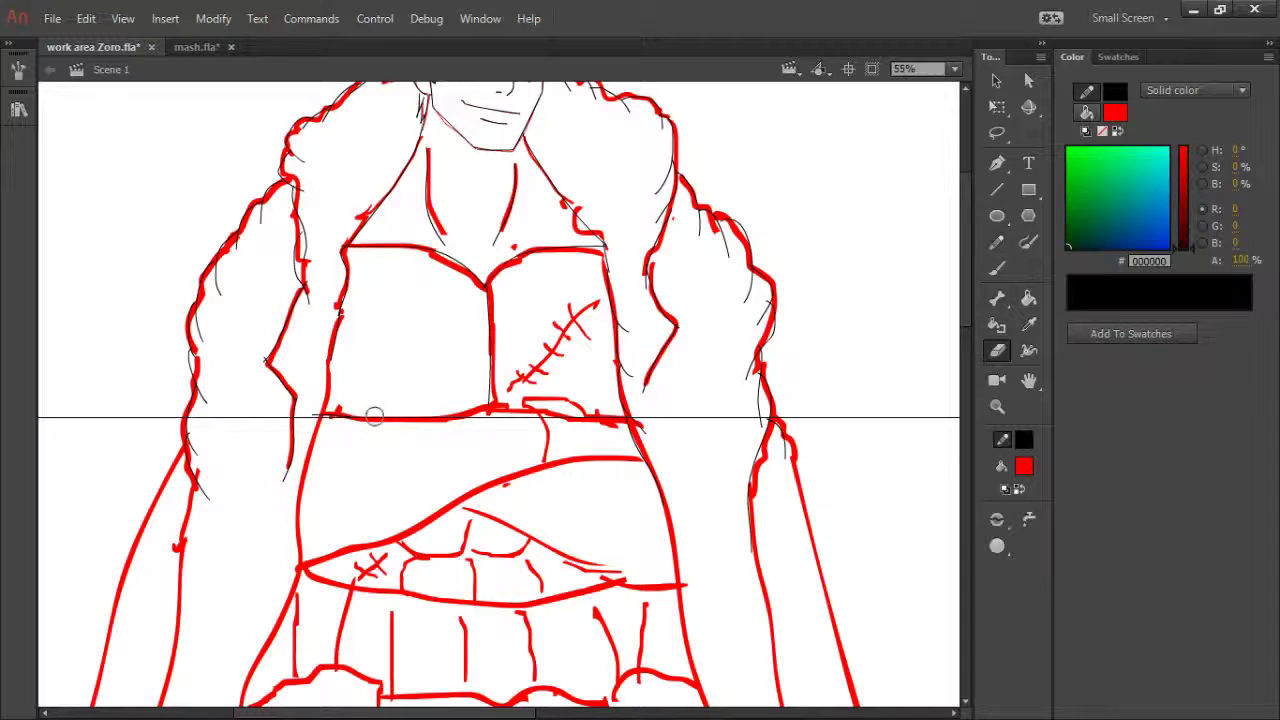
{"action": "mouse_move", "coordinate": [374, 417]}
{"action": "left_mouse_down"}
{"action": "mouse_move", "coordinate": [323, 414]}
{"action": "mouse_move", "coordinate": [356, 430]}
{"action": "left_mouse_up"}
{"action": "key", "text": "ctrl+z"}
{"action": "key", "text": "y"}
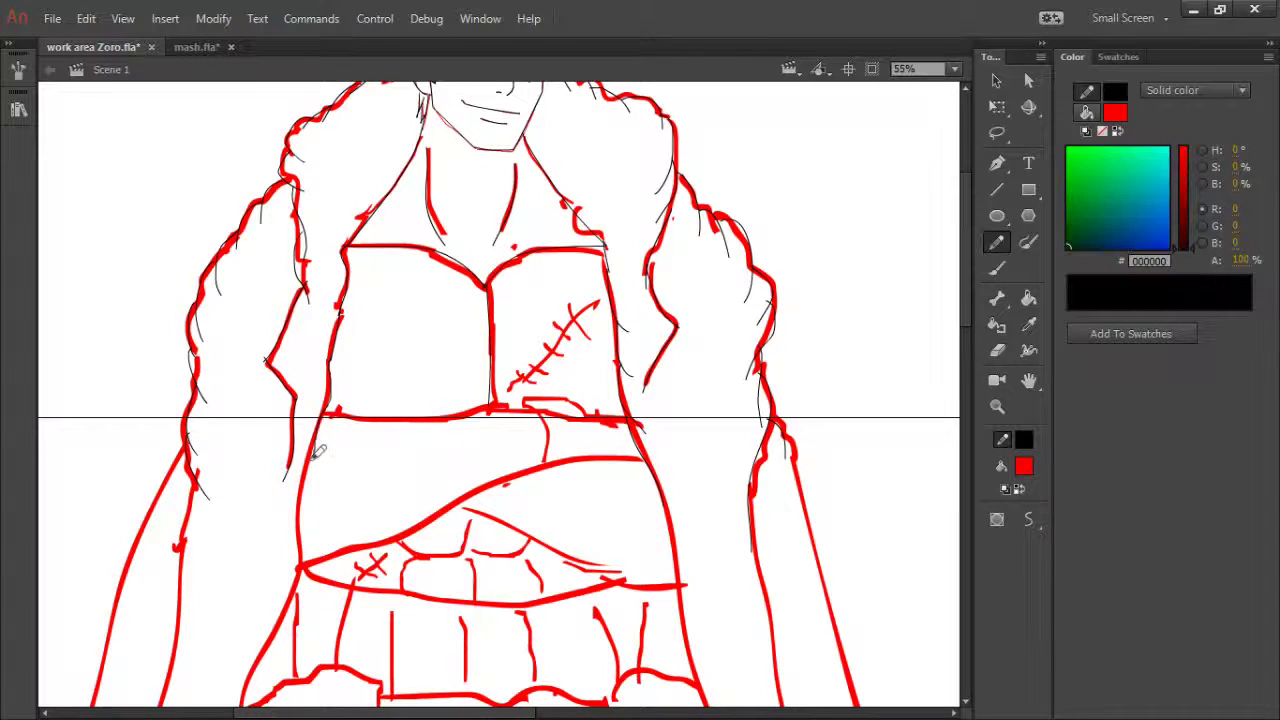
{"action": "left_click_drag", "start_coordinate": [318, 452], "coordinate": [297, 566]}
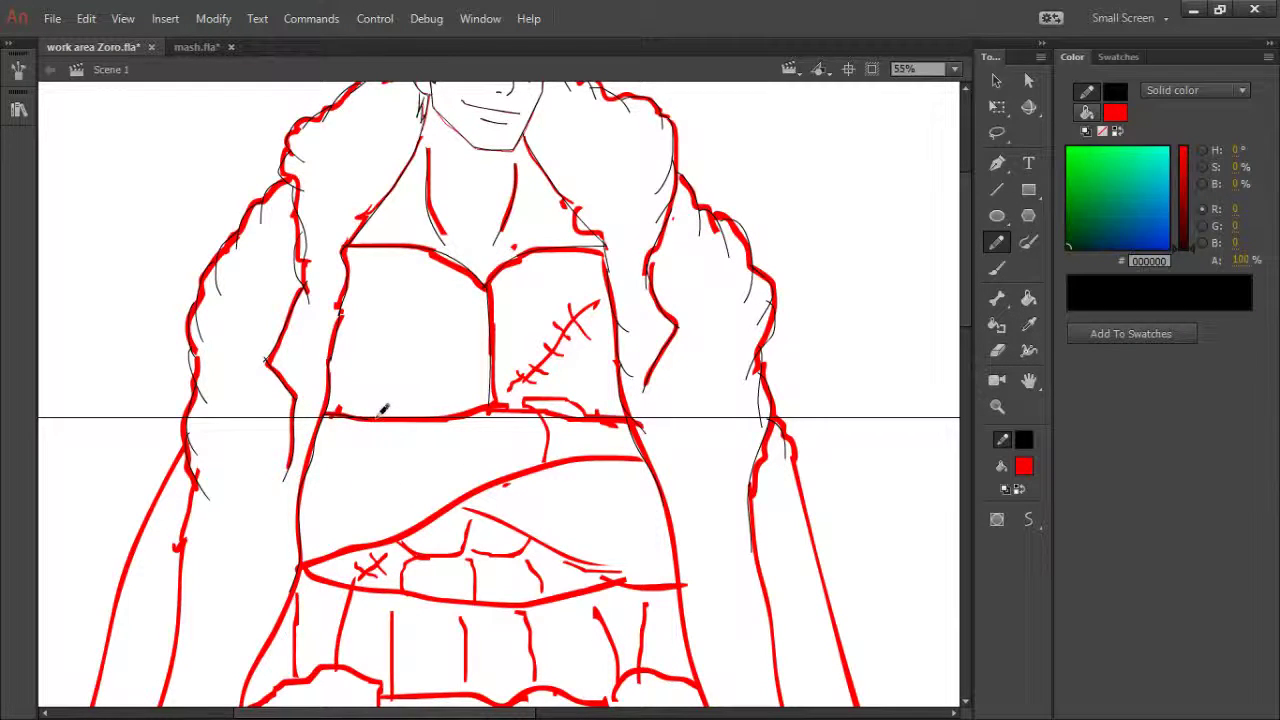
{"action": "mouse_move", "coordinate": [371, 418]}
{"action": "left_mouse_down"}
{"action": "mouse_move", "coordinate": [459, 408]}
{"action": "mouse_move", "coordinate": [460, 430]}
{"action": "left_mouse_up"}
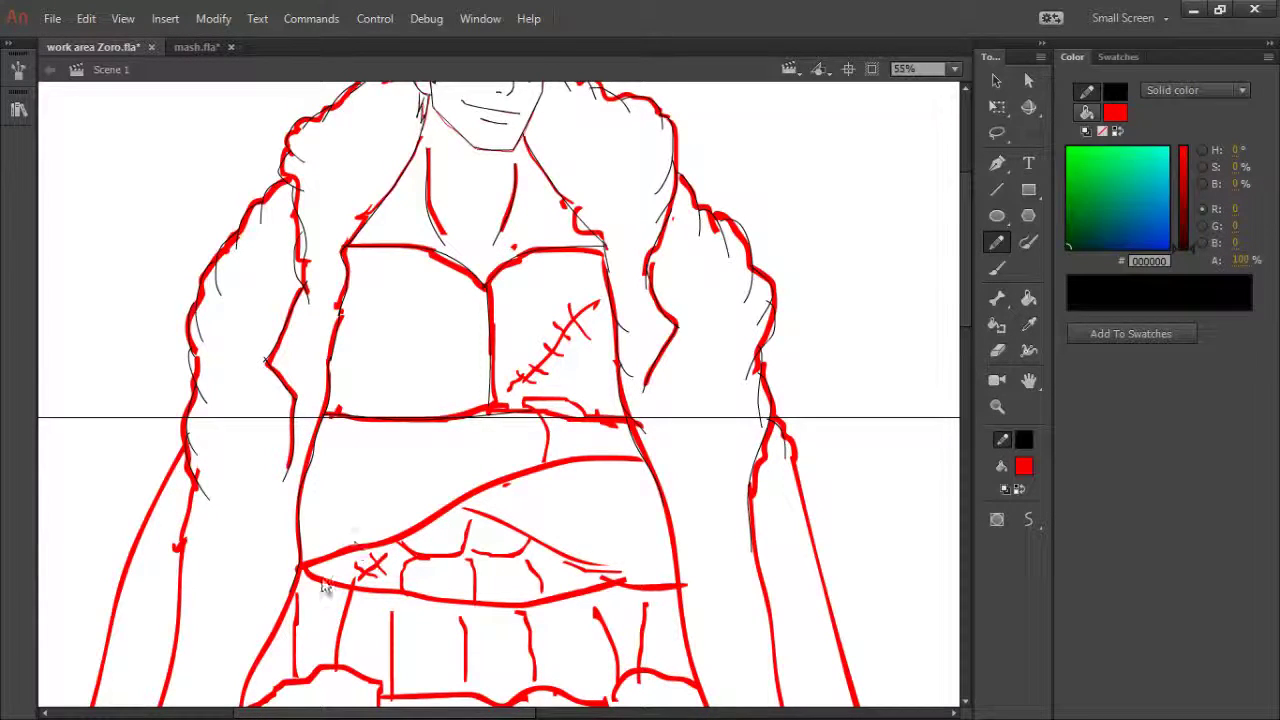
{"action": "left_click_drag", "start_coordinate": [299, 563], "coordinate": [545, 470]}
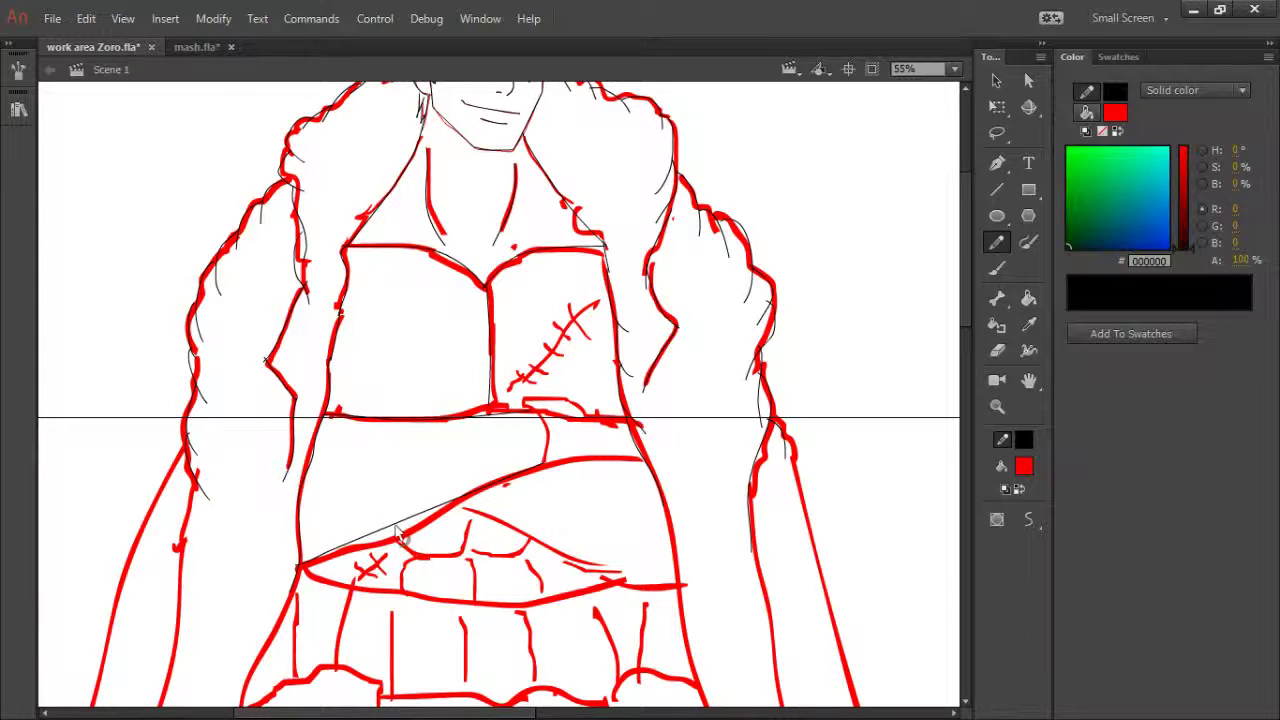
{"action": "mouse_move", "coordinate": [397, 528]}
{"action": "left_mouse_down"}
{"action": "mouse_move", "coordinate": [402, 539]}
{"action": "mouse_move", "coordinate": [341, 554]}
{"action": "left_mouse_up"}
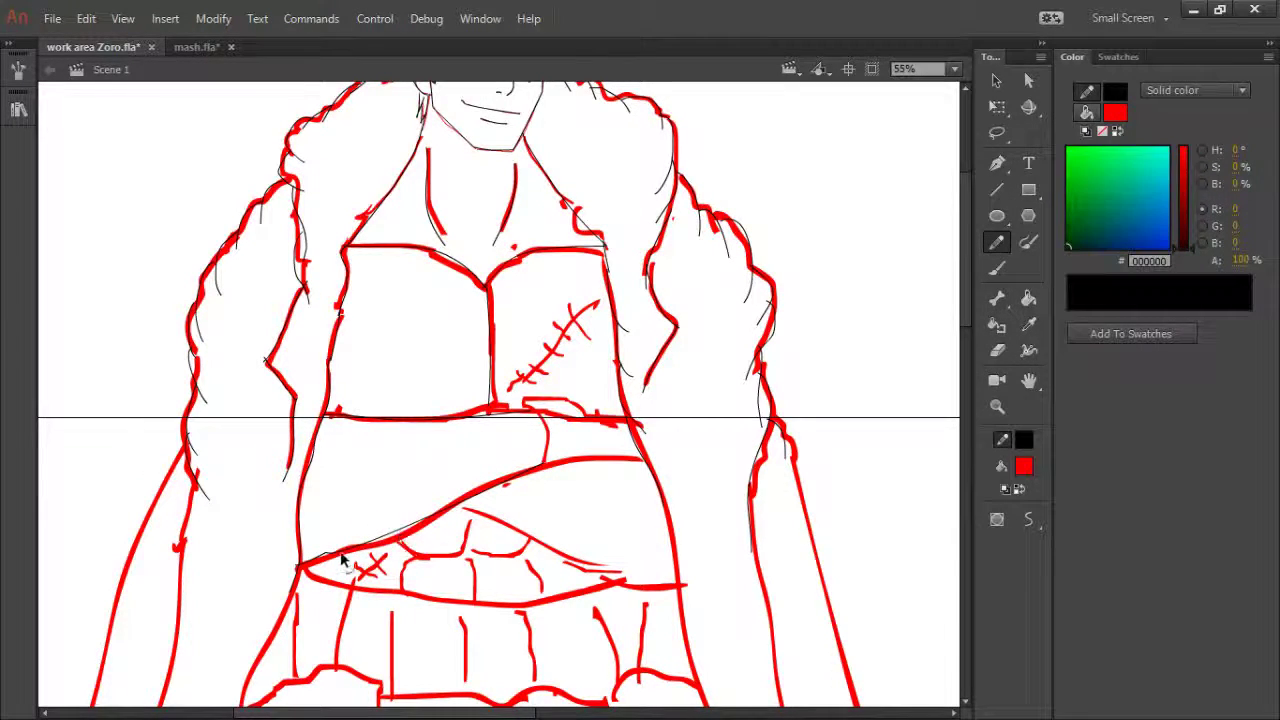
{"action": "key", "text": "ctrl+z"}
{"action": "key", "text": "ctrl+z"}
{"action": "key", "text": "ctrl+z"}
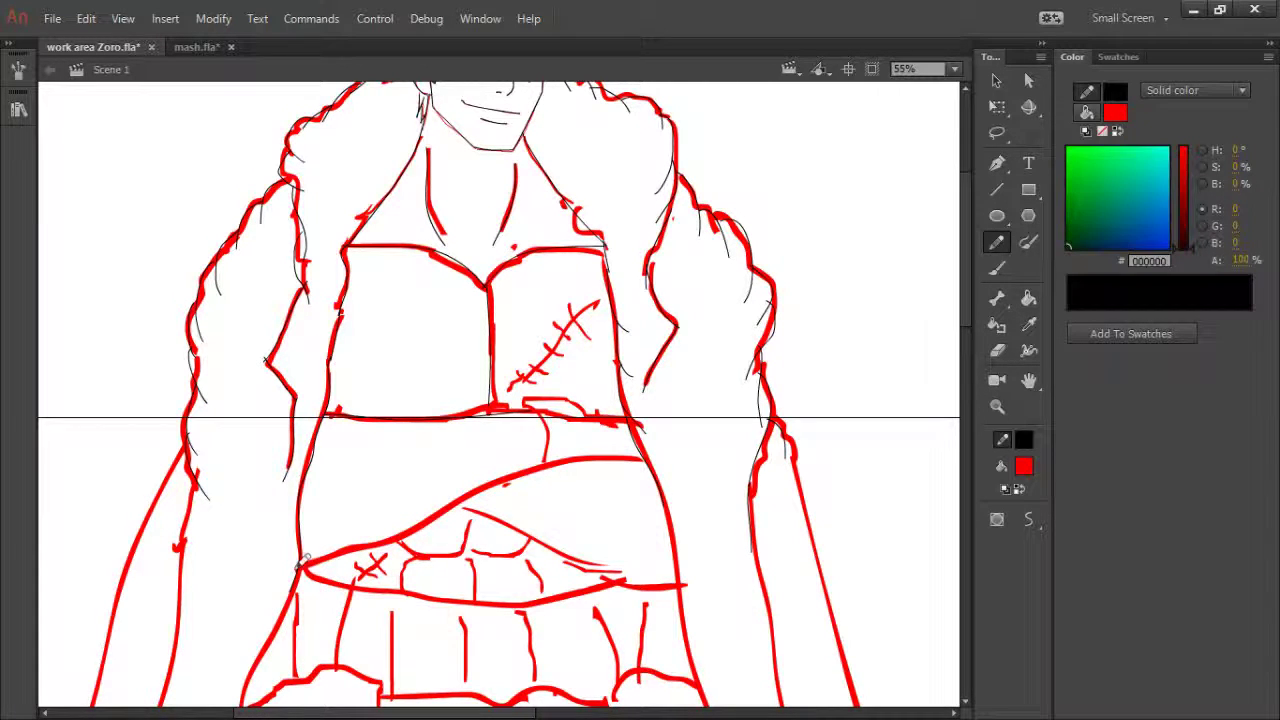
- Trace the curved line sweeping up across the waist and the fold sloping from its middle down to the opposite hip in black
{"action": "mouse_move", "coordinate": [396, 527]}
{"action": "left_mouse_down"}
{"action": "mouse_move", "coordinate": [467, 477]}
{"action": "mouse_move", "coordinate": [634, 457]}
{"action": "left_mouse_up"}
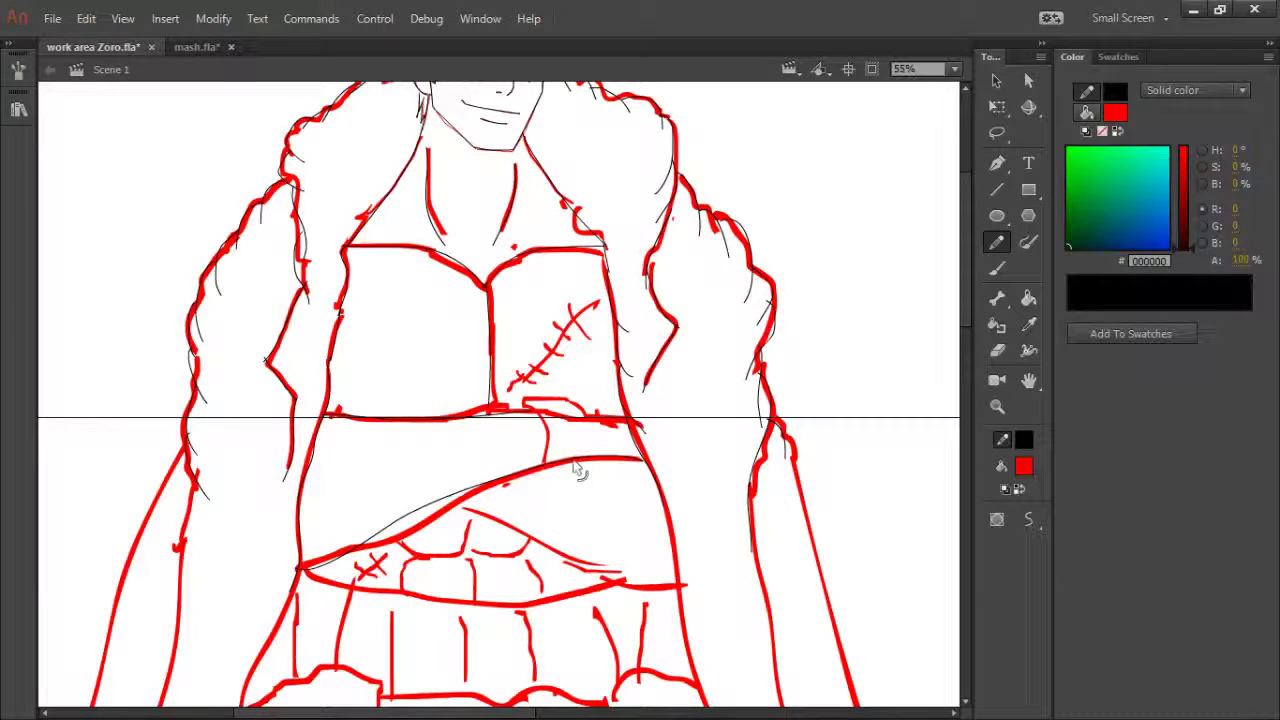
{"action": "mouse_move", "coordinate": [436, 501]}
{"action": "left_mouse_down"}
{"action": "mouse_move", "coordinate": [423, 527]}
{"action": "mouse_move", "coordinate": [386, 539]}
{"action": "left_mouse_up"}
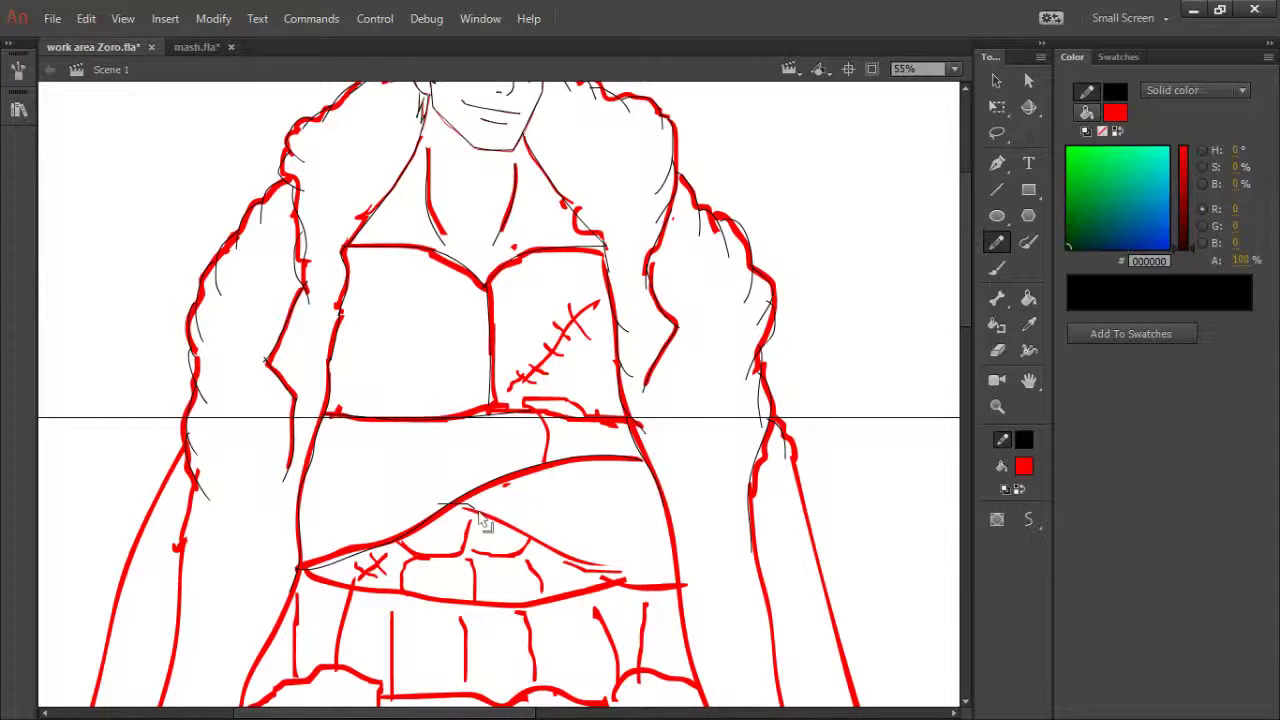
{"action": "left_click_drag", "start_coordinate": [479, 518], "coordinate": [684, 588]}
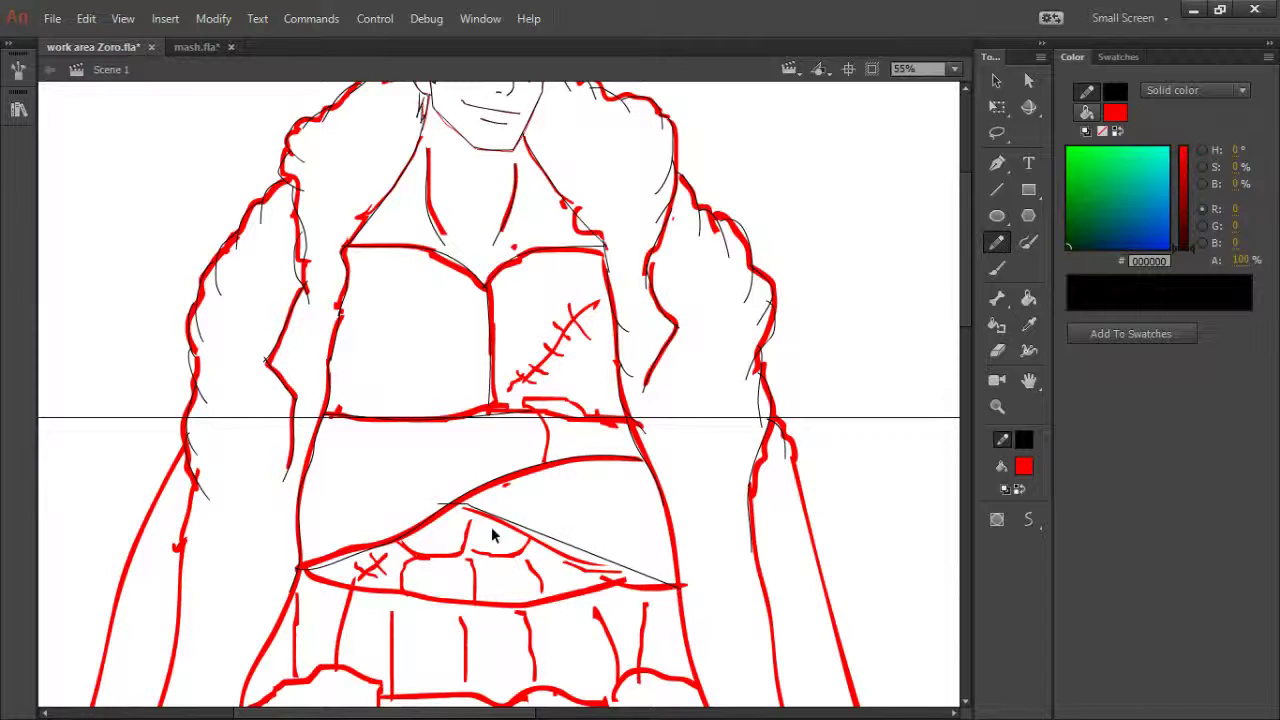
{"action": "mouse_move", "coordinate": [495, 518]}
{"action": "left_mouse_down"}
{"action": "mouse_move", "coordinate": [503, 528]}
{"action": "mouse_move", "coordinate": [477, 514]}
{"action": "mouse_move", "coordinate": [514, 530]}
{"action": "left_mouse_up"}
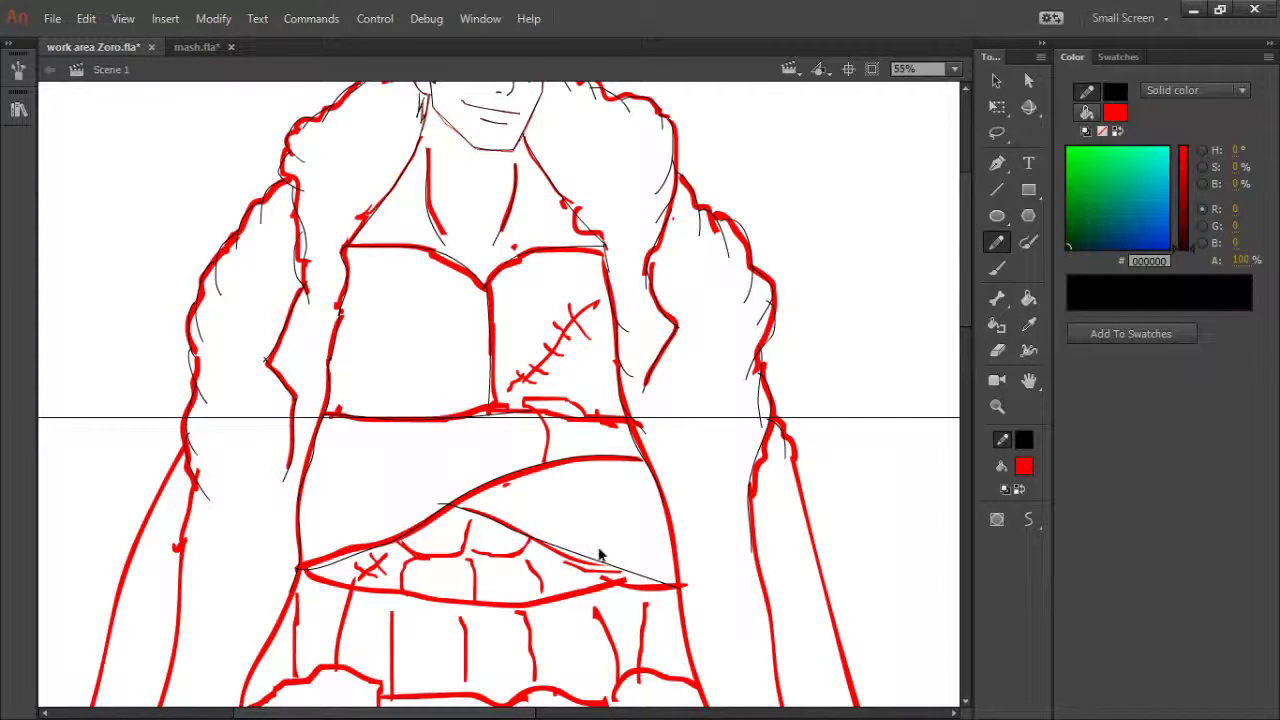
{"action": "left_click_drag", "start_coordinate": [598, 563], "coordinate": [667, 600]}
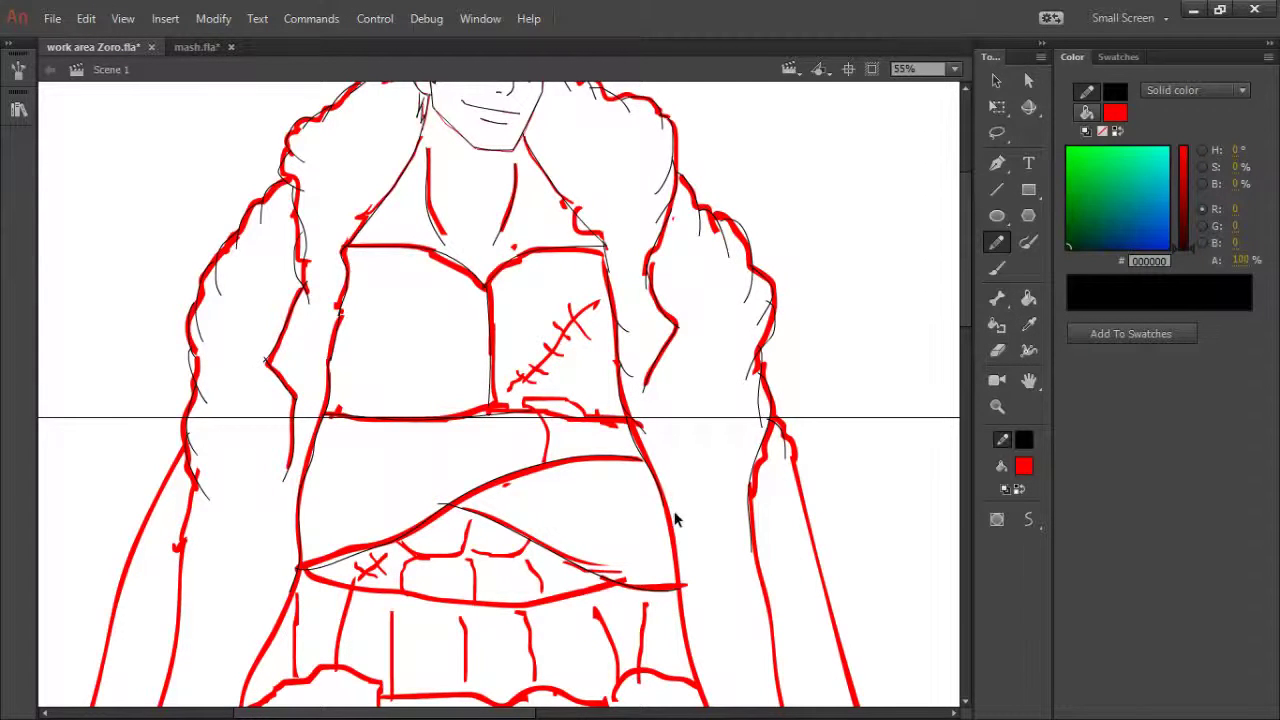
- Trace the scarred-side waist contour, the lower curve of the belly opening and both sides of the waistband below it in black
{"action": "mouse_move", "coordinate": [675, 518]}
{"action": "left_mouse_down"}
{"action": "mouse_move", "coordinate": [688, 648]}
{"action": "mouse_move", "coordinate": [677, 565]}
{"action": "mouse_move", "coordinate": [679, 580]}
{"action": "left_mouse_up"}
{"action": "mouse_move", "coordinate": [304, 556]}
{"action": "left_mouse_down"}
{"action": "mouse_move", "coordinate": [322, 594]}
{"action": "mouse_move", "coordinate": [470, 612]}
{"action": "mouse_move", "coordinate": [610, 603]}
{"action": "mouse_move", "coordinate": [622, 578]}
{"action": "left_mouse_up"}
{"action": "mouse_move", "coordinate": [412, 588]}
{"action": "left_mouse_down"}
{"action": "mouse_move", "coordinate": [571, 609]}
{"action": "mouse_move", "coordinate": [531, 609]}
{"action": "left_mouse_up"}
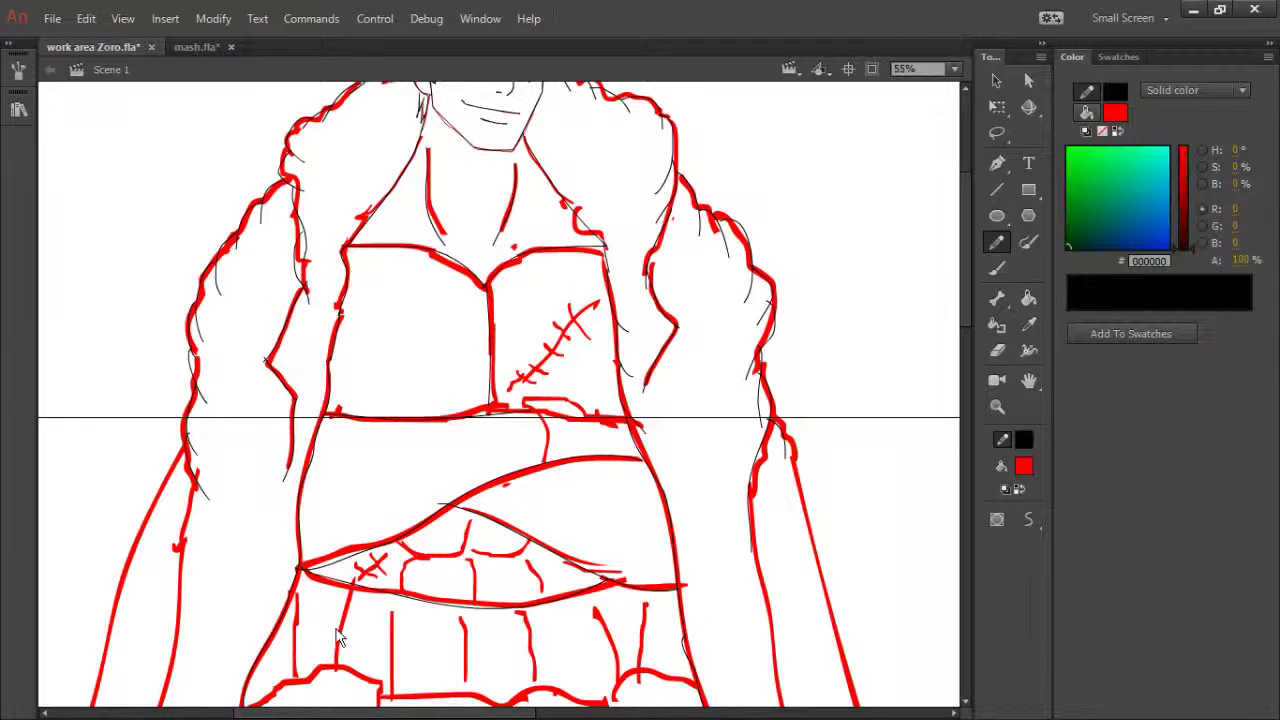
{"action": "left_click_drag", "start_coordinate": [286, 637], "coordinate": [286, 685]}
{"action": "mouse_move", "coordinate": [677, 581]}
{"action": "left_mouse_down"}
{"action": "mouse_move", "coordinate": [690, 666]}
{"action": "mouse_move", "coordinate": [662, 697]}
{"action": "left_mouse_up"}
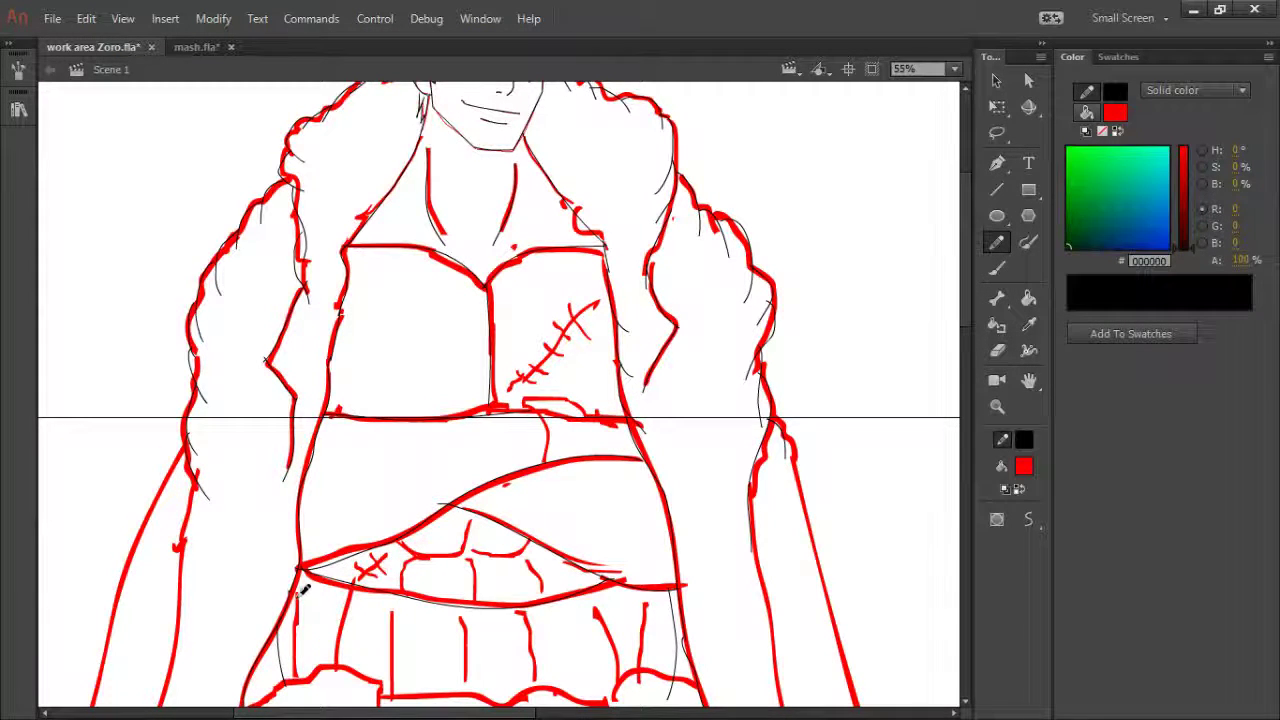
{"action": "left_click_drag", "start_coordinate": [299, 613], "coordinate": [309, 669]}
{"action": "key", "text": "ctrl+z"}
- Trace the upper part of the ear-side coat edge in black, from the end of the fur trim down past the sash
{"action": "key", "text": "h"}
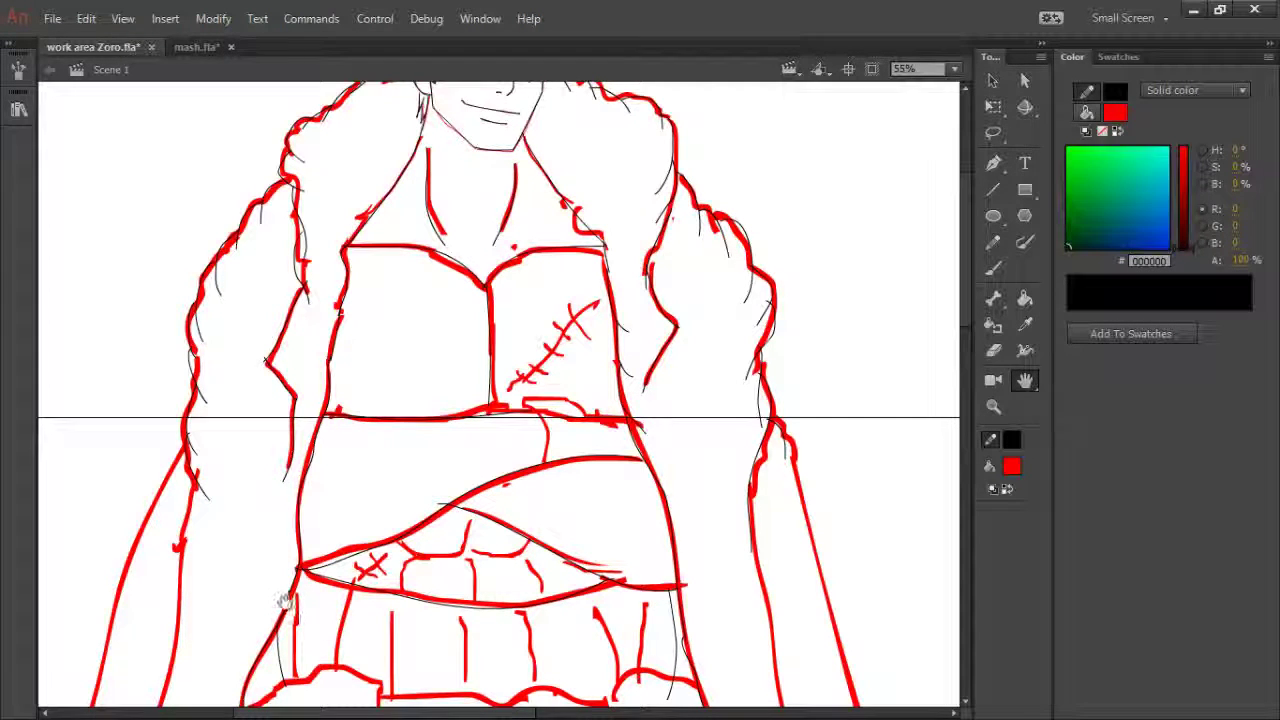
{"action": "key", "text": "y"}
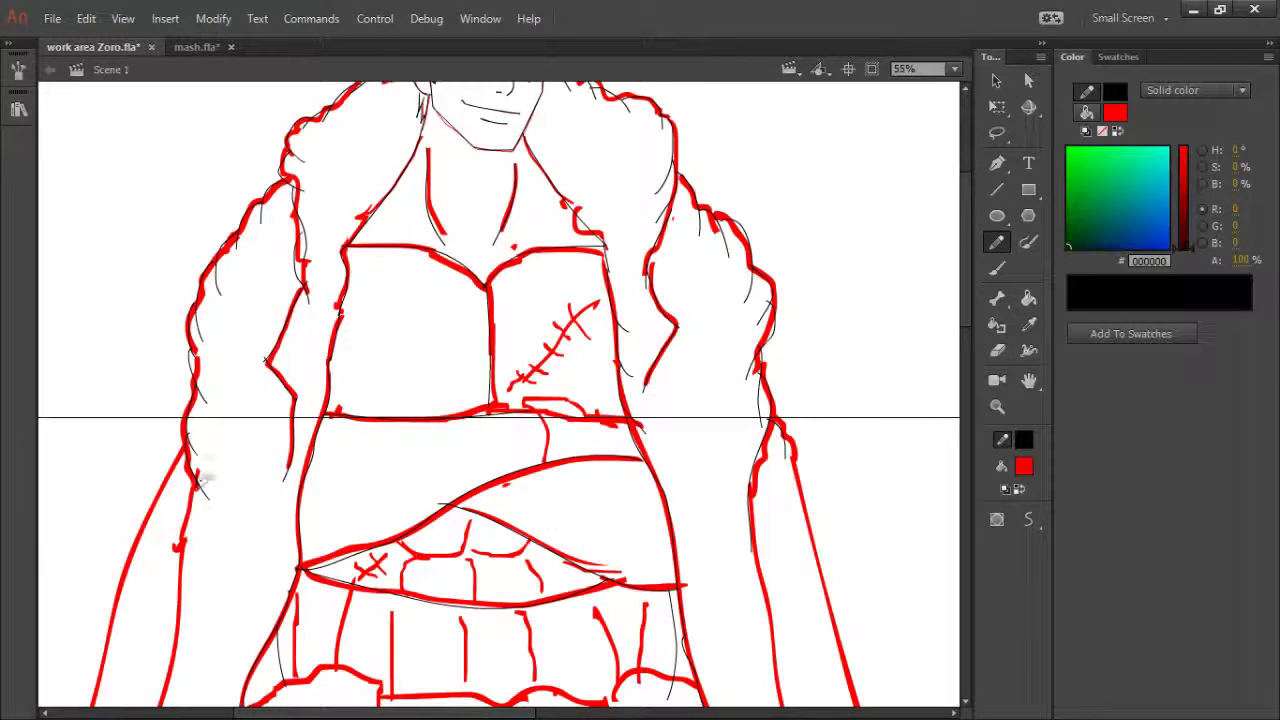
{"action": "key", "text": "h"}
{"action": "left_click_drag", "start_coordinate": [206, 537], "coordinate": [291, 420]}
{"action": "key", "text": "y"}
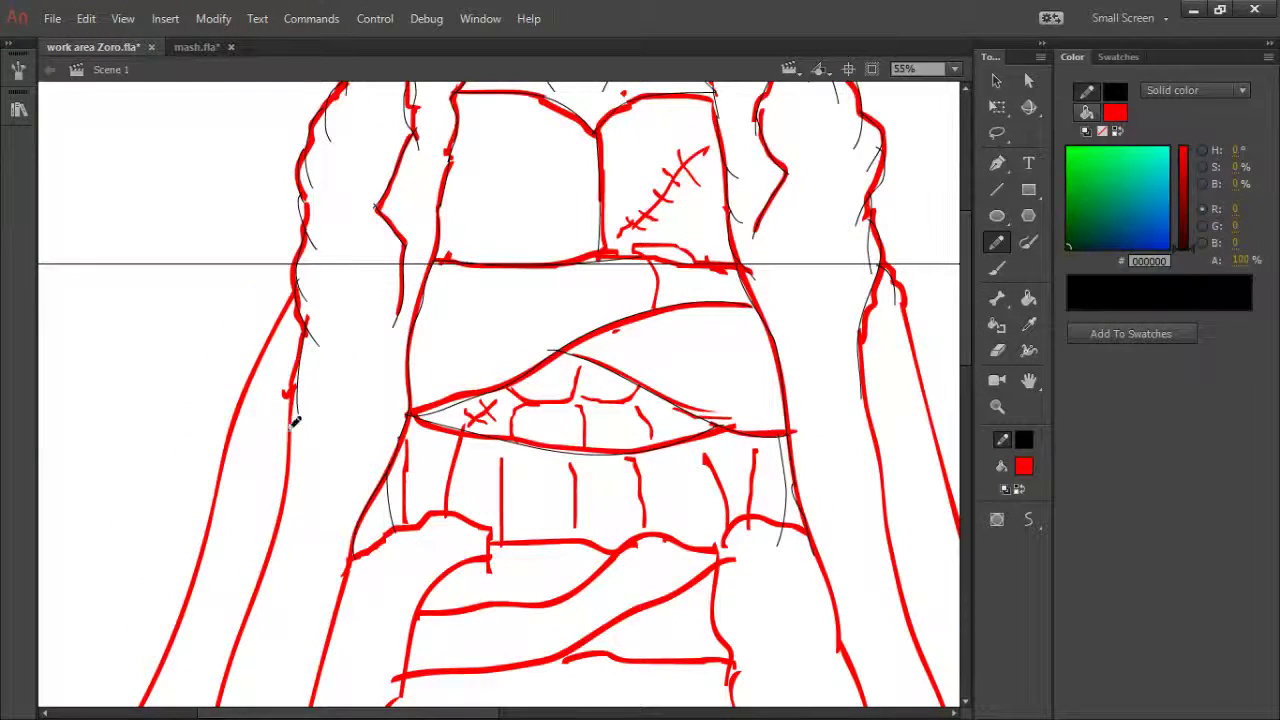
{"action": "mouse_move", "coordinate": [306, 357]}
{"action": "left_mouse_down"}
{"action": "mouse_move", "coordinate": [285, 520]}
{"action": "mouse_move", "coordinate": [218, 707]}
{"action": "left_mouse_up"}
- Continue the ear-side coat edge in black past the sleeve opening, bending it to follow the red sketch
{"action": "key", "text": "space"}
{"action": "left_click_drag", "start_coordinate": [295, 589], "coordinate": [371, 295]}
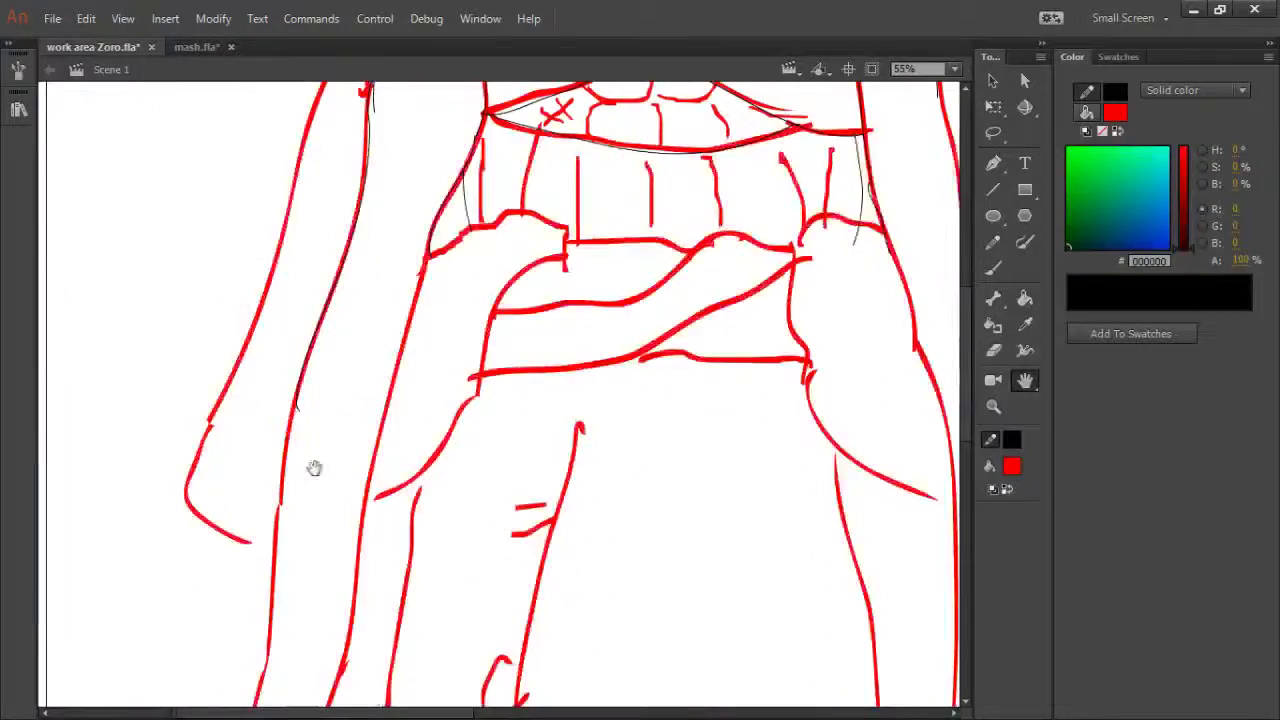
{"action": "mouse_move", "coordinate": [318, 511]}
{"action": "left_mouse_down"}
{"action": "mouse_move", "coordinate": [337, 449]}
{"action": "mouse_move", "coordinate": [340, 466]}
{"action": "mouse_move", "coordinate": [400, 380]}
{"action": "left_mouse_up"}
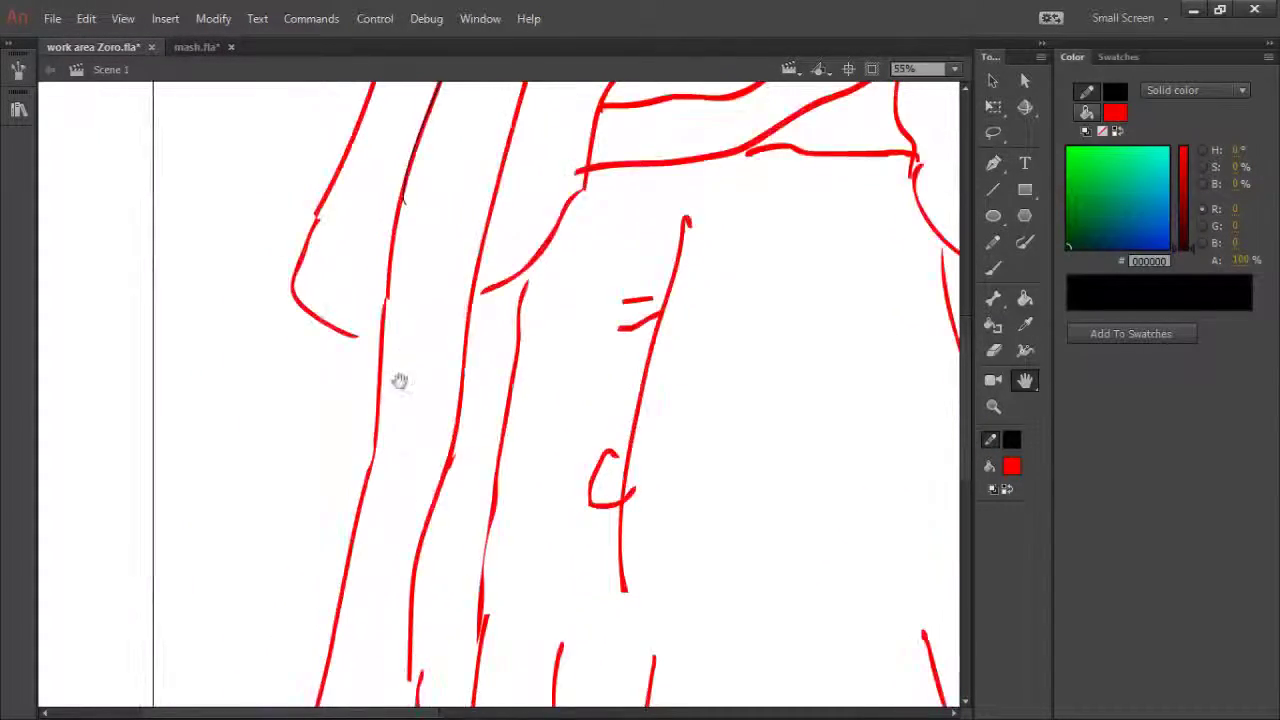
{"action": "left_click_drag", "start_coordinate": [405, 226], "coordinate": [343, 620]}
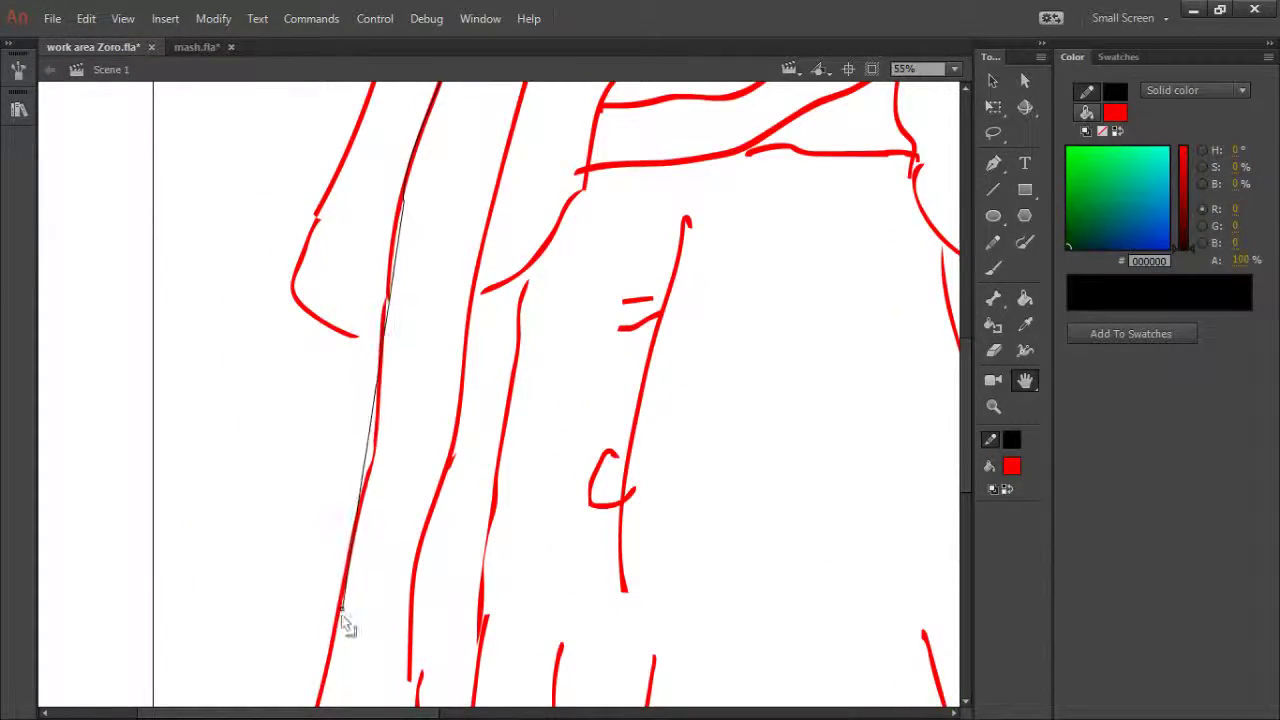
{"action": "left_click_drag", "start_coordinate": [404, 209], "coordinate": [397, 220]}
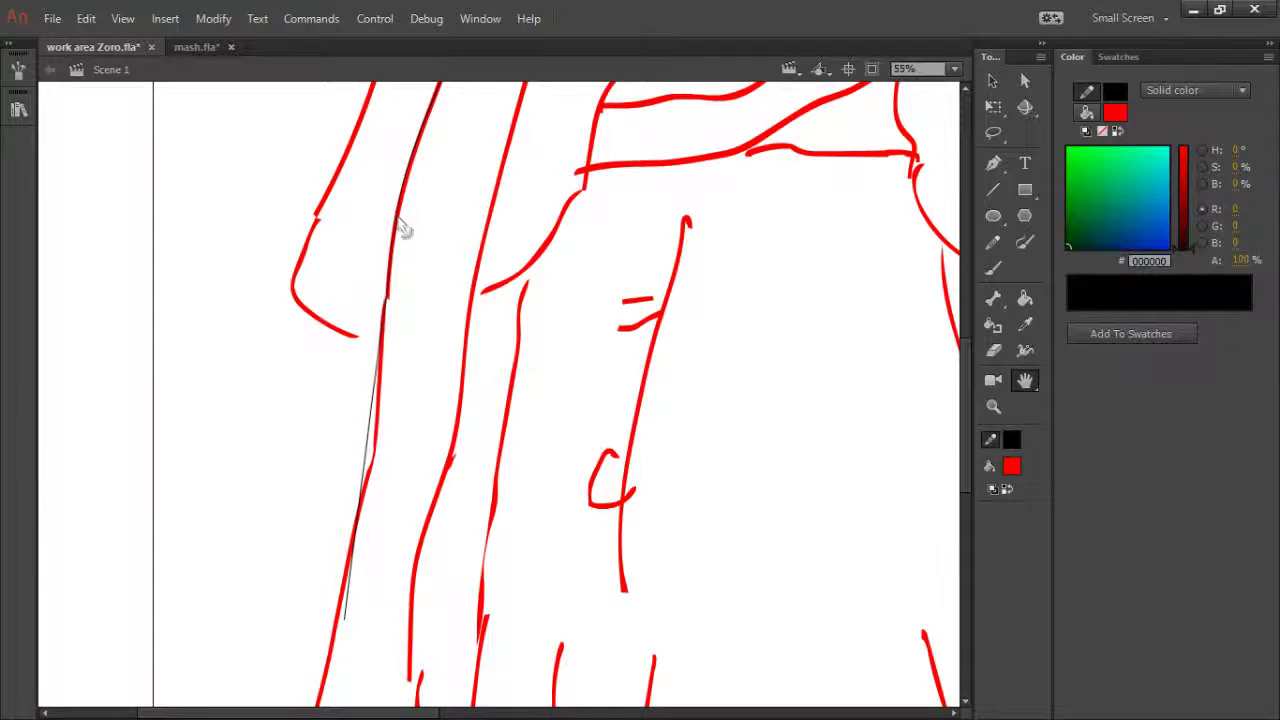
{"action": "left_click_drag", "start_coordinate": [371, 425], "coordinate": [360, 524]}
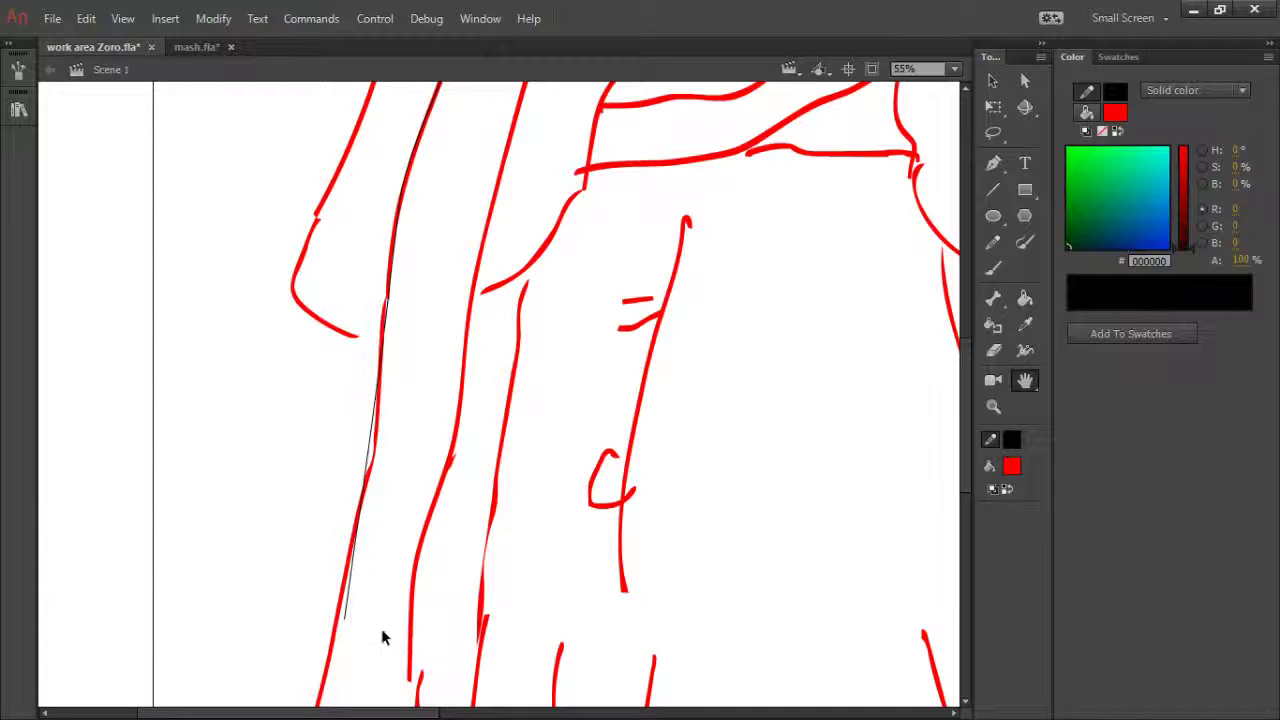
{"action": "left_click_drag", "start_coordinate": [343, 630], "coordinate": [315, 688]}
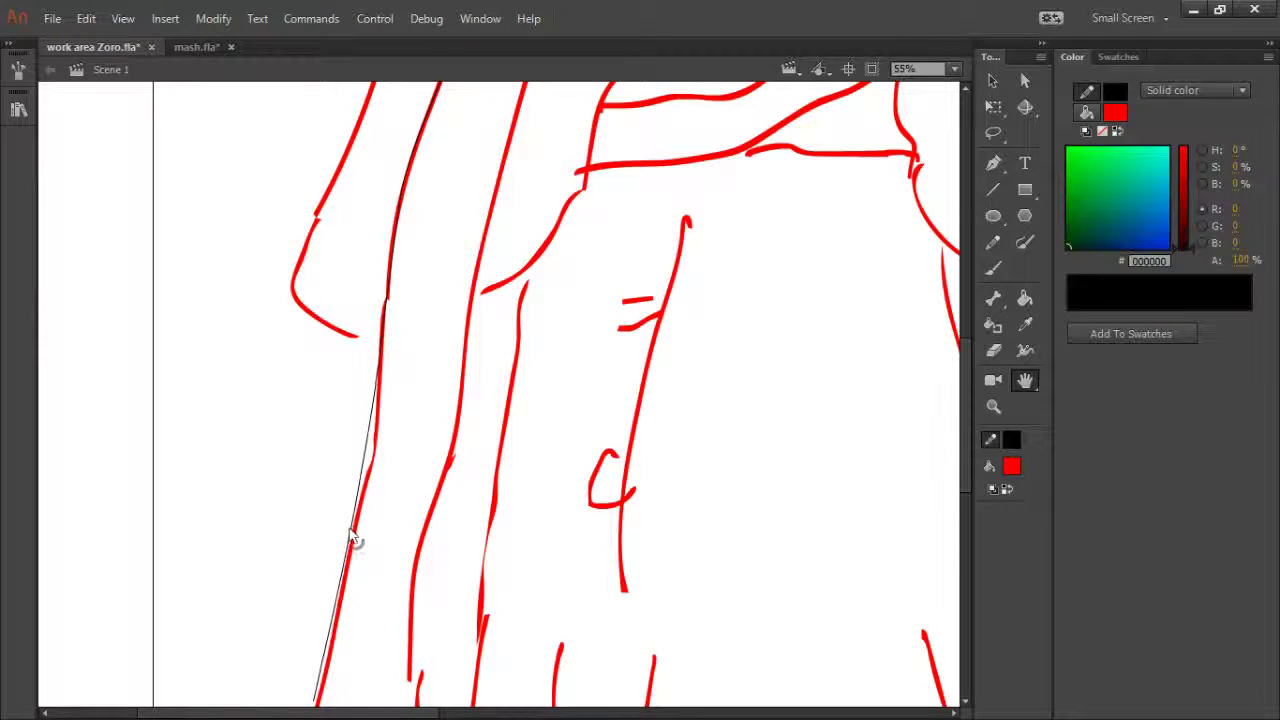
- Fit the whole figure in view and extend the ear-side coat edge in a curve to the coat's lower outer corner
{"action": "key", "text": "shift+space"}
{"action": "mouse_move", "coordinate": [400, 540]}
{"action": "left_mouse_down"}
{"action": "mouse_move", "coordinate": [440, 388]}
{"action": "mouse_move", "coordinate": [397, 437]}
{"action": "left_mouse_up"}
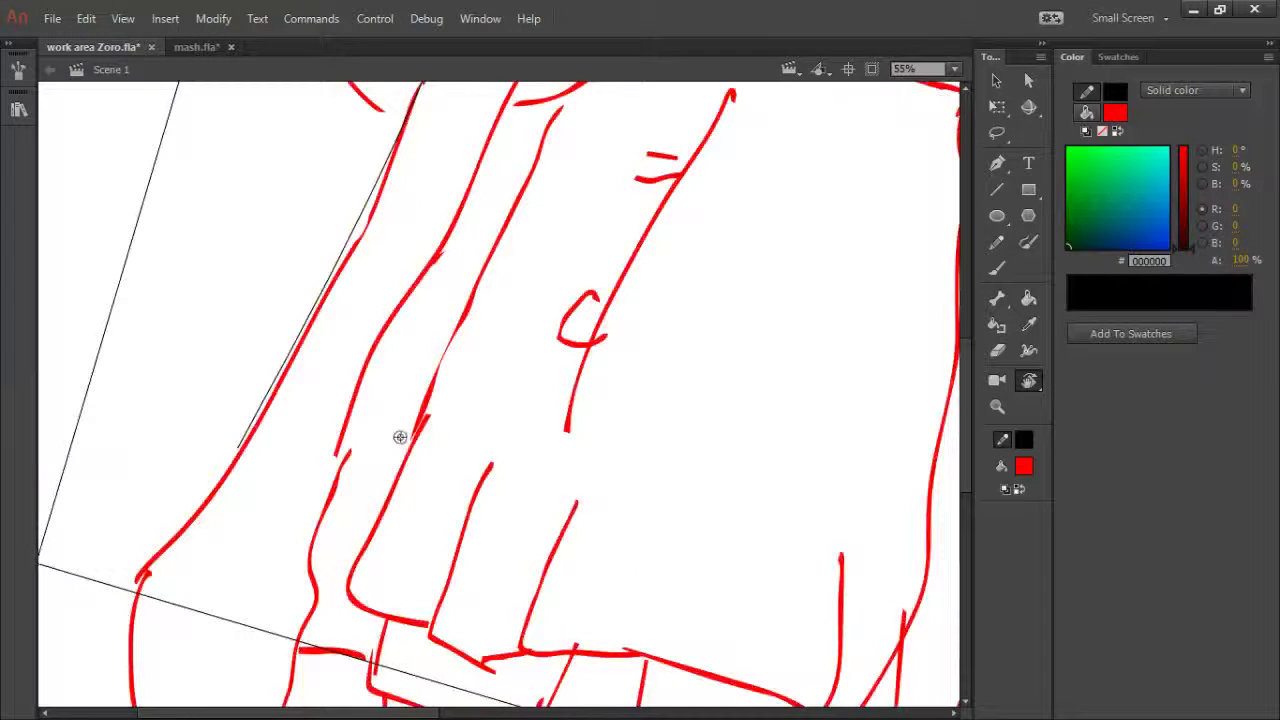
{"action": "key", "text": "ctrl+3"}
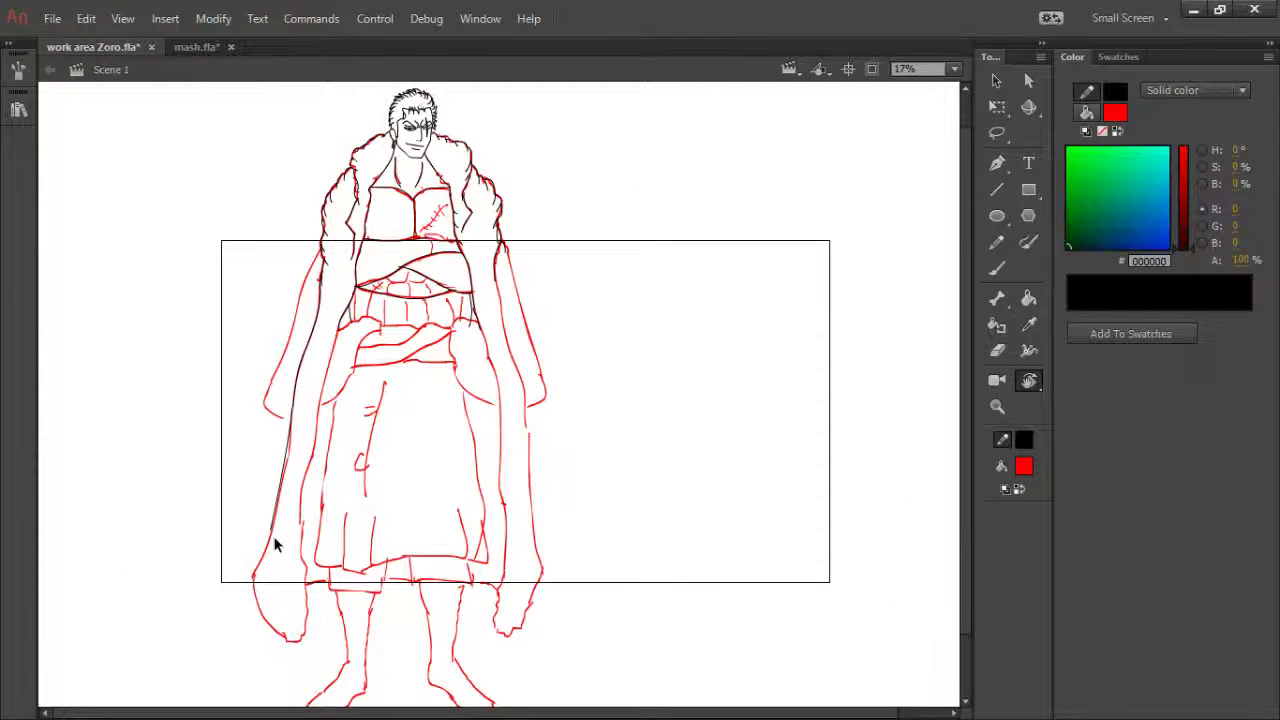
{"action": "key", "text": "h"}
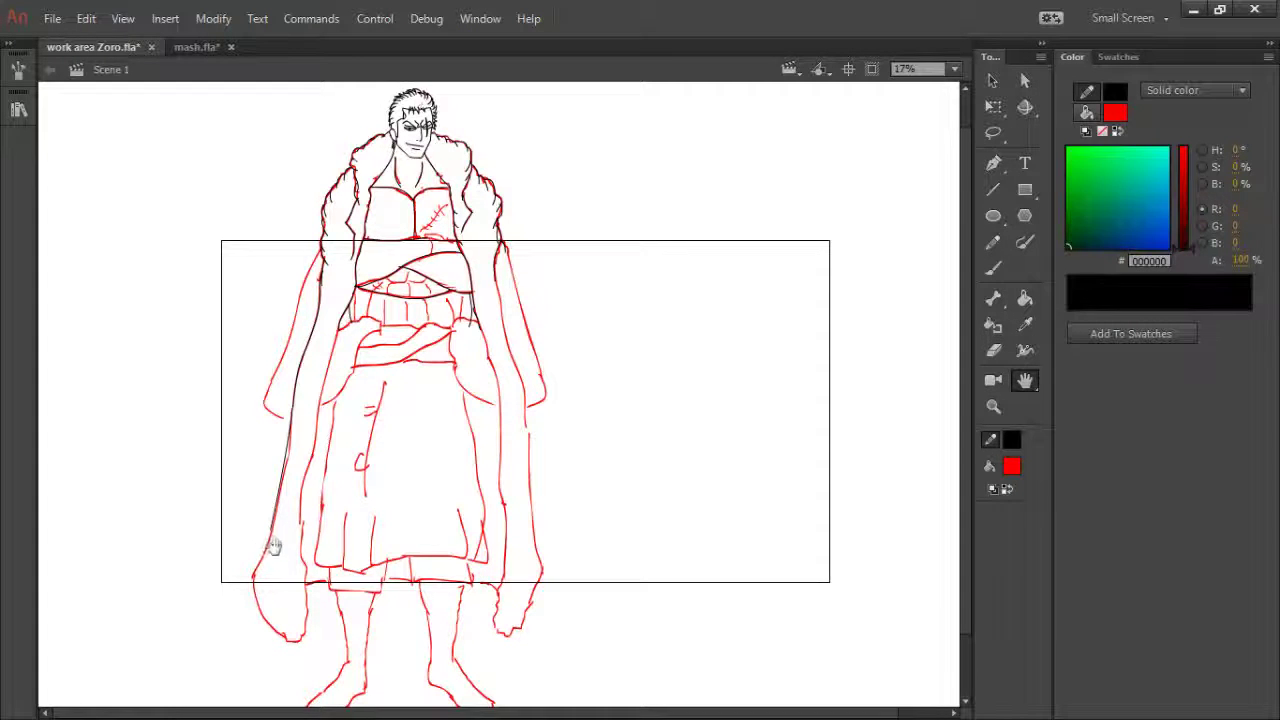
{"action": "left_click_drag", "start_coordinate": [272, 532], "coordinate": [254, 577]}
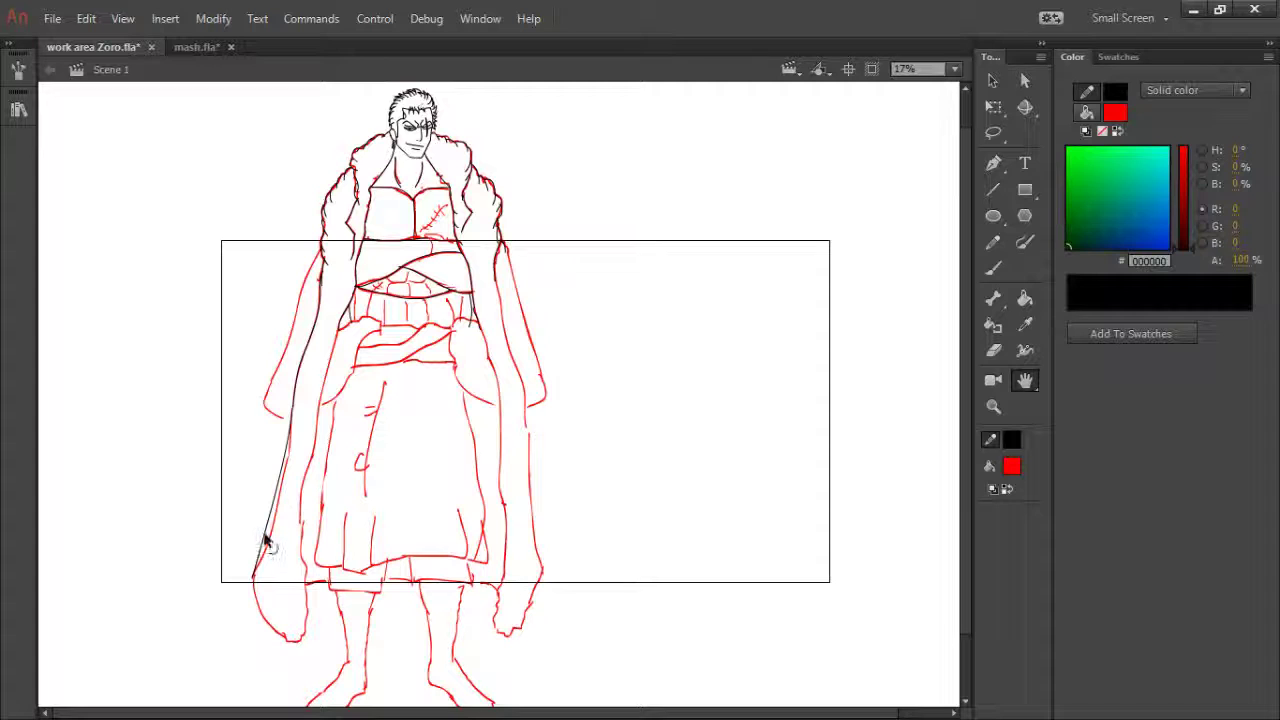
{"action": "left_click_drag", "start_coordinate": [265, 540], "coordinate": [258, 577]}
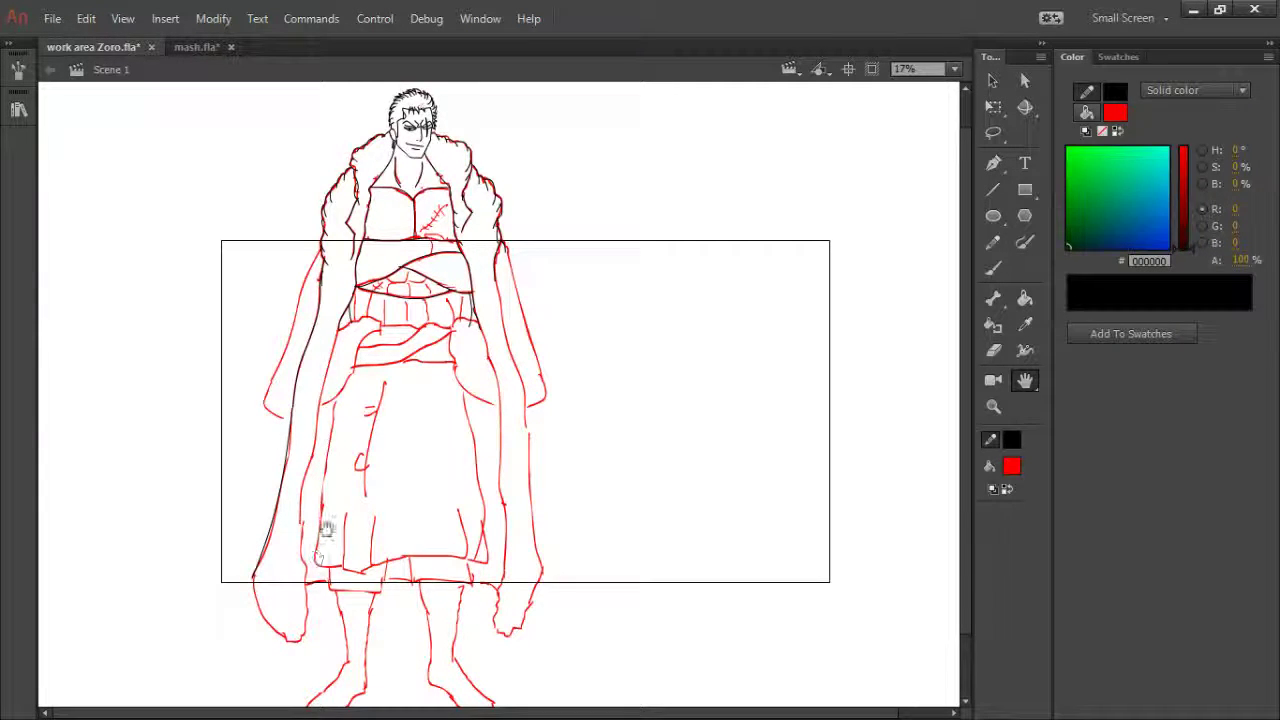
- Trace the scarred-side coat panel's outer and inner edges and the ear-side panel's inner edge in black, curving them to the sketch
{"action": "left_click_drag", "start_coordinate": [500, 290], "coordinate": [542, 573]}
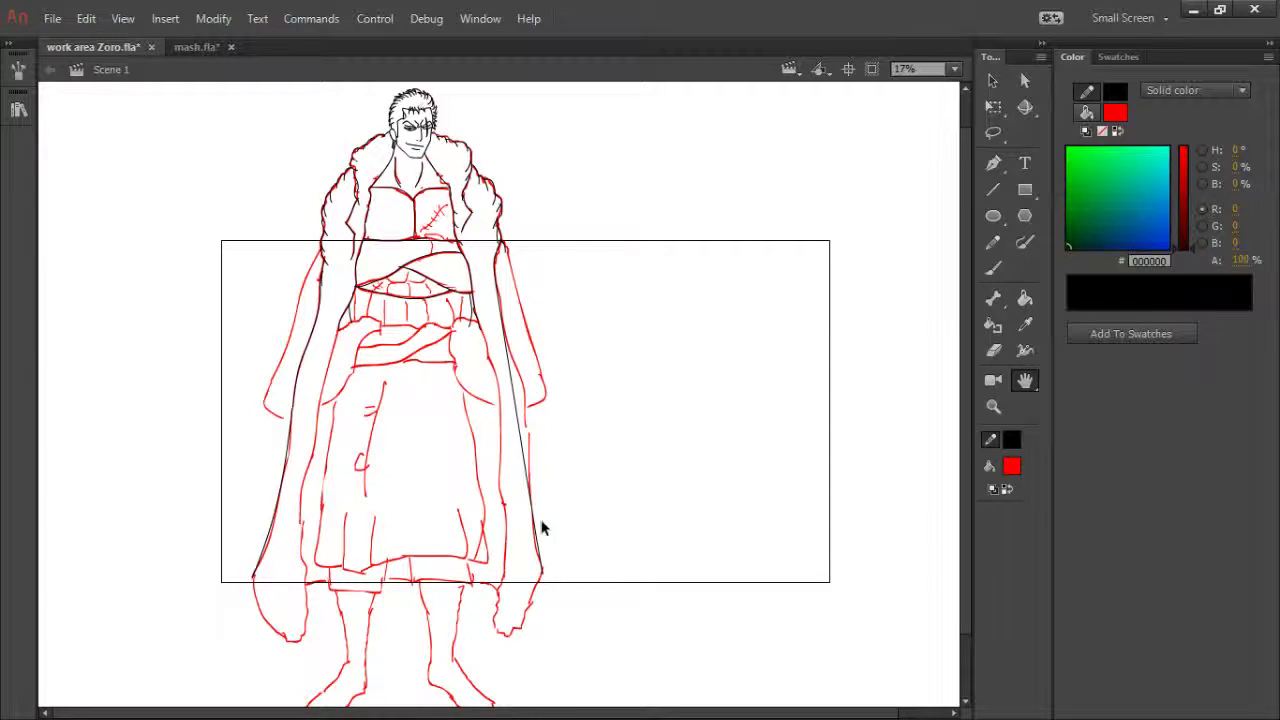
{"action": "left_click_drag", "start_coordinate": [513, 383], "coordinate": [543, 543]}
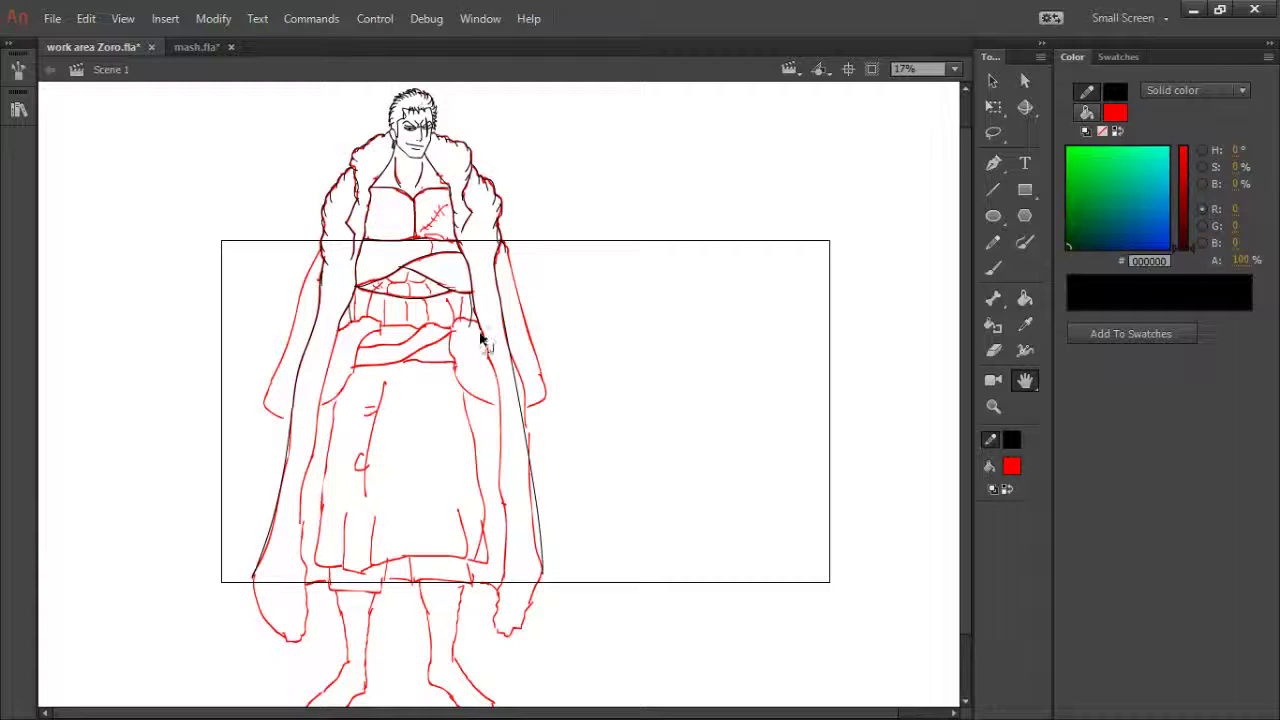
{"action": "left_click_drag", "start_coordinate": [481, 341], "coordinate": [500, 590]}
{"action": "left_click_drag", "start_coordinate": [489, 476], "coordinate": [506, 568]}
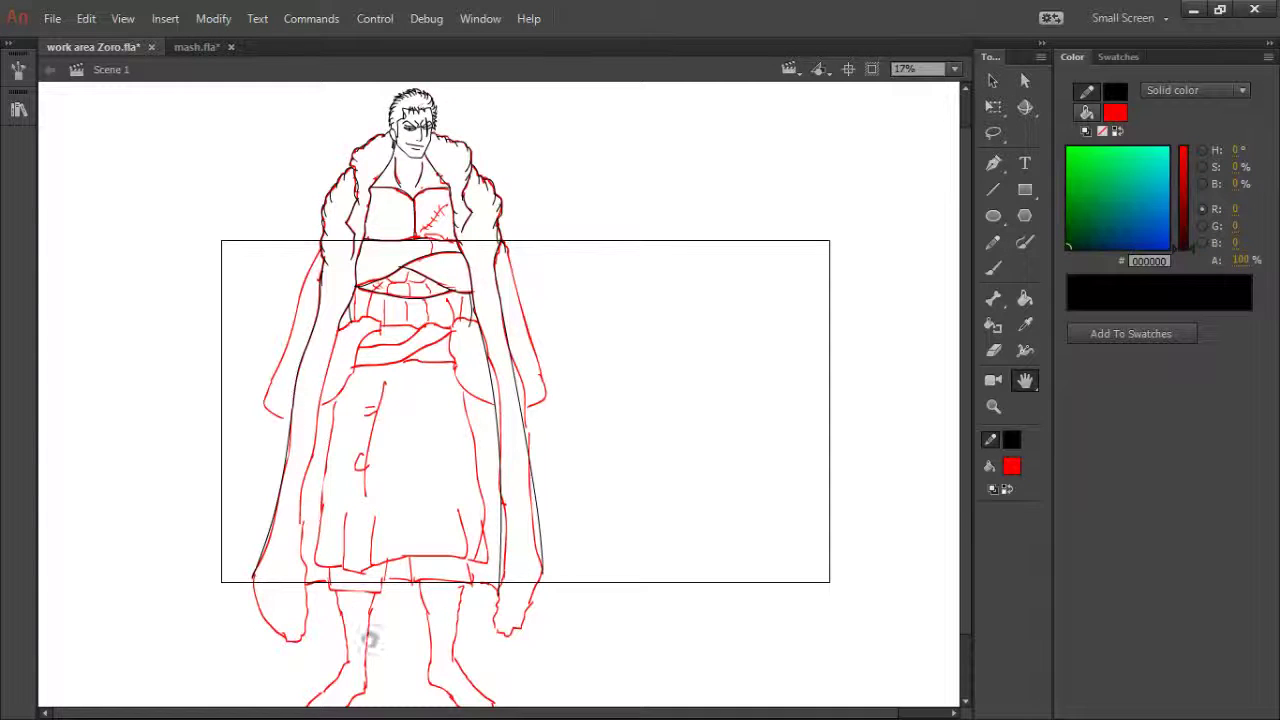
{"action": "left_click_drag", "start_coordinate": [336, 340], "coordinate": [306, 643]}
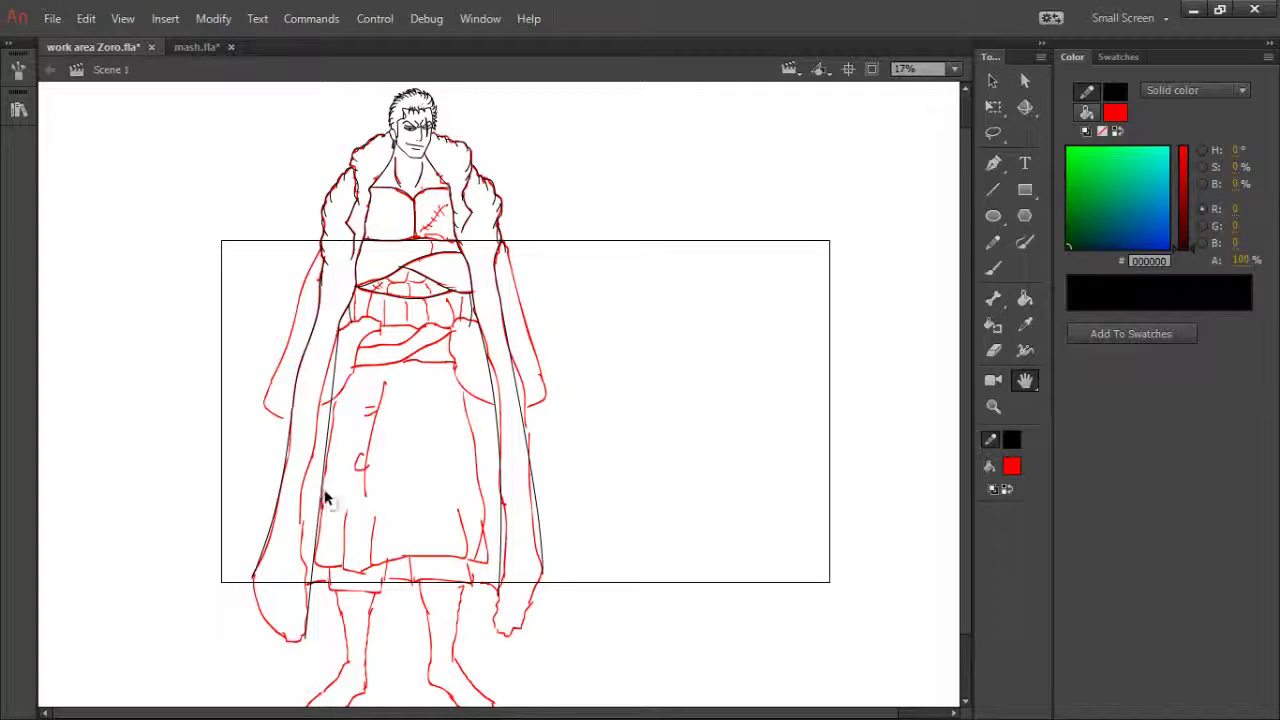
{"action": "left_click_drag", "start_coordinate": [328, 503], "coordinate": [299, 631]}
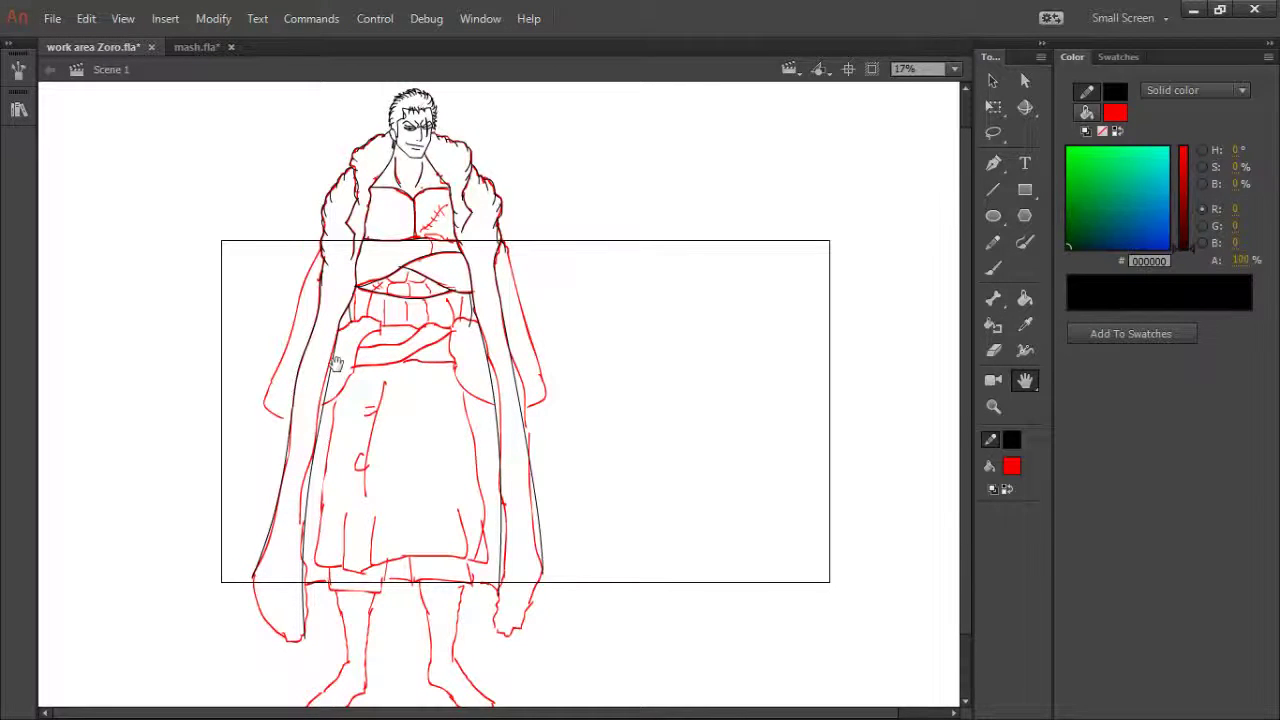
- Trace the outer edges and curved cuffs of both hanging coat sleeves in black
{"action": "key", "text": "y"}
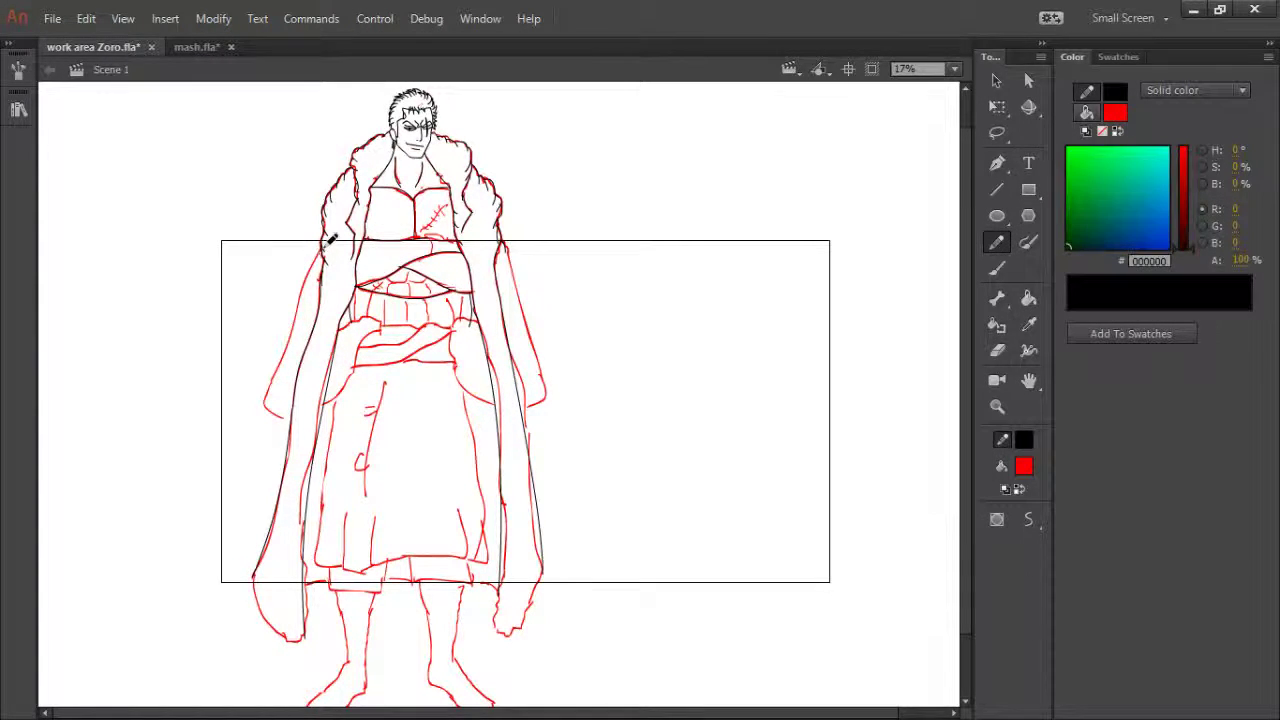
{"action": "mouse_move", "coordinate": [310, 268]}
{"action": "left_mouse_down"}
{"action": "mouse_move", "coordinate": [263, 430]}
{"action": "mouse_move", "coordinate": [263, 406]}
{"action": "left_mouse_up"}
{"action": "mouse_move", "coordinate": [284, 352]}
{"action": "left_mouse_down"}
{"action": "mouse_move", "coordinate": [270, 398]}
{"action": "mouse_move", "coordinate": [292, 428]}
{"action": "left_mouse_up"}
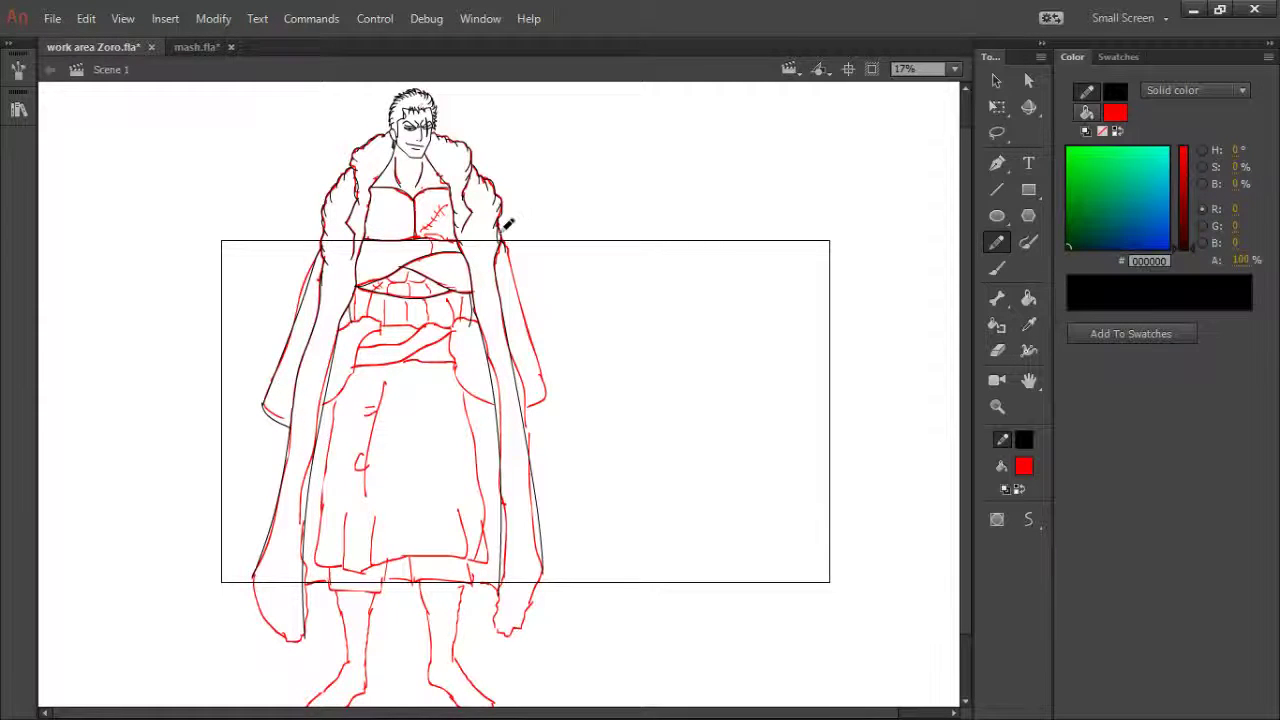
{"action": "left_click_drag", "start_coordinate": [501, 240], "coordinate": [549, 404]}
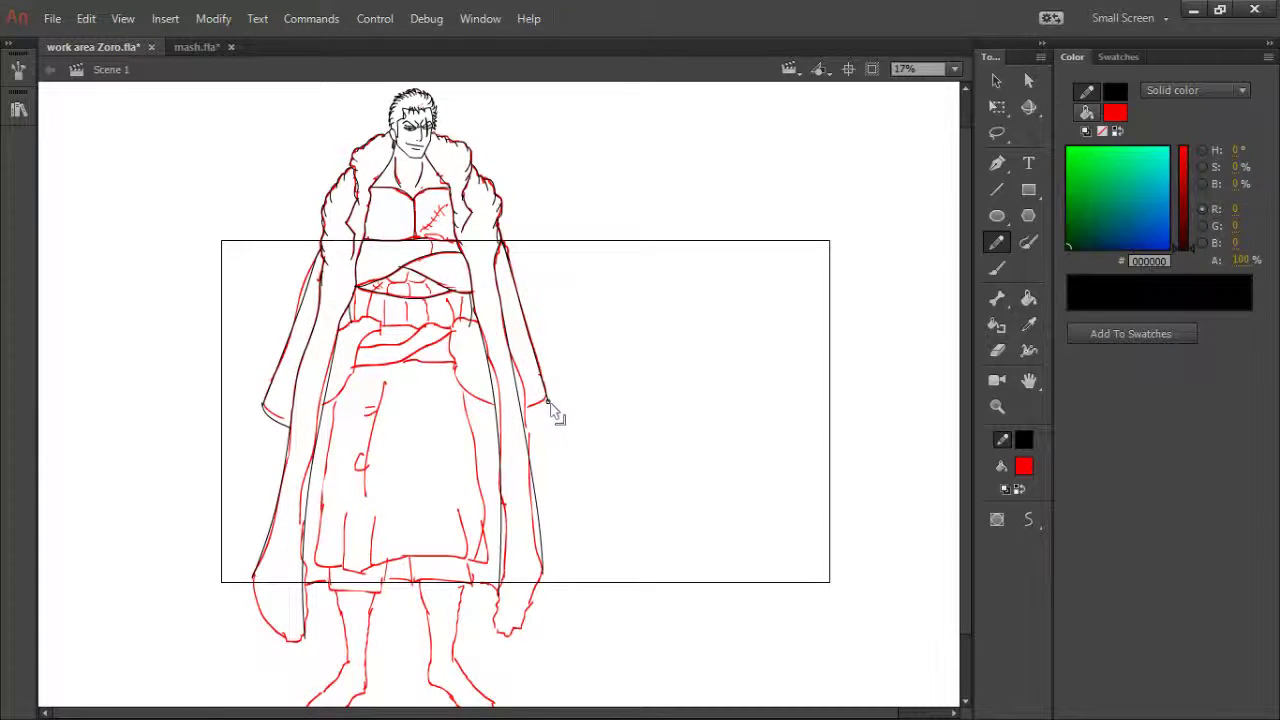
{"action": "left_click_drag", "start_coordinate": [526, 328], "coordinate": [525, 342]}
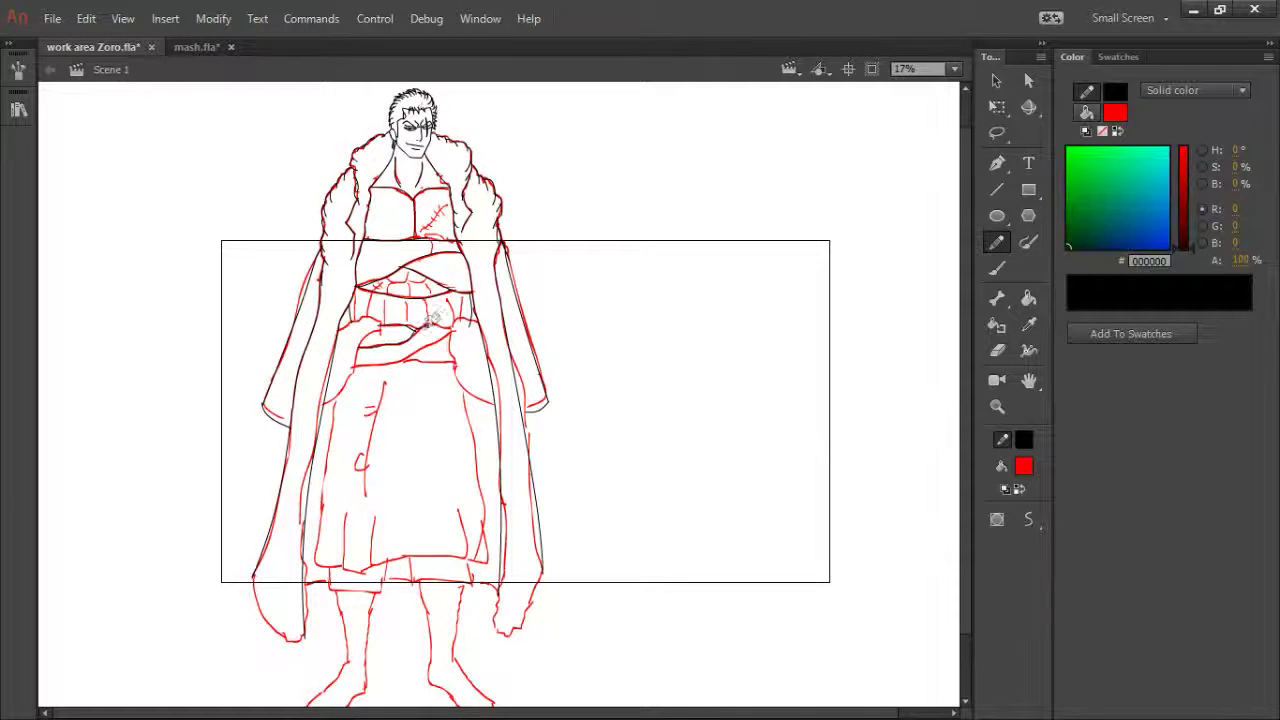
- Trace the crossing folds and lower edge of the sash and the cloth draping over both hips in black
{"action": "left_click_drag", "start_coordinate": [455, 320], "coordinate": [451, 333]}
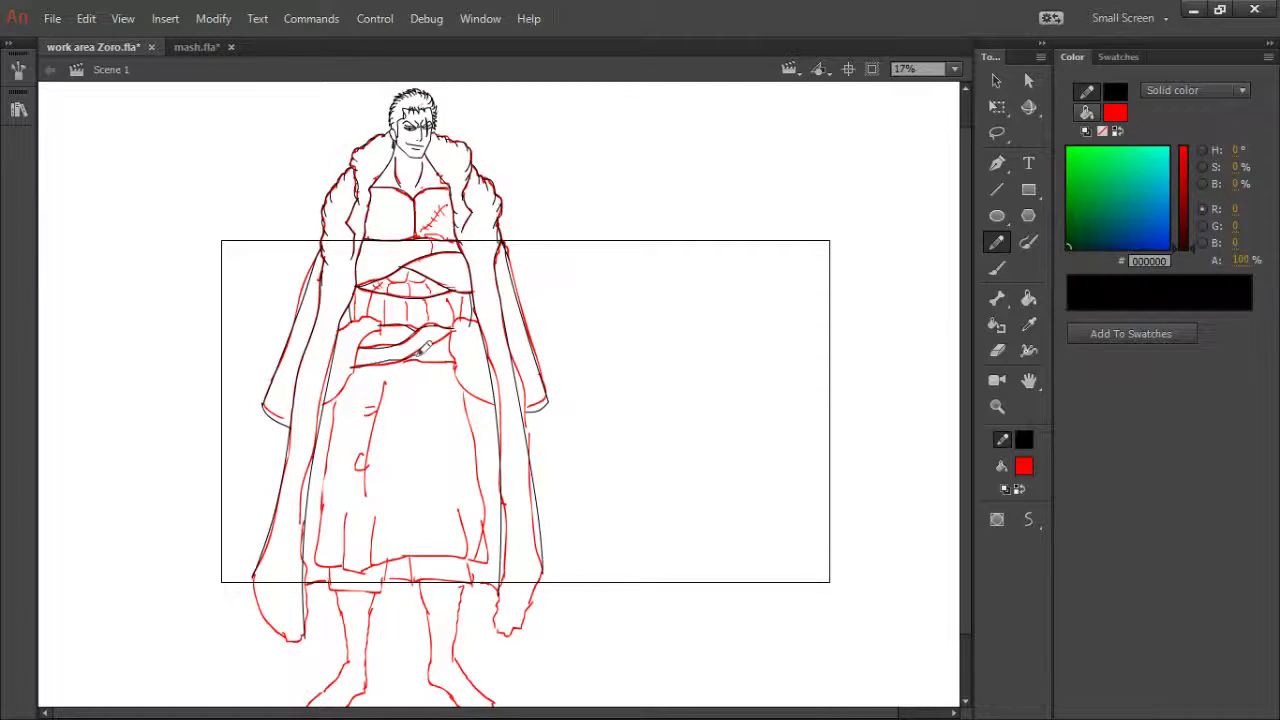
{"action": "left_click_drag", "start_coordinate": [456, 330], "coordinate": [458, 328]}
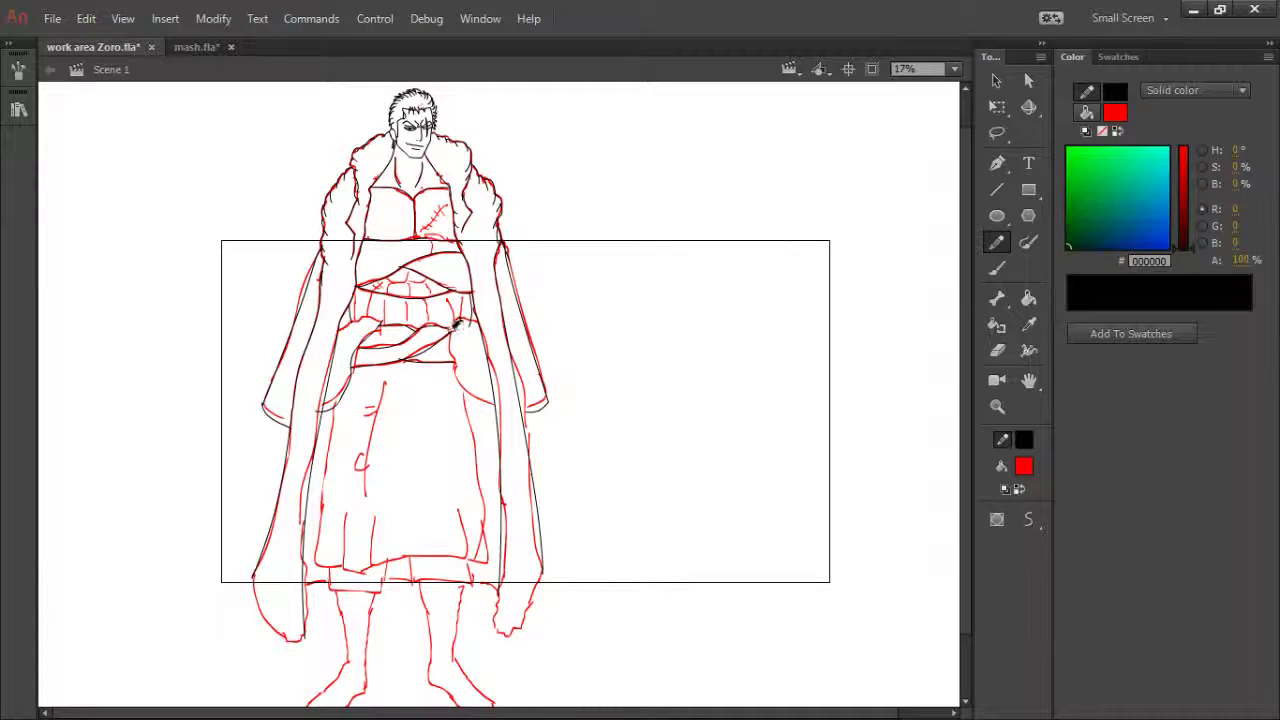
{"action": "mouse_move", "coordinate": [455, 322]}
{"action": "left_mouse_down"}
{"action": "mouse_move", "coordinate": [472, 392]}
{"action": "mouse_move", "coordinate": [492, 408]}
{"action": "left_mouse_up"}
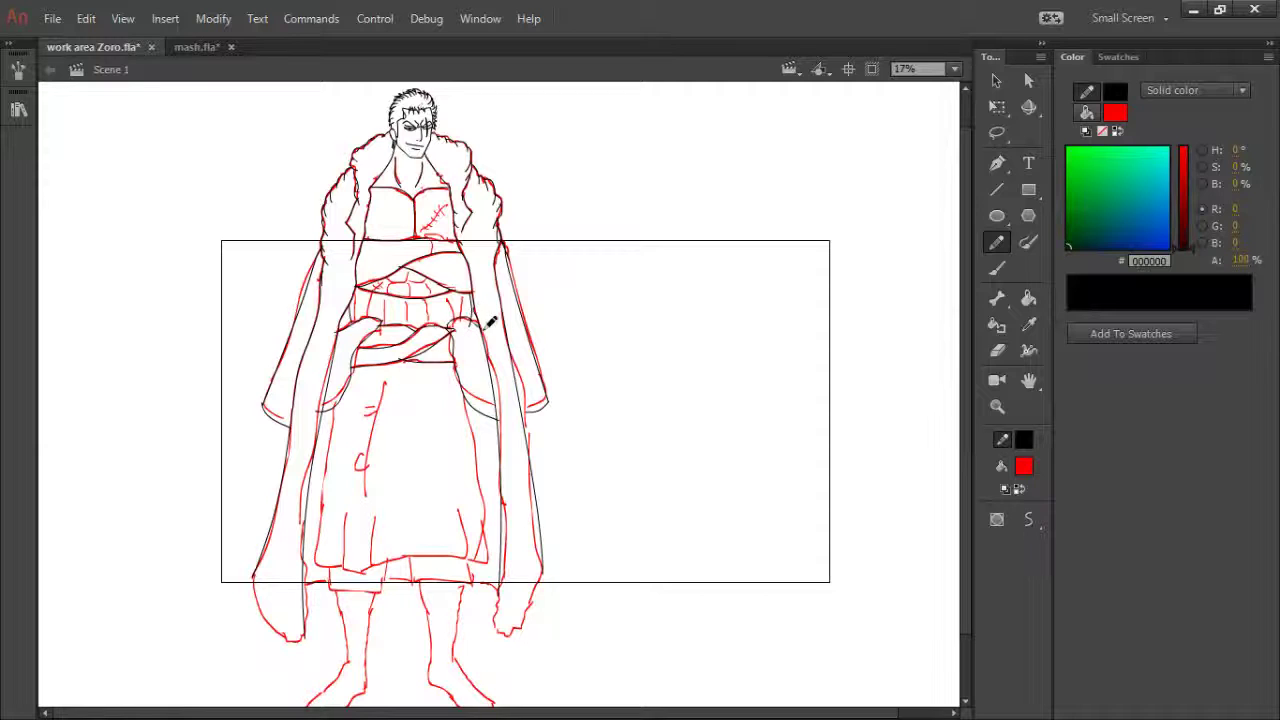
- Trace both side edges of the robe's skirt in black from the hip drapes down to the hem
{"action": "left_click_drag", "start_coordinate": [333, 408], "coordinate": [315, 564]}
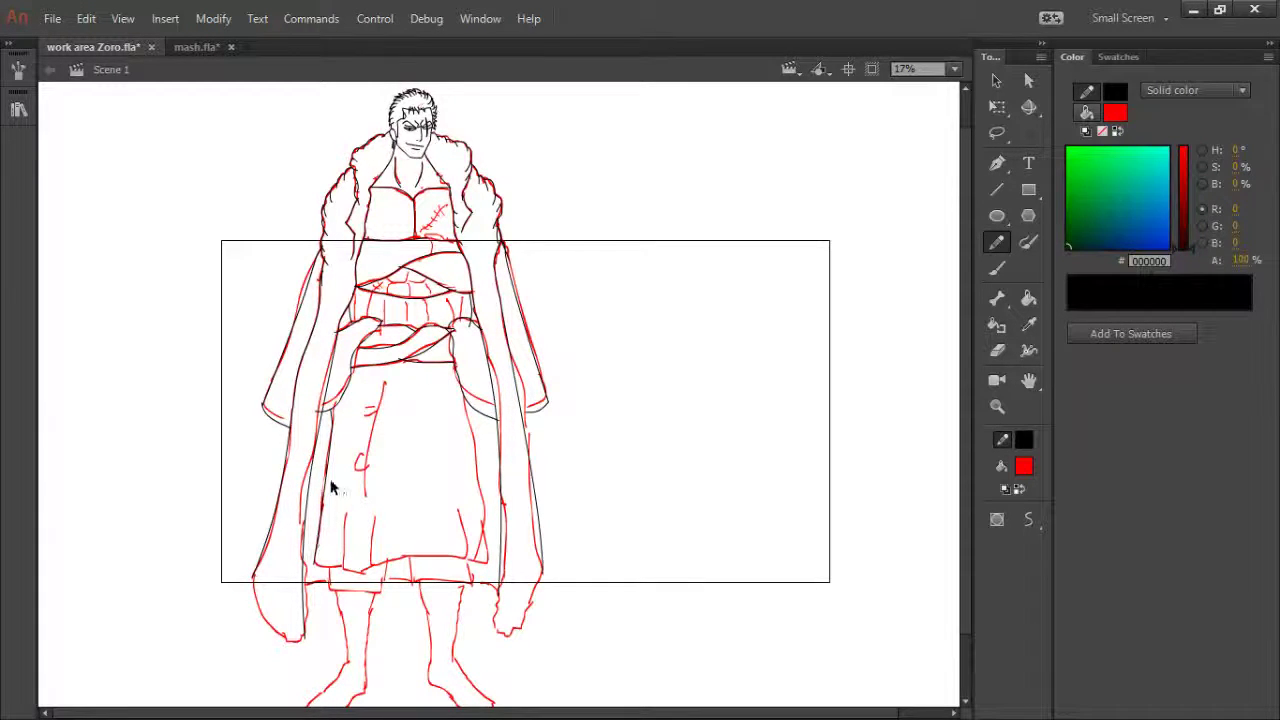
{"action": "mouse_move", "coordinate": [465, 399]}
{"action": "left_mouse_down"}
{"action": "mouse_move", "coordinate": [490, 523]}
{"action": "mouse_move", "coordinate": [492, 487]}
{"action": "left_mouse_up"}
{"action": "key", "text": "ctrl+z"}
{"action": "mouse_move", "coordinate": [465, 416]}
{"action": "left_mouse_down"}
{"action": "mouse_move", "coordinate": [492, 500]}
{"action": "mouse_move", "coordinate": [488, 562]}
{"action": "left_mouse_up"}
{"action": "left_click_drag", "start_coordinate": [475, 487], "coordinate": [487, 535]}
{"action": "left_click_drag", "start_coordinate": [466, 411], "coordinate": [467, 420]}
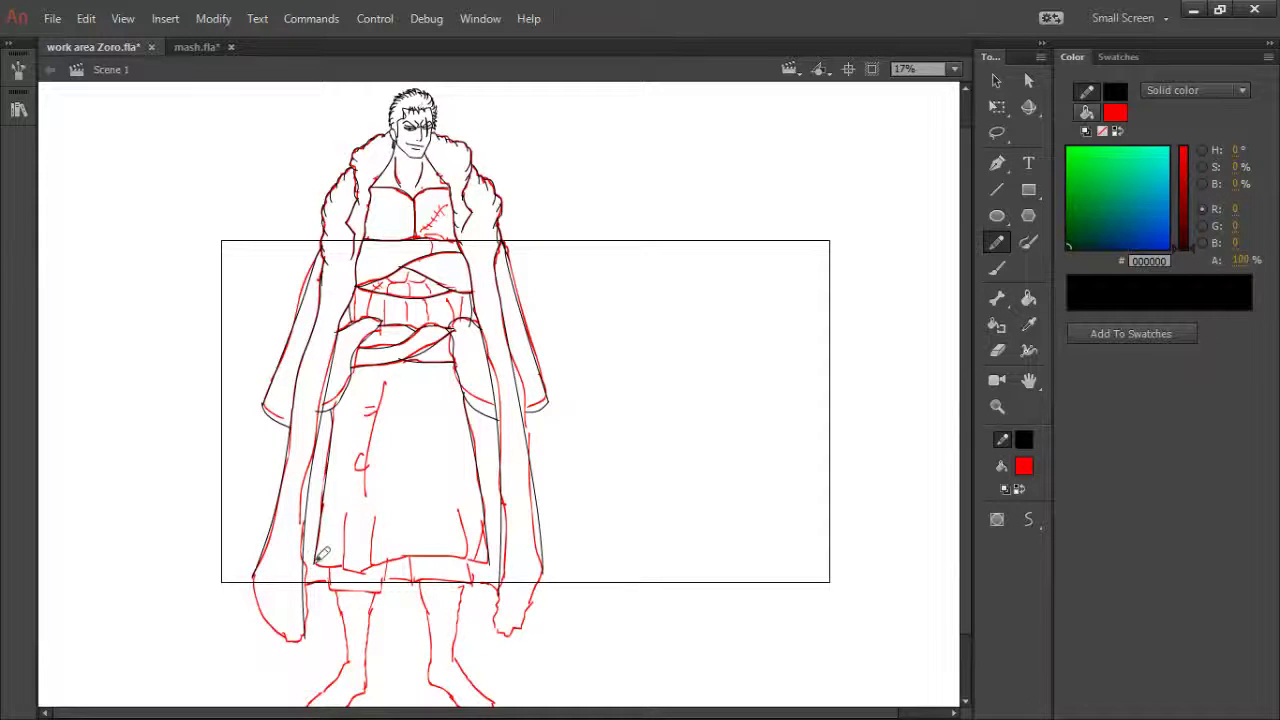
- Trace the robe's wavy hem with its lower fold lines in black and save the file
{"action": "mouse_move", "coordinate": [324, 569]}
{"action": "left_mouse_down"}
{"action": "mouse_move", "coordinate": [342, 568]}
{"action": "mouse_move", "coordinate": [344, 541]}
{"action": "mouse_move", "coordinate": [366, 570]}
{"action": "mouse_move", "coordinate": [382, 535]}
{"action": "mouse_move", "coordinate": [411, 558]}
{"action": "mouse_move", "coordinate": [468, 560]}
{"action": "mouse_move", "coordinate": [446, 557]}
{"action": "left_mouse_up"}
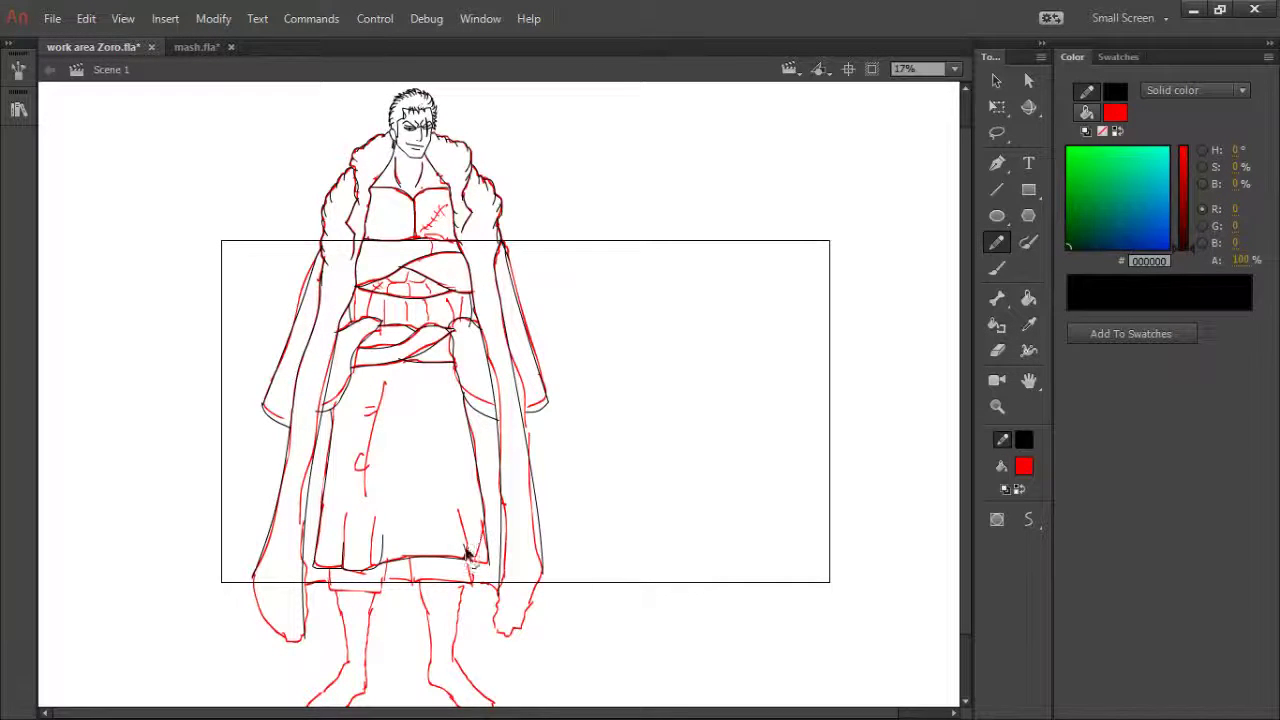
{"action": "left_click_drag", "start_coordinate": [466, 541], "coordinate": [469, 550]}
{"action": "key", "text": "ctrl+s"}
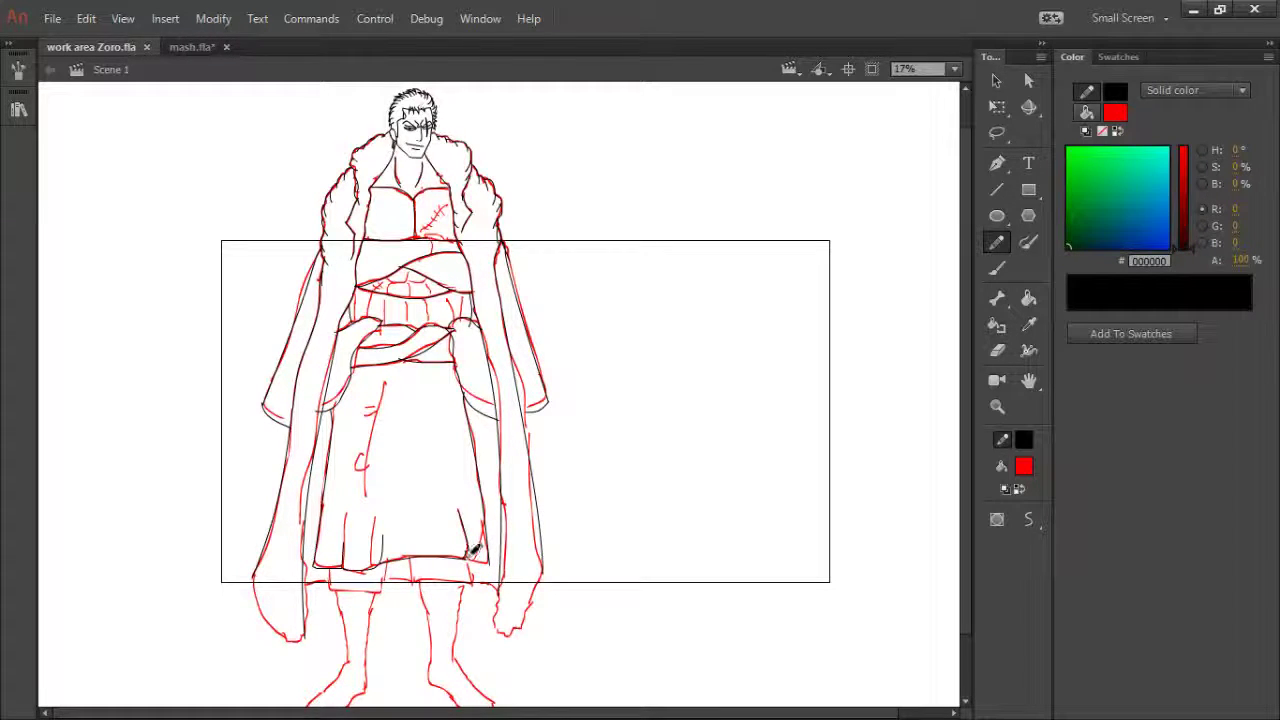
{"action": "left_click_drag", "start_coordinate": [468, 549], "coordinate": [487, 567]}
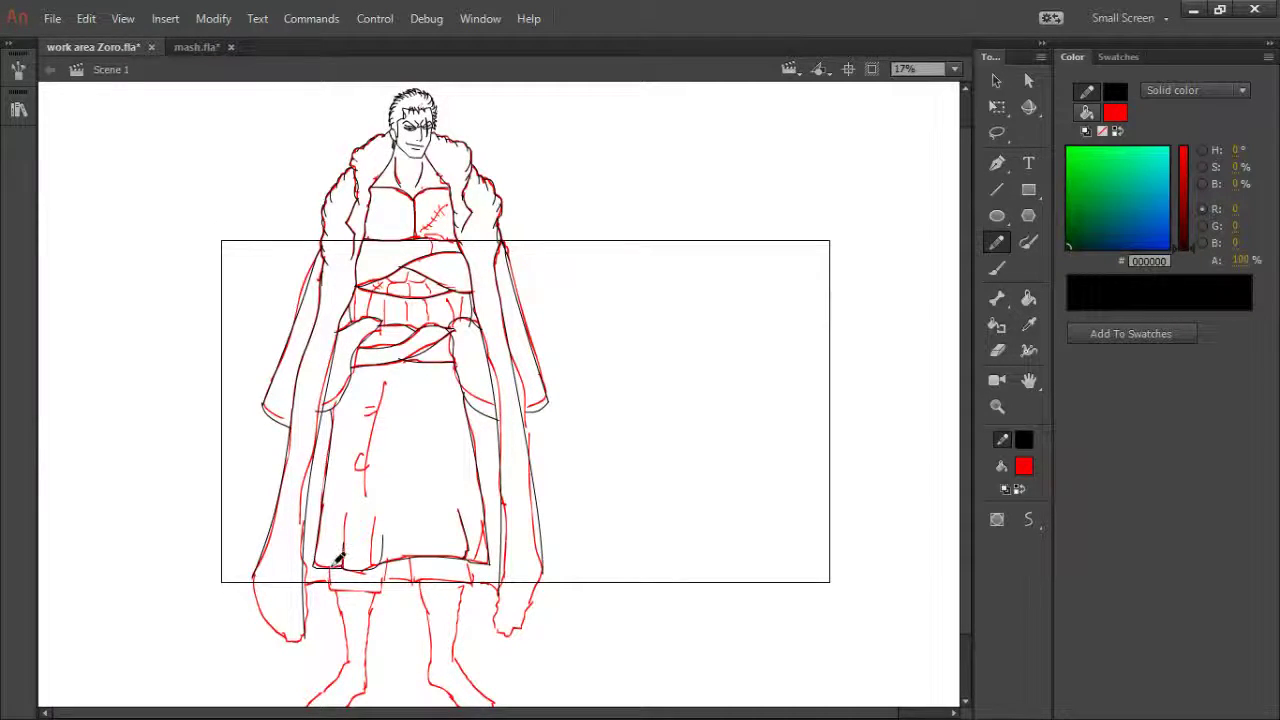
- Trace the two trouser cuffs showing beneath the robe's hem in black
{"action": "left_click_drag", "start_coordinate": [330, 572], "coordinate": [343, 592]}
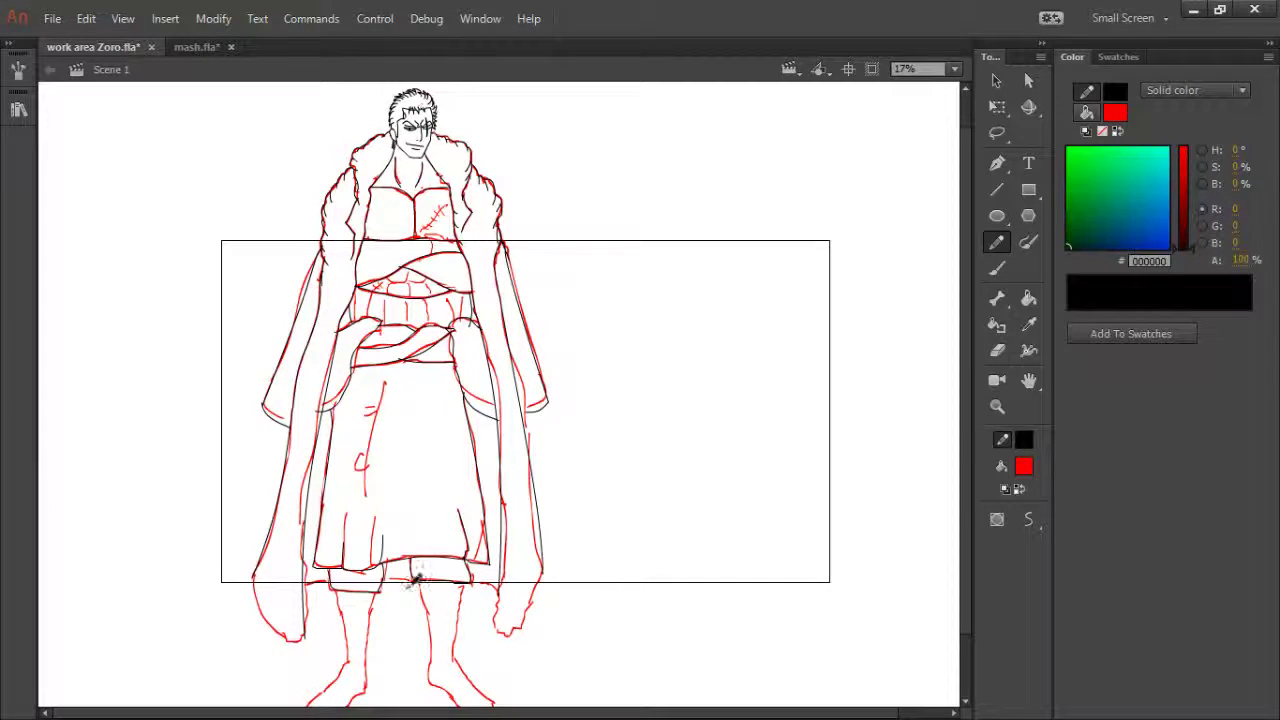
{"action": "key", "text": "h"}
{"action": "left_click_drag", "start_coordinate": [389, 597], "coordinate": [392, 524]}
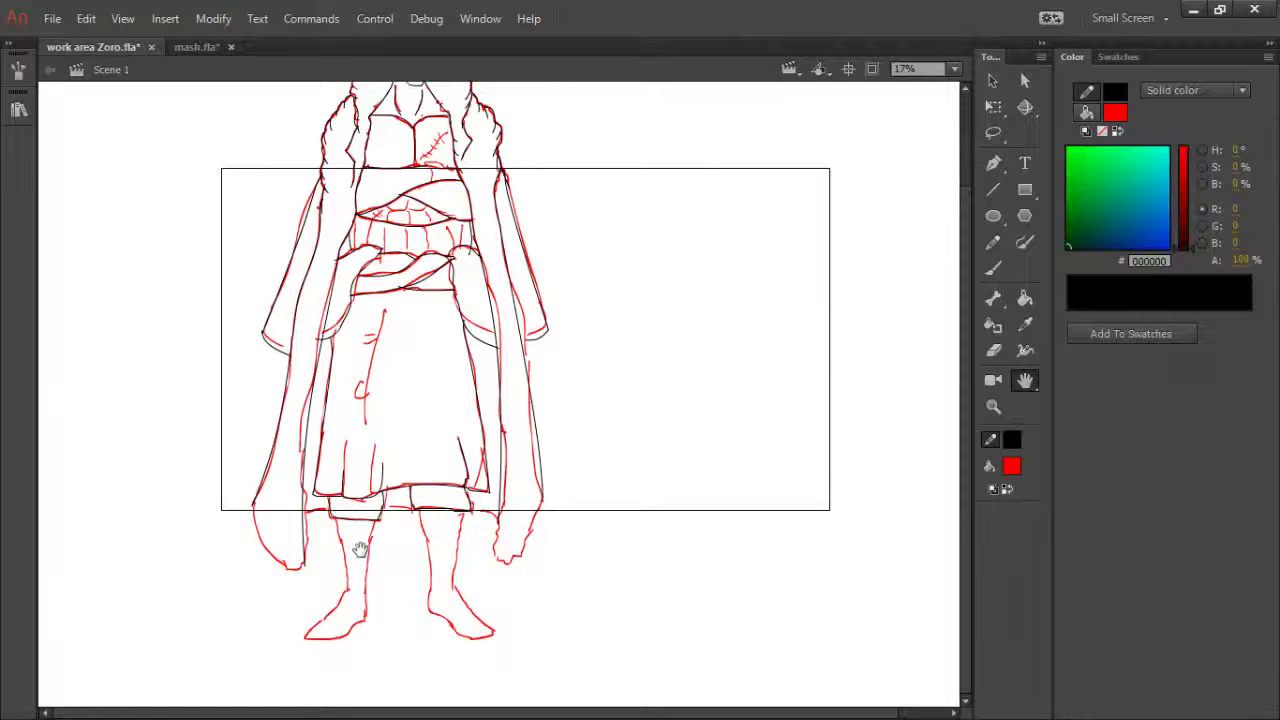
- Trace both edges of the viewer-left lower leg and the upper edge of its foot in black
{"action": "key", "text": "y"}
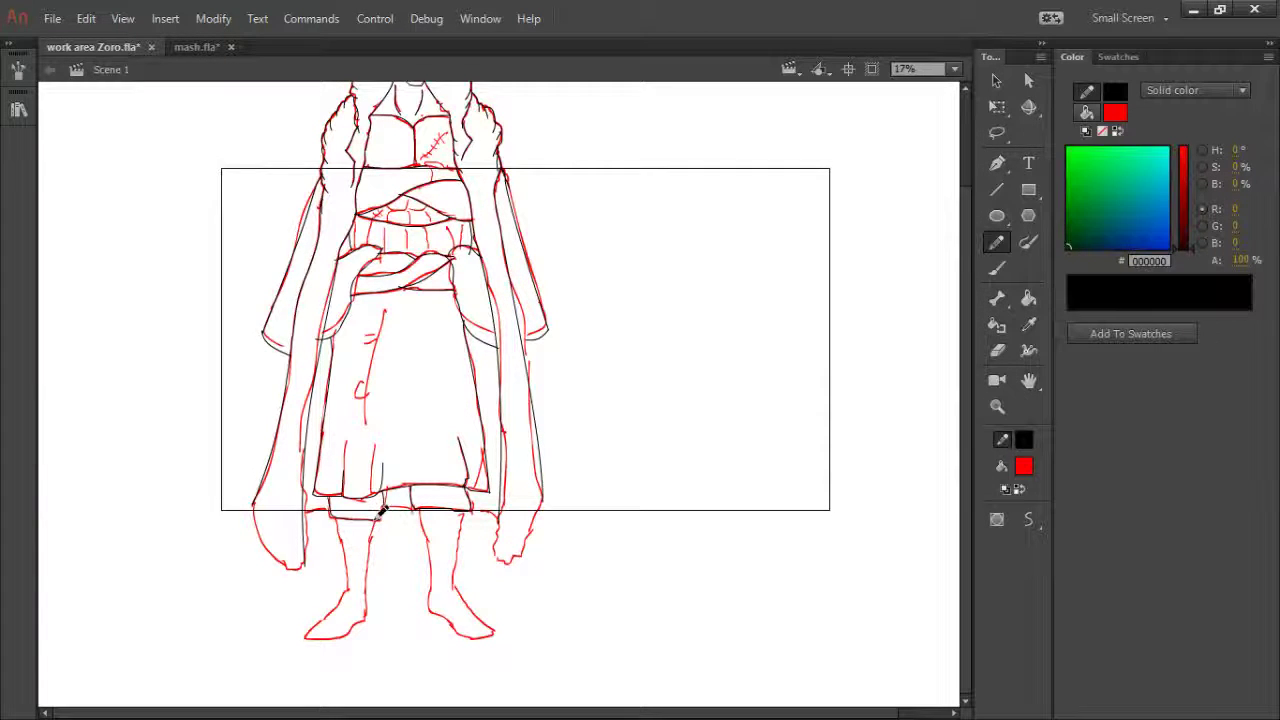
{"action": "left_click_drag", "start_coordinate": [366, 552], "coordinate": [366, 580]}
{"action": "left_click_drag", "start_coordinate": [377, 534], "coordinate": [372, 600]}
{"action": "mouse_move", "coordinate": [314, 516]}
{"action": "left_mouse_down"}
{"action": "mouse_move", "coordinate": [340, 512]}
{"action": "mouse_move", "coordinate": [351, 601]}
{"action": "left_mouse_up"}
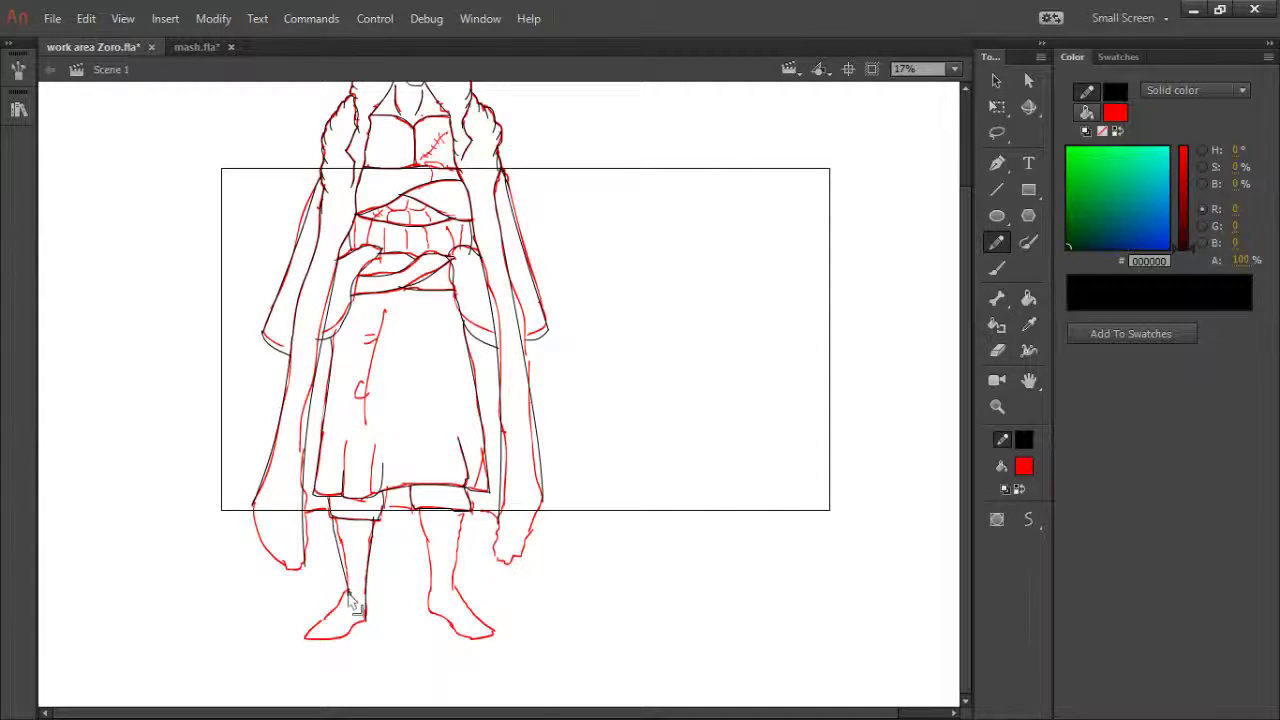
{"action": "left_click_drag", "start_coordinate": [340, 551], "coordinate": [345, 549]}
{"action": "left_click_drag", "start_coordinate": [347, 596], "coordinate": [304, 639]}
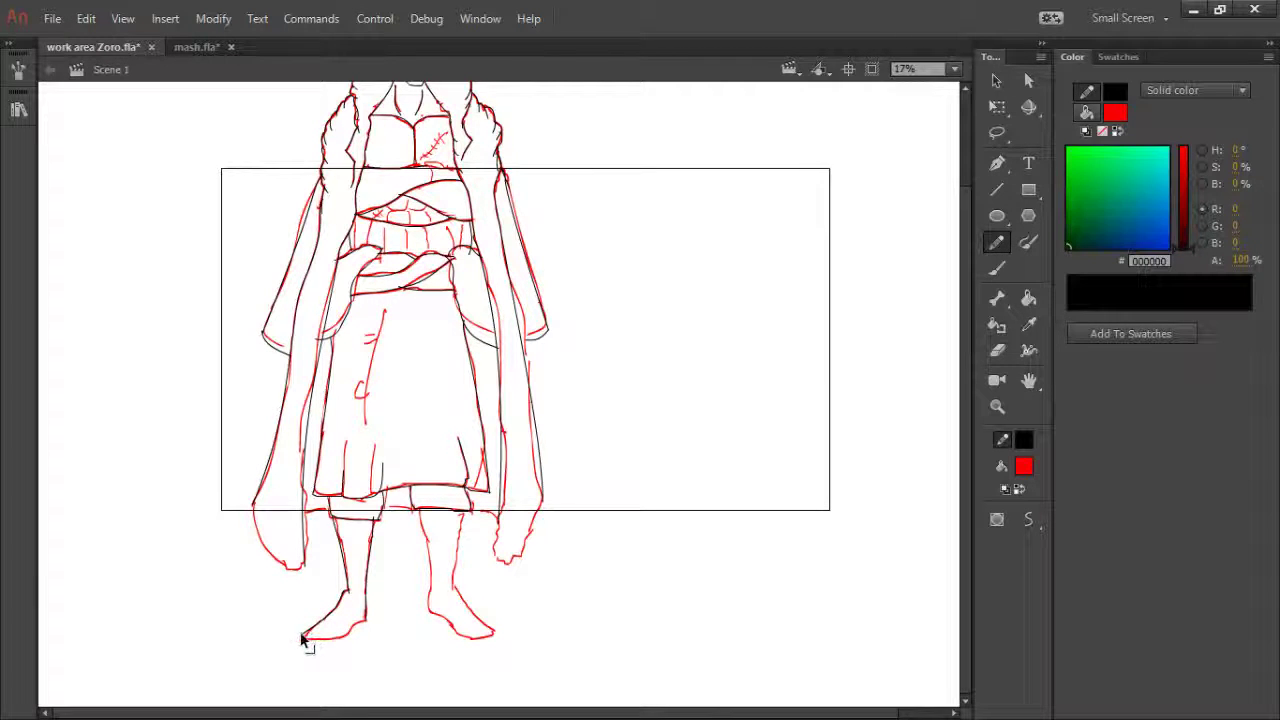
- Trace the sole and heel of the viewer-left foot in black, removing the stray angular strokes
{"action": "left_click_drag", "start_coordinate": [303, 637], "coordinate": [336, 640]}
{"action": "left_click_drag", "start_coordinate": [314, 641], "coordinate": [350, 631]}
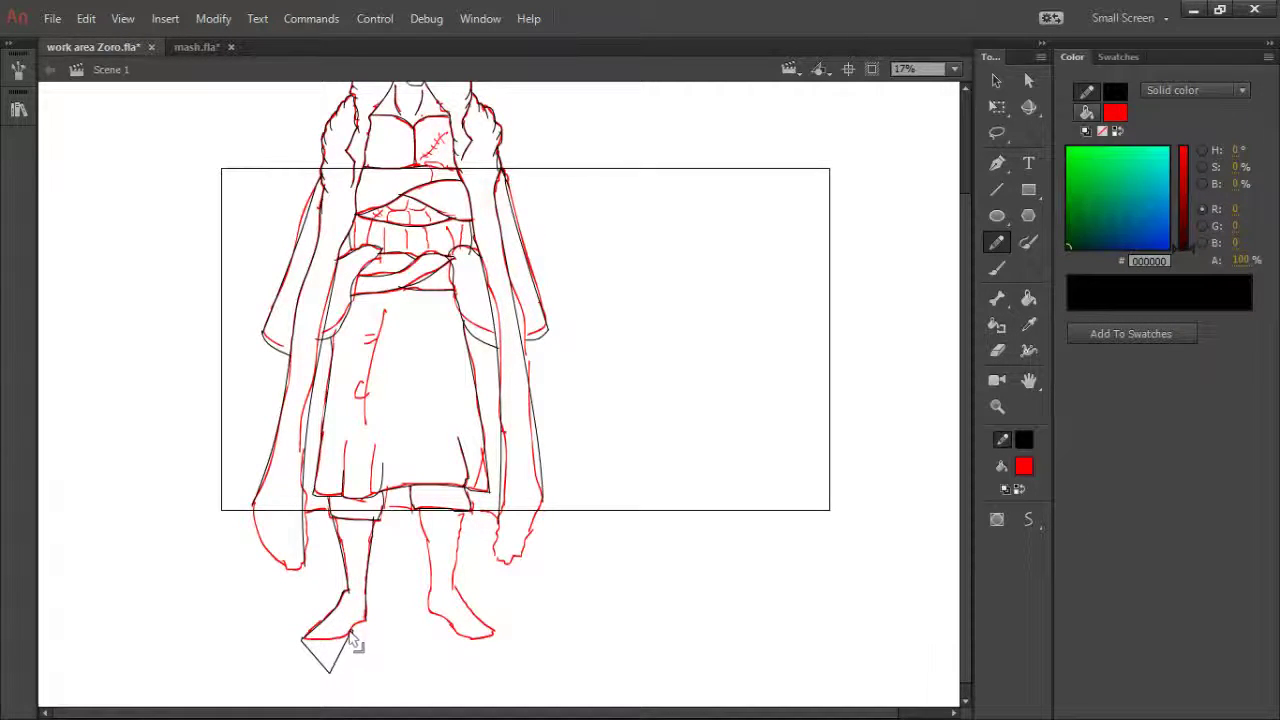
{"action": "key", "text": "ctrl+z"}
{"action": "key", "text": "ctrl+z"}
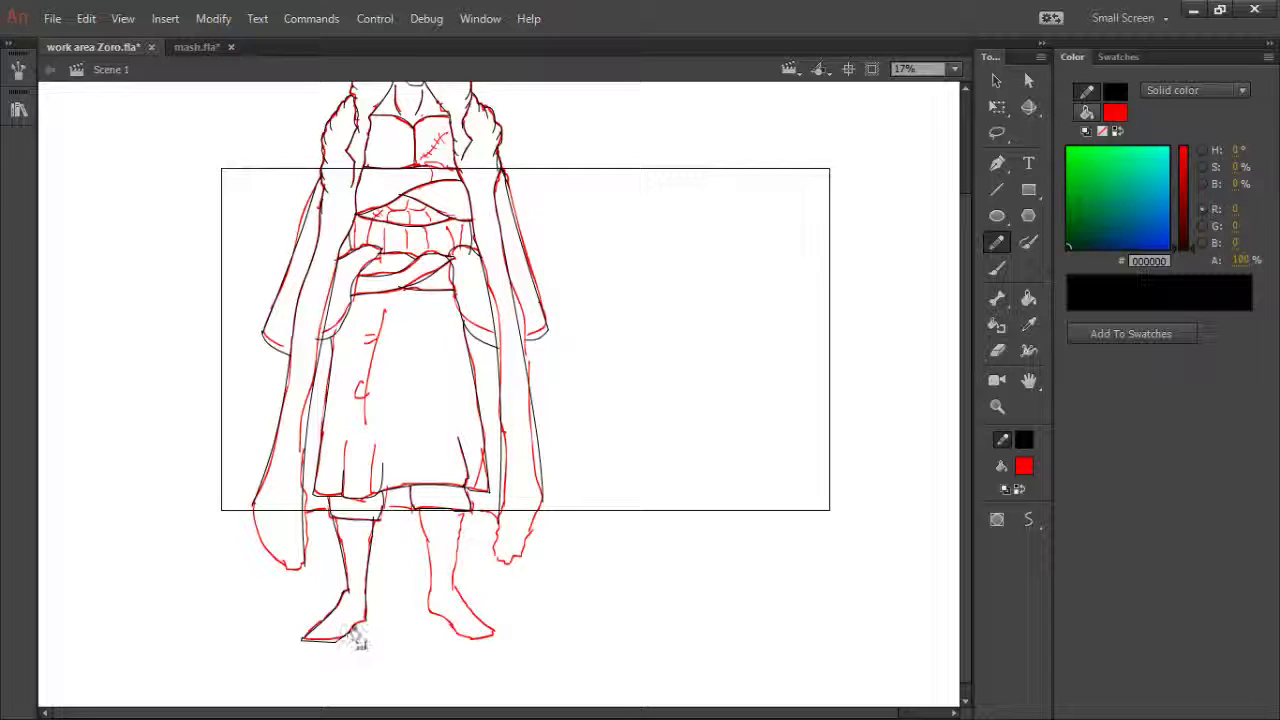
{"action": "key", "text": "e"}
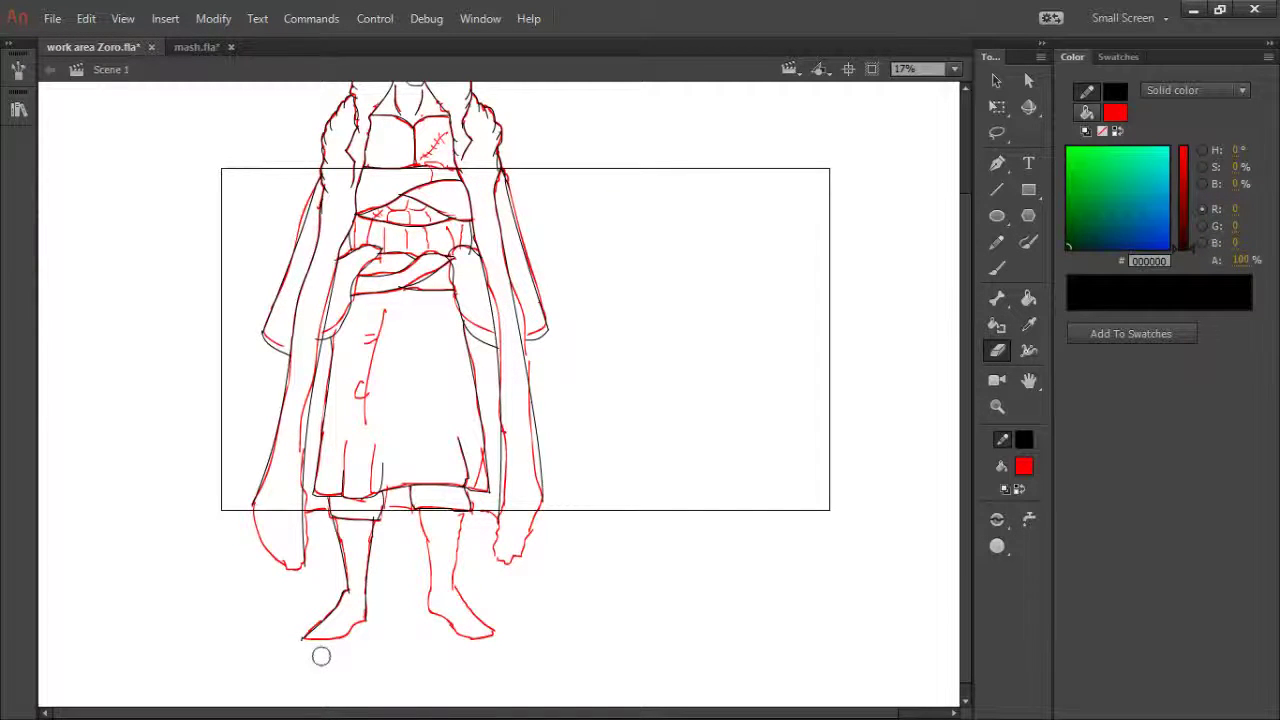
{"action": "key", "text": "y"}
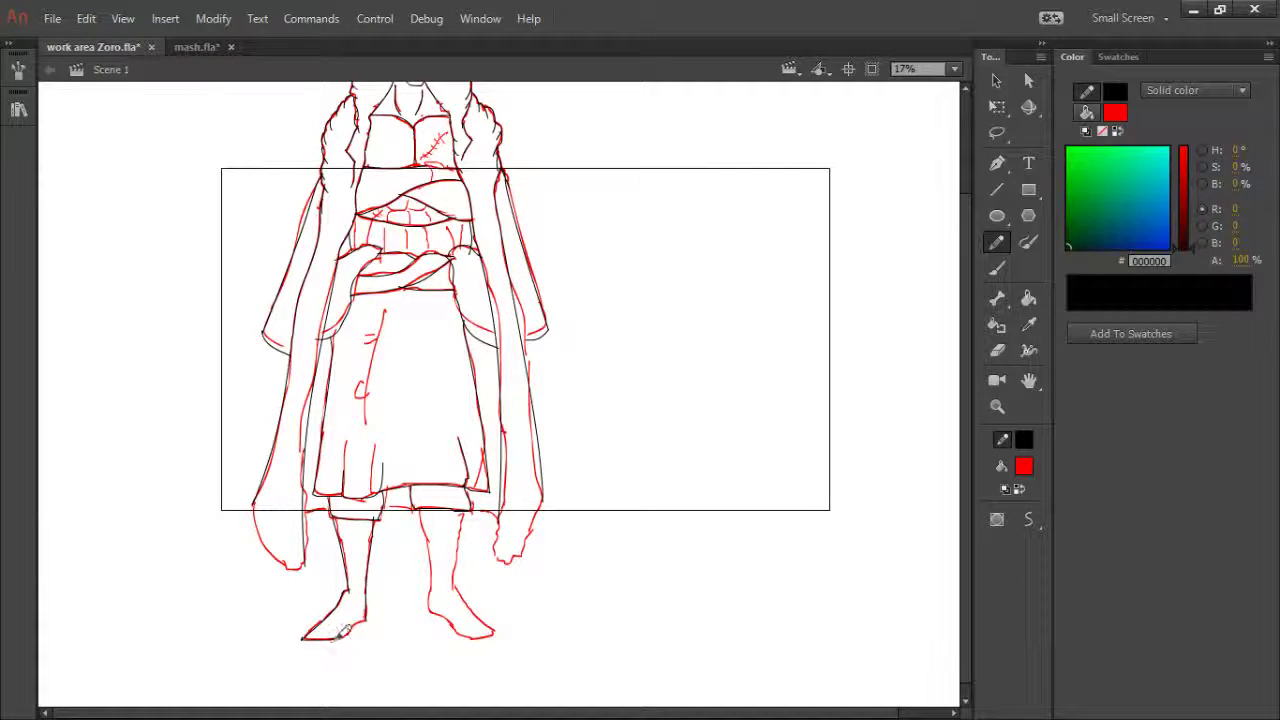
{"action": "left_click_drag", "start_coordinate": [355, 626], "coordinate": [367, 614]}
- Trace the viewer-right lower leg and the outline of its foot in black
{"action": "left_click_drag", "start_coordinate": [421, 528], "coordinate": [431, 570]}
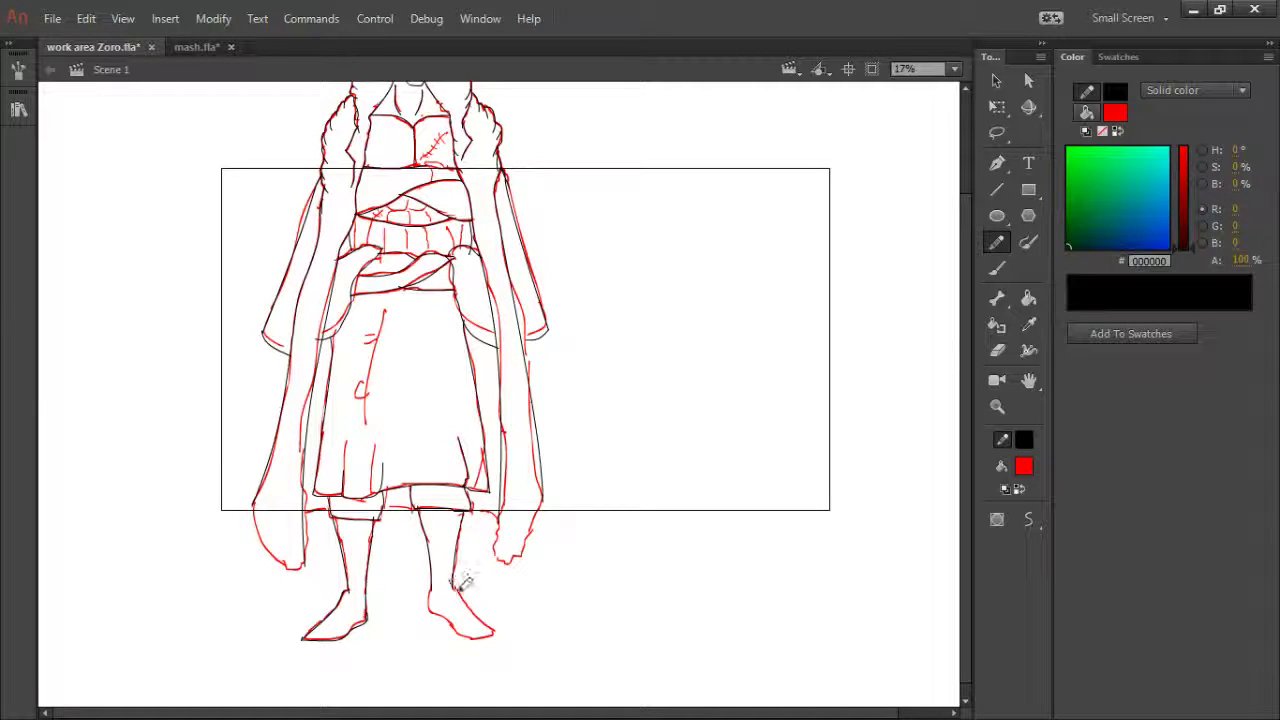
{"action": "left_click_drag", "start_coordinate": [458, 594], "coordinate": [481, 626]}
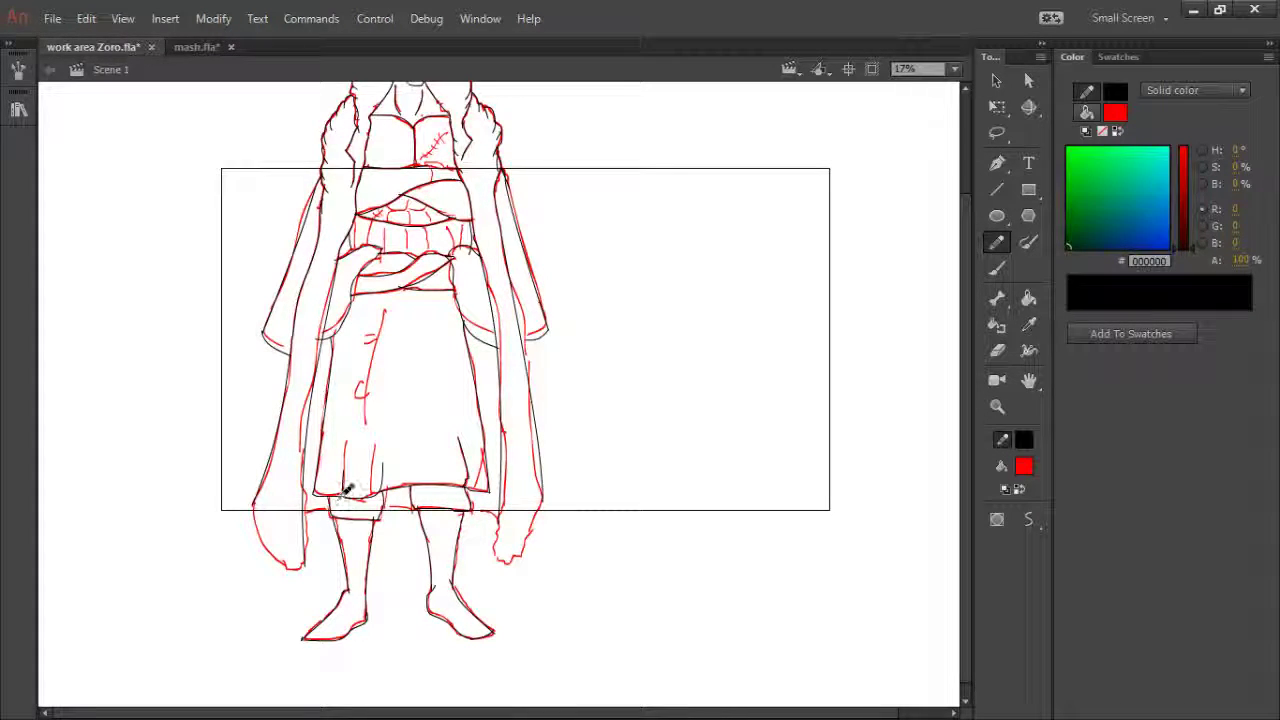
- Trace the robe's long front opening line and the two small rounded fastenings beside it in black
{"action": "left_click_drag", "start_coordinate": [386, 300], "coordinate": [372, 466]}
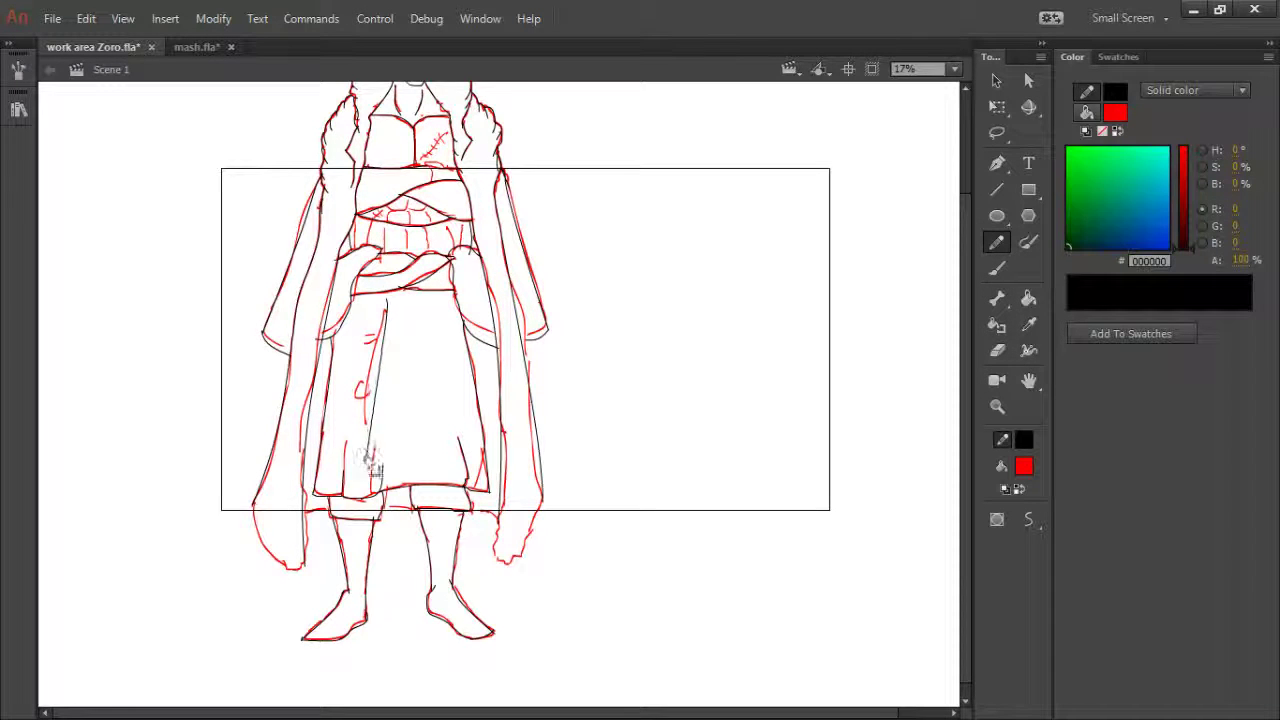
{"action": "left_click_drag", "start_coordinate": [375, 382], "coordinate": [364, 402]}
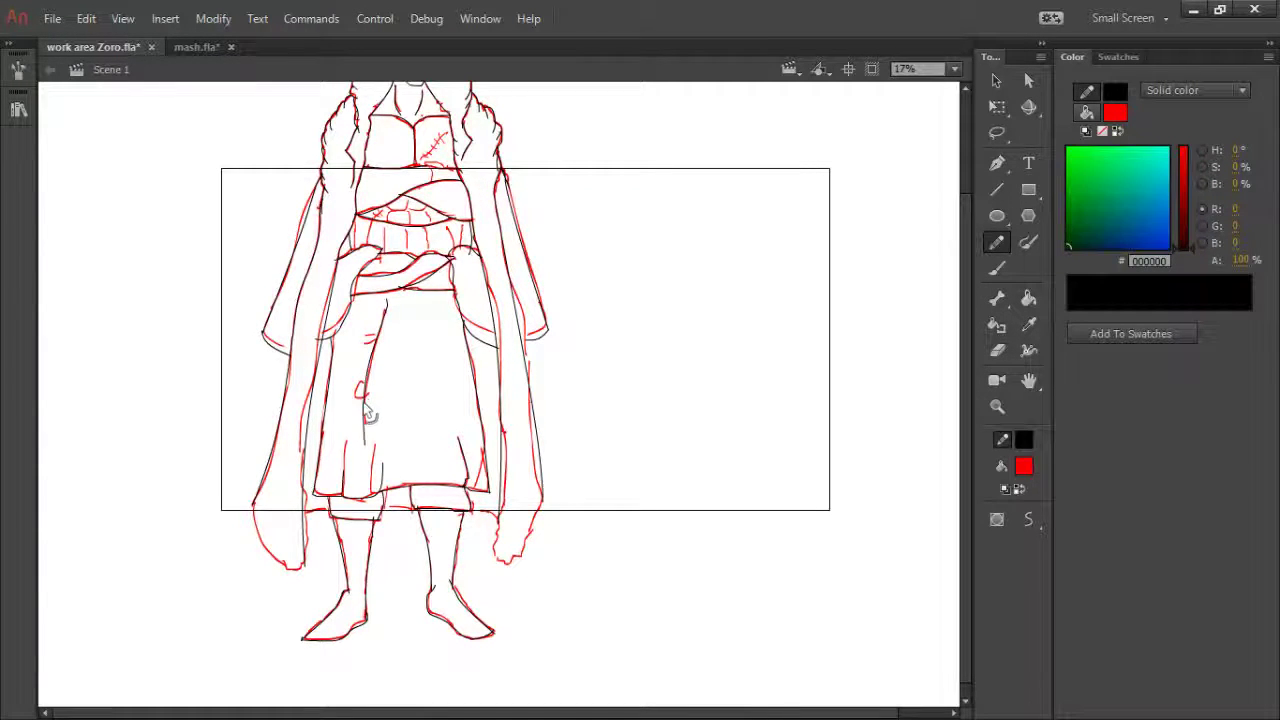
{"action": "left_click_drag", "start_coordinate": [368, 338], "coordinate": [378, 376]}
{"action": "key", "text": "ctrl+z"}
{"action": "mouse_move", "coordinate": [368, 382]}
{"action": "left_mouse_down"}
{"action": "mouse_move", "coordinate": [354, 387]}
{"action": "mouse_move", "coordinate": [364, 380]}
{"action": "left_mouse_up"}
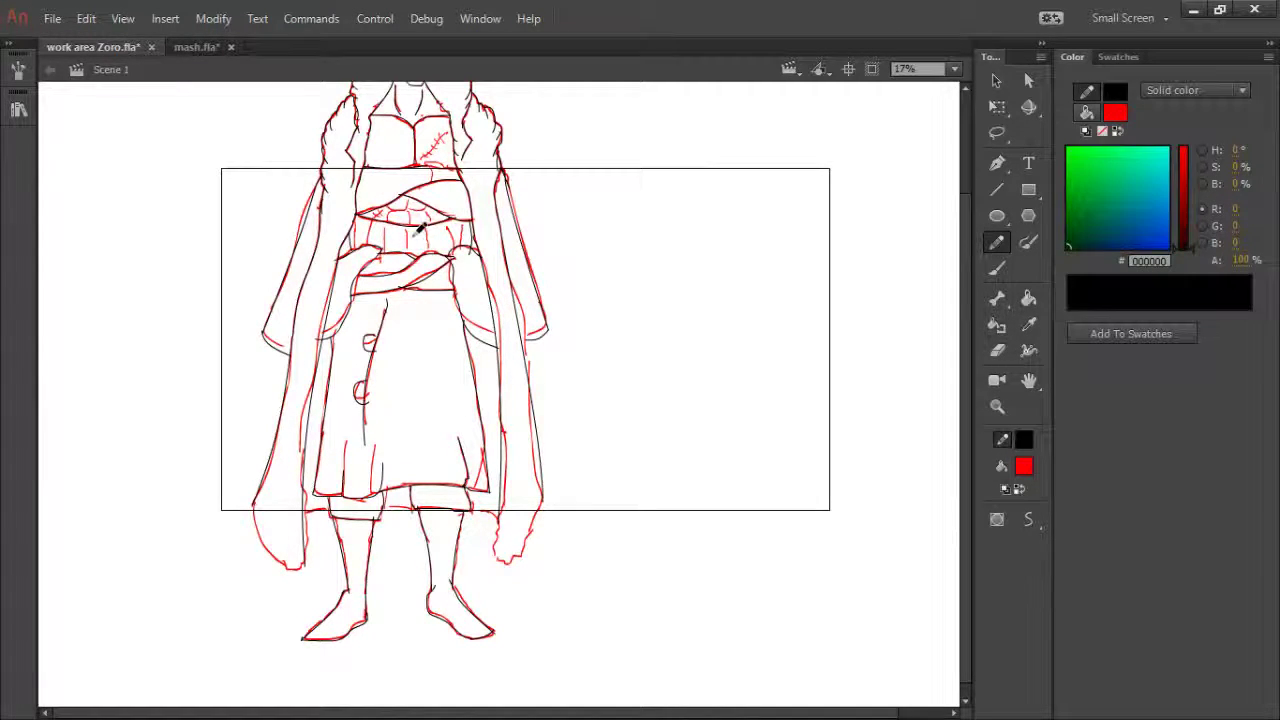
- Trace the diagonal line of the chest scar and the line of the small belly scar in black
{"action": "key", "text": "z"}
{"action": "key", "text": "ctrl+minus"}
{"action": "left_click_drag", "start_coordinate": [302, 100], "coordinate": [452, 212]}
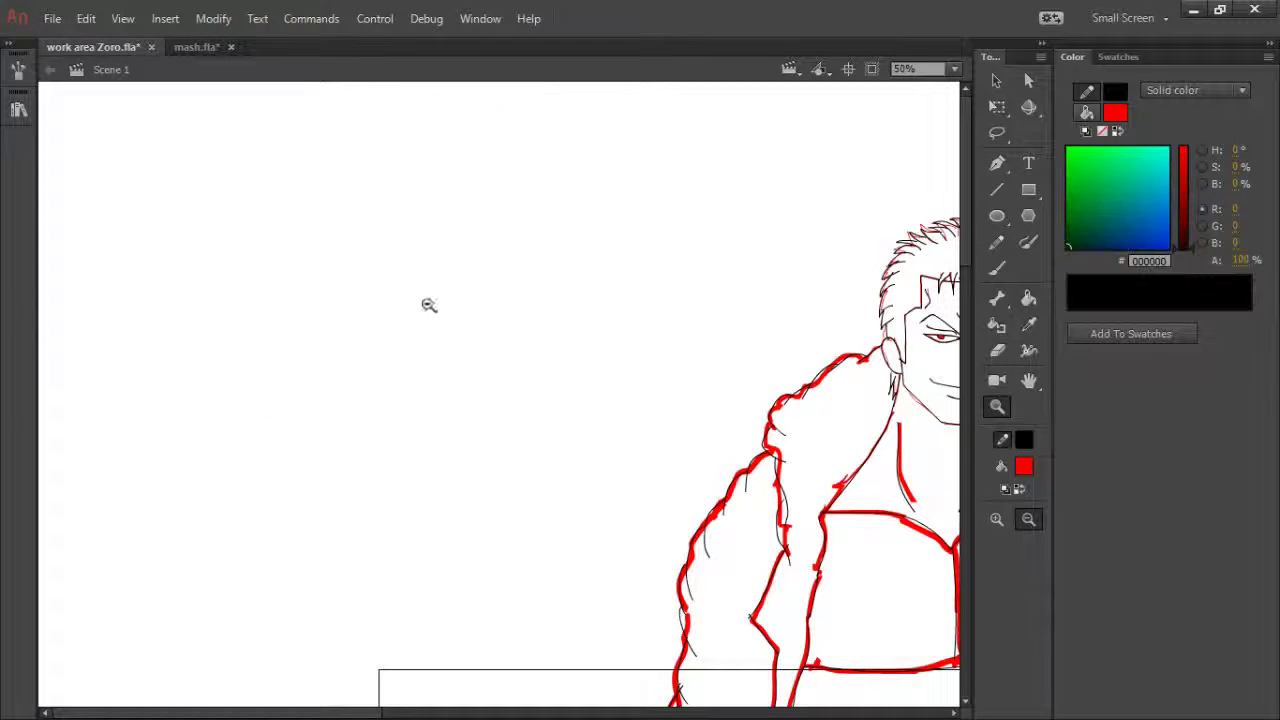
{"action": "key", "text": "h"}
{"action": "left_click_drag", "start_coordinate": [552, 391], "coordinate": [323, 243]}
{"action": "left_click_drag", "start_coordinate": [623, 388], "coordinate": [463, 305]}
{"action": "key", "text": "y"}
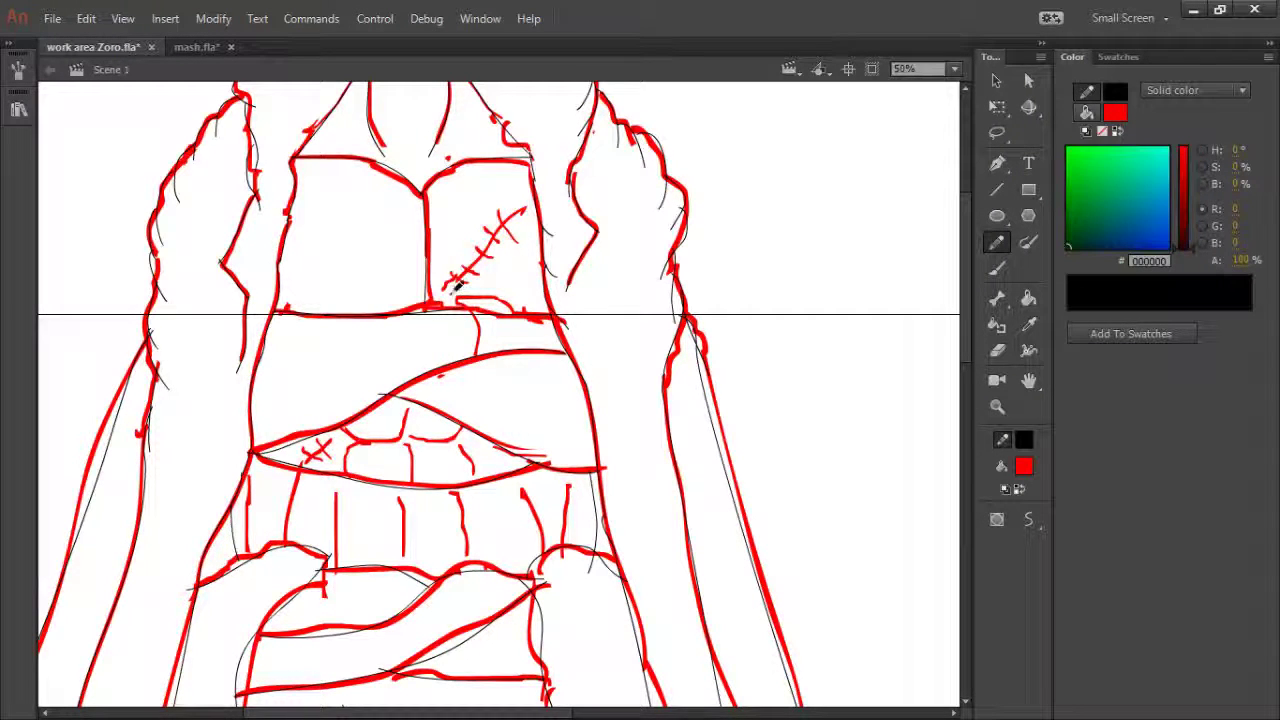
{"action": "left_click_drag", "start_coordinate": [425, 306], "coordinate": [426, 315]}
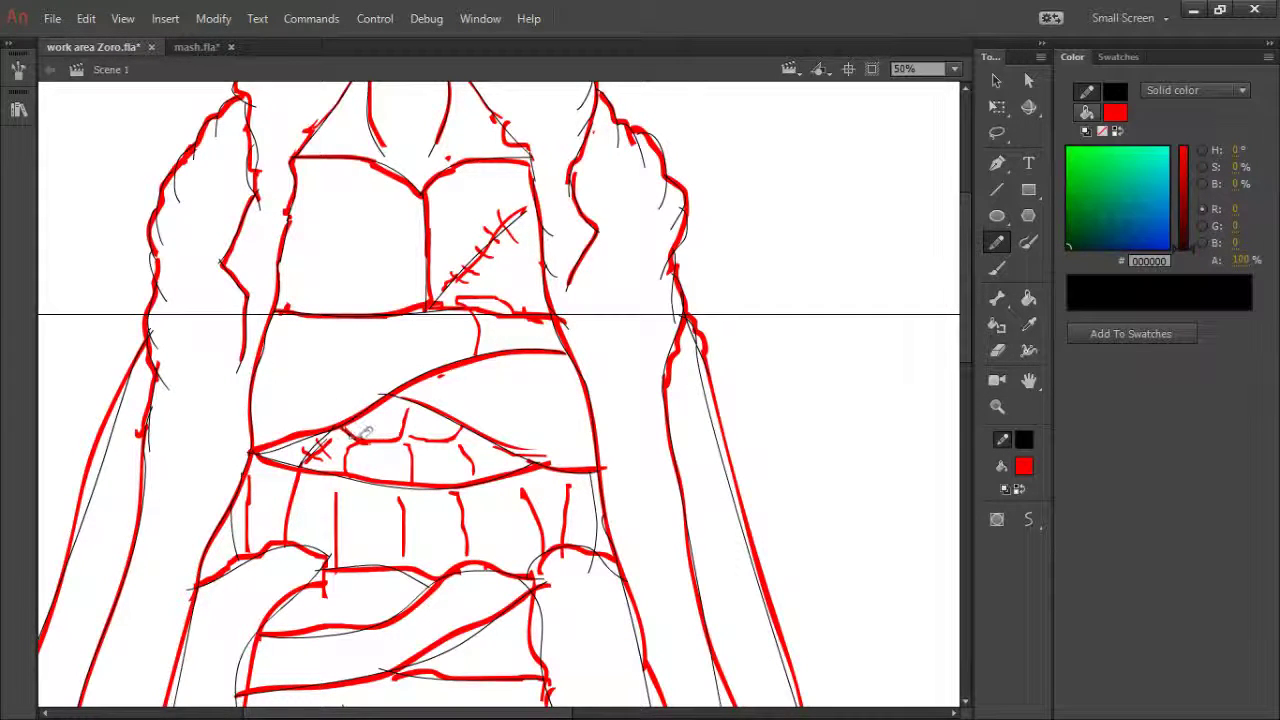
- Trace the abdominal muscle lines in the robe's opening in black and delete the line end overshooting the waistband
{"action": "mouse_move", "coordinate": [376, 438]}
{"action": "left_mouse_down"}
{"action": "mouse_move", "coordinate": [402, 434]}
{"action": "mouse_move", "coordinate": [409, 406]}
{"action": "mouse_move", "coordinate": [425, 439]}
{"action": "mouse_move", "coordinate": [464, 425]}
{"action": "left_mouse_up"}
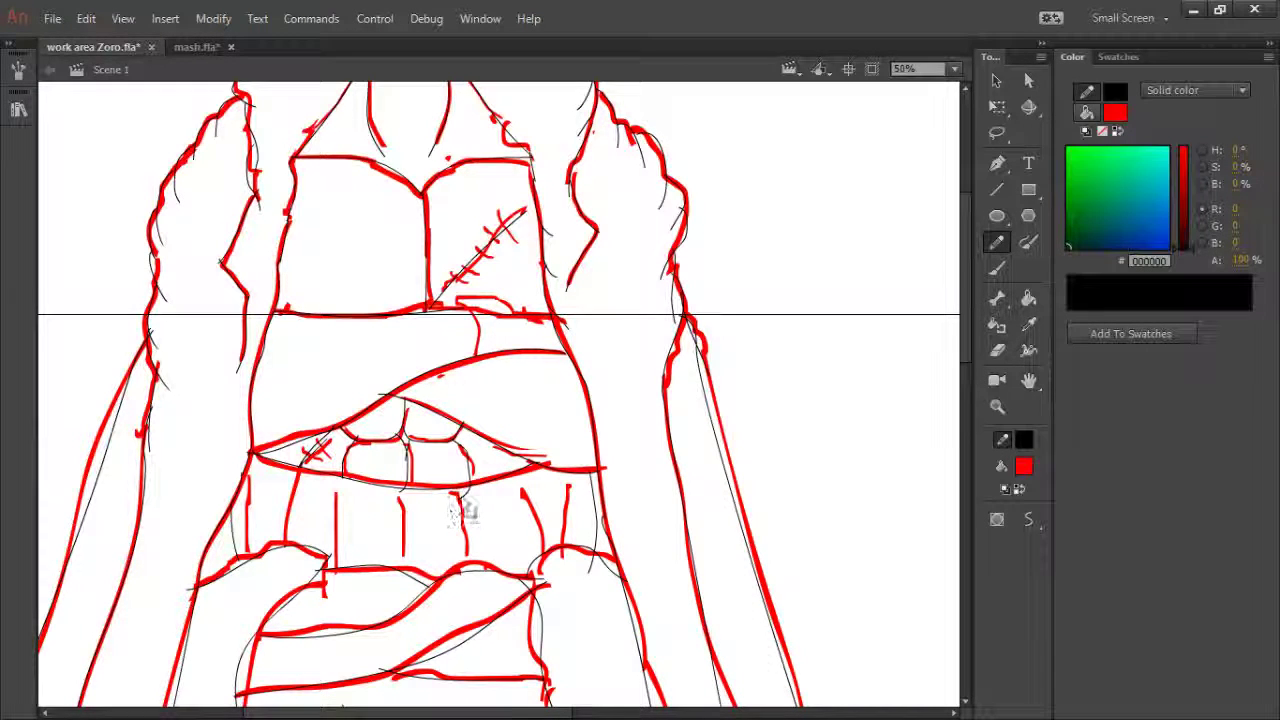
{"action": "left_click", "coordinate": [465, 494], "text": "ctrl"}
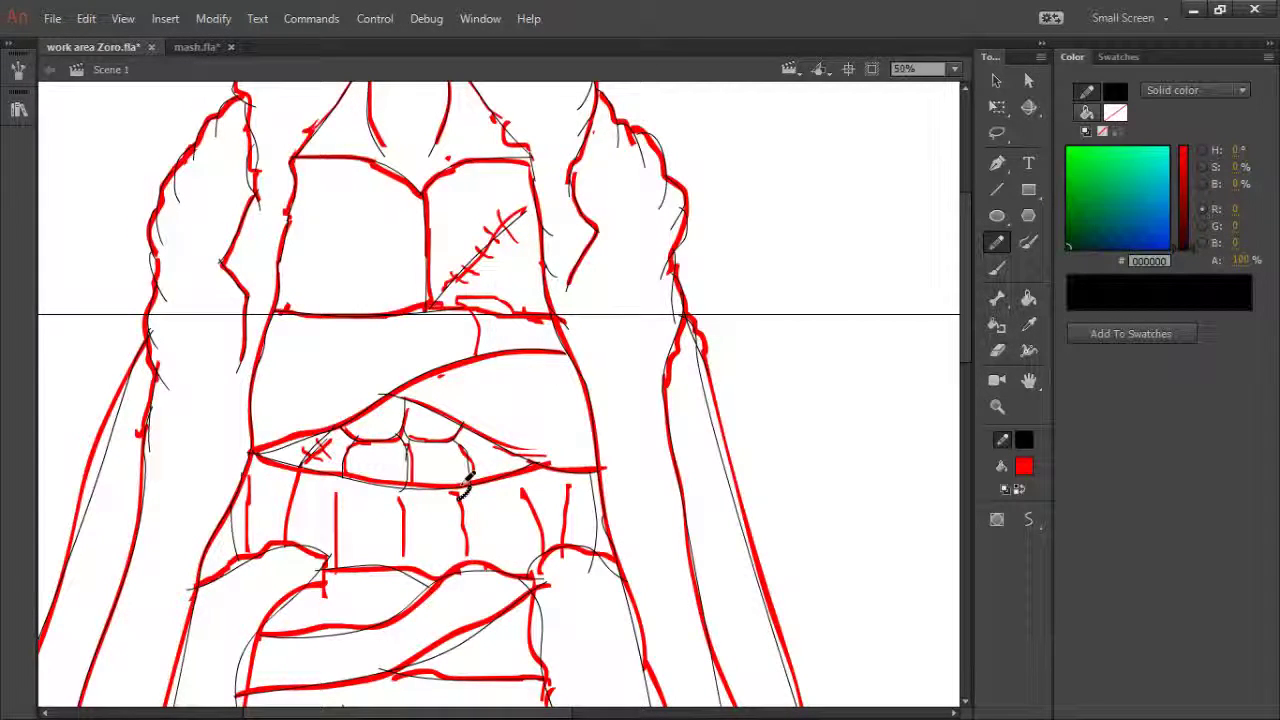
{"action": "key", "text": "Delete"}
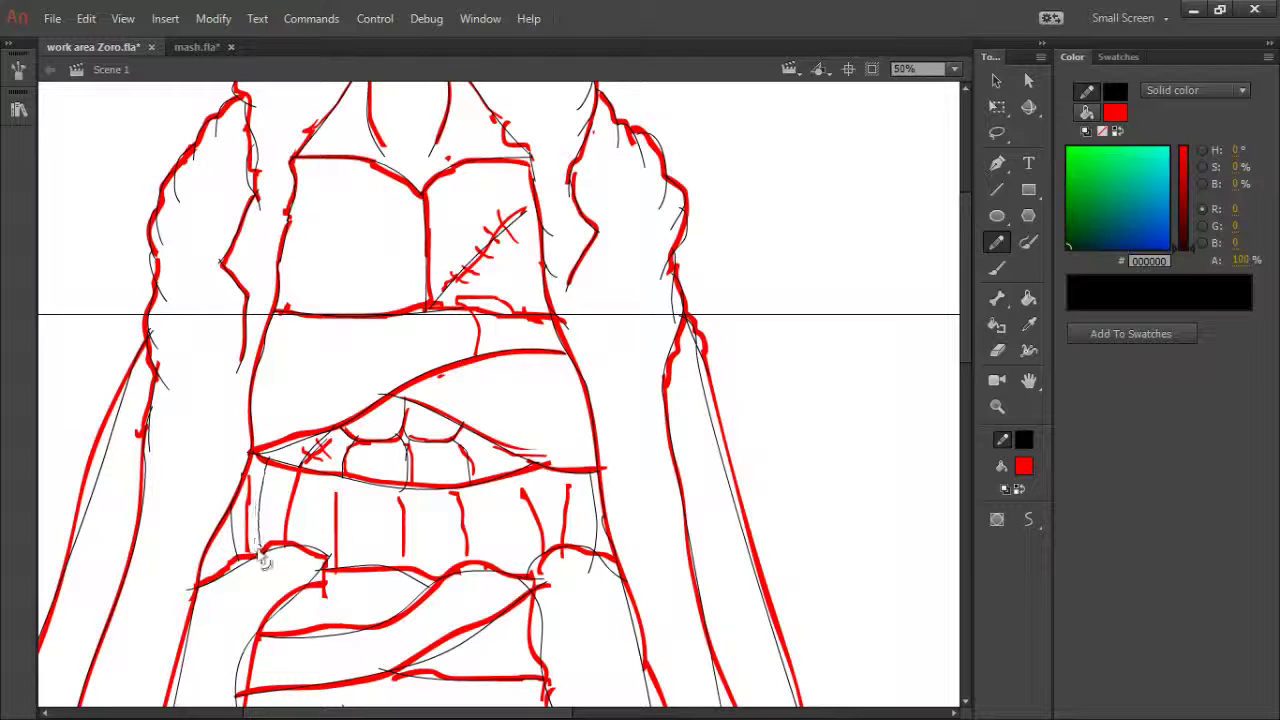
- Trace the waistband's vertical fold lines in black from its upper edge down to the sash
{"action": "left_click_drag", "start_coordinate": [294, 505], "coordinate": [292, 560]}
{"action": "left_click_drag", "start_coordinate": [341, 496], "coordinate": [340, 586]}
{"action": "left_click_drag", "start_coordinate": [400, 487], "coordinate": [401, 580]}
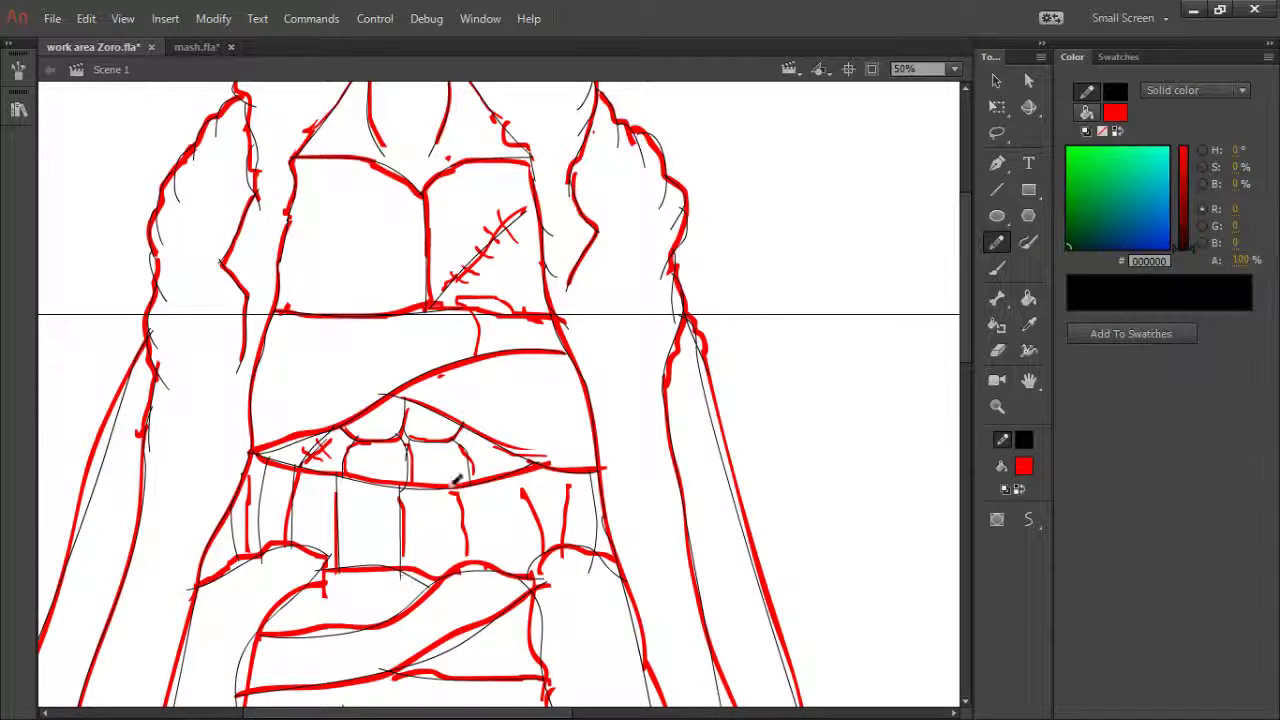
{"action": "mouse_move", "coordinate": [453, 488]}
{"action": "left_mouse_down"}
{"action": "mouse_move", "coordinate": [471, 528]}
{"action": "mouse_move", "coordinate": [460, 536]}
{"action": "mouse_move", "coordinate": [468, 569]}
{"action": "left_mouse_up"}
{"action": "mouse_move", "coordinate": [493, 480]}
{"action": "left_mouse_down"}
{"action": "mouse_move", "coordinate": [514, 576]}
{"action": "mouse_move", "coordinate": [508, 512]}
{"action": "left_mouse_up"}
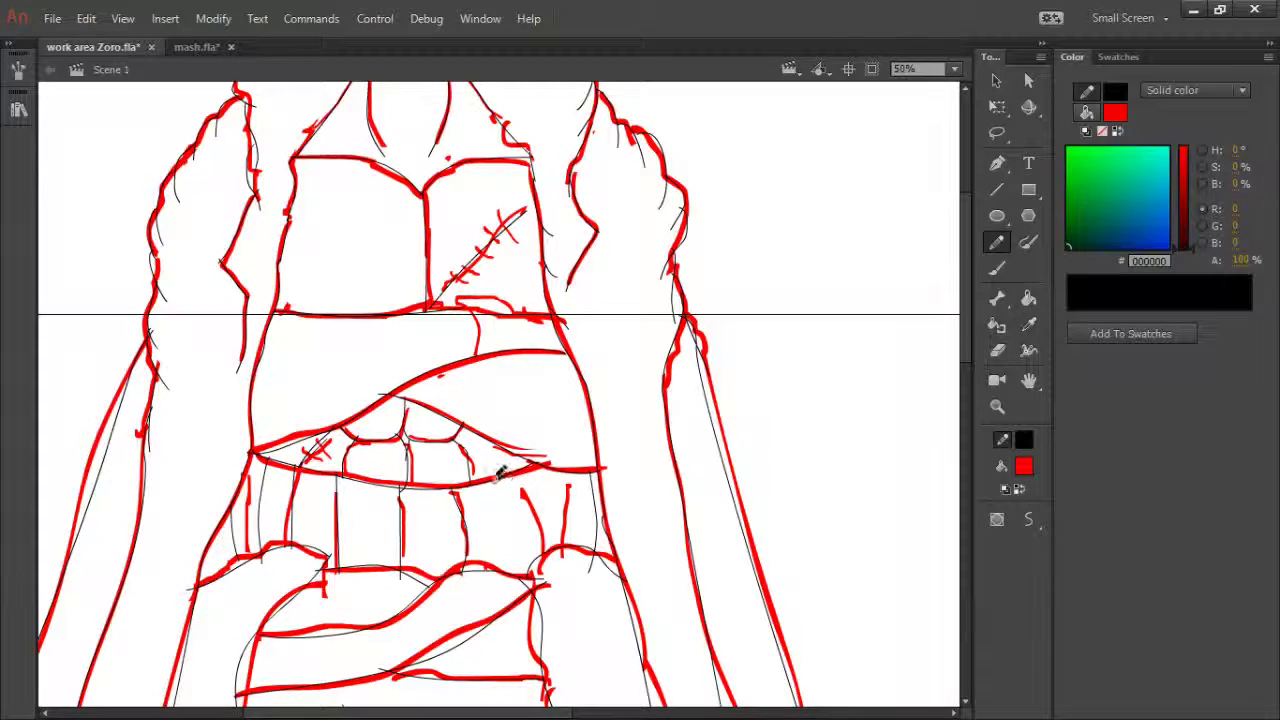
{"action": "mouse_move", "coordinate": [500, 504]}
{"action": "left_mouse_down"}
{"action": "mouse_move", "coordinate": [518, 582]}
{"action": "mouse_move", "coordinate": [505, 495]}
{"action": "left_mouse_up"}
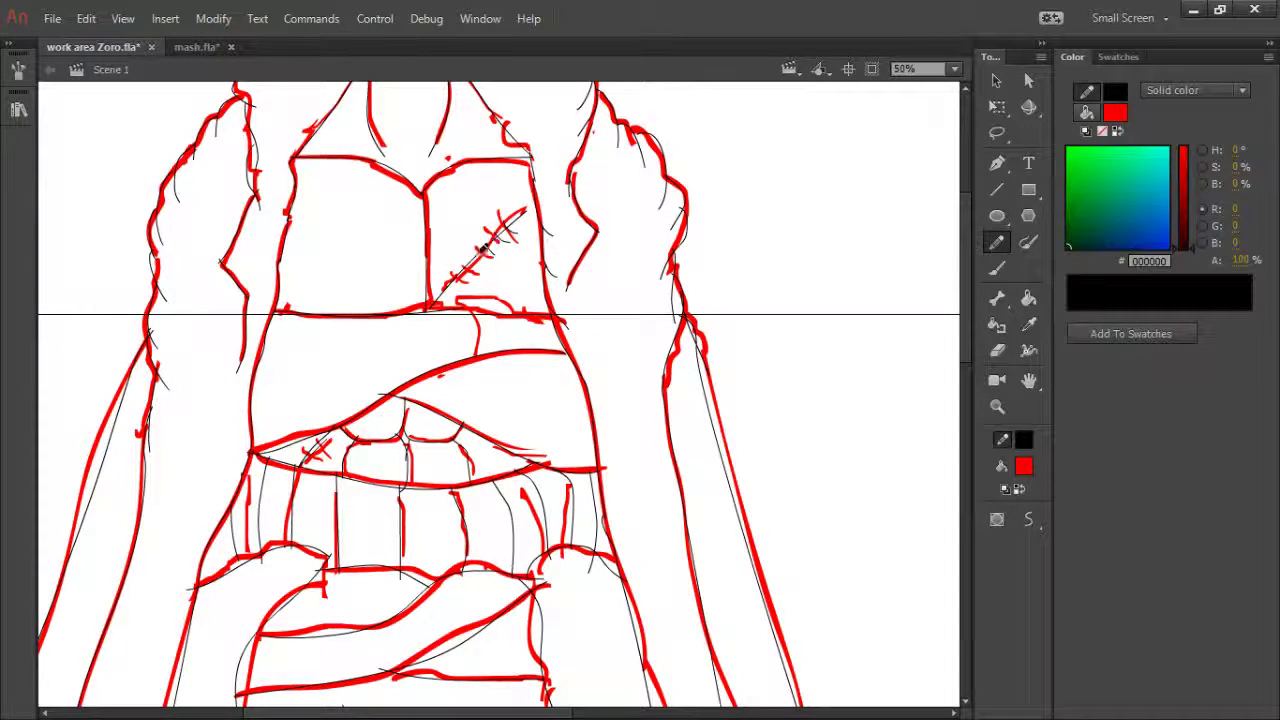
- Draw the short stitch marks across the chest scar in black and hide the red rough sketch
{"action": "mouse_move", "coordinate": [468, 252]}
{"action": "left_mouse_down"}
{"action": "mouse_move", "coordinate": [479, 269]}
{"action": "mouse_move", "coordinate": [447, 302]}
{"action": "left_mouse_up"}
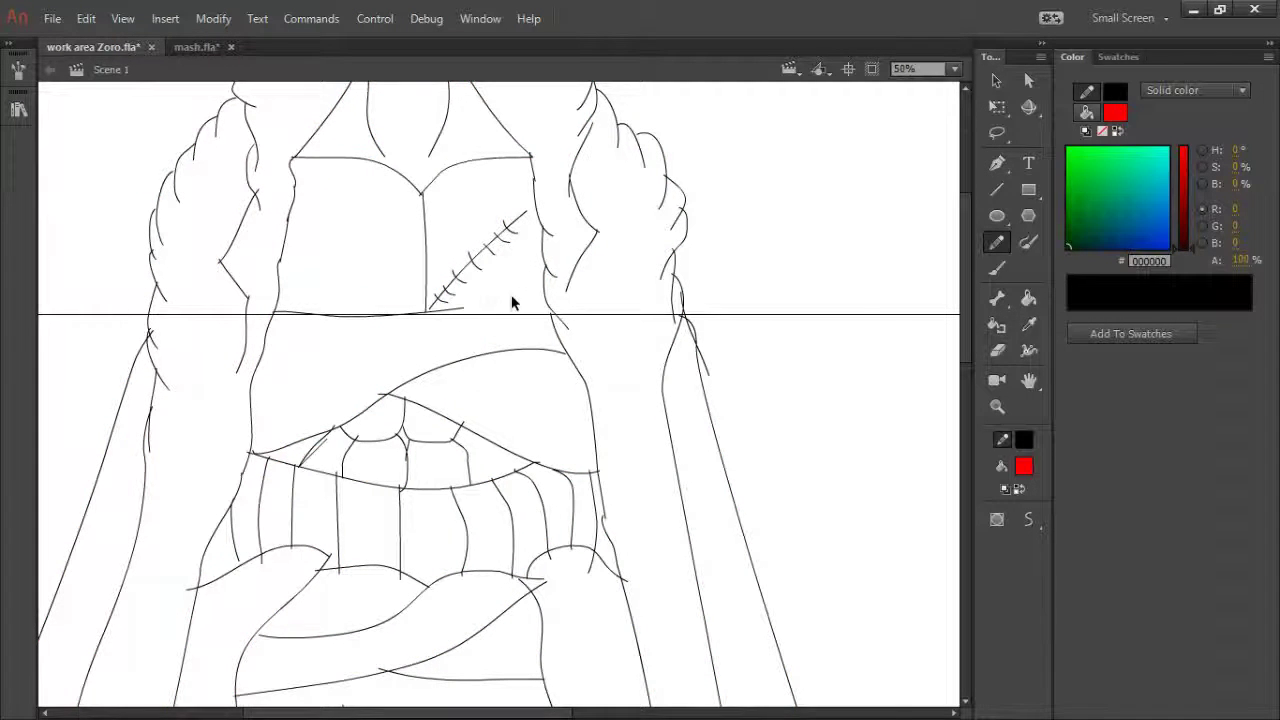
{"action": "key", "text": "ctrl+3"}
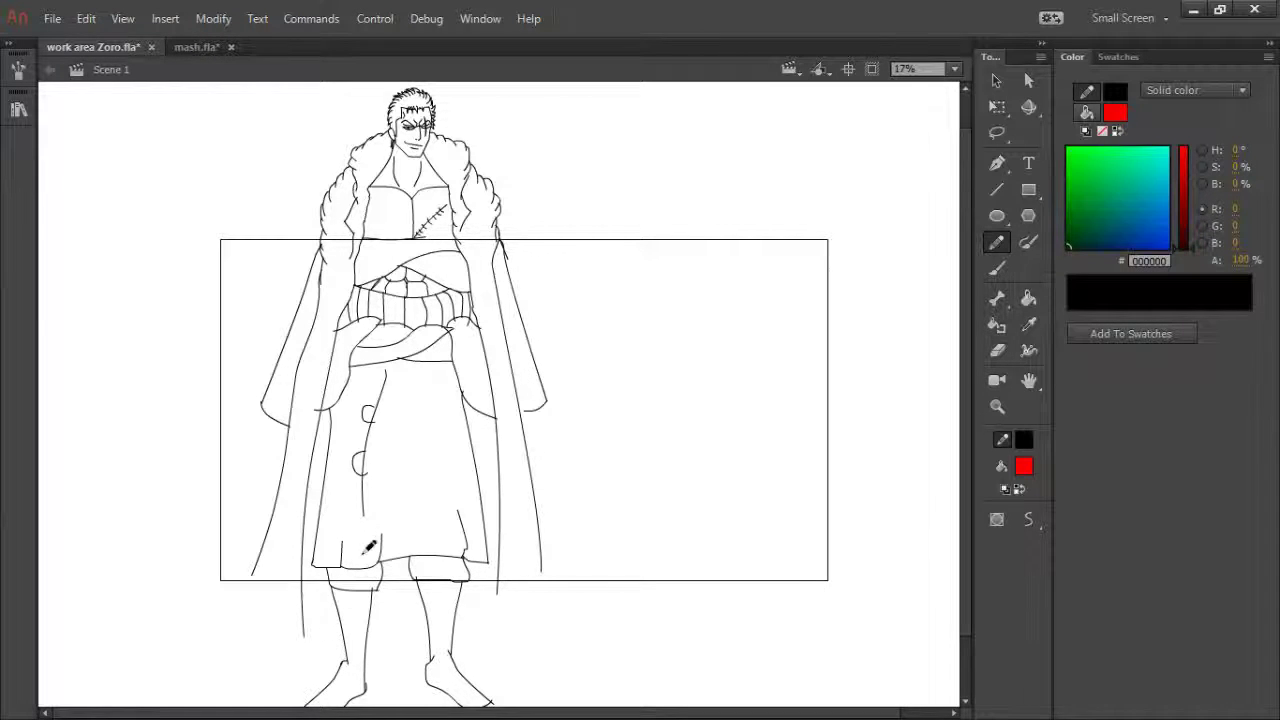
- Draw the curved lower ends of both coat panels and the hem behind the legs in black, deleting the overshooting line end
{"action": "left_click_drag", "start_coordinate": [305, 634], "coordinate": [287, 648]}
{"action": "mouse_move", "coordinate": [303, 635]}
{"action": "left_mouse_down"}
{"action": "mouse_move", "coordinate": [290, 651]}
{"action": "mouse_move", "coordinate": [247, 598]}
{"action": "mouse_move", "coordinate": [268, 566]}
{"action": "left_mouse_up"}
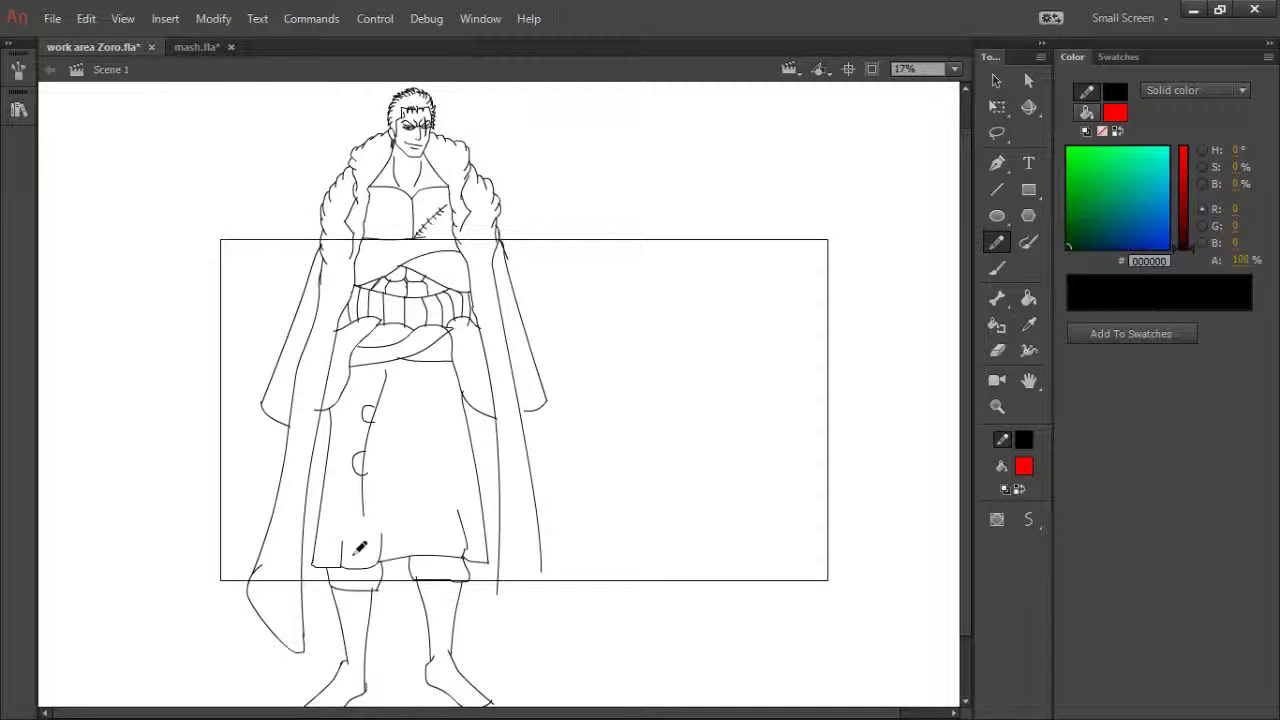
{"action": "left_click", "coordinate": [260, 568], "text": "ctrl"}
{"action": "key", "text": "Delete"}
{"action": "mouse_move", "coordinate": [497, 592]}
{"action": "left_mouse_down"}
{"action": "mouse_move", "coordinate": [488, 643]}
{"action": "mouse_move", "coordinate": [506, 648]}
{"action": "mouse_move", "coordinate": [538, 619]}
{"action": "mouse_move", "coordinate": [542, 558]}
{"action": "left_mouse_up"}
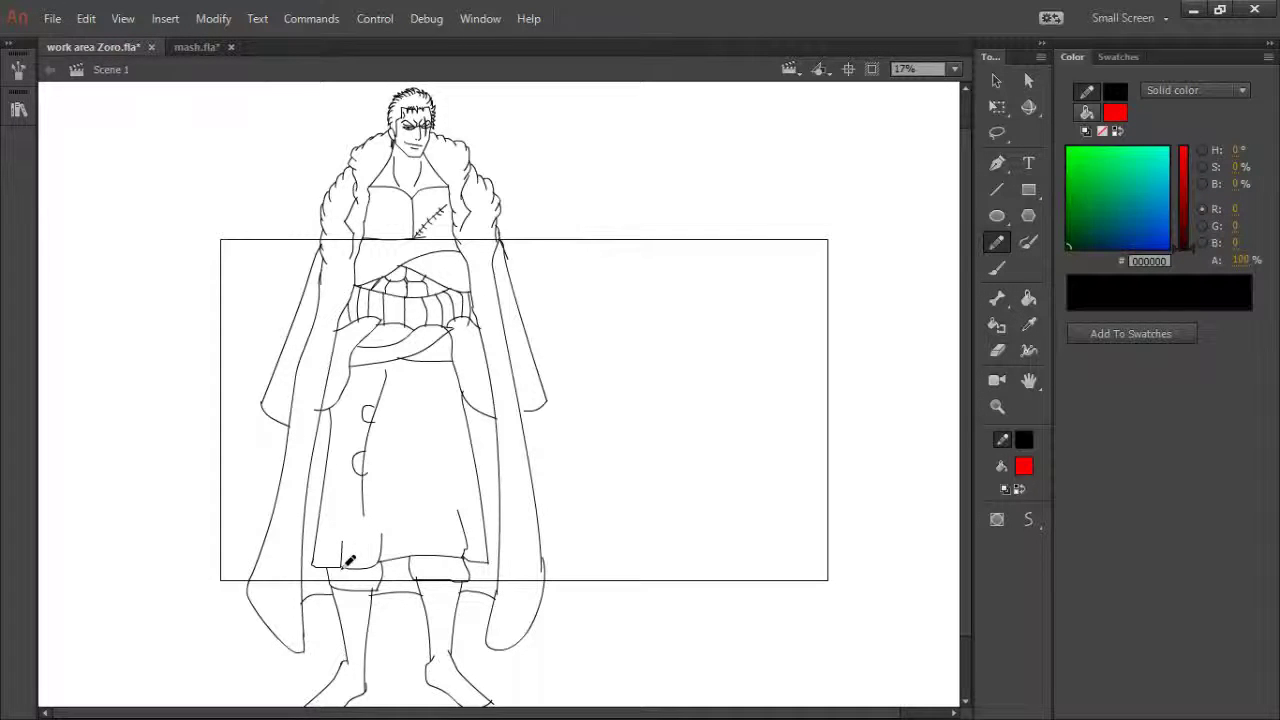
- Delete the two overshooting line ends at the upper and lower tips of the viewer-left hip drape
{"action": "left_click", "coordinate": [317, 411], "text": "ctrl"}
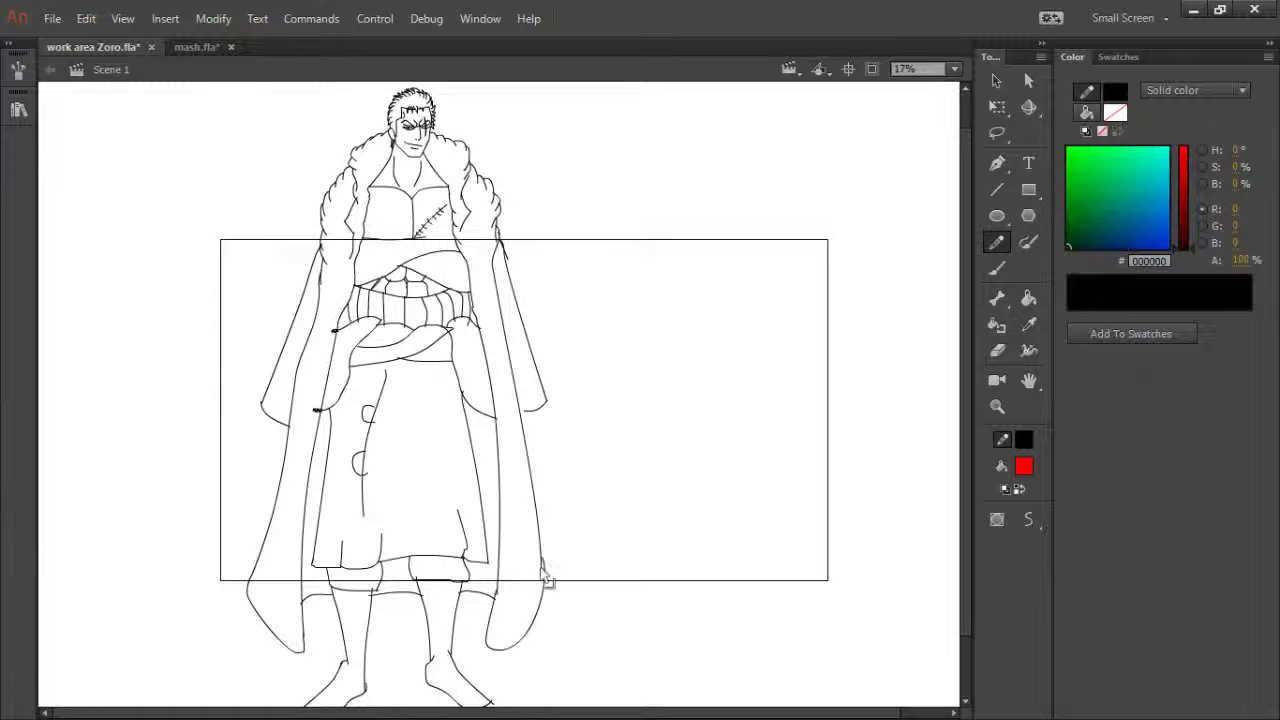
{"action": "left_click", "coordinate": [541, 574]}
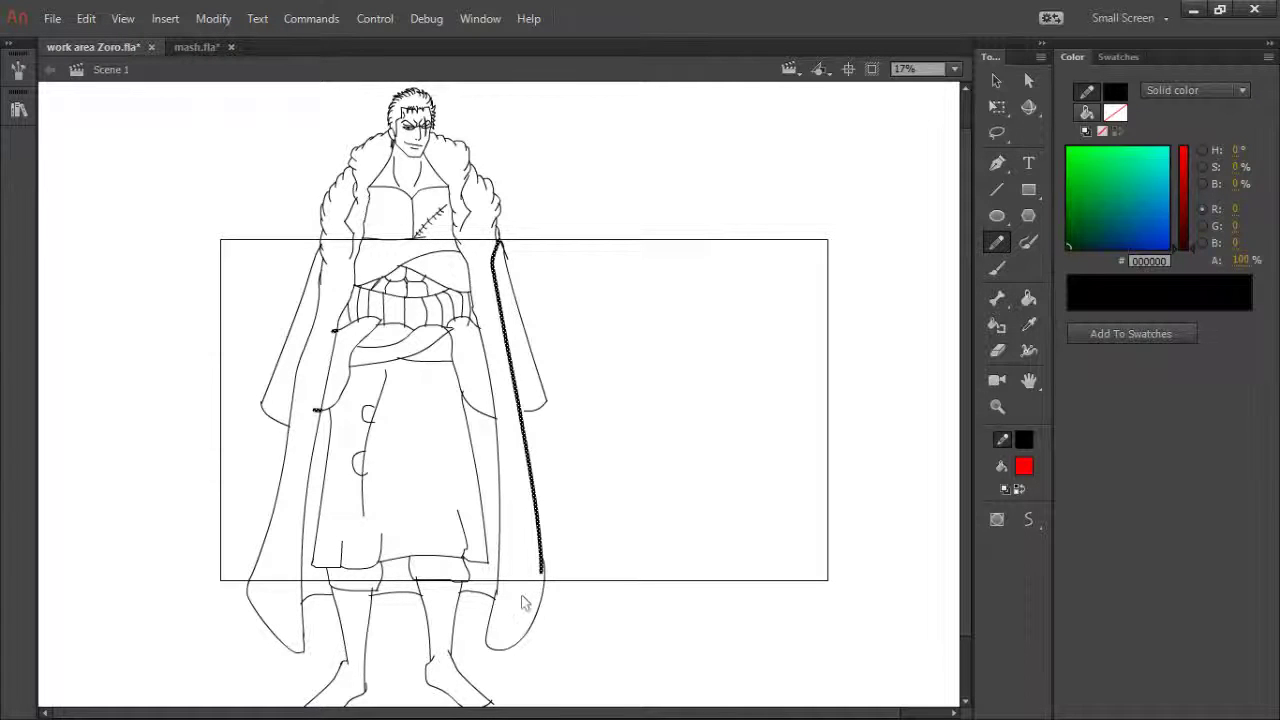
{"action": "left_click", "coordinate": [532, 596]}
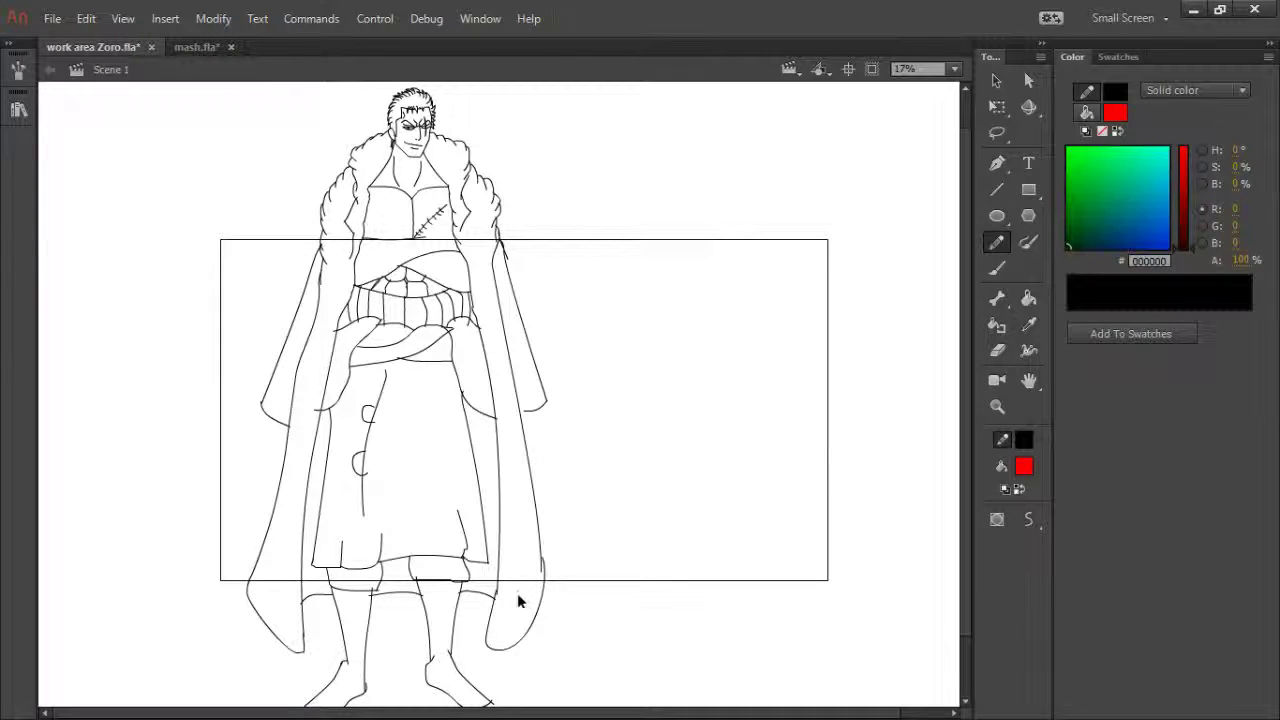
{"action": "left_click", "coordinate": [317, 410], "text": "ctrl"}
{"action": "left_click", "coordinate": [335, 331], "text": "ctrl+shift"}
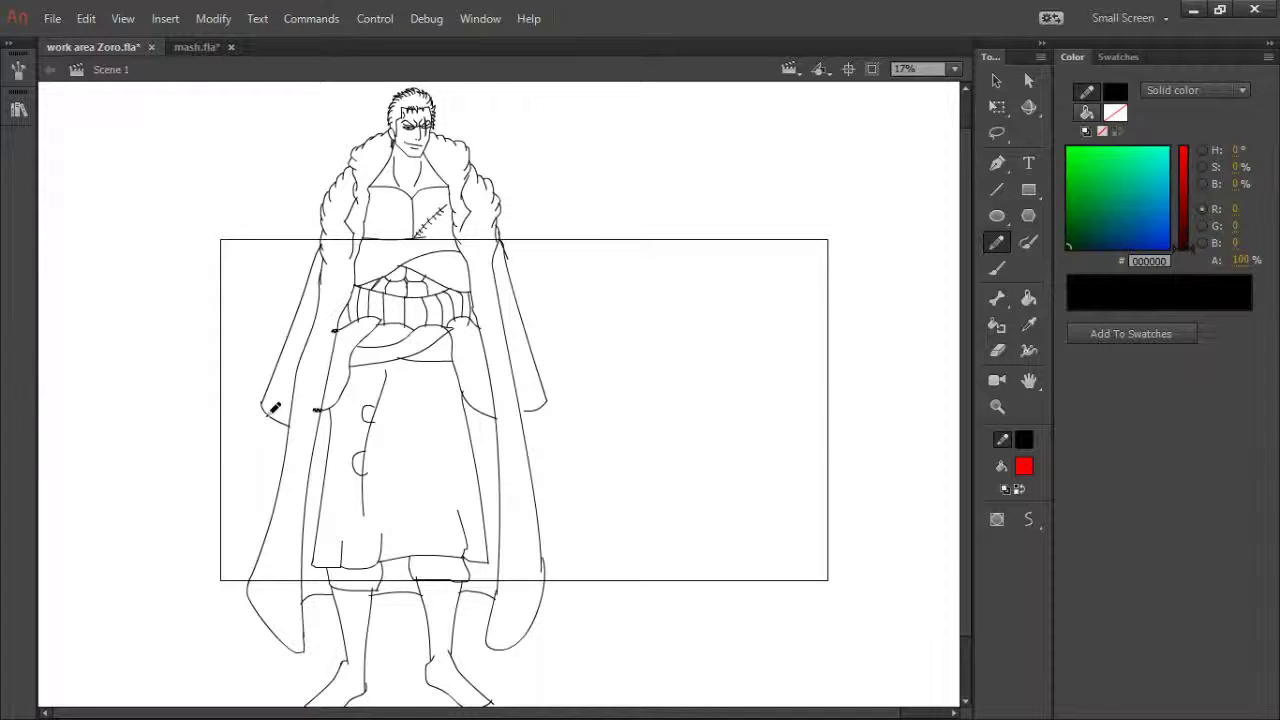
{"action": "key", "text": "Delete"}
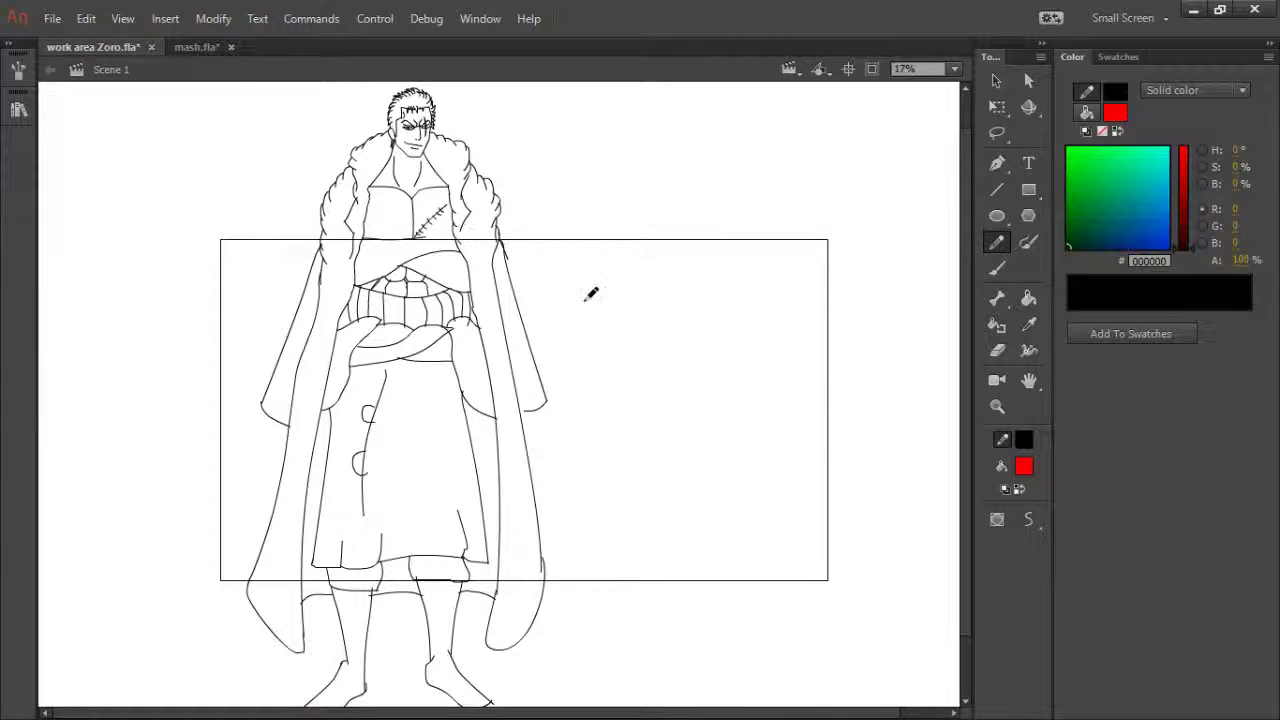
- Examine the black line art of the face up close and the complete figure from head to feet
{"action": "key", "text": "z"}
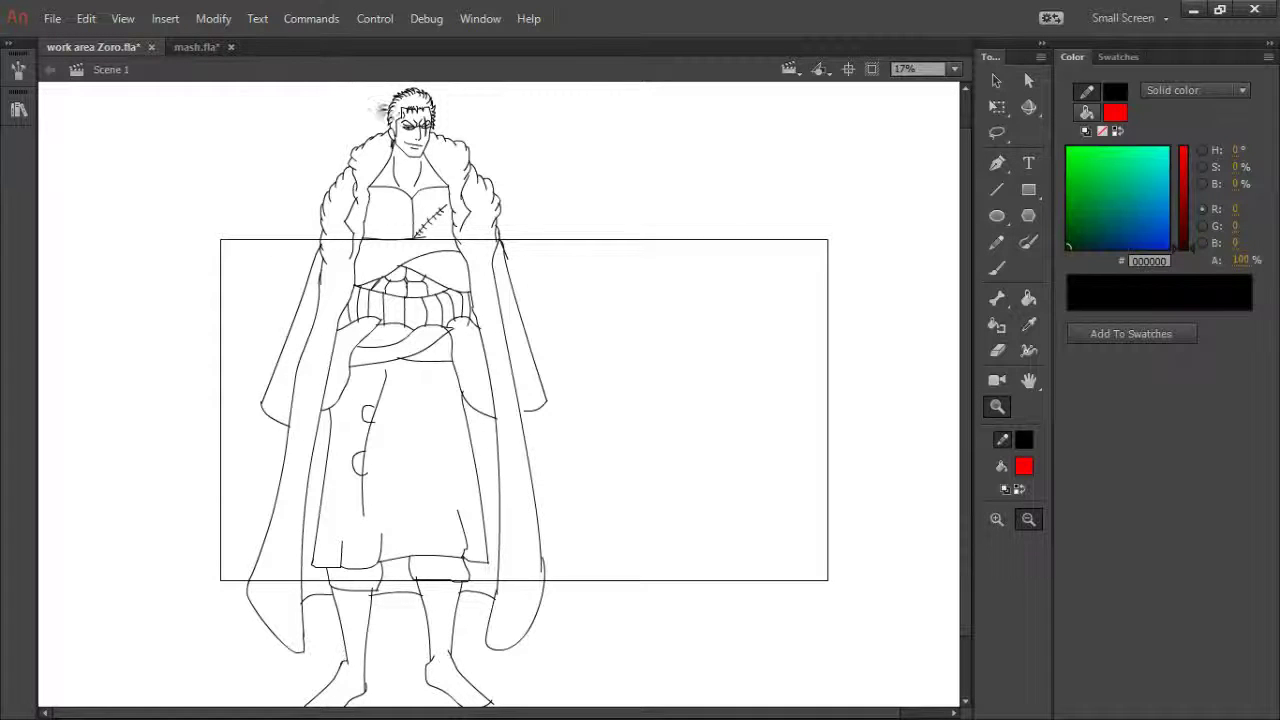
{"action": "left_click_drag", "start_coordinate": [364, 84], "coordinate": [480, 180]}
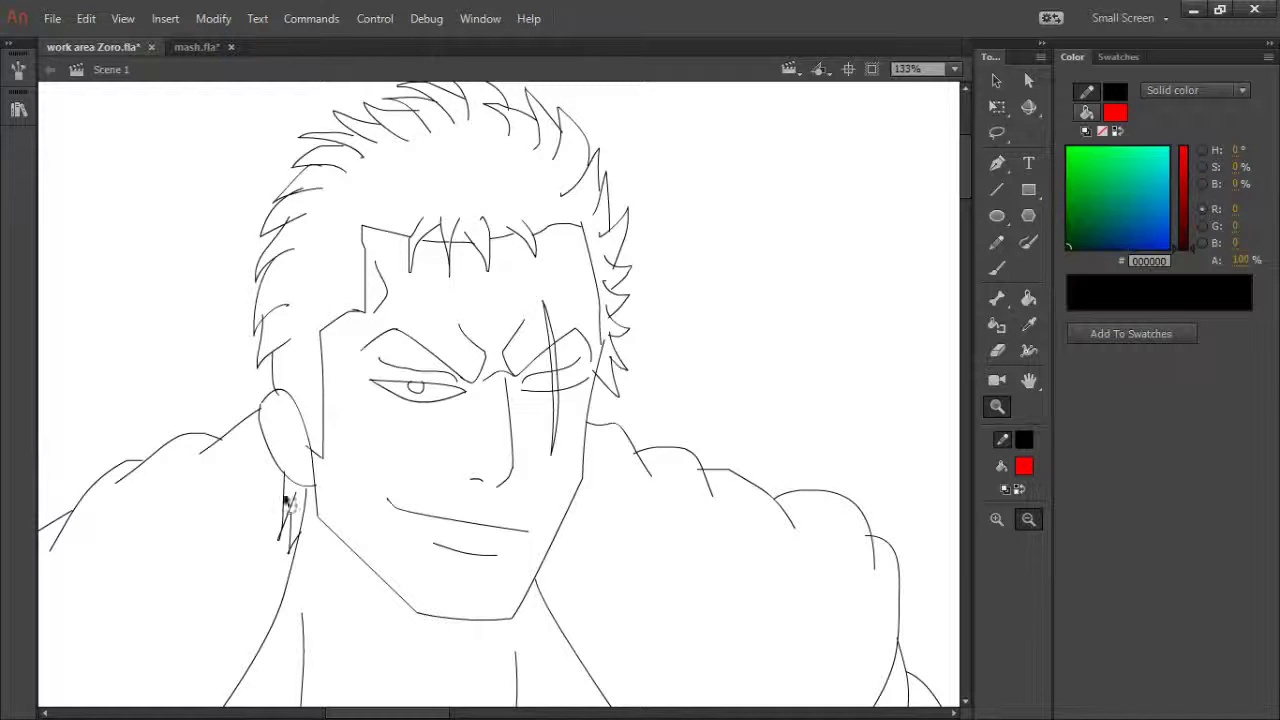
{"action": "left_click", "coordinate": [201, 598]}
{"action": "left_click", "coordinate": [201, 598]}
{"action": "left_click", "coordinate": [201, 598]}
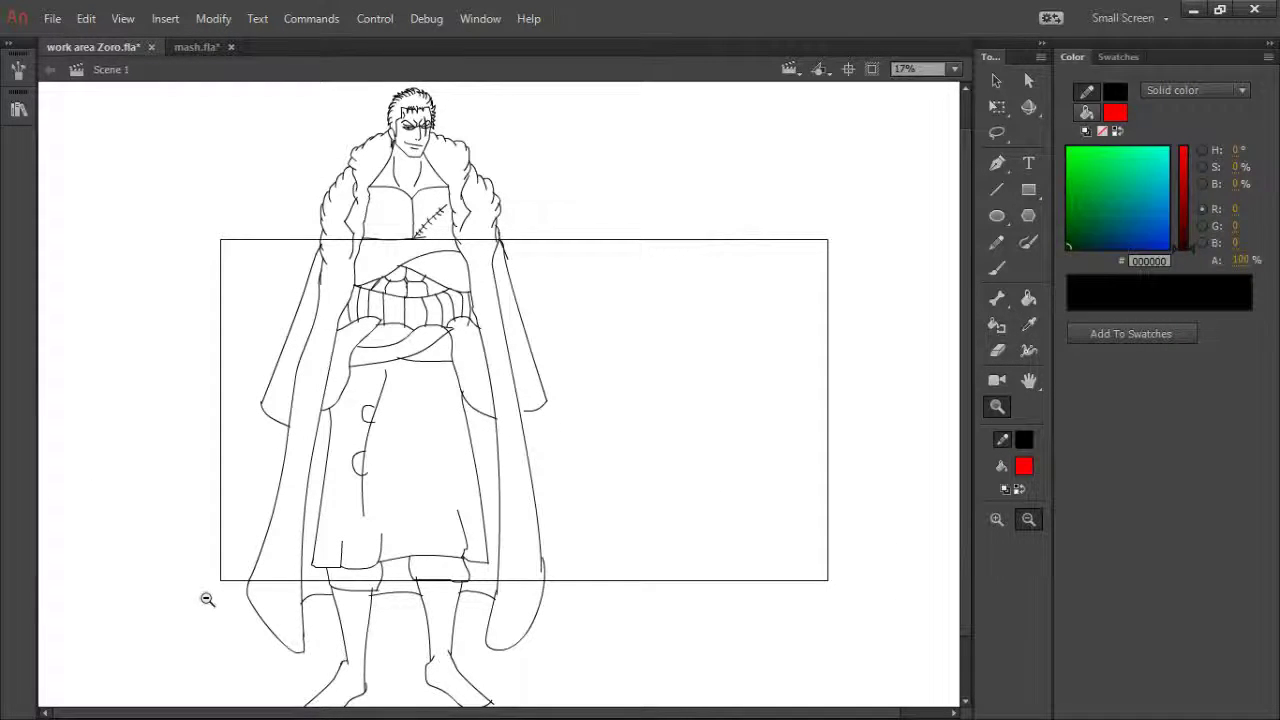
{"action": "key", "text": "ctrl+a"}
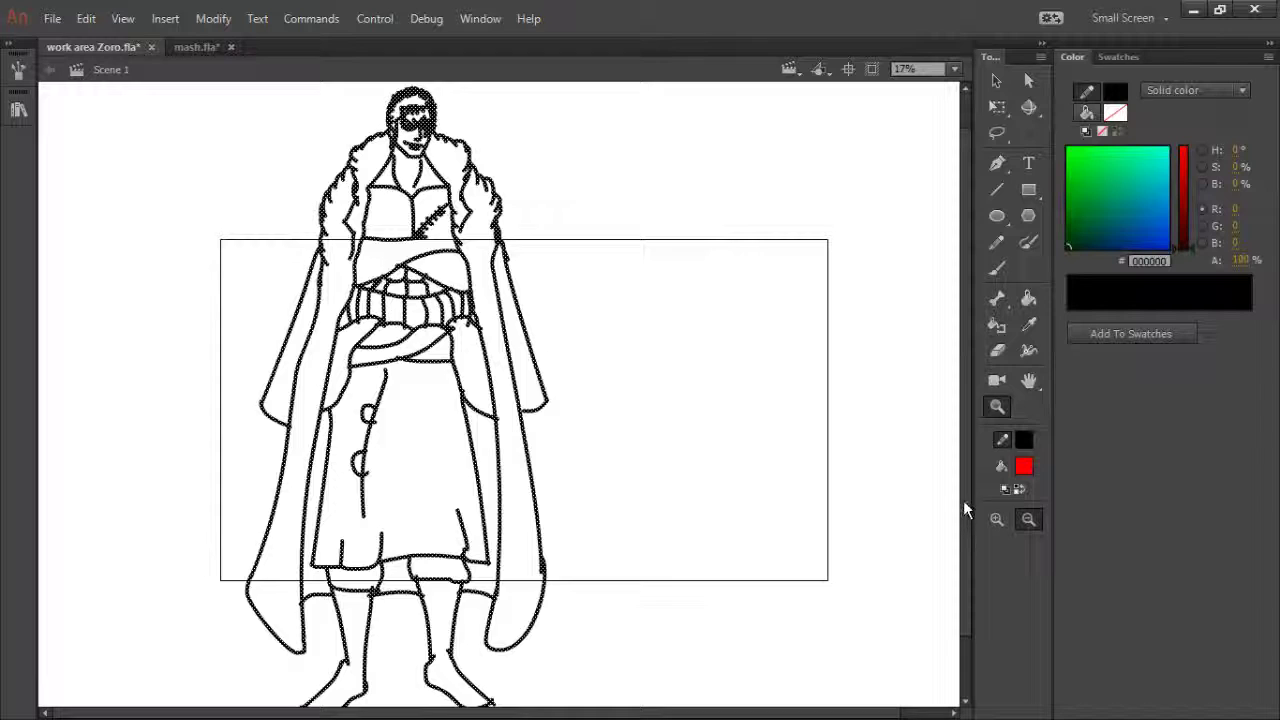
{"action": "left_click", "coordinate": [751, 537]}
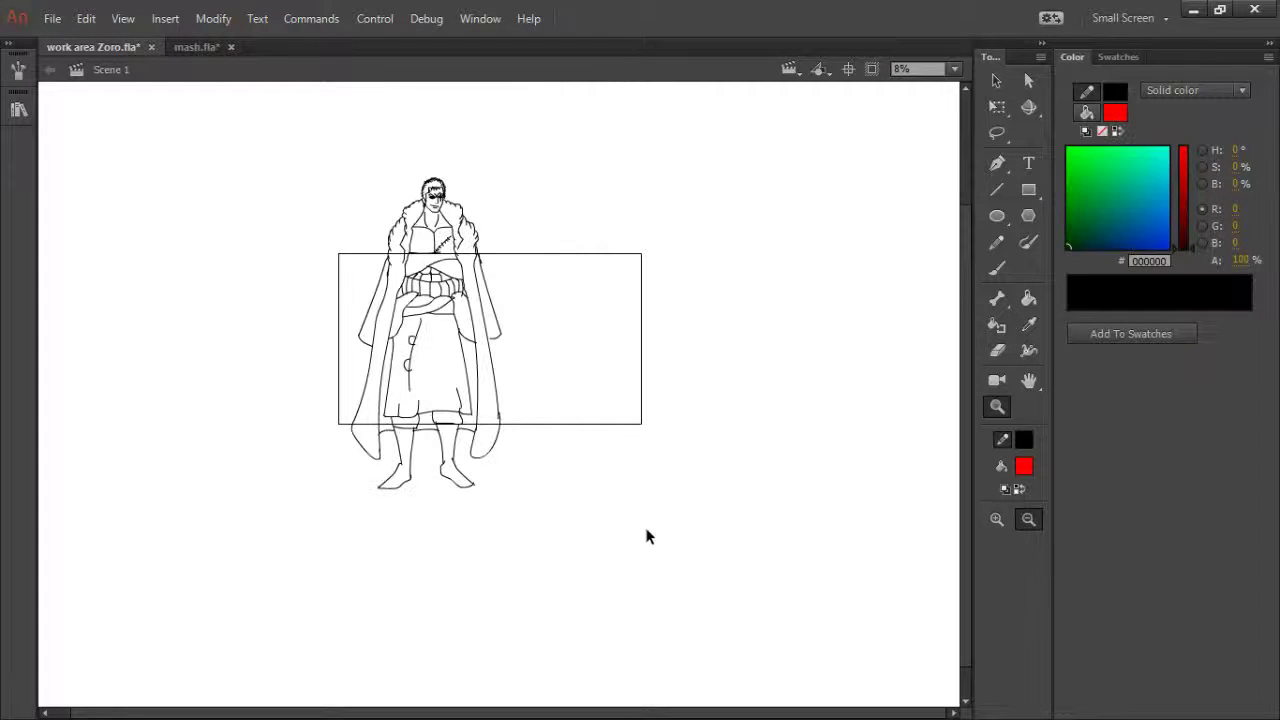
- Erase the spiky outer hair outline around the head, keeping the face, the ear and the front hairline
{"action": "left_click_drag", "start_coordinate": [338, 158], "coordinate": [608, 394]}
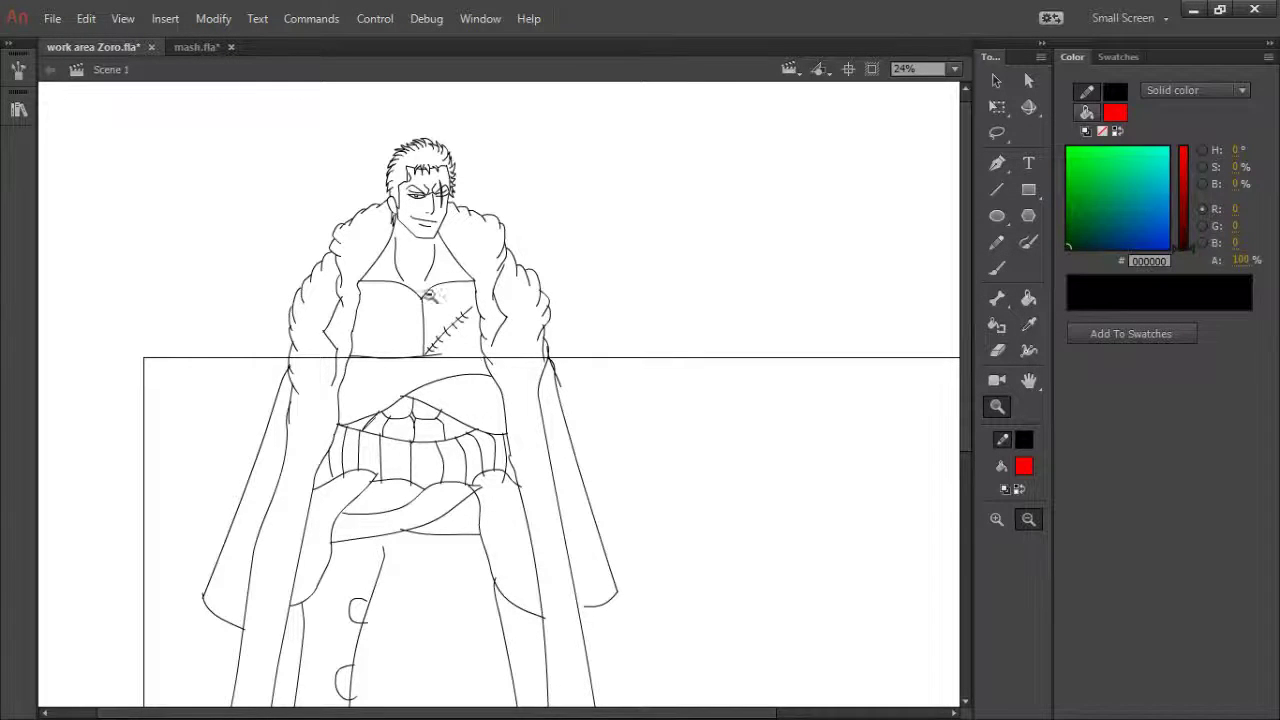
{"action": "left_click_drag", "start_coordinate": [339, 116], "coordinate": [585, 338]}
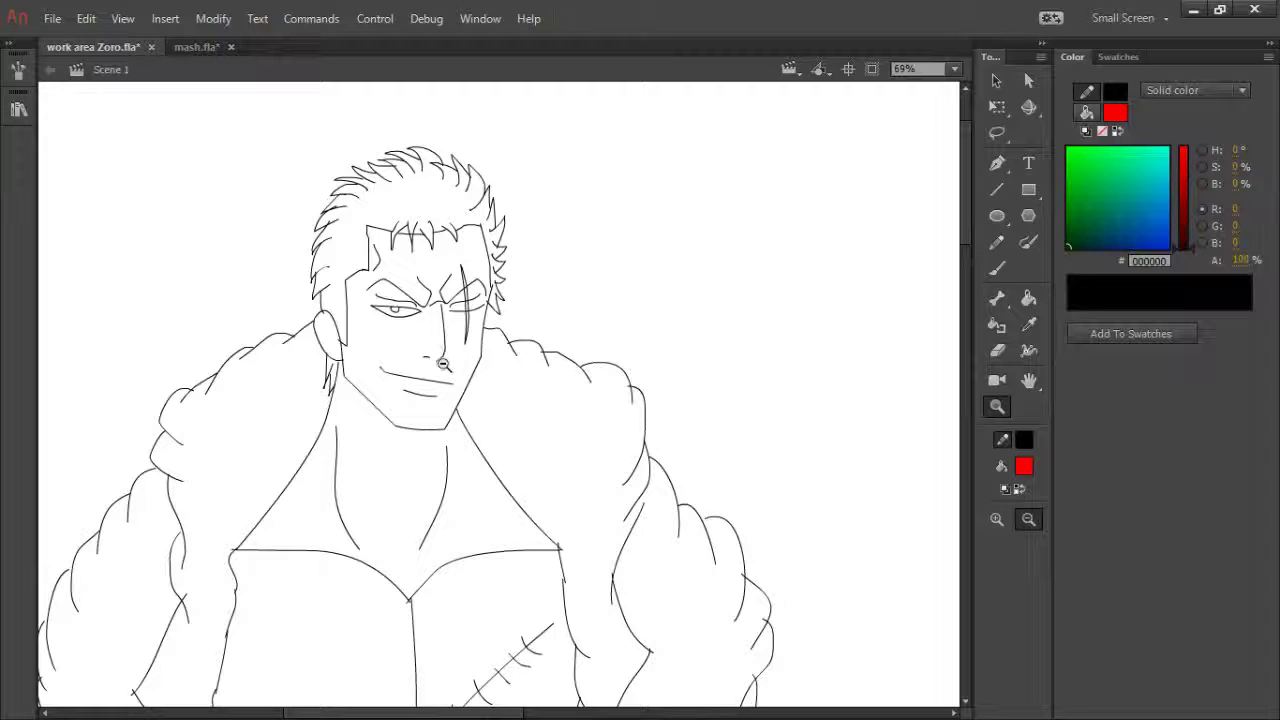
{"action": "key", "text": "e"}
{"action": "mouse_move", "coordinate": [327, 283]}
{"action": "left_mouse_down"}
{"action": "mouse_move", "coordinate": [345, 172]}
{"action": "mouse_move", "coordinate": [320, 211]}
{"action": "mouse_move", "coordinate": [428, 151]}
{"action": "mouse_move", "coordinate": [435, 171]}
{"action": "mouse_move", "coordinate": [470, 178]}
{"action": "mouse_move", "coordinate": [453, 187]}
{"action": "mouse_move", "coordinate": [472, 209]}
{"action": "mouse_move", "coordinate": [488, 198]}
{"action": "mouse_move", "coordinate": [497, 226]}
{"action": "mouse_move", "coordinate": [504, 218]}
{"action": "mouse_move", "coordinate": [498, 309]}
{"action": "mouse_move", "coordinate": [543, 290]}
{"action": "left_mouse_up"}
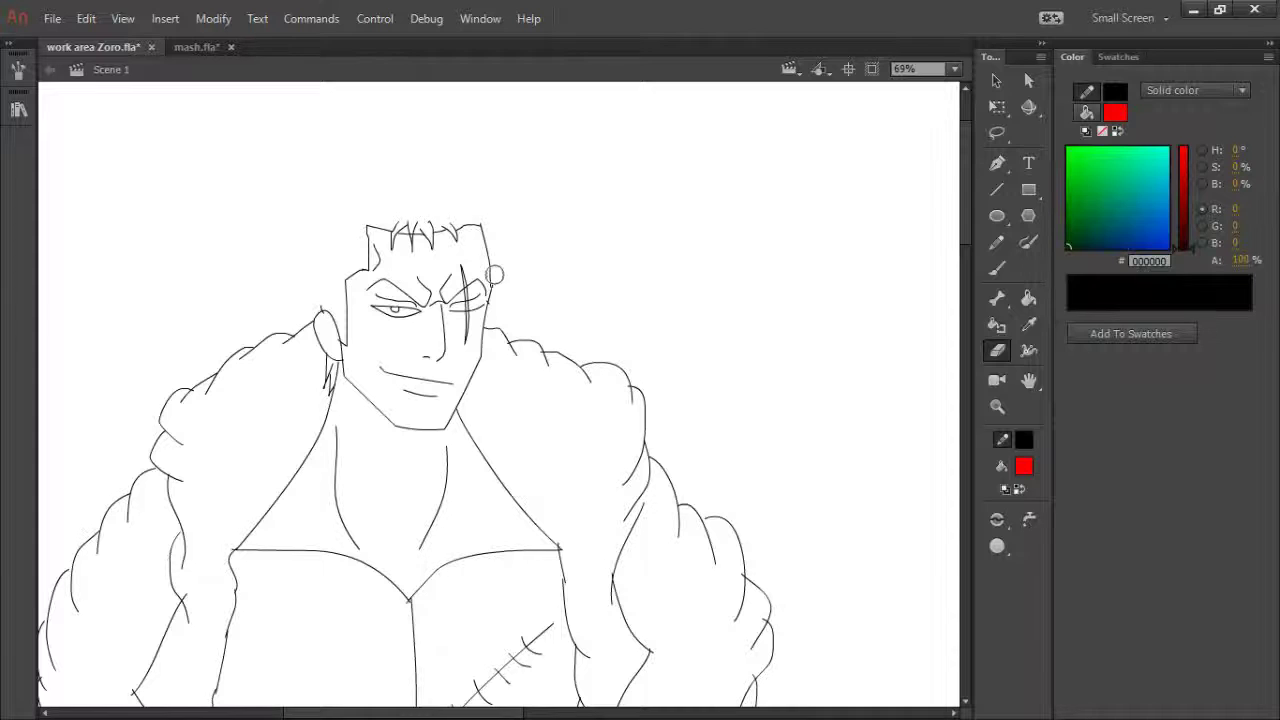
- Draw a new outer hair outline of larger black spikes around the whole head with the Pencil and tidy its viewer-right side
{"action": "key", "text": "b"}
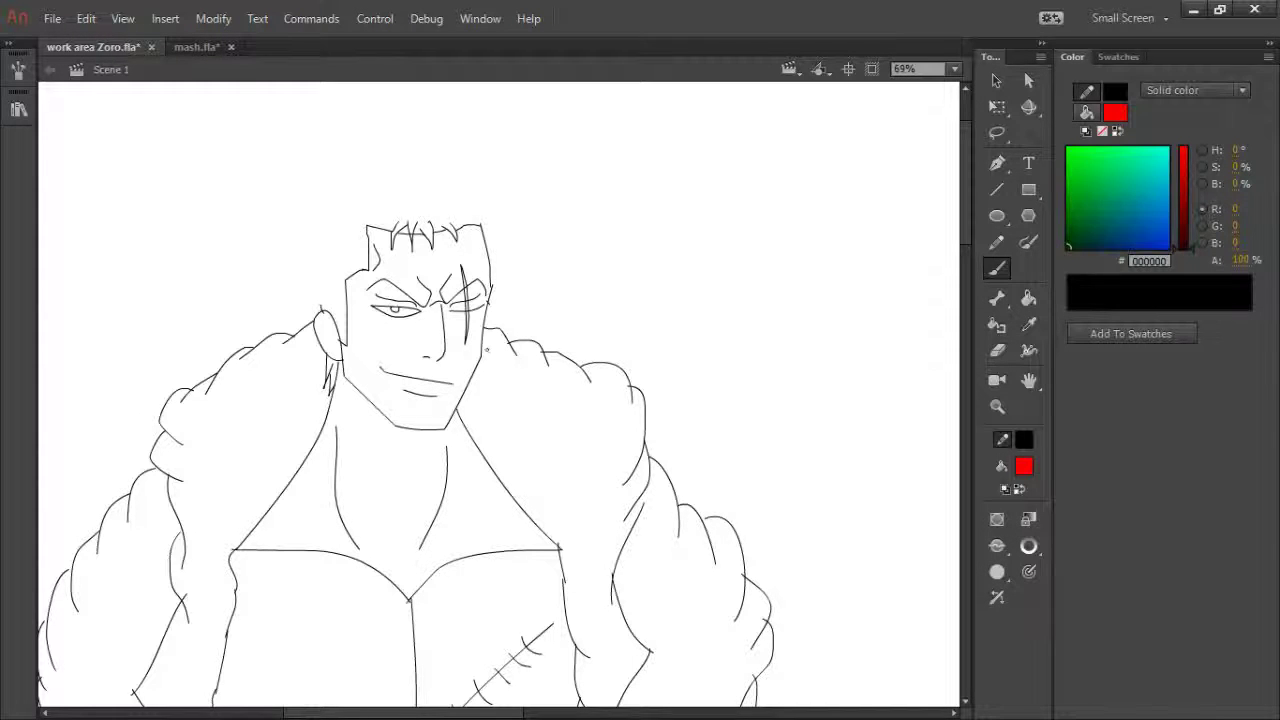
{"action": "key", "text": "y"}
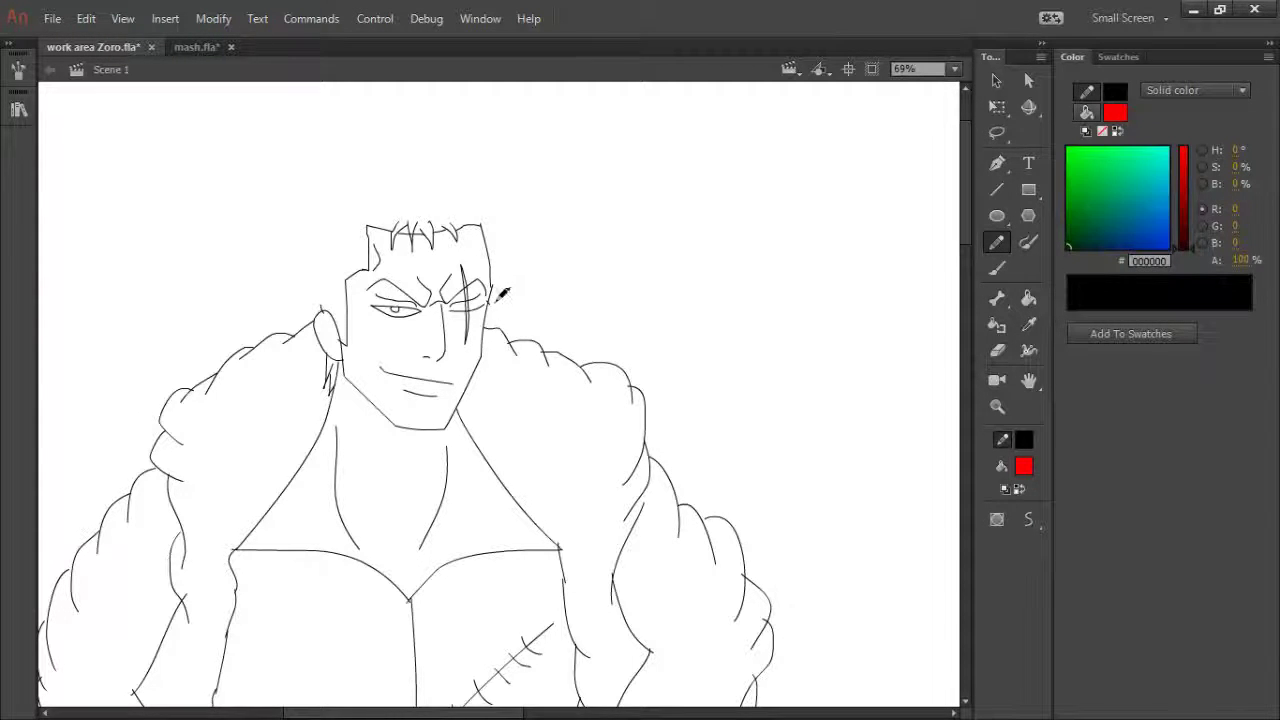
{"action": "left_click_drag", "start_coordinate": [490, 298], "coordinate": [500, 307]}
{"action": "mouse_move", "coordinate": [477, 175]}
{"action": "left_mouse_down"}
{"action": "mouse_move", "coordinate": [428, 140]}
{"action": "mouse_move", "coordinate": [392, 140]}
{"action": "mouse_move", "coordinate": [400, 160]}
{"action": "mouse_move", "coordinate": [357, 160]}
{"action": "mouse_move", "coordinate": [384, 170]}
{"action": "mouse_move", "coordinate": [334, 183]}
{"action": "mouse_move", "coordinate": [314, 212]}
{"action": "mouse_move", "coordinate": [342, 198]}
{"action": "mouse_move", "coordinate": [318, 232]}
{"action": "mouse_move", "coordinate": [338, 212]}
{"action": "mouse_move", "coordinate": [324, 296]}
{"action": "left_mouse_up"}
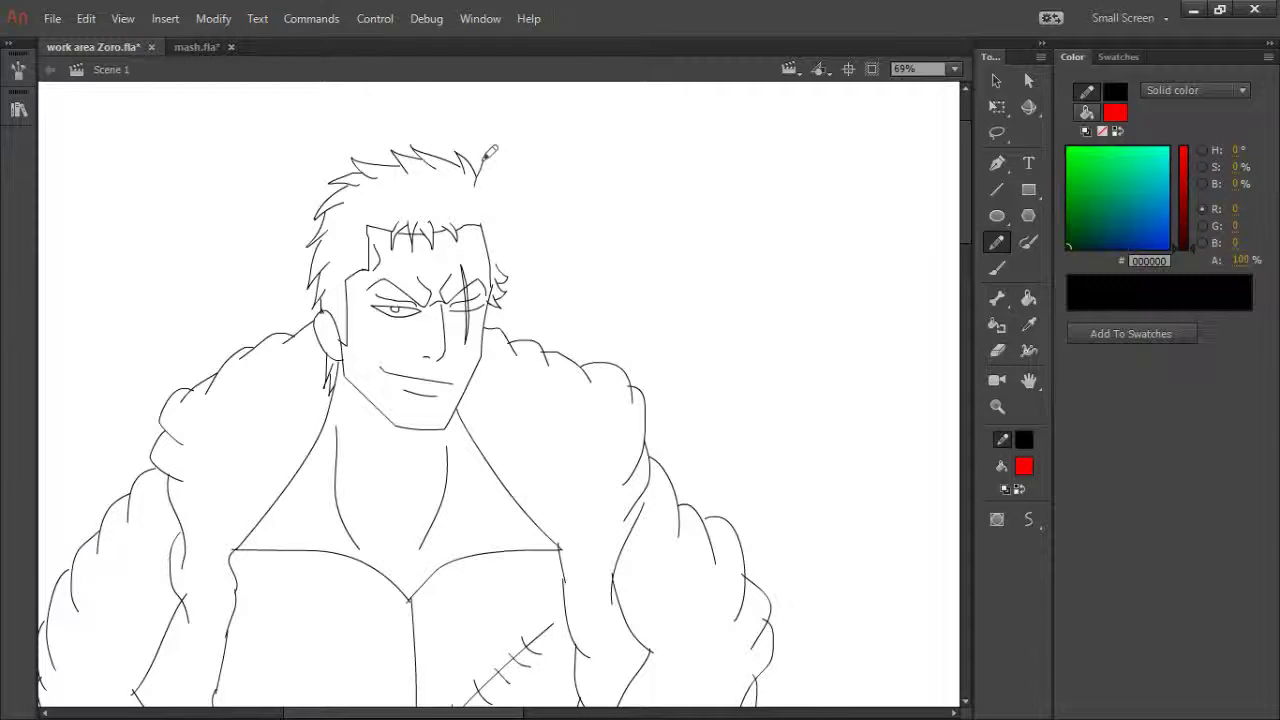
{"action": "left_click_drag", "start_coordinate": [484, 155], "coordinate": [485, 191]}
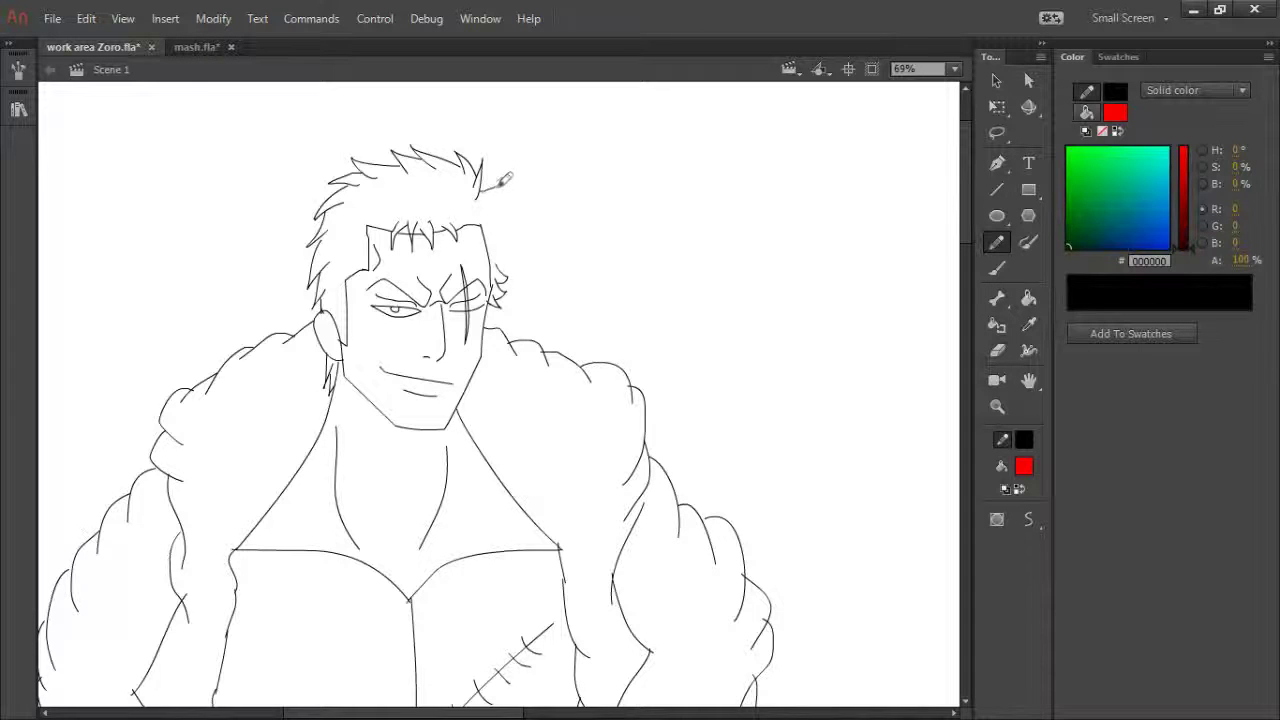
{"action": "mouse_move", "coordinate": [505, 182]}
{"action": "left_mouse_down"}
{"action": "mouse_move", "coordinate": [484, 199]}
{"action": "mouse_move", "coordinate": [510, 238]}
{"action": "left_mouse_up"}
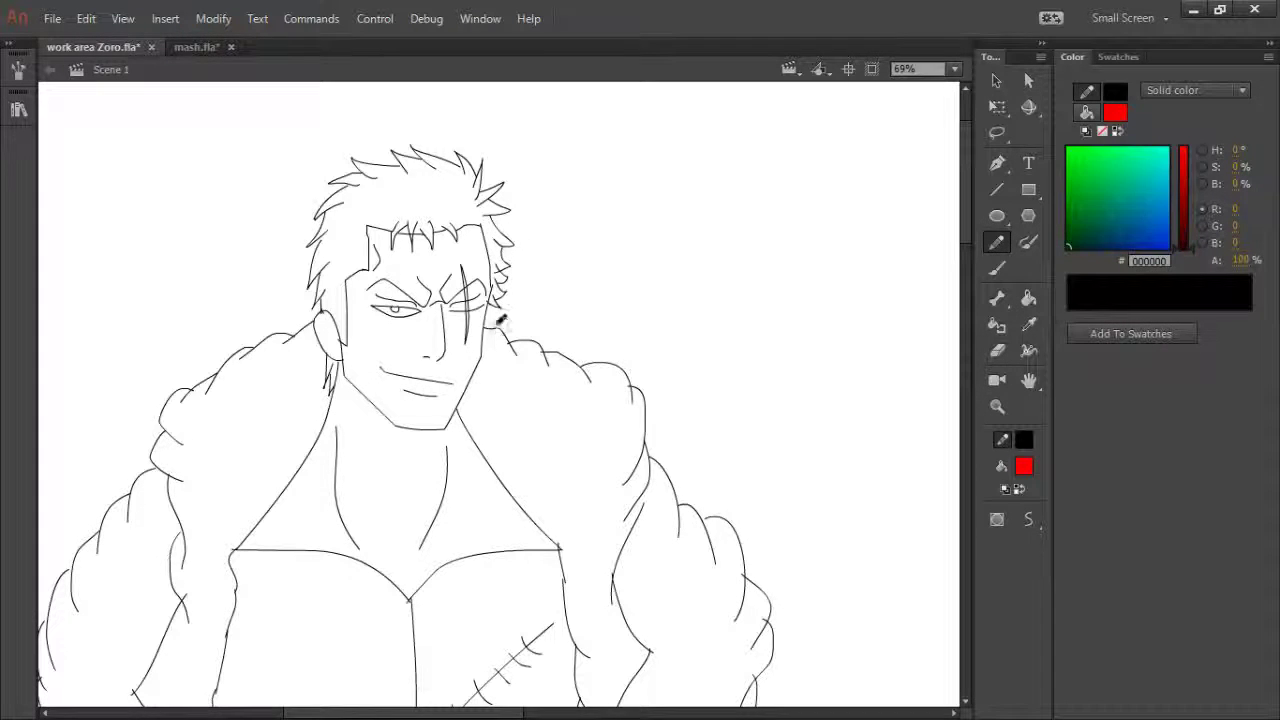
{"action": "left_click", "coordinate": [507, 264], "text": "ctrl"}
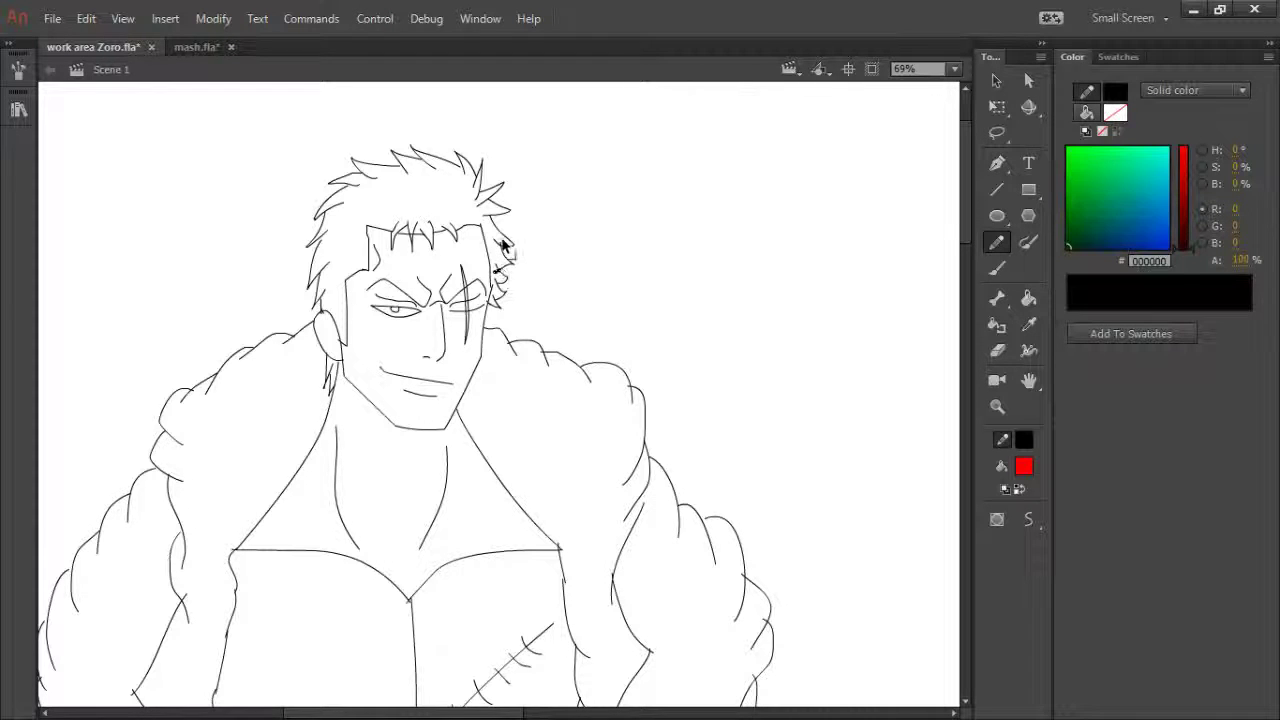
{"action": "left_click_drag", "start_coordinate": [506, 293], "coordinate": [499, 306]}
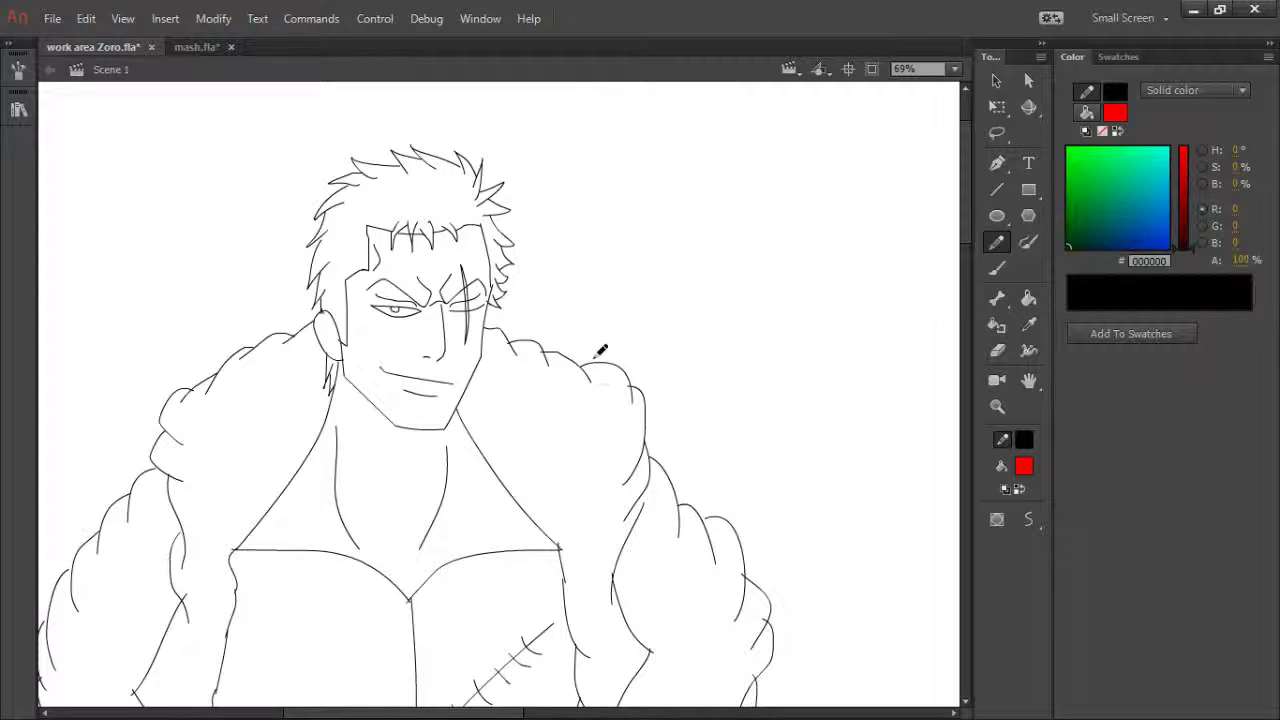
- Delete the stray line ends at the ankles and at the toe of the viewer-right foot
{"action": "key", "text": "ctrl+3"}
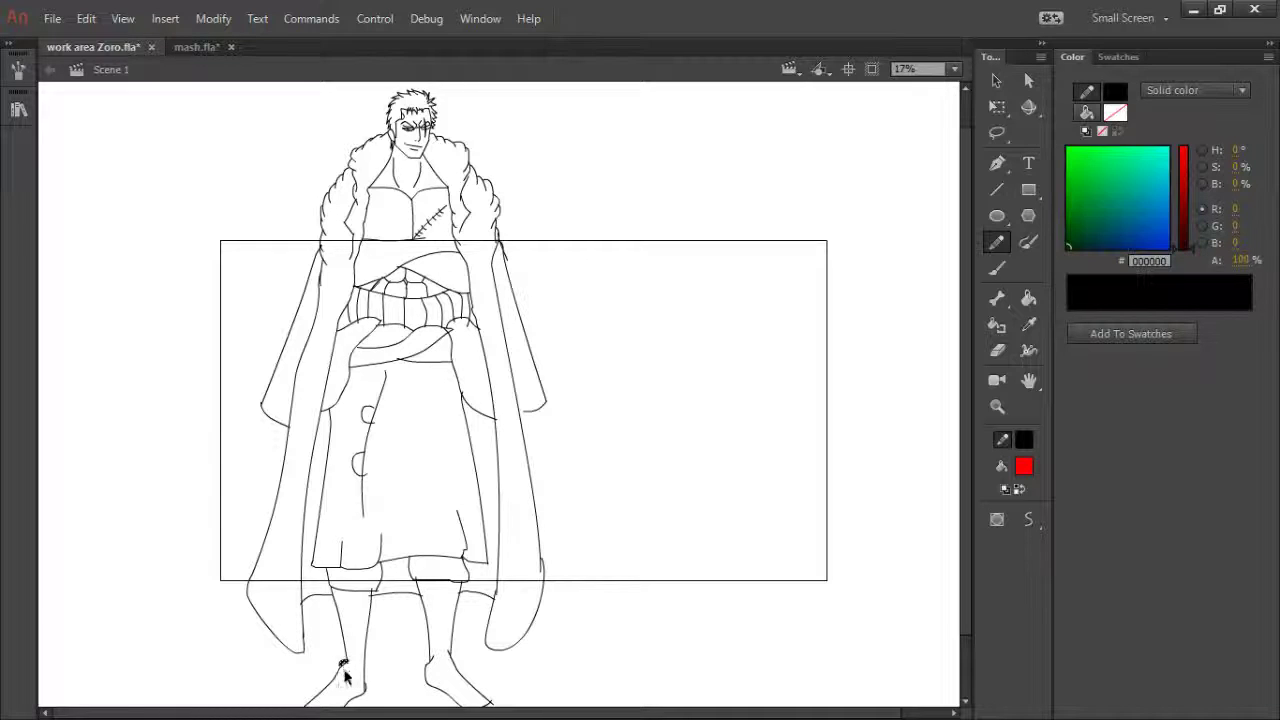
{"action": "left_click", "coordinate": [447, 652], "text": "ctrl"}
{"action": "key", "text": "space"}
{"action": "left_click_drag", "start_coordinate": [449, 663], "coordinate": [432, 598]}
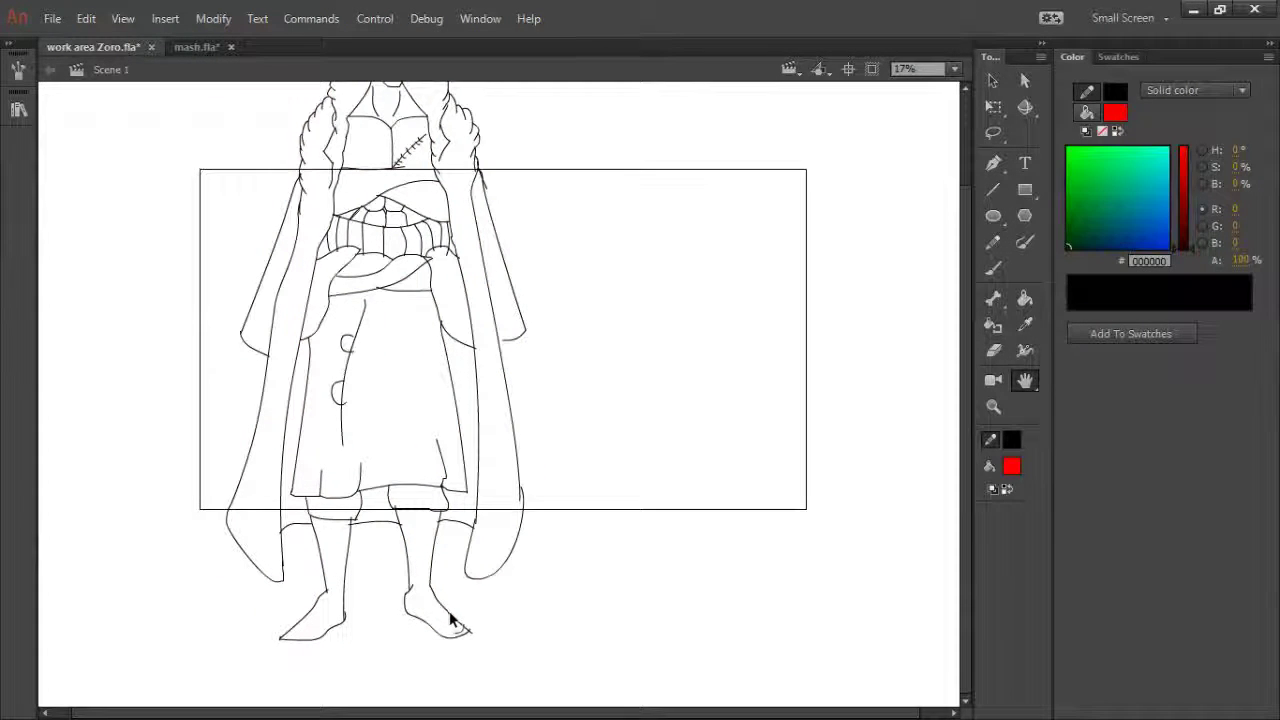
{"action": "left_click_drag", "start_coordinate": [459, 622], "coordinate": [473, 641]}
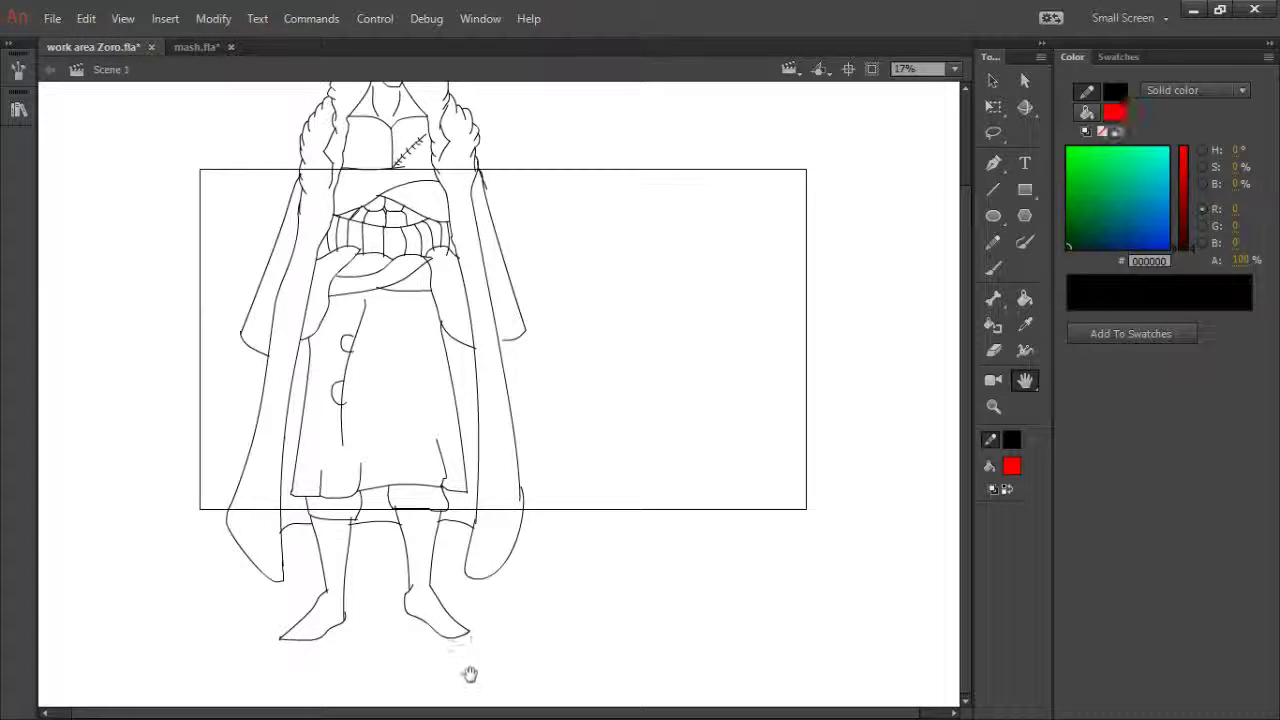
{"action": "left_click", "coordinate": [327, 592]}
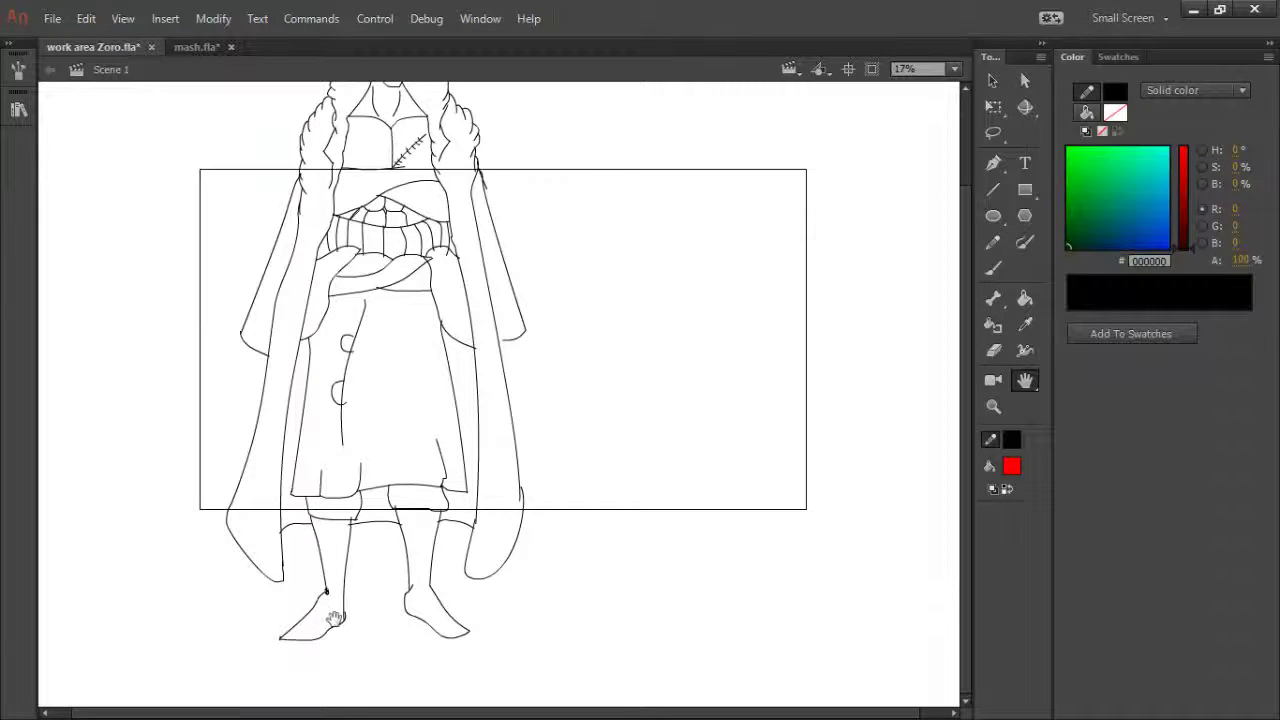
{"action": "left_click", "coordinate": [316, 622]}
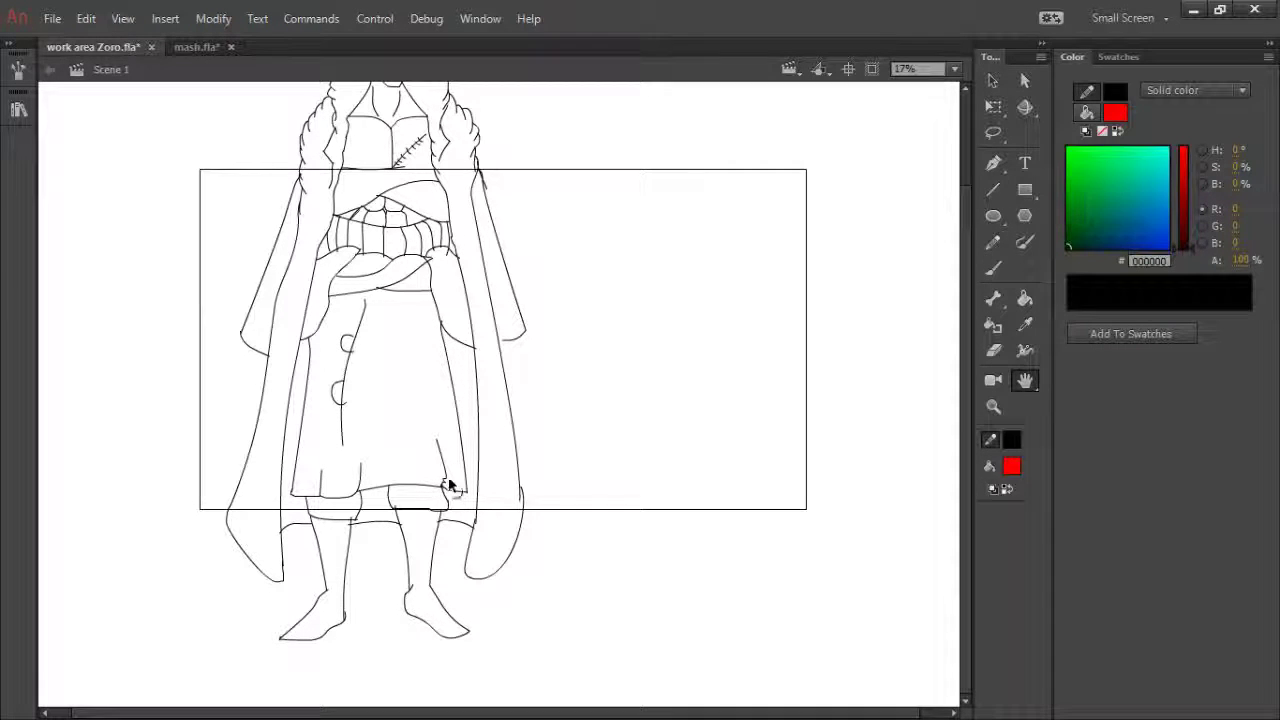
- Erase the stray line bit at the skirt hem's viewer-right corner and delete the overshooting line end below the viewer-right fur collar
{"action": "key", "text": "e"}
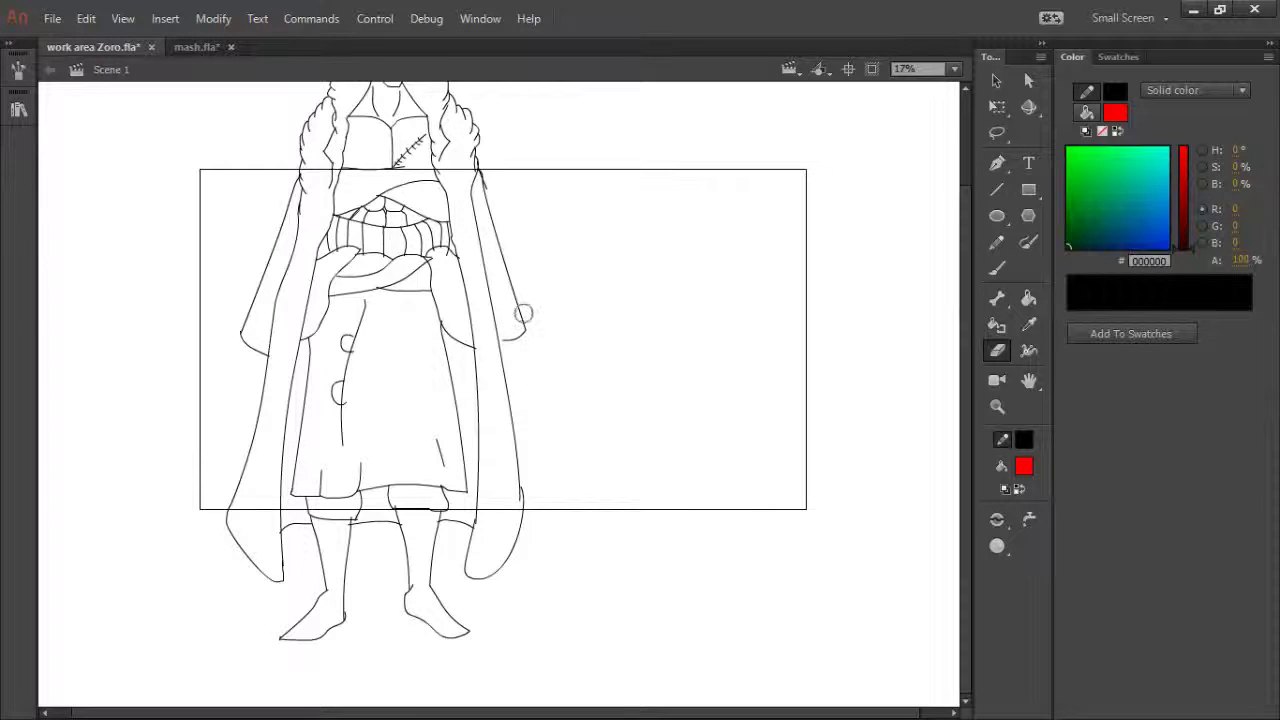
{"action": "key", "text": "h"}
{"action": "mouse_move", "coordinate": [432, 362]}
{"action": "left_mouse_down"}
{"action": "mouse_move", "coordinate": [437, 437]}
{"action": "mouse_move", "coordinate": [464, 466]}
{"action": "left_mouse_up"}
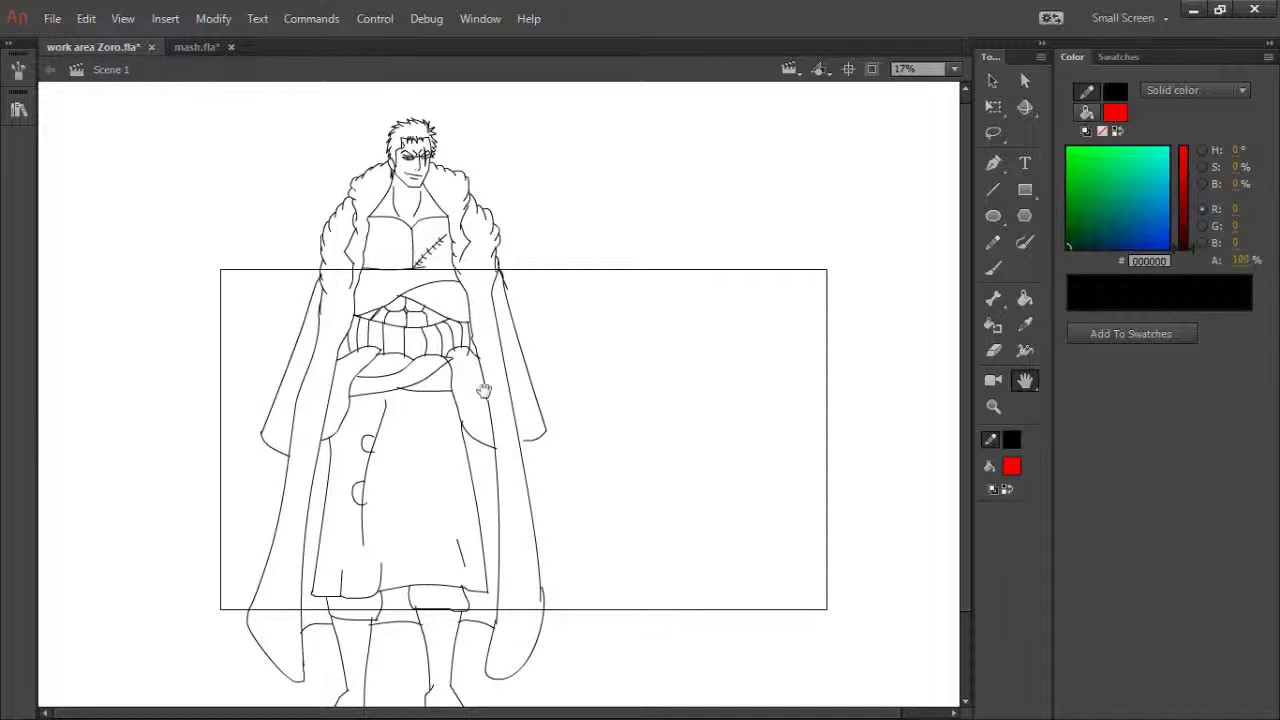
{"action": "left_click", "coordinate": [460, 266]}
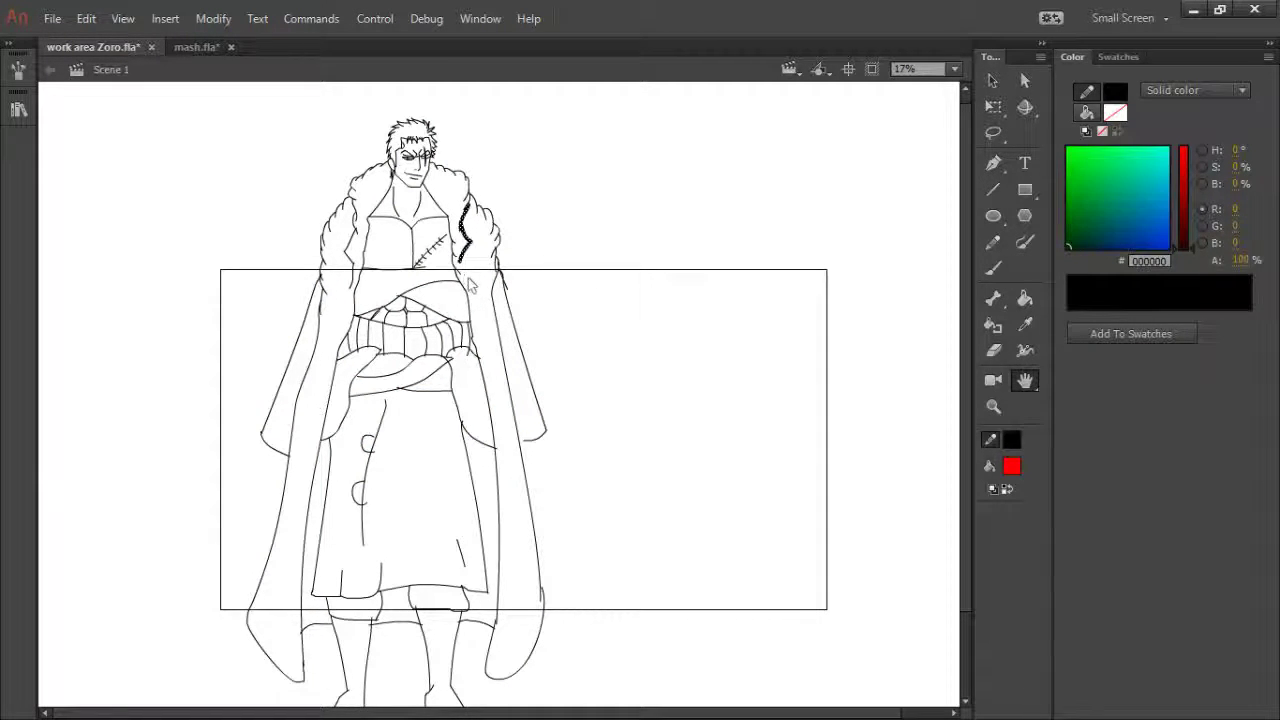
{"action": "key", "text": "Delete"}
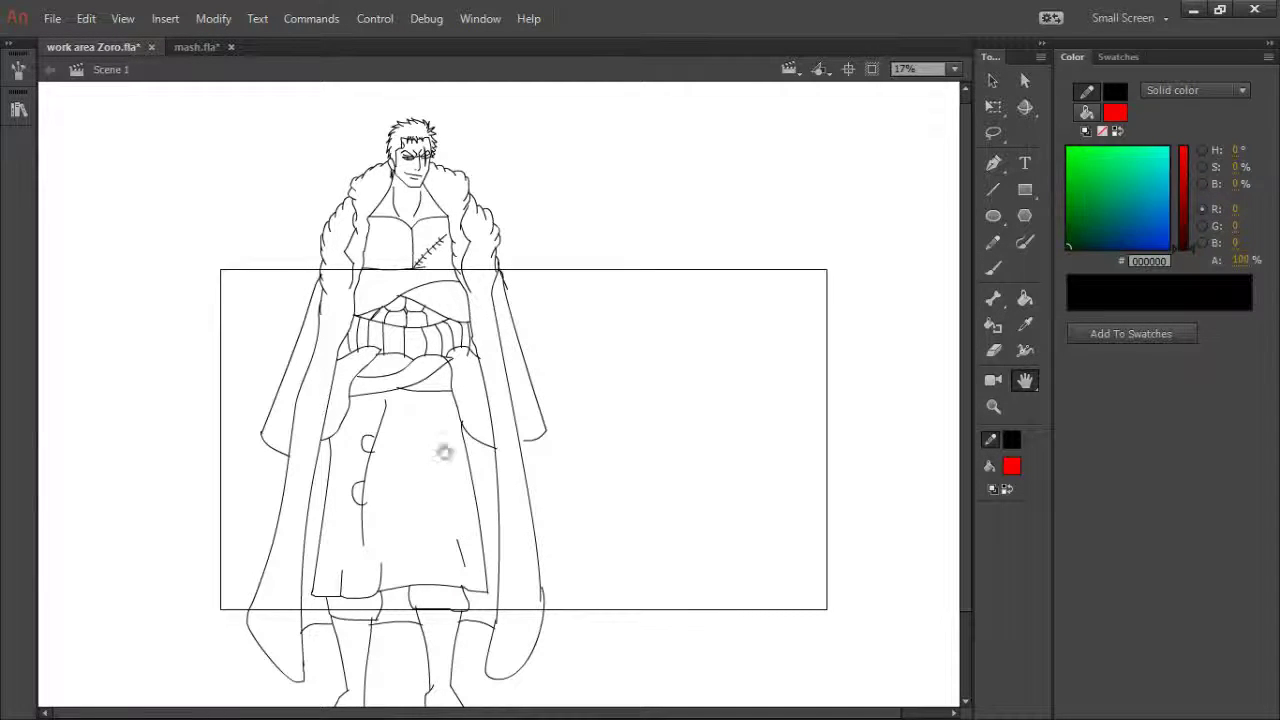
- Erase the lower edge of the viewer-right hip drape and redraw it in black, running down to the inner coat edge
{"action": "key", "text": "e"}
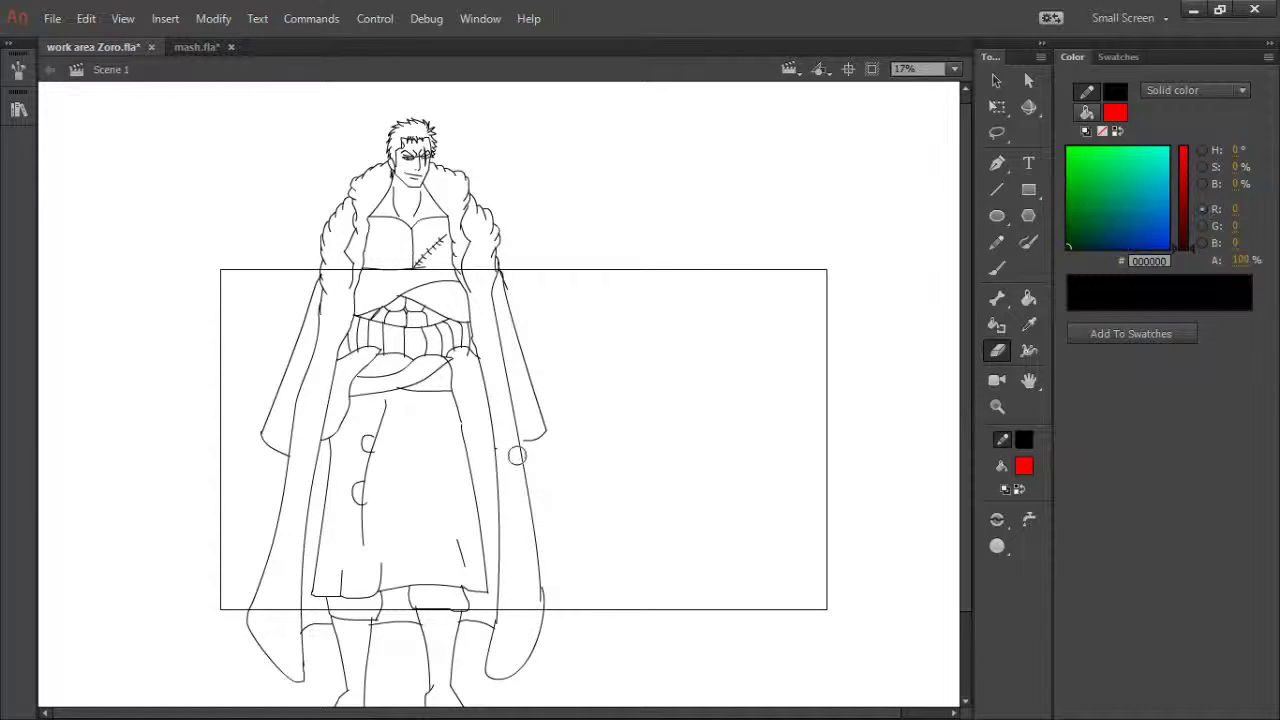
{"action": "key", "text": "y"}
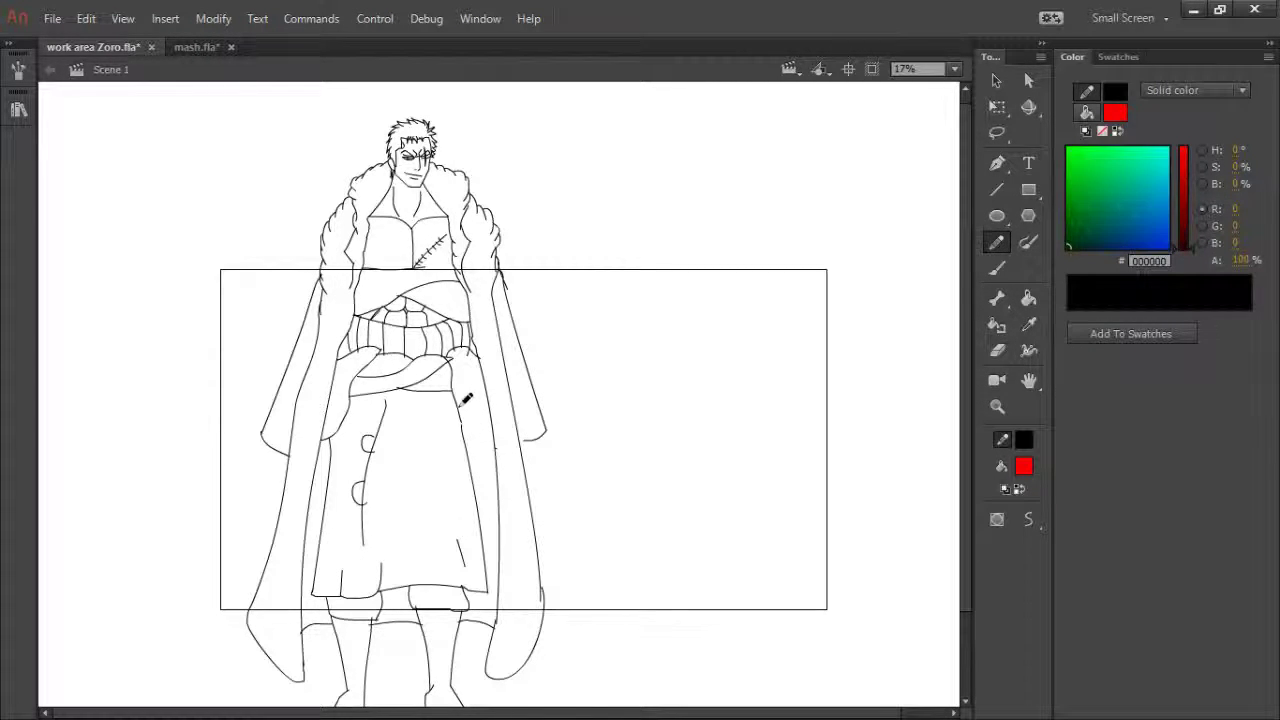
{"action": "left_click_drag", "start_coordinate": [466, 399], "coordinate": [495, 448]}
{"action": "key", "text": "e"}
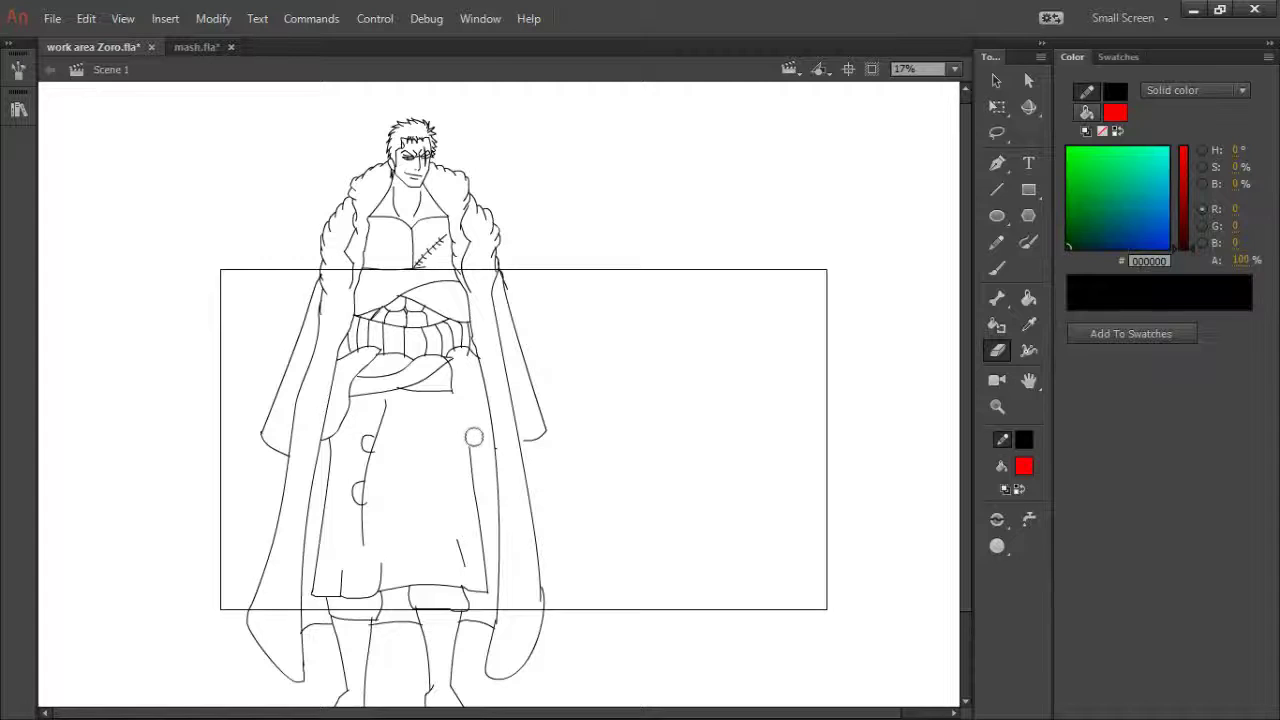
{"action": "key", "text": "y"}
{"action": "left_click_drag", "start_coordinate": [456, 400], "coordinate": [499, 480]}
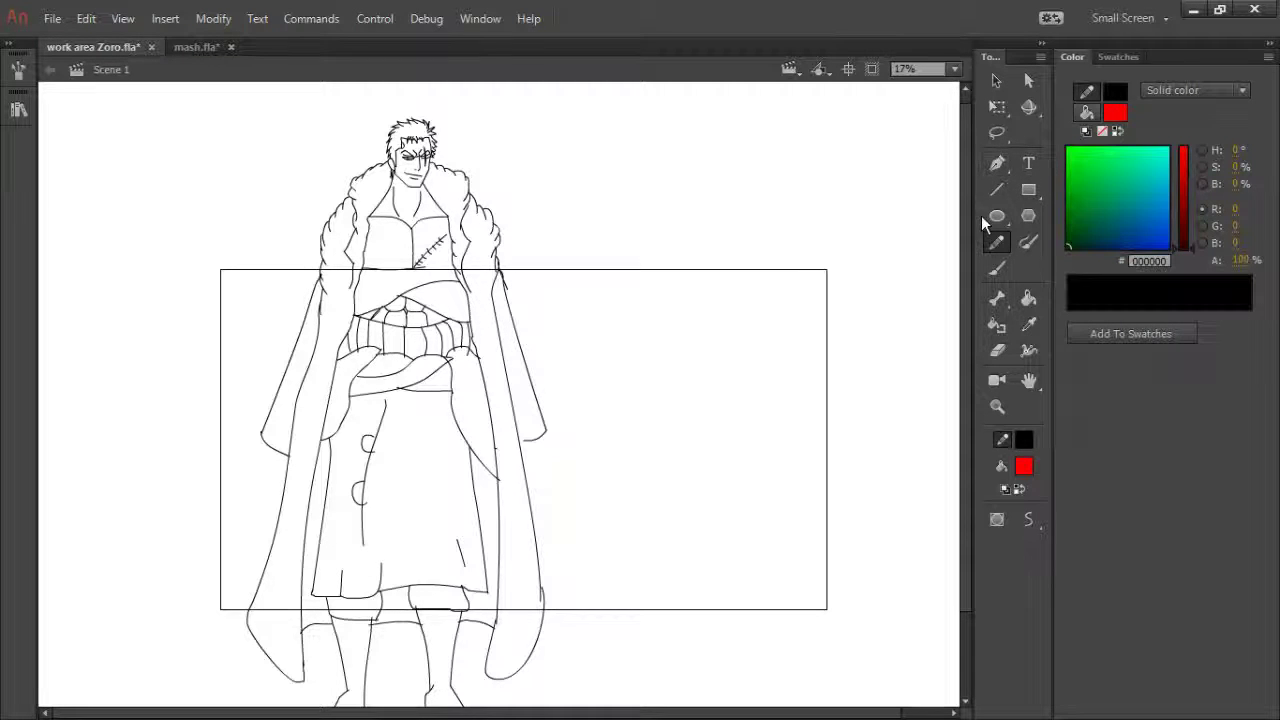
- Paint a skin-tone (FFE0A4) and a bright green (33FF66) color dab beside the figure with the Brush
{"action": "left_click", "coordinate": [997, 268]}
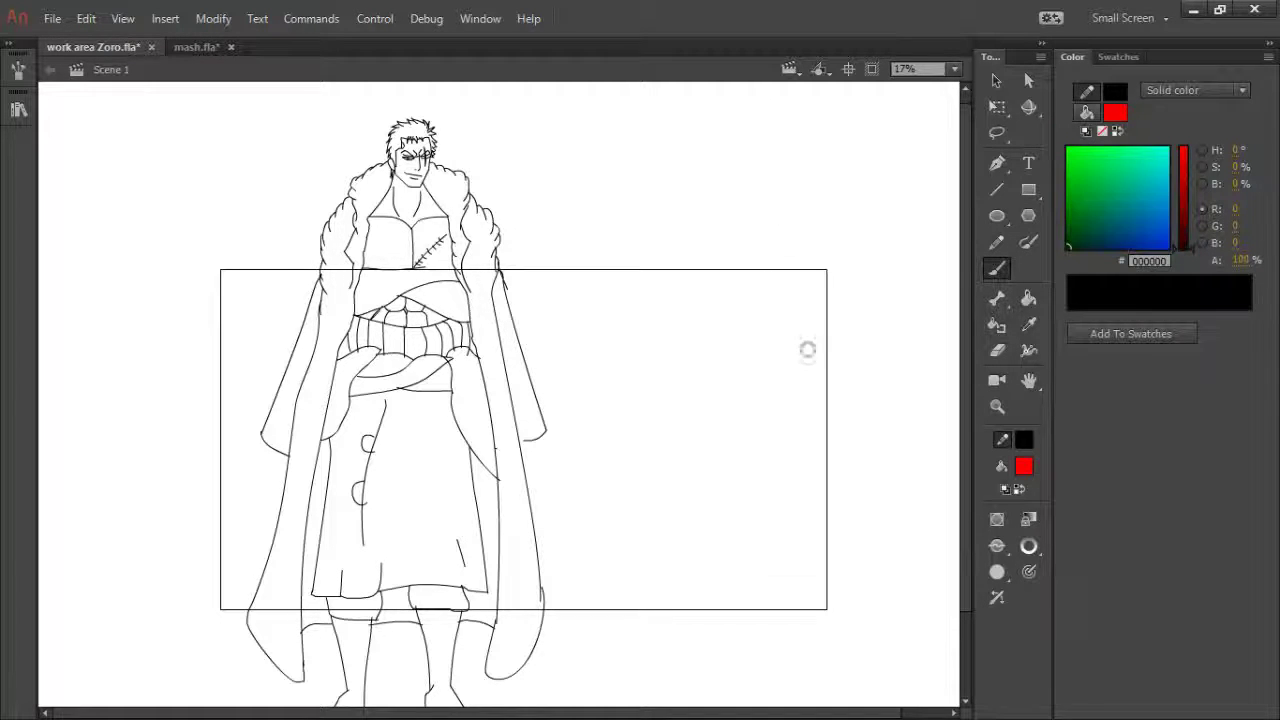
{"action": "left_click", "coordinate": [1087, 112]}
{"action": "left_click", "coordinate": [1132, 159]}
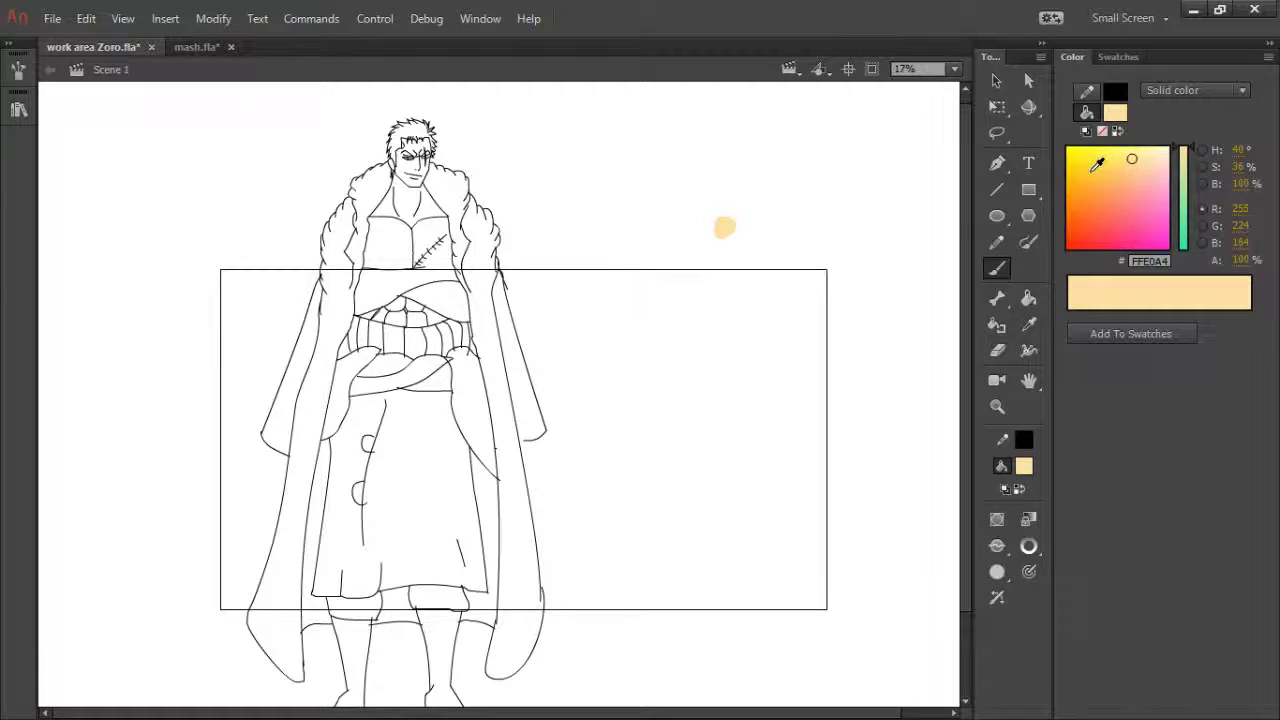
{"action": "left_click", "coordinate": [725, 292]}
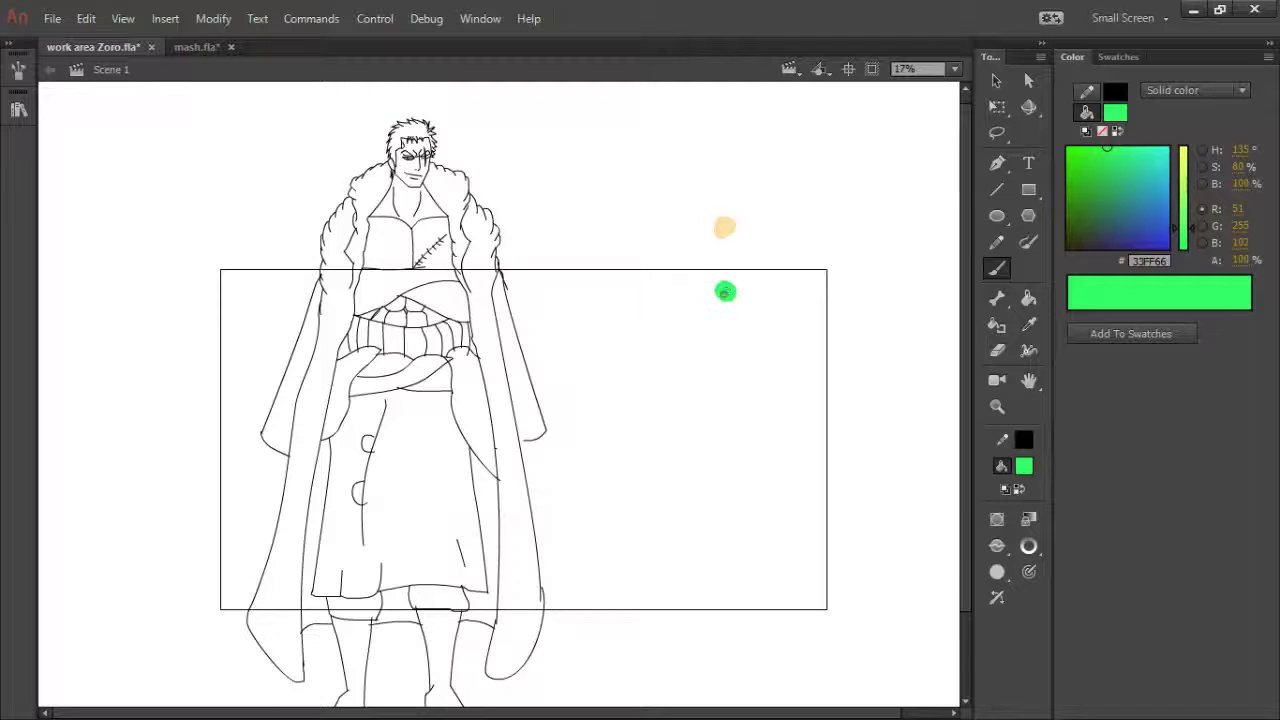
{"action": "left_click", "coordinate": [724, 294]}
- Paint an off-white (F4F3F0) and a pale pink (F4E1E4) color dab next to the skin-tone one
{"action": "left_click", "coordinate": [1168, 147]}
{"action": "left_click", "coordinate": [1183, 147]}
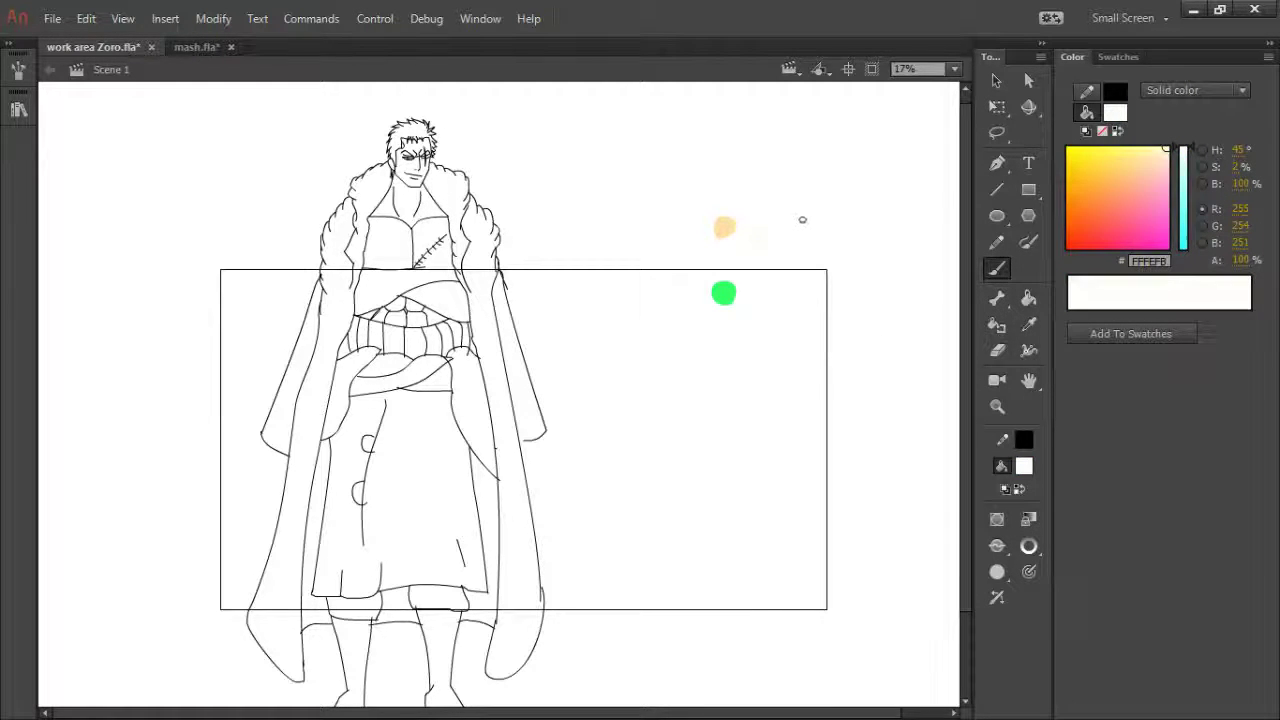
{"action": "left_click_drag", "start_coordinate": [726, 282], "coordinate": [724, 305]}
{"action": "key", "text": "ctrl+z"}
{"action": "left_click", "coordinate": [1125, 193]}
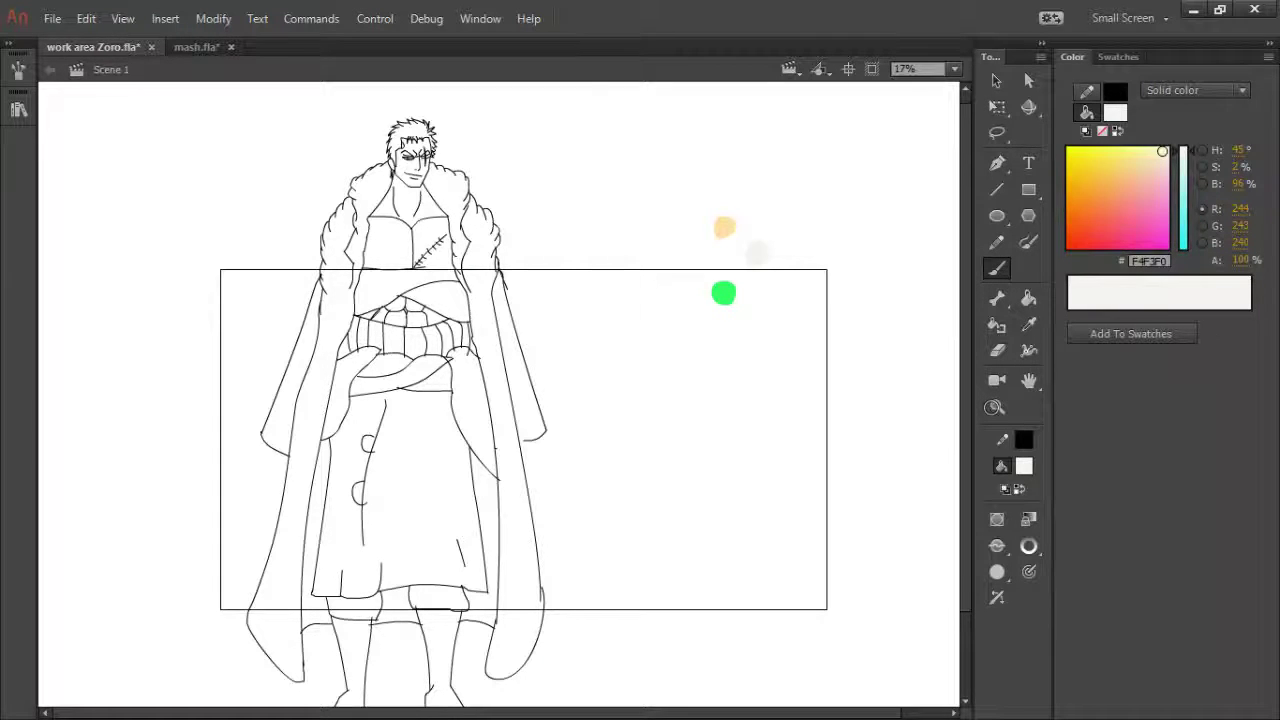
{"action": "left_click", "coordinate": [1157, 158]}
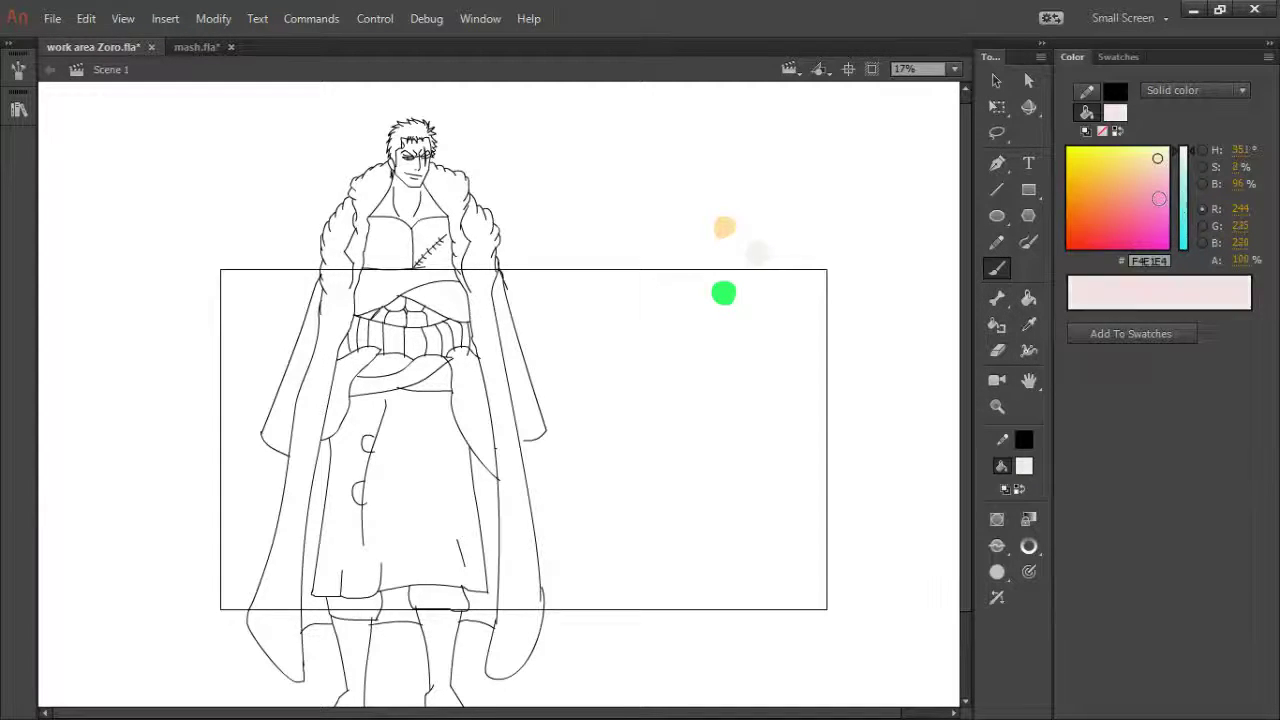
{"action": "left_click_drag", "start_coordinate": [759, 229], "coordinate": [766, 232]}
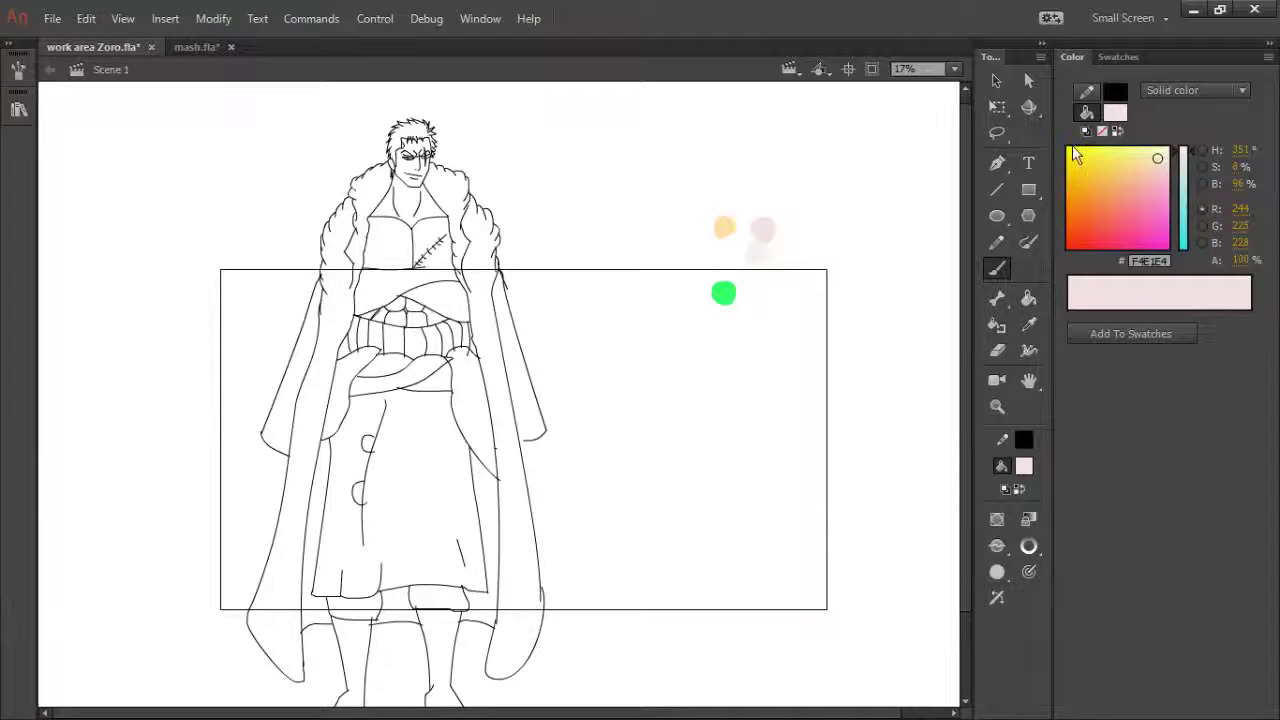
- Add a dark teal (004545) dab above the green one and a mint green (00FF99) dab beside it
{"action": "left_click", "coordinate": [886, 189]}
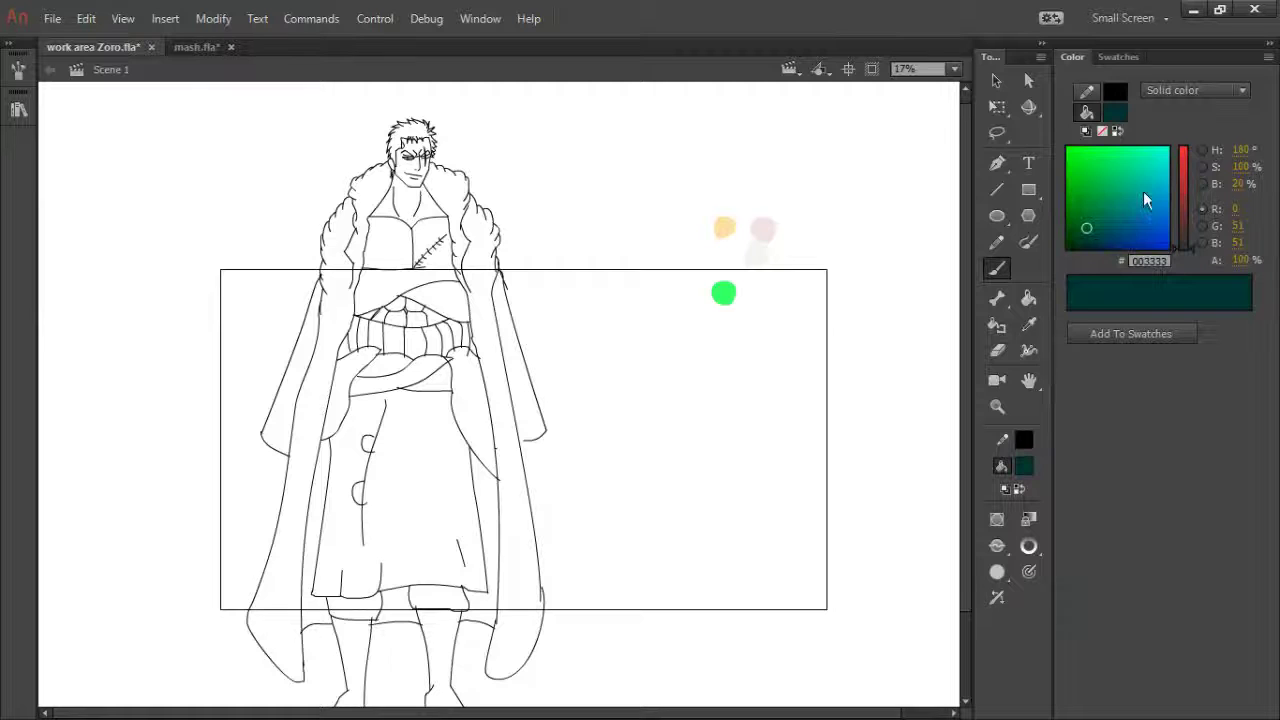
{"action": "left_click", "coordinate": [1093, 221]}
{"action": "left_click_drag", "start_coordinate": [727, 260], "coordinate": [713, 263]}
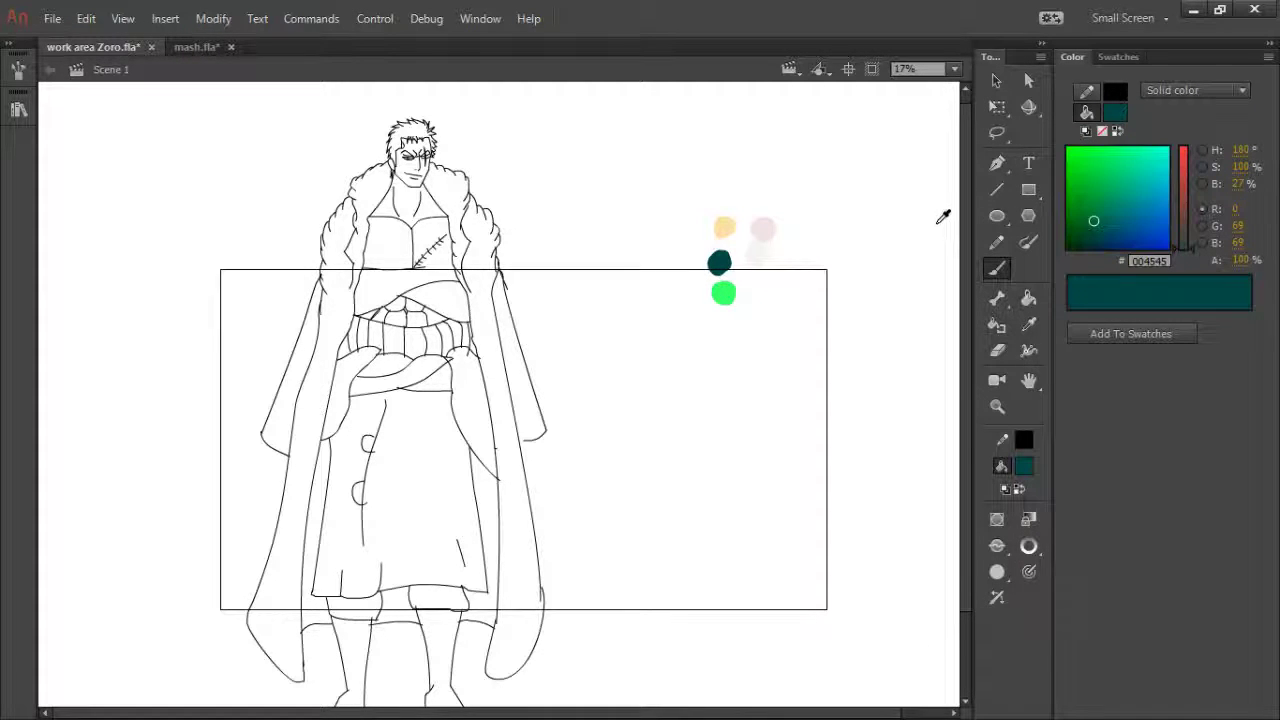
{"action": "left_click", "coordinate": [723, 292]}
{"action": "left_click", "coordinate": [759, 306]}
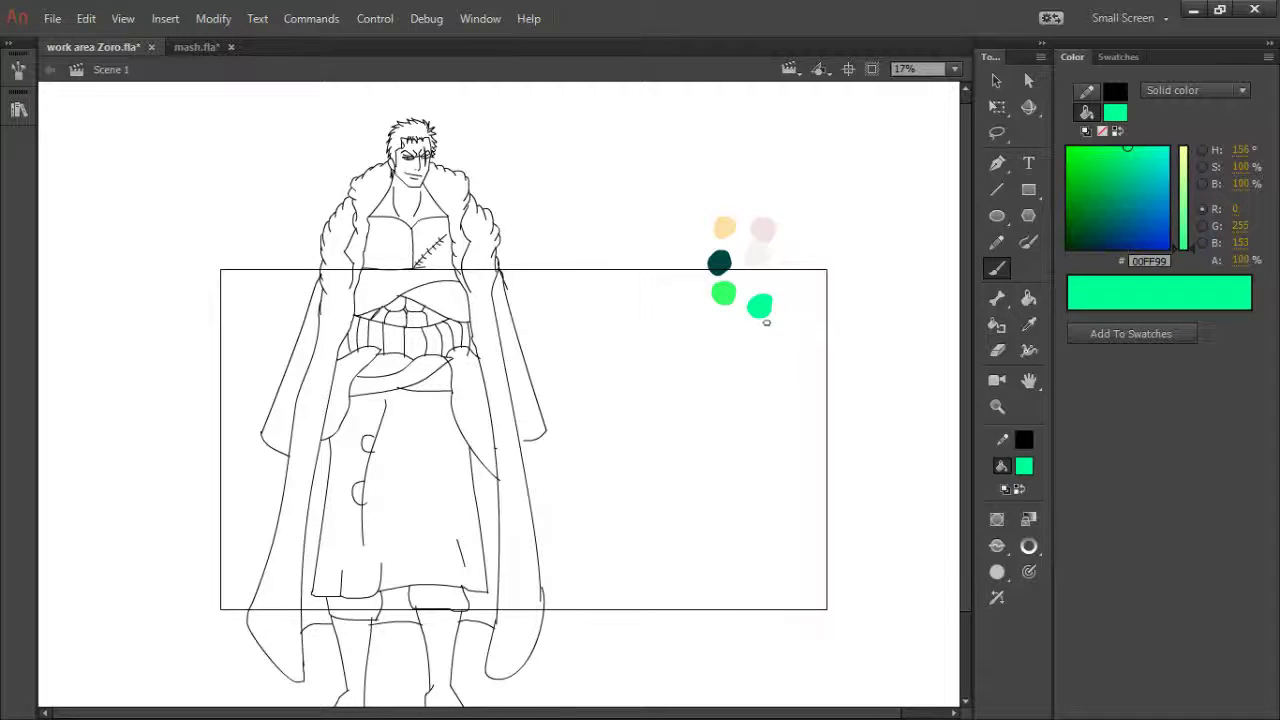
- Set the Brush fill color to red (FF0000)
{"action": "left_click", "coordinate": [1102, 131]}
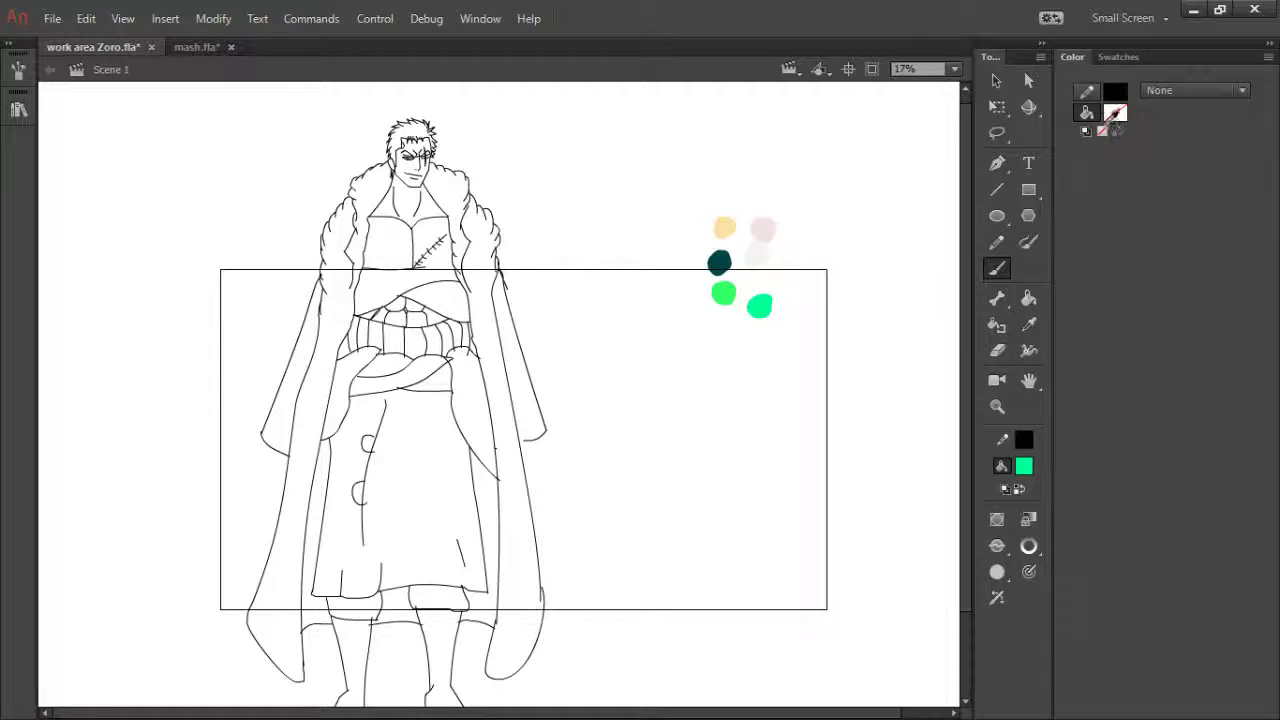
{"action": "left_click", "coordinate": [858, 253]}
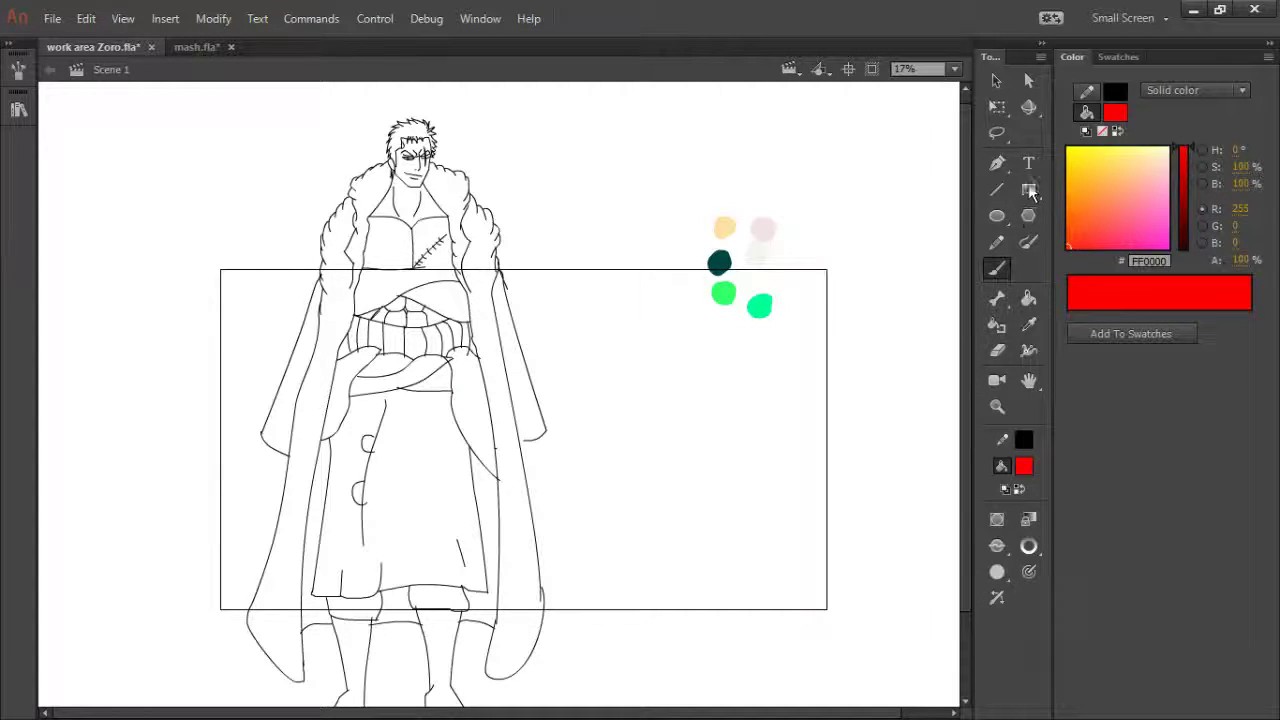
- Darken the red fill color to B52626 and paint a dab of it above the mint green one
{"action": "left_click", "coordinate": [1081, 233]}
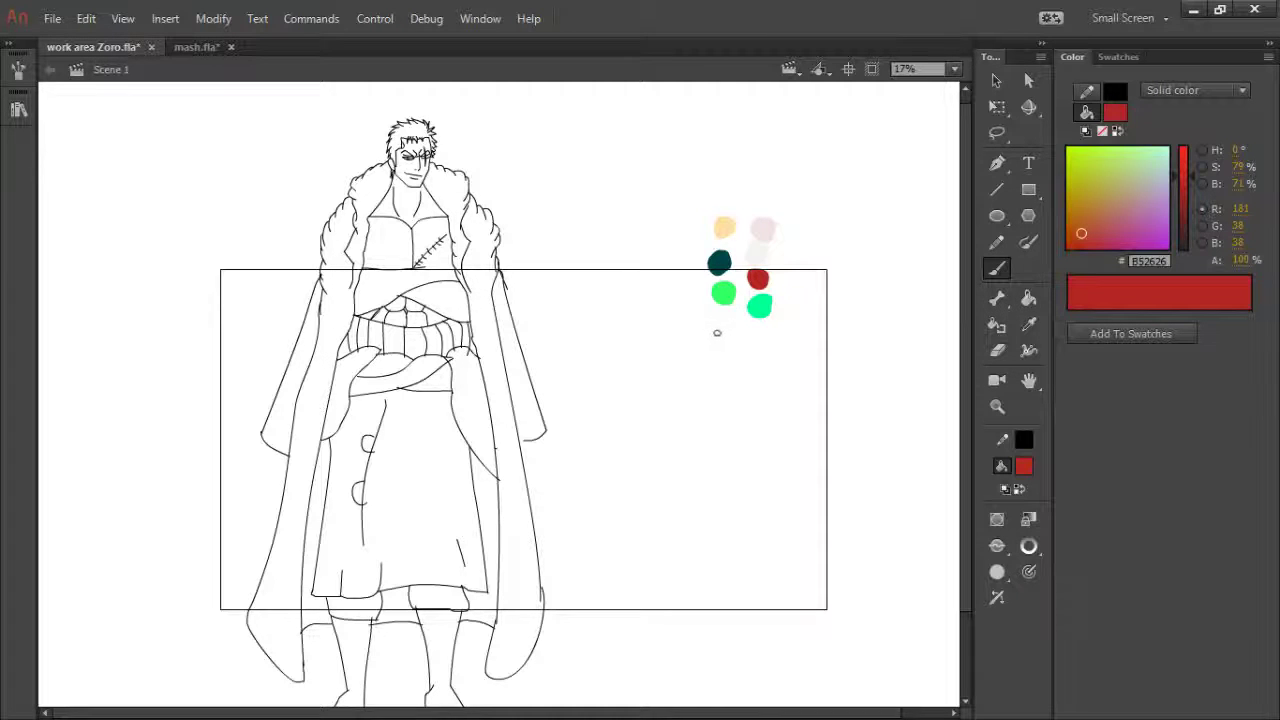
- Sample the skin-tone dab (FFE0A4) and fill the character's neck, both chest halves and midriff with it
{"action": "key", "text": "k"}
{"action": "key", "text": "i"}
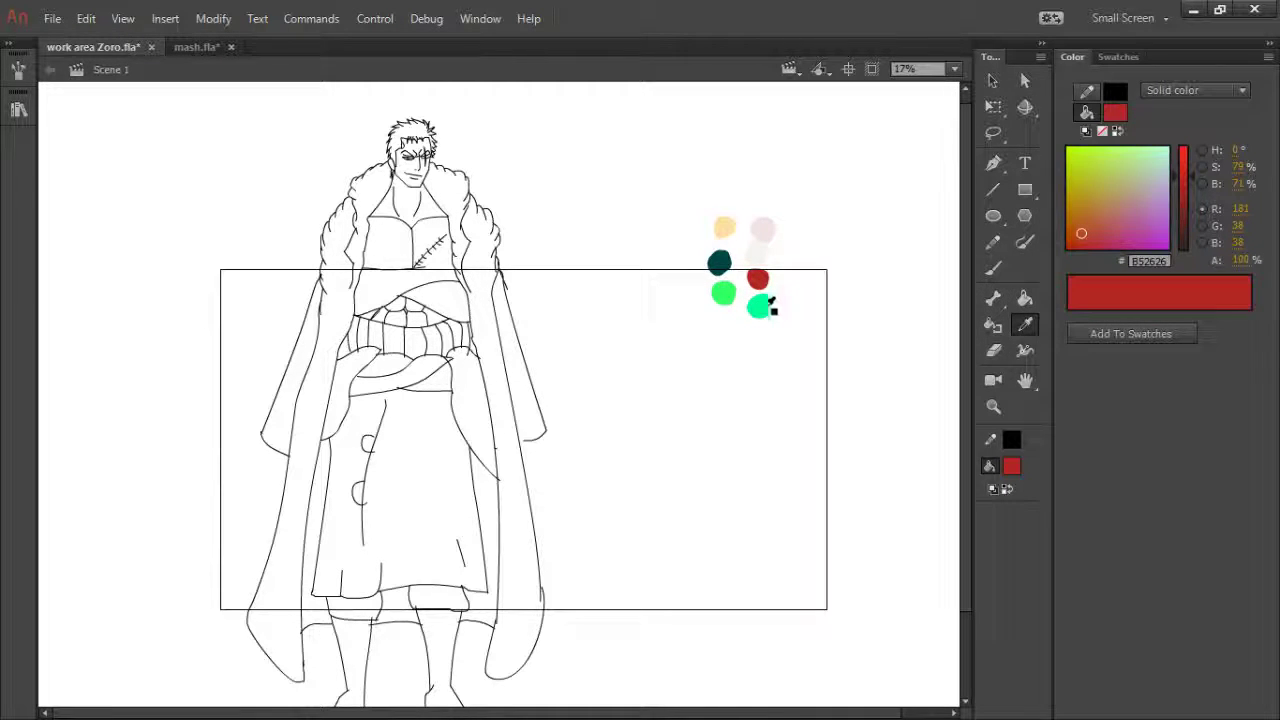
{"action": "left_click", "coordinate": [724, 228]}
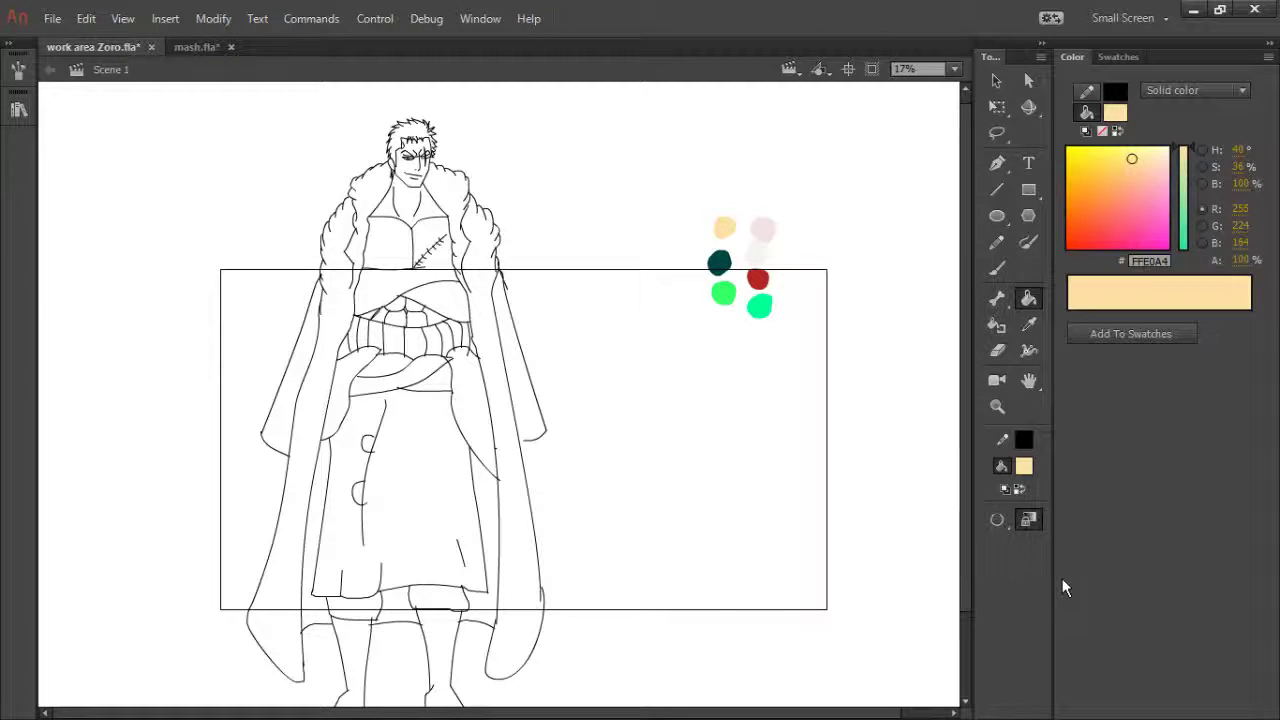
{"action": "left_click", "coordinate": [408, 210]}
{"action": "left_click", "coordinate": [407, 250]}
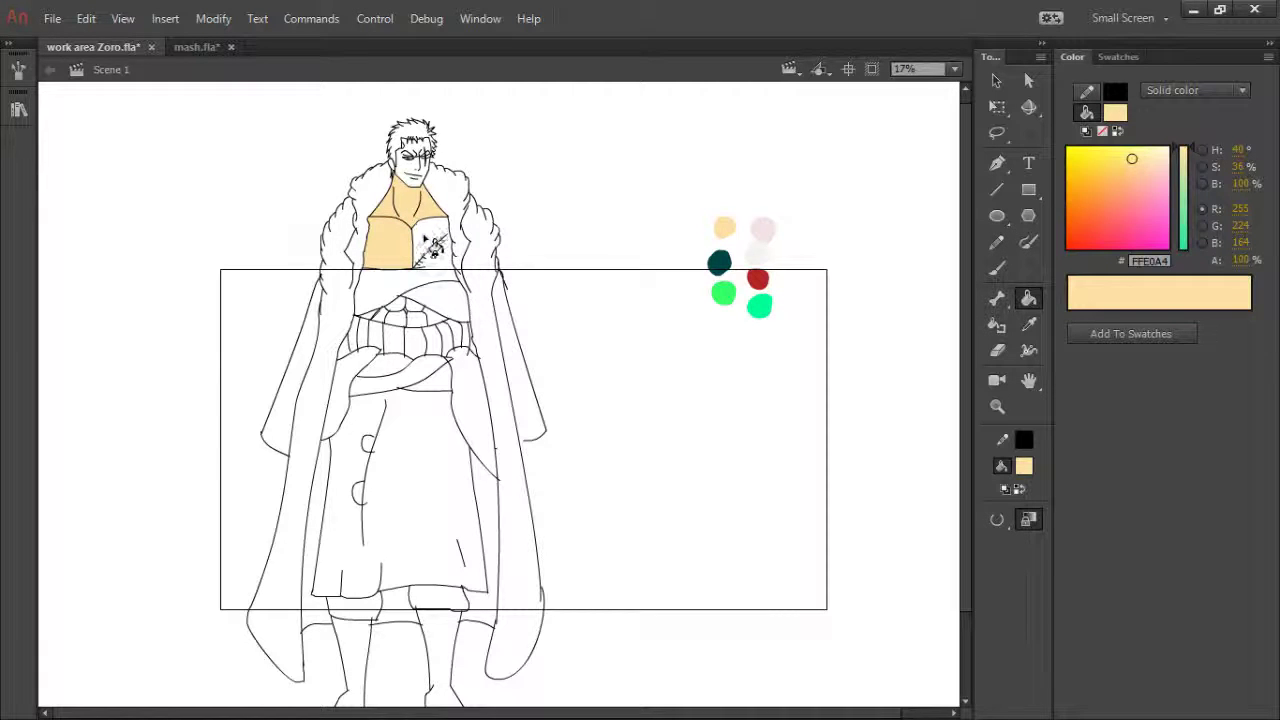
{"action": "left_click", "coordinate": [442, 258]}
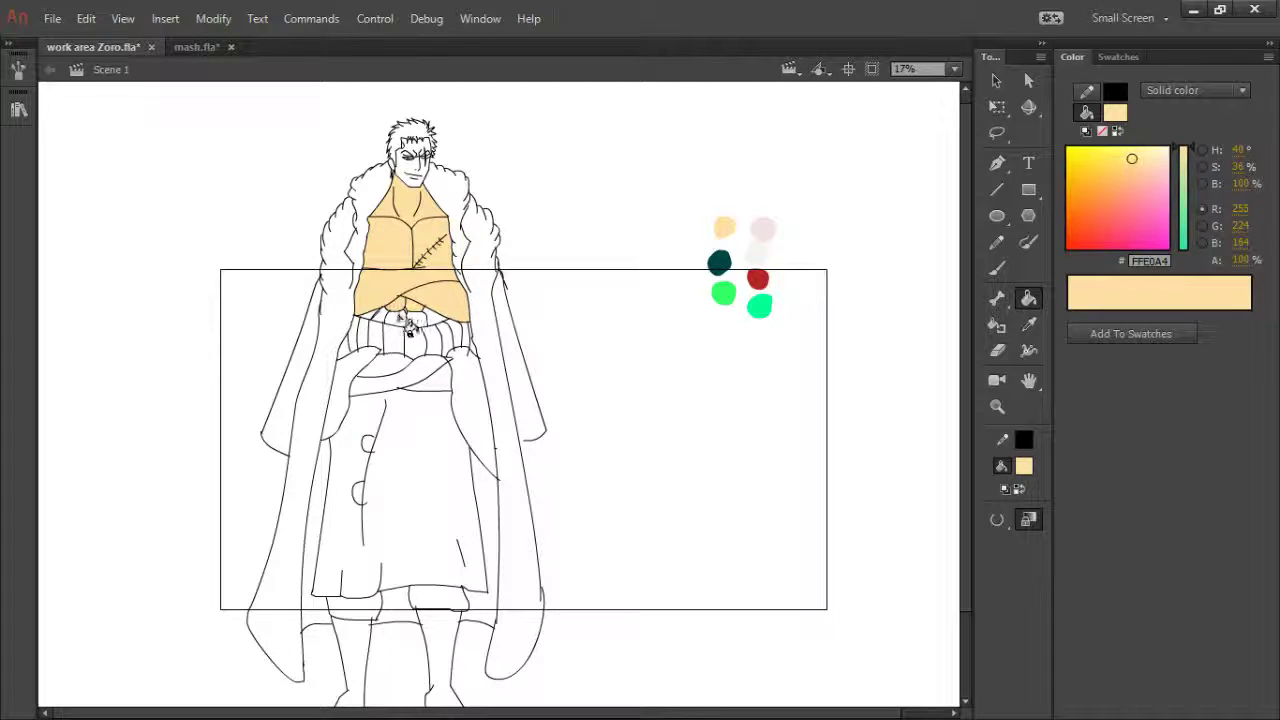
- Fill the remaining abdominal muscle areas and the face with the skin tone (FFE0A4)
{"action": "left_click", "coordinate": [399, 317]}
{"action": "left_click", "coordinate": [416, 318]}
{"action": "left_click", "coordinate": [430, 318]}
{"action": "left_click", "coordinate": [385, 315]}
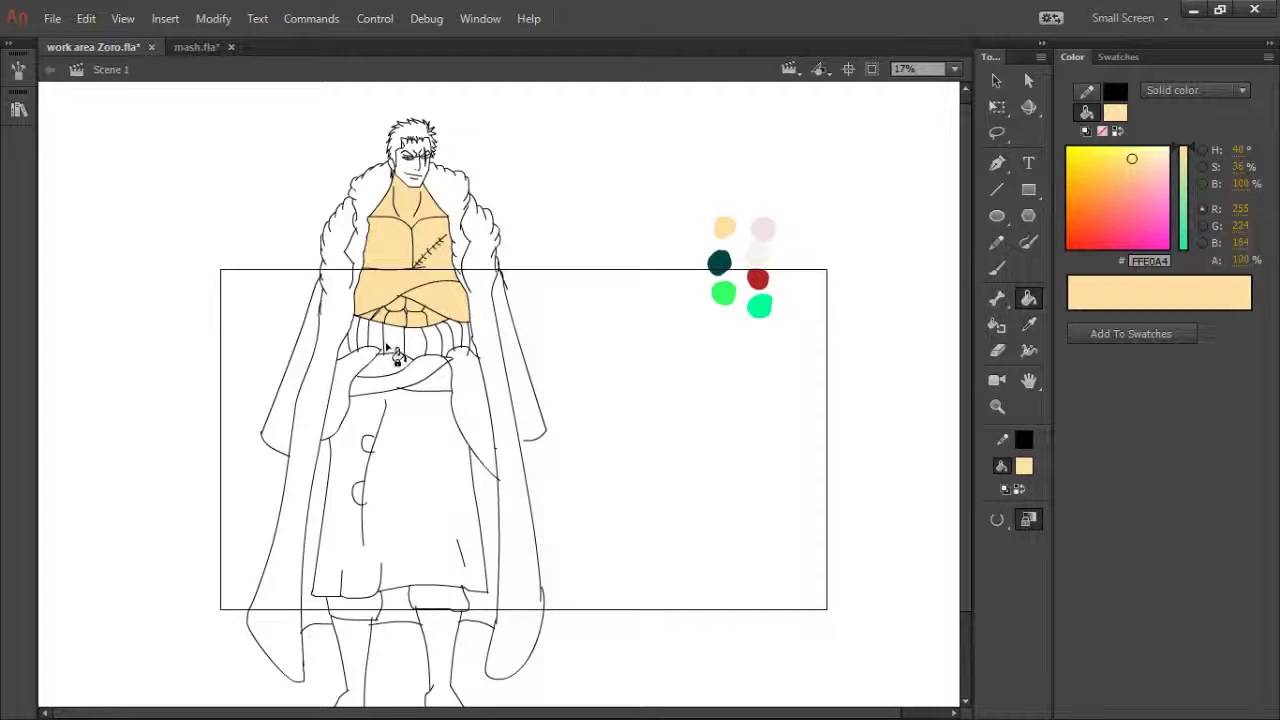
{"action": "left_click", "coordinate": [416, 182]}
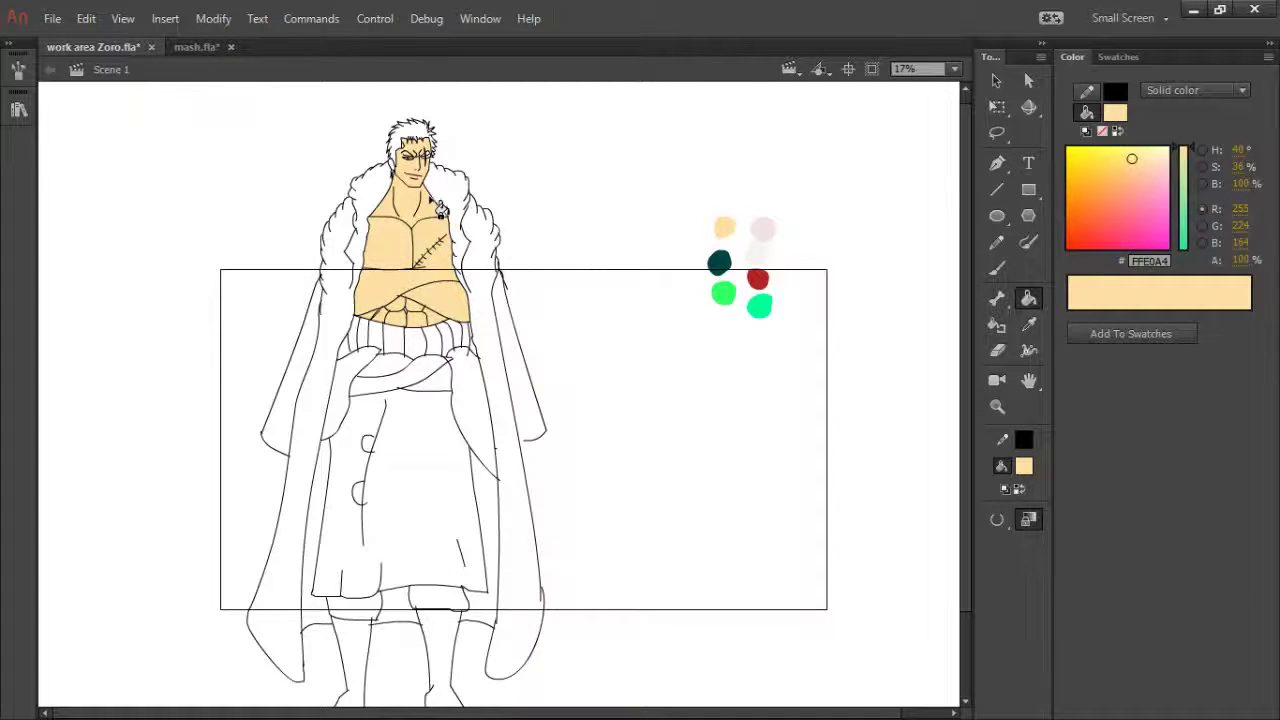
- Sample the mint green dab (00FF99) and fill the character's hair with it
{"action": "key", "text": "i"}
{"action": "left_click", "coordinate": [760, 306]}
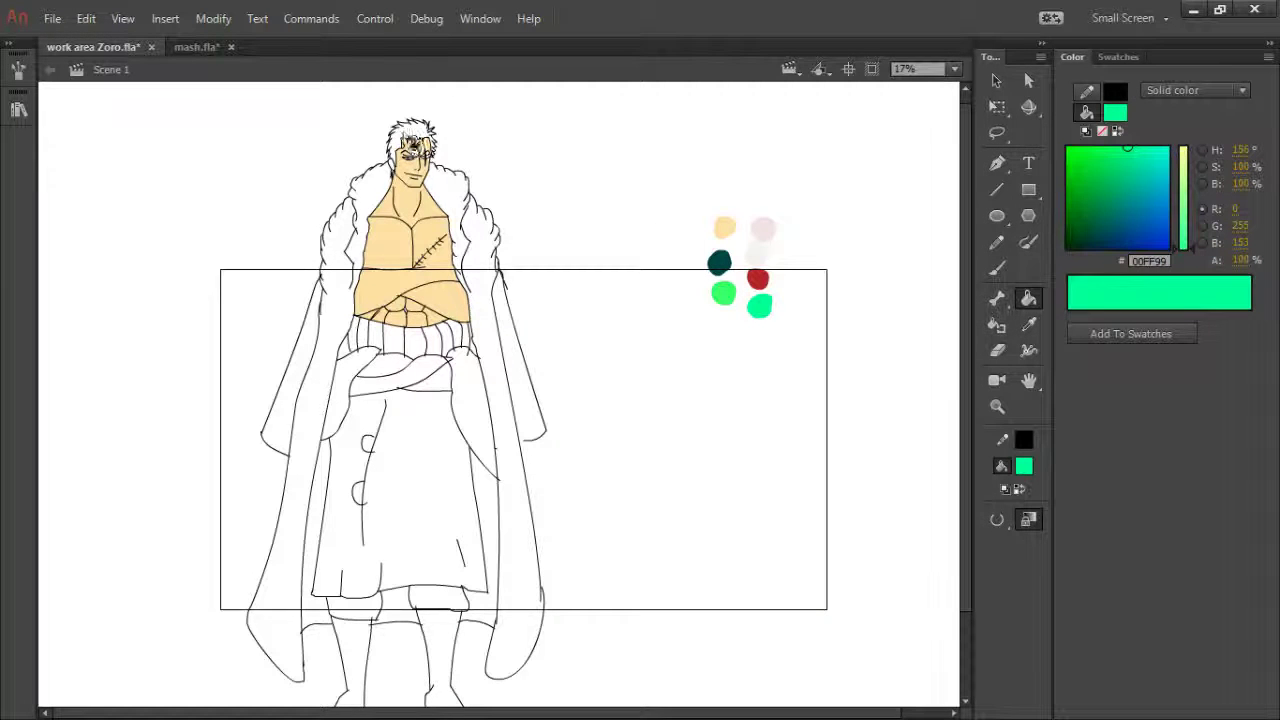
{"action": "left_click", "coordinate": [410, 145]}
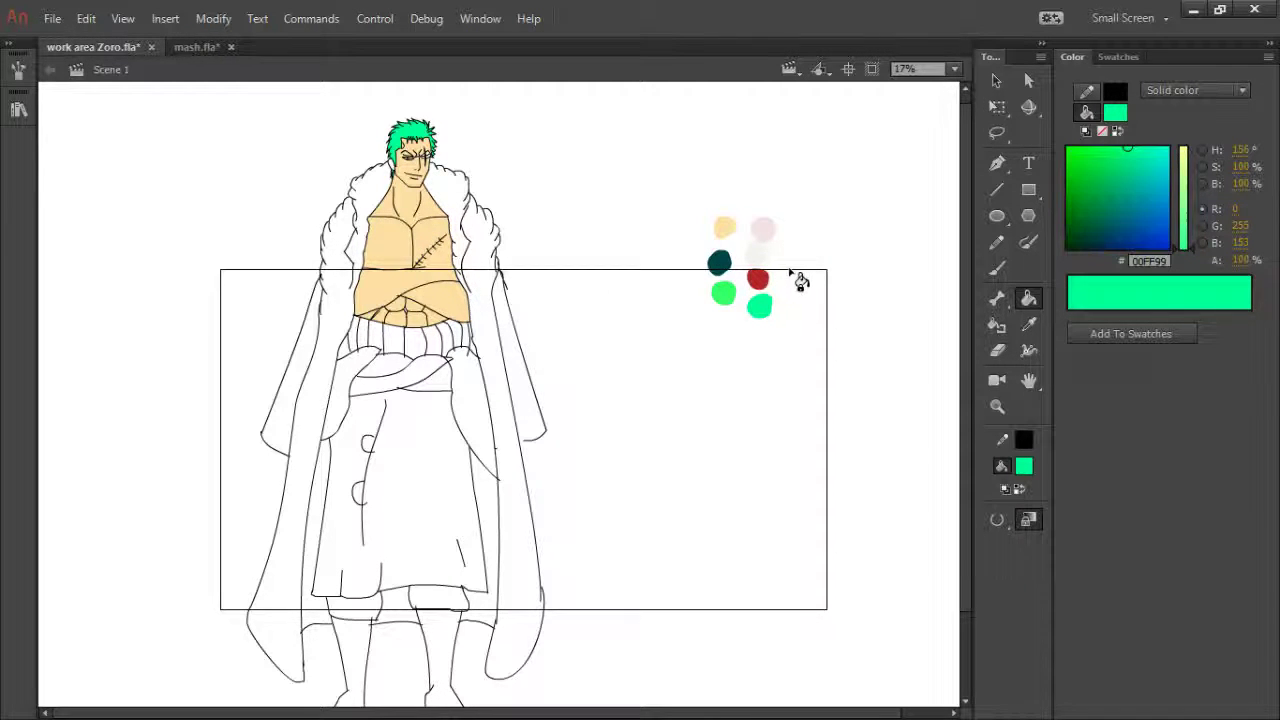
- Sample the pale pink dab (F4E1E4) and fill both front panels of the coat and its left-hand sleeve
{"action": "key", "text": "i"}
{"action": "left_click", "coordinate": [763, 229]}
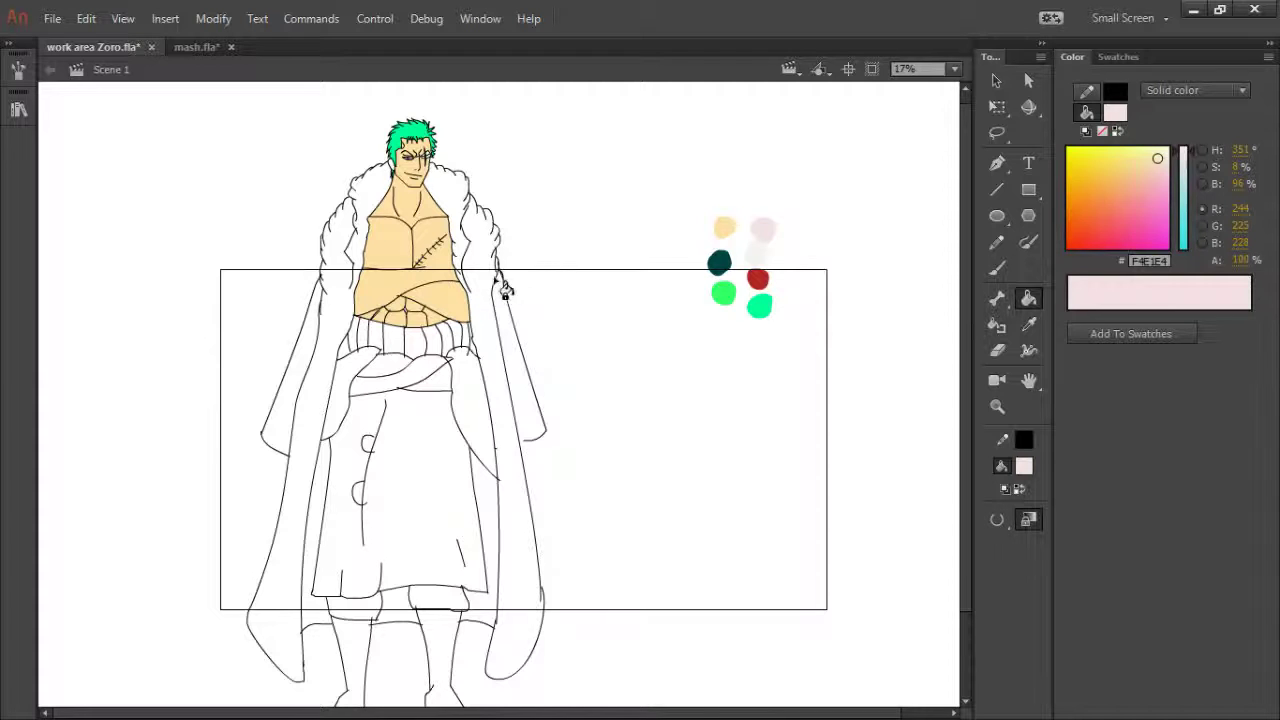
{"action": "left_click", "coordinate": [504, 289]}
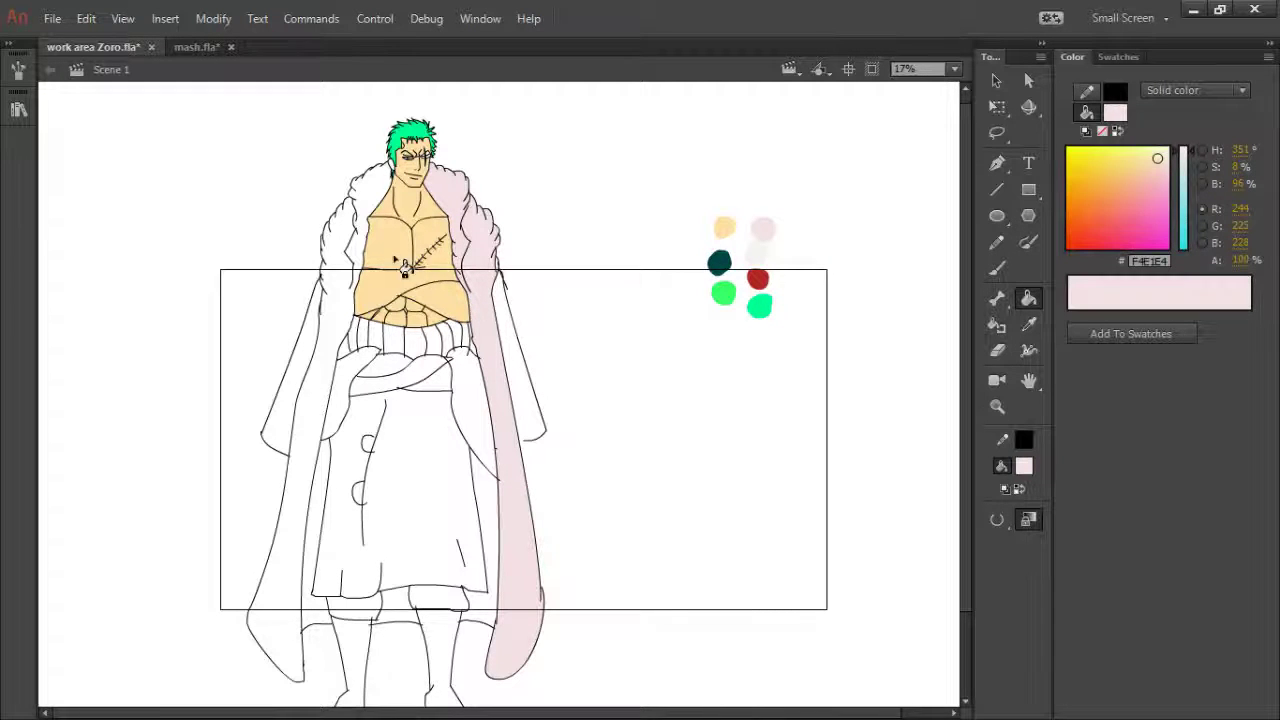
{"action": "left_click", "coordinate": [371, 224]}
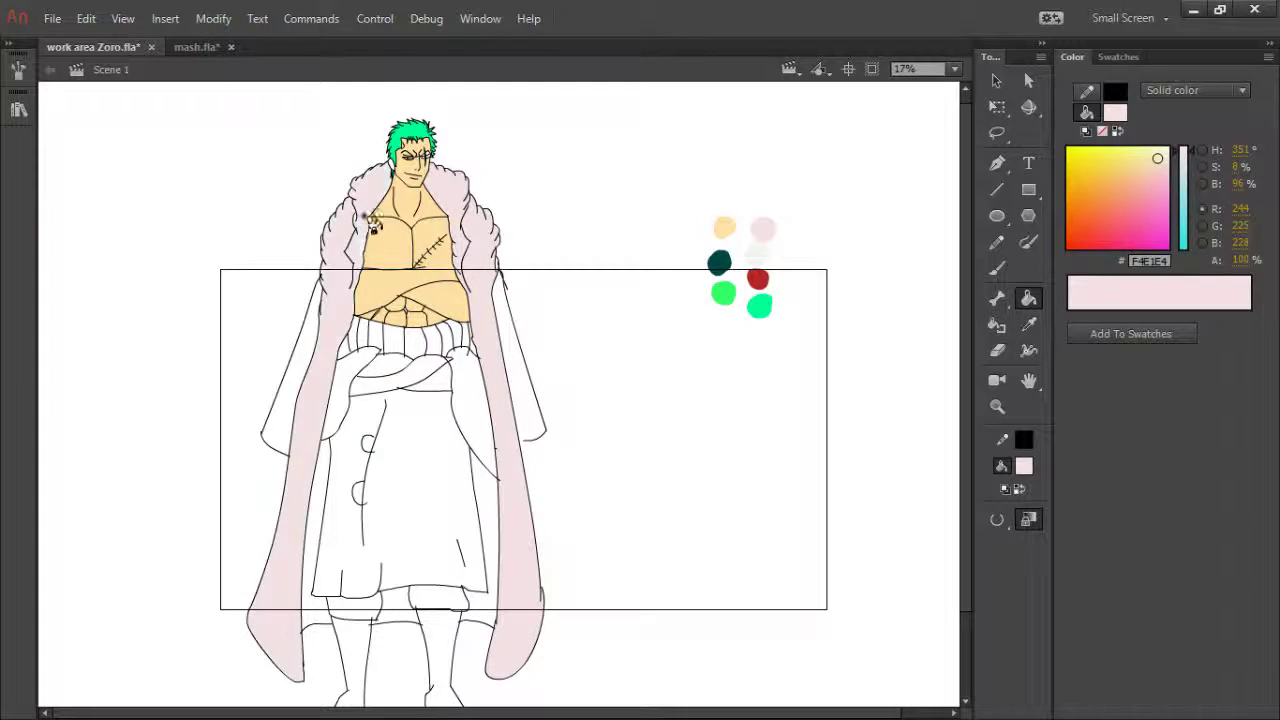
{"action": "left_click", "coordinate": [306, 376]}
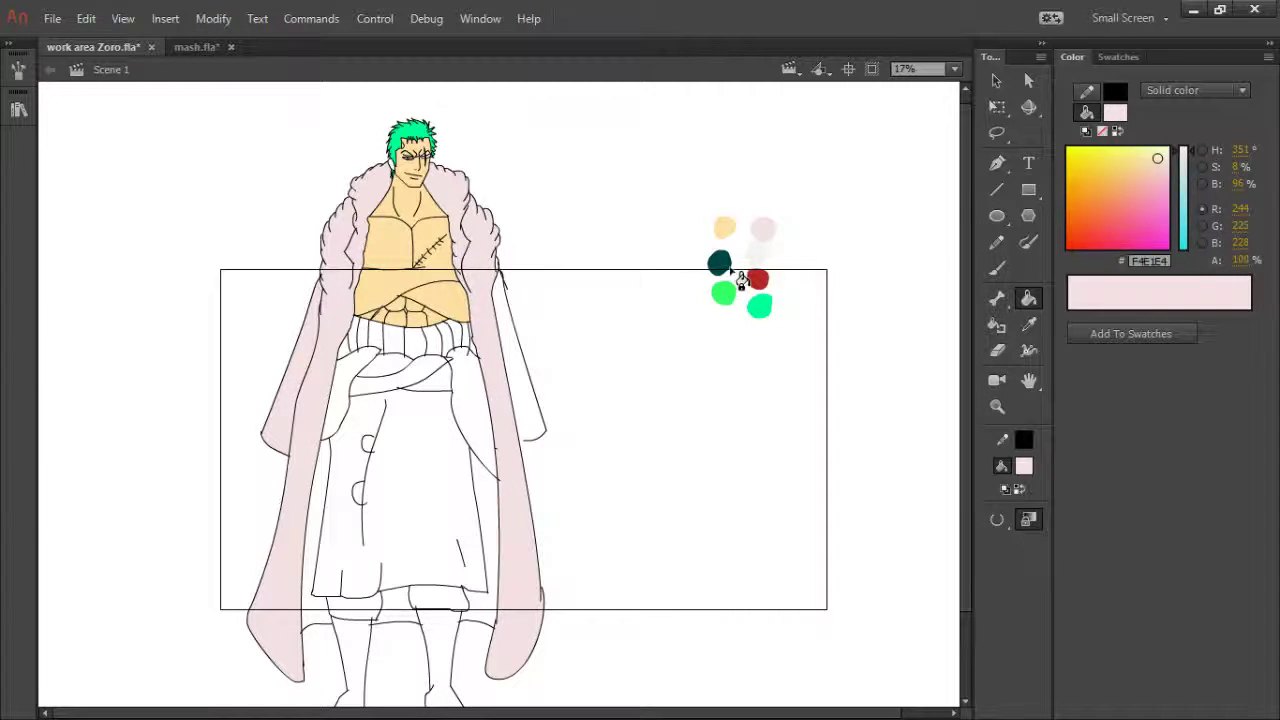
- Fill the robe's skirt and both side flaps at the waist with dark teal (004545), leaving the sash unfilled
{"action": "key", "text": "i"}
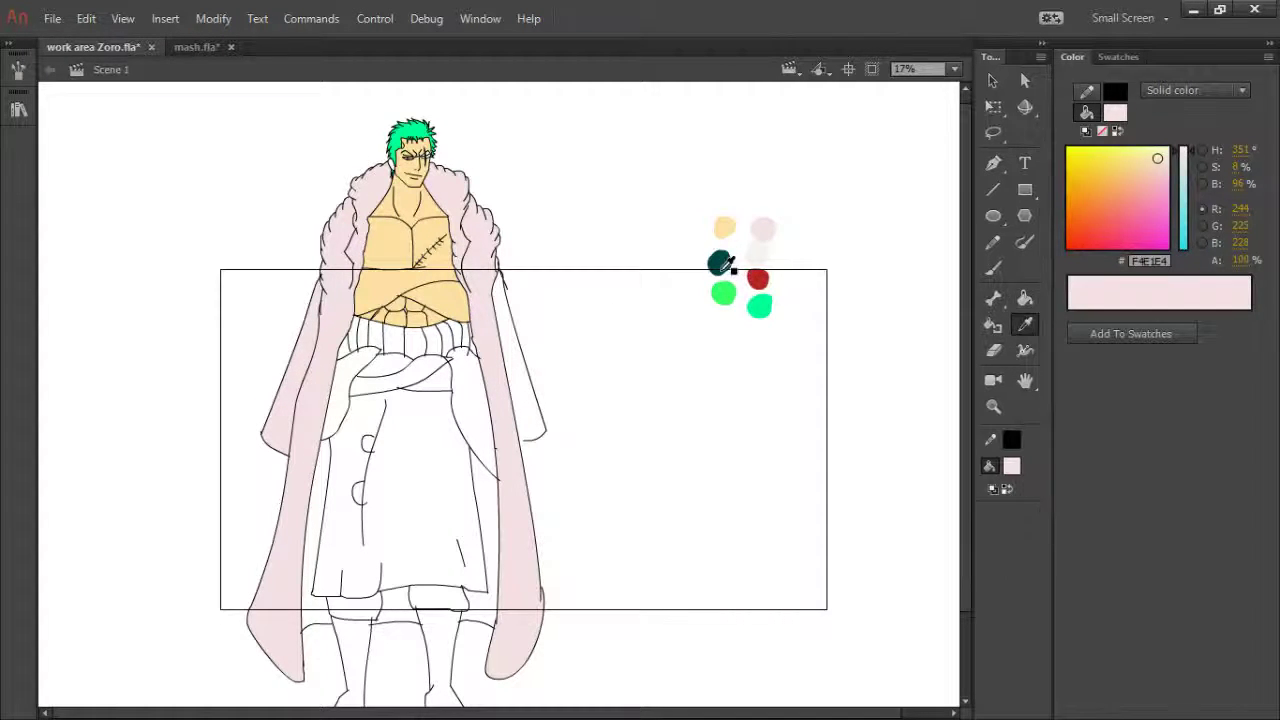
{"action": "left_click", "coordinate": [720, 264]}
{"action": "left_click", "coordinate": [447, 450]}
{"action": "left_click", "coordinate": [475, 420]}
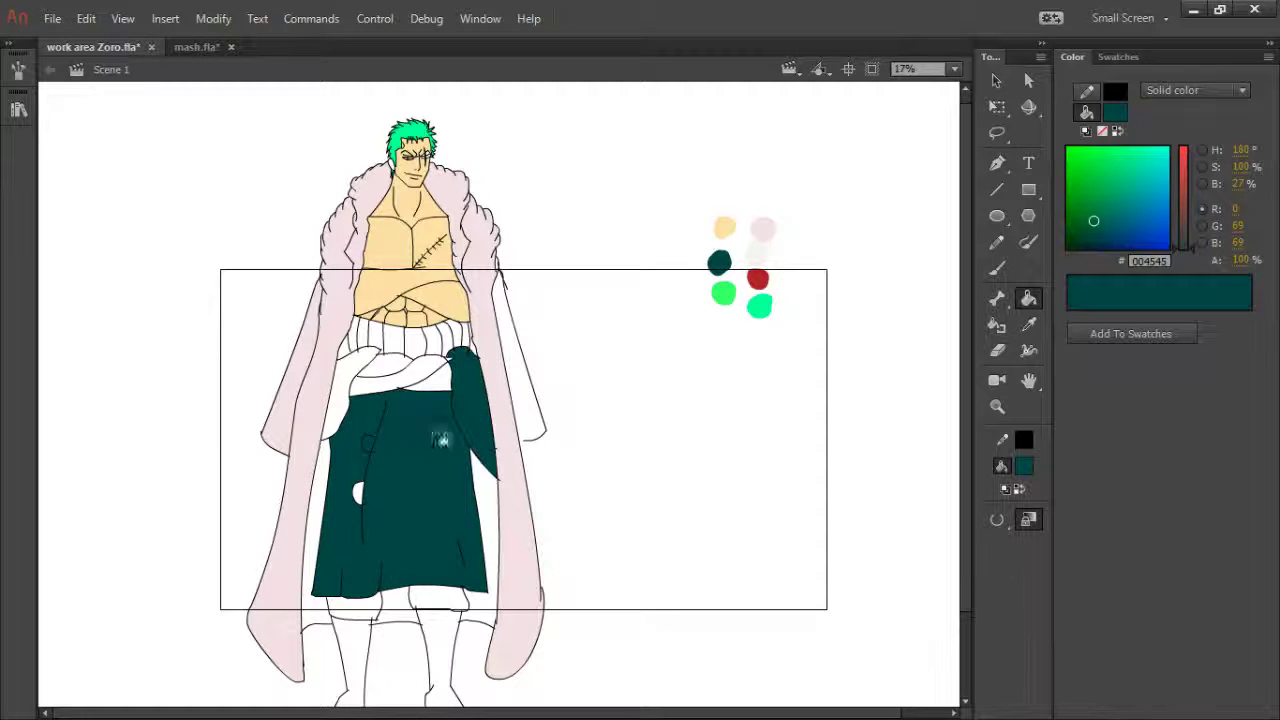
{"action": "left_click", "coordinate": [338, 411]}
{"action": "left_click", "coordinate": [384, 367]}
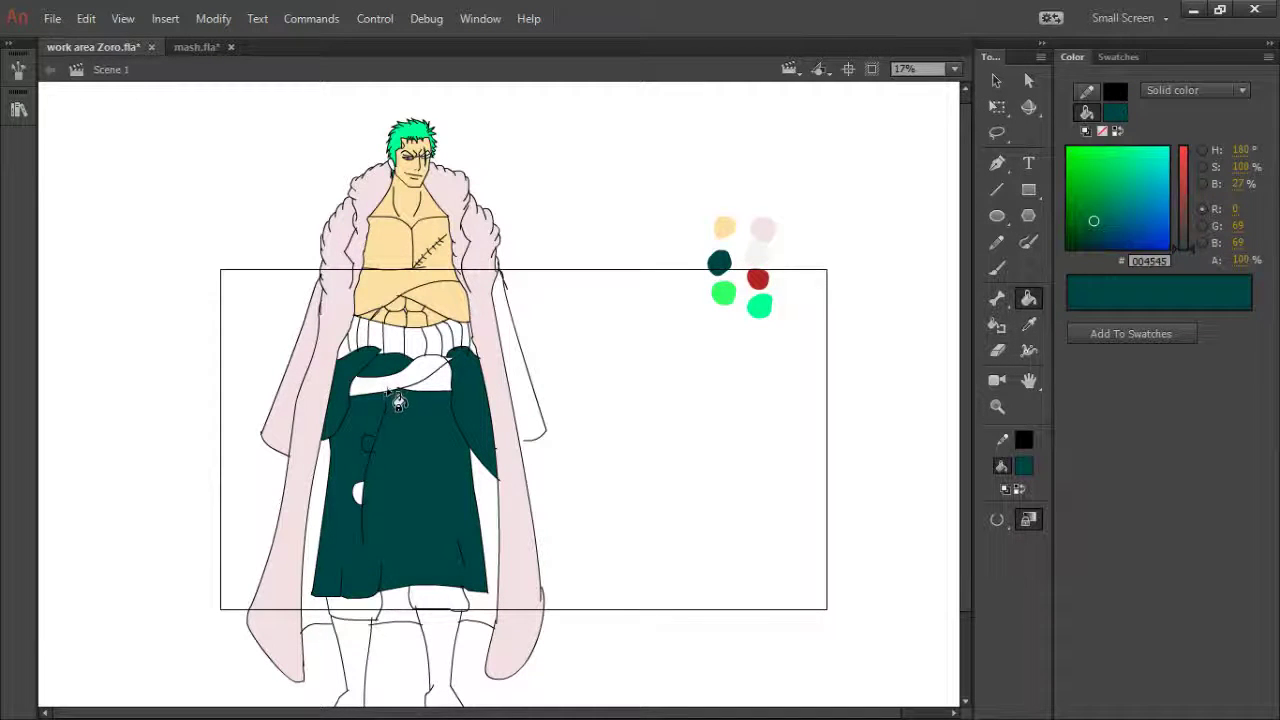
{"action": "key", "text": "ctrl+z"}
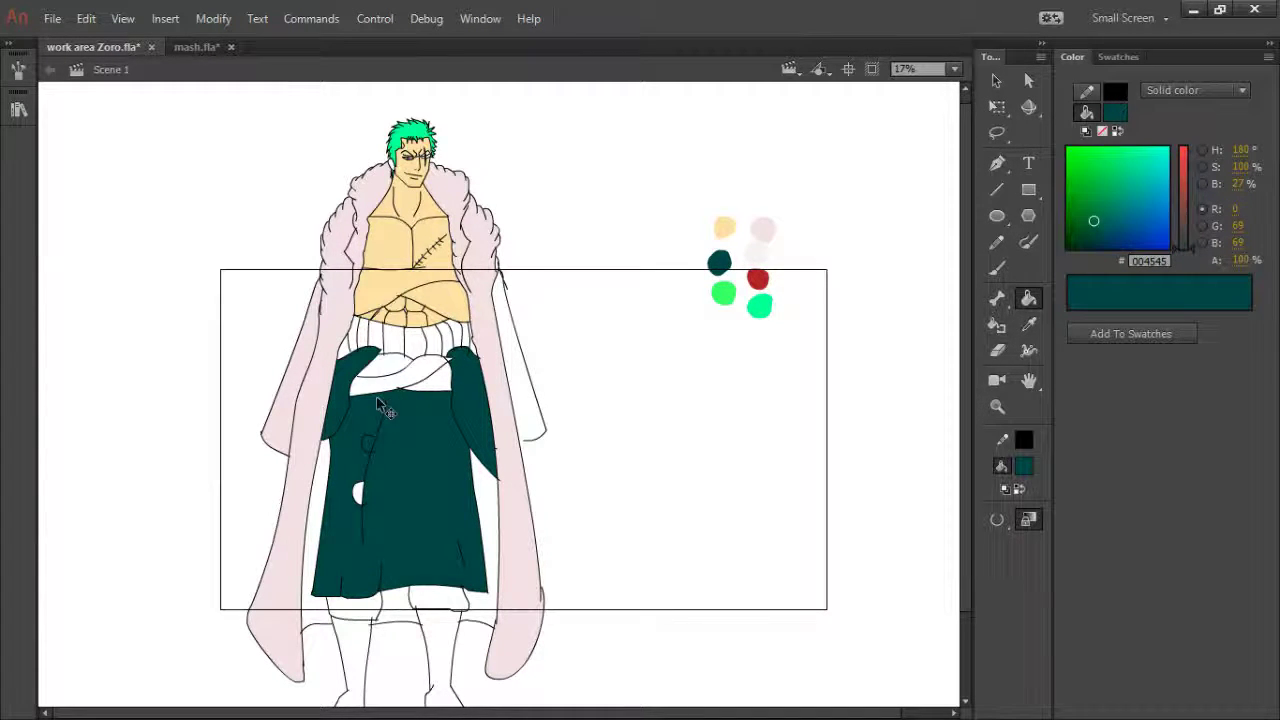
- Sample the bright green dab (33FF66) and fill every vertical section of the waistband below the abdomen
{"action": "key", "text": "i"}
{"action": "left_click", "coordinate": [723, 292]}
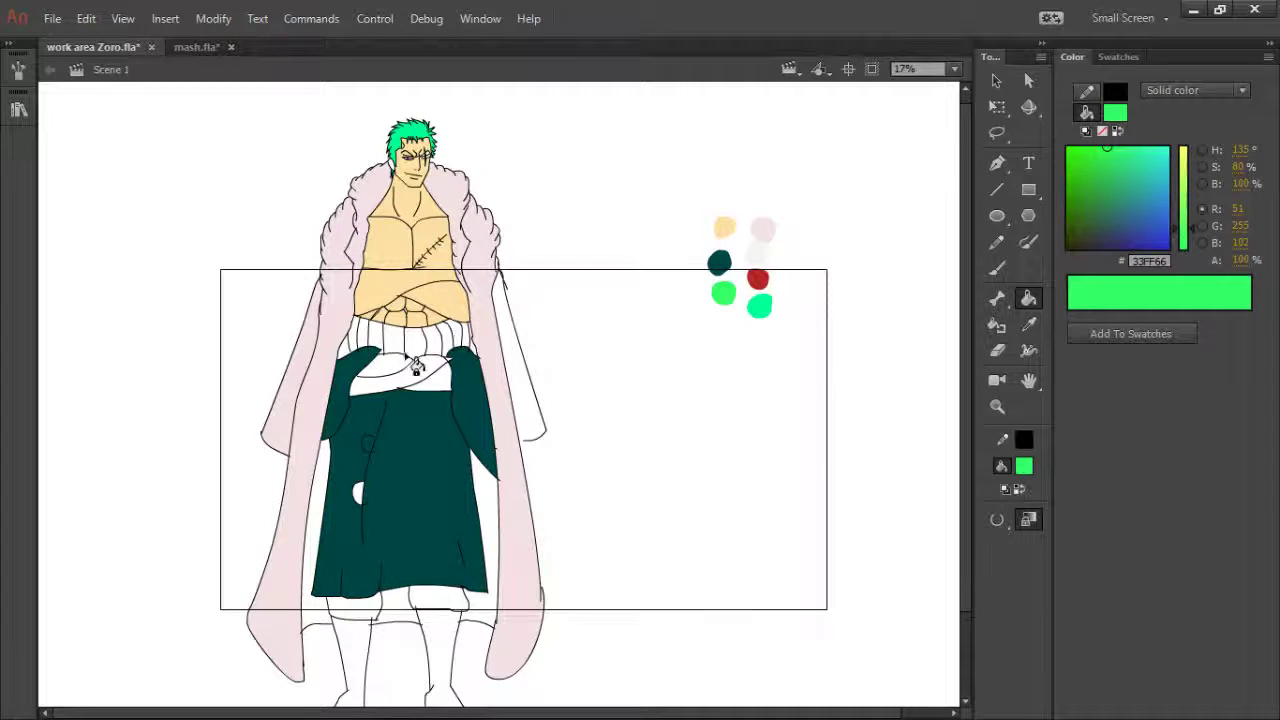
{"action": "left_click", "coordinate": [412, 340]}
{"action": "left_click", "coordinate": [398, 340]}
{"action": "left_click", "coordinate": [384, 340]}
{"action": "left_click", "coordinate": [370, 340]}
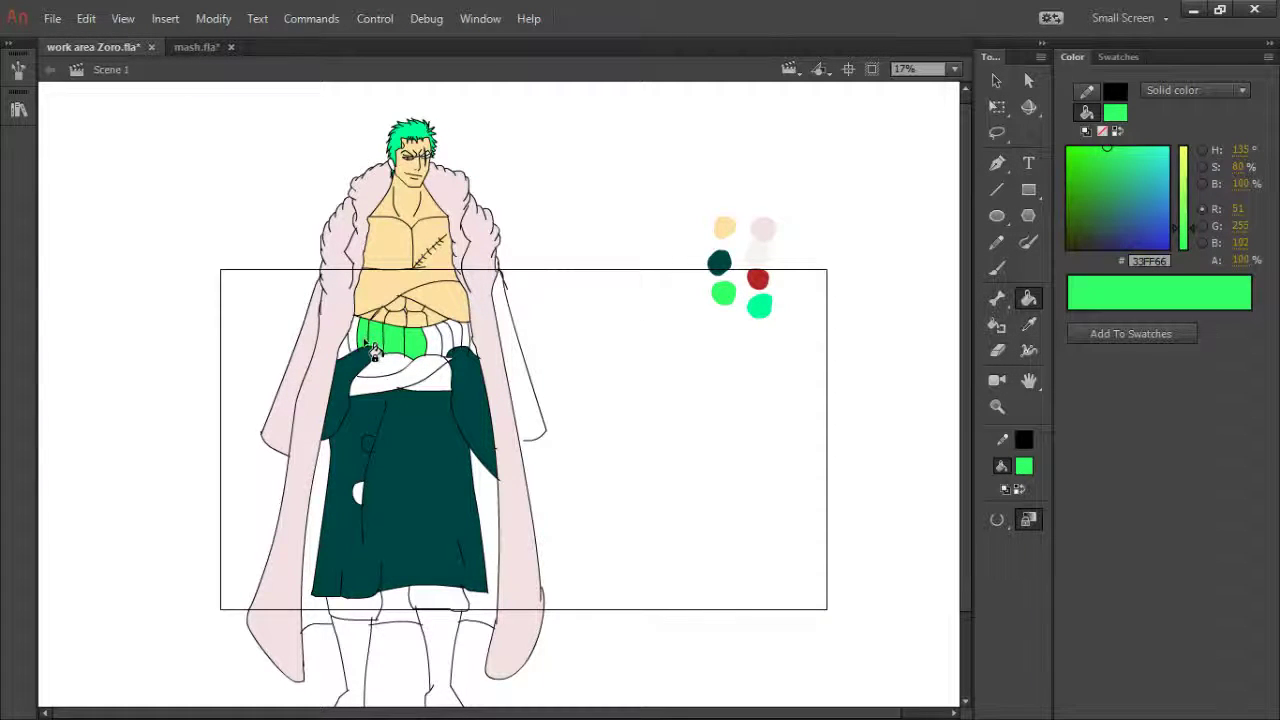
{"action": "left_click", "coordinate": [353, 338]}
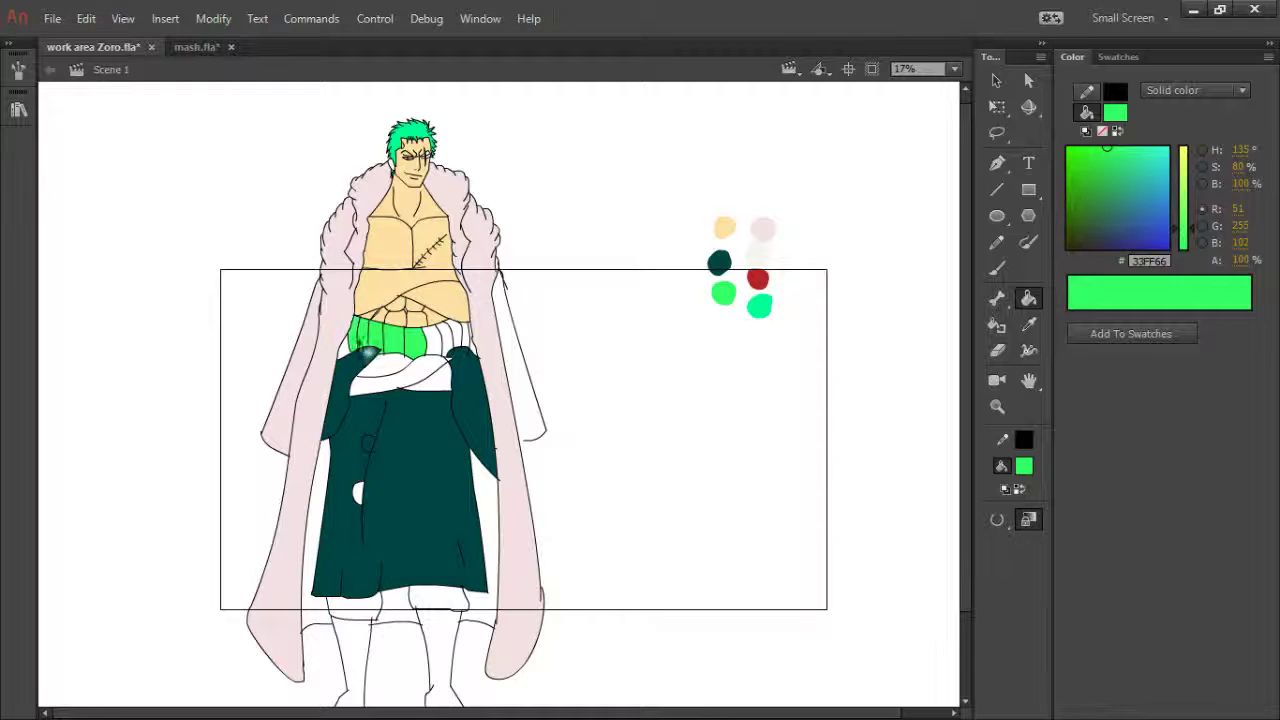
{"action": "left_click", "coordinate": [440, 345]}
{"action": "left_click", "coordinate": [452, 345]}
{"action": "left_click", "coordinate": [465, 348]}
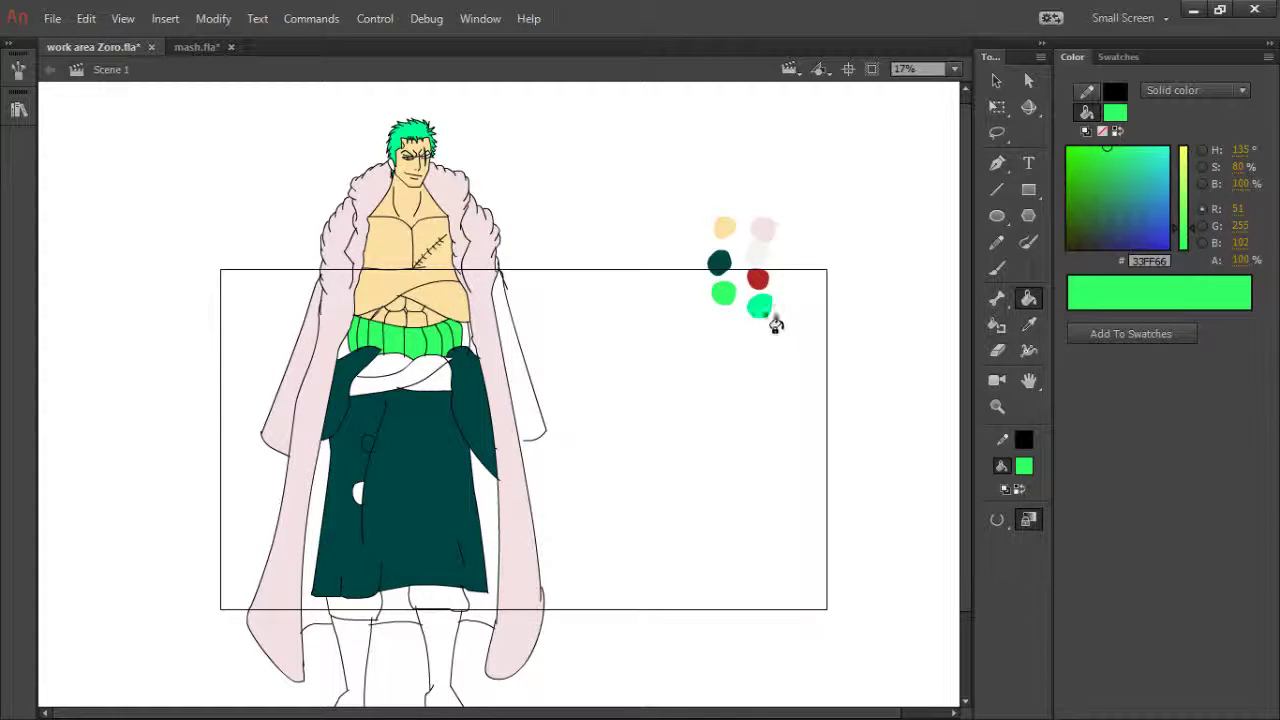
- Sample the dark red dab (B52626) and fill all parts of the twisted sash with it
{"action": "key", "text": "i"}
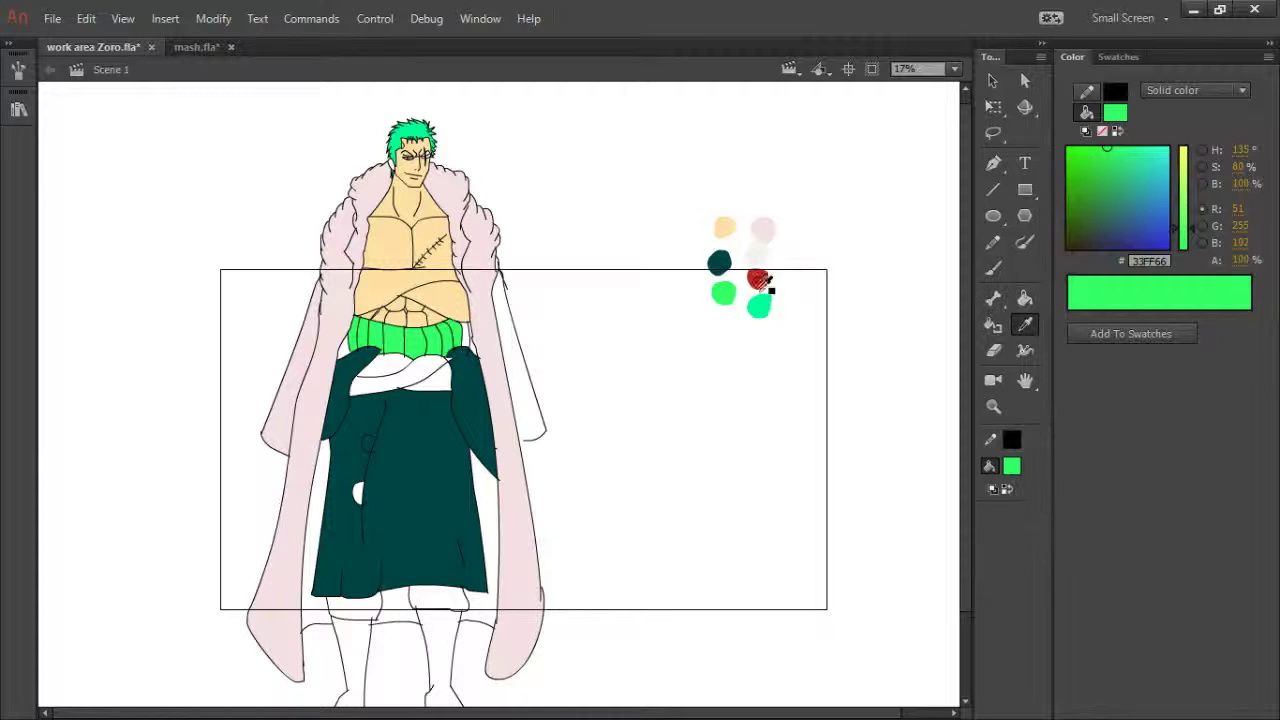
{"action": "left_click", "coordinate": [758, 281]}
{"action": "left_click", "coordinate": [385, 368]}
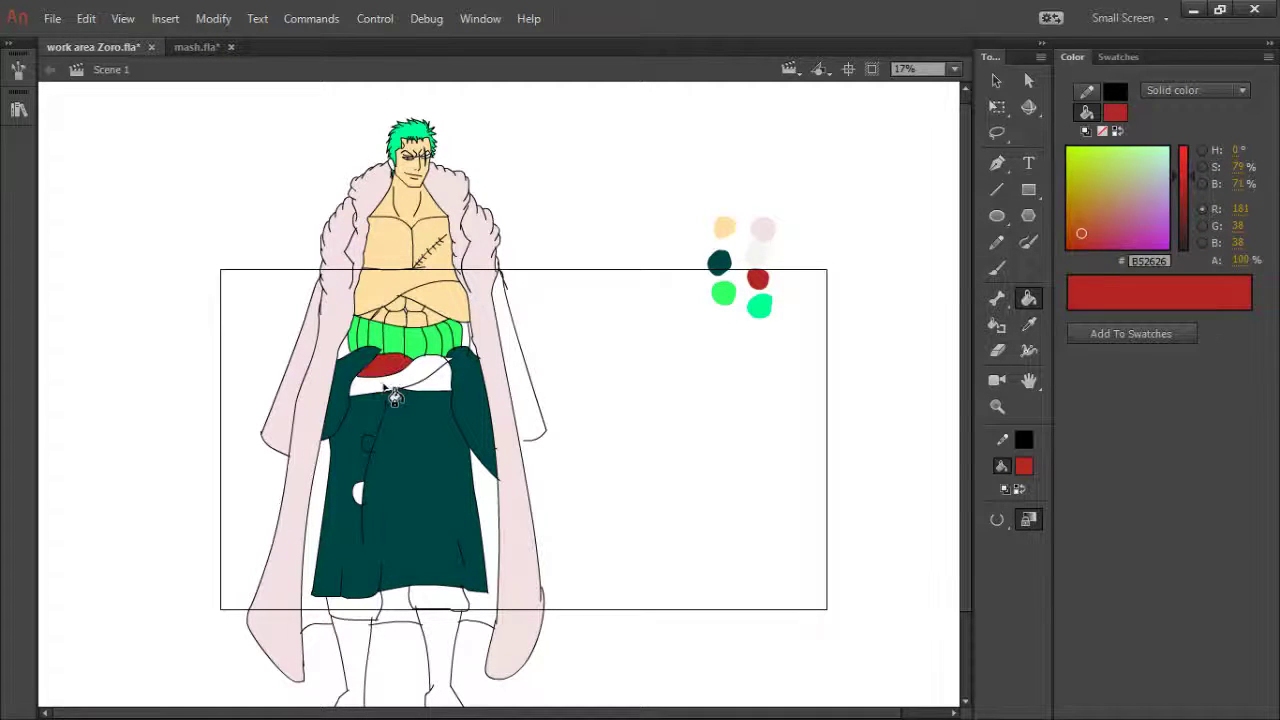
{"action": "left_click", "coordinate": [395, 398]}
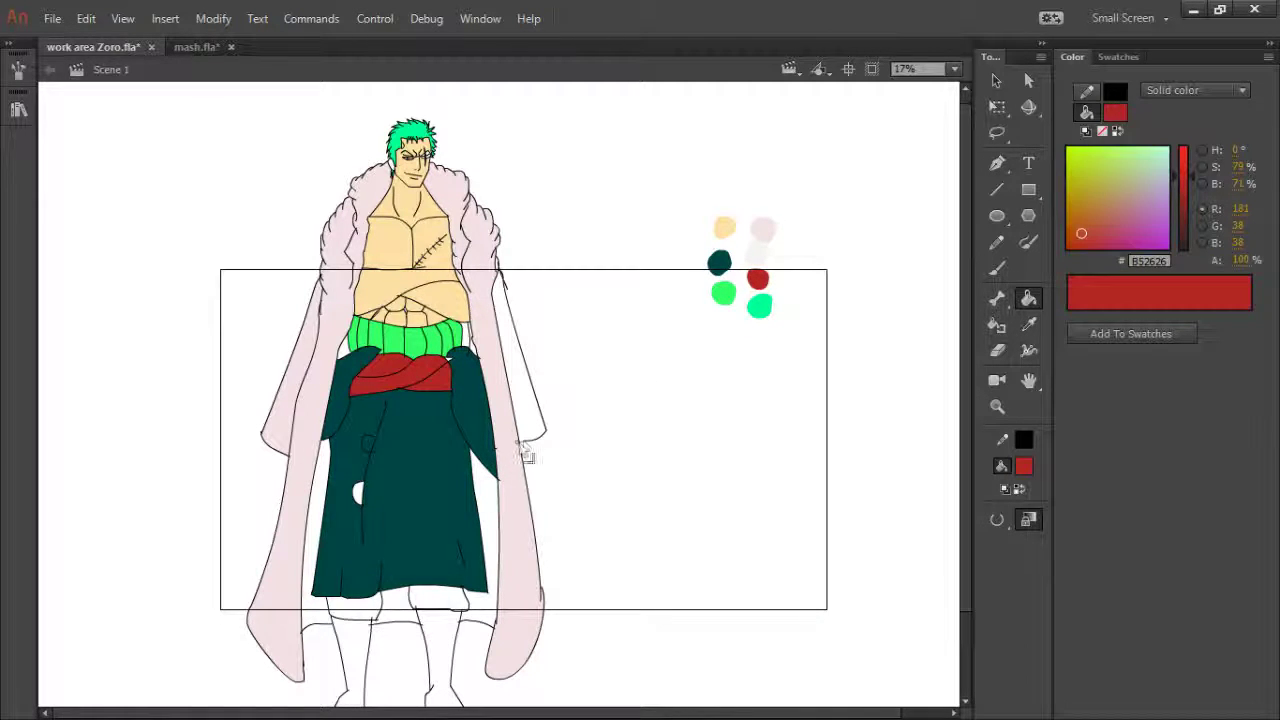
- Sample the pale pink dab (F4E1E4) again and fill the coat's right-hand sleeve
{"action": "key", "text": "i"}
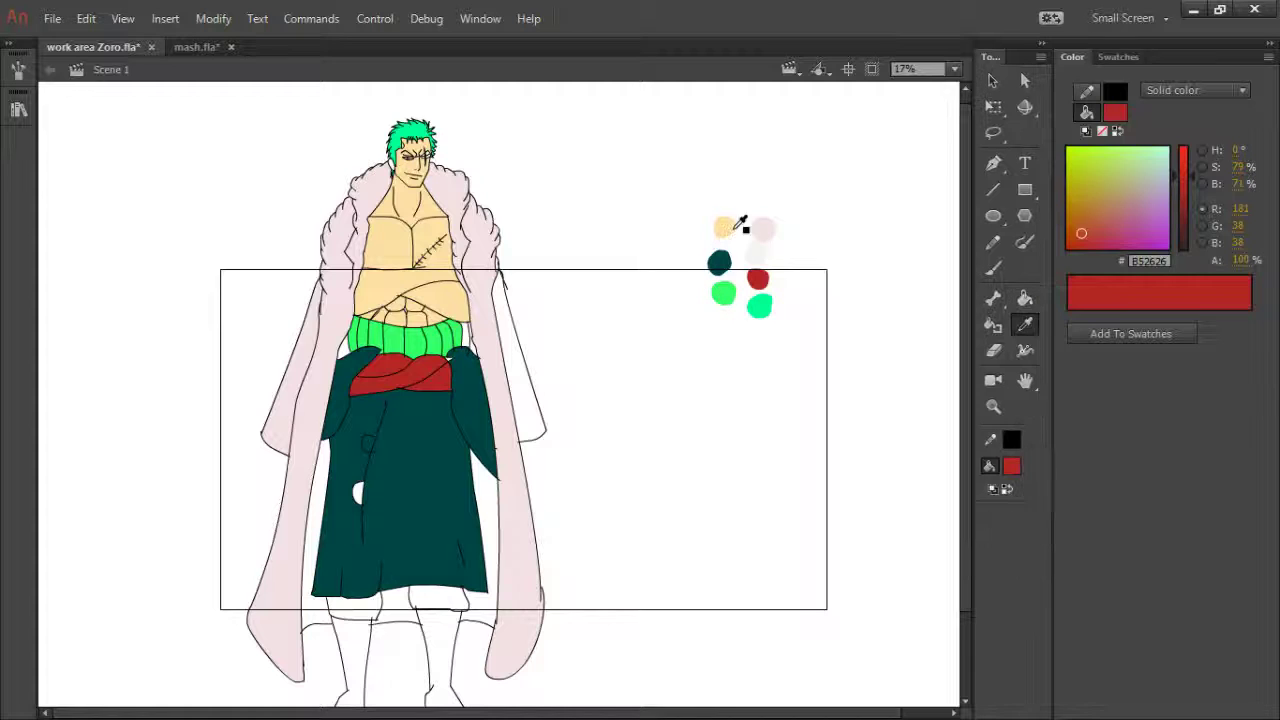
{"action": "left_click", "coordinate": [761, 229]}
{"action": "left_click", "coordinate": [538, 430]}
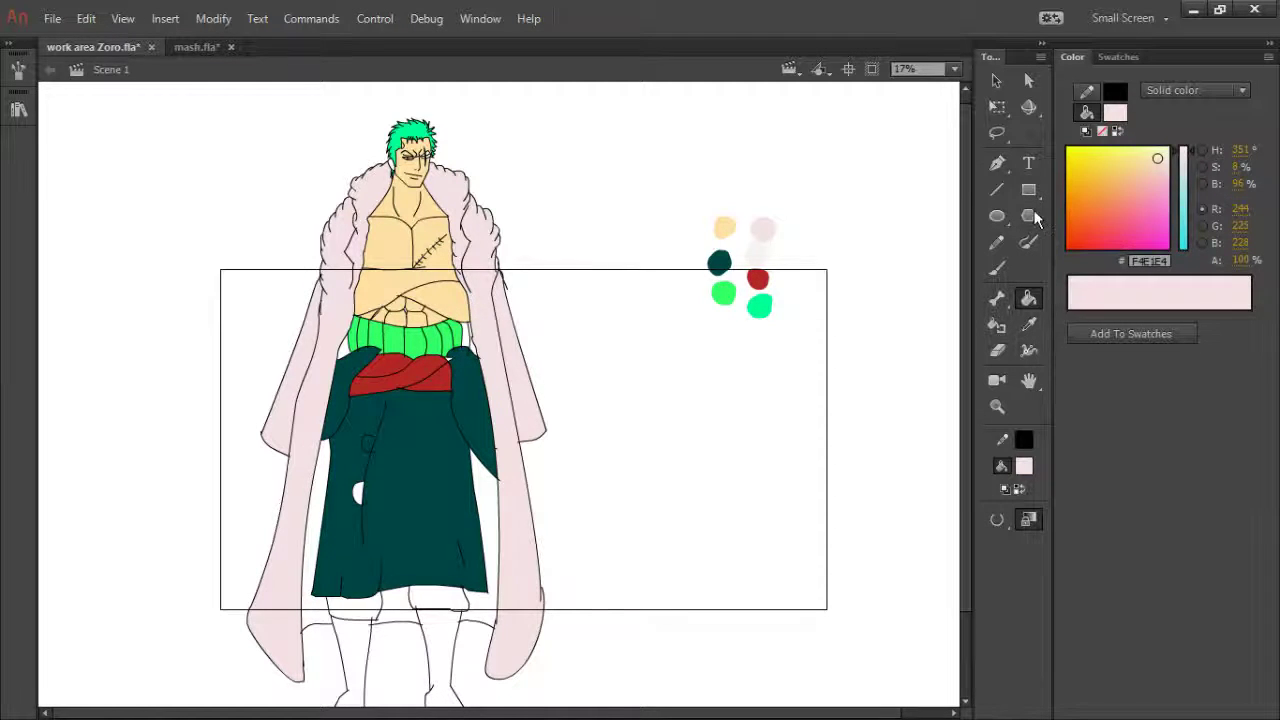
- Set the fill color to gray (797071) and fill the coat's inner lining beside and behind the legs
{"action": "left_click", "coordinate": [1142, 203]}
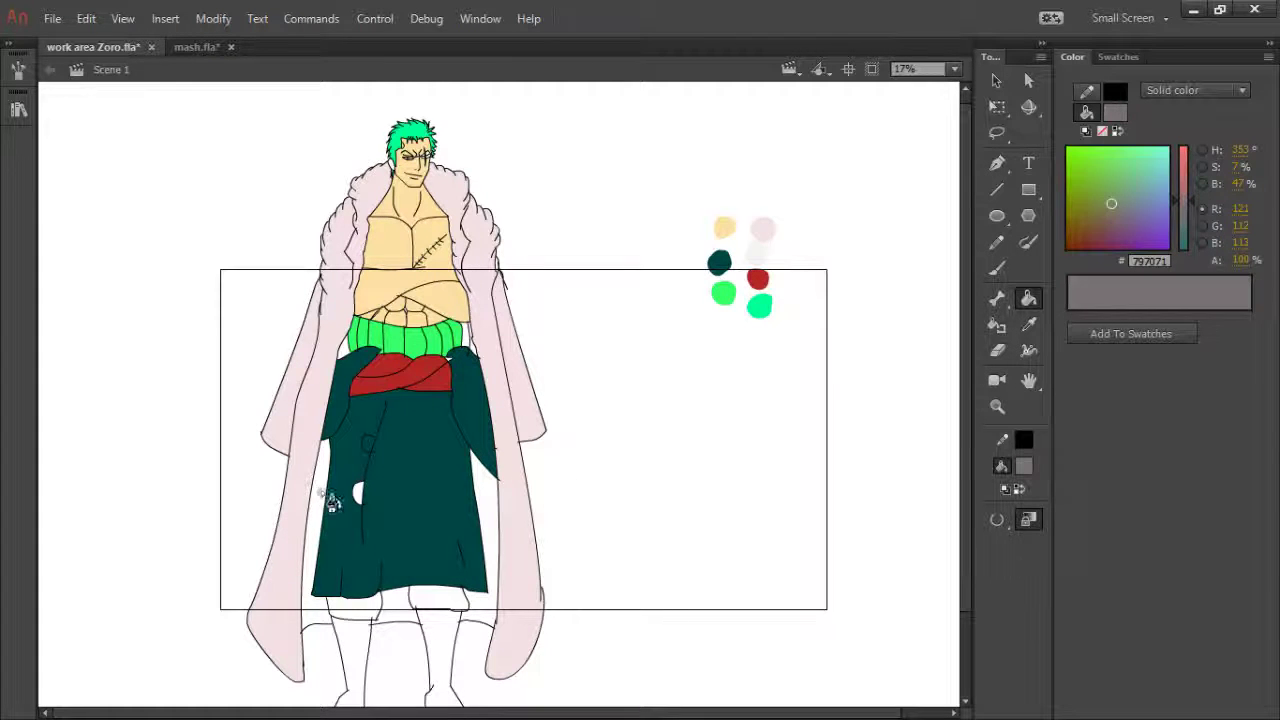
{"action": "left_click", "coordinate": [332, 503]}
{"action": "left_click", "coordinate": [395, 610]}
{"action": "left_click", "coordinate": [491, 612]}
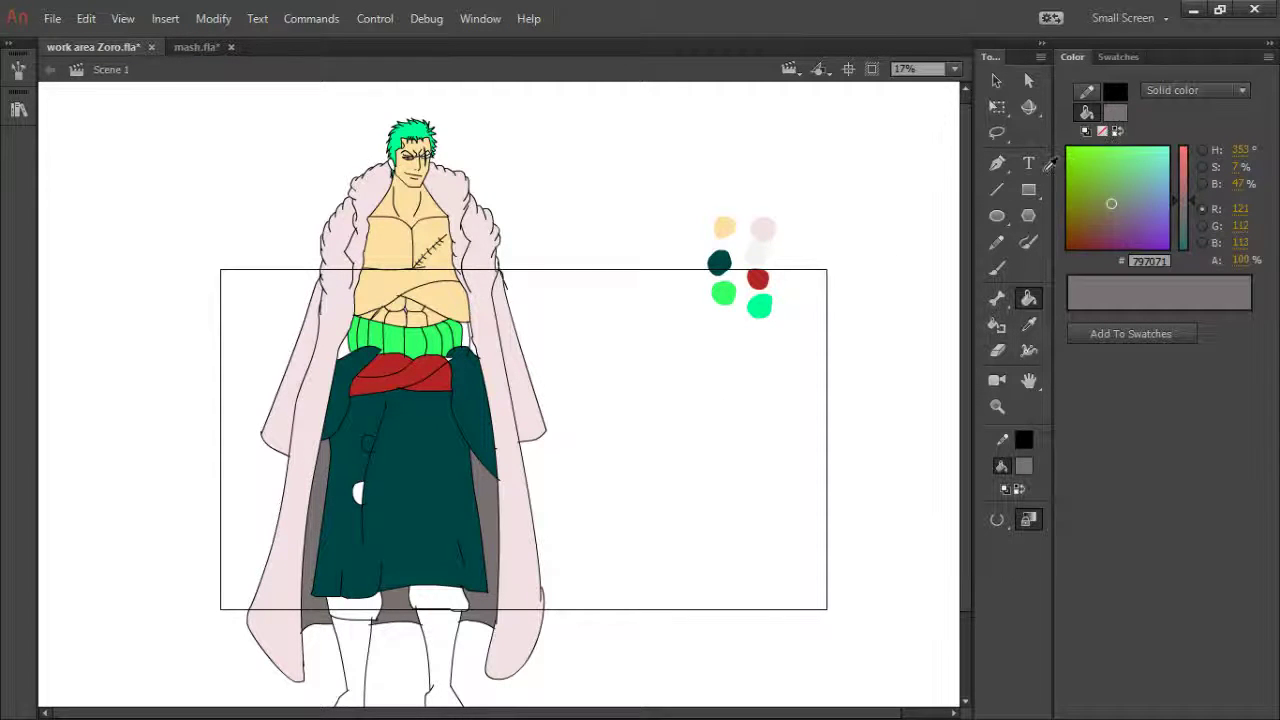
- Set the fill color to a very dark green (1B2E26) and fill the cuffs below the skirt, both lower legs and the shoes
{"action": "left_click", "coordinate": [952, 189]}
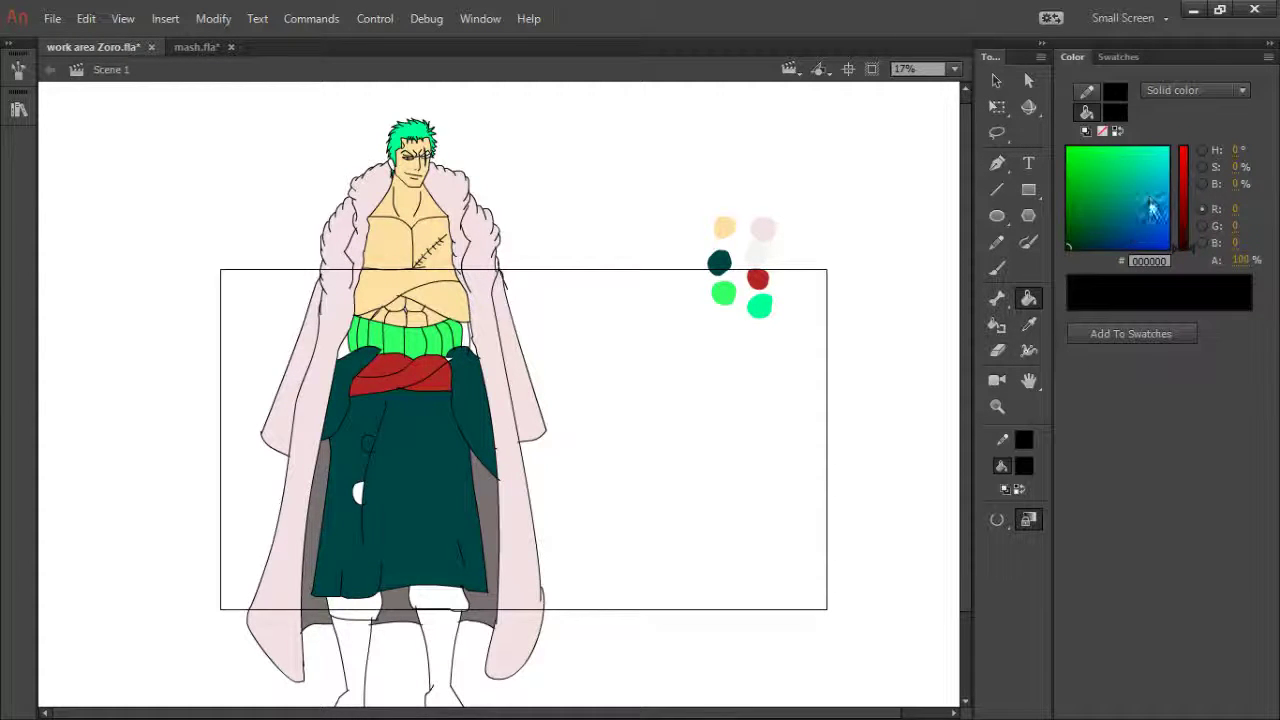
{"action": "left_click", "coordinate": [1081, 230]}
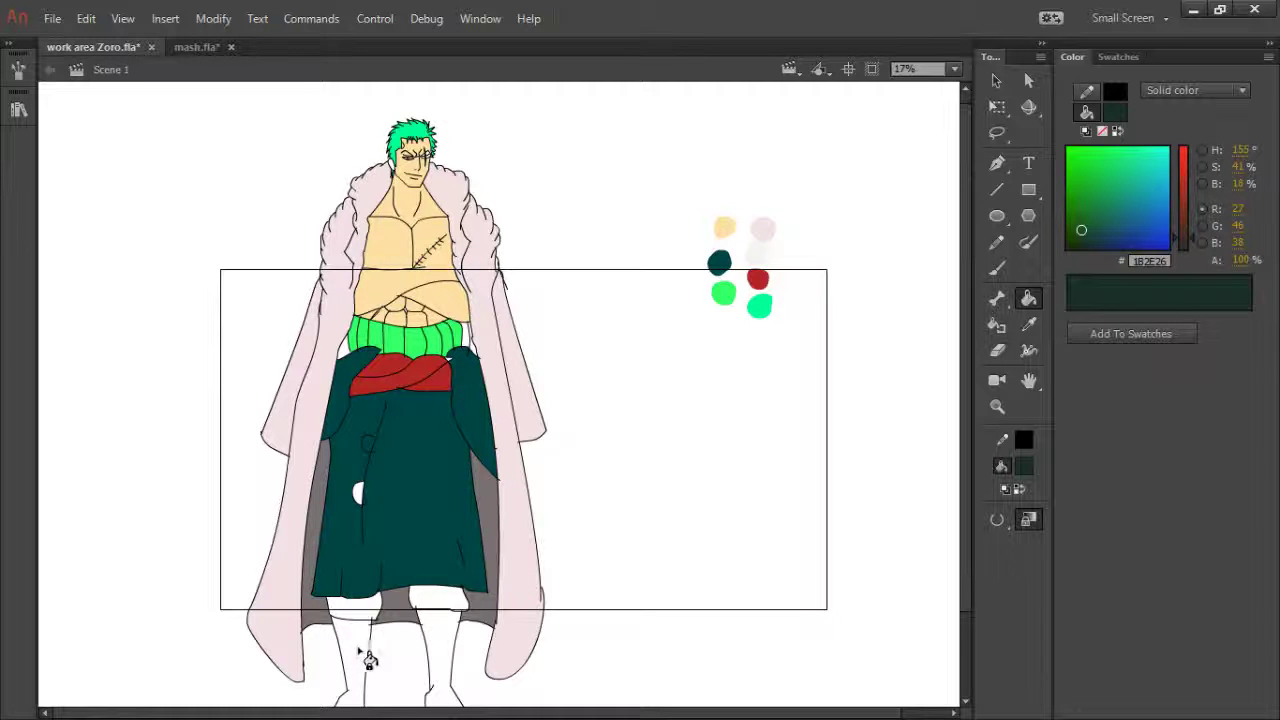
{"action": "left_click", "coordinate": [436, 600]}
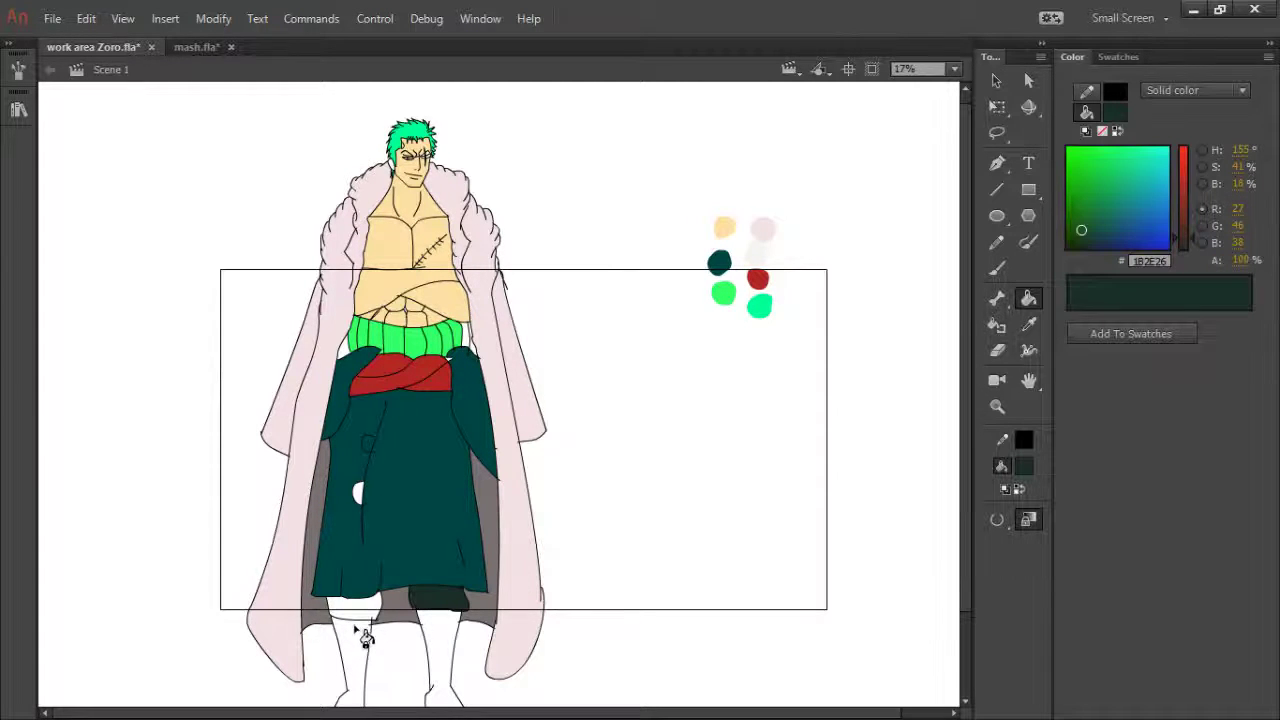
{"action": "left_click", "coordinate": [355, 607]}
{"action": "left_click", "coordinate": [440, 660]}
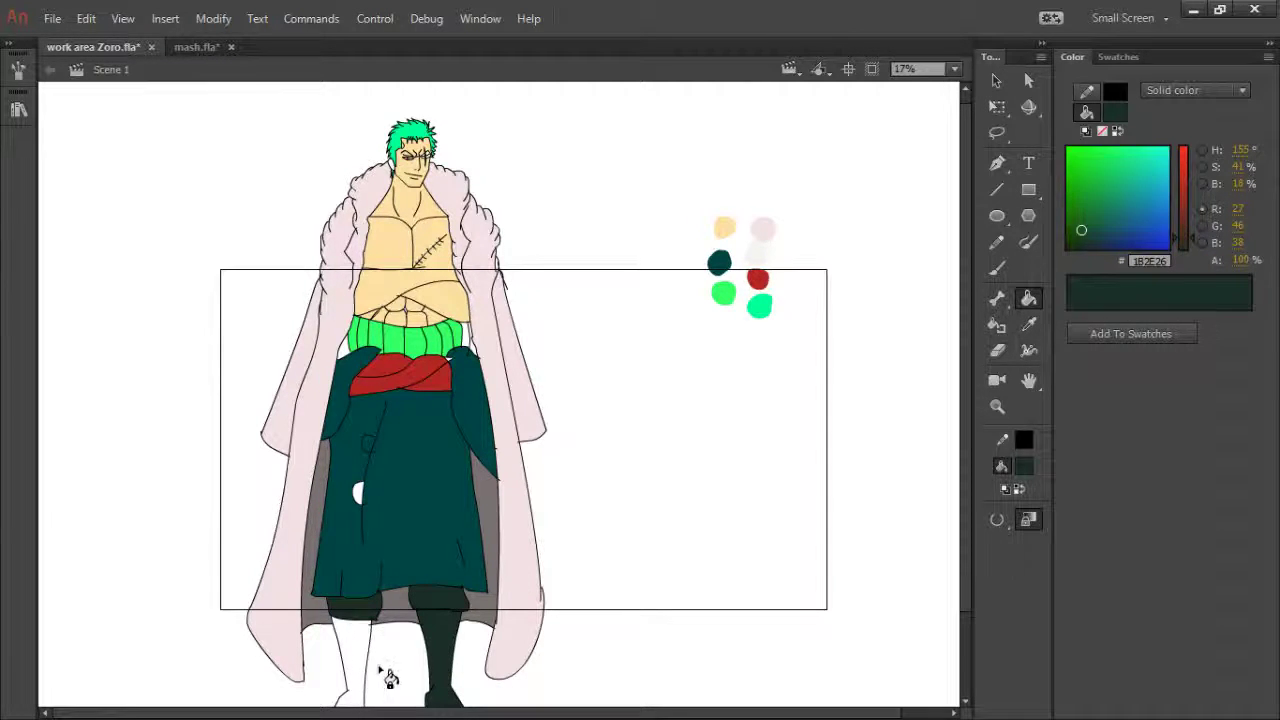
{"action": "key", "text": "h"}
{"action": "left_click_drag", "start_coordinate": [408, 640], "coordinate": [397, 540]}
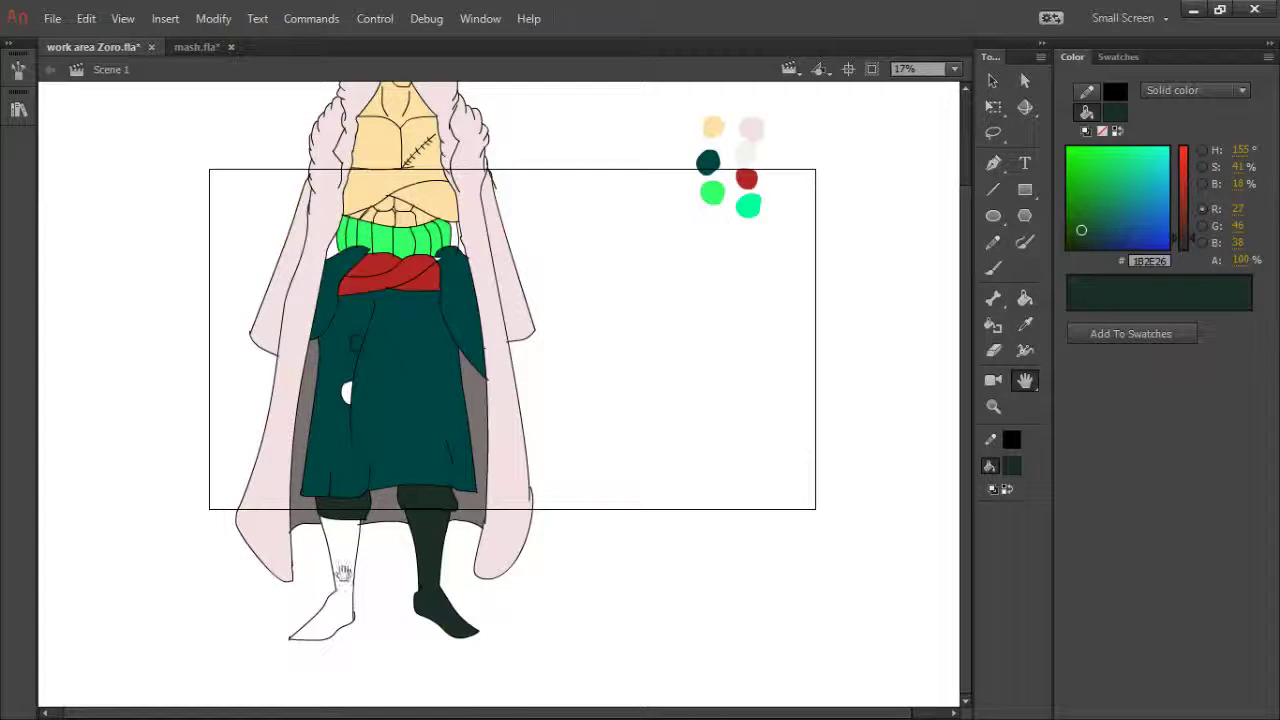
{"action": "key", "text": "k"}
{"action": "left_click", "coordinate": [350, 615]}
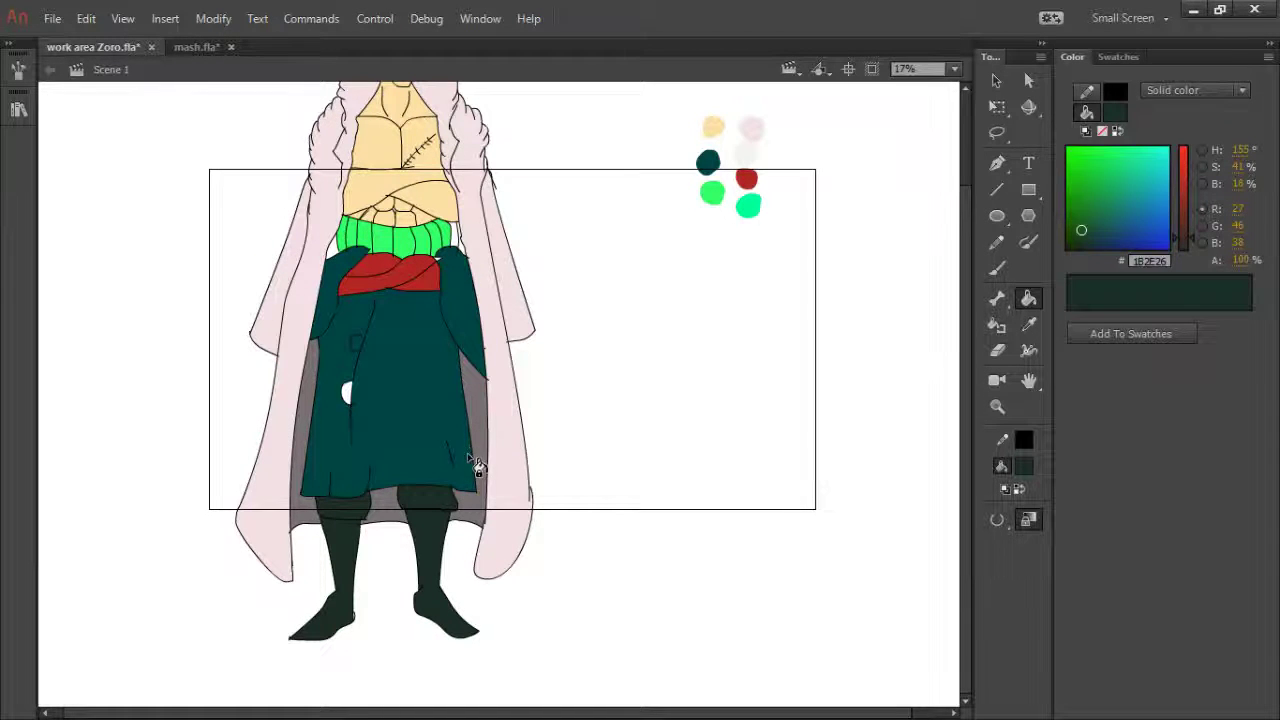
- Set the fill color to golden yellow (FFCA3A) and fill the two round buttons on the front of the robe
{"action": "key", "text": "h"}
{"action": "left_click_drag", "start_coordinate": [457, 423], "coordinate": [474, 506]}
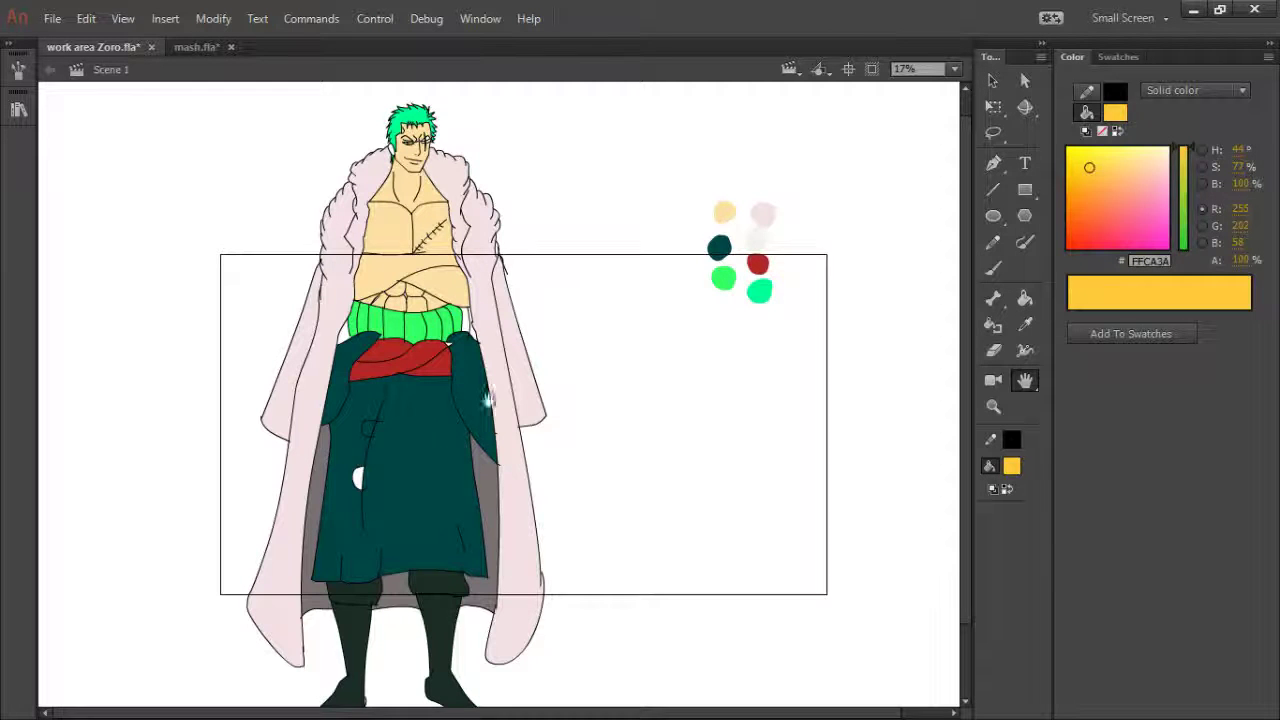
{"action": "key", "text": "k"}
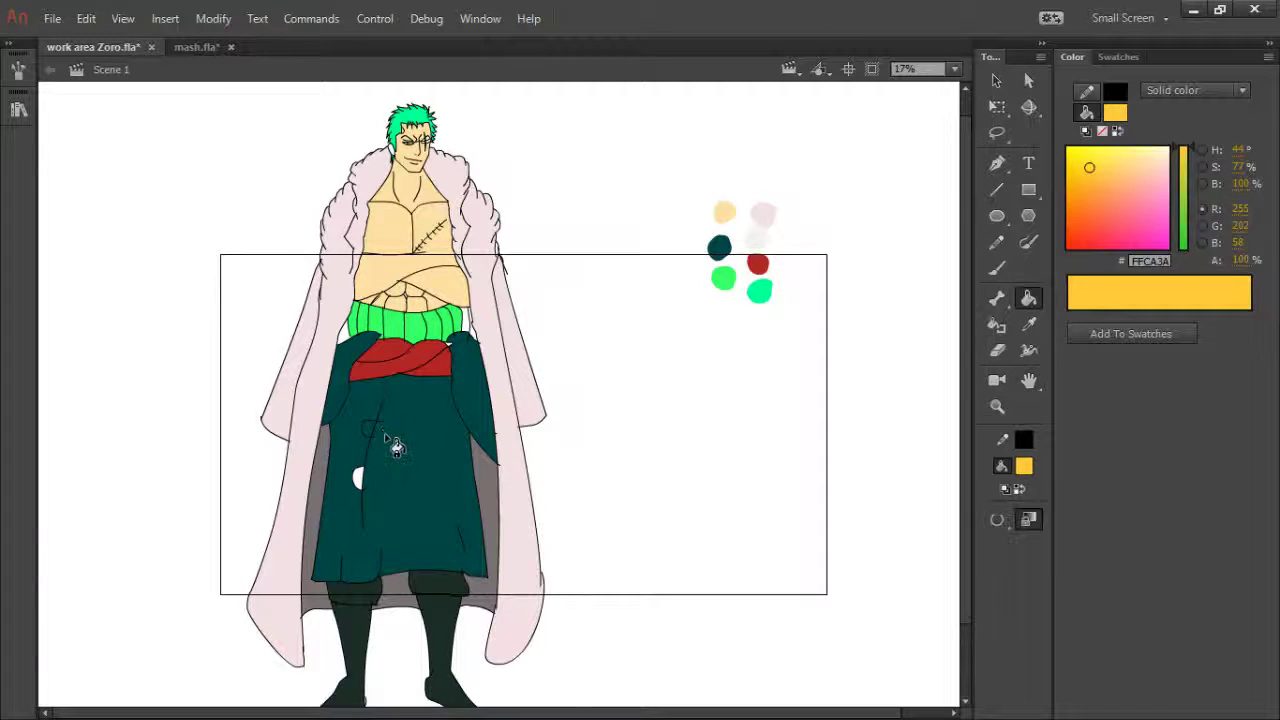
{"action": "left_click", "coordinate": [368, 428]}
{"action": "left_click", "coordinate": [364, 480]}
- Erase the uneven side edges of the green waistband and delete the stray line beside its right-hand side
{"action": "key", "text": "z"}
{"action": "left_click_drag", "start_coordinate": [252, 222], "coordinate": [489, 358]}
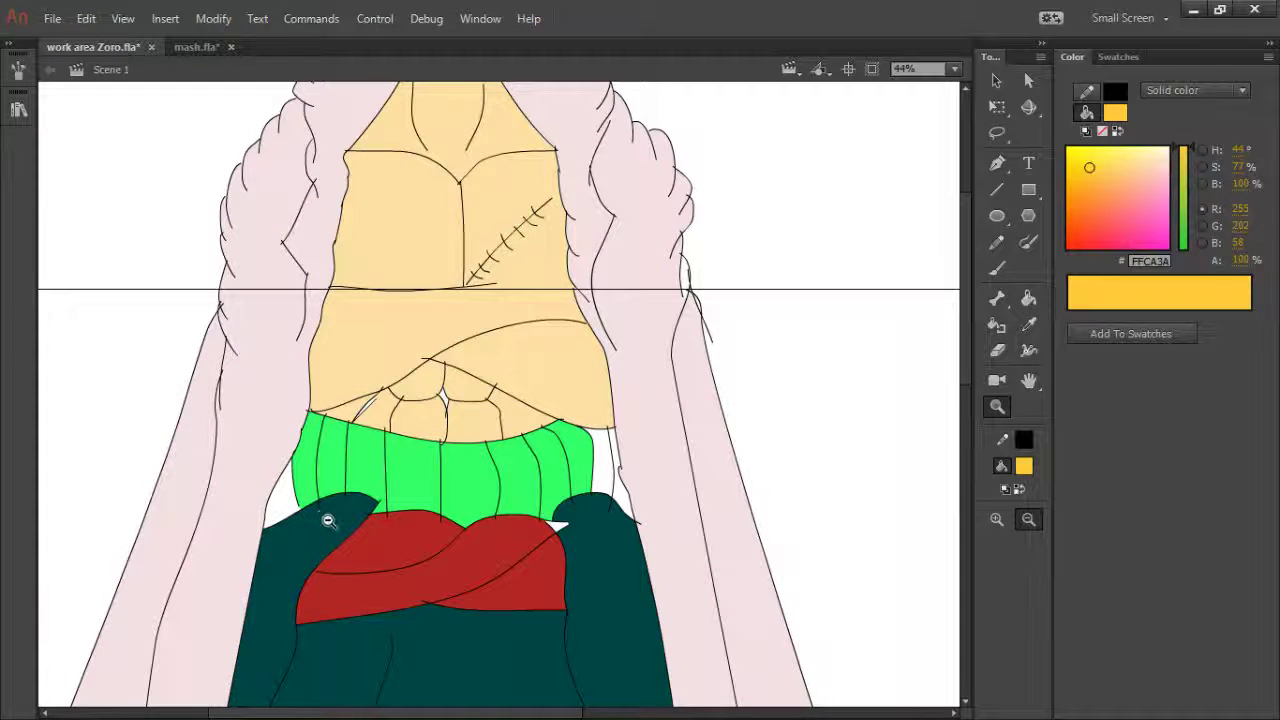
{"action": "key", "text": "e"}
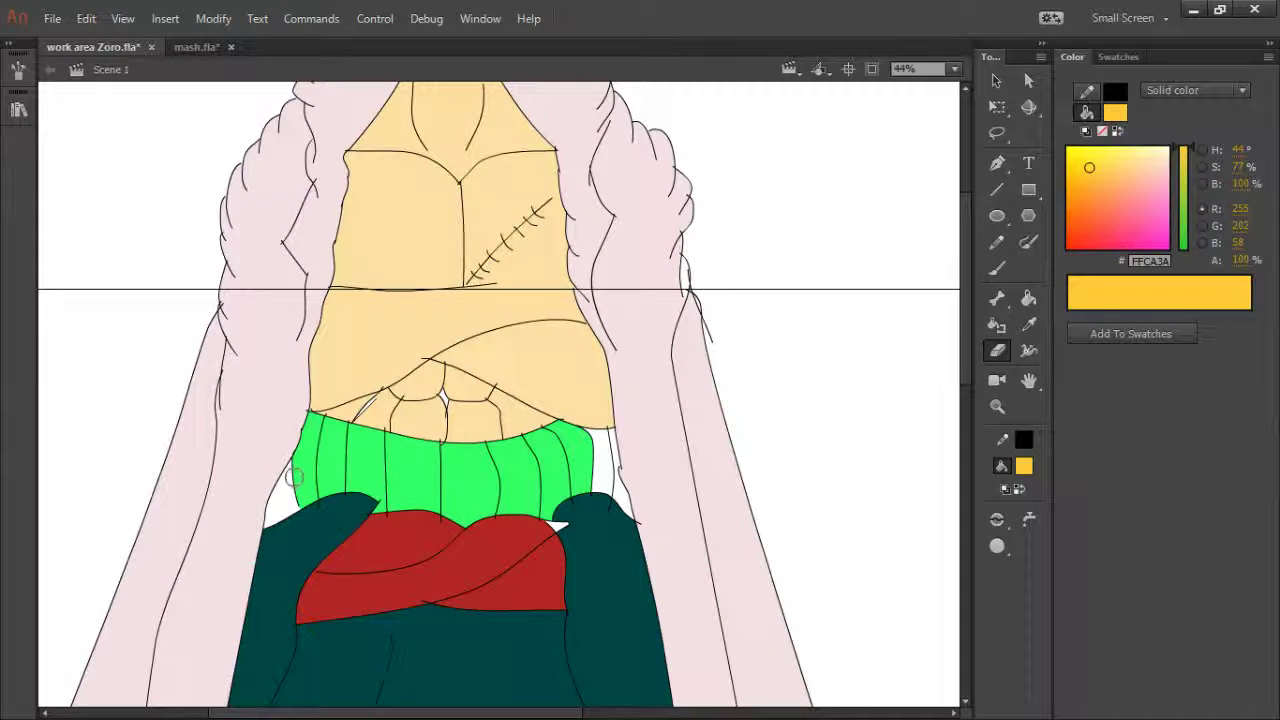
{"action": "left_click_drag", "start_coordinate": [294, 478], "coordinate": [300, 512]}
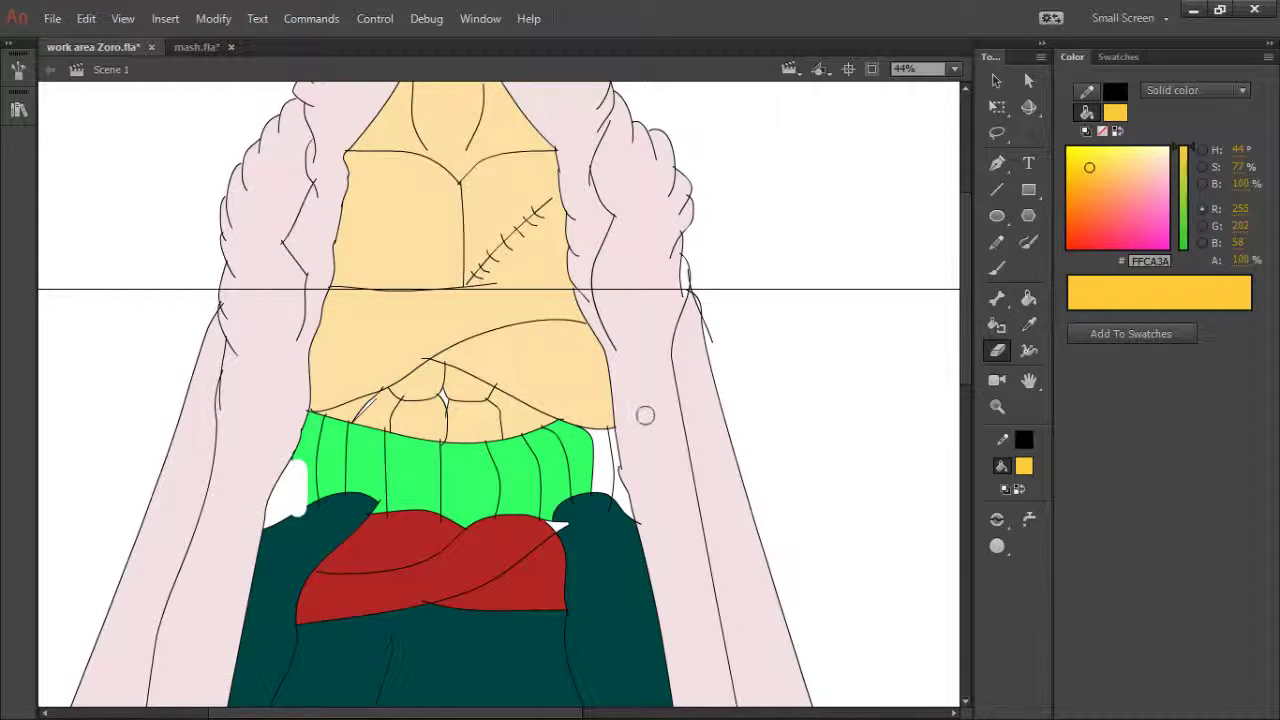
{"action": "left_click", "coordinate": [613, 471], "text": "ctrl"}
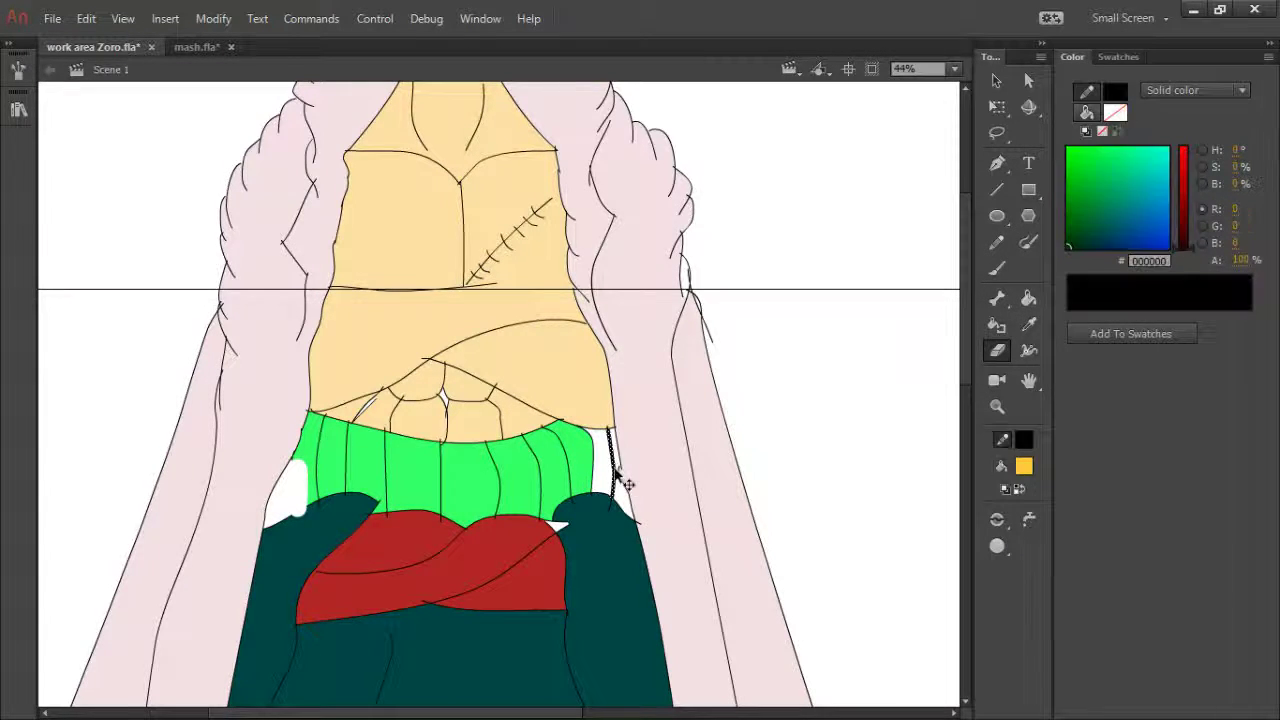
{"action": "key", "text": "Delete"}
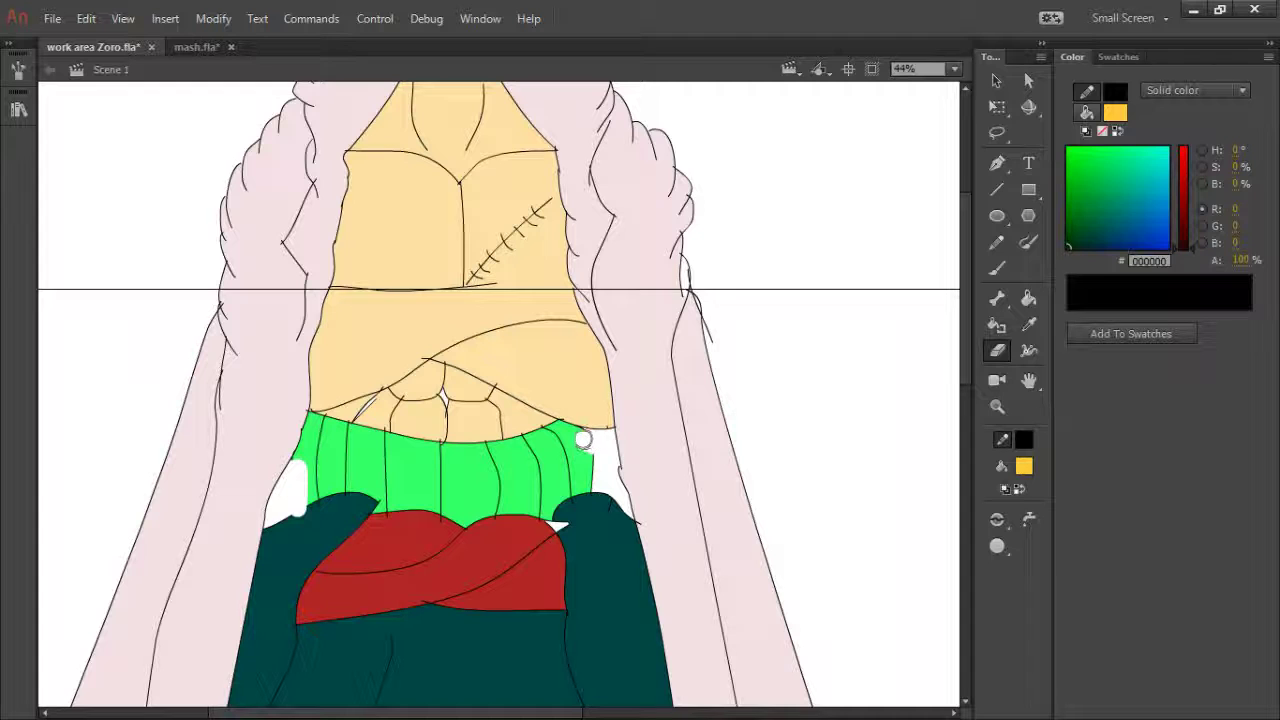
{"action": "mouse_move", "coordinate": [584, 440]}
{"action": "left_mouse_down"}
{"action": "mouse_move", "coordinate": [592, 475]}
{"action": "mouse_move", "coordinate": [616, 458]}
{"action": "left_mouse_up"}
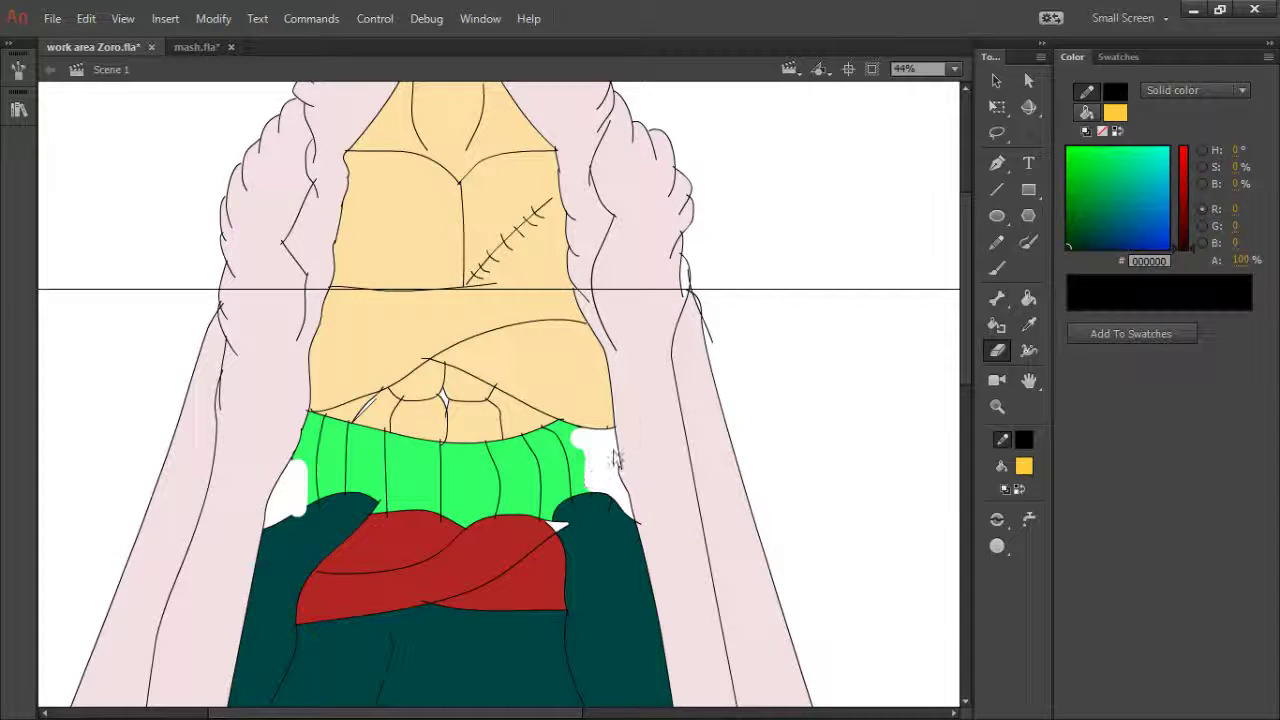
- Redraw both side outlines of the waistband with the Pencil tool and fill the erased areas with its green (33FF66)
{"action": "key", "text": "y"}
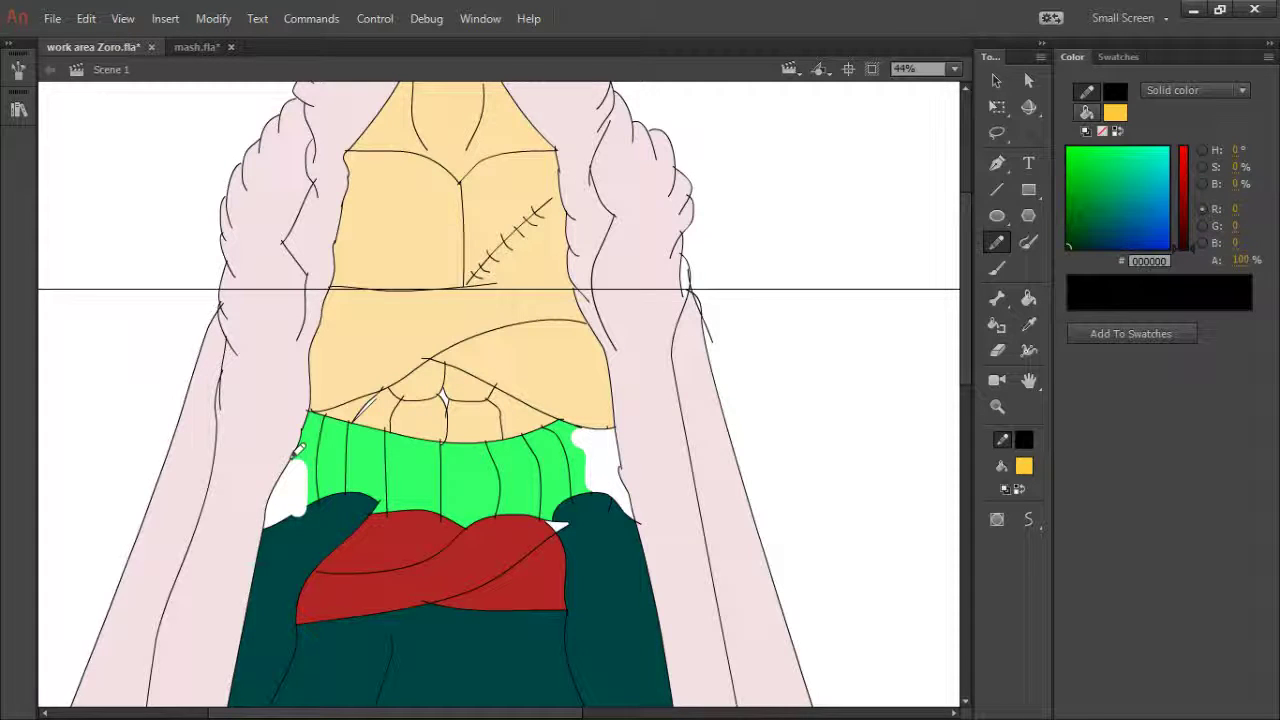
{"action": "left_click_drag", "start_coordinate": [292, 459], "coordinate": [285, 523]}
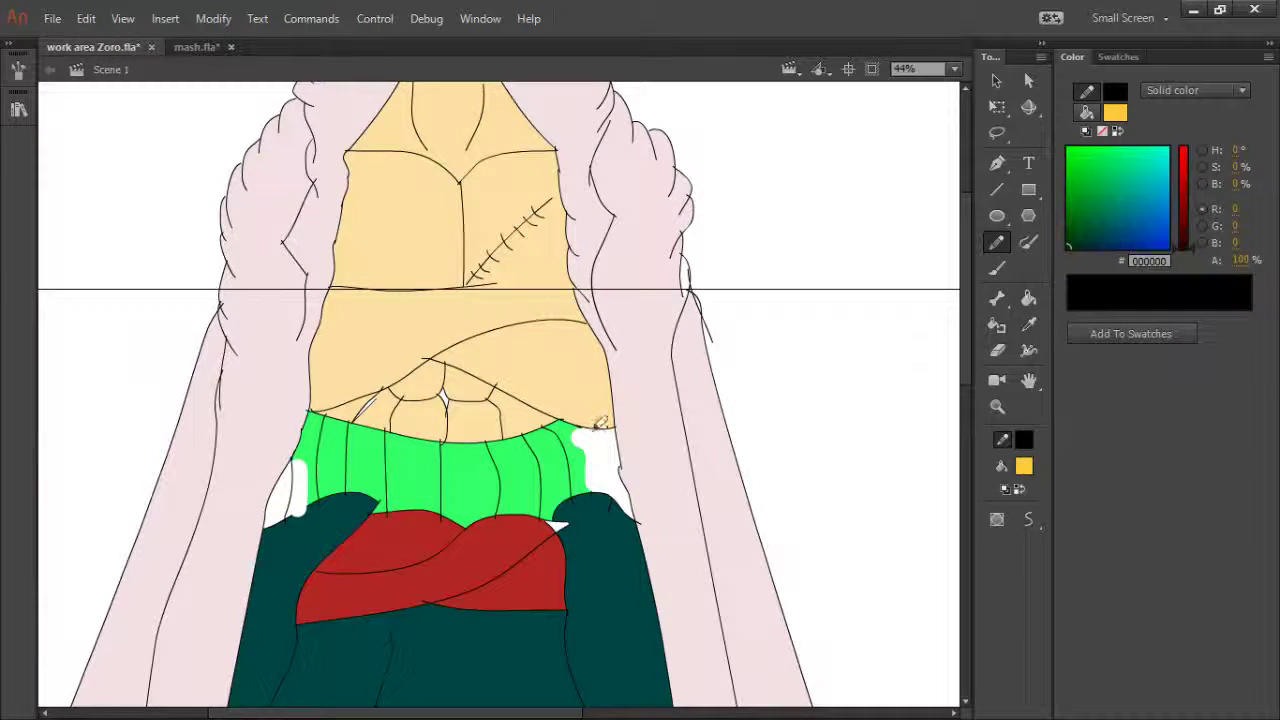
{"action": "left_click_drag", "start_coordinate": [598, 428], "coordinate": [594, 493]}
{"action": "key", "text": "i"}
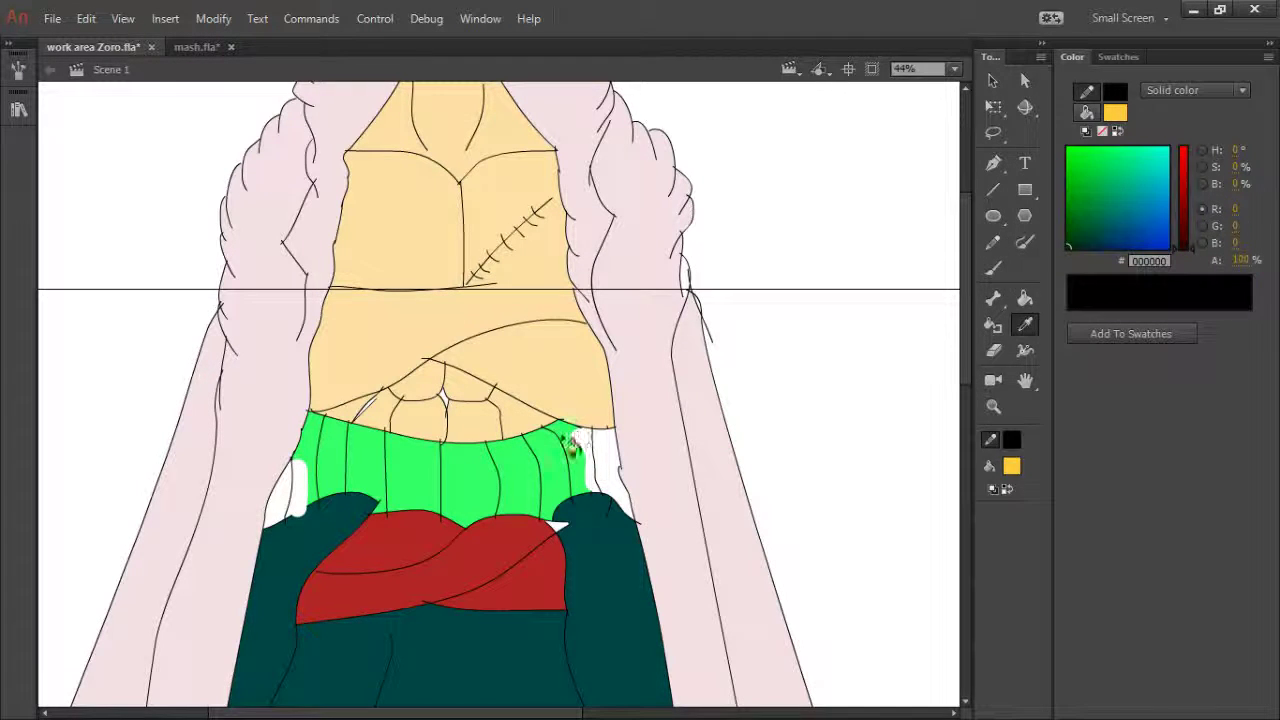
{"action": "left_click", "coordinate": [562, 440]}
{"action": "left_click", "coordinate": [584, 462]}
{"action": "left_click", "coordinate": [297, 490]}
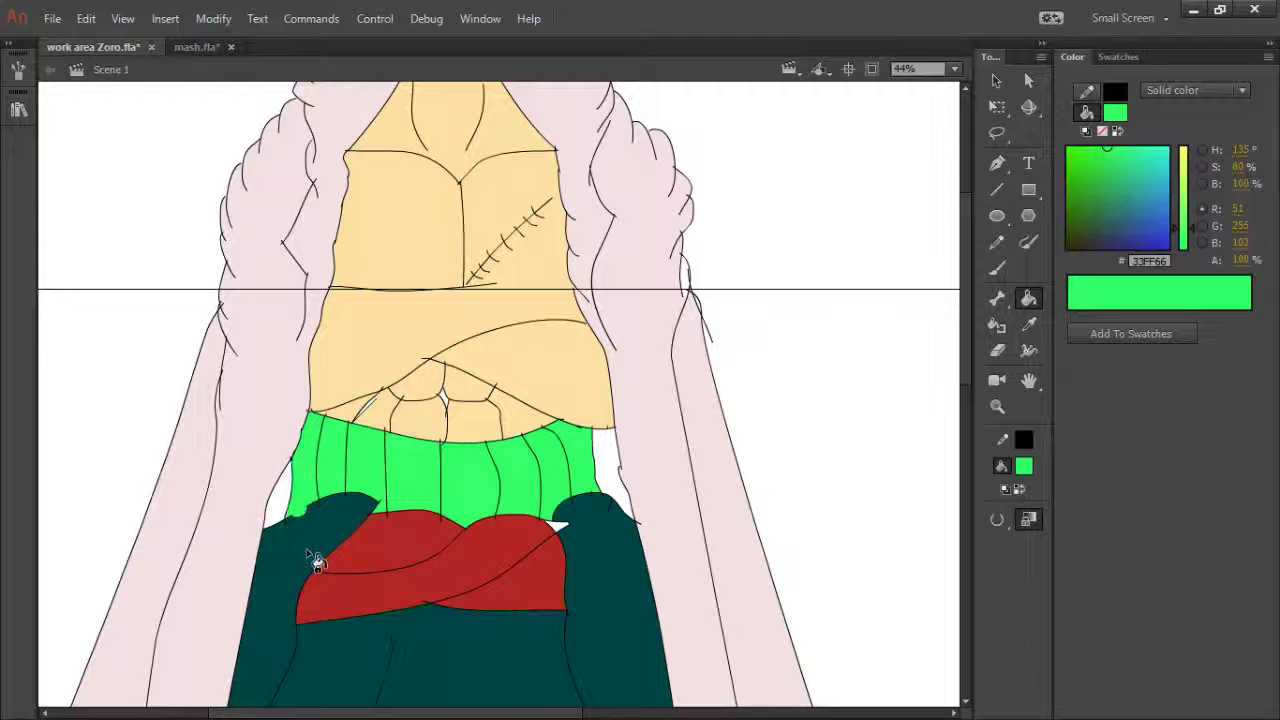
- Fill the small gap above the sash's right-hand end with robe teal (004545) and the gaps beside the waistband with lining gray (797071)
{"action": "key", "text": "i"}
{"action": "left_click", "coordinate": [620, 525]}
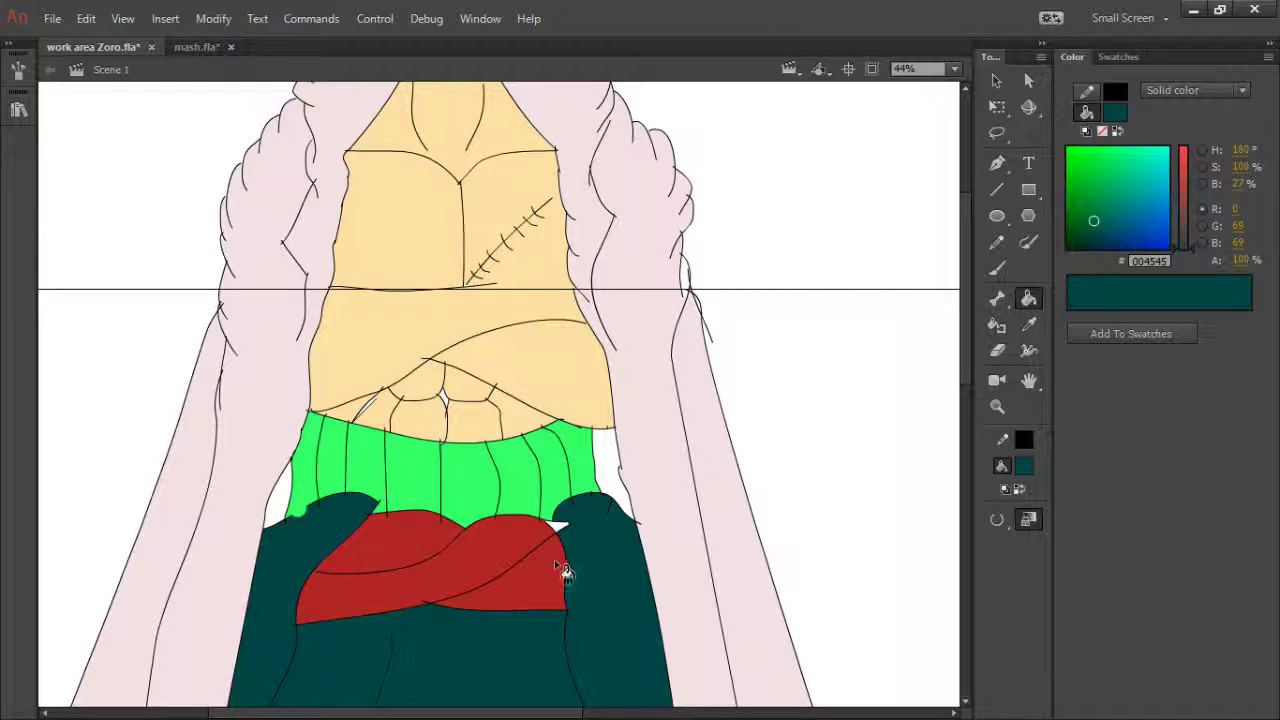
{"action": "key", "text": "i"}
{"action": "left_click", "coordinate": [549, 570]}
{"action": "key", "text": "i"}
{"action": "left_click", "coordinate": [574, 544]}
{"action": "left_click", "coordinate": [558, 525]}
{"action": "key", "text": "ctrl+3"}
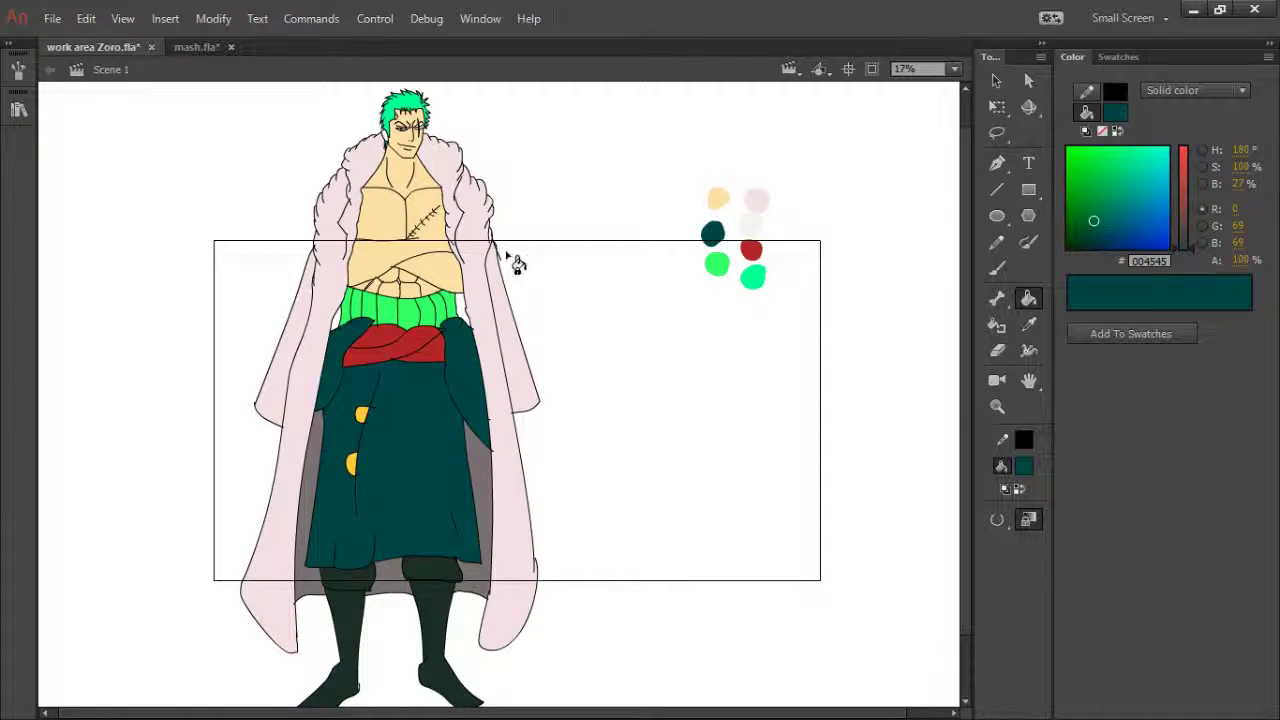
{"action": "key", "text": "i"}
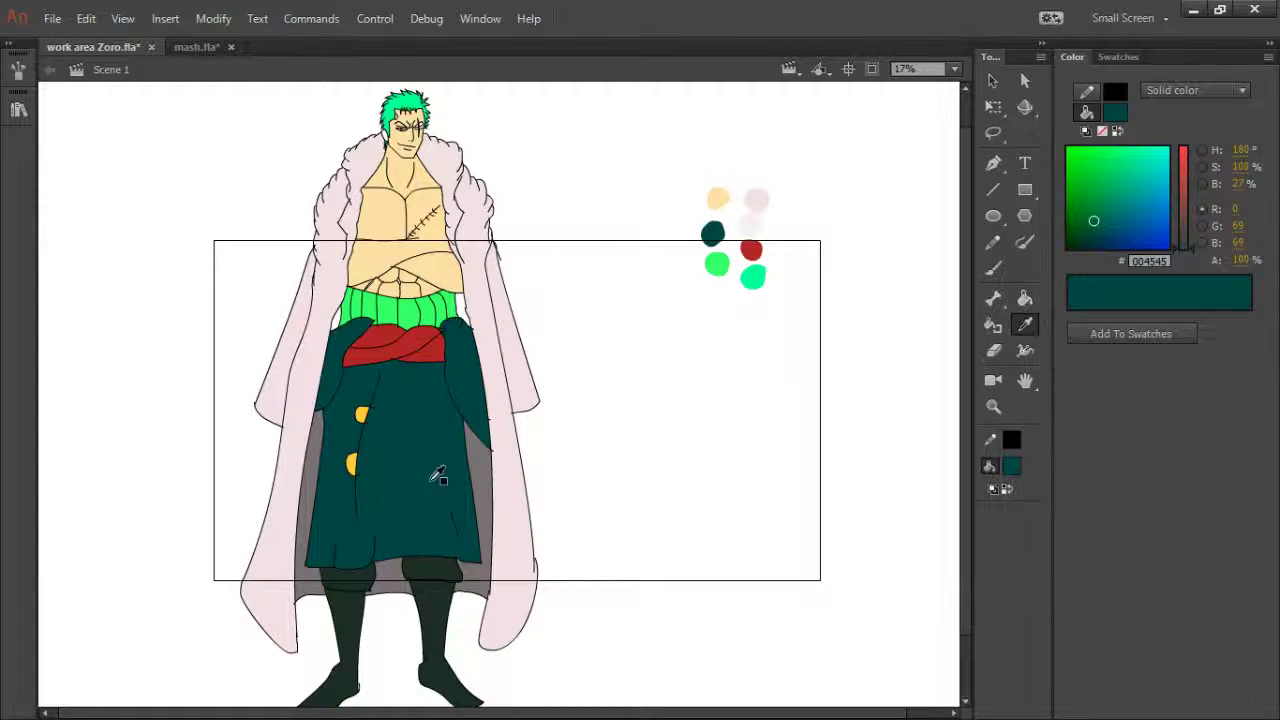
{"action": "left_click", "coordinate": [490, 462]}
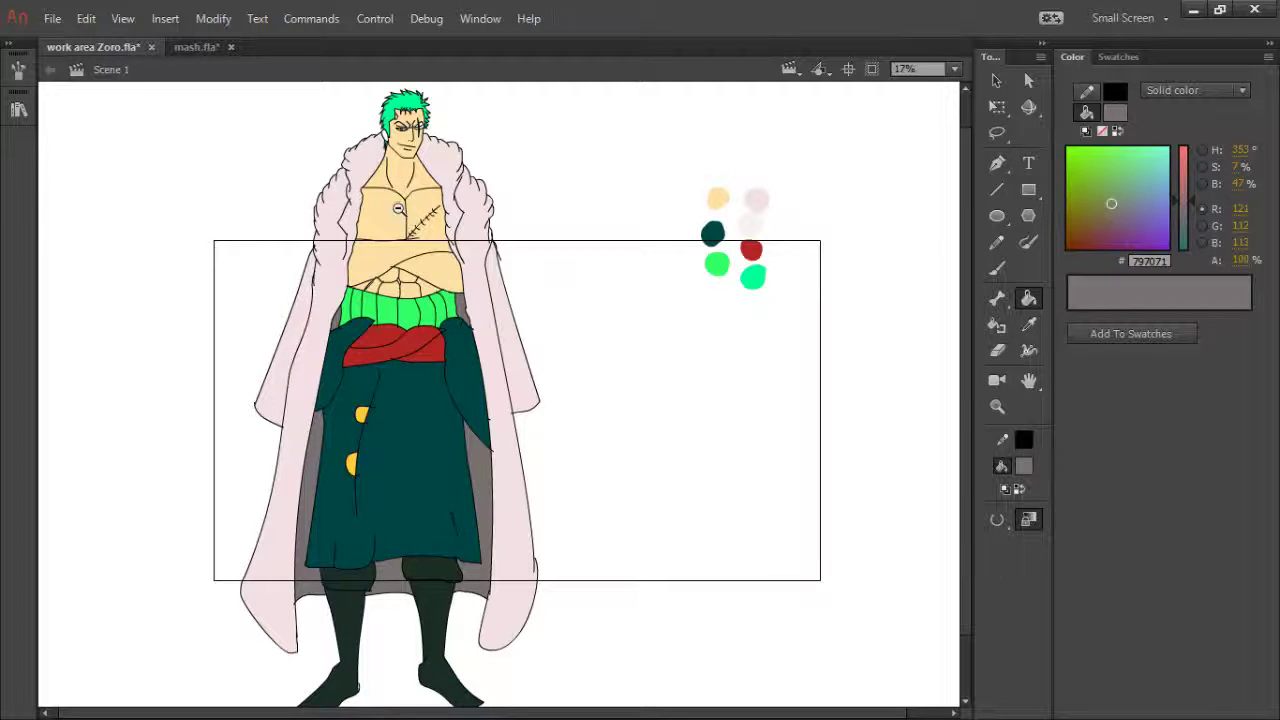
- Sample the hair green (00FF99) and fill the unfilled fringe strands over the forehead
{"action": "key", "text": "z"}
{"action": "left_click_drag", "start_coordinate": [356, 84], "coordinate": [456, 192]}
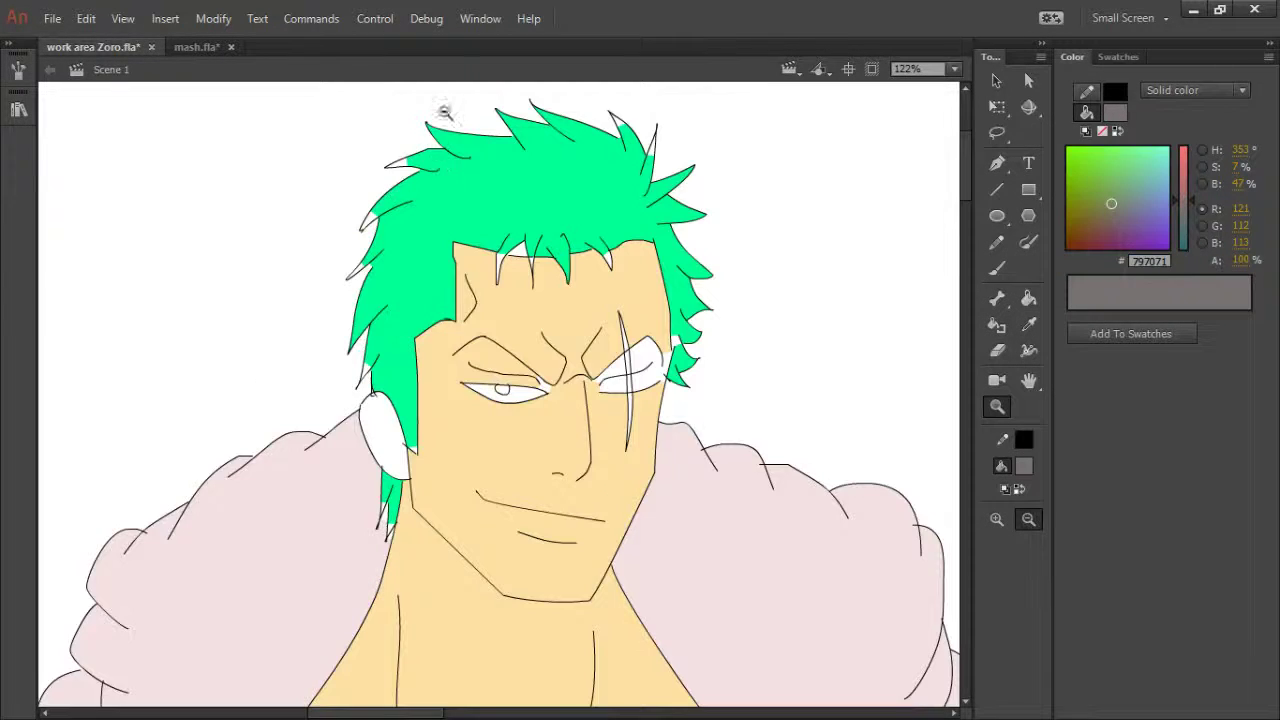
{"action": "key", "text": "i"}
{"action": "left_click", "coordinate": [552, 190]}
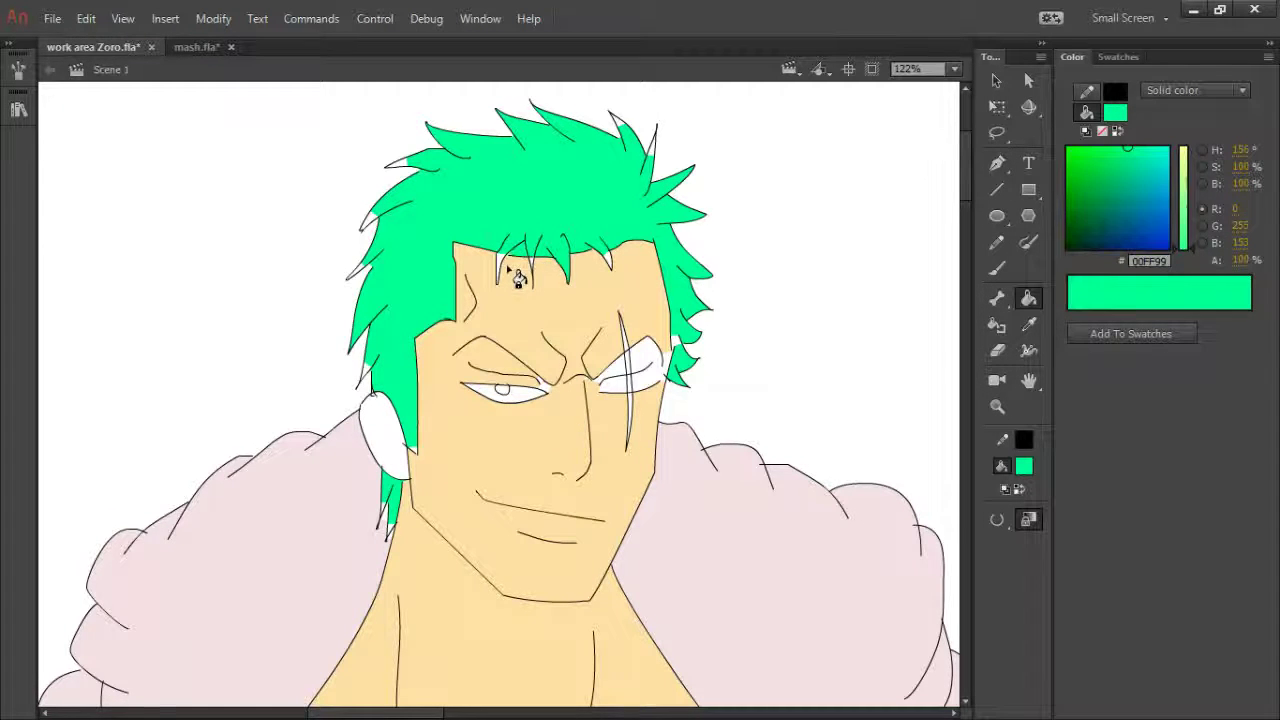
{"action": "left_click", "coordinate": [508, 271]}
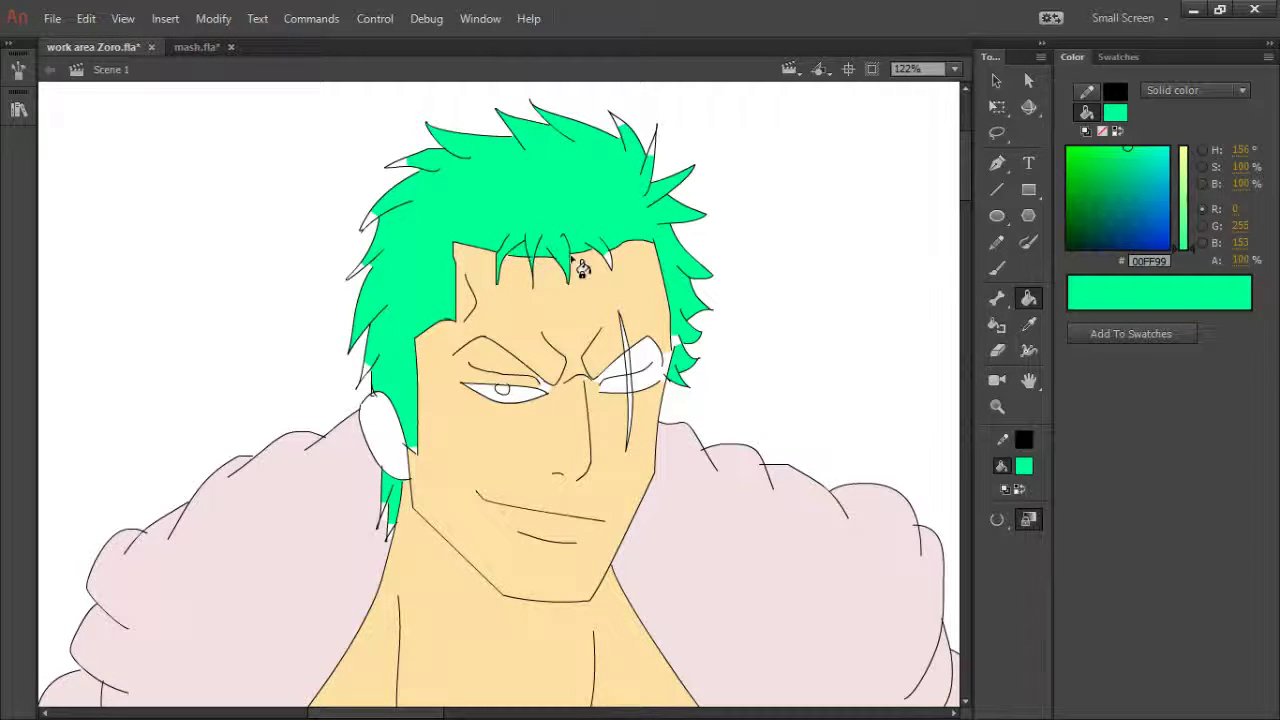
{"action": "left_click", "coordinate": [606, 260]}
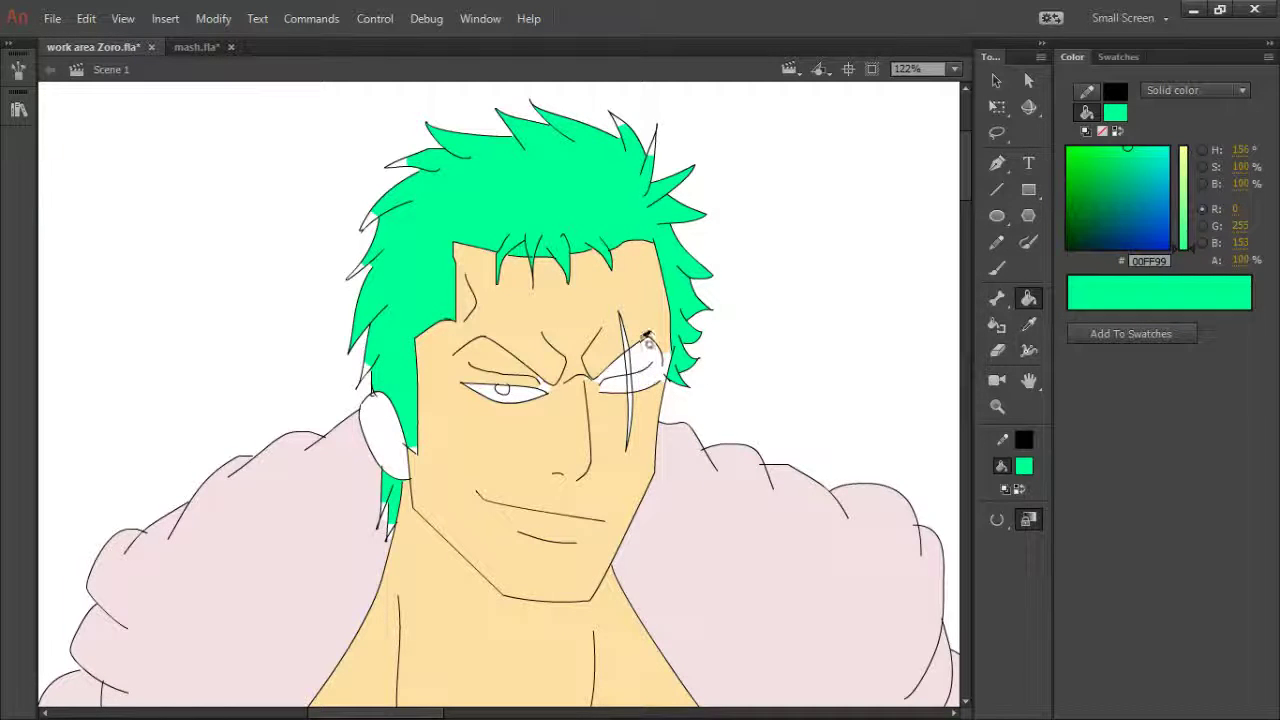
- Sample the skin color (FFE0A4) and fill the scarred closed eye and the ear
{"action": "left_click", "coordinate": [644, 345], "text": "alt"}
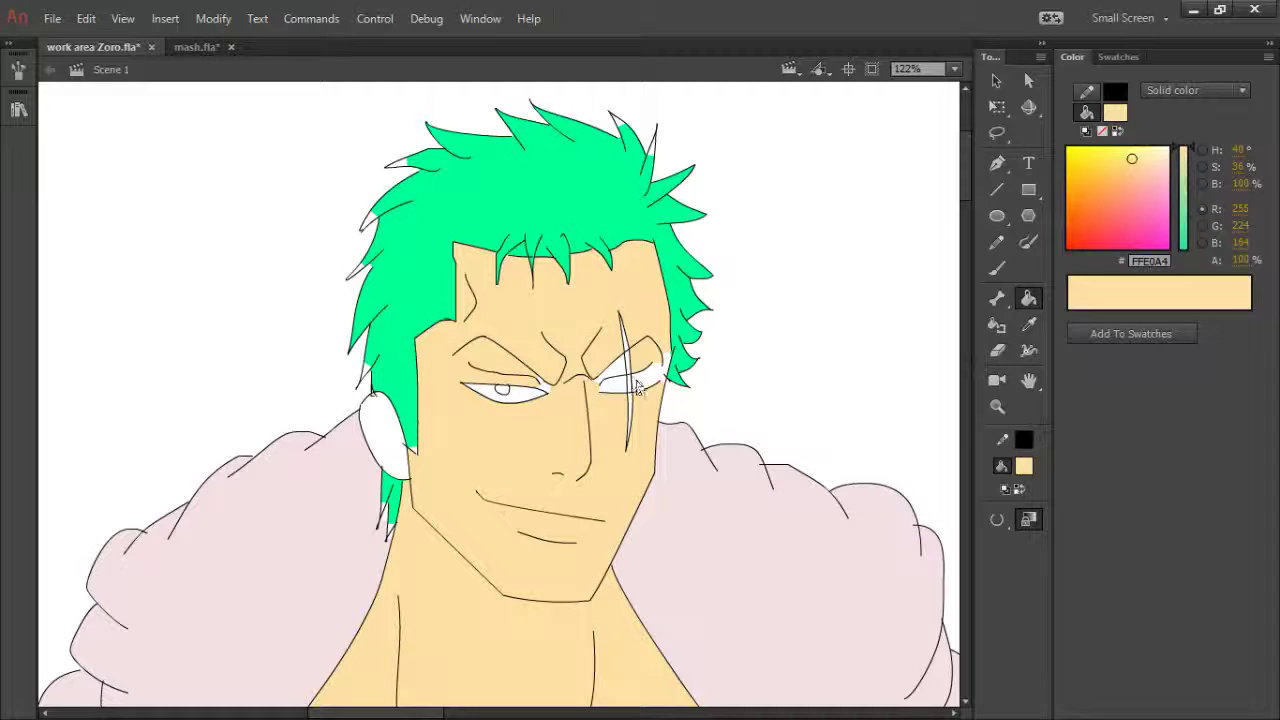
{"action": "left_click", "coordinate": [622, 386]}
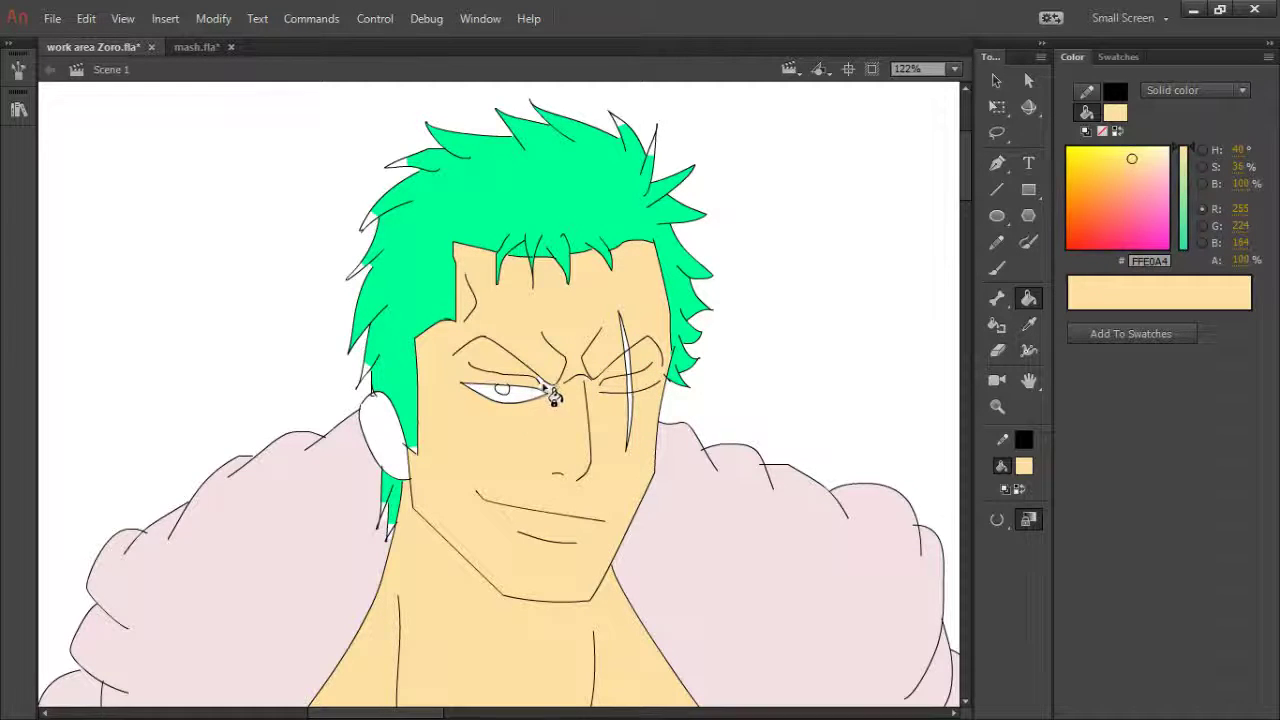
{"action": "left_click", "coordinate": [392, 448]}
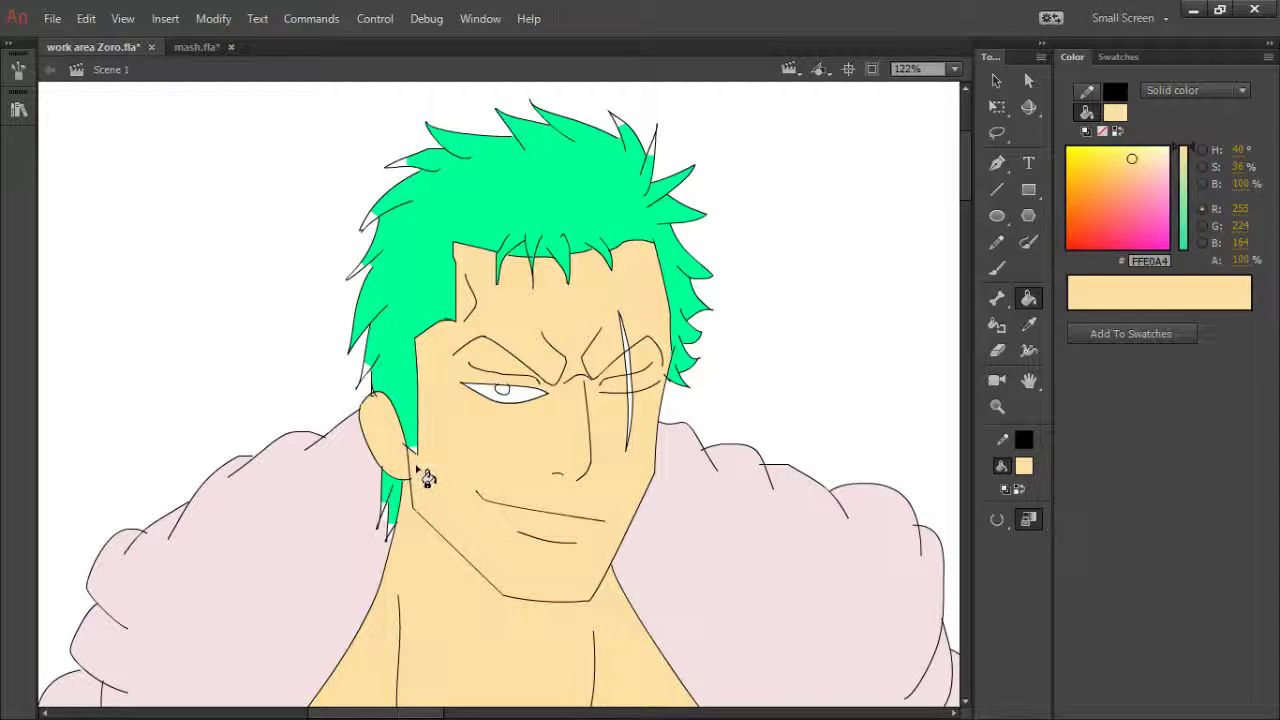
- Fill the gaps in the lower hair strands and sideburn with hair green (00FF99), and sample the coat's pale pink (F4E1E4) for the nape
{"action": "key", "text": "s"}
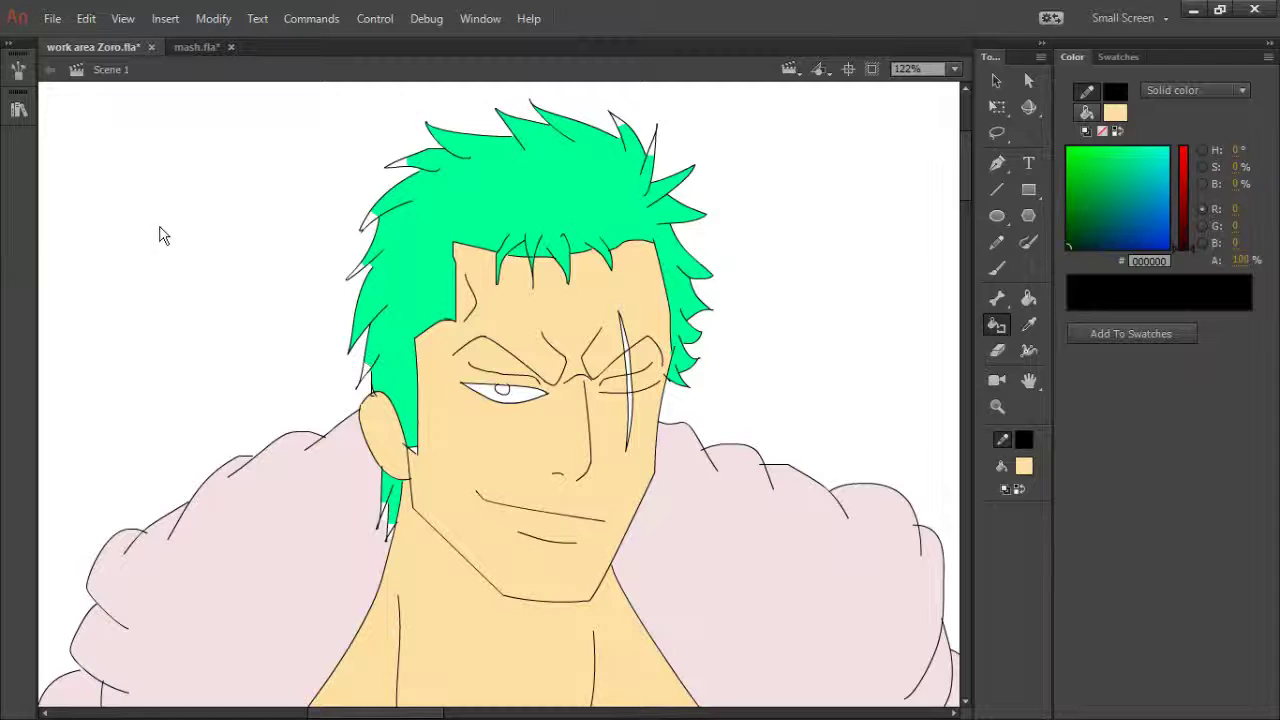
{"action": "key", "text": "i"}
{"action": "left_click", "coordinate": [400, 336]}
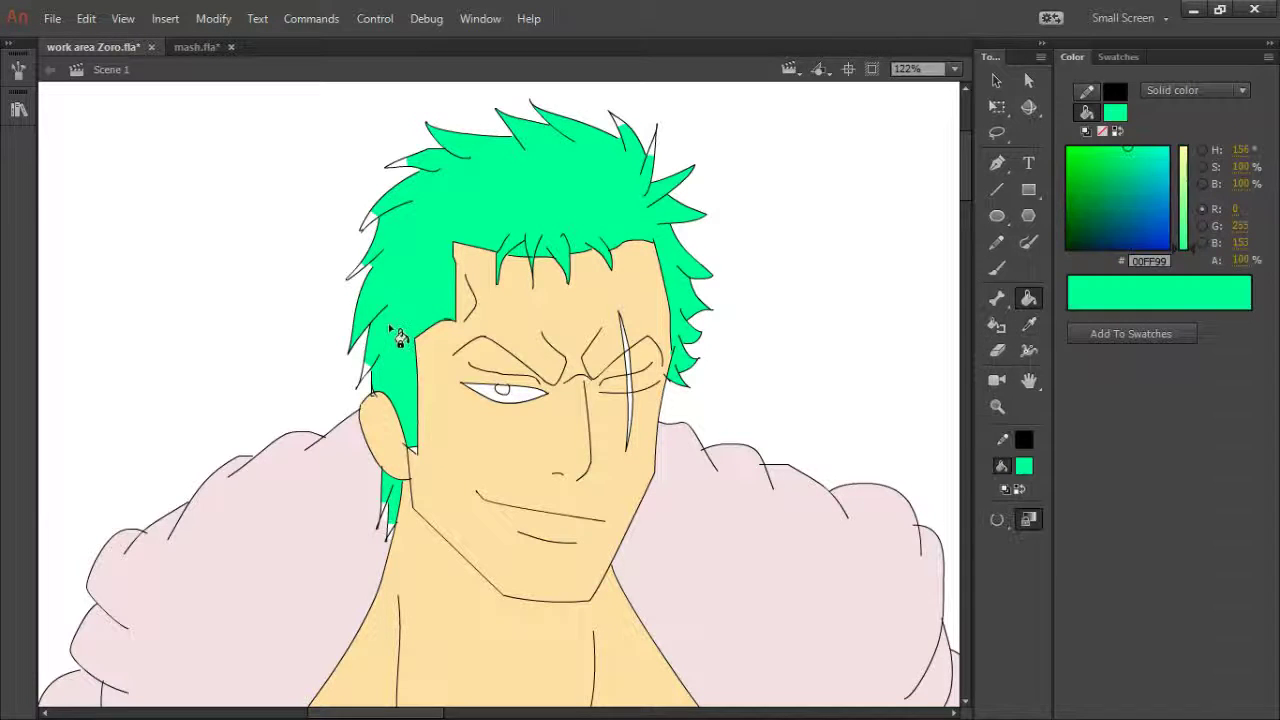
{"action": "left_click", "coordinate": [372, 530], "text": "alt"}
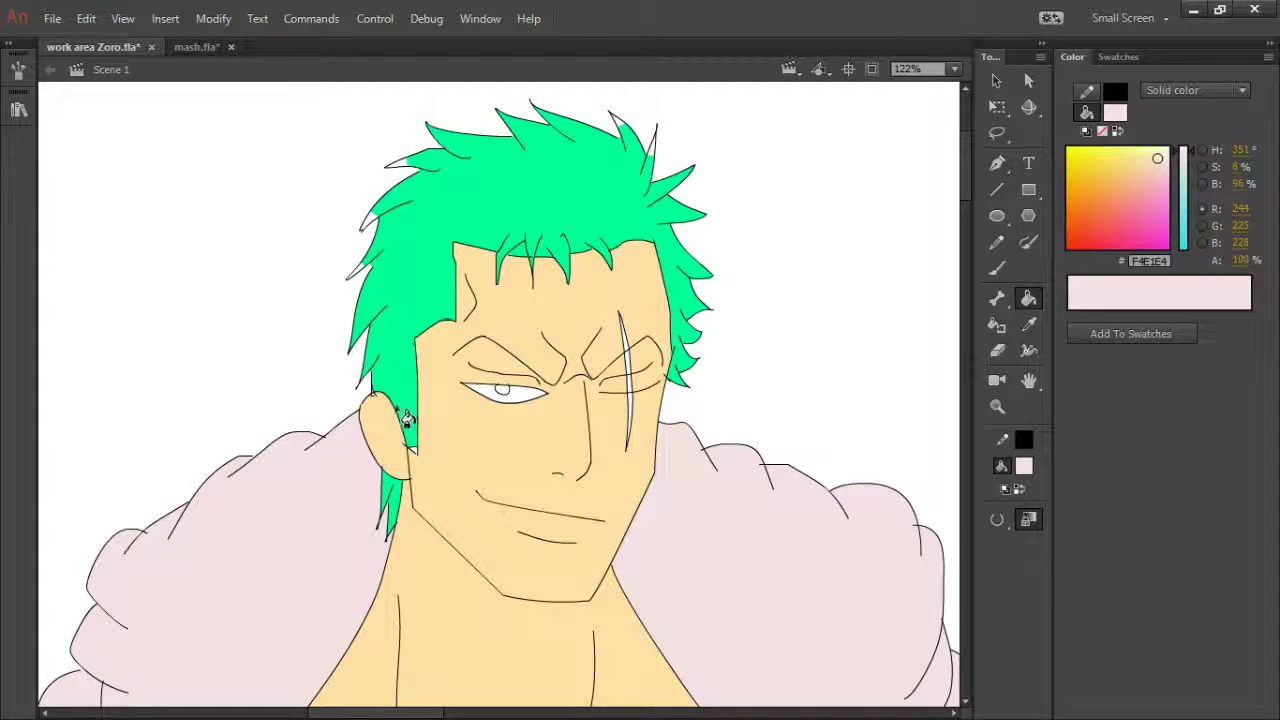
{"action": "left_click", "coordinate": [405, 386], "text": "alt"}
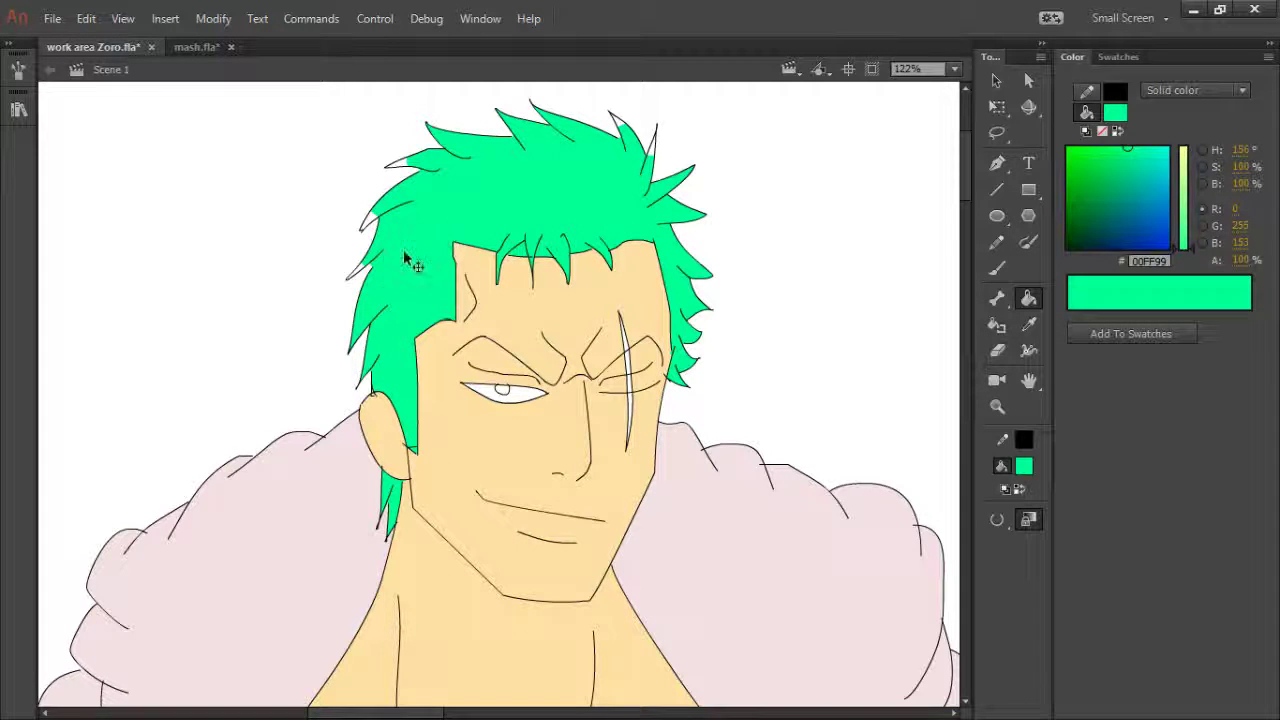
{"action": "left_click", "coordinate": [417, 452], "text": "ctrl"}
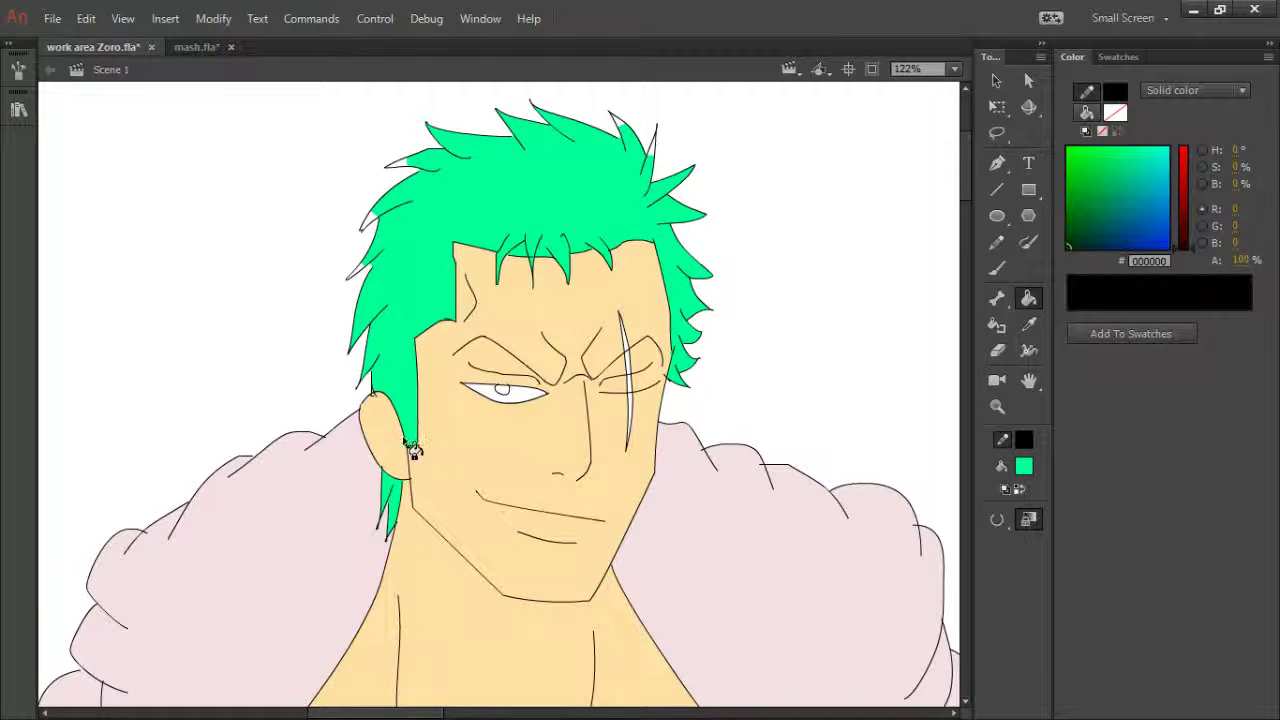
{"action": "left_click", "coordinate": [412, 450]}
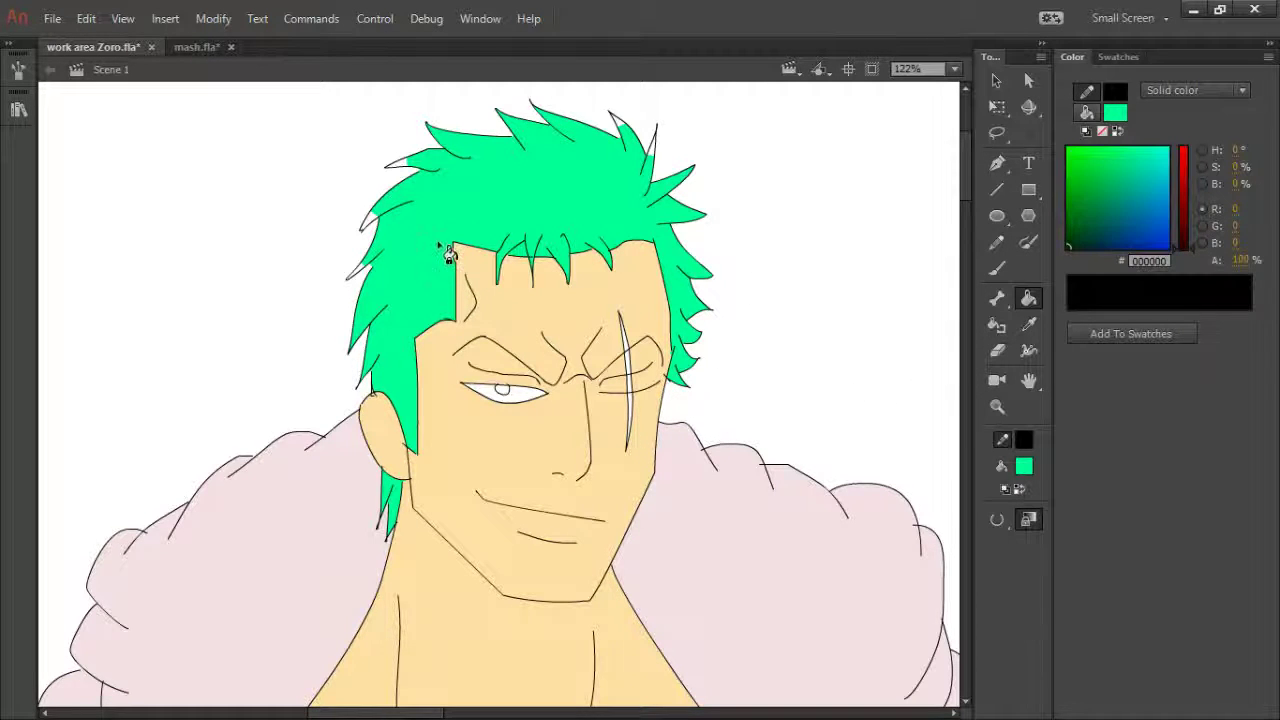
{"action": "key", "text": "i"}
{"action": "left_click", "coordinate": [451, 203]}
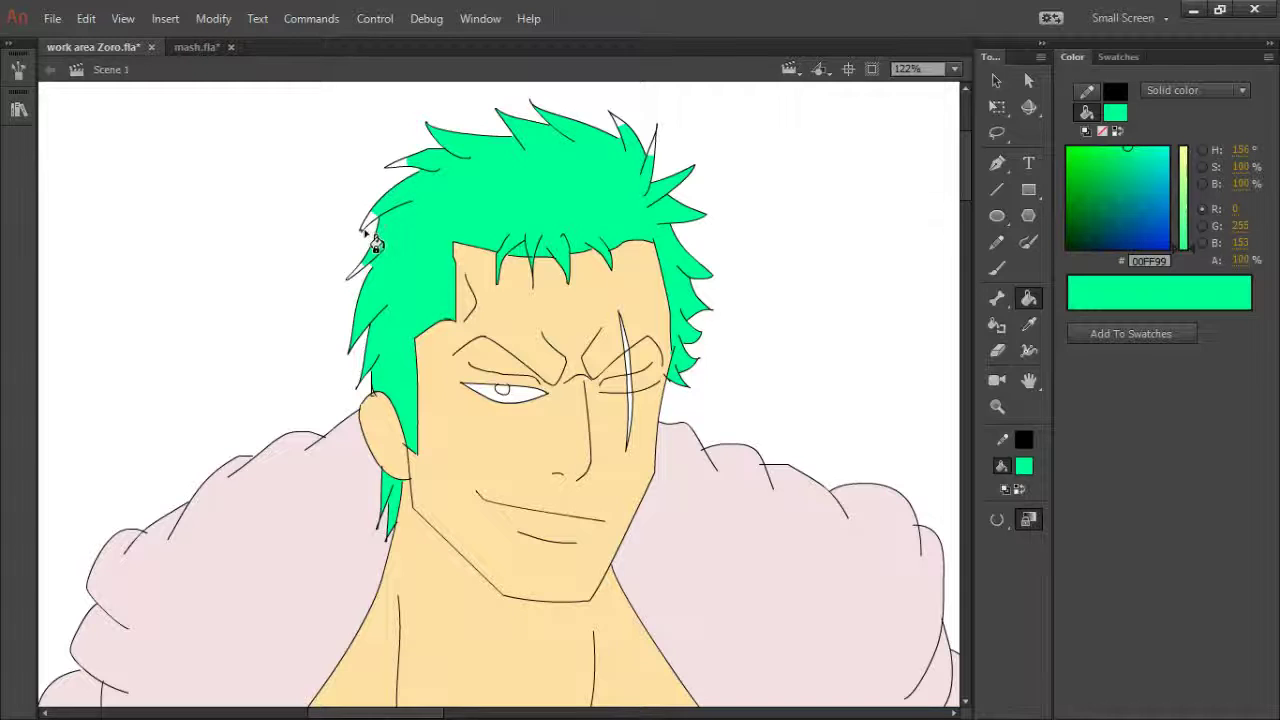
- Fill the three white strand tips along the left-hand side of the hair with the hair green (00FF99)
{"action": "key", "text": "z"}
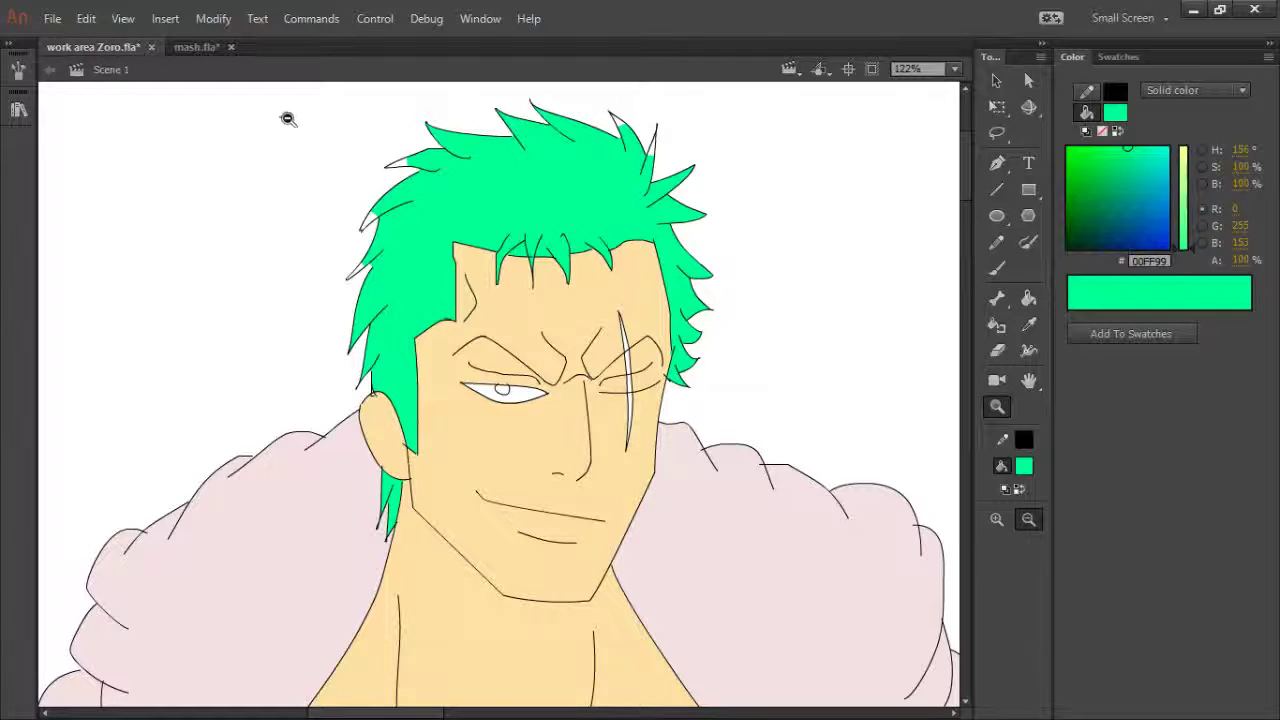
{"action": "left_click_drag", "start_coordinate": [287, 118], "coordinate": [455, 356]}
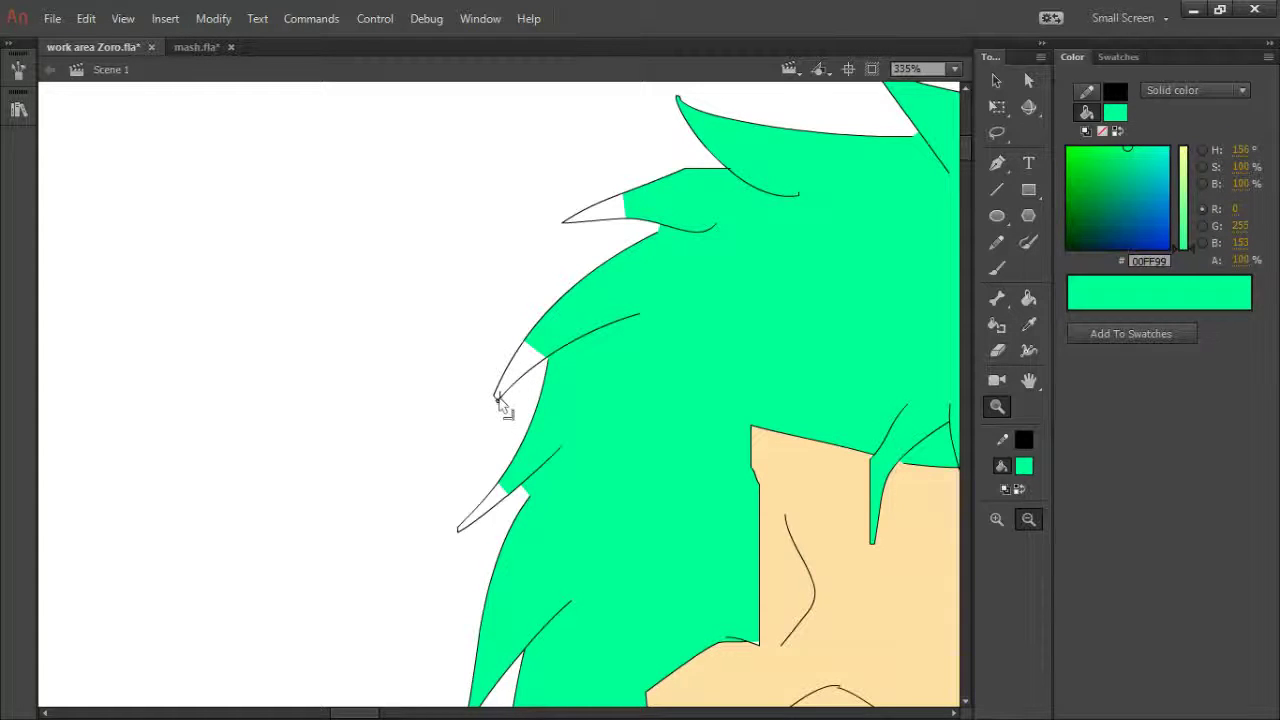
{"action": "key", "text": "k"}
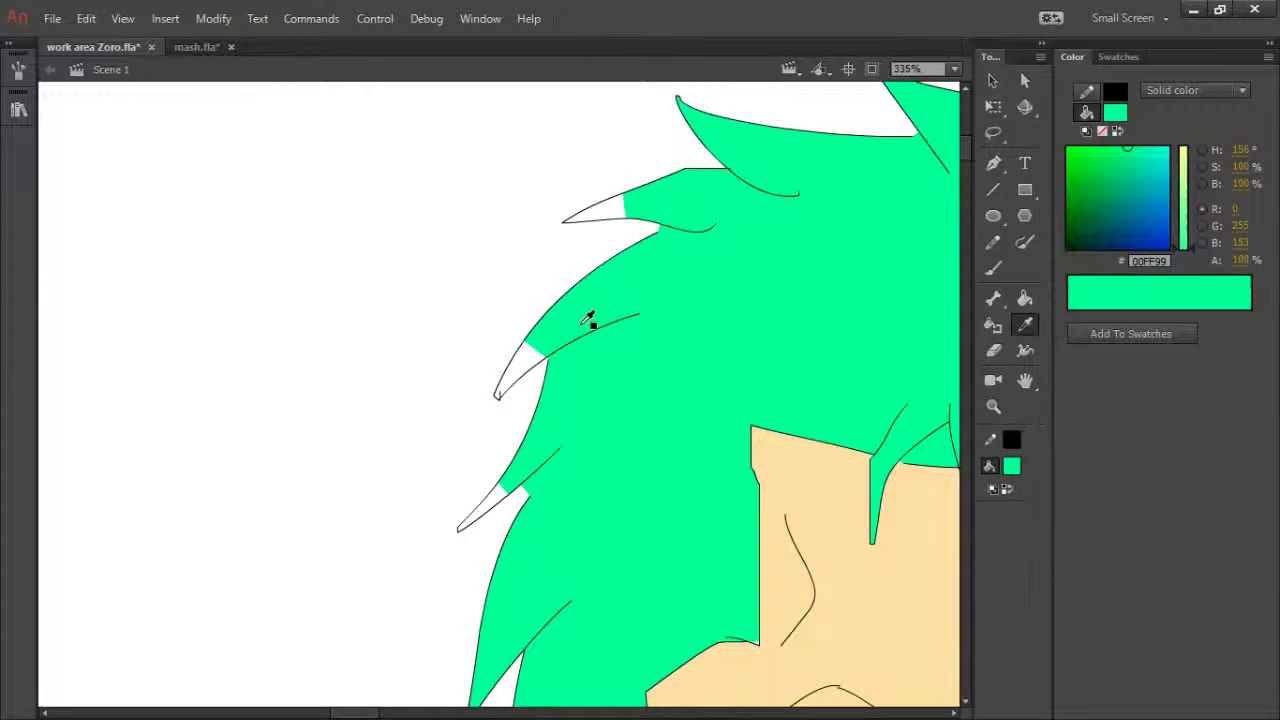
{"action": "left_click", "coordinate": [538, 362]}
{"action": "left_click", "coordinate": [603, 222]}
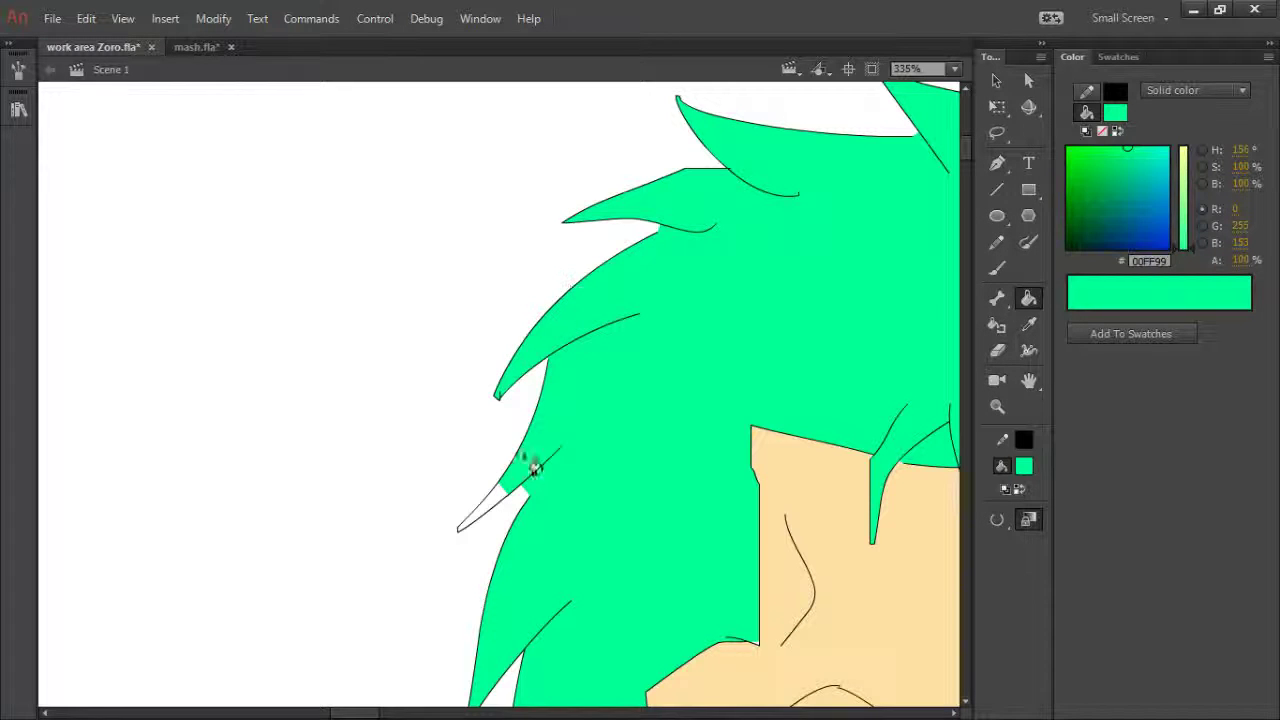
{"action": "left_click", "coordinate": [493, 510]}
{"action": "key", "text": "ctrl+3"}
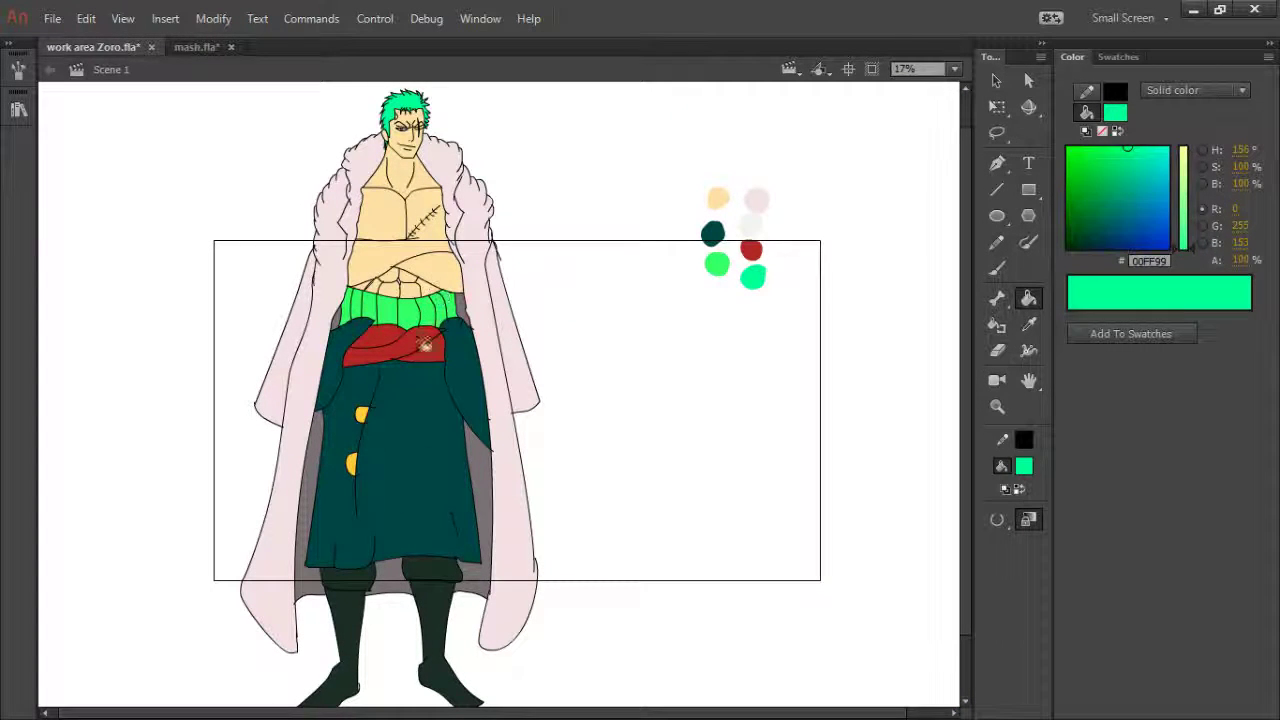
- With the Pencil tool, draw a short curved line across the raised forearm to complete the armband's inner division
{"action": "key", "text": "z"}
{"action": "left_click_drag", "start_coordinate": [271, 146], "coordinate": [309, 186]}
{"action": "key", "text": "y"}
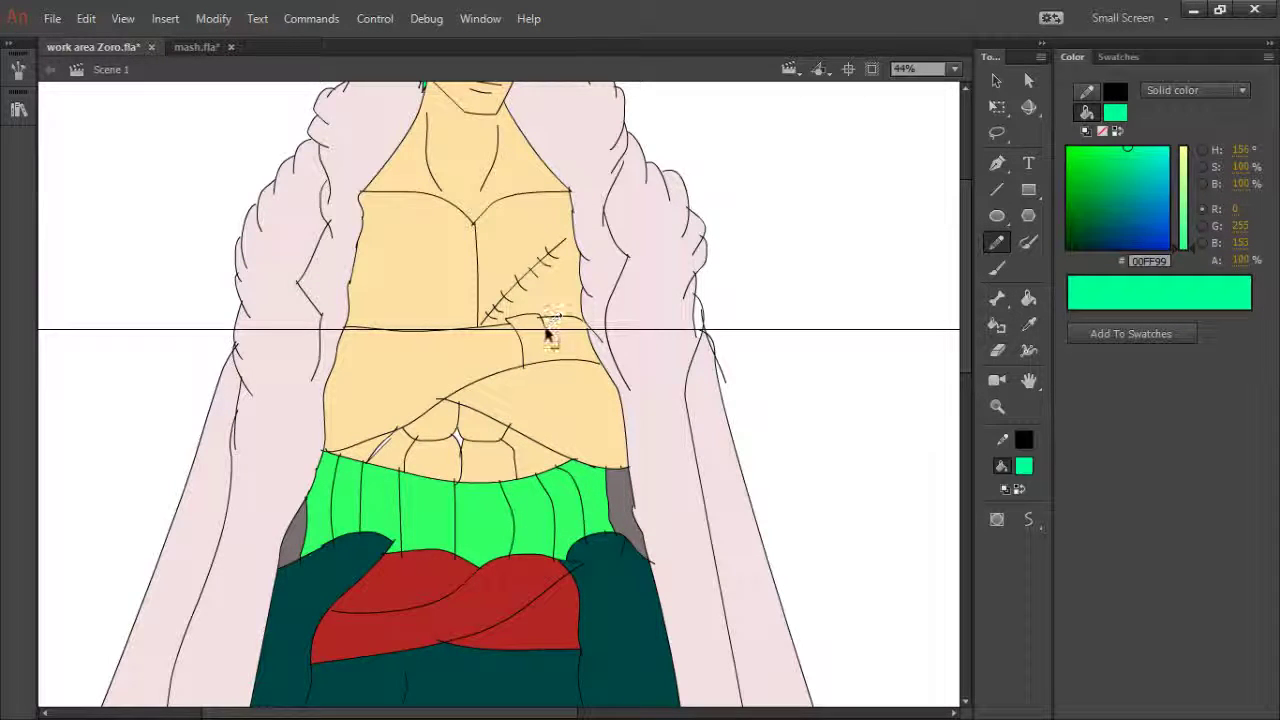
{"action": "mouse_move", "coordinate": [545, 327]}
{"action": "left_mouse_down"}
{"action": "mouse_move", "coordinate": [551, 359]}
{"action": "mouse_move", "coordinate": [551, 345]}
{"action": "left_mouse_up"}
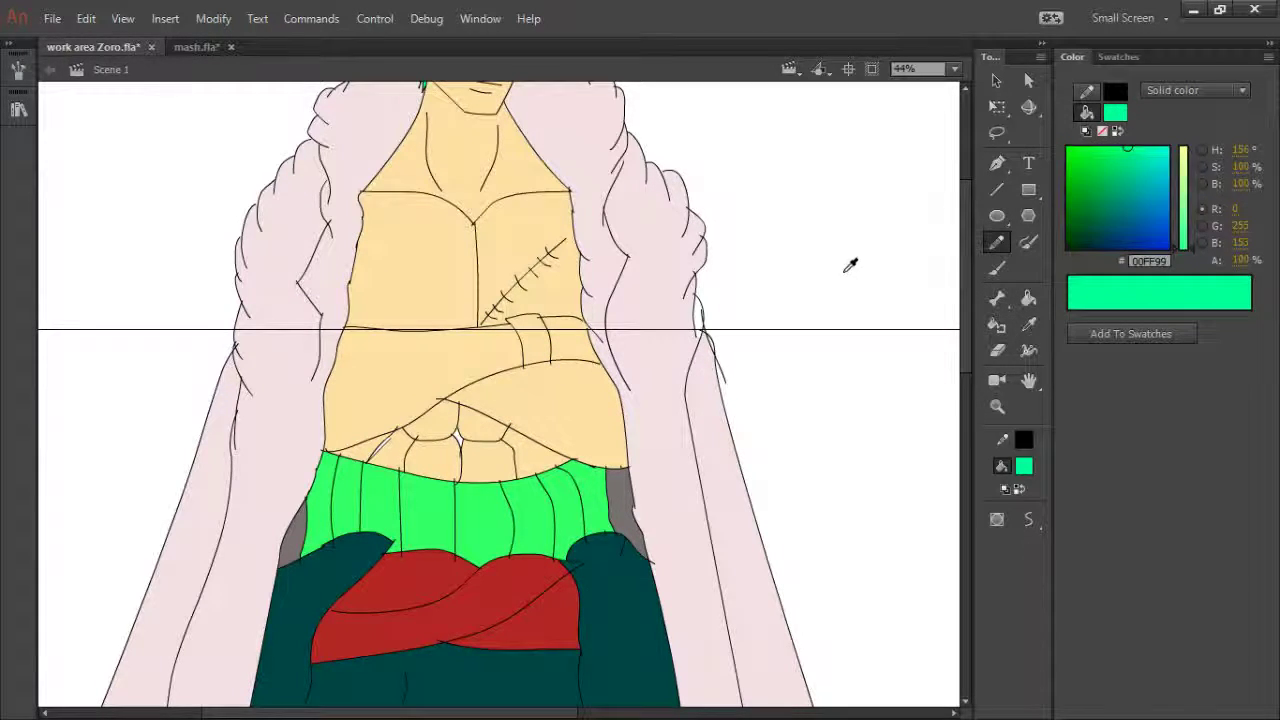
- Pick a brown fill, darken it to 523700, and fill both sections of the armband on the crossed arms
{"action": "left_click", "coordinate": [898, 255]}
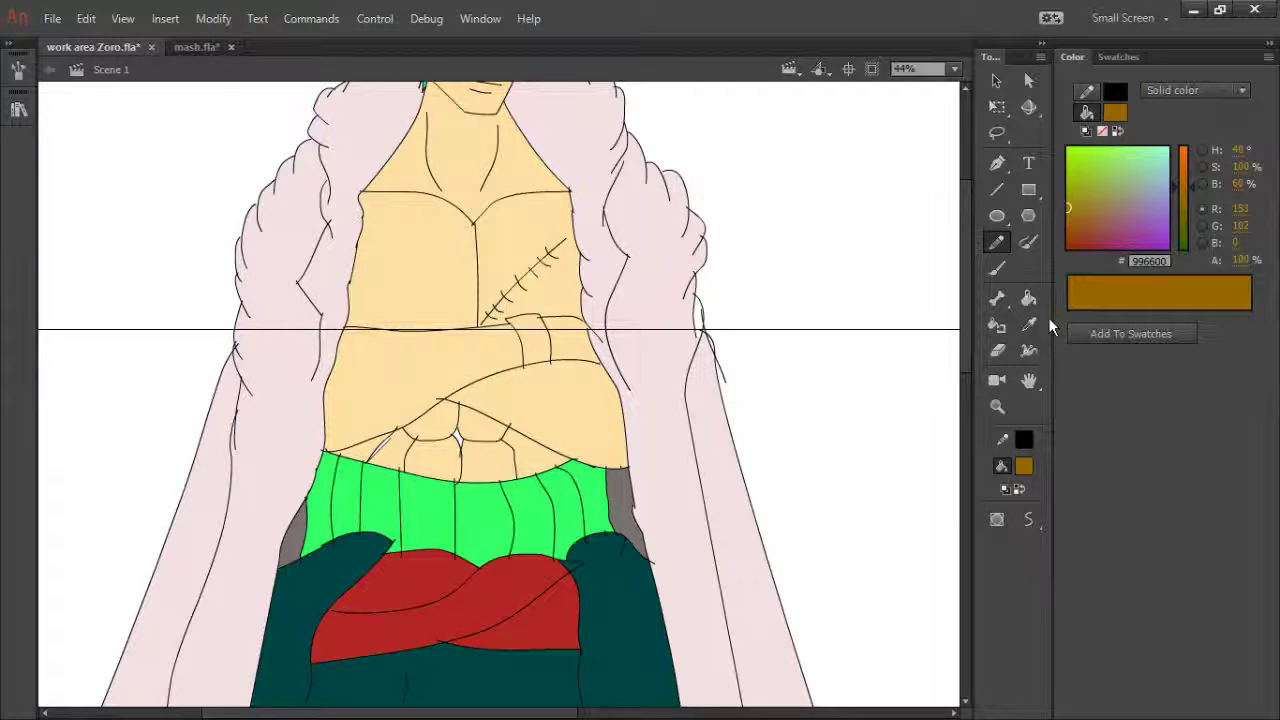
{"action": "left_click_drag", "start_coordinate": [1239, 184], "coordinate": [1211, 184]}
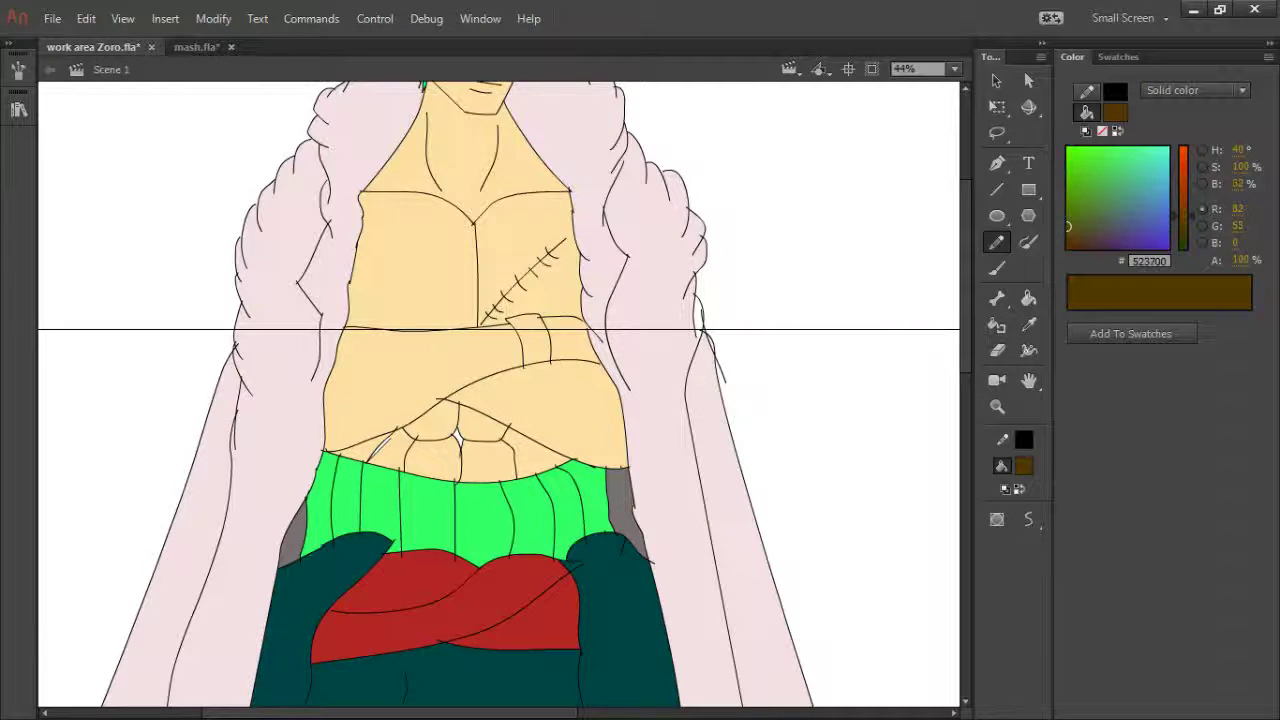
{"action": "key", "text": "k"}
{"action": "left_click", "coordinate": [535, 345]}
{"action": "left_click", "coordinate": [571, 351]}
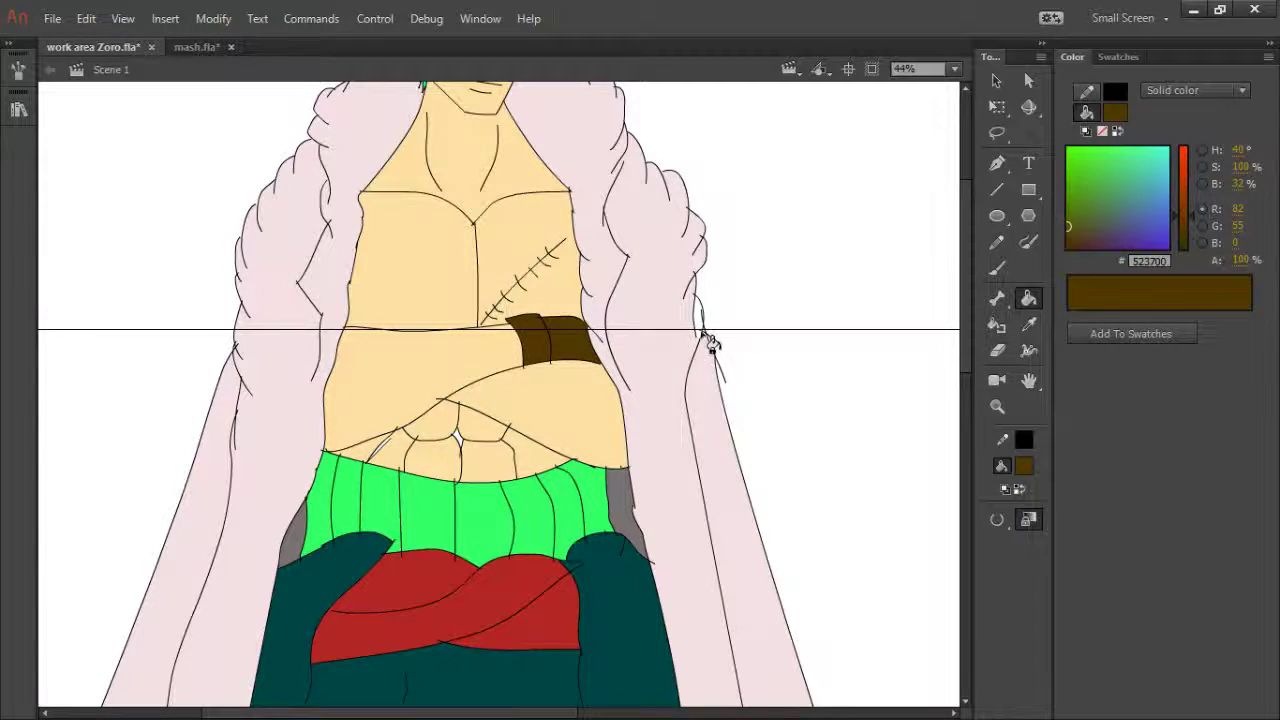
- Sample the coat's pale pink (F4E1E4) and delete the stray line ends where the right-hand sleeve meets the fur trim
{"action": "key", "text": "i"}
{"action": "left_click", "coordinate": [678, 349]}
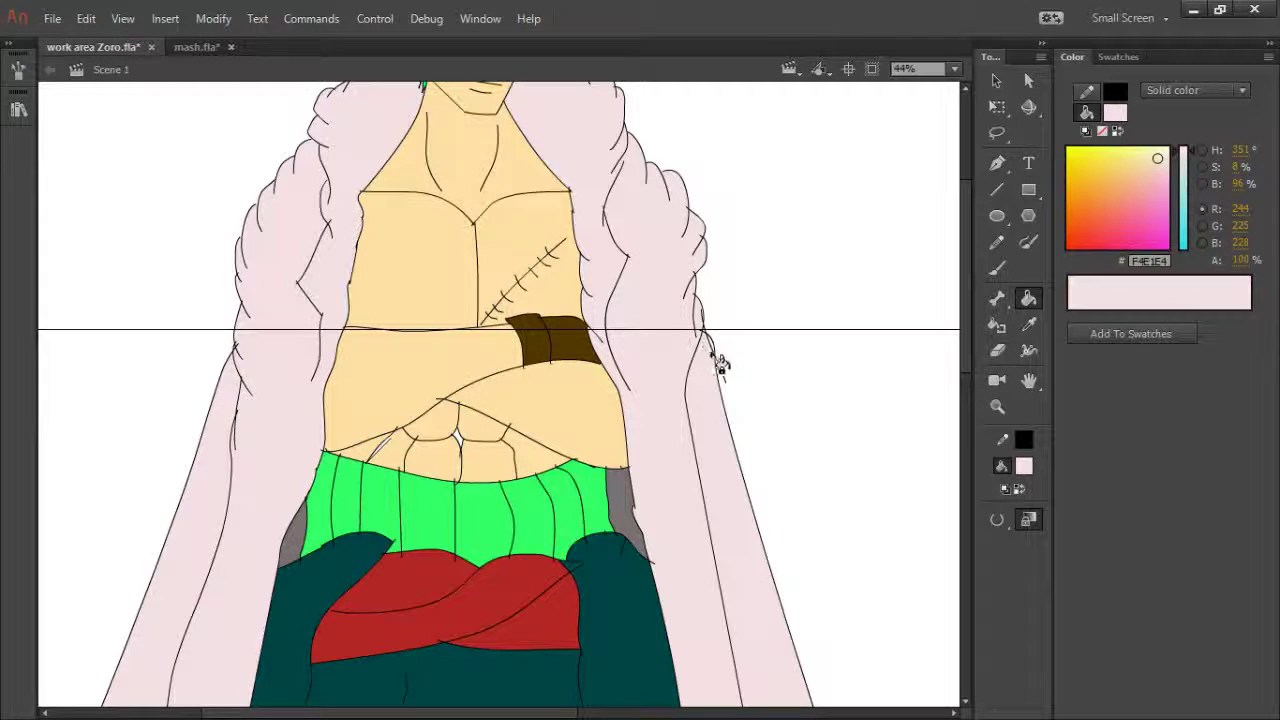
{"action": "left_click", "coordinate": [724, 372], "text": "ctrl"}
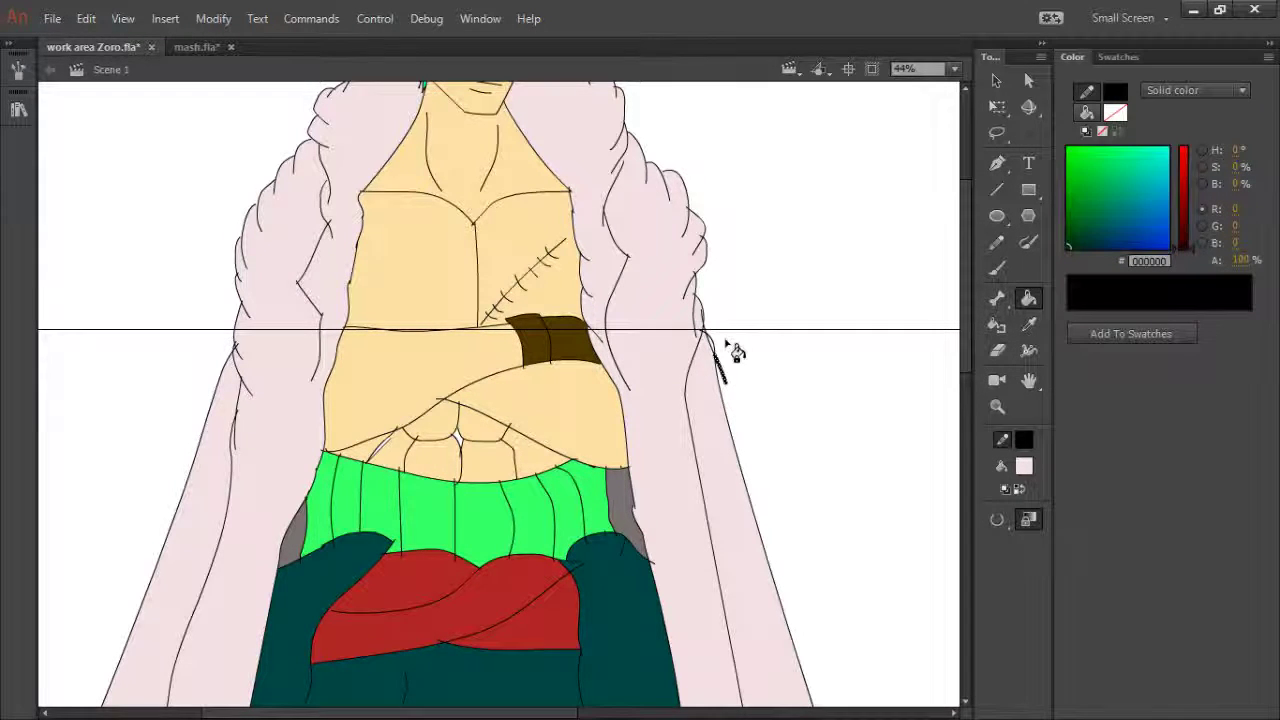
{"action": "key", "text": "Delete"}
{"action": "left_click", "coordinate": [711, 350], "text": "ctrl"}
{"action": "key", "text": "Delete"}
- Select the short inward line ends along the outer edge of the right-hand fur trim and delete them together
{"action": "left_click", "coordinate": [704, 330], "text": "ctrl"}
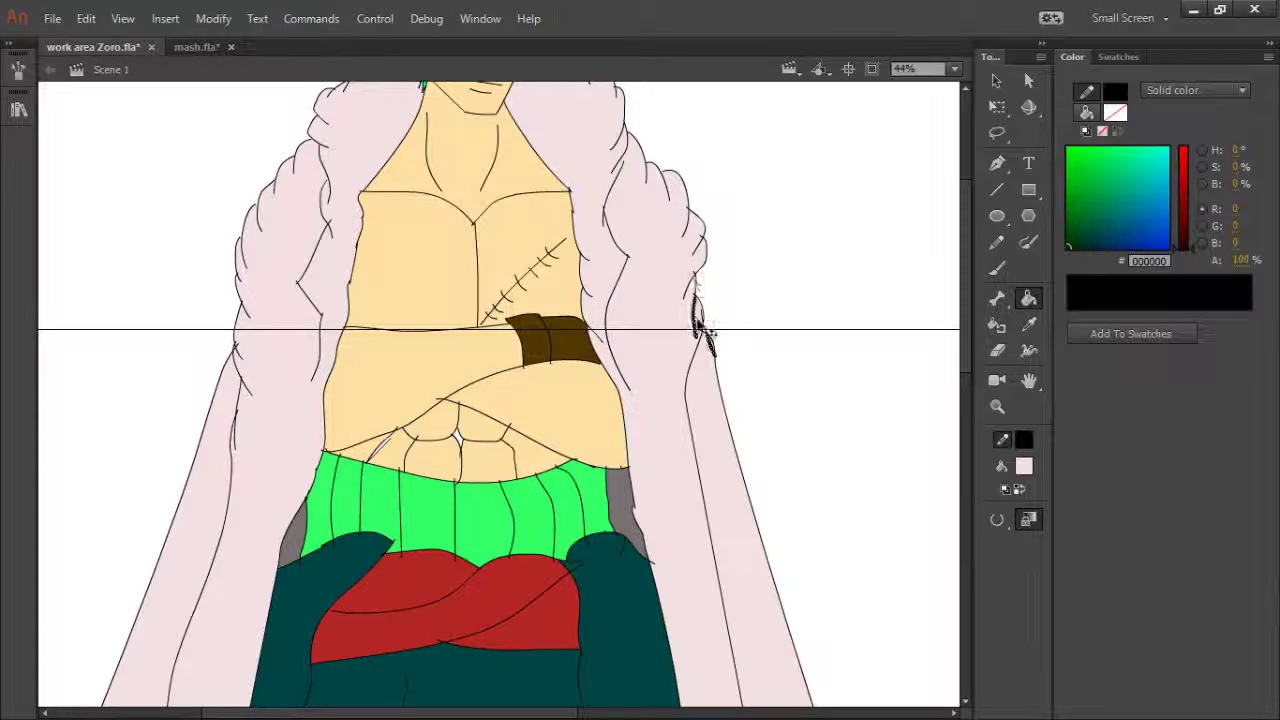
{"action": "left_click", "coordinate": [691, 286], "text": "ctrl+shift"}
{"action": "left_click", "coordinate": [697, 249], "text": "ctrl+shift"}
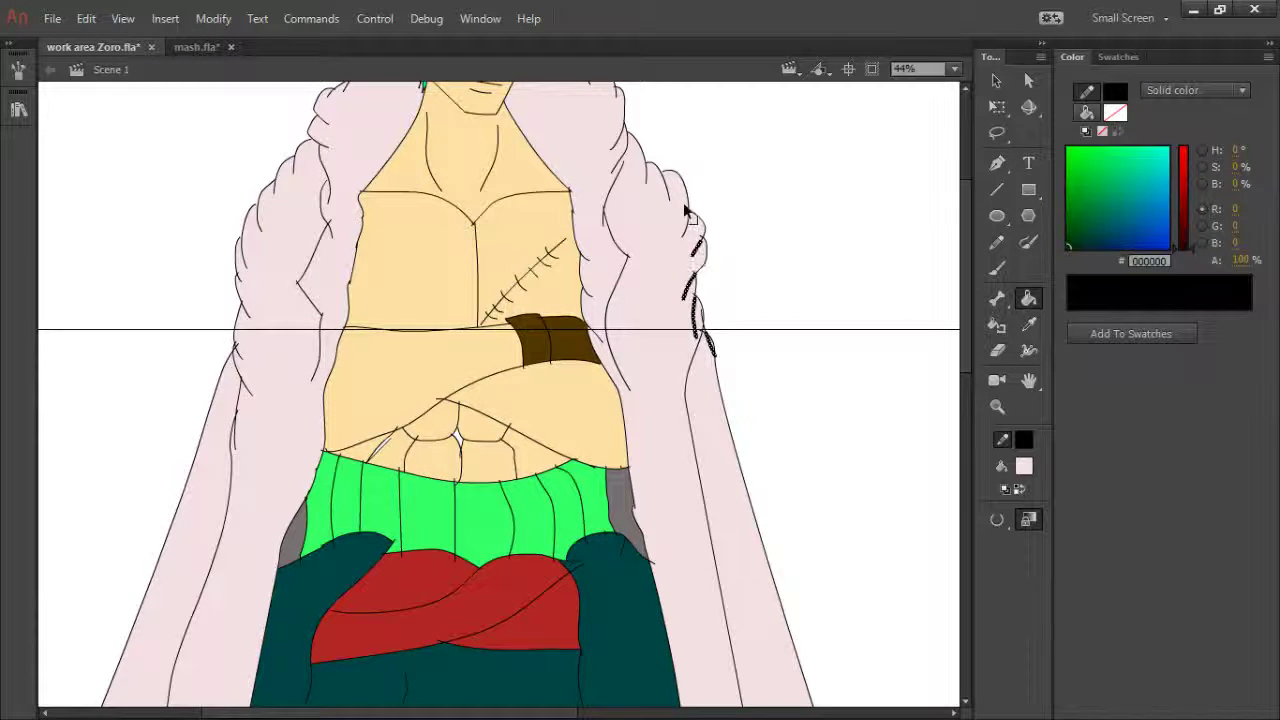
{"action": "left_click", "coordinate": [686, 212], "text": "ctrl+shift"}
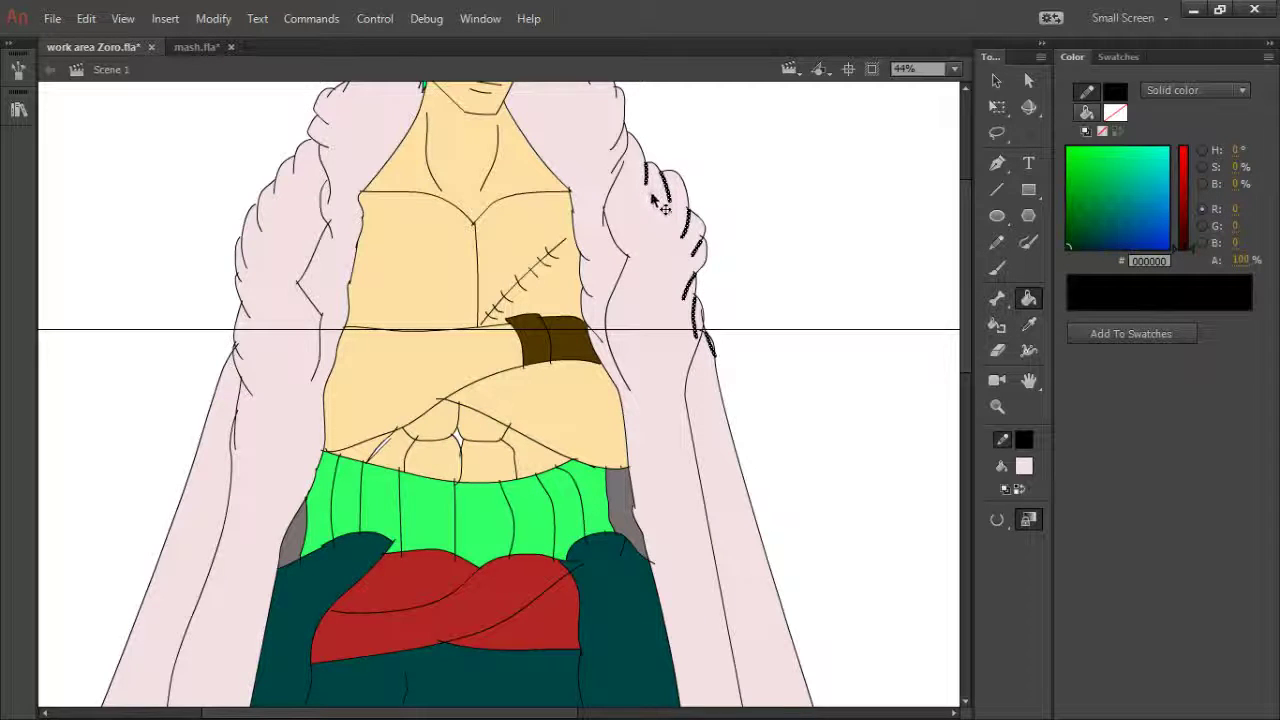
{"action": "key", "text": "Delete"}
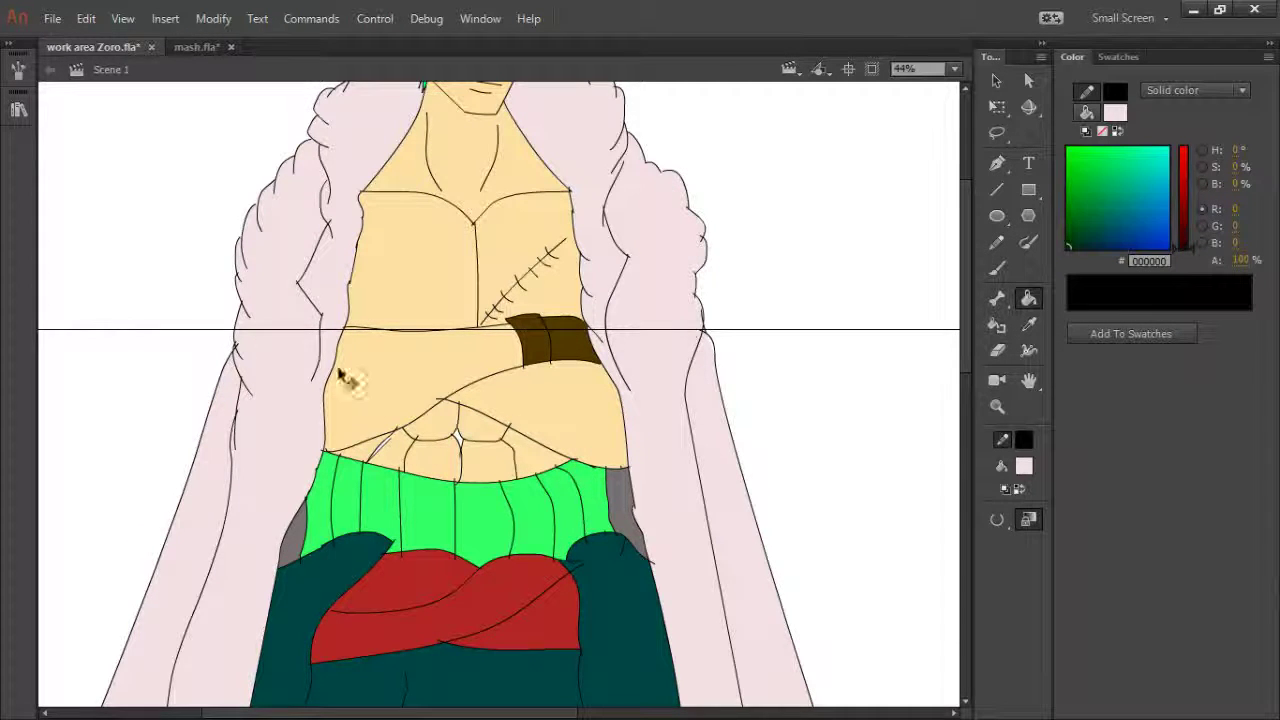
- Select the short inward line ends along the outer edge of the left-hand fur trim and delete them together
{"action": "left_click", "coordinate": [250, 391], "text": "ctrl+shift"}
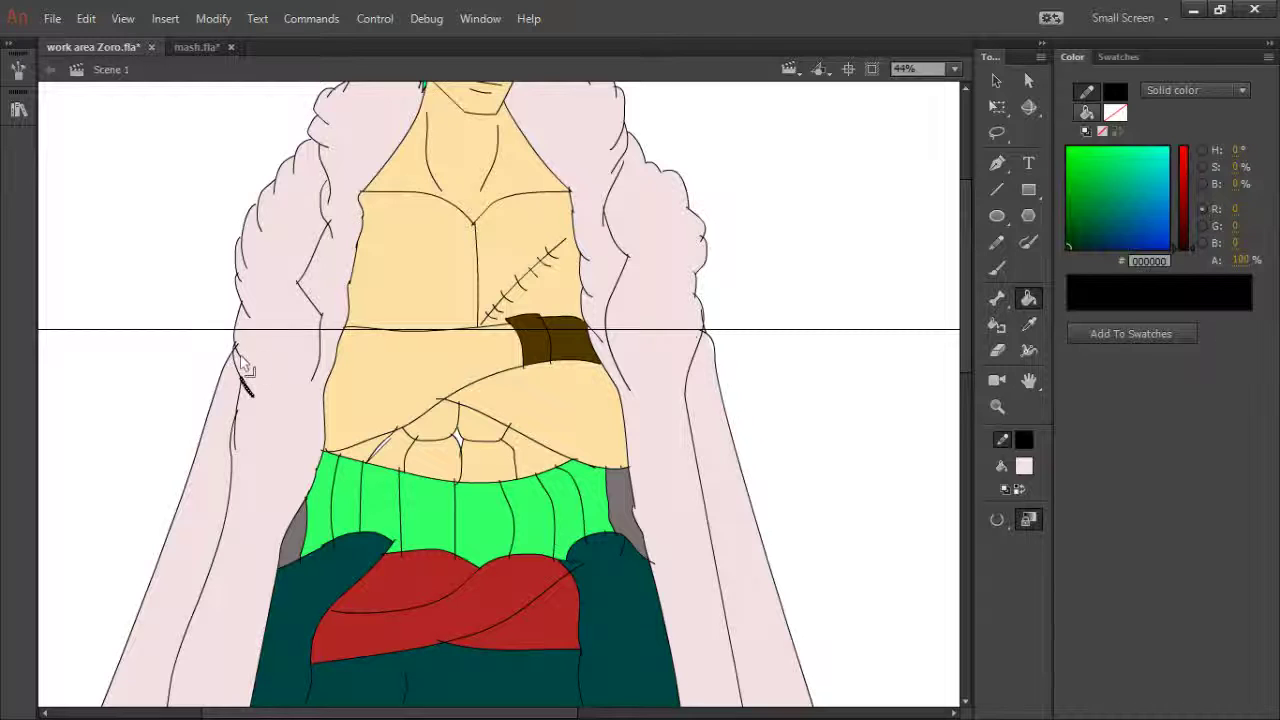
{"action": "left_click", "coordinate": [239, 354], "text": "ctrl+shift"}
{"action": "left_click", "coordinate": [247, 312], "text": "ctrl+shift"}
{"action": "left_click", "coordinate": [248, 282], "text": "shift"}
{"action": "left_click", "coordinate": [252, 256], "text": "shift"}
{"action": "left_click", "coordinate": [258, 215], "text": "shift"}
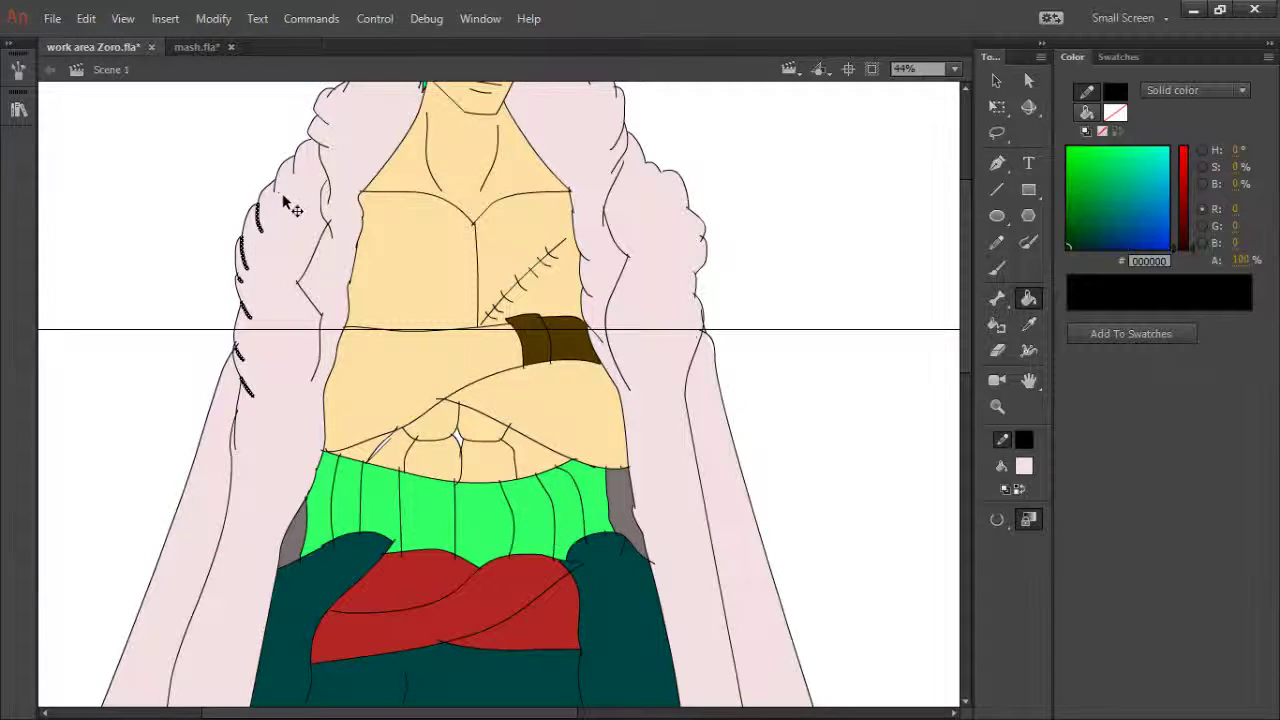
{"action": "left_click", "coordinate": [274, 186], "text": "shift"}
{"action": "left_click", "coordinate": [302, 170], "text": "shift"}
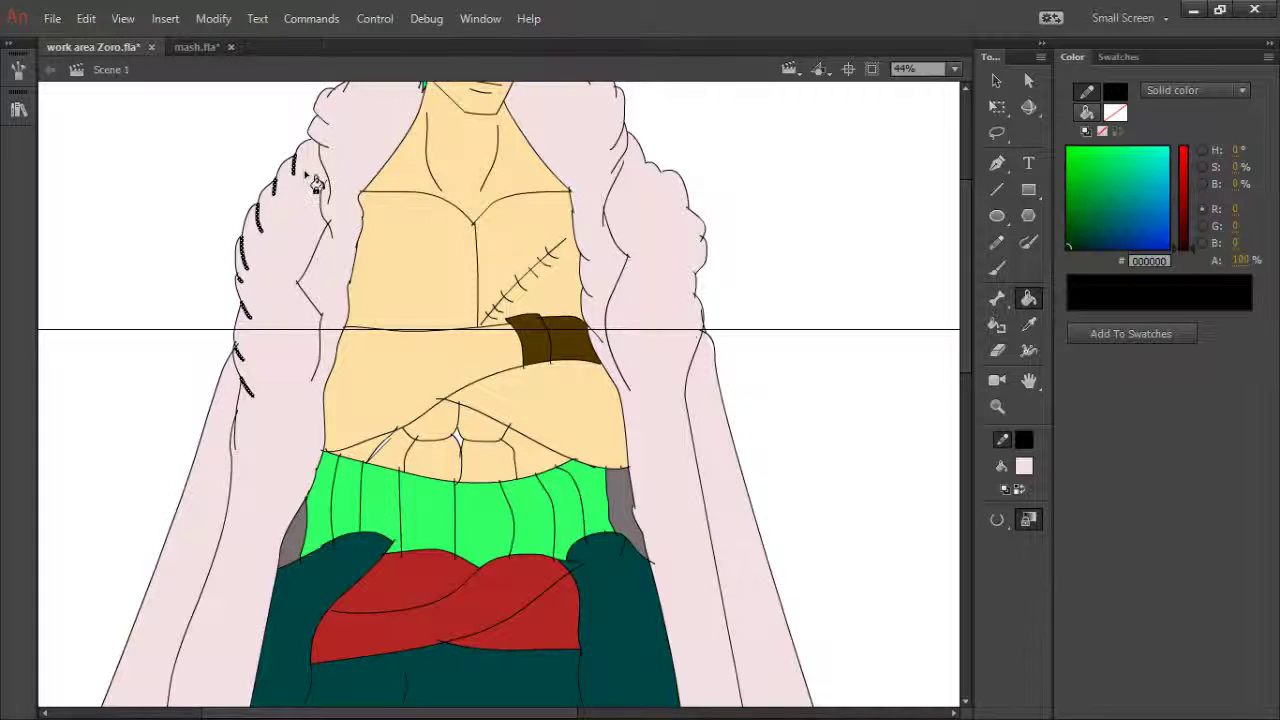
{"action": "key", "text": "Delete"}
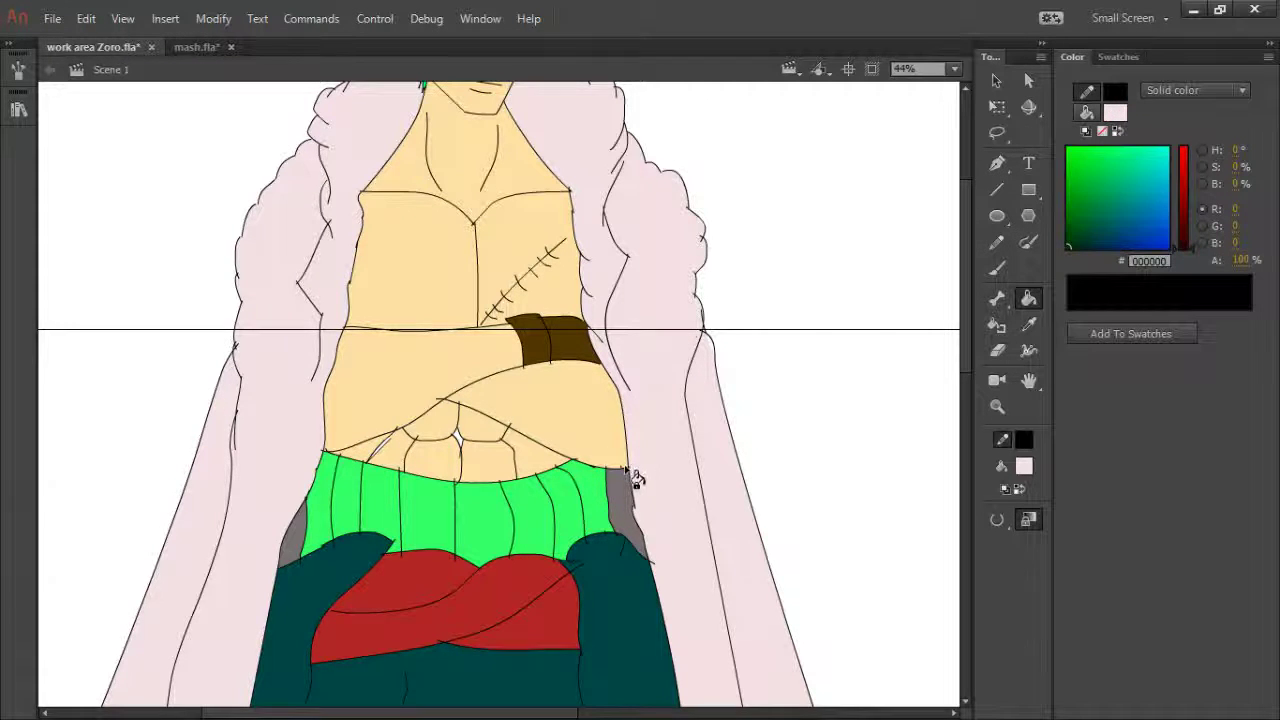
- Draw a short curve above the crossed arm beside the left-hand coat edge and fill the enclosed corner with the armband brown (523700)
{"action": "key", "text": "ctrl+3"}
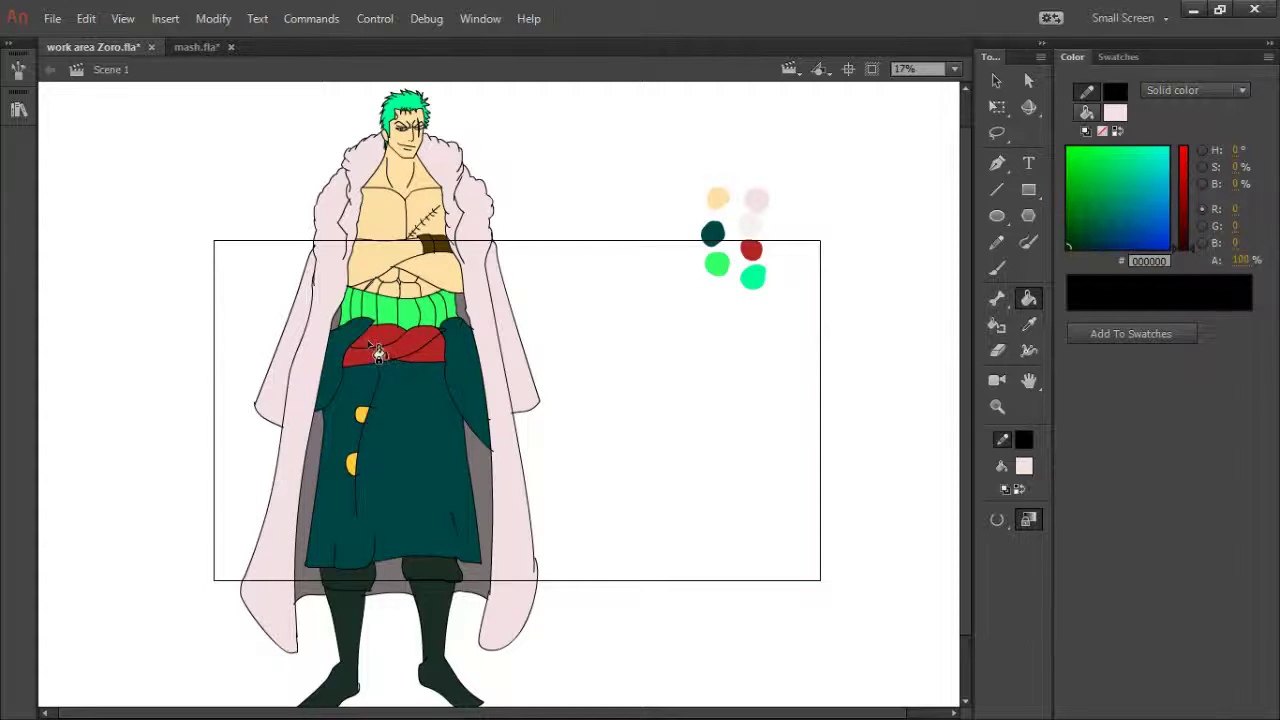
{"action": "key", "text": "z"}
{"action": "left_click_drag", "start_coordinate": [273, 129], "coordinate": [504, 343]}
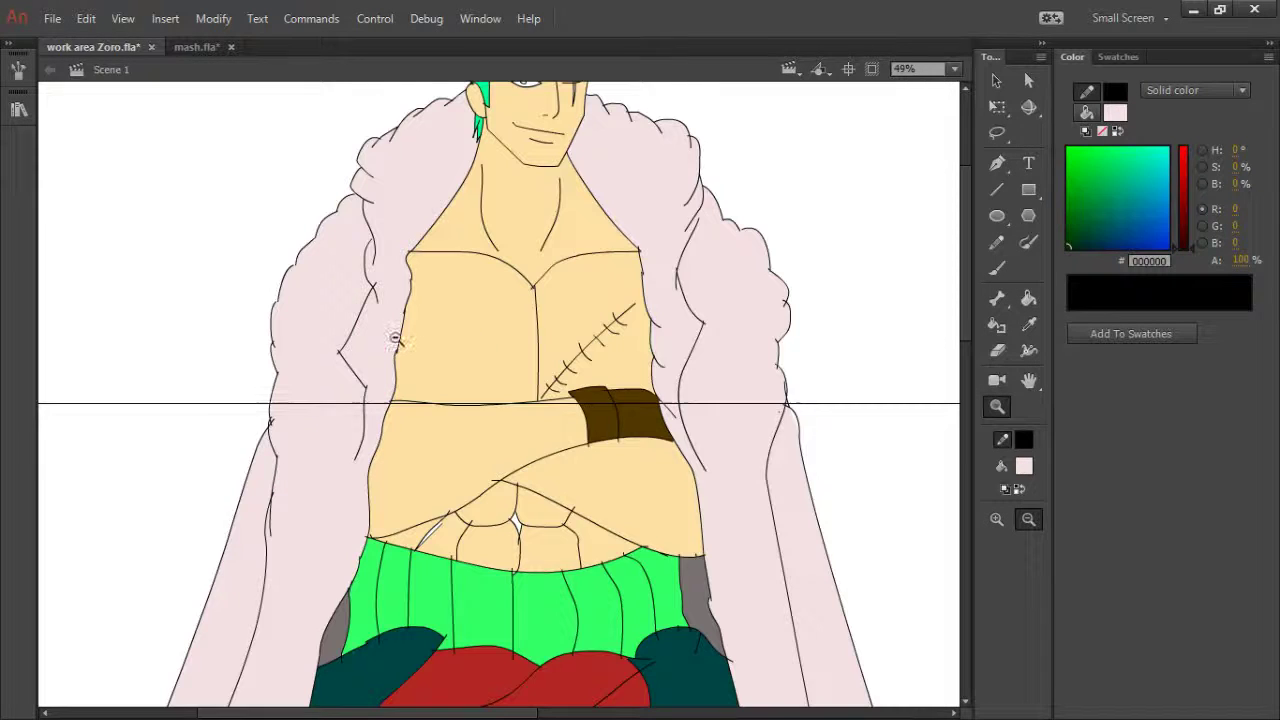
{"action": "key", "text": "y"}
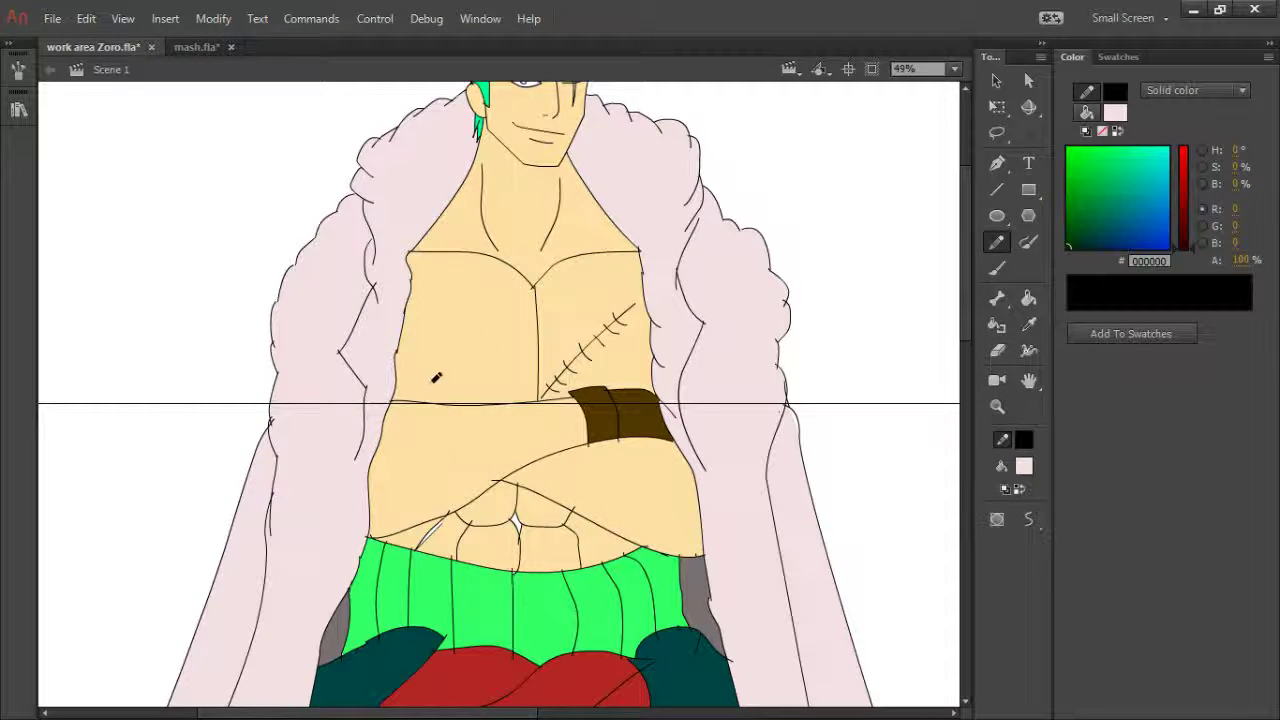
{"action": "left_click_drag", "start_coordinate": [396, 363], "coordinate": [440, 406]}
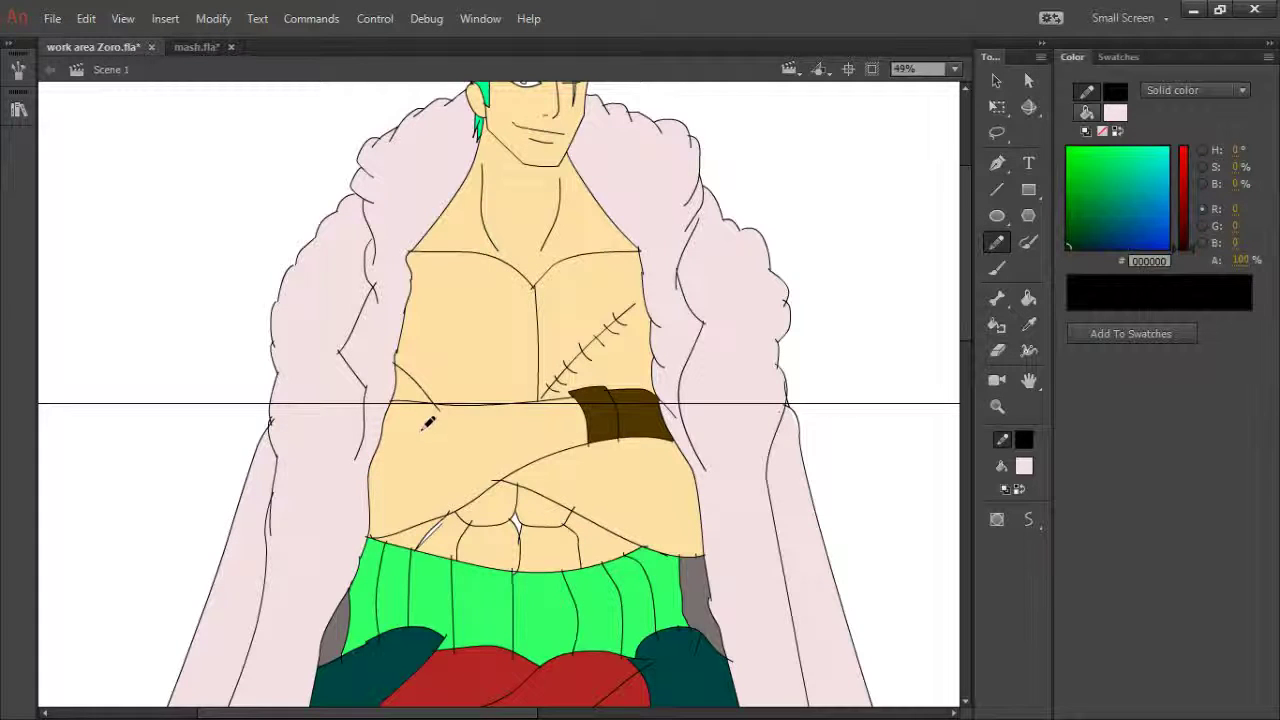
{"action": "key", "text": "i"}
{"action": "left_click", "coordinate": [655, 410]}
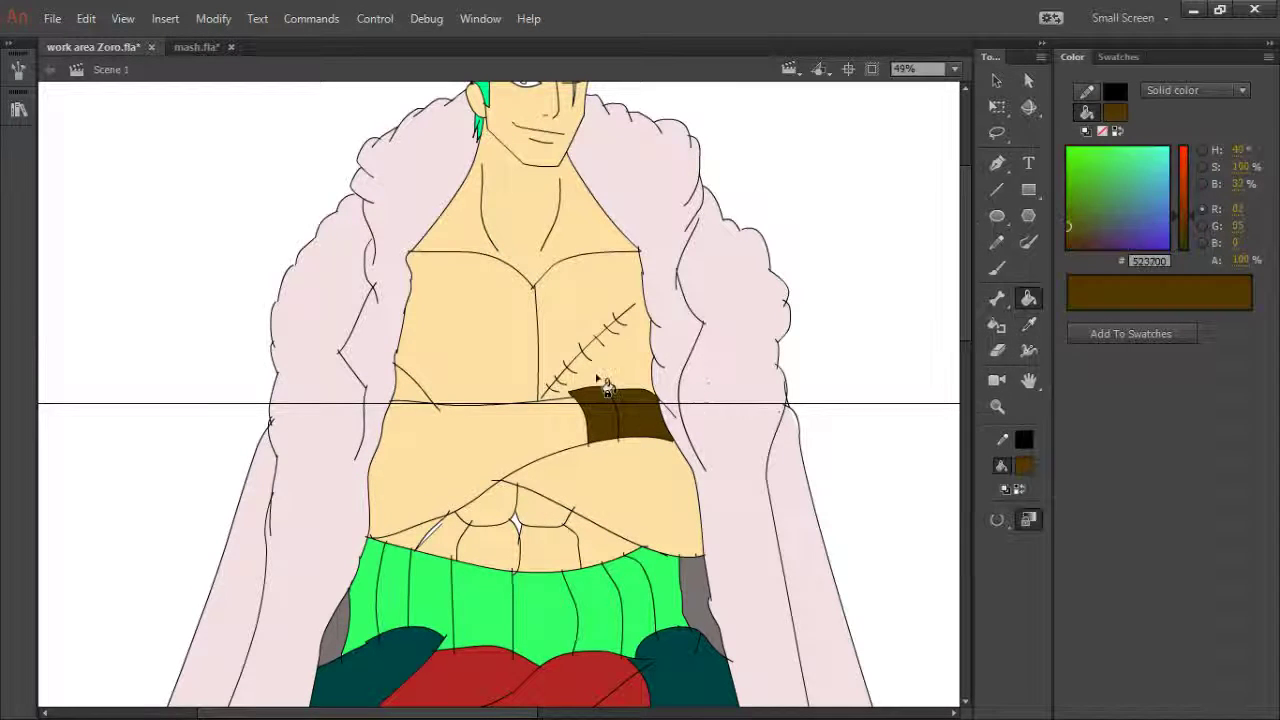
{"action": "left_click", "coordinate": [414, 400]}
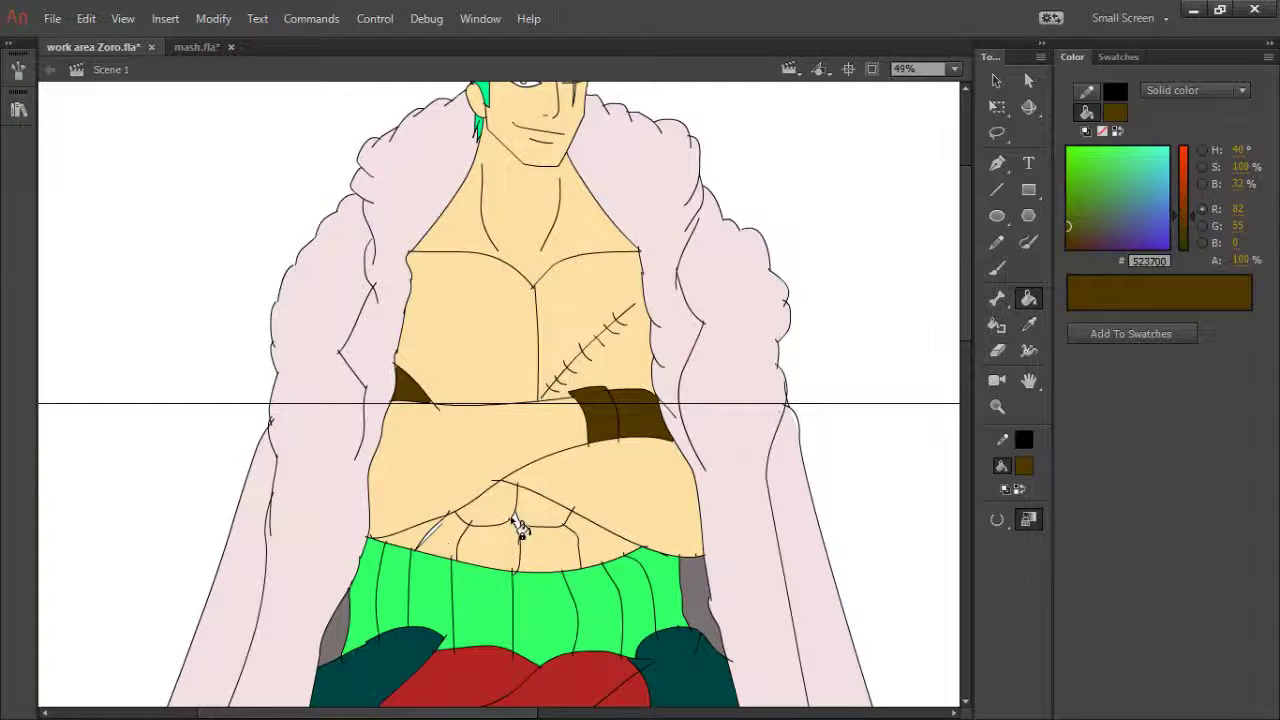
- Sample the skin color (FFE0A4) and fill the white slivers between the abdominal muscle lines
{"action": "key", "text": "i"}
{"action": "left_click", "coordinate": [528, 530]}
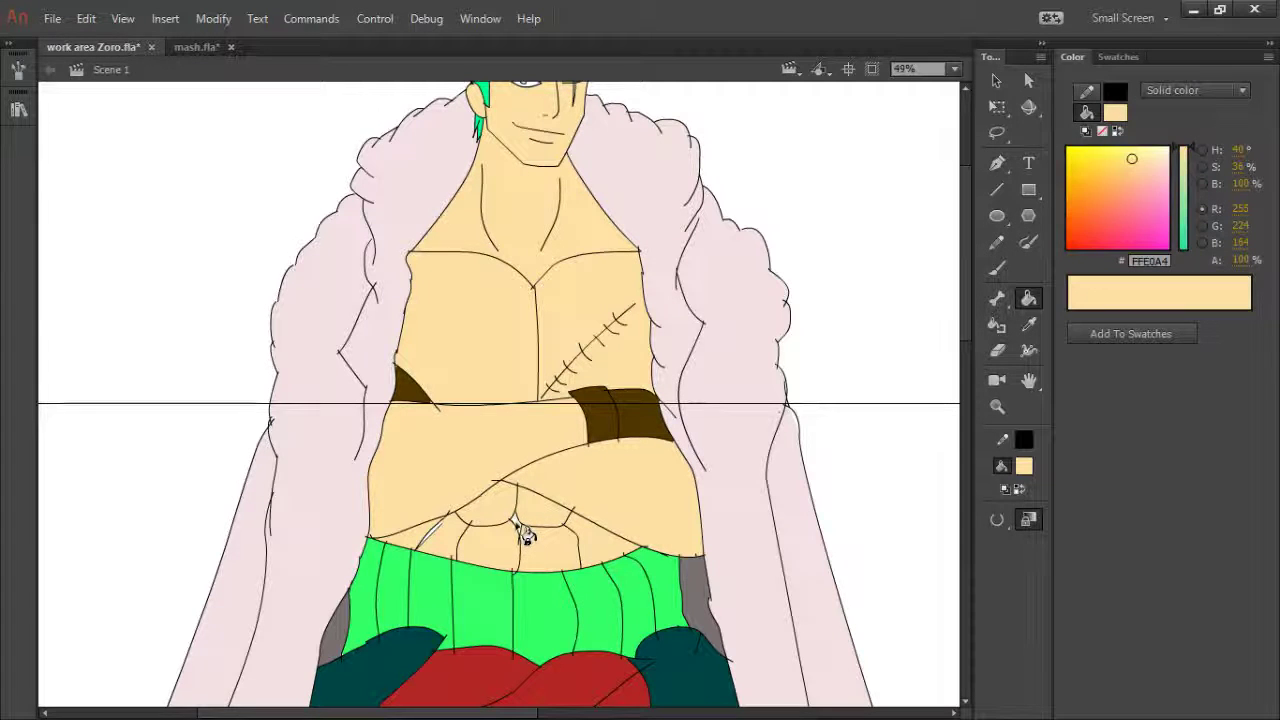
{"action": "left_click", "coordinate": [432, 532]}
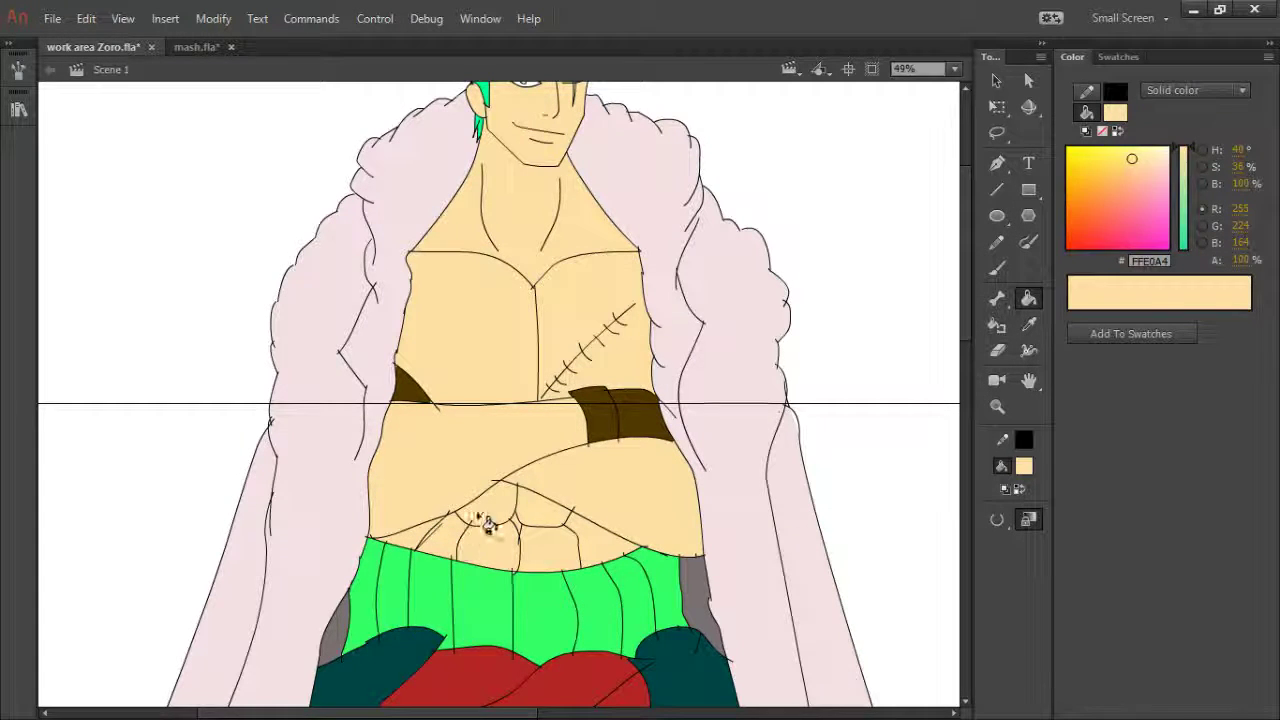
- Darken the skin color to C0A97B and fill the scar running over the closed eye
{"action": "key", "text": "space"}
{"action": "left_click_drag", "start_coordinate": [586, 300], "coordinate": [570, 349]}
{"action": "key", "text": "z"}
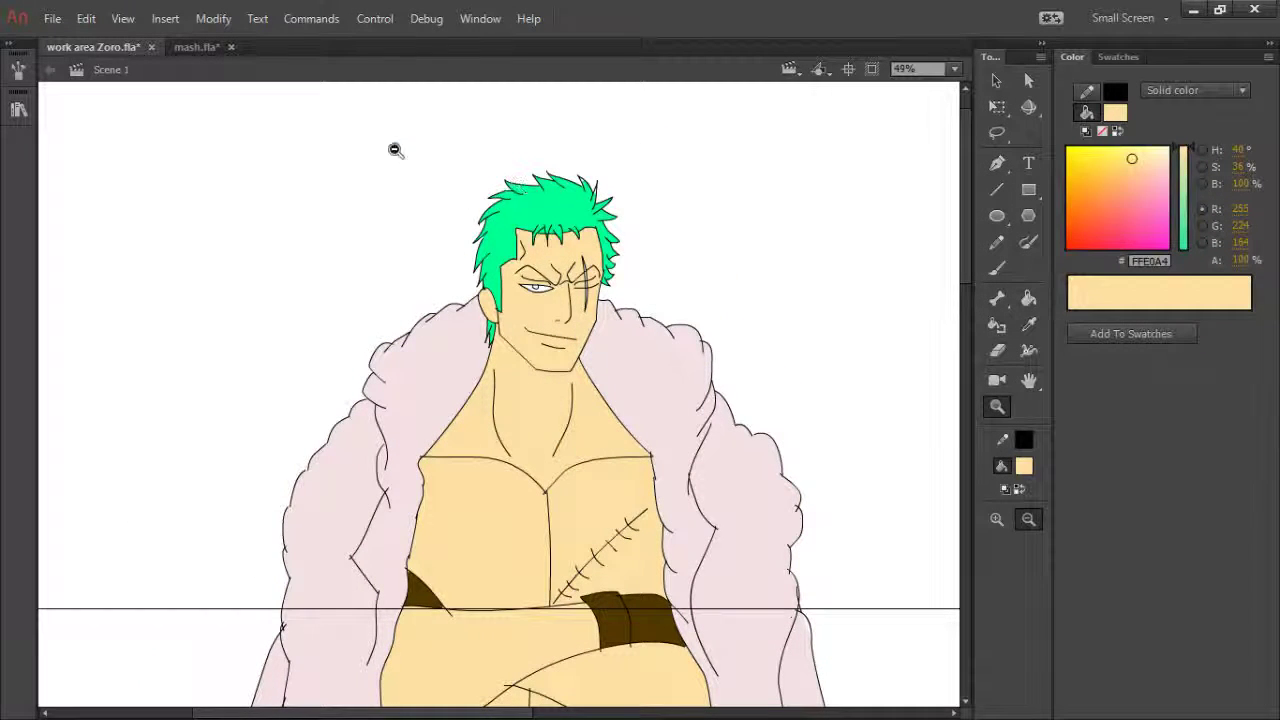
{"action": "left_click_drag", "start_coordinate": [395, 150], "coordinate": [665, 428]}
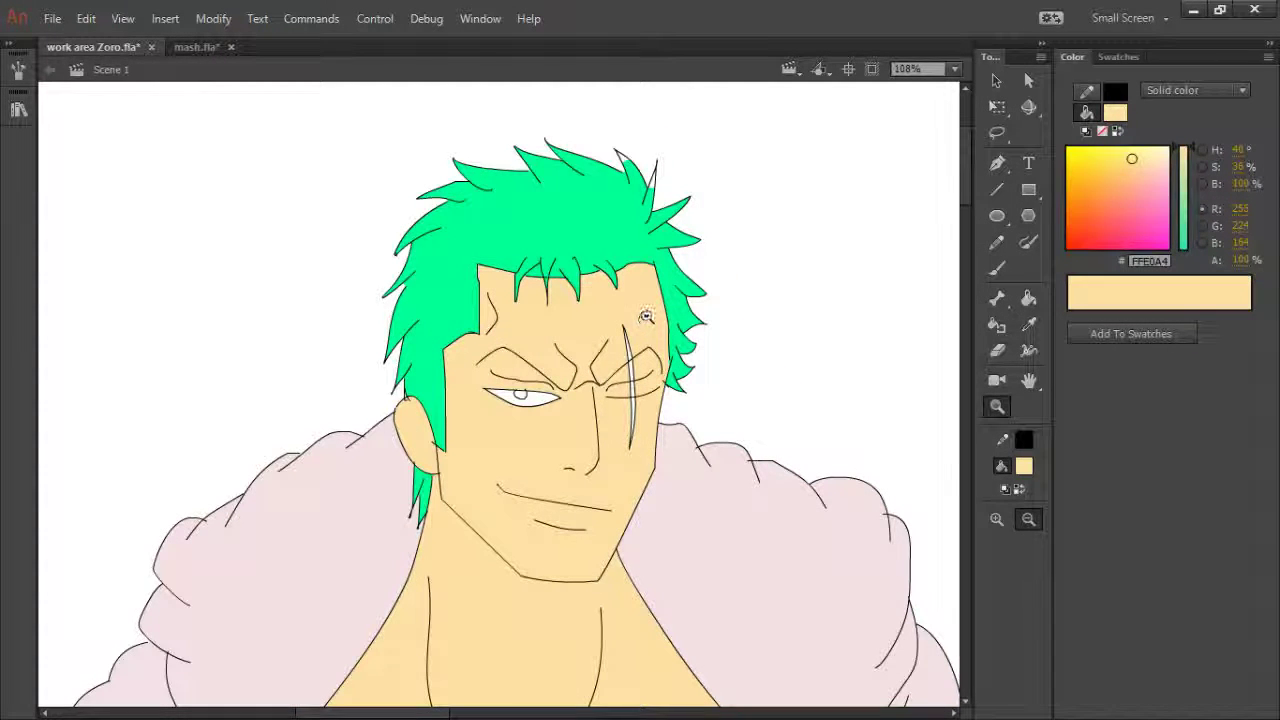
{"action": "key", "text": "k"}
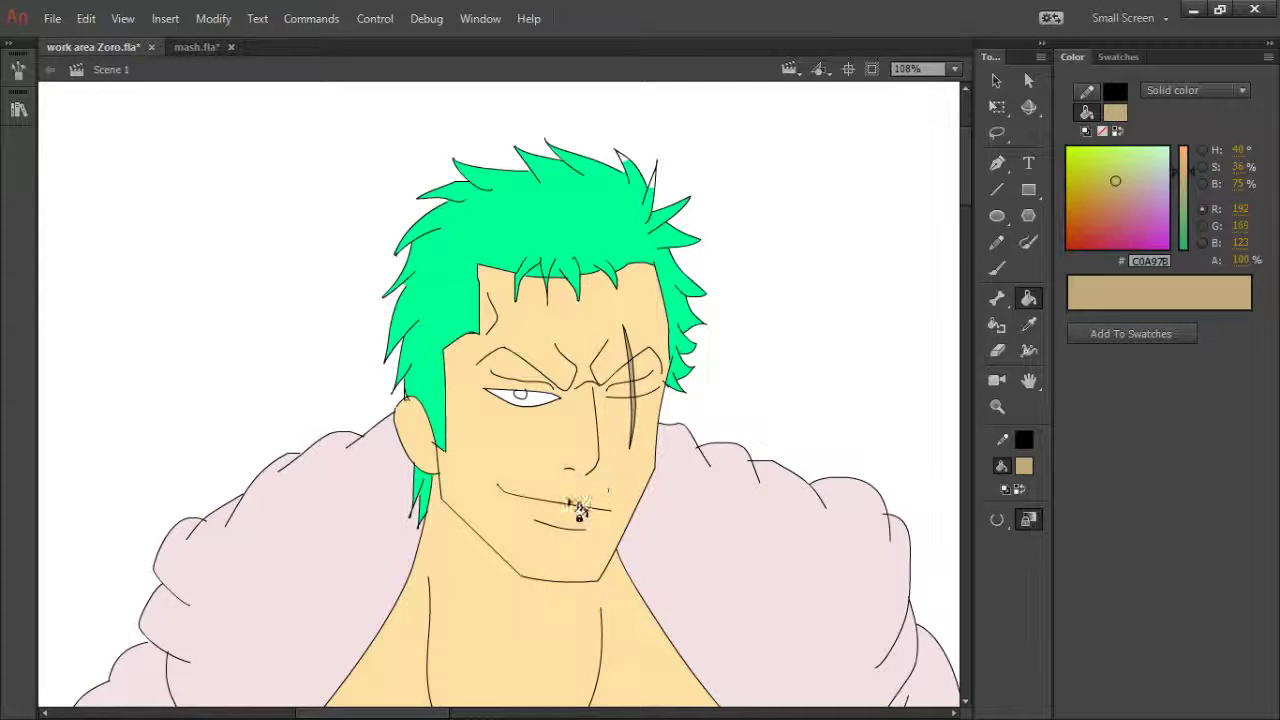
- Fill the open eye's iris with black (000000) and set the fill color to white (FFFFFF)
{"action": "left_click", "coordinate": [846, 176]}
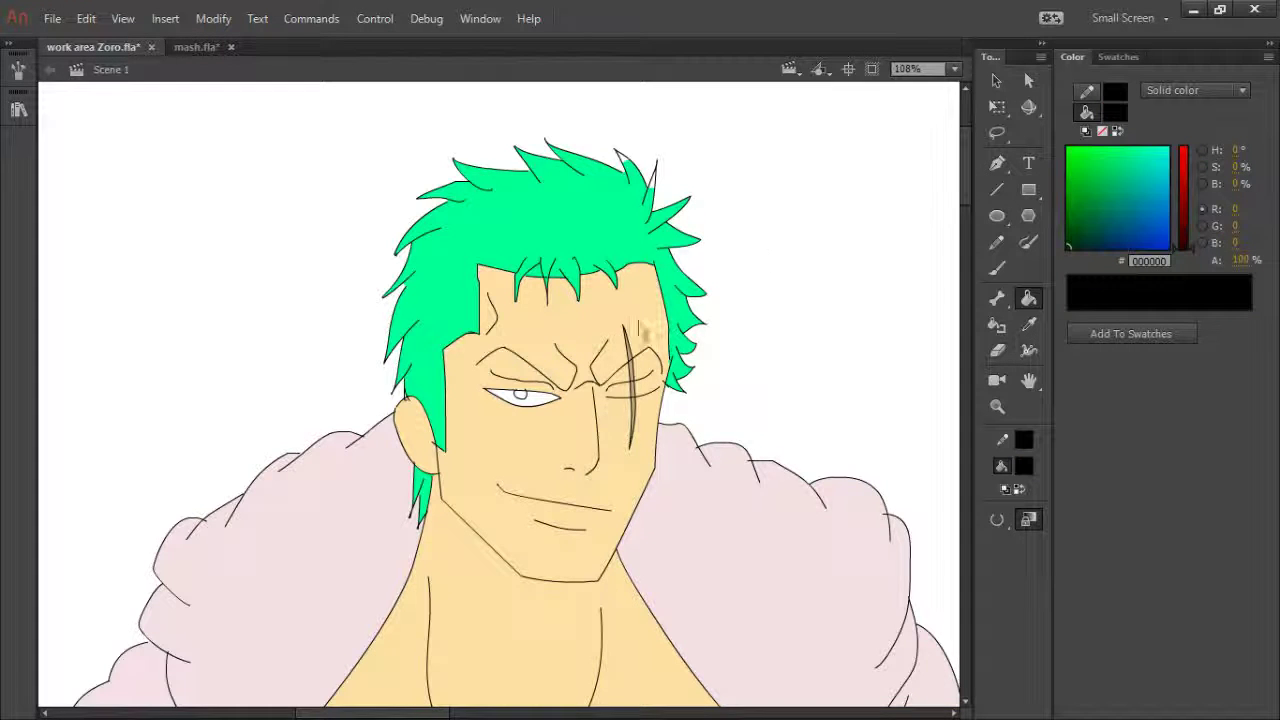
{"action": "left_click", "coordinate": [522, 397]}
{"action": "left_click", "coordinate": [841, 238]}
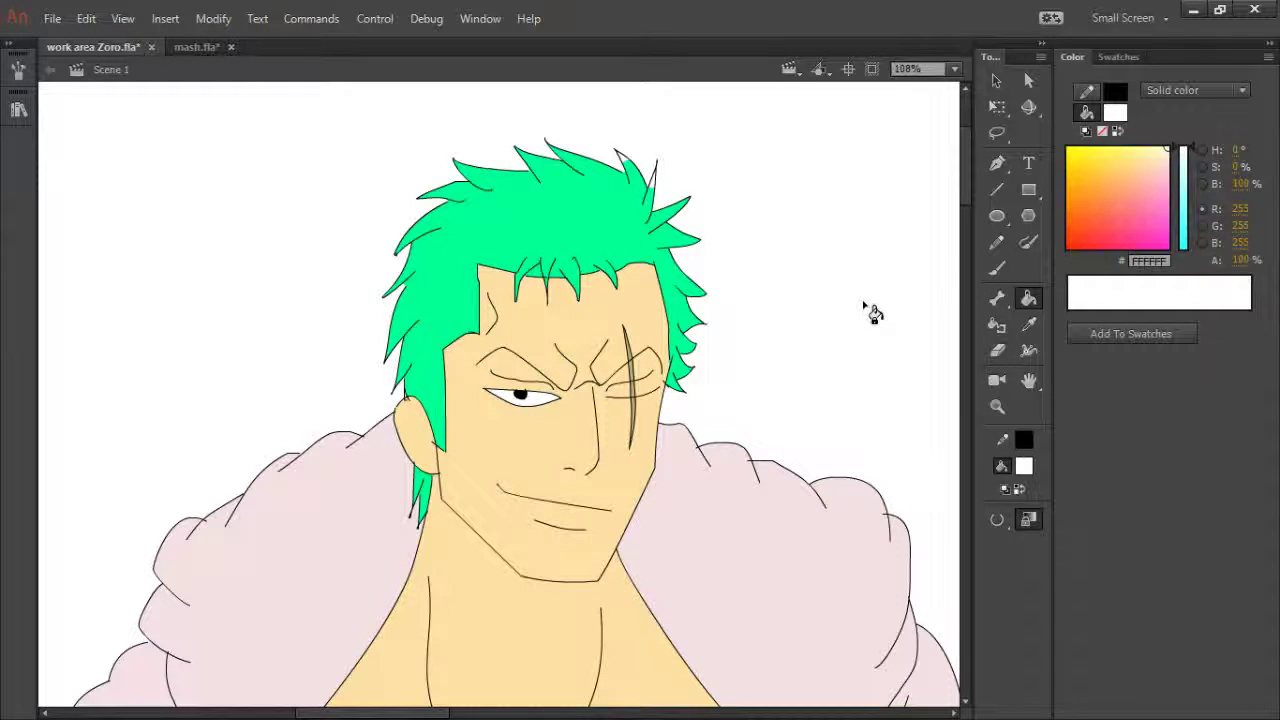
- Sample the waistband green, darken it to 25B84A, and refill all the waistband sections with it
{"action": "key", "text": "ctrl+3"}
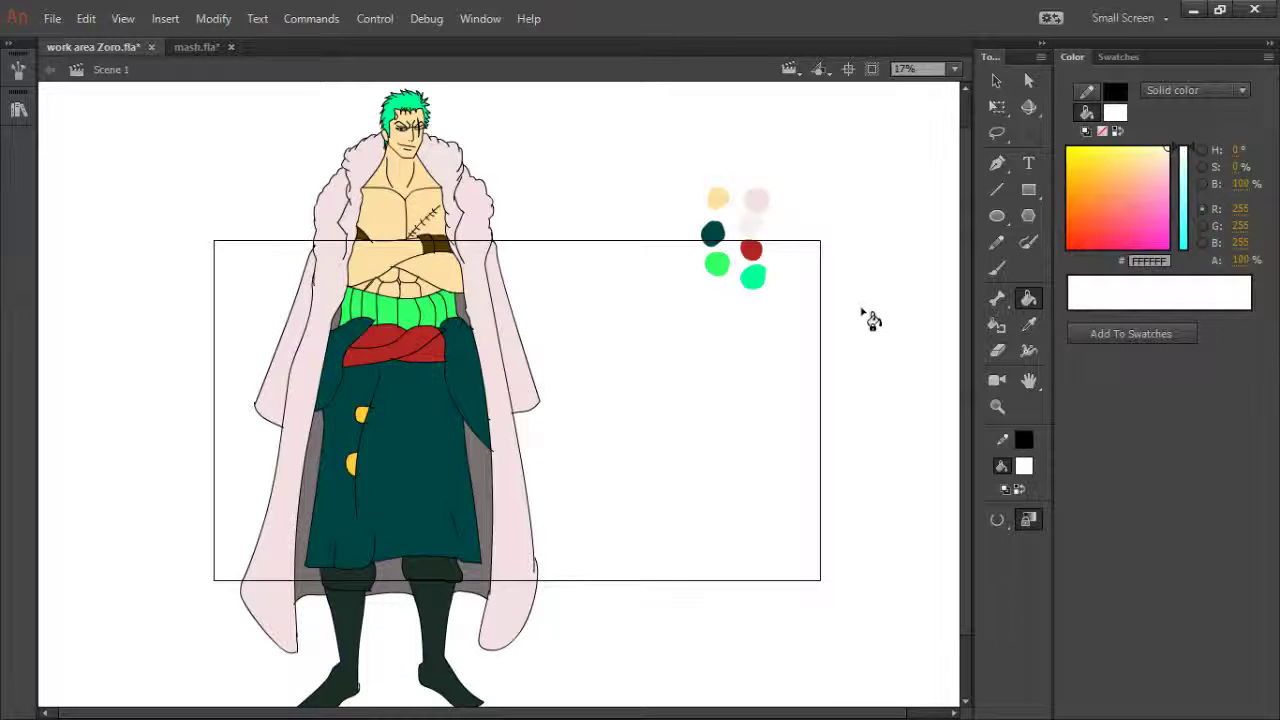
{"action": "key", "text": "i"}
{"action": "left_click", "coordinate": [435, 312]}
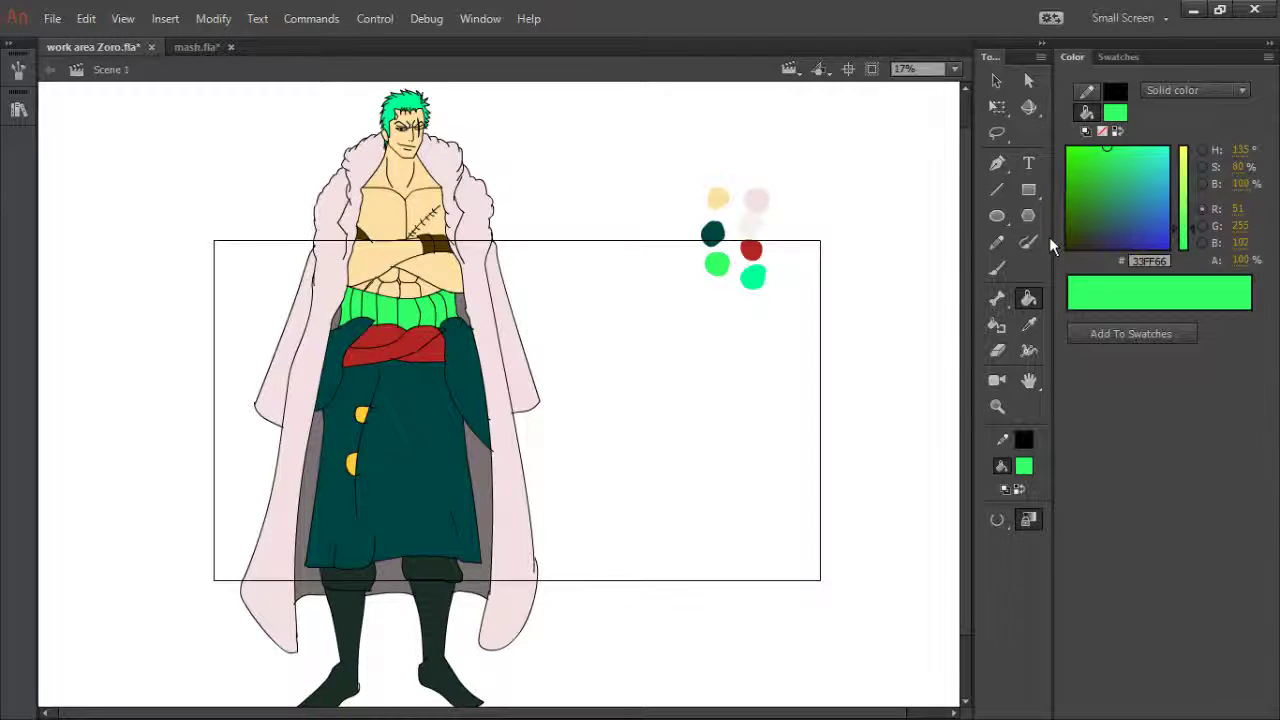
{"action": "left_click", "coordinate": [1130, 201]}
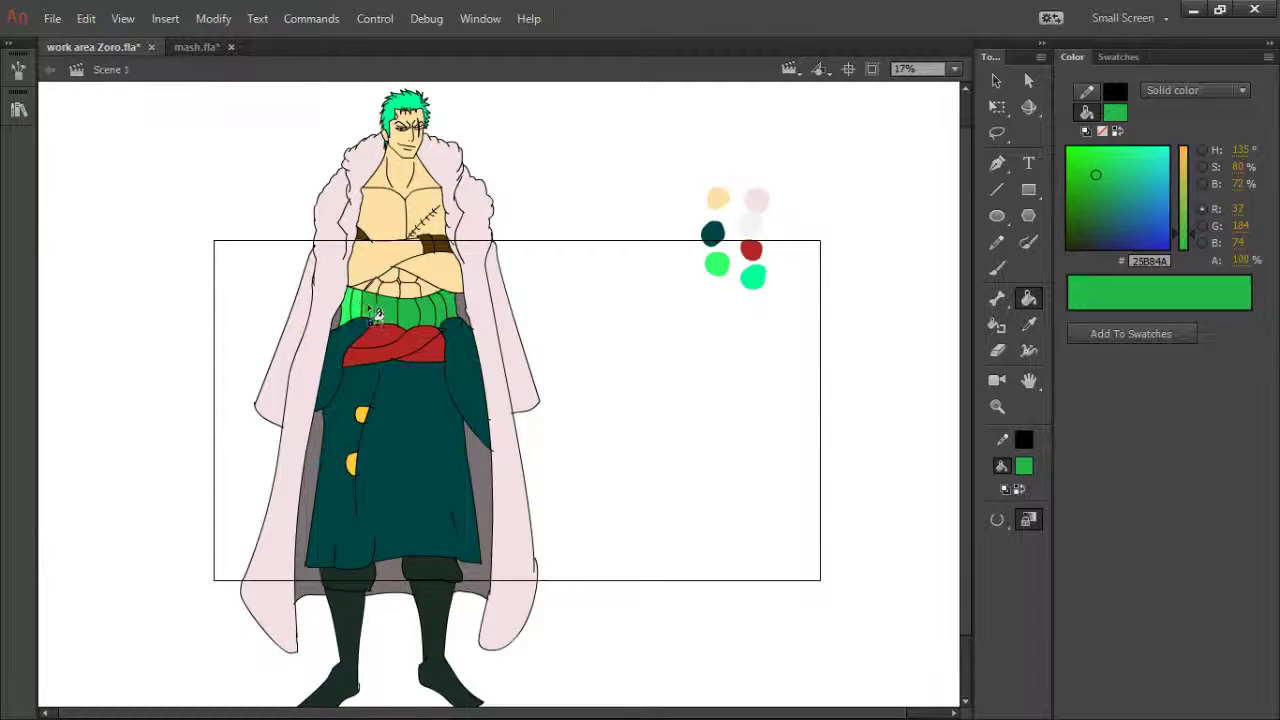
{"action": "left_click", "coordinate": [358, 316]}
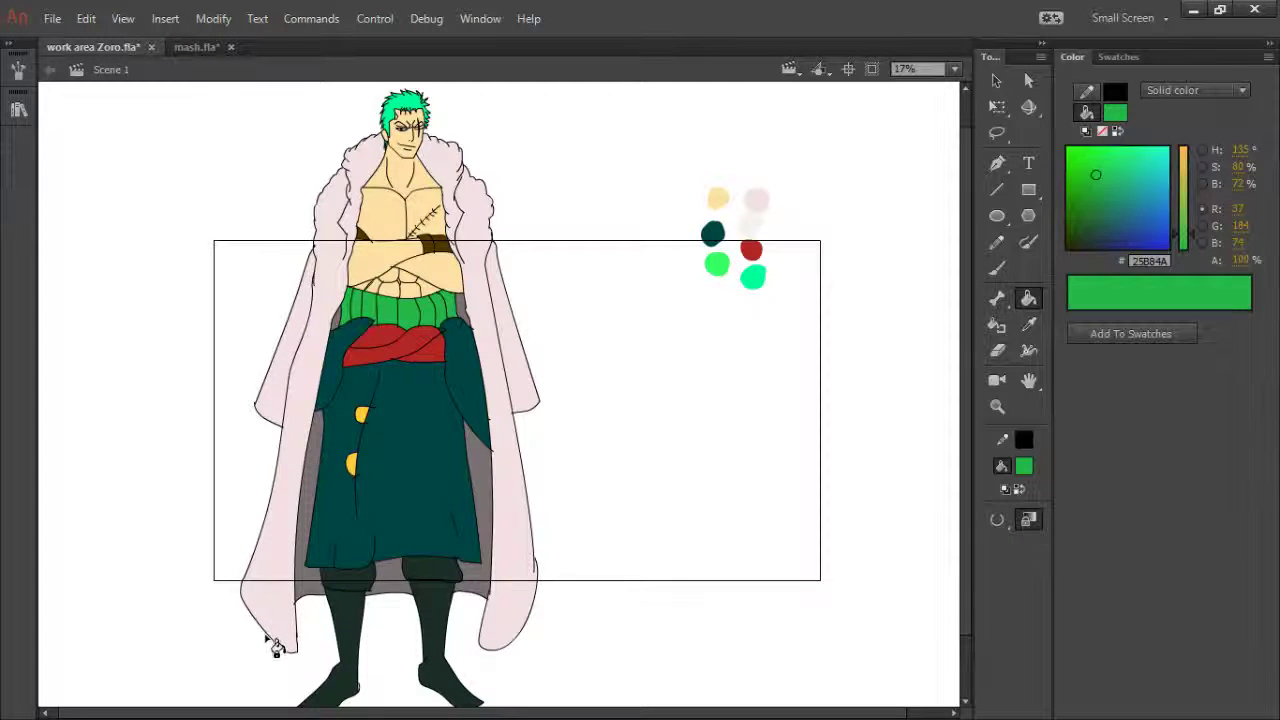
{"action": "key", "text": "alt+Tab"}
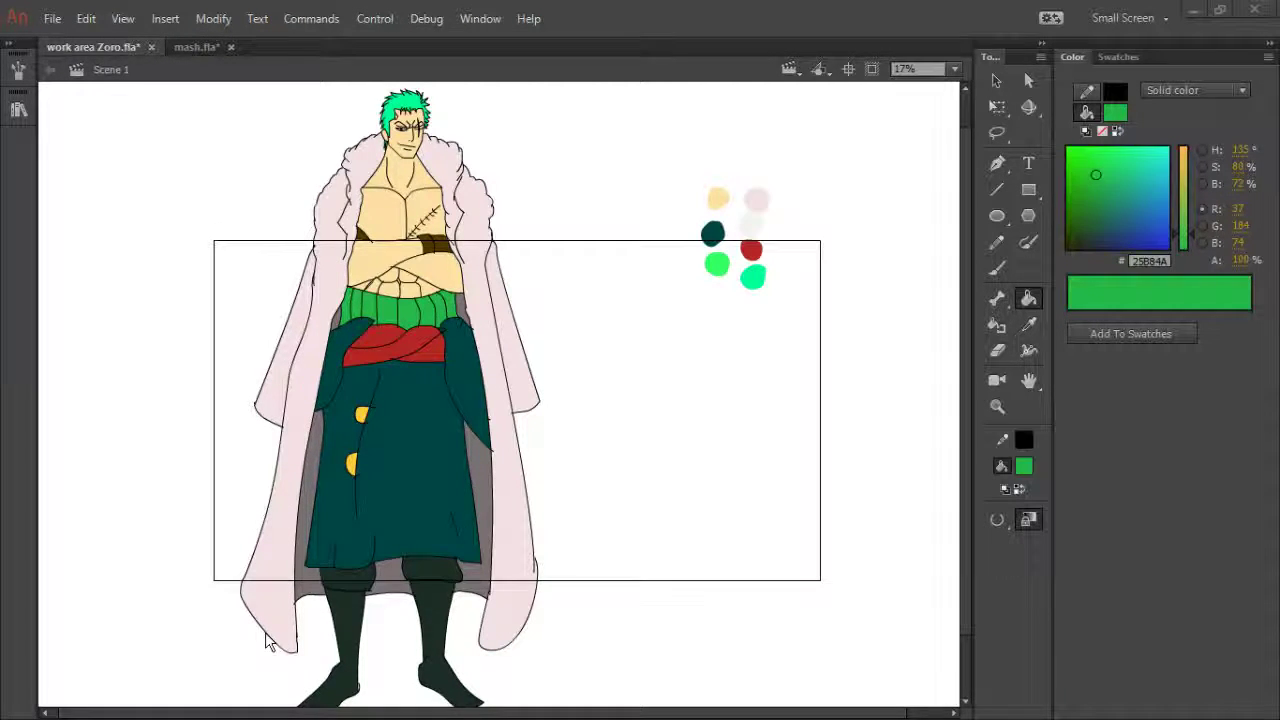
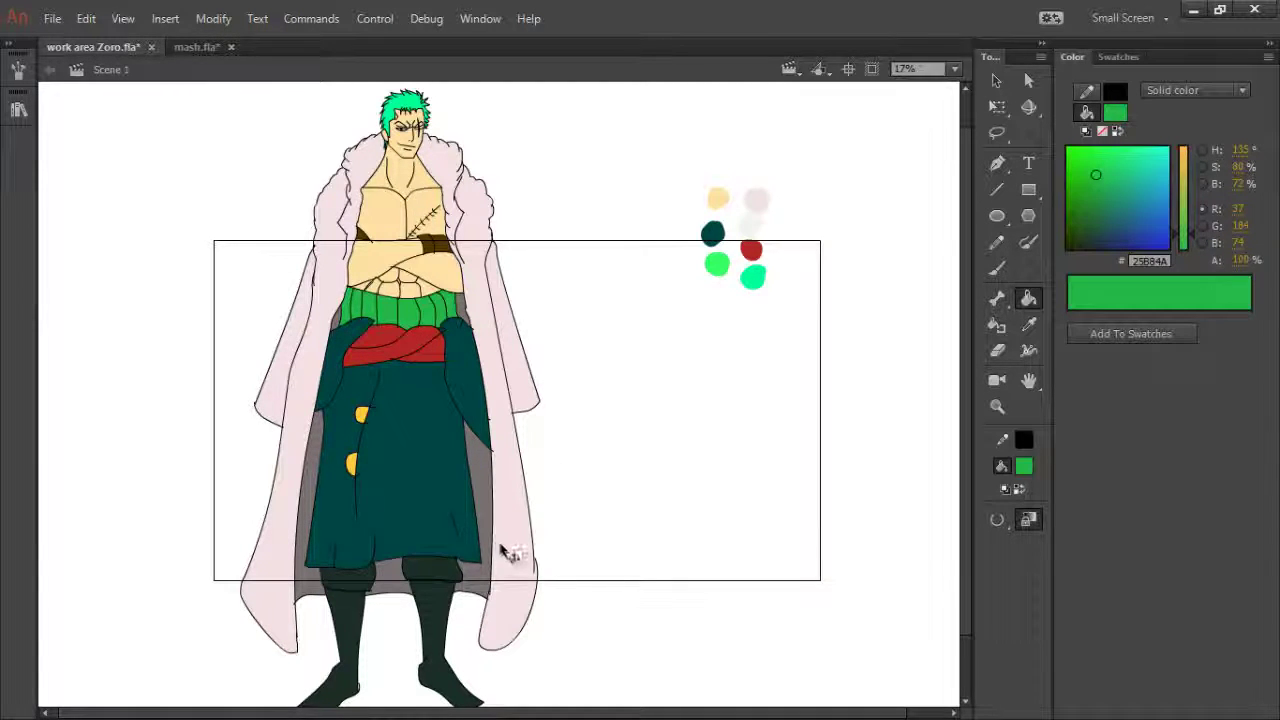
{"action": "key", "text": "ctrl+2"}
{"action": "key", "text": "ctrl+3"}
- Copy the whole colored Zoro figure from work area Zoro.fla into mash.fla, replacing the green sketch there
{"action": "key", "text": "l"}
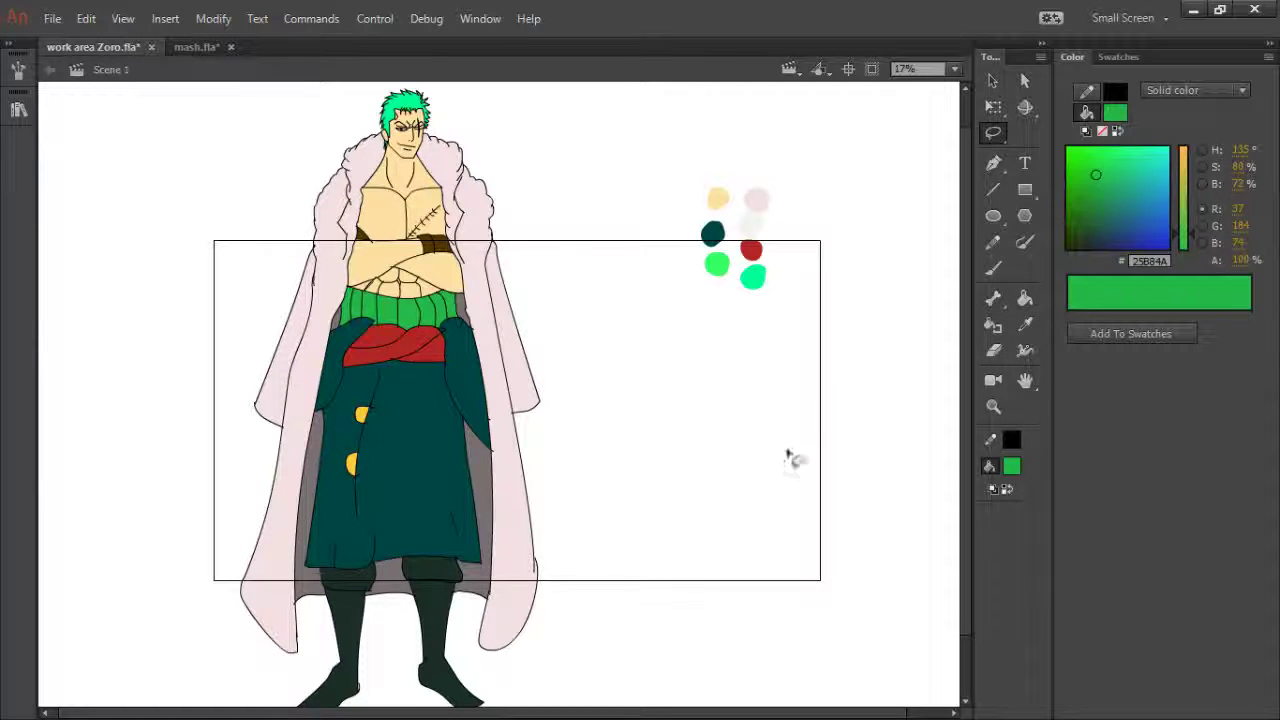
{"action": "key", "text": "z"}
{"action": "left_click", "coordinate": [510, 437]}
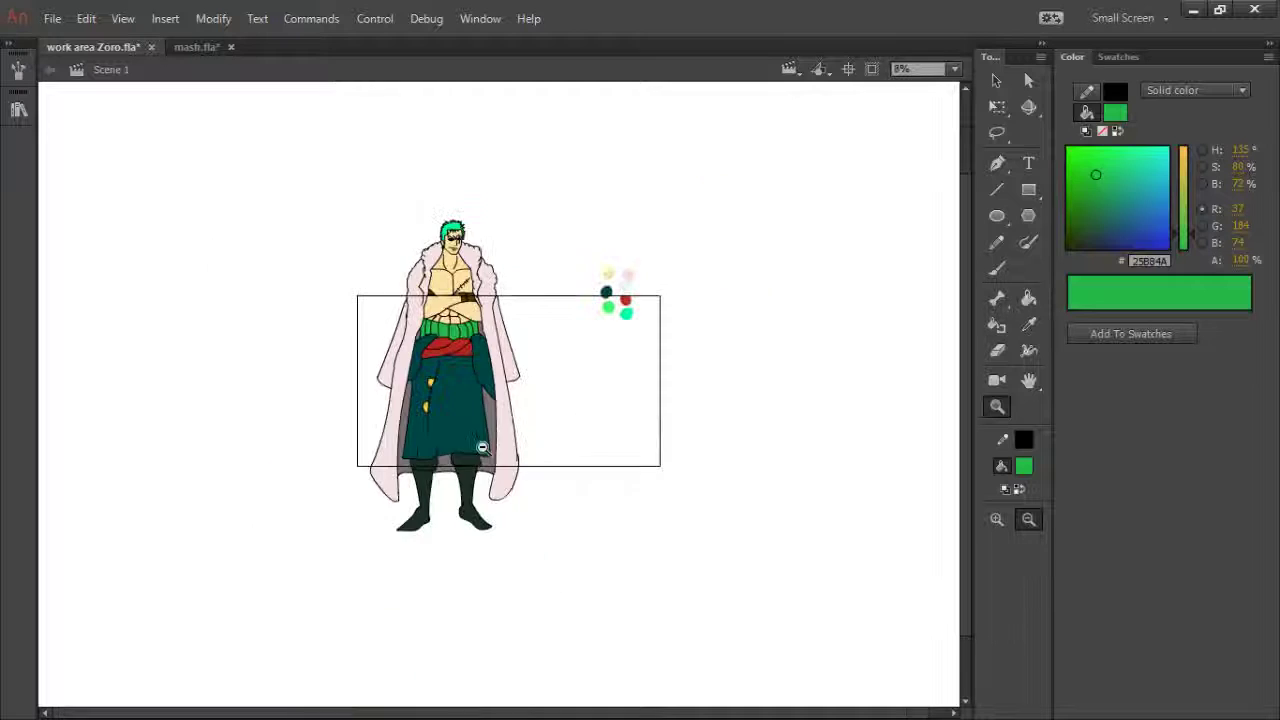
{"action": "key", "text": "l"}
{"action": "mouse_move", "coordinate": [458, 565]}
{"action": "left_mouse_down"}
{"action": "mouse_move", "coordinate": [533, 524]}
{"action": "mouse_move", "coordinate": [566, 465]}
{"action": "mouse_move", "coordinate": [515, 242]}
{"action": "mouse_move", "coordinate": [297, 304]}
{"action": "mouse_move", "coordinate": [334, 543]}
{"action": "mouse_move", "coordinate": [530, 515]}
{"action": "left_mouse_up"}
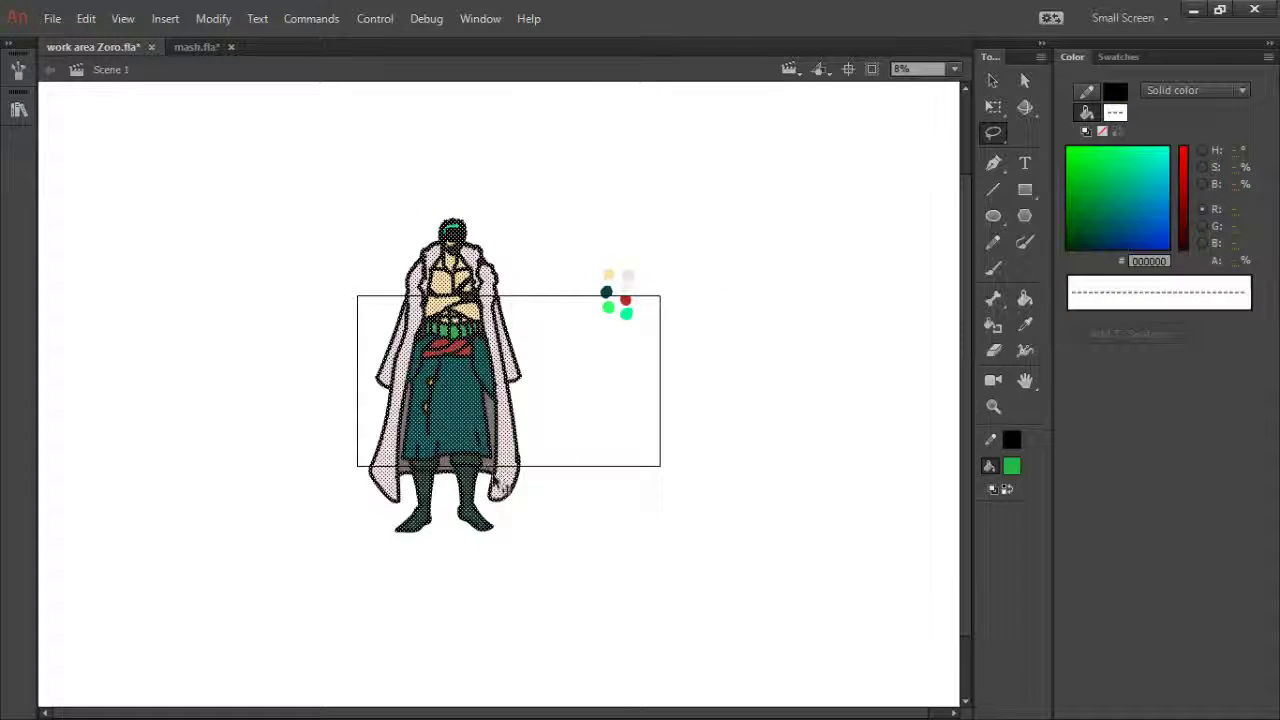
{"action": "left_click", "coordinate": [197, 52]}
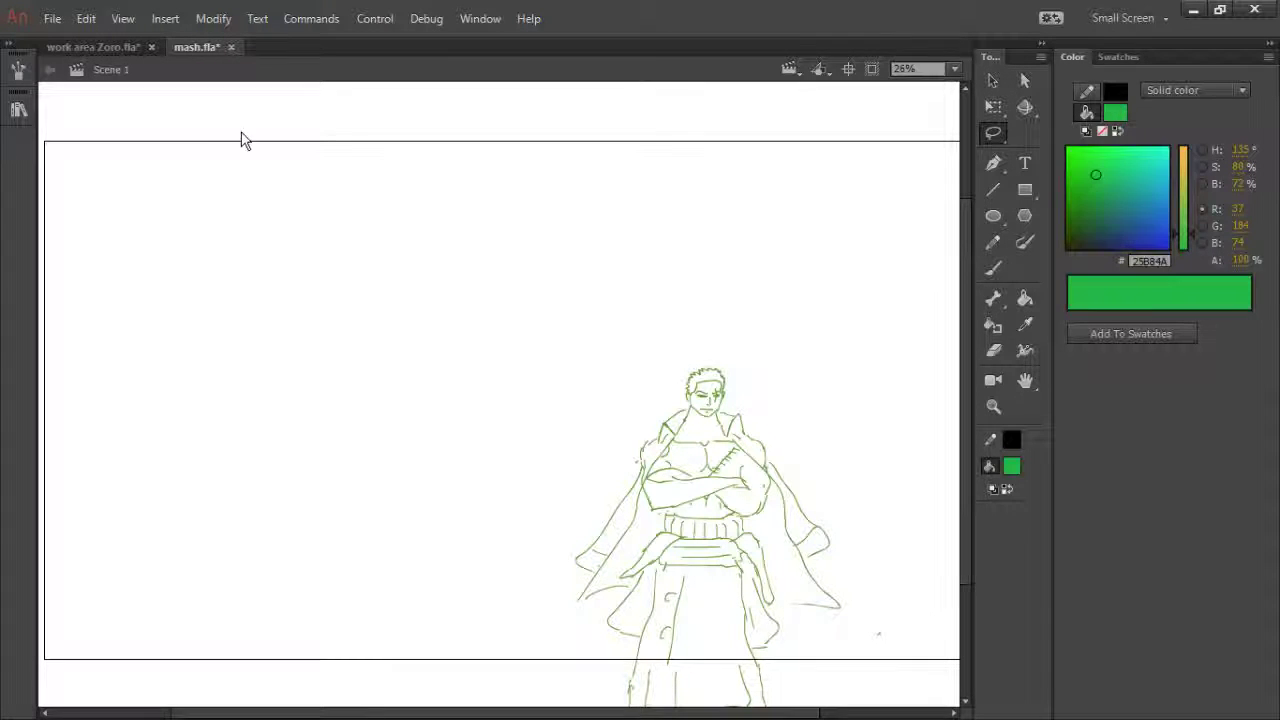
{"action": "key", "text": "Delete"}
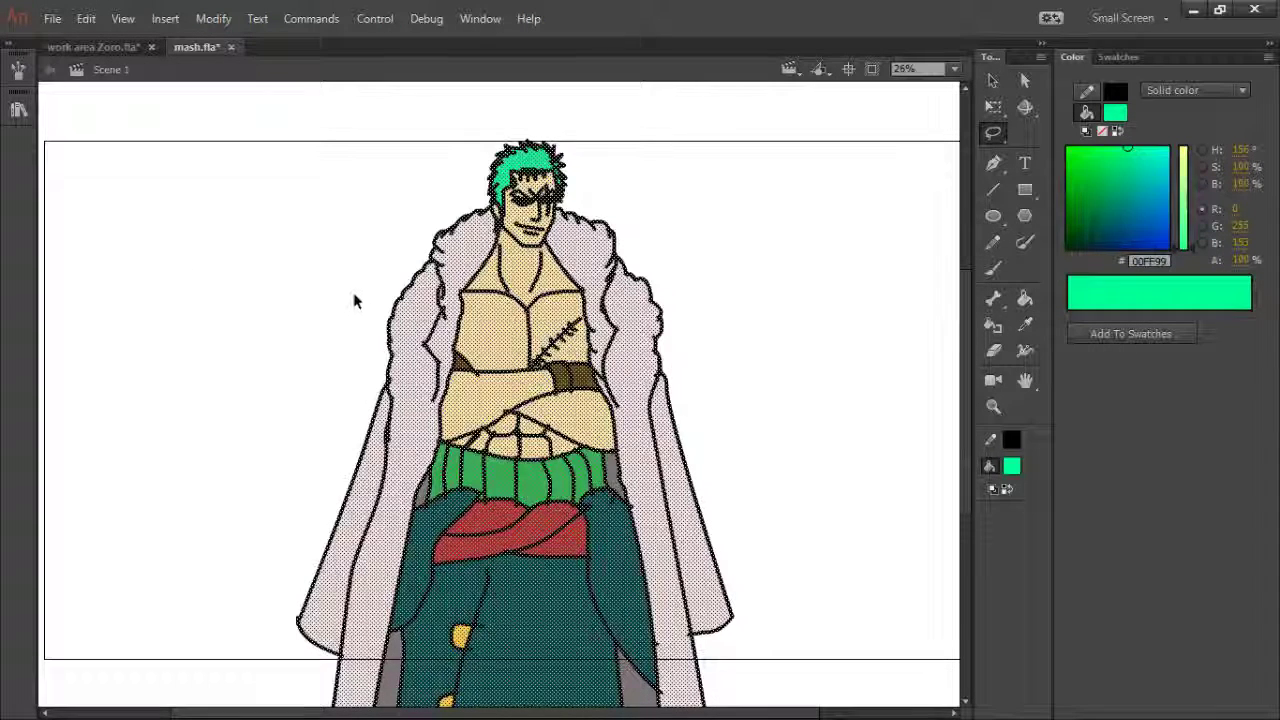
- Scale the pasted Zoro figure down with Free Transform until it fits inside the stage, and place it on the right half
{"action": "key", "text": "q"}
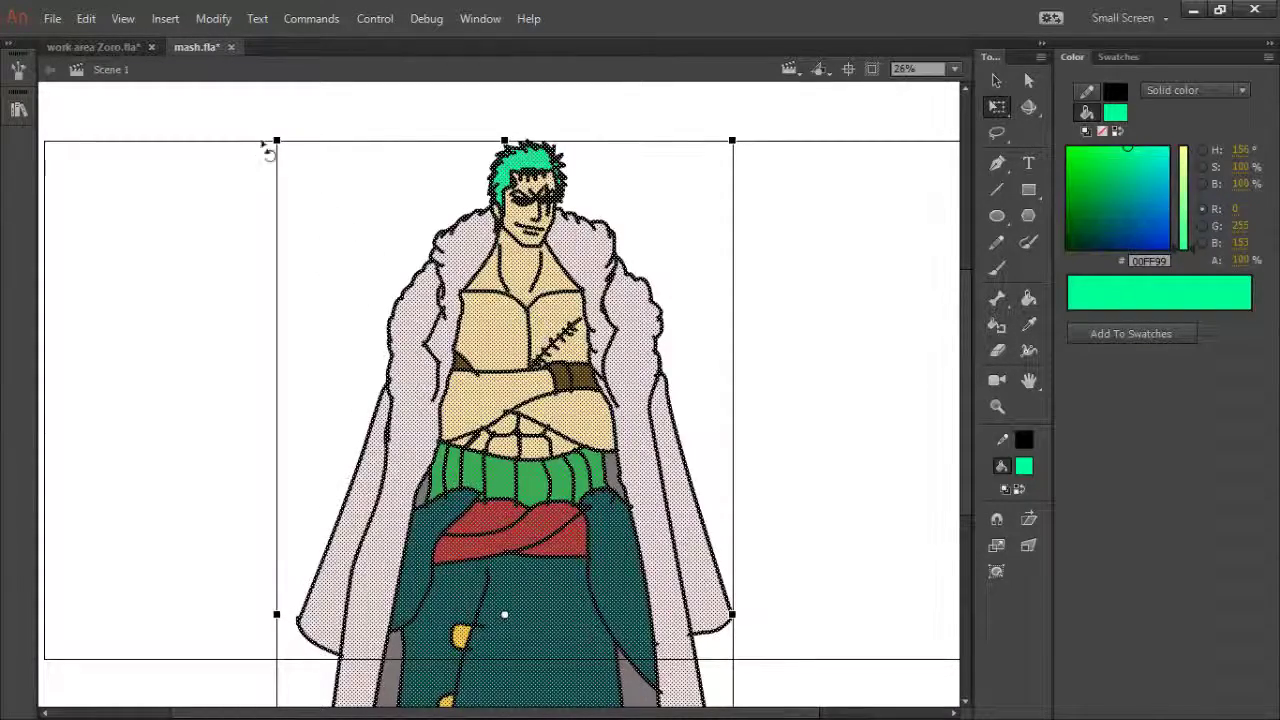
{"action": "left_click_drag", "start_coordinate": [292, 165], "coordinate": [305, 172]}
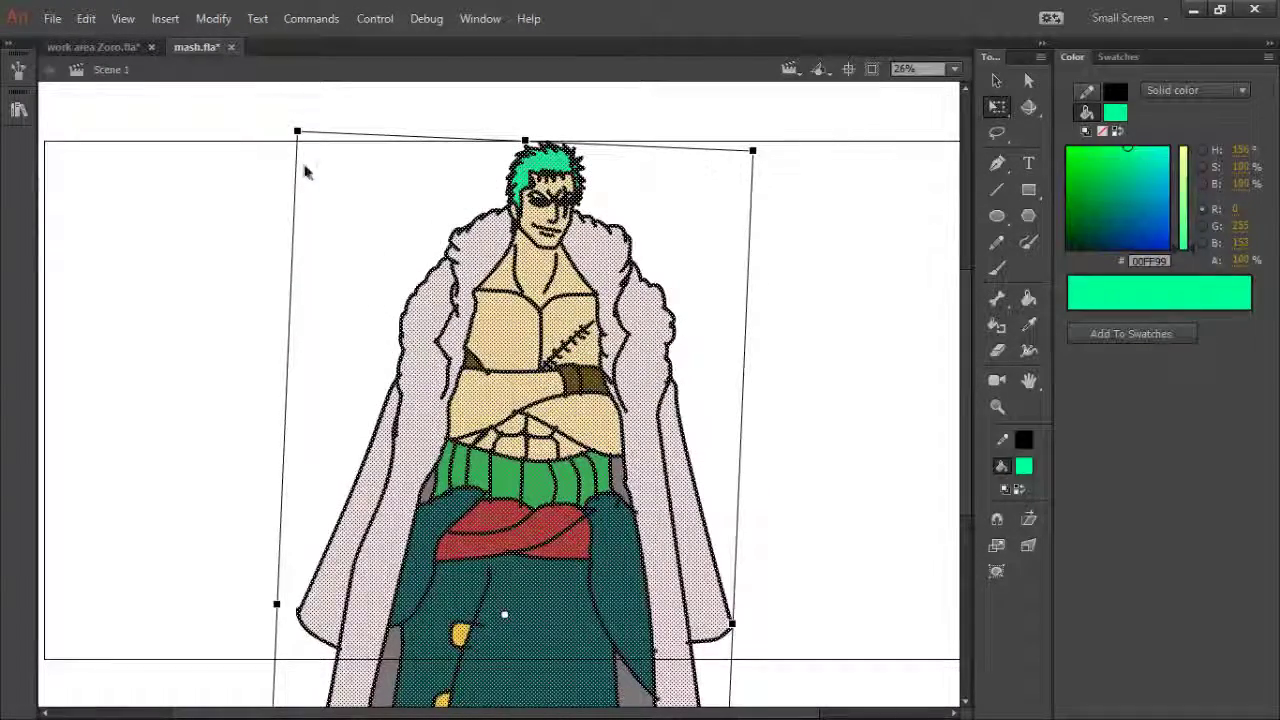
{"action": "key", "text": "ctrl+z"}
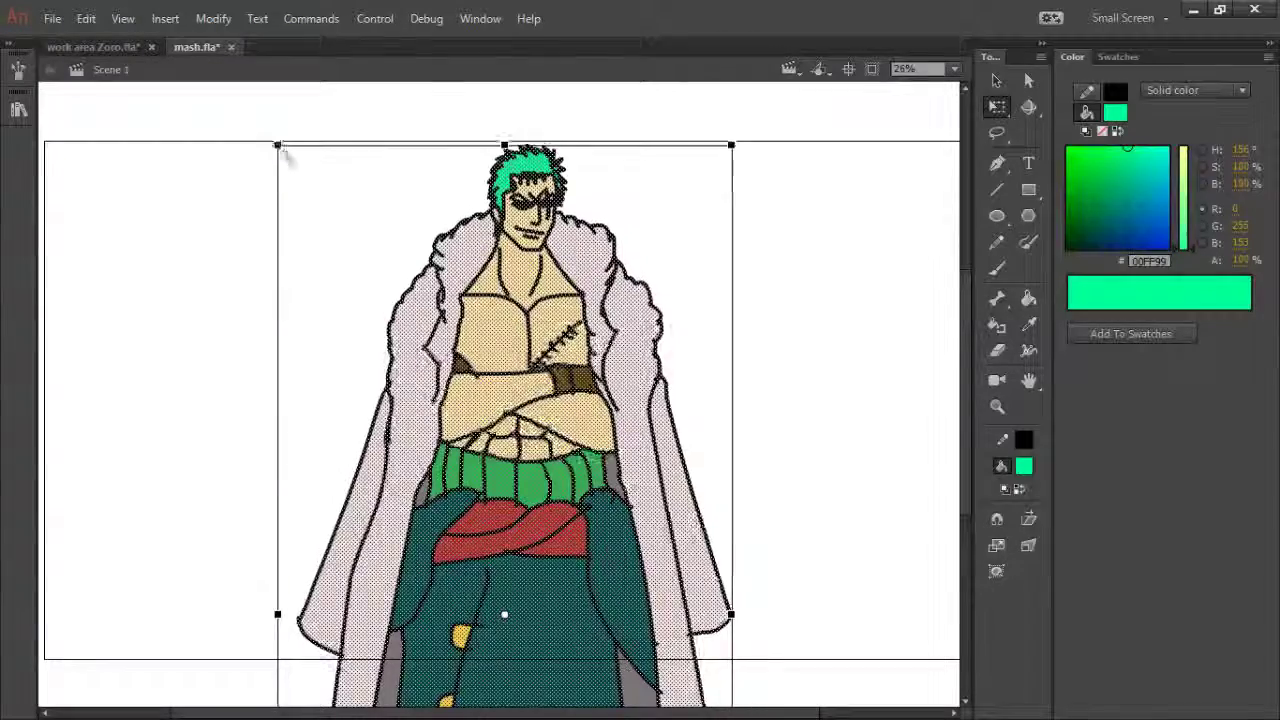
{"action": "mouse_move", "coordinate": [281, 149]}
{"action": "left_mouse_down"}
{"action": "mouse_move", "coordinate": [337, 209]}
{"action": "mouse_move", "coordinate": [366, 296]}
{"action": "left_mouse_up"}
{"action": "left_click_drag", "start_coordinate": [480, 400], "coordinate": [650, 183]}
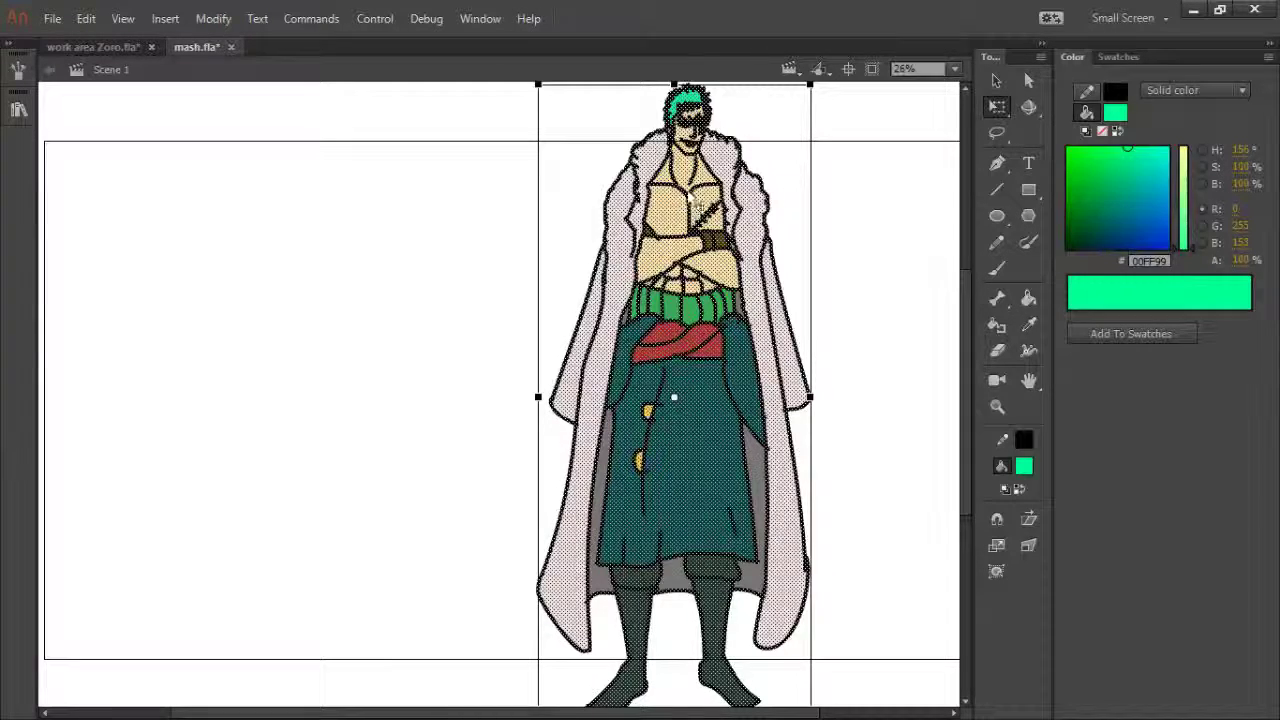
{"action": "left_click_drag", "start_coordinate": [690, 200], "coordinate": [693, 237]}
{"action": "left_click_drag", "start_coordinate": [541, 121], "coordinate": [606, 270]}
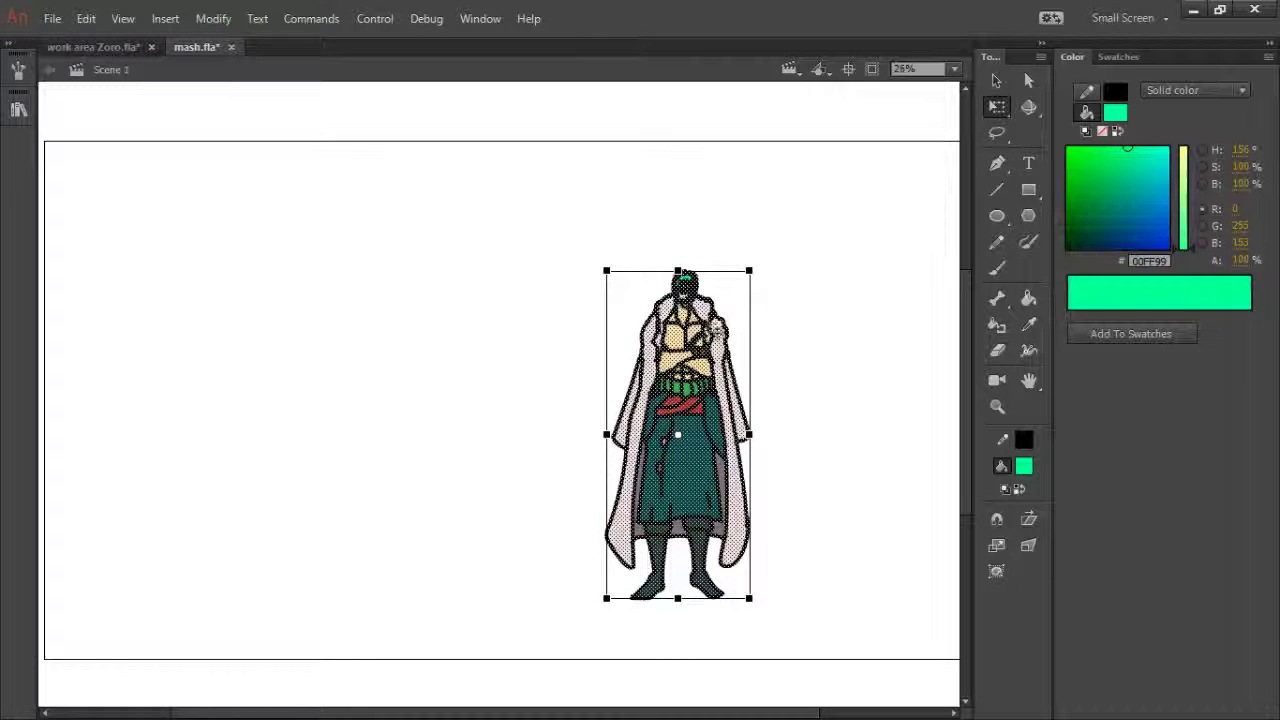
{"action": "left_click_drag", "start_coordinate": [680, 360], "coordinate": [736, 379]}
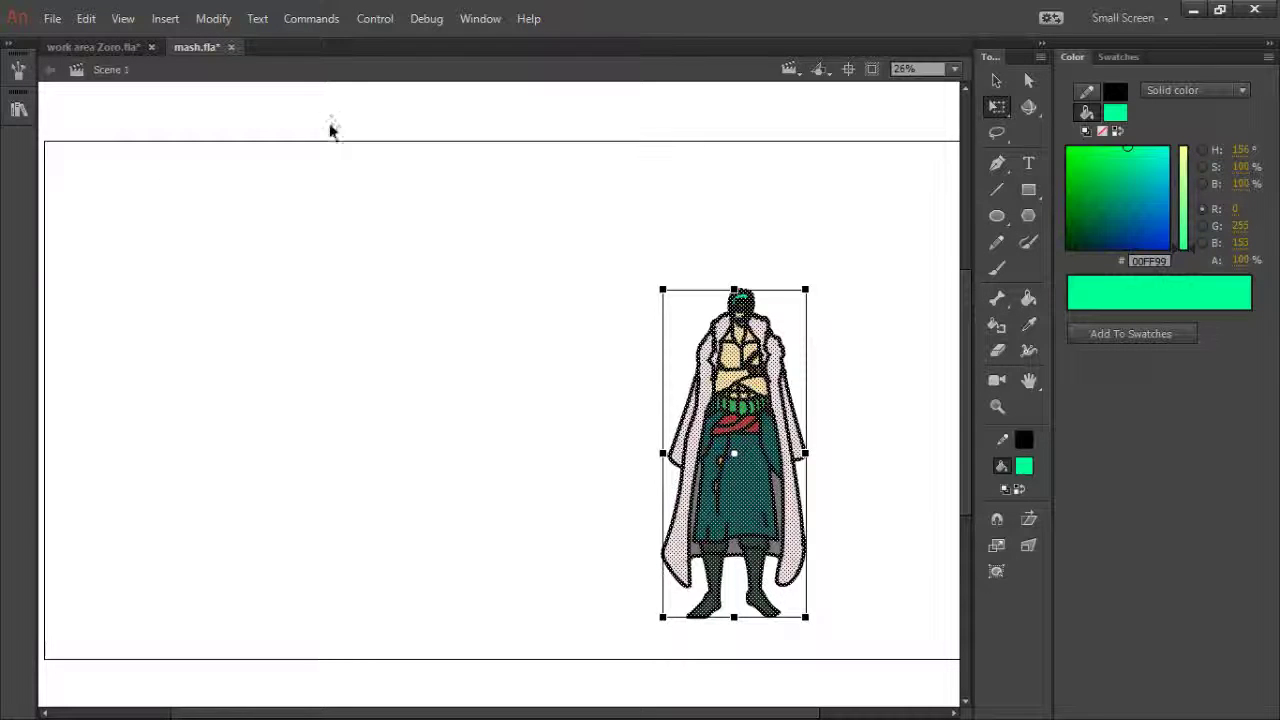
- Show the other characters and bring the Zoro figure in front of the blue wings
{"action": "key", "text": "ctrl+z"}
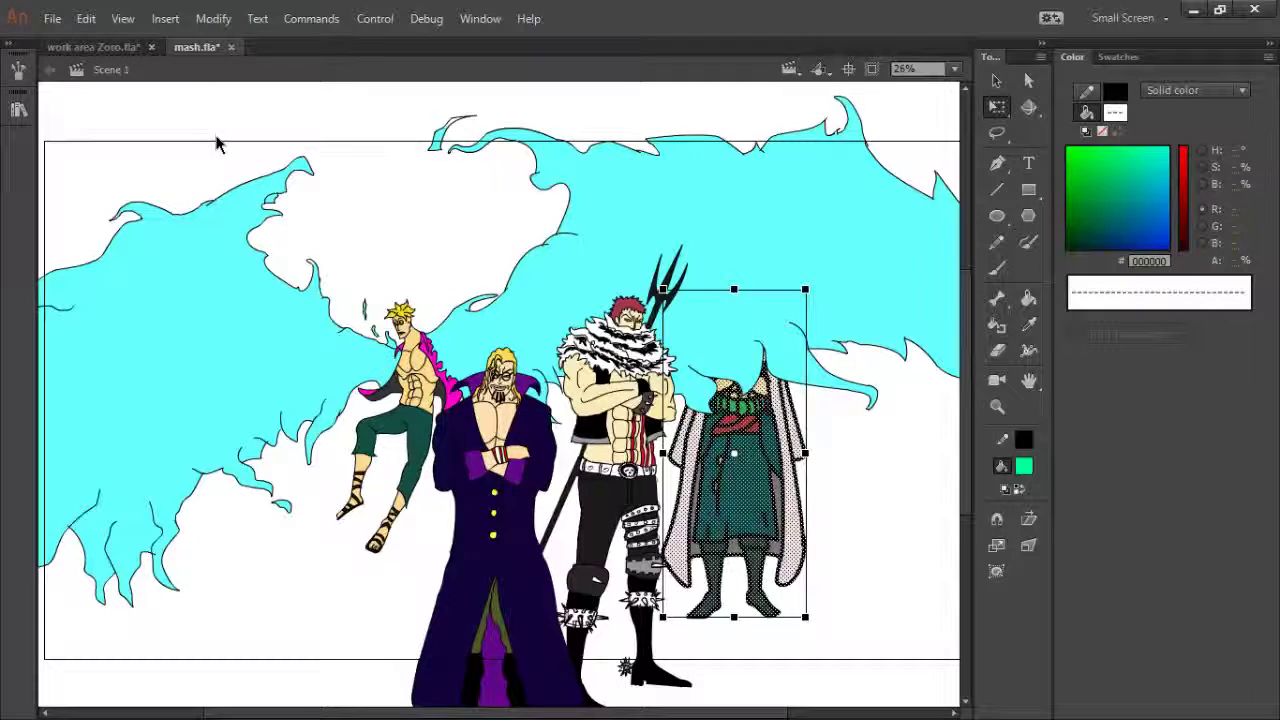
{"action": "key", "text": "ctrl+shift+Up"}
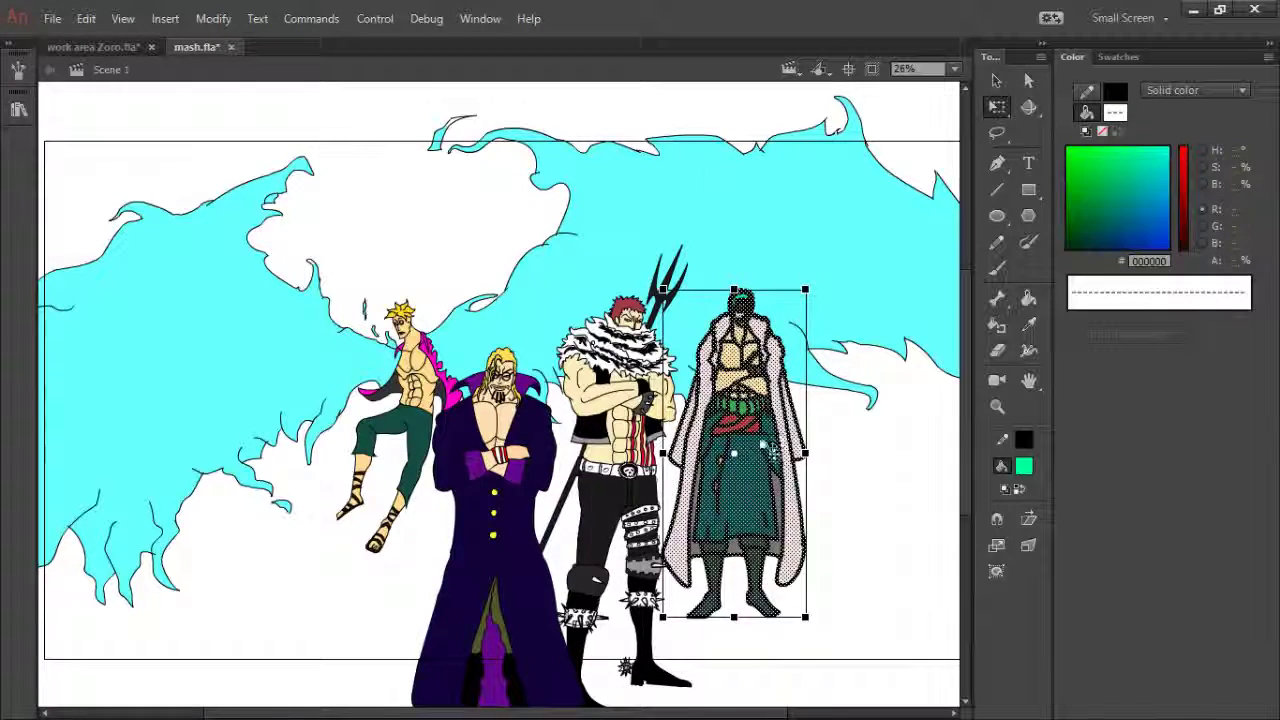
- Move the Zoro figure down and away from the red-haired character, enlarge it slightly, and deselect it
{"action": "left_click_drag", "start_coordinate": [740, 387], "coordinate": [781, 459]}
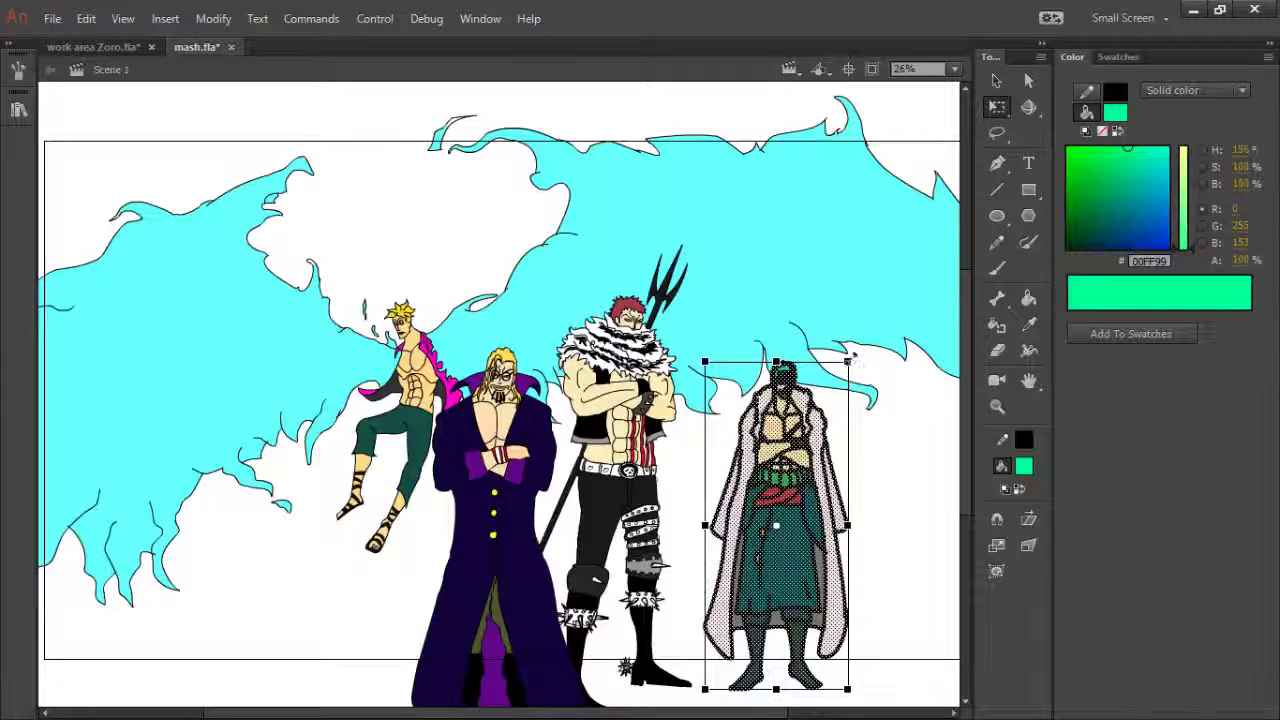
{"action": "left_click_drag", "start_coordinate": [851, 360], "coordinate": [862, 330]}
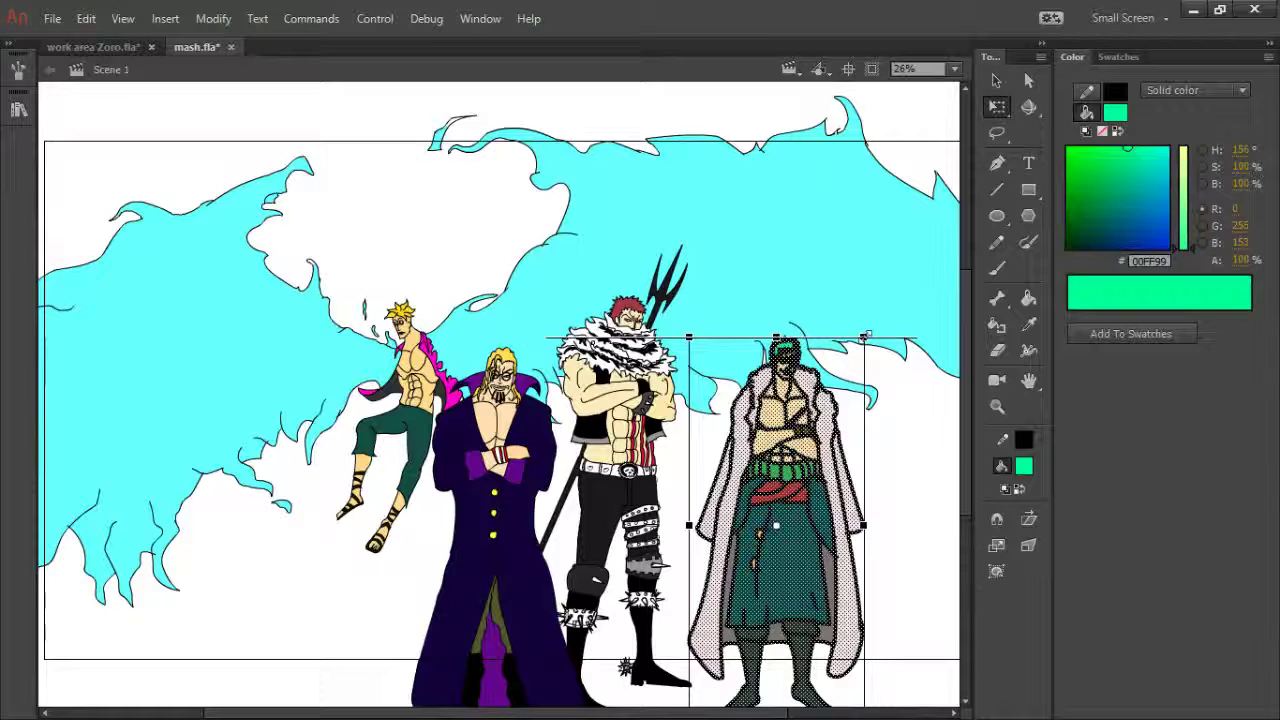
{"action": "left_click", "coordinate": [898, 421]}
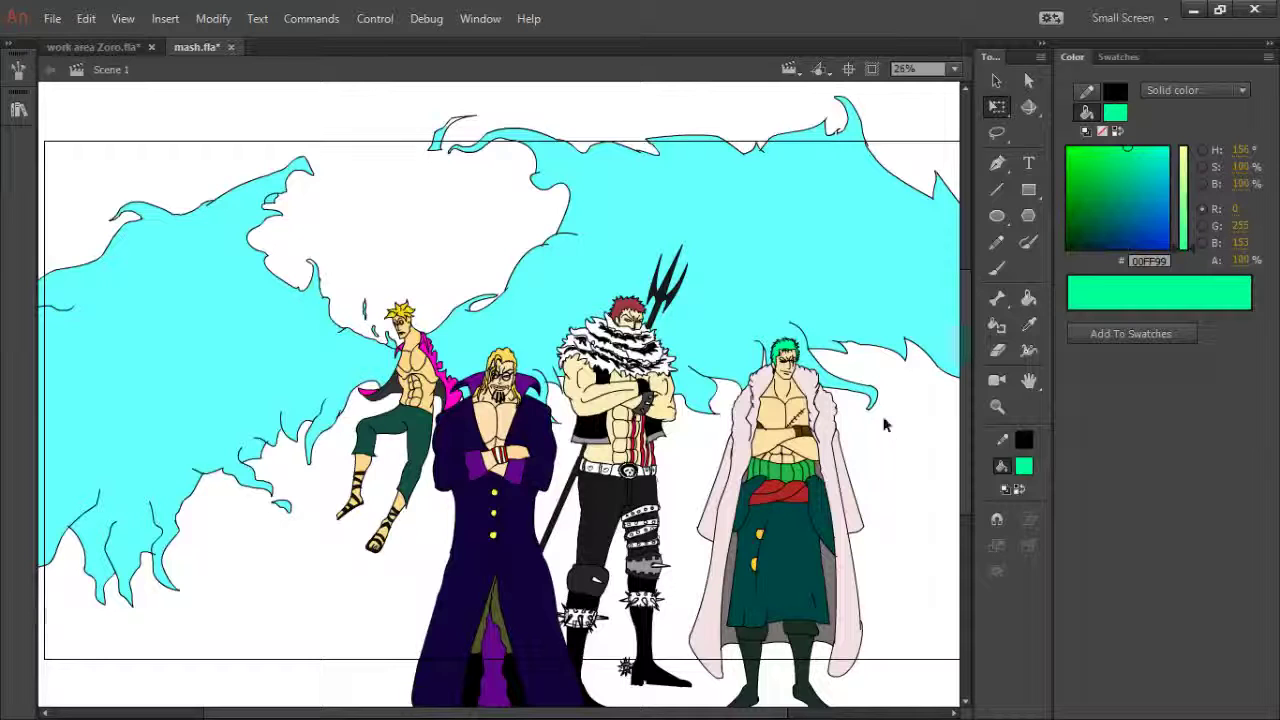
- Move the Zoro figure closer to the red-haired character and shift its transformation point down to the feet
{"action": "key", "text": "ctrl+a"}
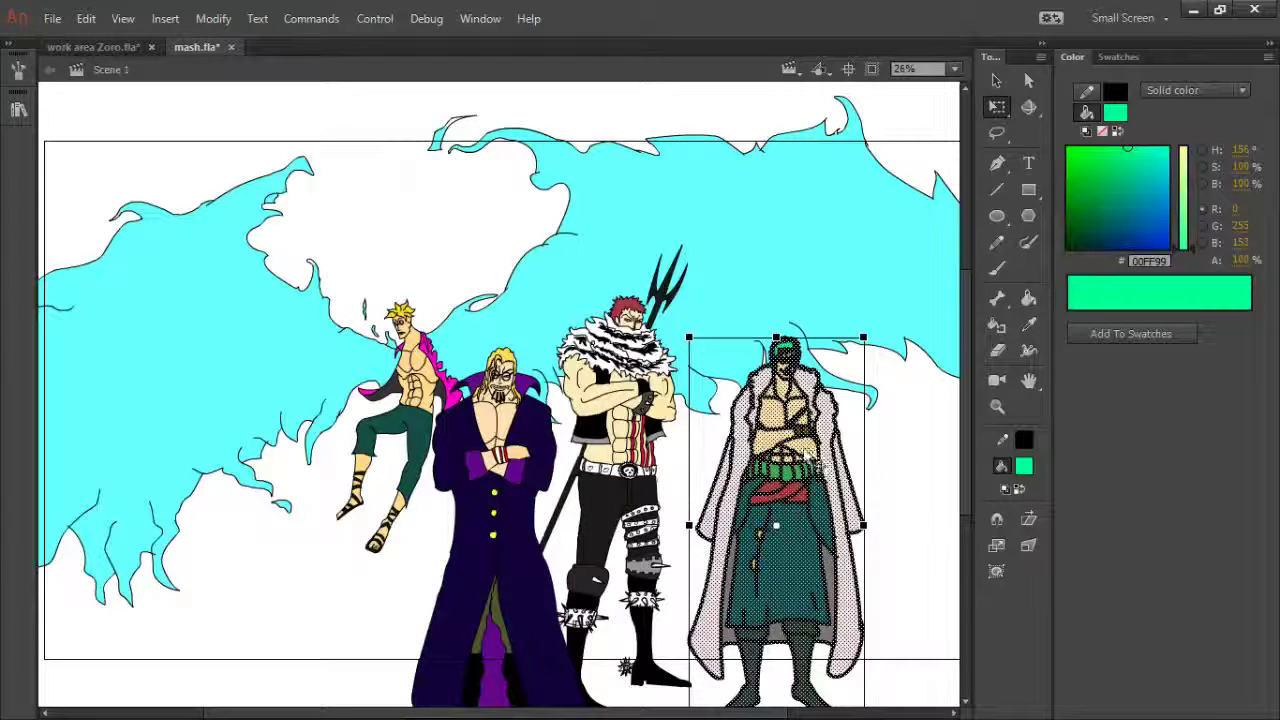
{"action": "left_click_drag", "start_coordinate": [815, 462], "coordinate": [782, 477]}
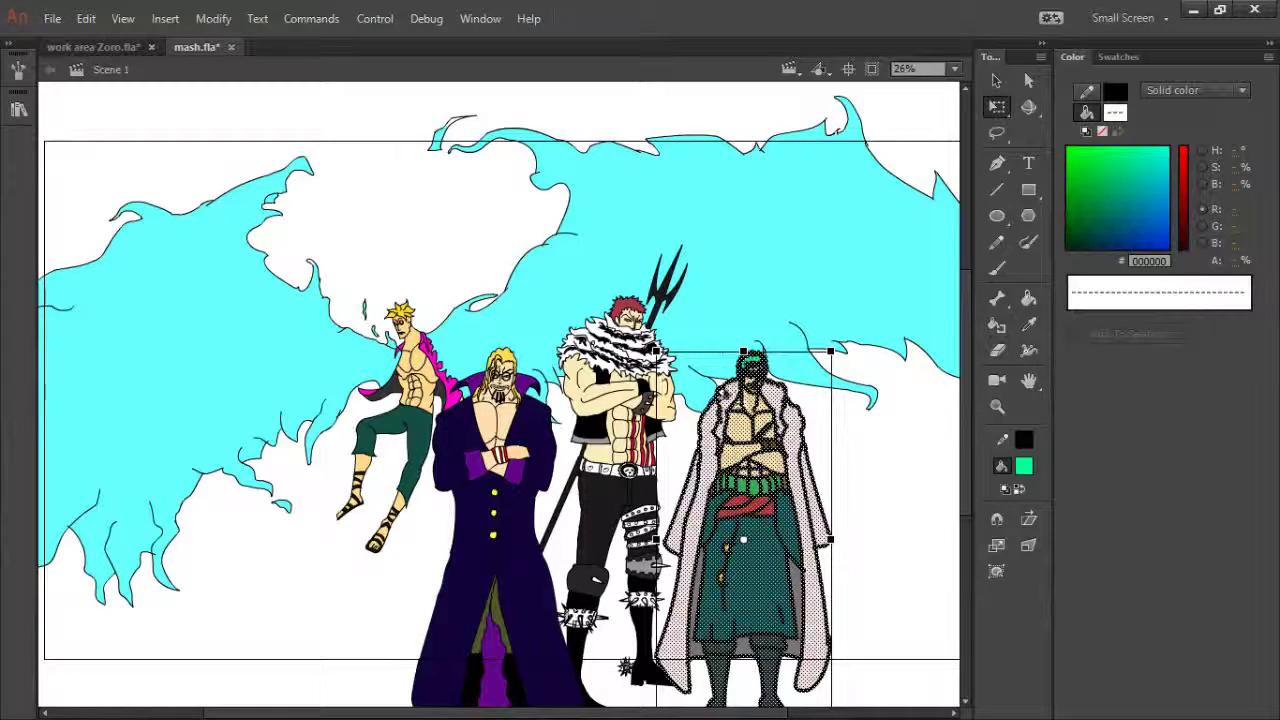
{"action": "left_click_drag", "start_coordinate": [745, 541], "coordinate": [745, 681]}
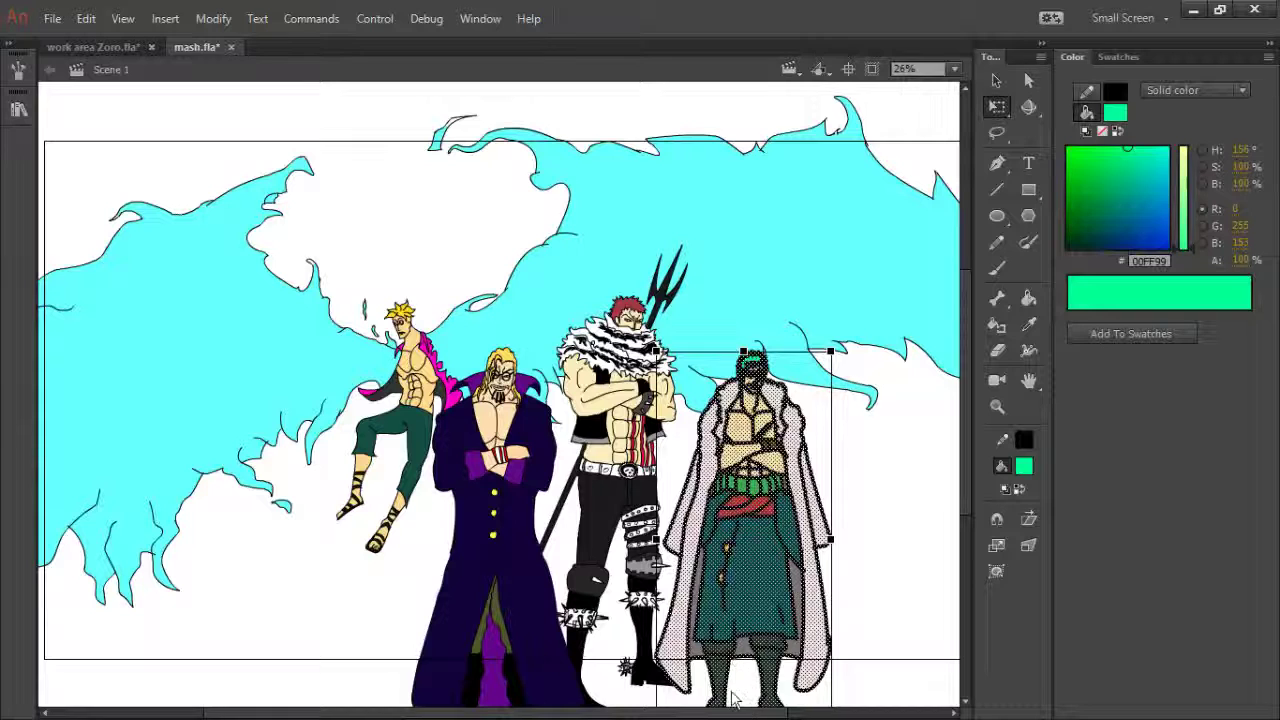
{"action": "key", "text": "h"}
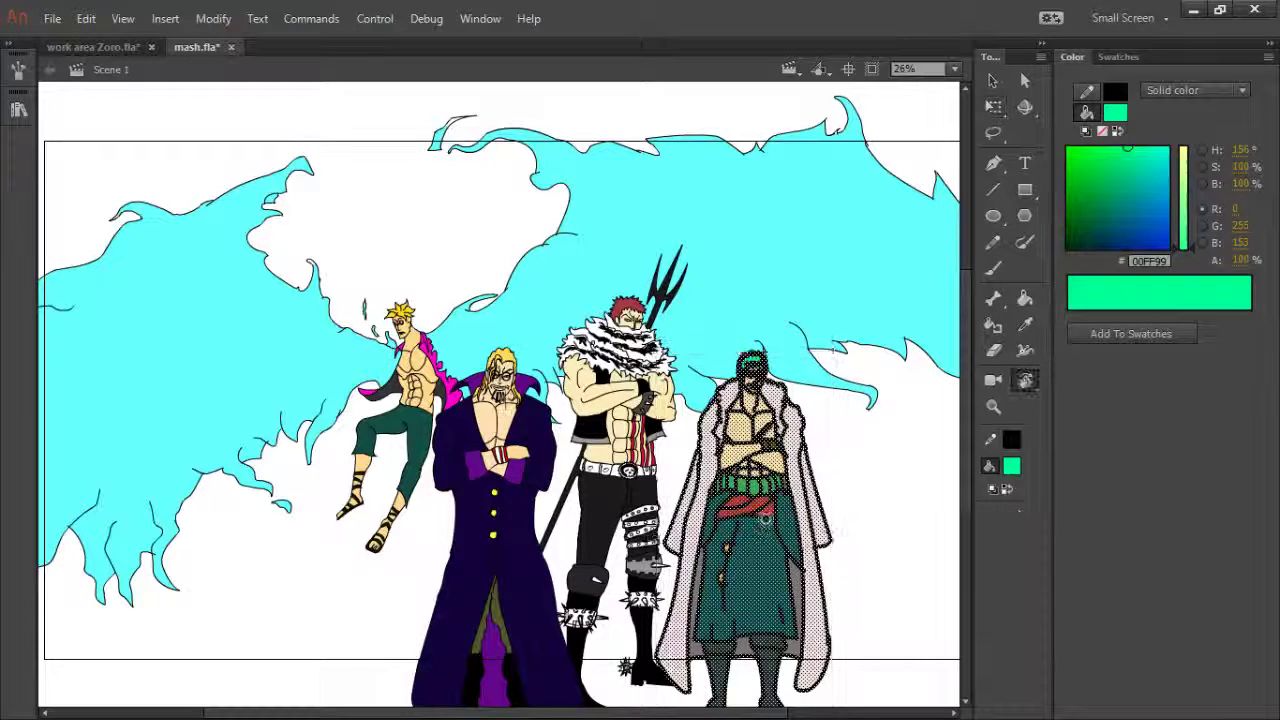
{"action": "key", "text": "q"}
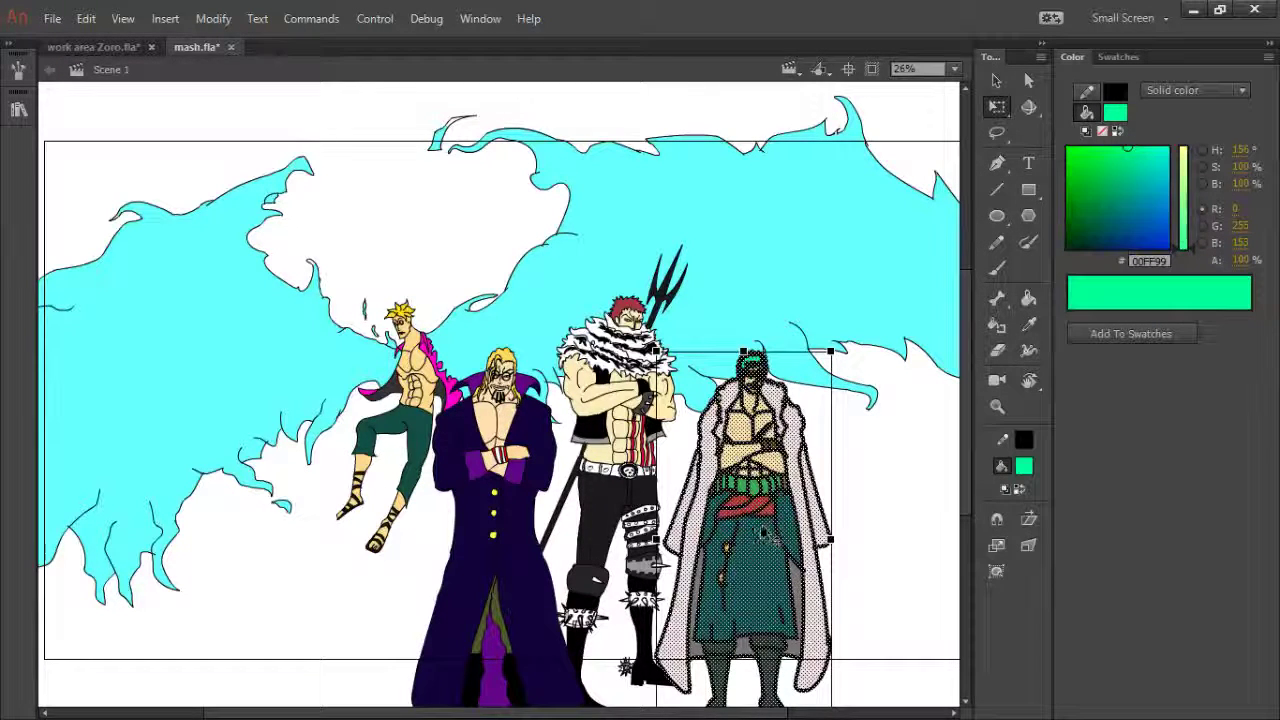
- Stretch the Zoro figure slightly taller and reposition it beside the red-haired character with the feet below the stage edge
{"action": "left_click_drag", "start_coordinate": [768, 543], "coordinate": [768, 475]}
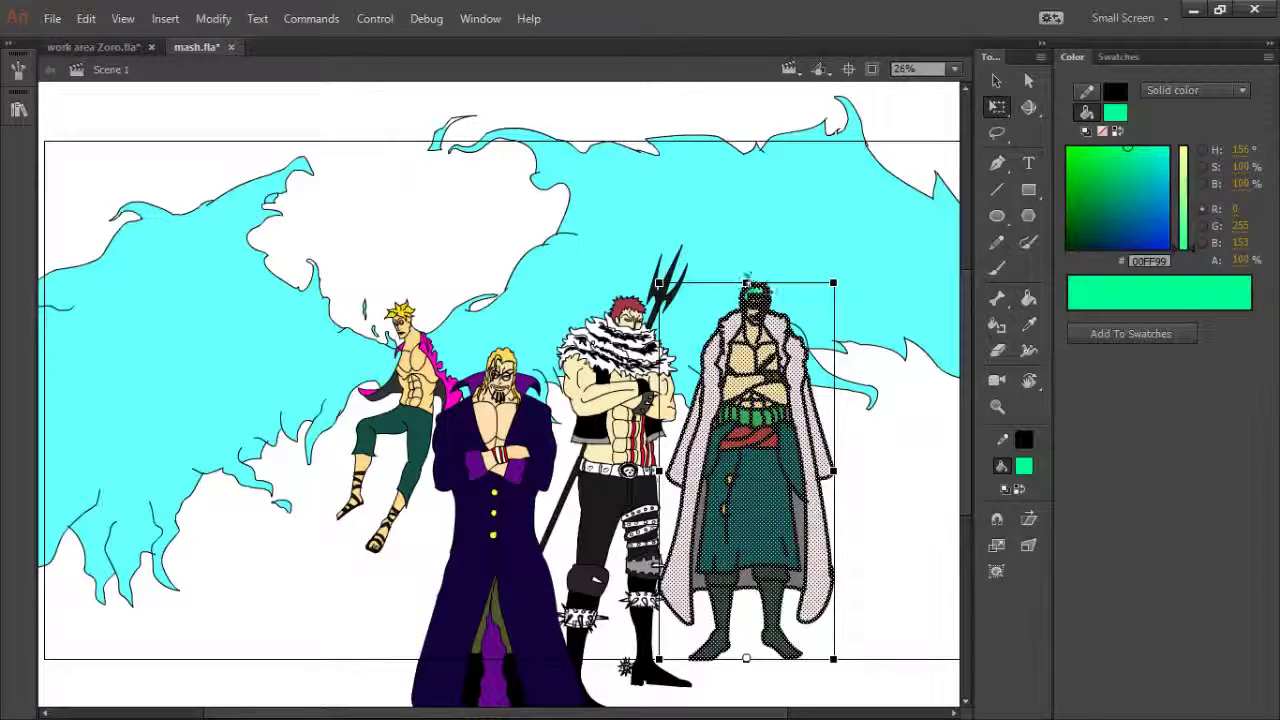
{"action": "left_click_drag", "start_coordinate": [746, 283], "coordinate": [746, 265]}
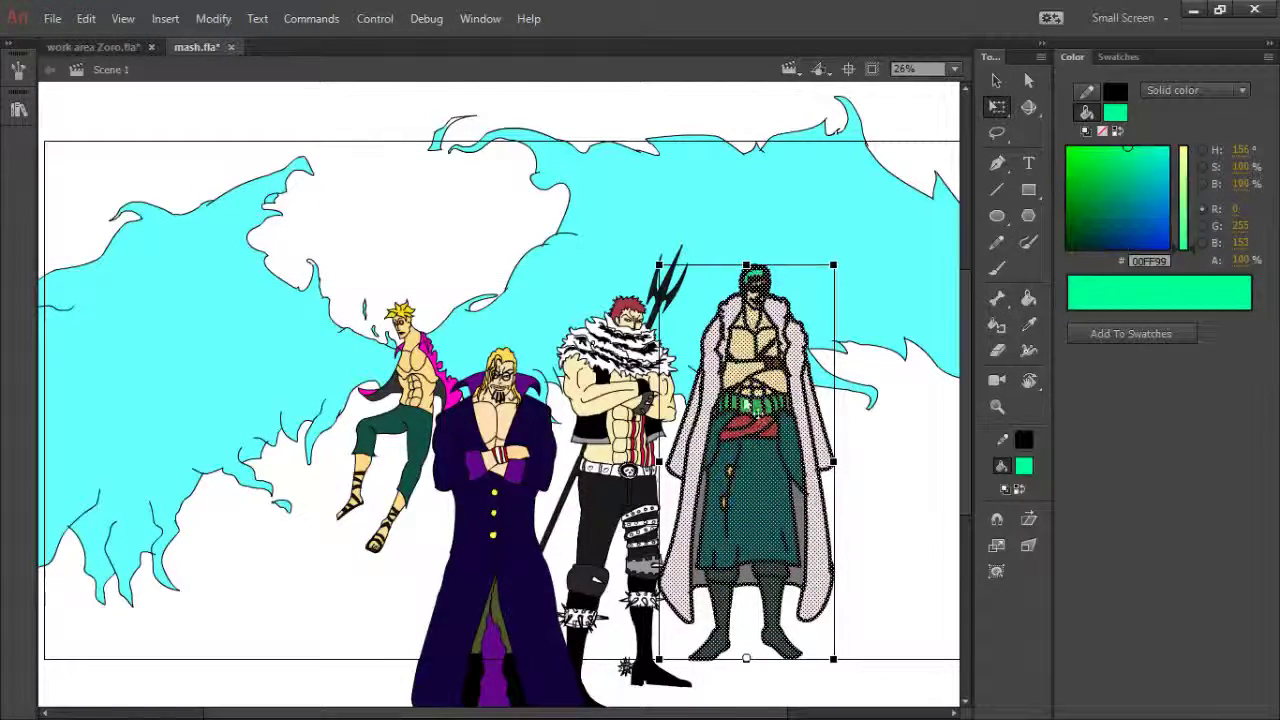
{"action": "left_click_drag", "start_coordinate": [748, 405], "coordinate": [727, 494]}
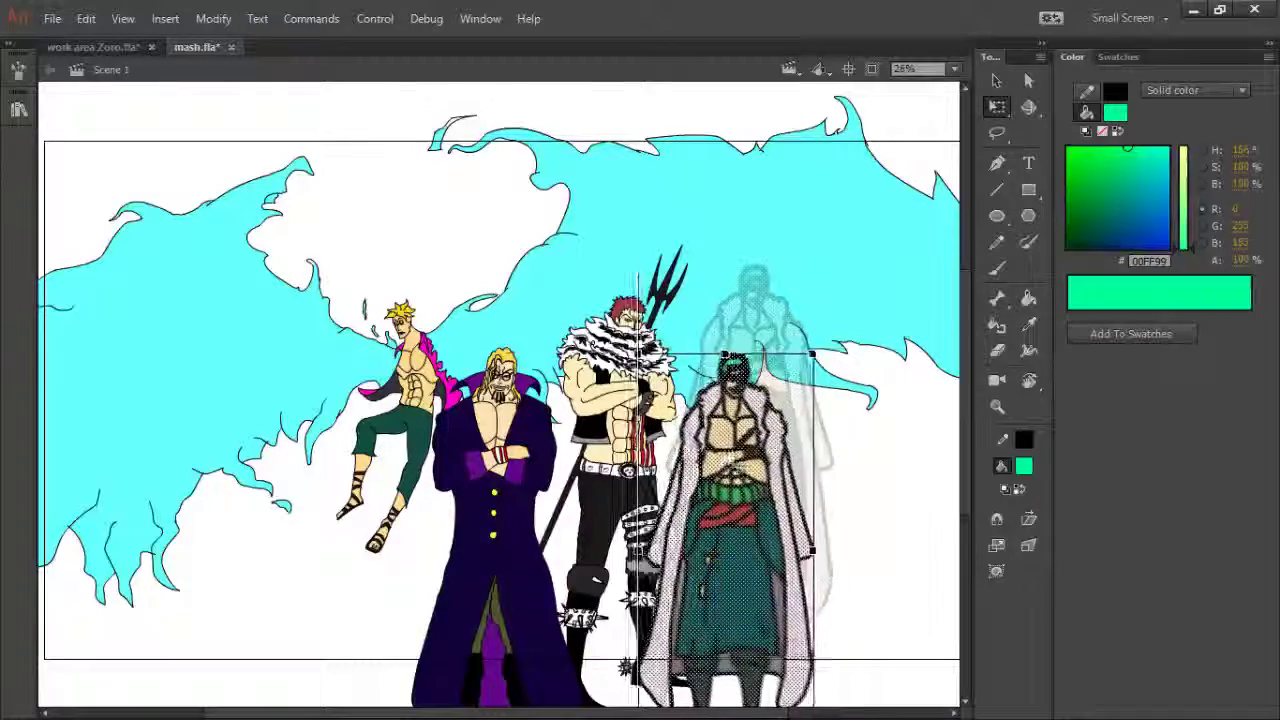
{"action": "left_click_drag", "start_coordinate": [726, 355], "coordinate": [742, 353]}
{"action": "left_click", "coordinate": [866, 538]}
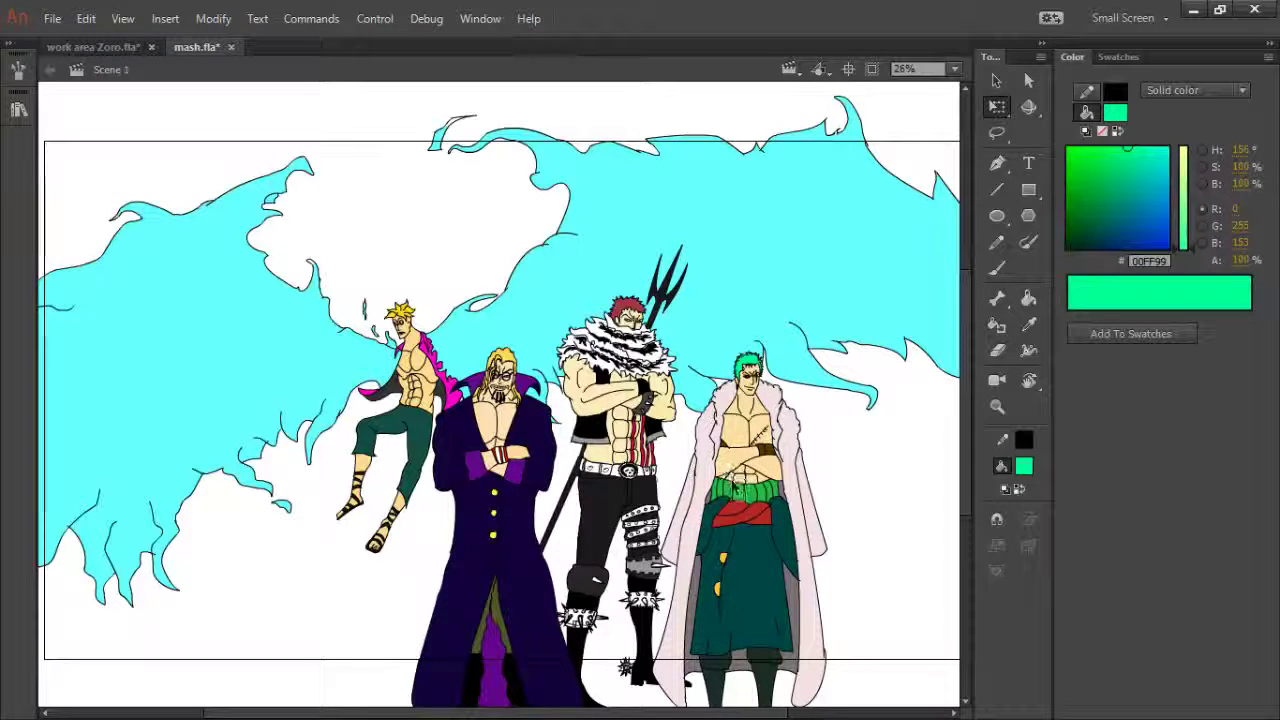
- Enlarge the Zoro figure and shift it sideways so the coat clears the red-haired character's legs
{"action": "left_click", "coordinate": [775, 505]}
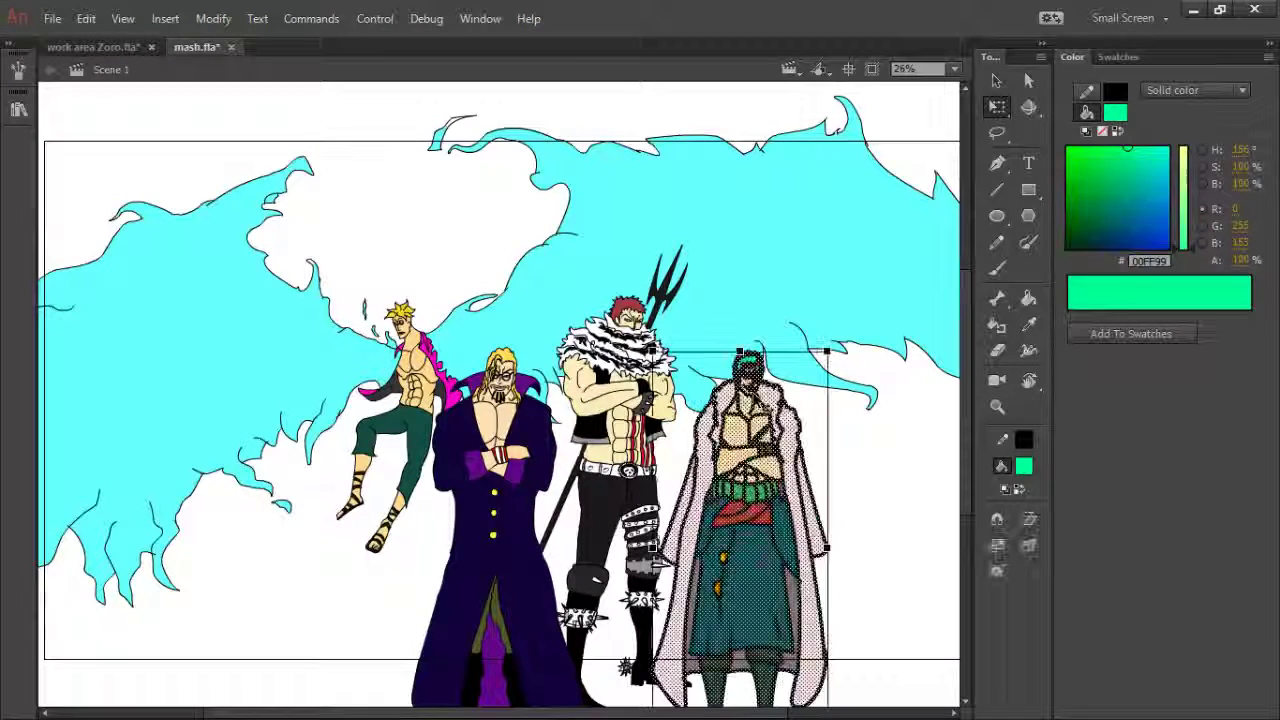
{"action": "left_click_drag", "start_coordinate": [825, 352], "coordinate": [847, 341]}
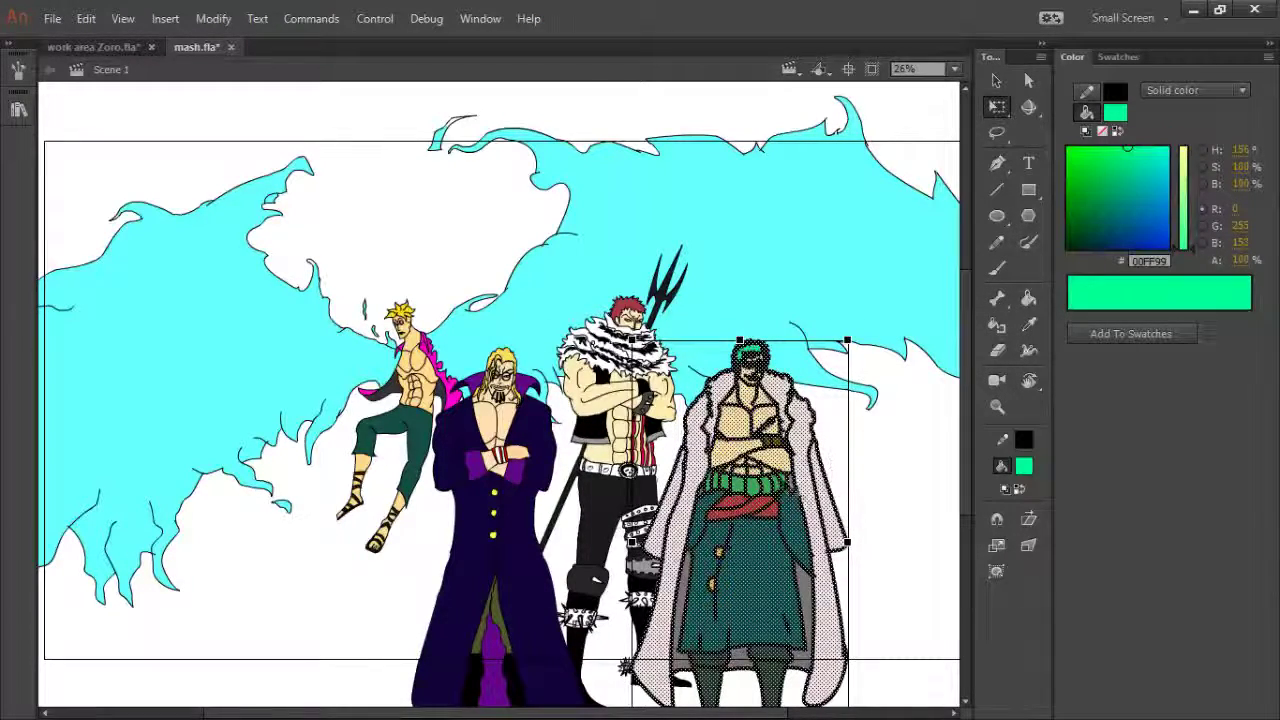
{"action": "left_click_drag", "start_coordinate": [785, 484], "coordinate": [812, 478]}
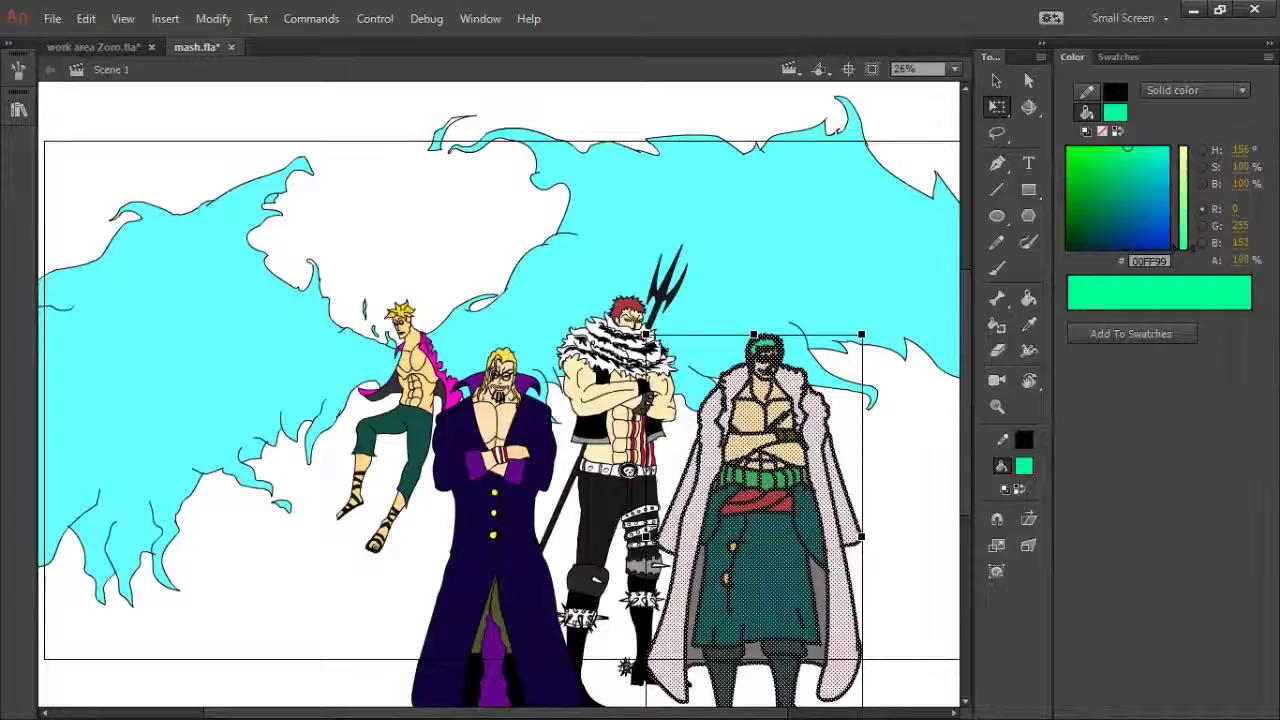
{"action": "left_click_drag", "start_coordinate": [647, 335], "coordinate": [654, 357]}
{"action": "left_click_drag", "start_coordinate": [741, 498], "coordinate": [766, 490]}
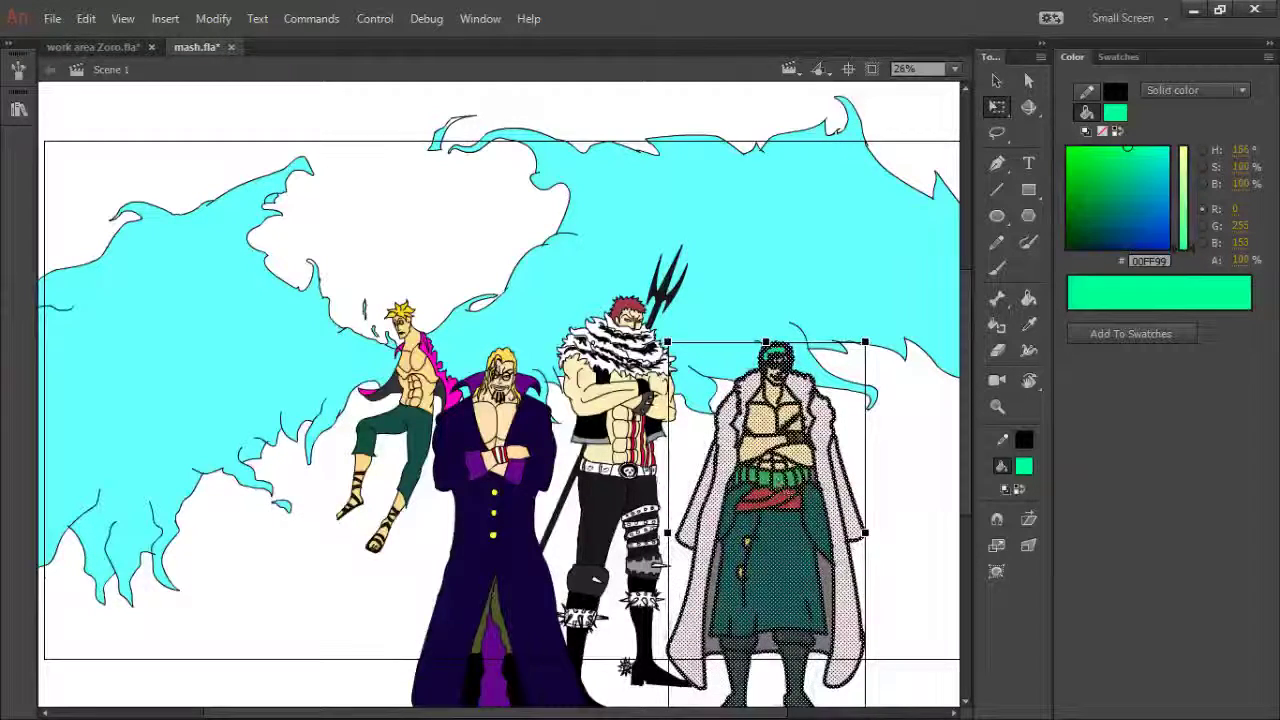
{"action": "left_click", "coordinate": [881, 518]}
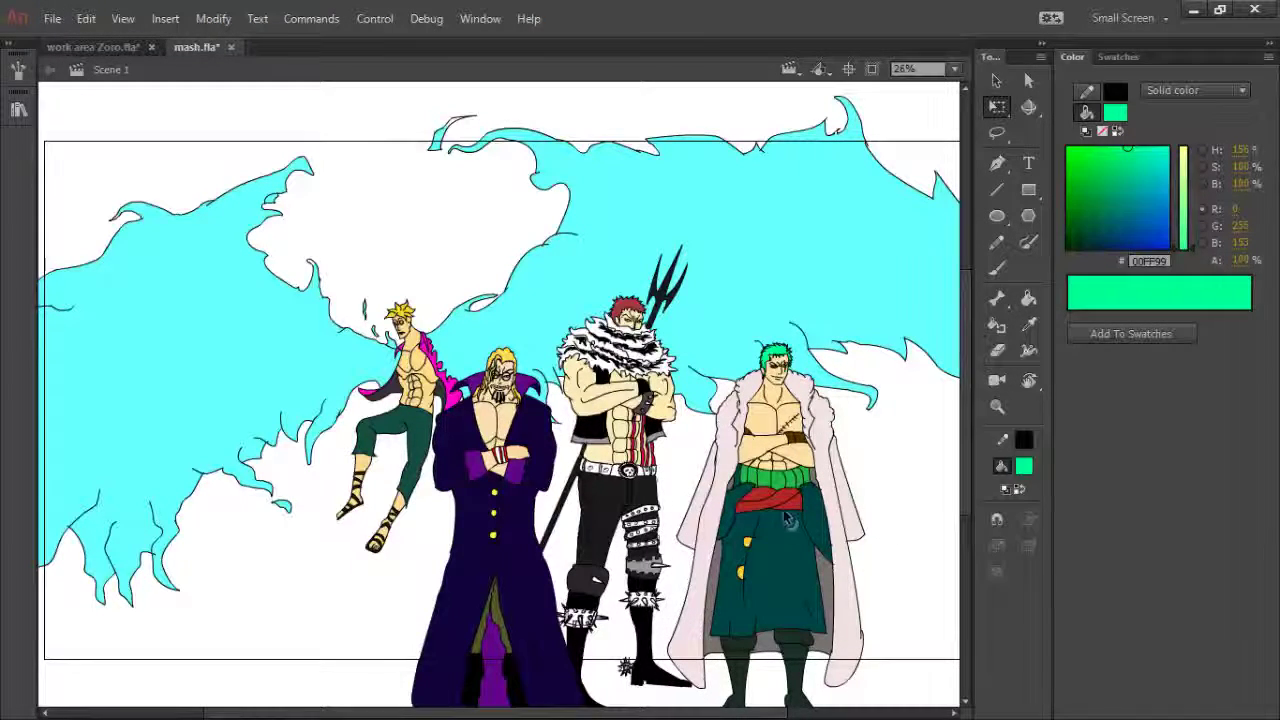
- Stretch the Zoro figure upward until the head is level with the red-haired character's, and scale it up slightly
{"action": "left_click", "coordinate": [720, 502]}
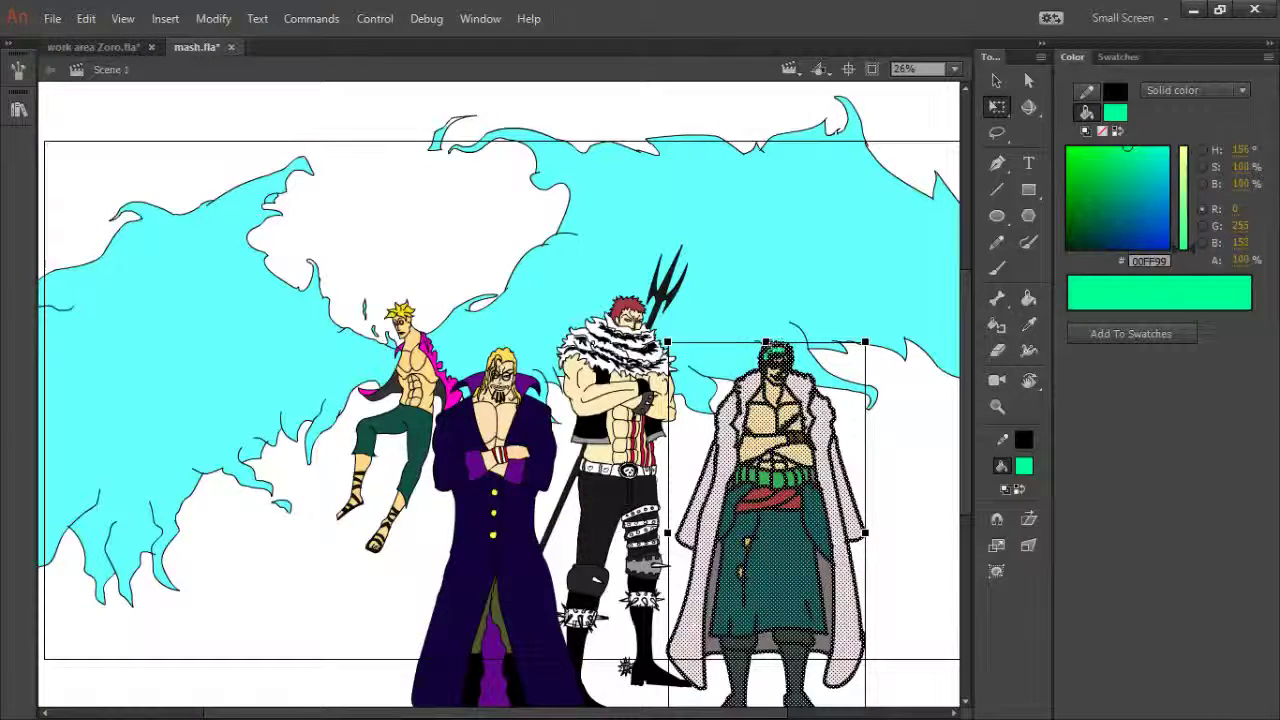
{"action": "left_click_drag", "start_coordinate": [766, 343], "coordinate": [788, 310]}
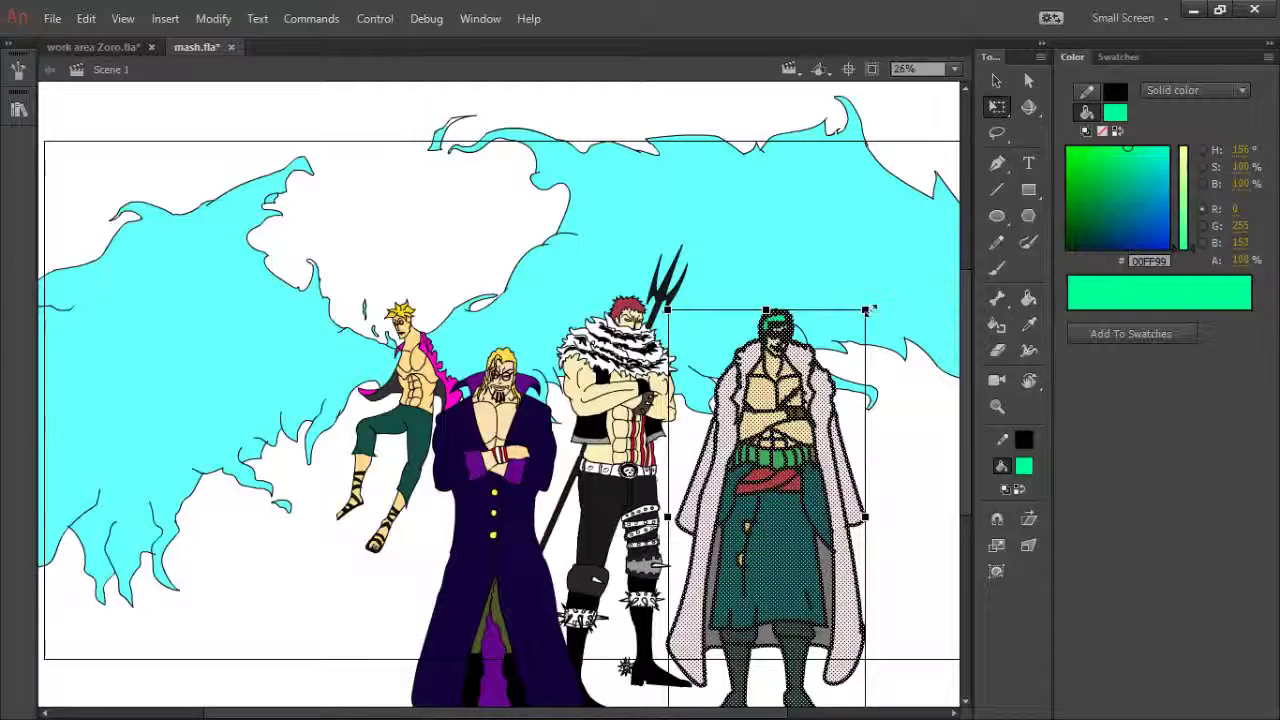
{"action": "left_click_drag", "start_coordinate": [868, 311], "coordinate": [872, 301]}
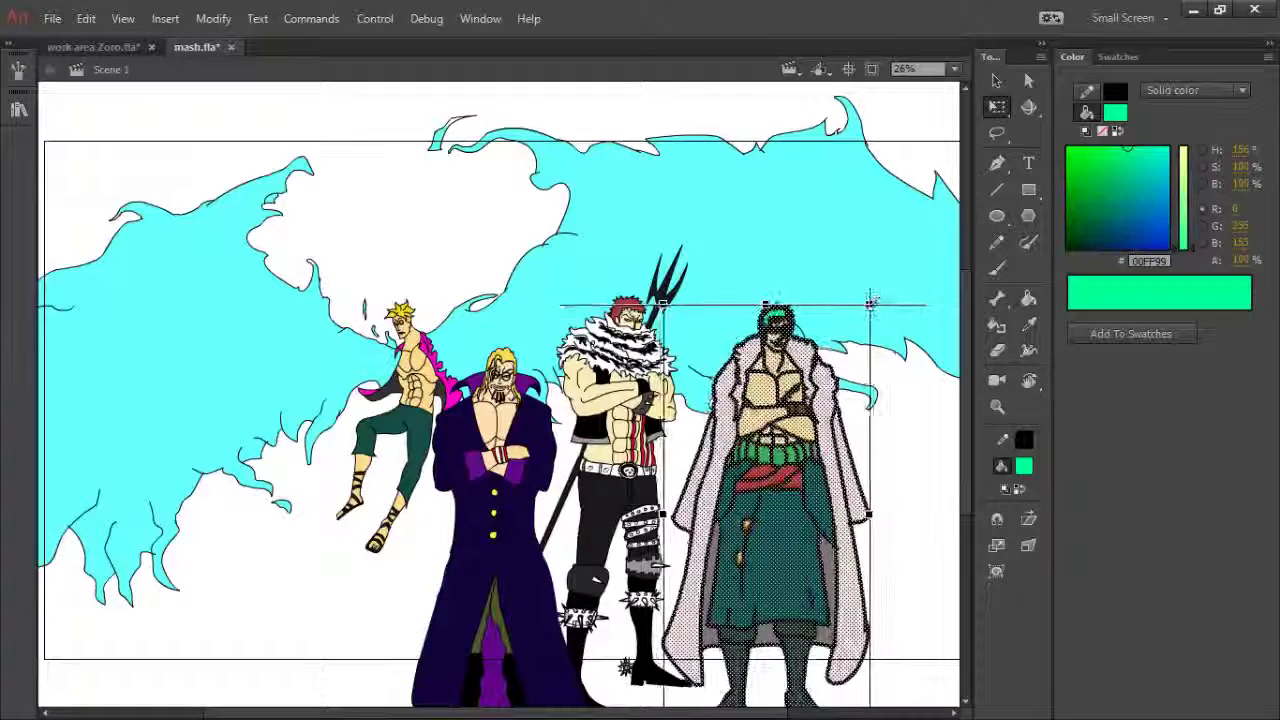
- Deselect Zoro, select the whole red-haired character and shift its transformation point down to the feet
{"action": "left_click", "coordinate": [880, 410]}
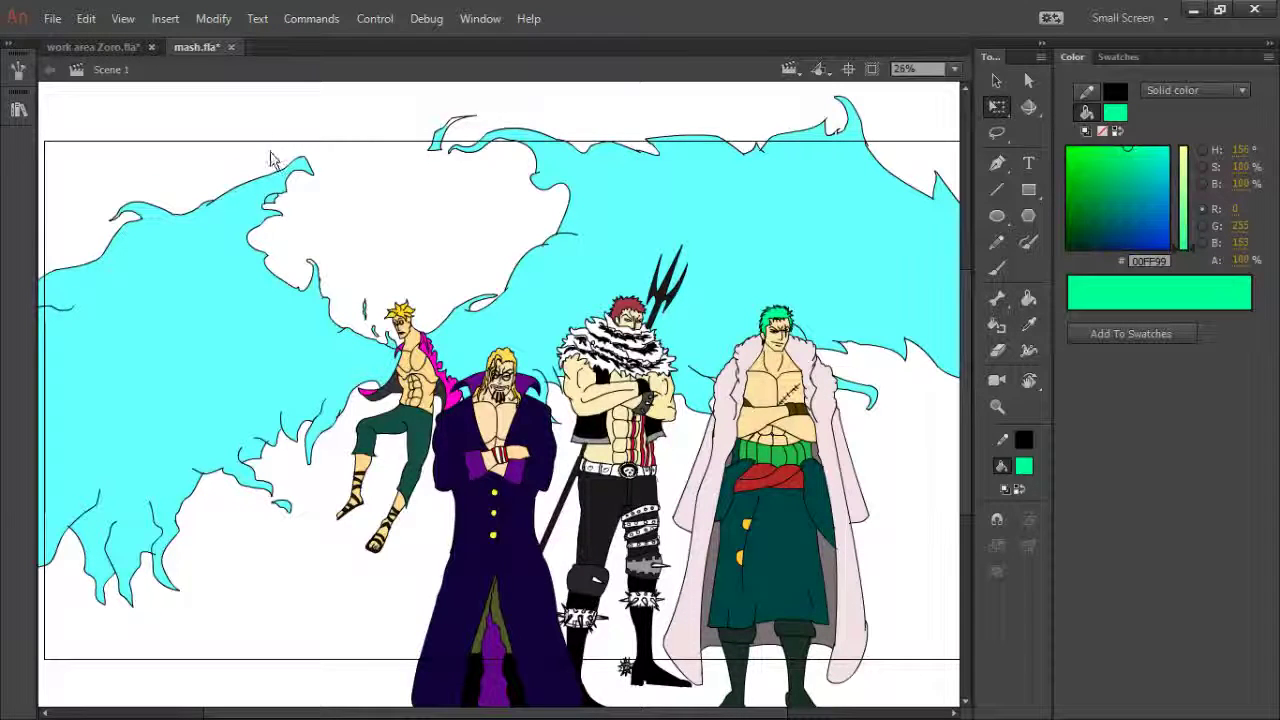
{"action": "key", "text": "ctrl+a"}
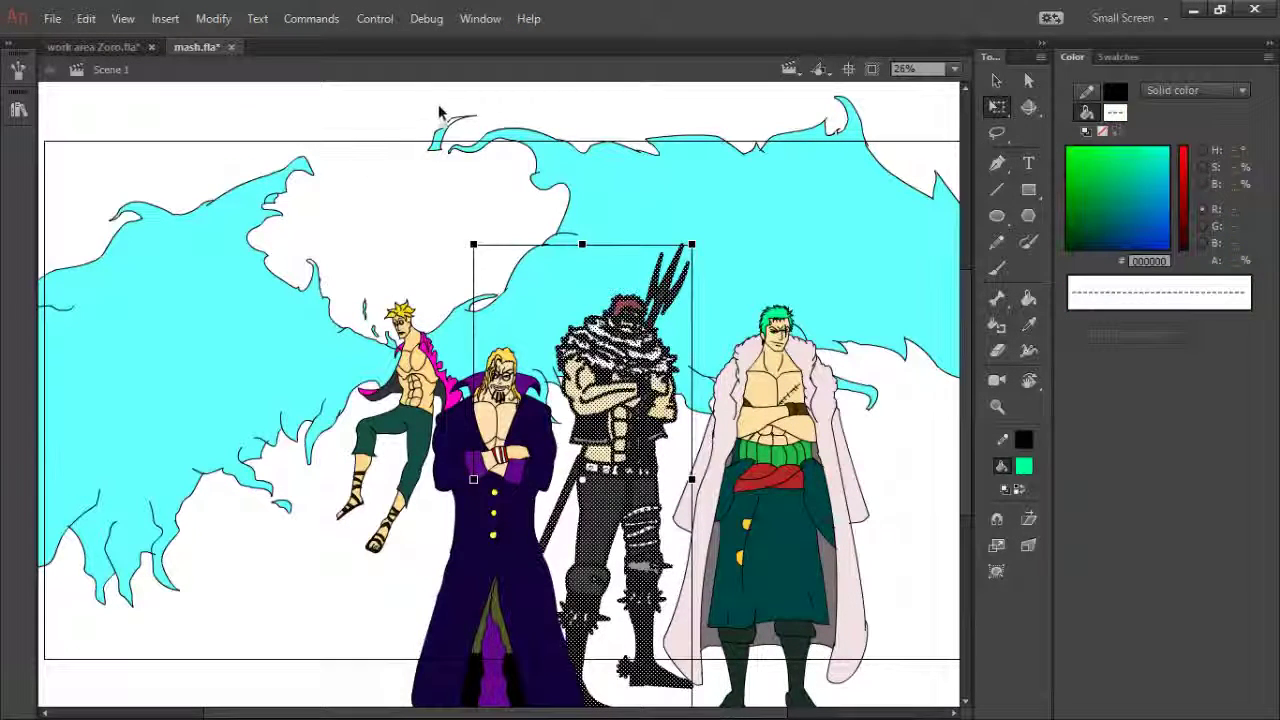
{"action": "left_click", "coordinate": [440, 108]}
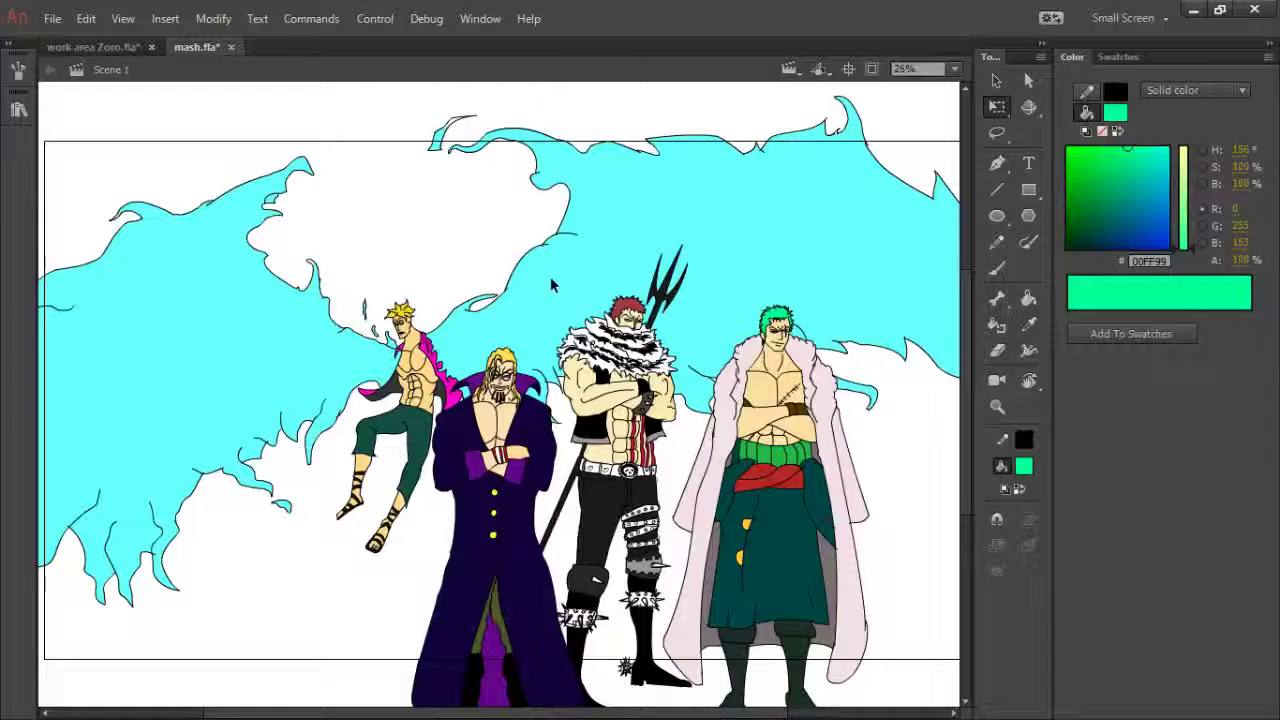
{"action": "key", "text": "ctrl+a"}
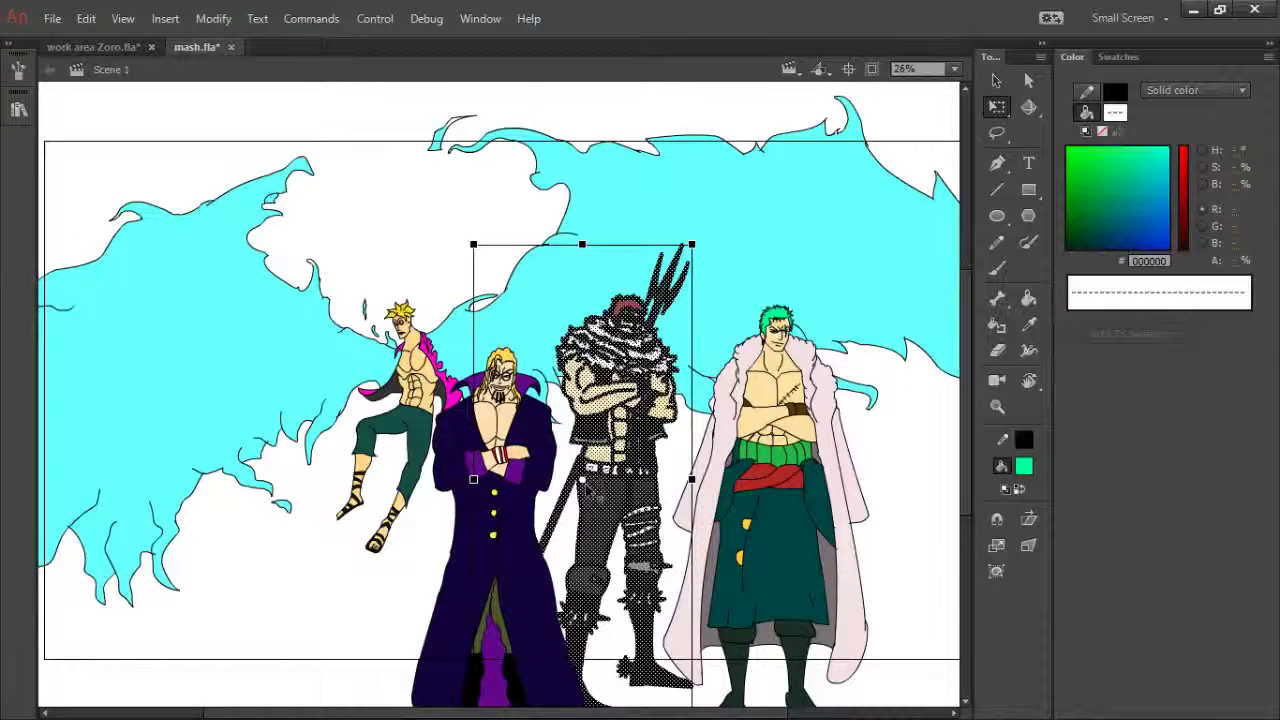
{"action": "left_click", "coordinate": [601, 702]}
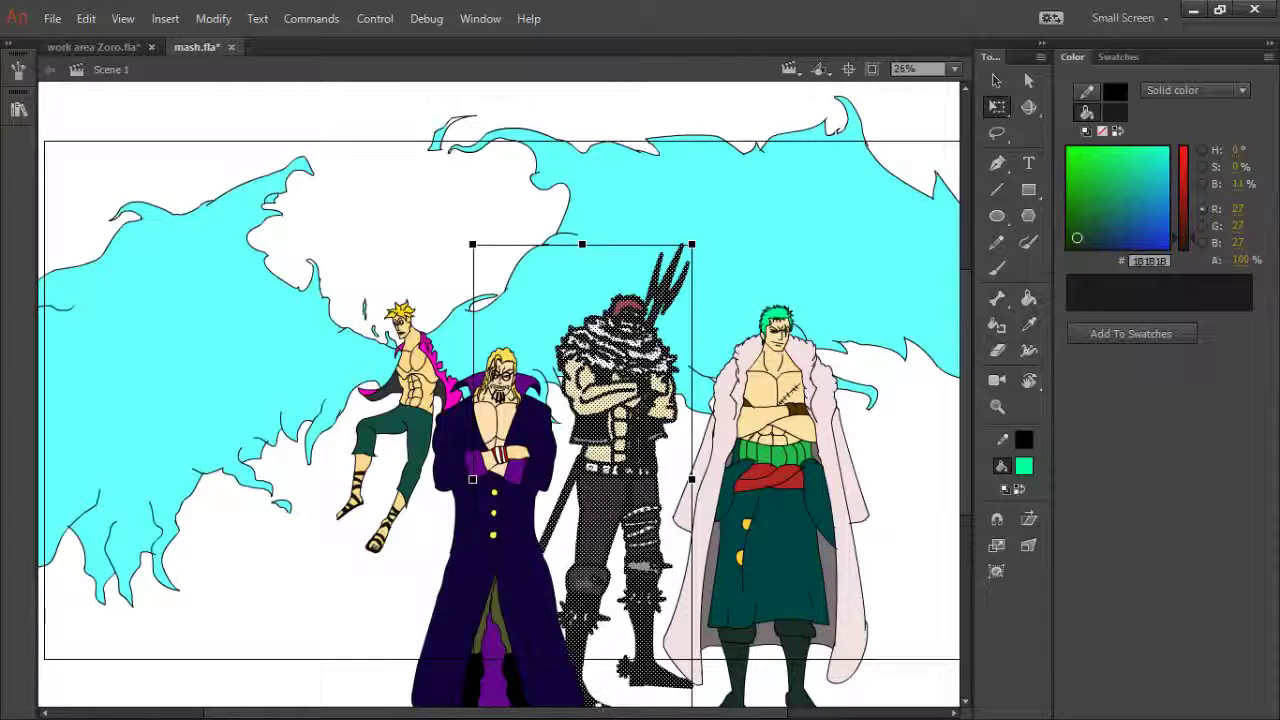
- Stretch the red-haired character upward until it towers over Zoro and widen it slightly to match the new height
{"action": "left_click_drag", "start_coordinate": [583, 244], "coordinate": [588, 170]}
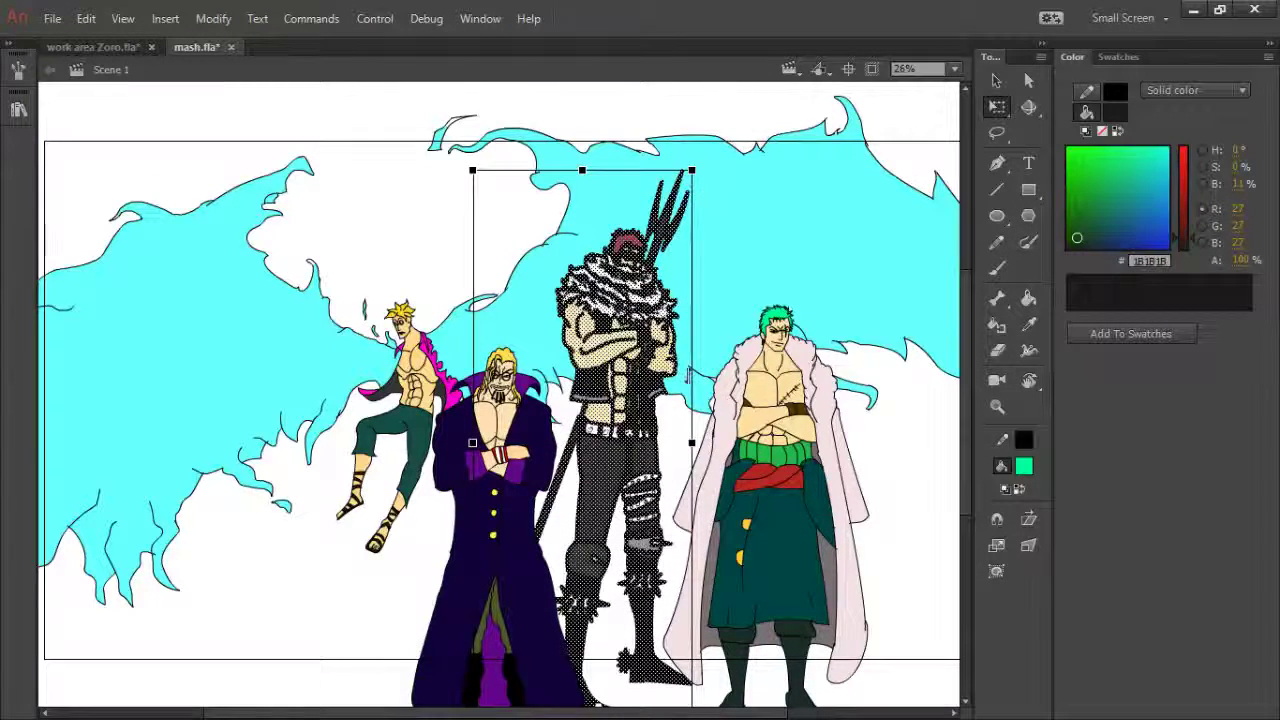
{"action": "left_click_drag", "start_coordinate": [691, 442], "coordinate": [701, 442]}
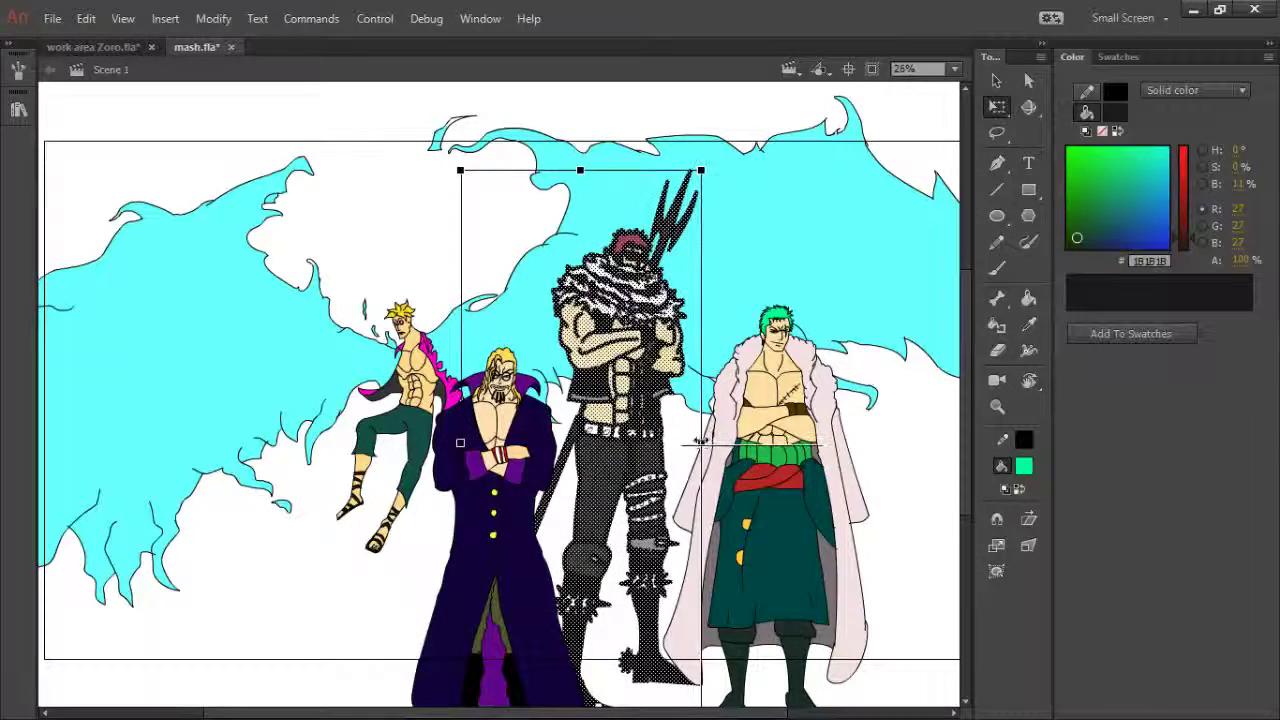
{"action": "left_click_drag", "start_coordinate": [579, 167], "coordinate": [578, 163]}
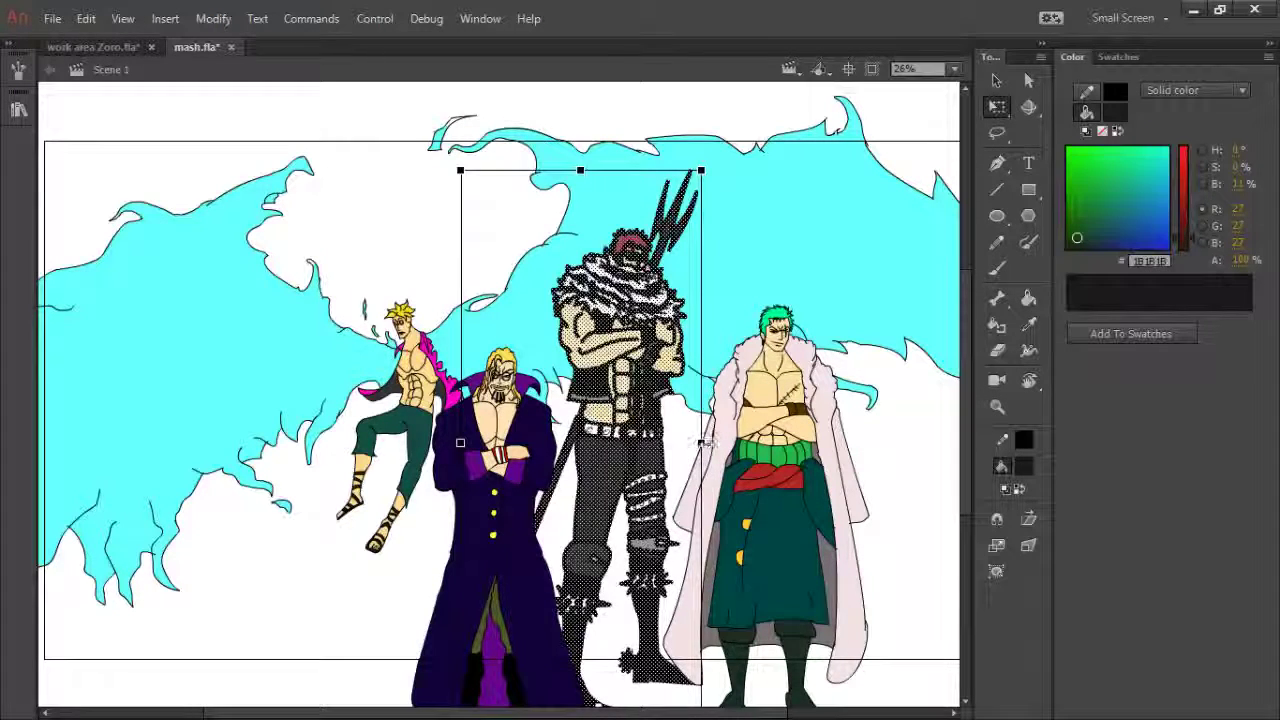
{"action": "left_click_drag", "start_coordinate": [701, 443], "coordinate": [708, 443]}
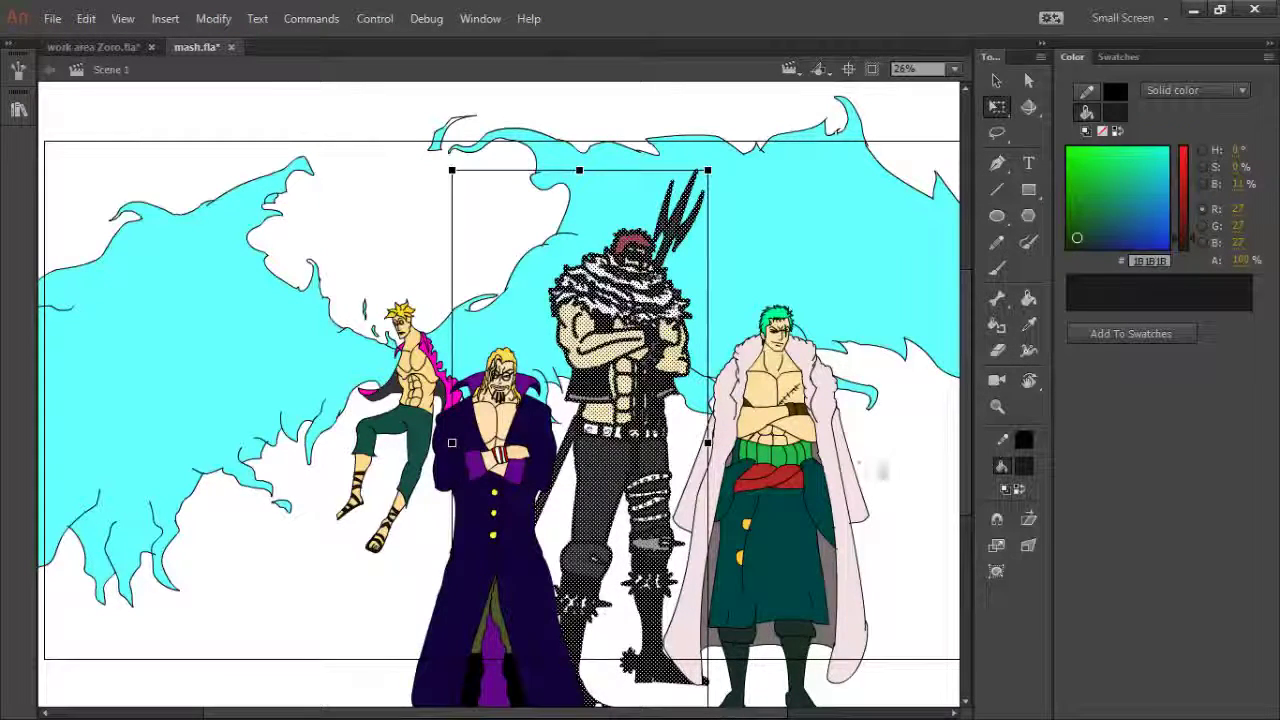
{"action": "left_click", "coordinate": [876, 473]}
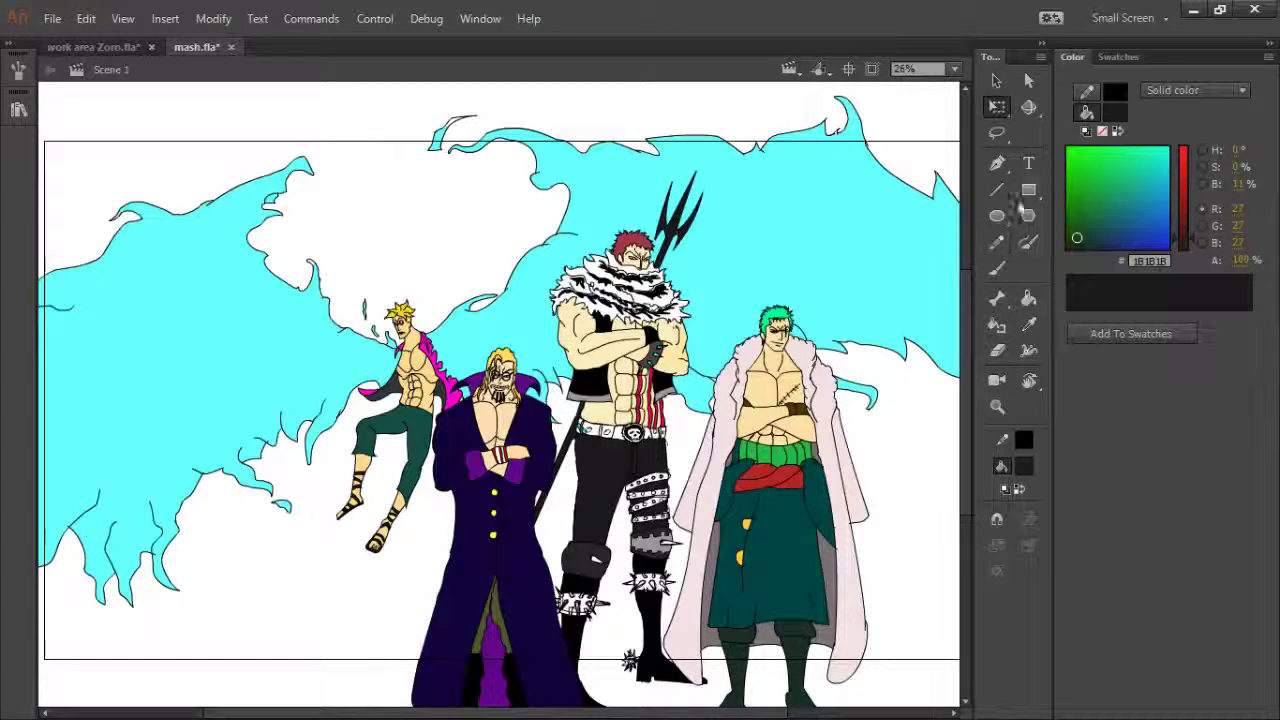
{"action": "key", "text": "z"}
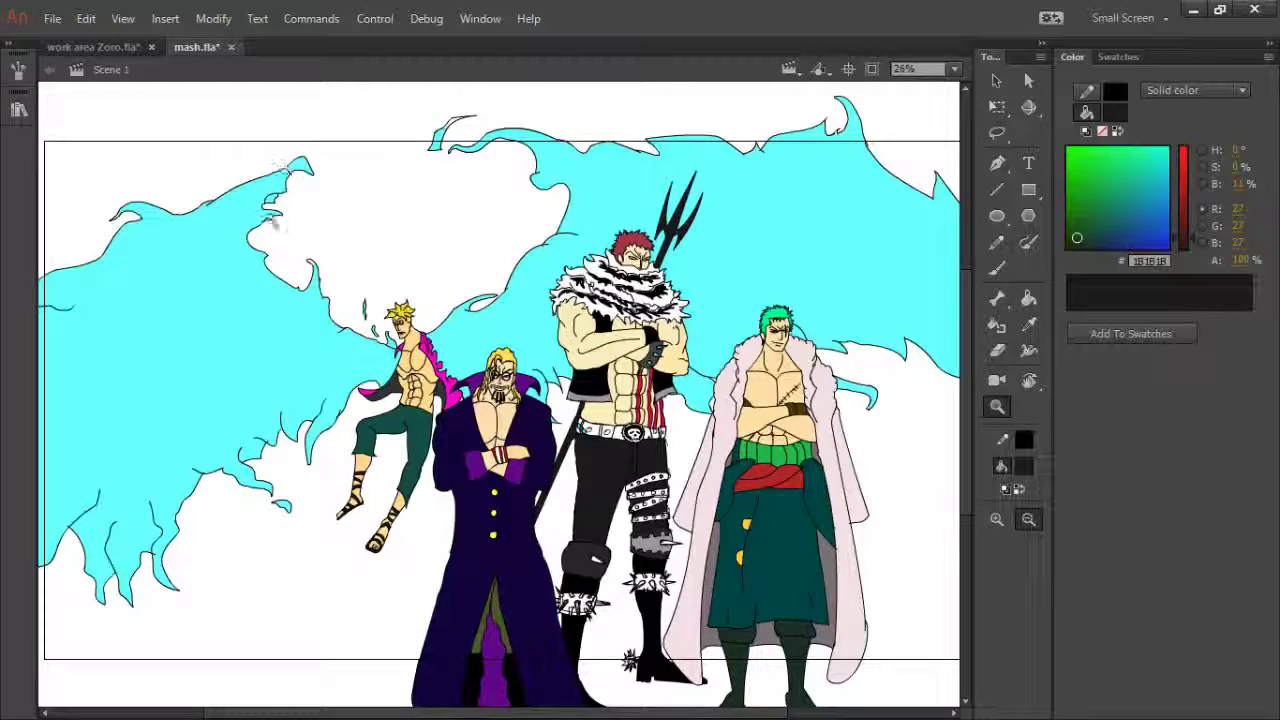
{"action": "left_click_drag", "start_coordinate": [299, 223], "coordinate": [827, 515]}
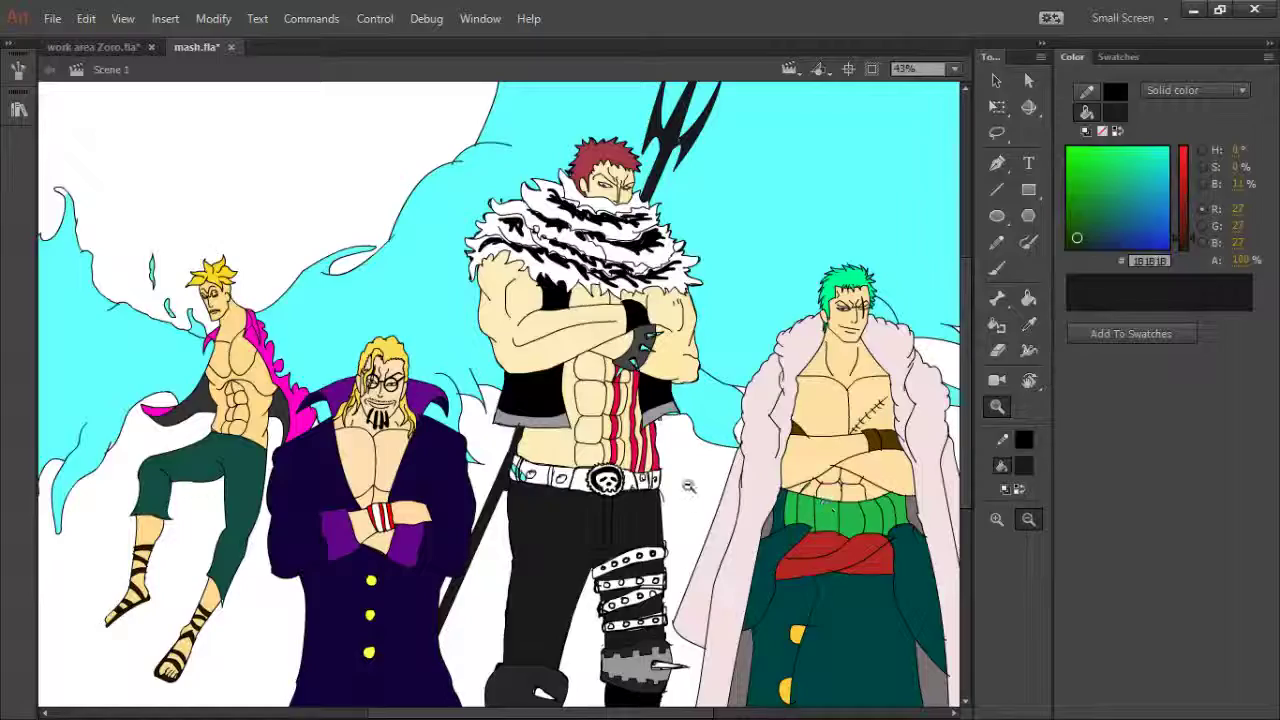
{"action": "key", "text": "h"}
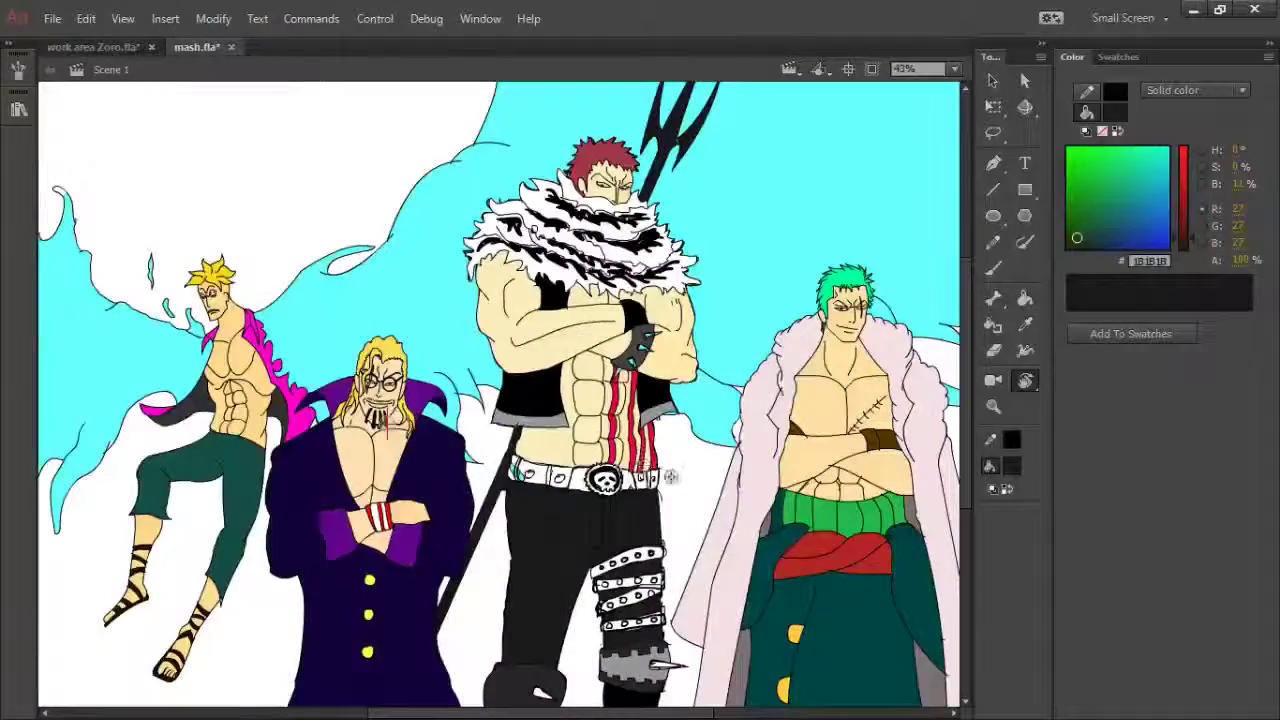
{"action": "mouse_move", "coordinate": [670, 477]}
{"action": "left_mouse_down"}
{"action": "mouse_move", "coordinate": [674, 461]}
{"action": "mouse_move", "coordinate": [622, 458]}
{"action": "left_mouse_up"}
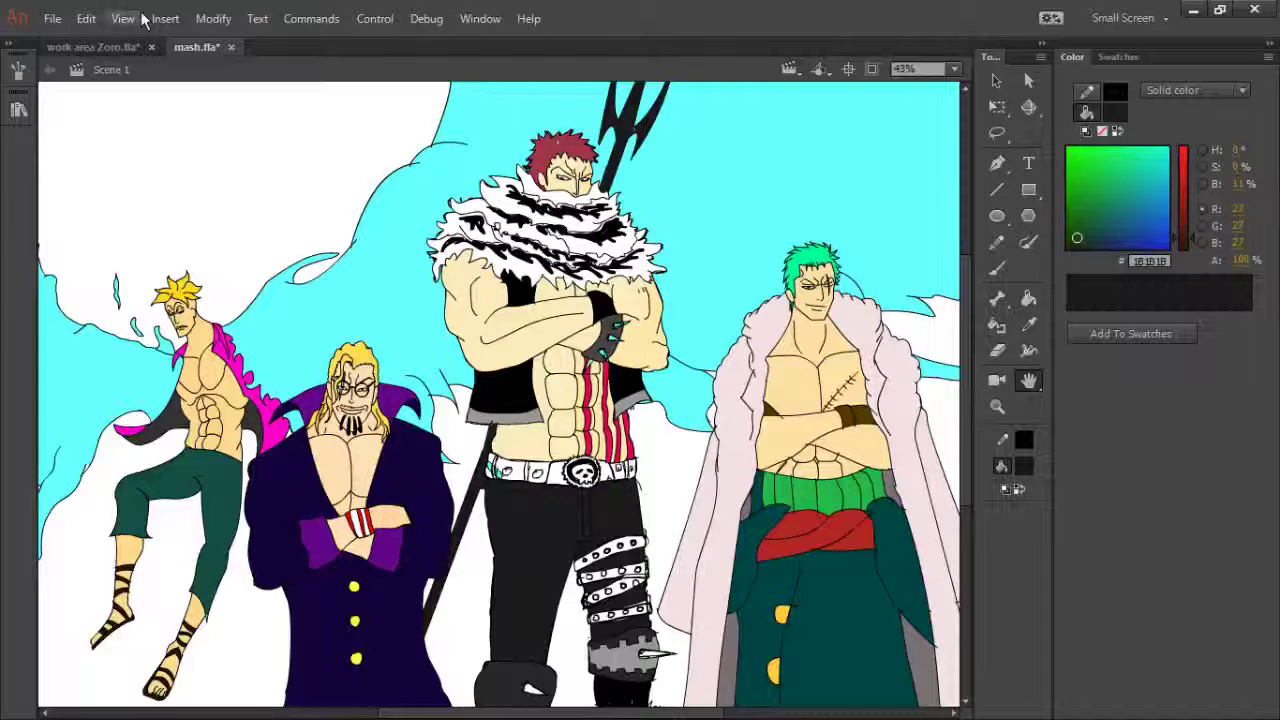
- Switch to work area Zoro.fla, select the entire Zoro figure without the color swatches and scale it down
{"action": "left_click", "coordinate": [122, 47]}
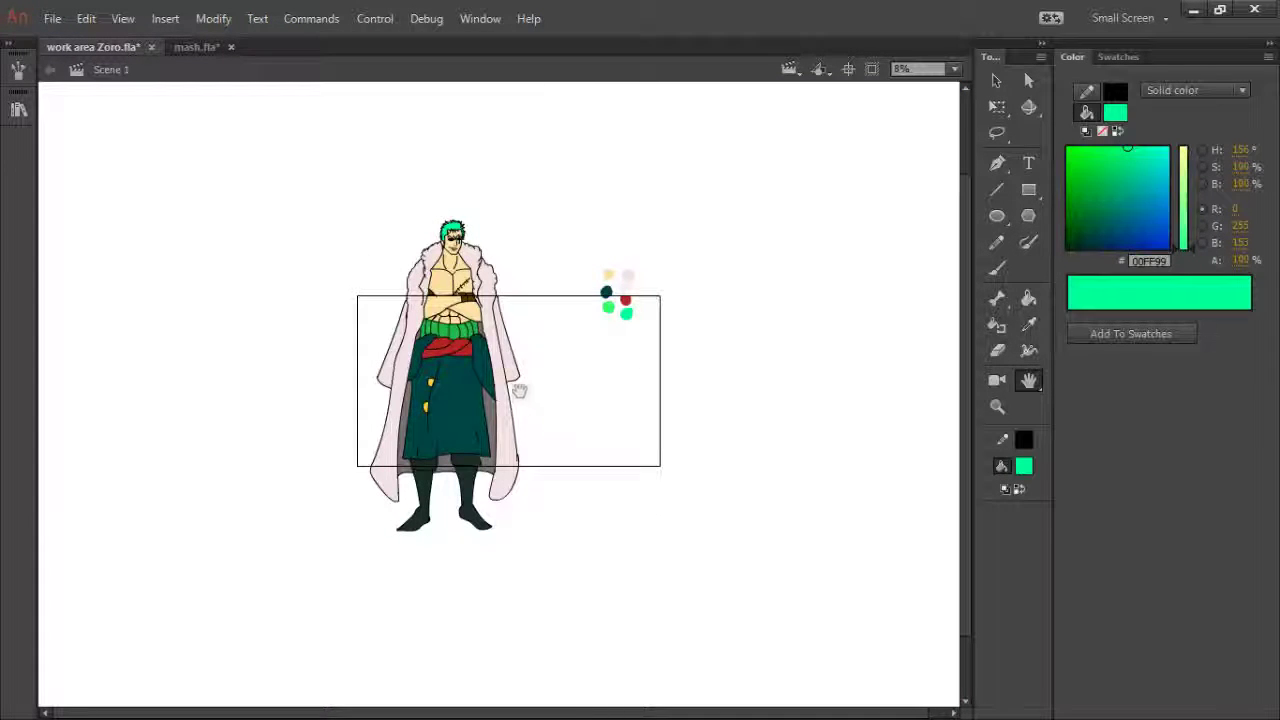
{"action": "key", "text": "z"}
{"action": "left_click_drag", "start_coordinate": [357, 203], "coordinate": [543, 377]}
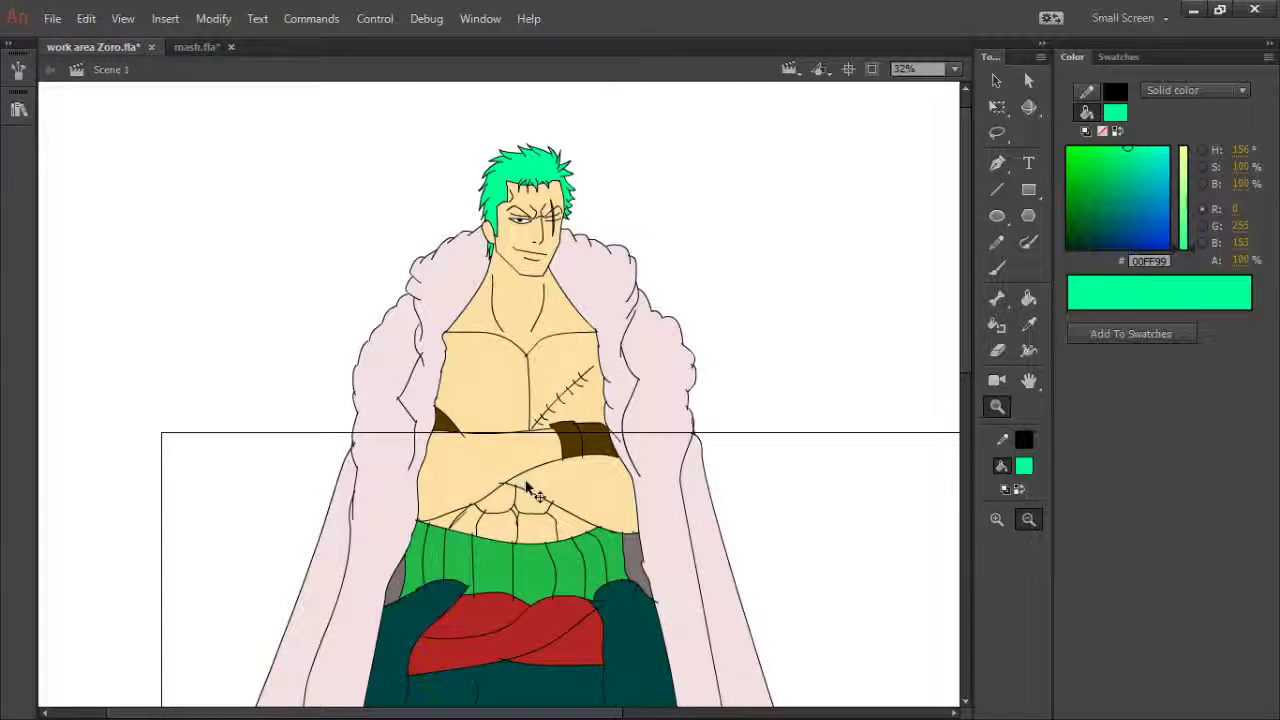
{"action": "key", "text": "ctrl+3"}
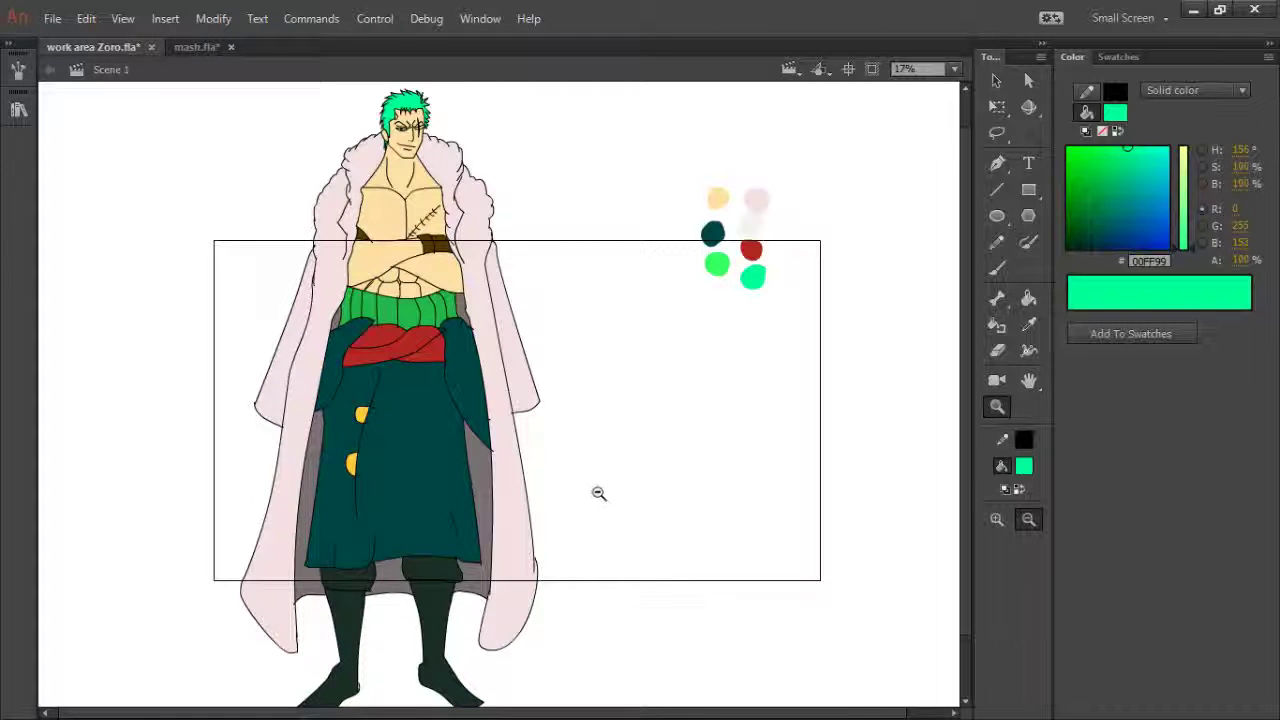
{"action": "key", "text": "q"}
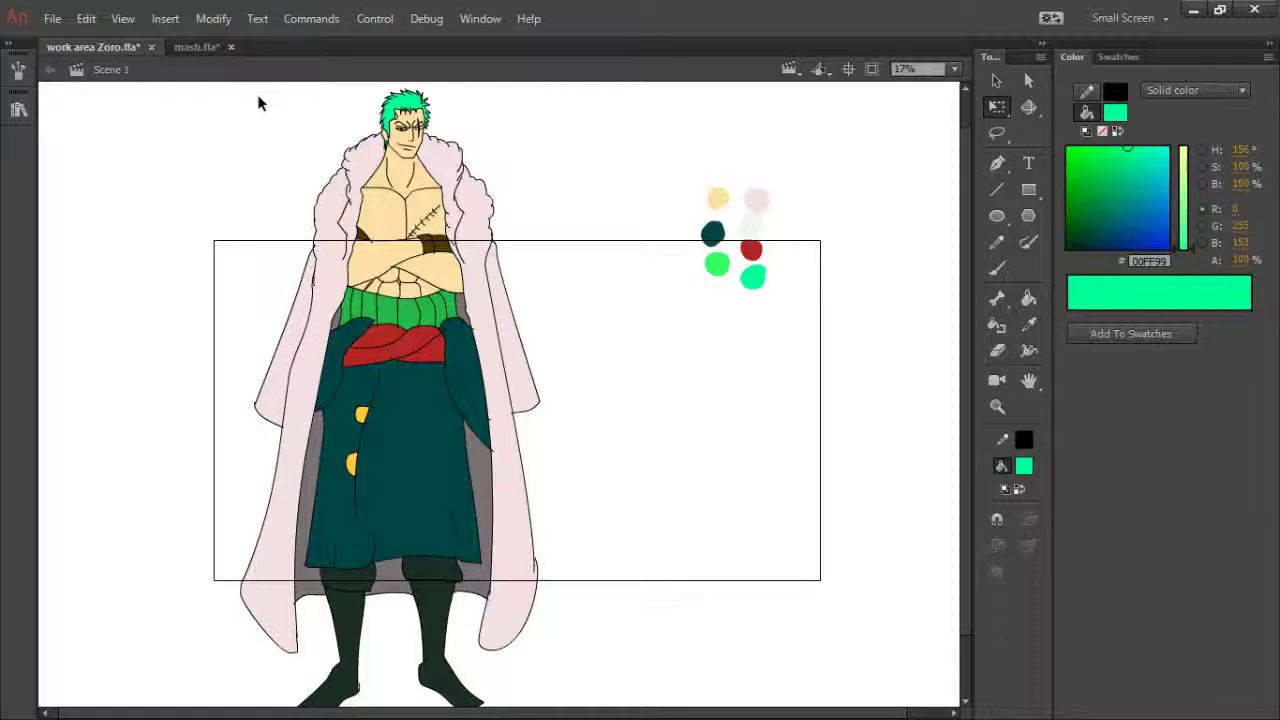
{"action": "mouse_move", "coordinate": [181, 85]}
{"action": "left_mouse_down"}
{"action": "mouse_move", "coordinate": [286, 191]}
{"action": "mouse_move", "coordinate": [631, 689]}
{"action": "mouse_move", "coordinate": [612, 706]}
{"action": "mouse_move", "coordinate": [607, 650]}
{"action": "left_mouse_up"}
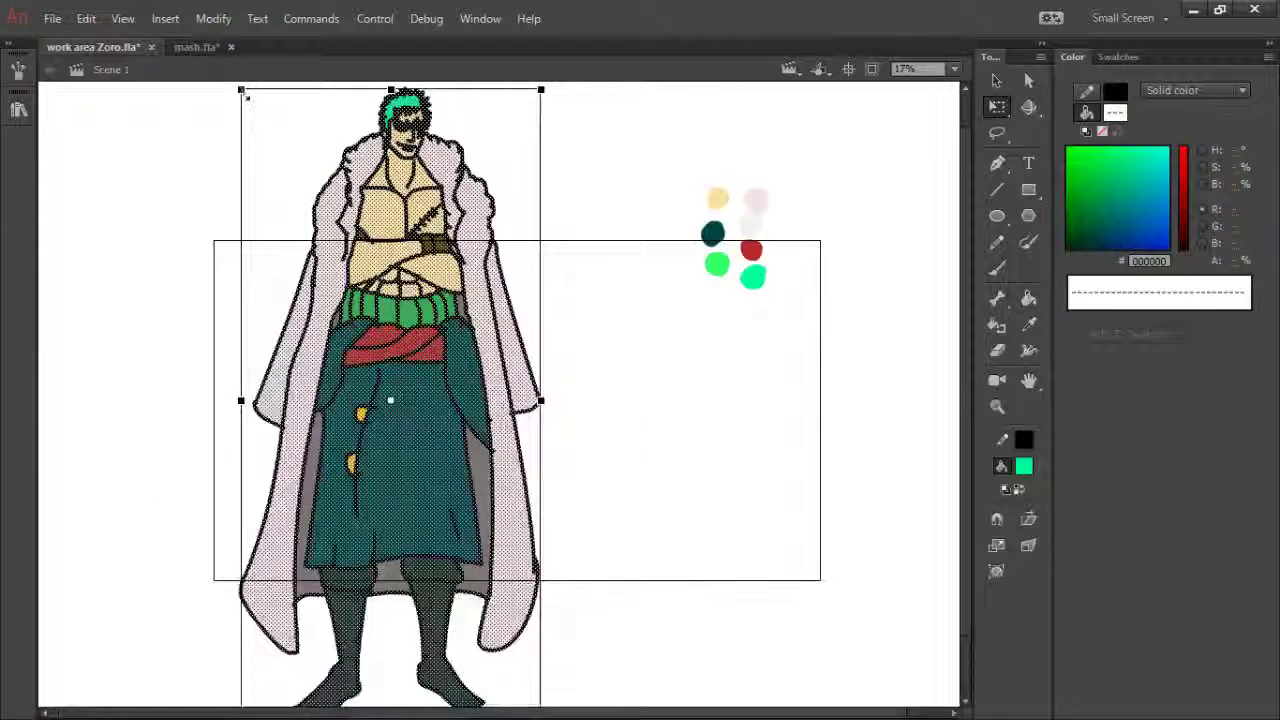
{"action": "mouse_move", "coordinate": [241, 90]}
{"action": "left_mouse_down"}
{"action": "mouse_move", "coordinate": [313, 187]}
{"action": "mouse_move", "coordinate": [294, 229]}
{"action": "mouse_move", "coordinate": [306, 249]}
{"action": "mouse_move", "coordinate": [477, 366]}
{"action": "mouse_move", "coordinate": [440, 385]}
{"action": "left_mouse_up"}
- Save work area Zoro.fla and return to mash.fla to save it as well
{"action": "key", "text": "z"}
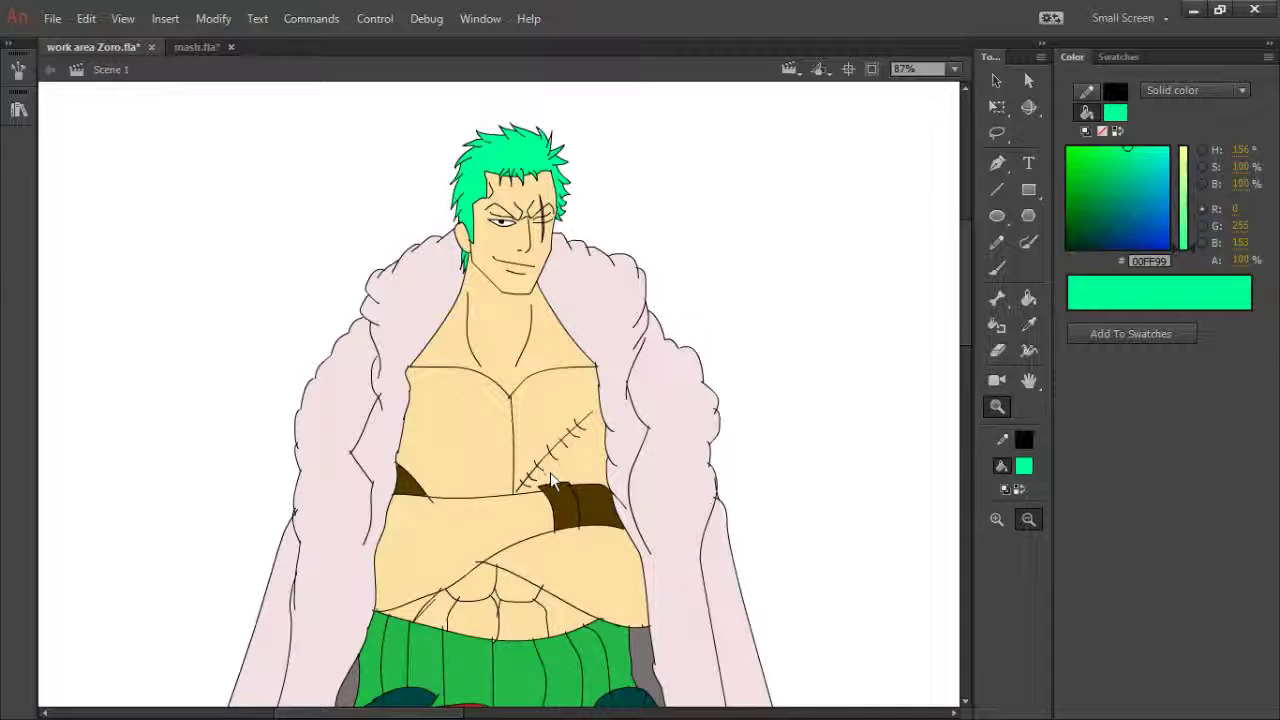
{"action": "mouse_move", "coordinate": [536, 448]}
{"action": "left_mouse_down"}
{"action": "mouse_move", "coordinate": [554, 429]}
{"action": "mouse_move", "coordinate": [527, 433]}
{"action": "left_mouse_up"}
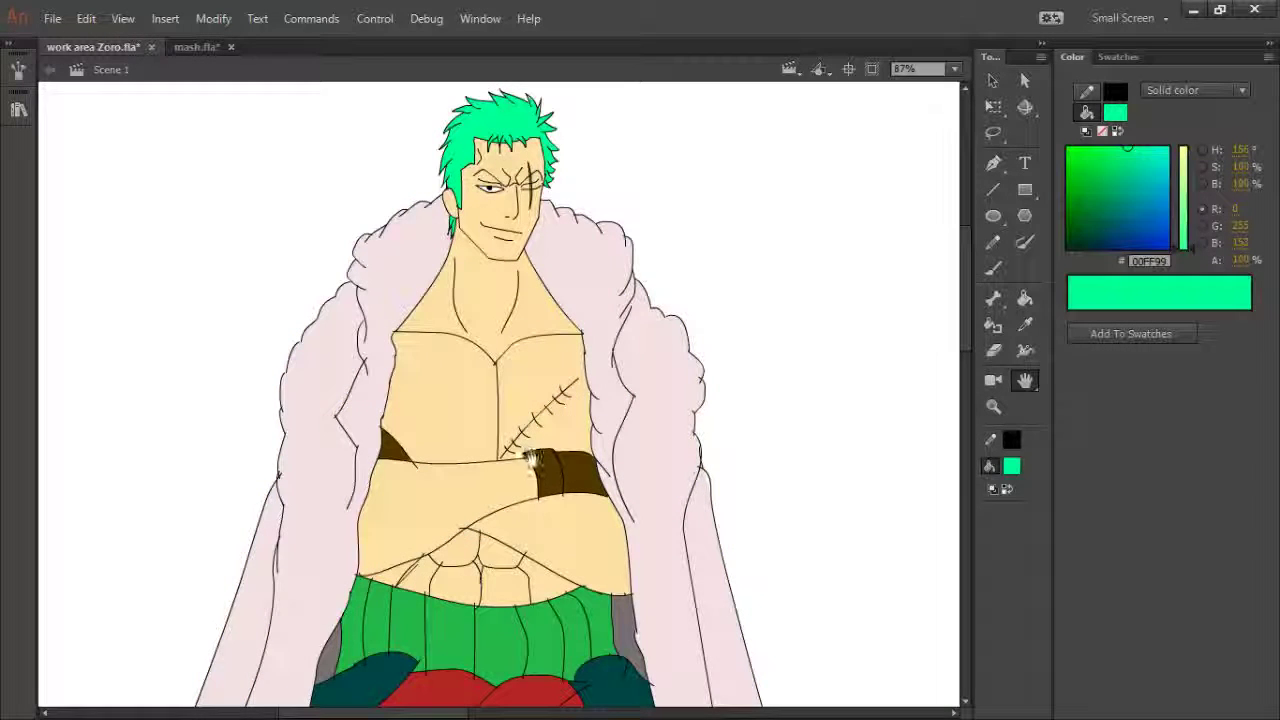
{"action": "mouse_move", "coordinate": [537, 487]}
{"action": "left_mouse_down"}
{"action": "mouse_move", "coordinate": [537, 471]}
{"action": "mouse_move", "coordinate": [525, 525]}
{"action": "mouse_move", "coordinate": [546, 457]}
{"action": "mouse_move", "coordinate": [549, 467]}
{"action": "left_mouse_up"}
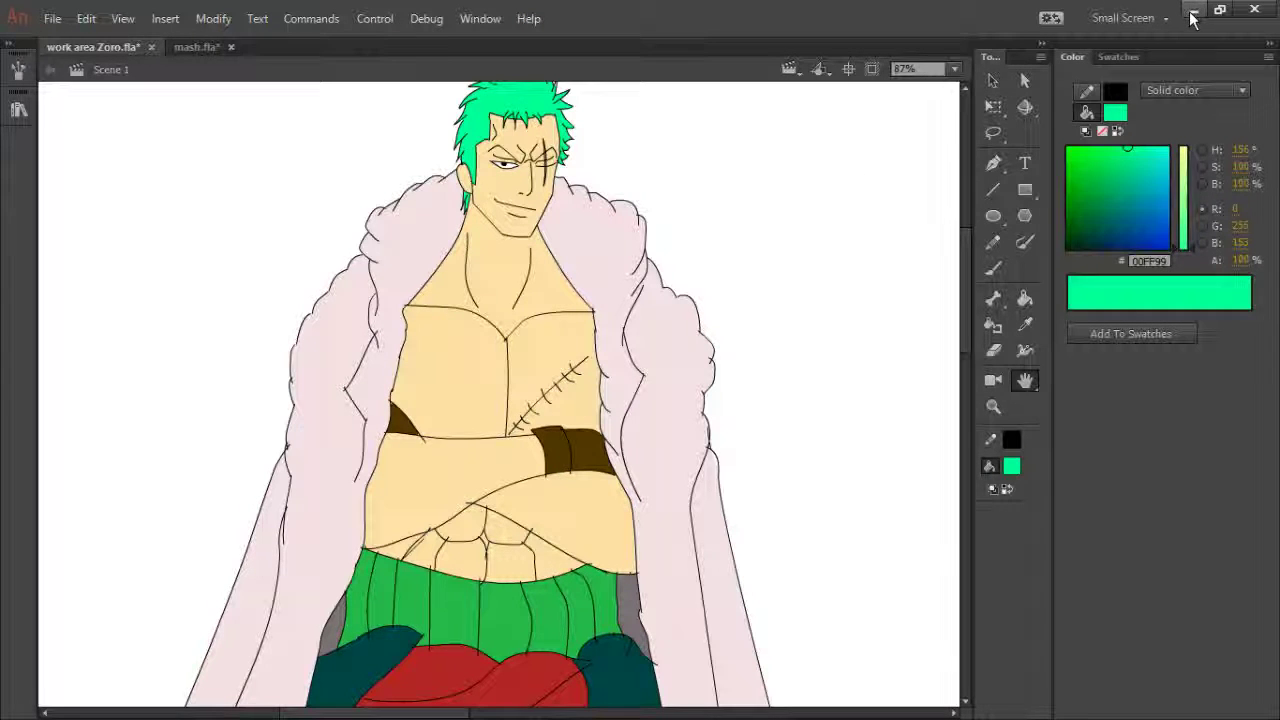
{"action": "left_click", "coordinate": [200, 48]}
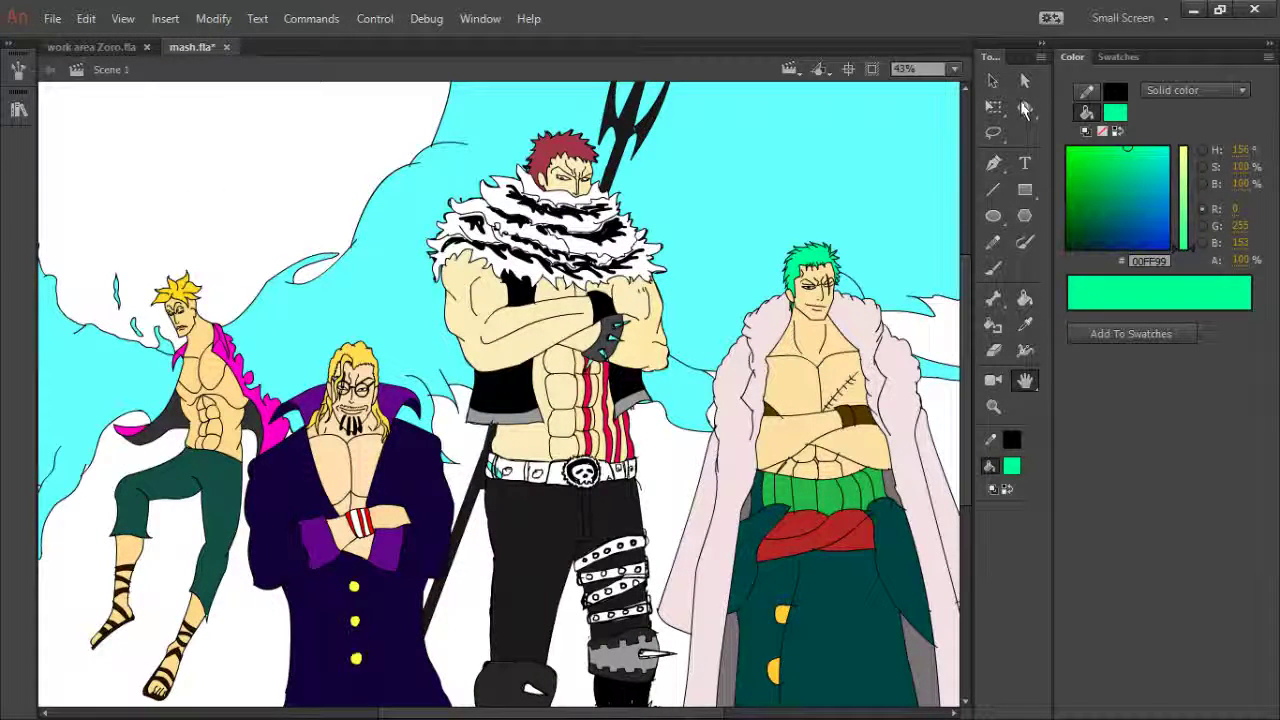
{"action": "key", "text": "ctrl+s"}
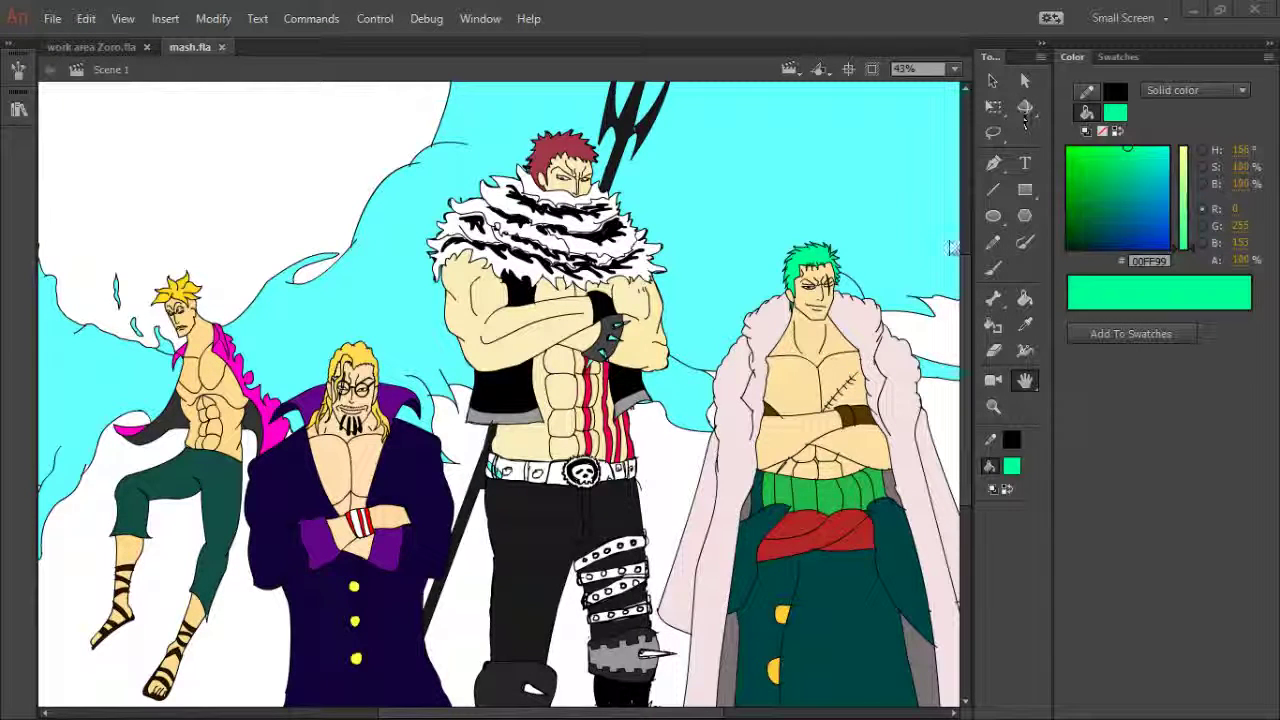